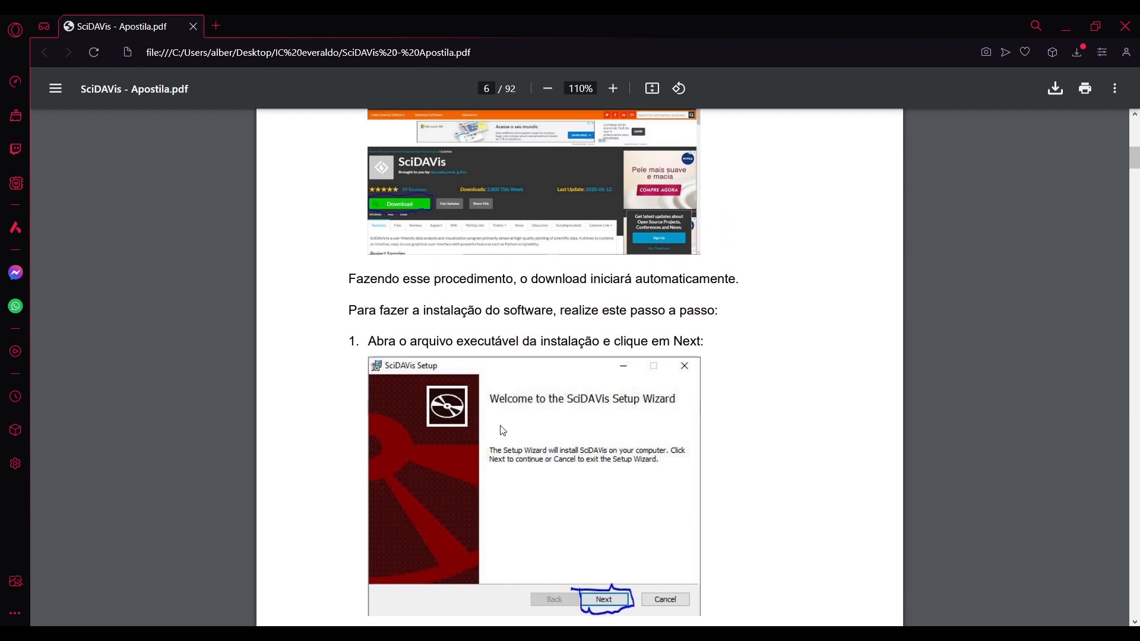
- Read through the SciDAVis installation steps in the PDF handout, from the setup wizard's welcome page to the conclusion section
scroll(470, 418, "up", 2)
scroll(505, 428, "down", 5)
scroll(573, 443, "down", 5)
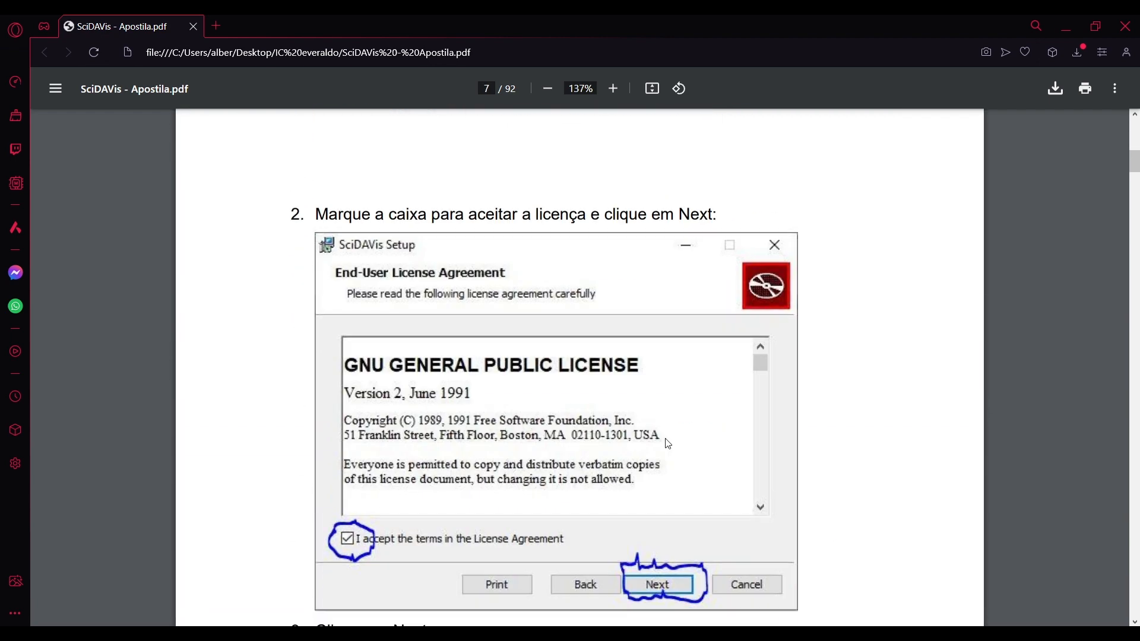
scroll(485, 460, "down", 6)
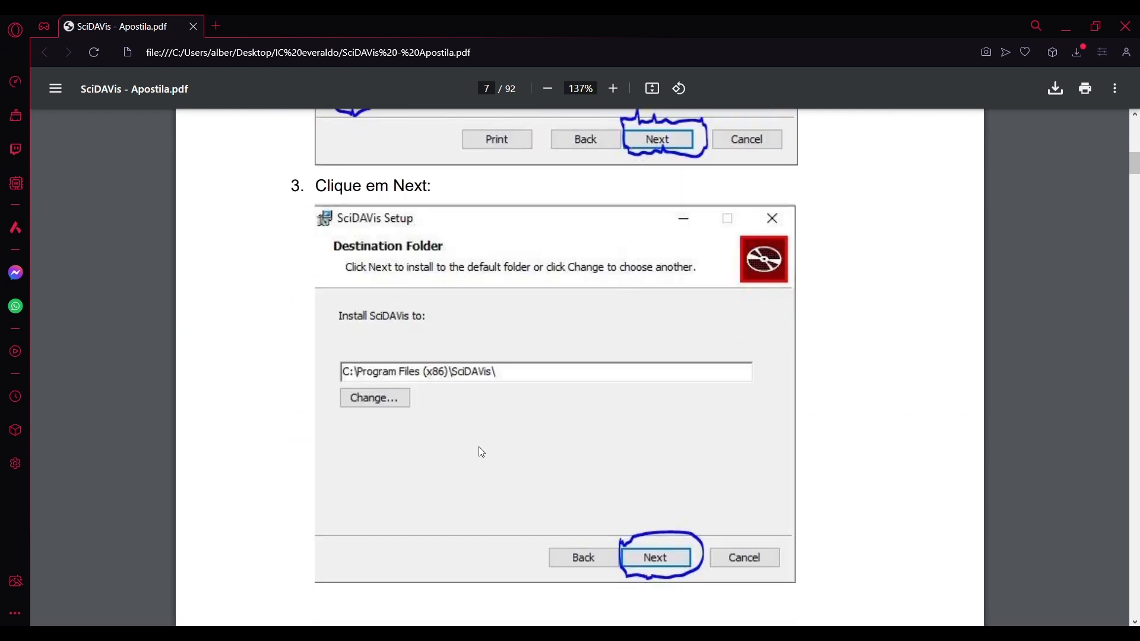
scroll(535, 532, "down", 10)
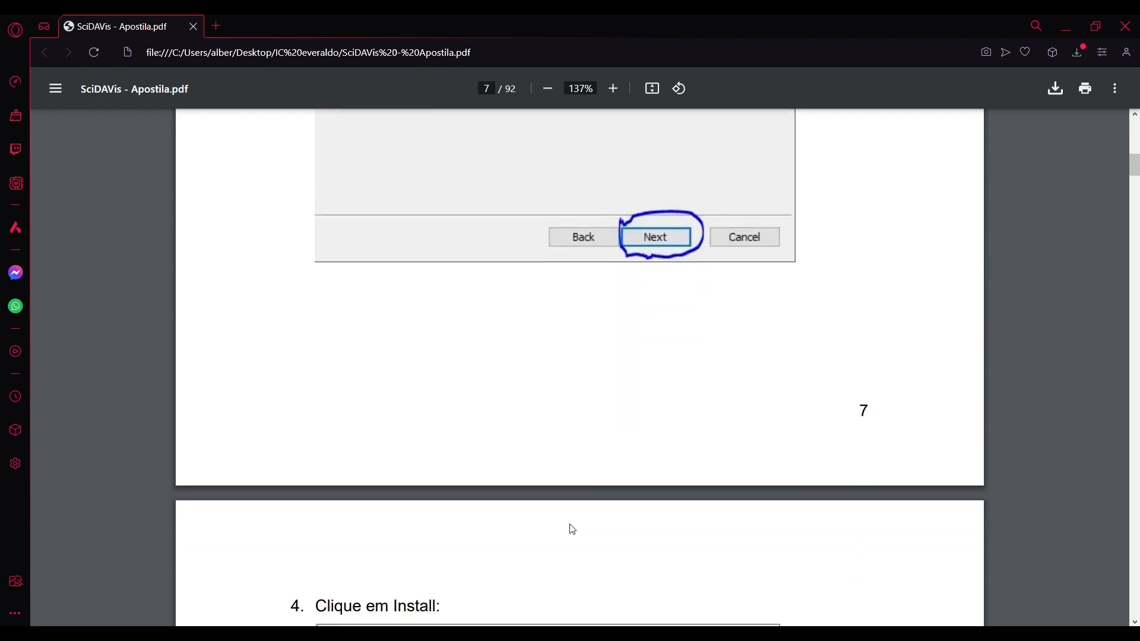
scroll(620, 475, "down", 3)
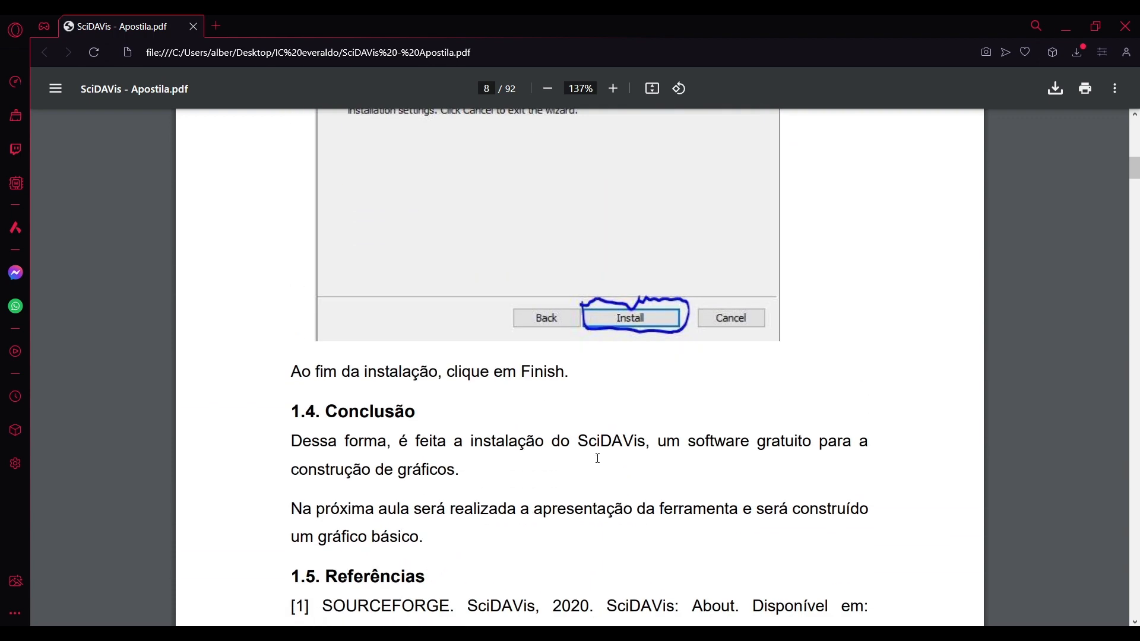
scroll(595, 463, "down", 3)
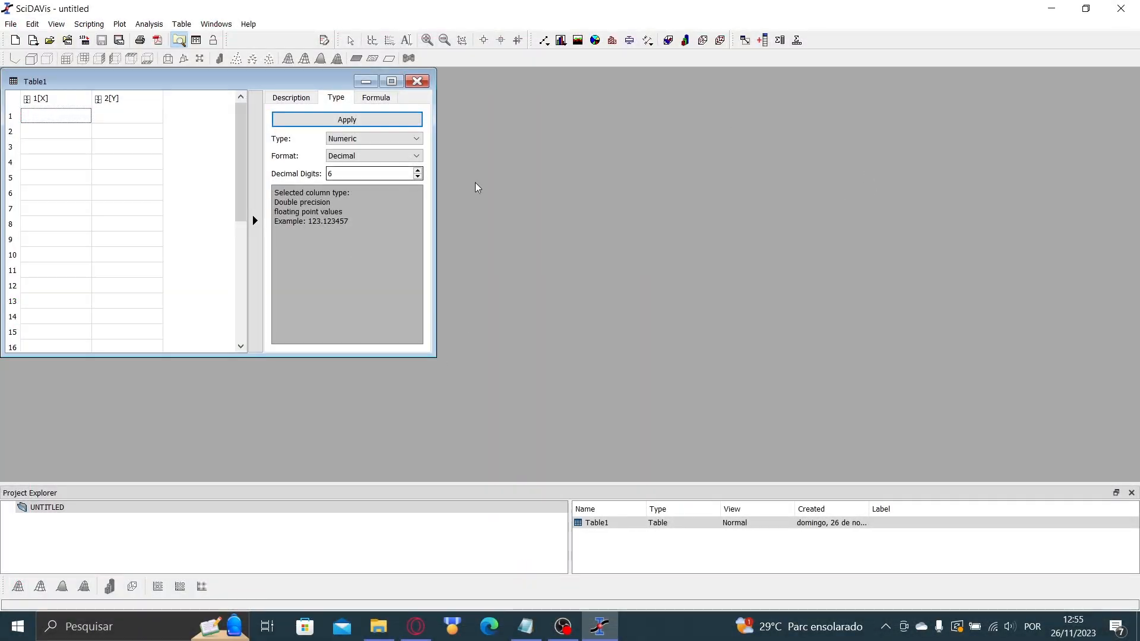
- Make the Table1 window taller and move it away from the workspace's upper-left corner
left_click_drag(435, 356, 435, 412)
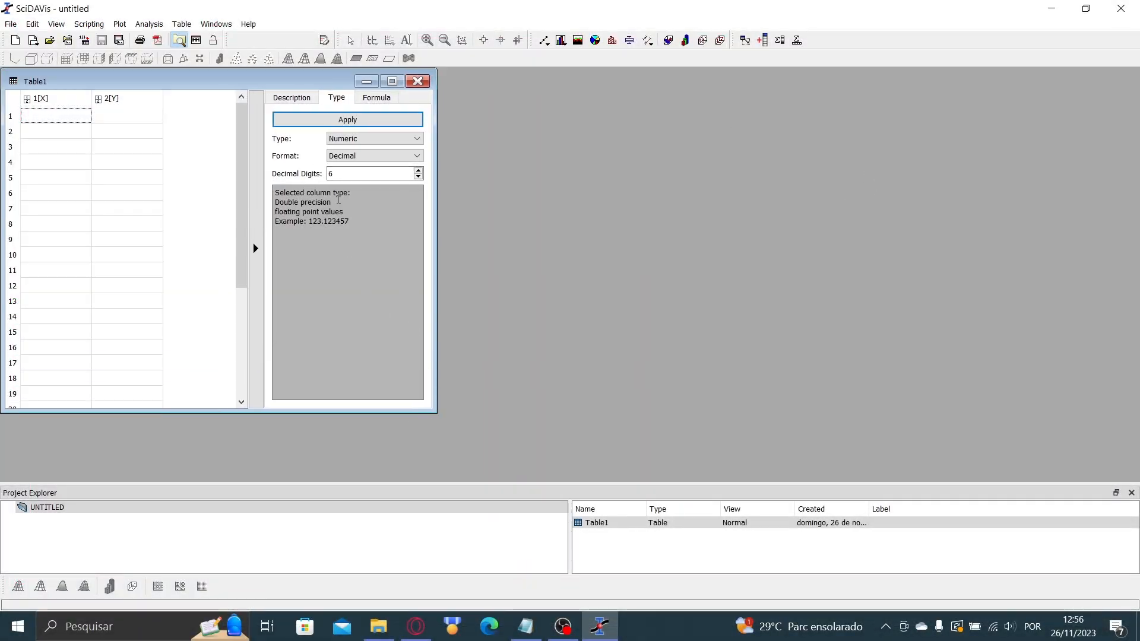
left_click_drag(243, 81, 367, 101)
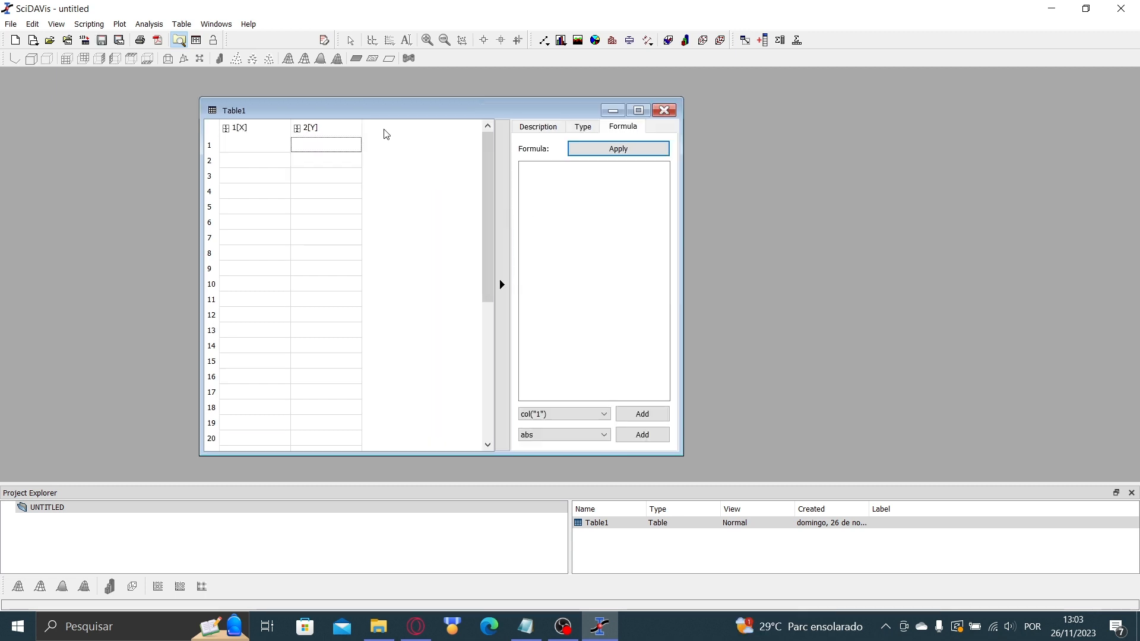
left_click_drag(394, 113, 322, 100)
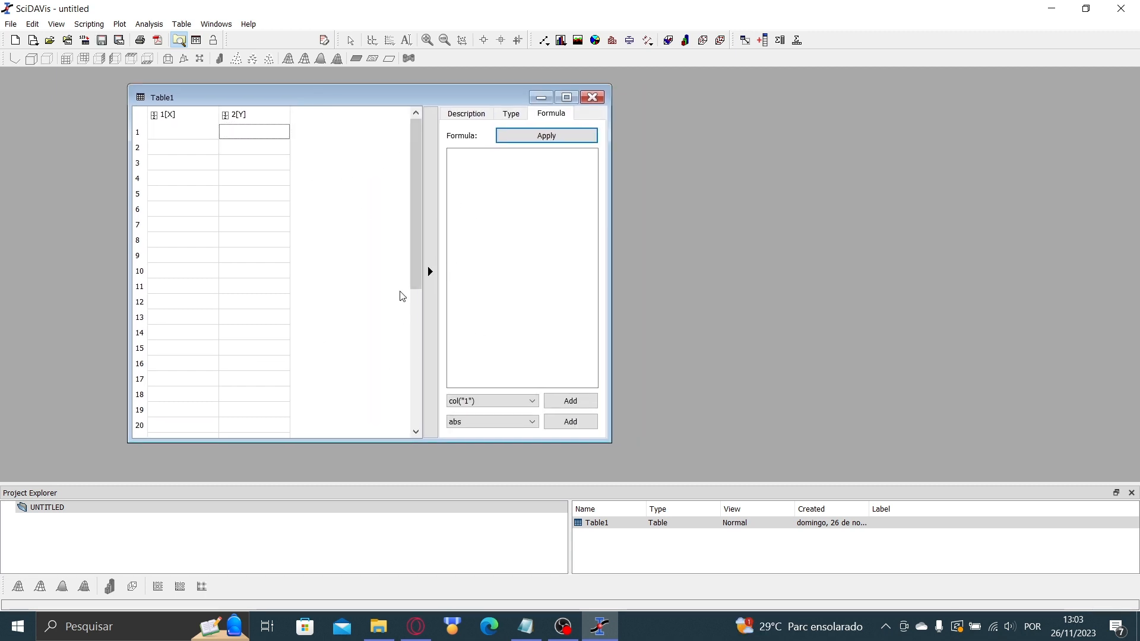
- Look over the description, type and formula settings of the table's Y column
left_click(474, 117)
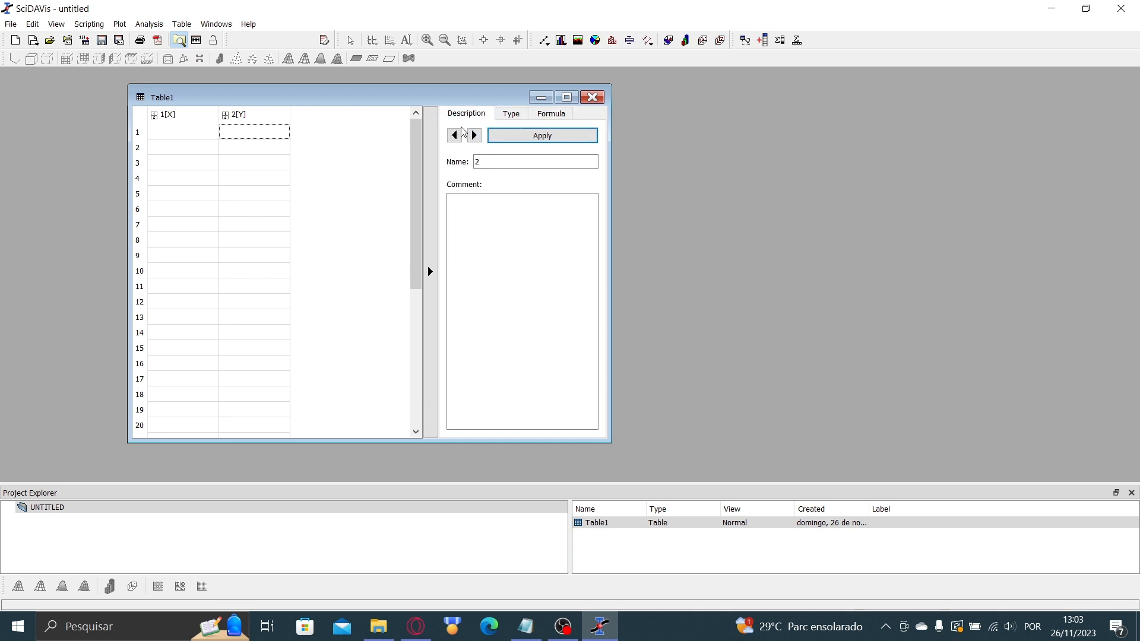
left_click(507, 117)
left_click(571, 118)
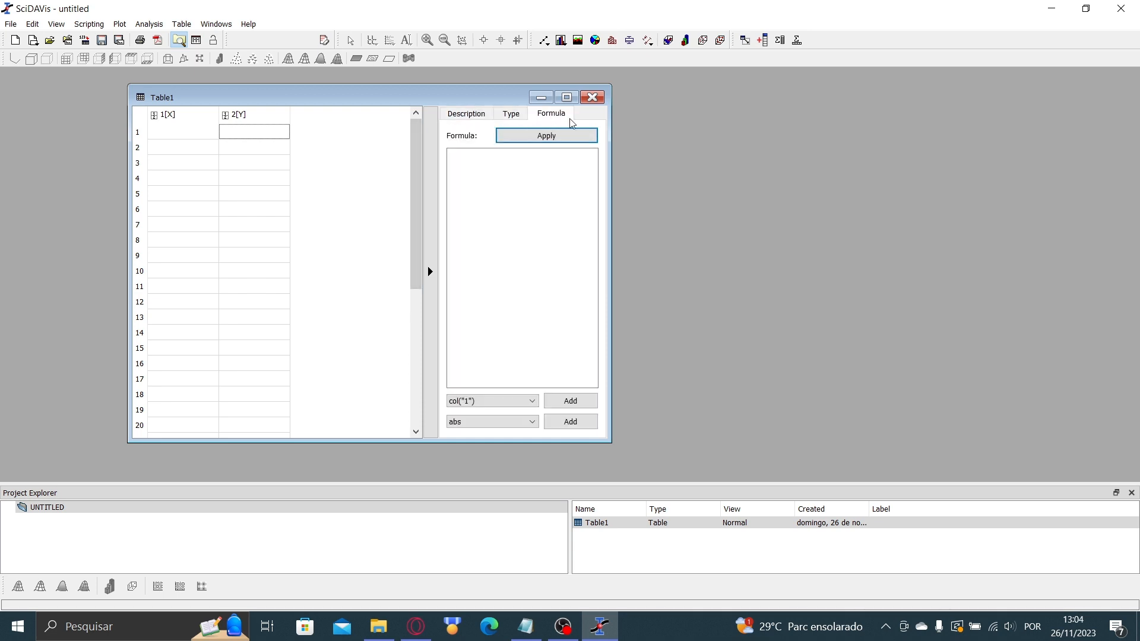
- Rename the table's X column as teste1
left_click(483, 117)
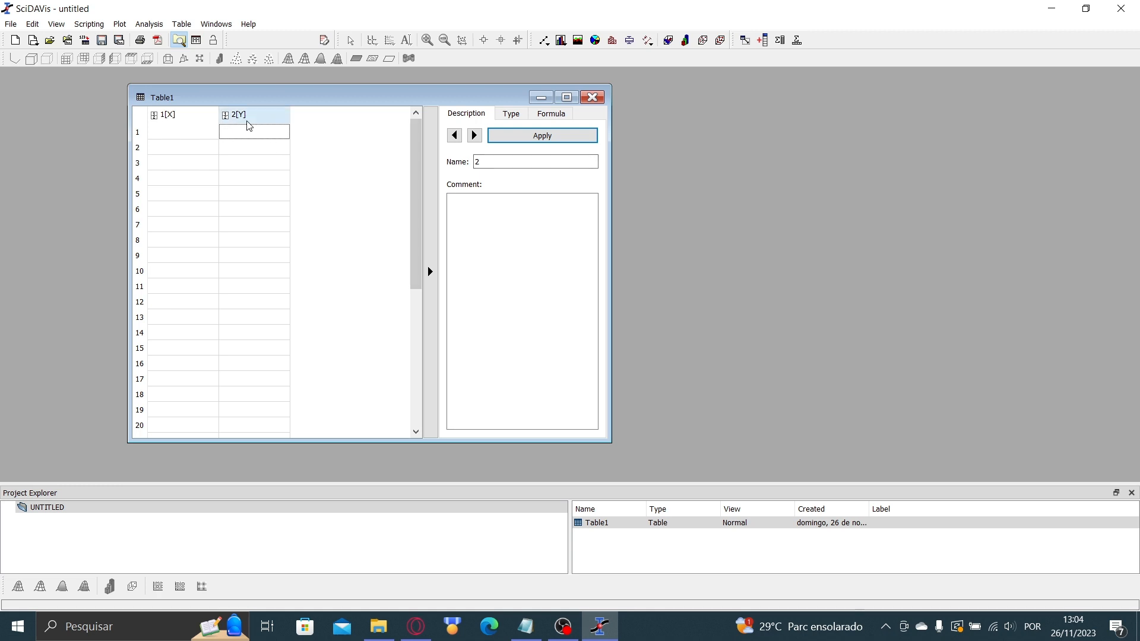
left_click(166, 115)
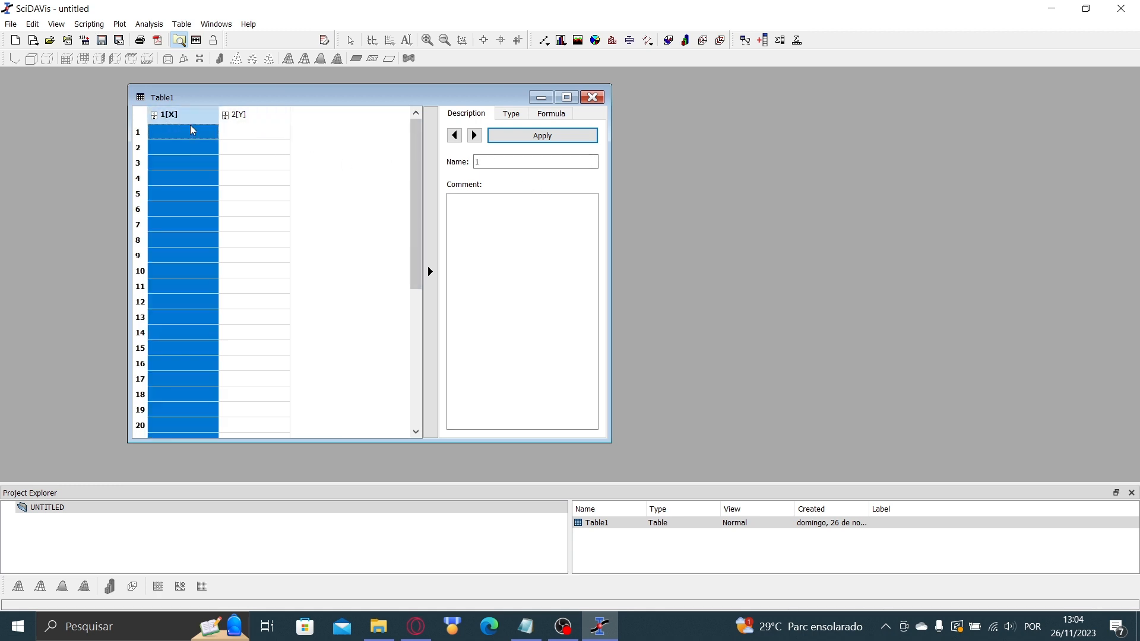
left_click(532, 160)
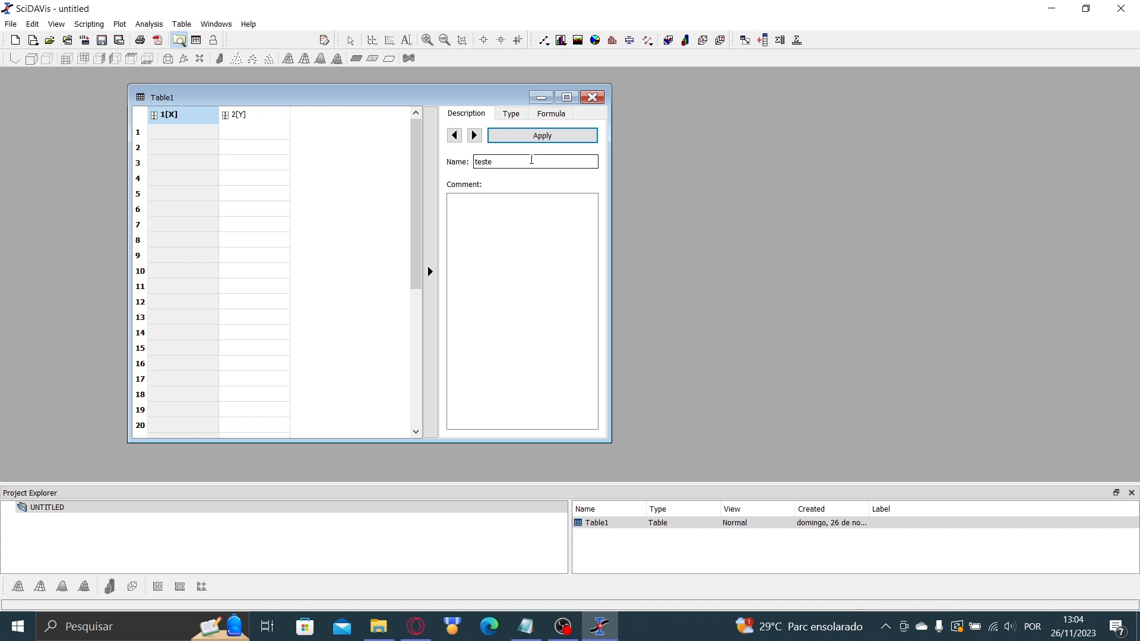
key("Return")
- Rename the table's Y column as teste2 and apply the change
left_click(238, 115)
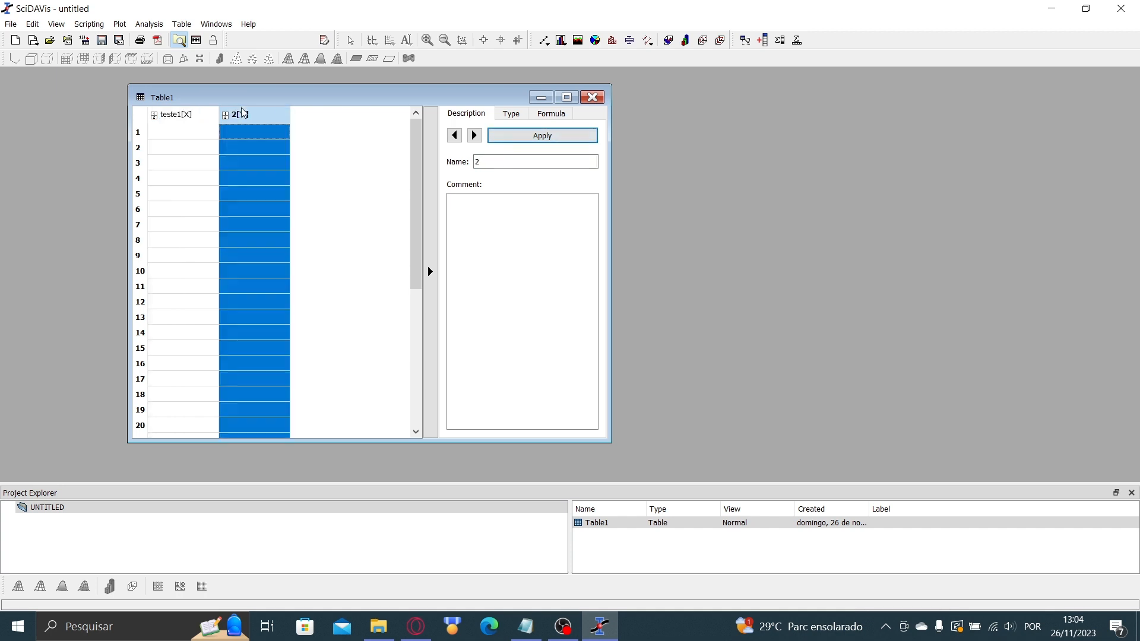
left_click(482, 161)
type("te")
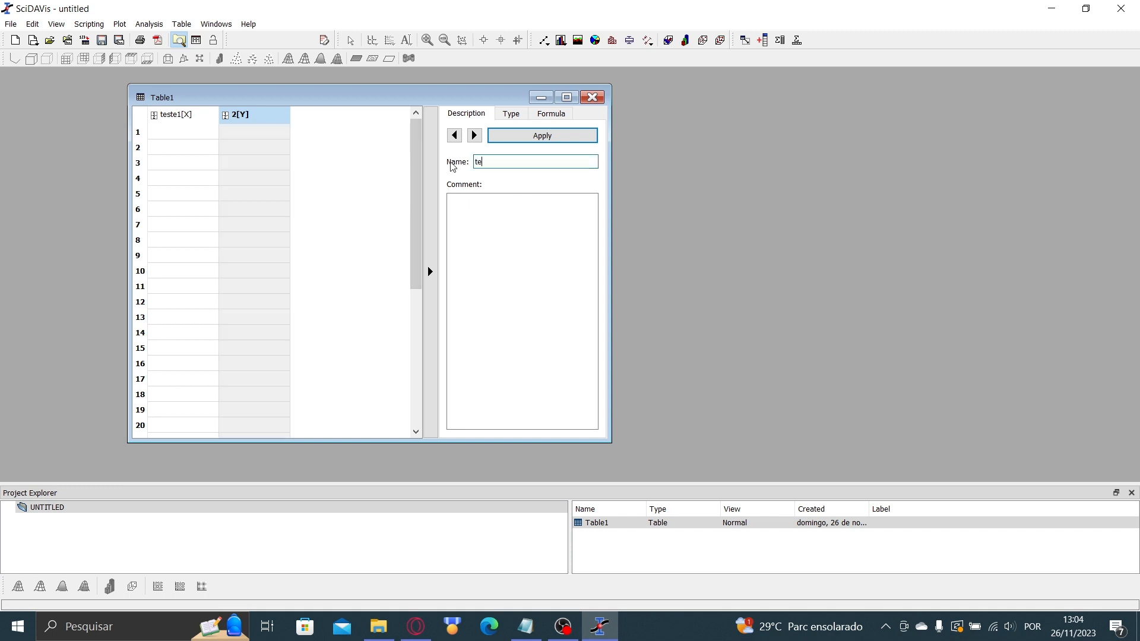
type("ste2")
left_click(526, 138)
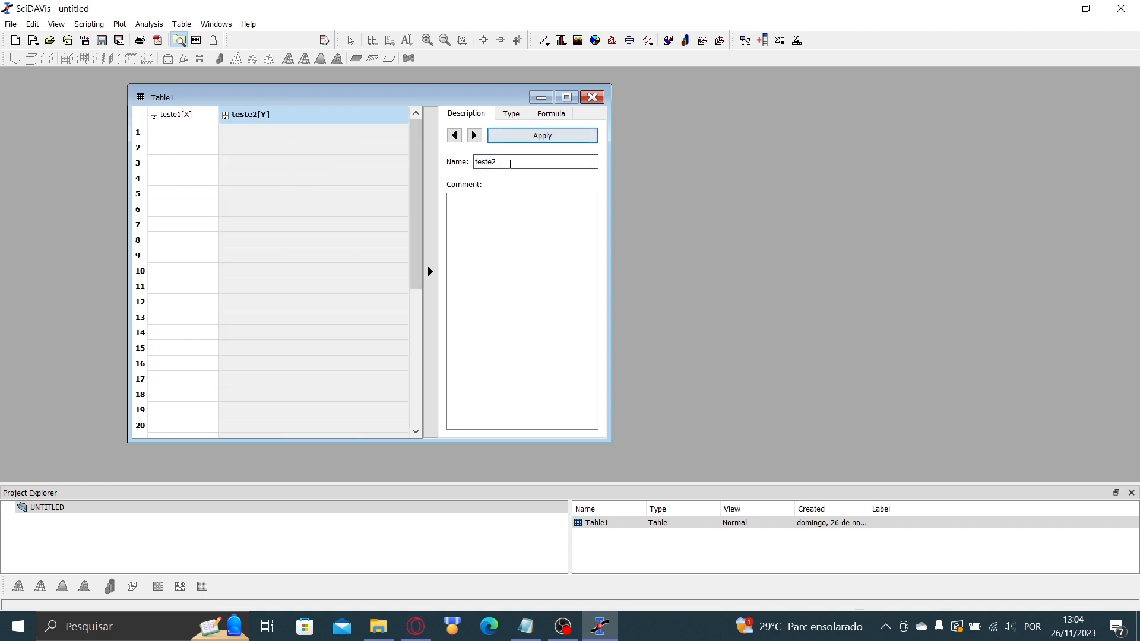
- Examine the name and comment fields of the teste1 and teste2 columns in turn
left_click(187, 121)
left_click(296, 115)
left_click(199, 117)
left_click(272, 118)
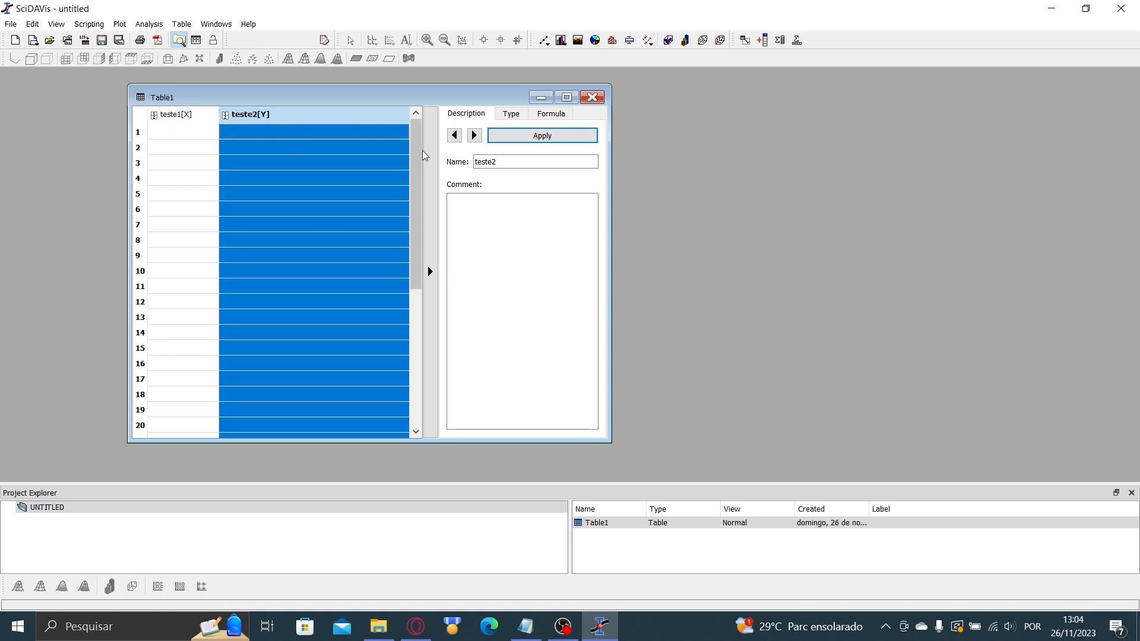
left_click(540, 163)
left_click(511, 234)
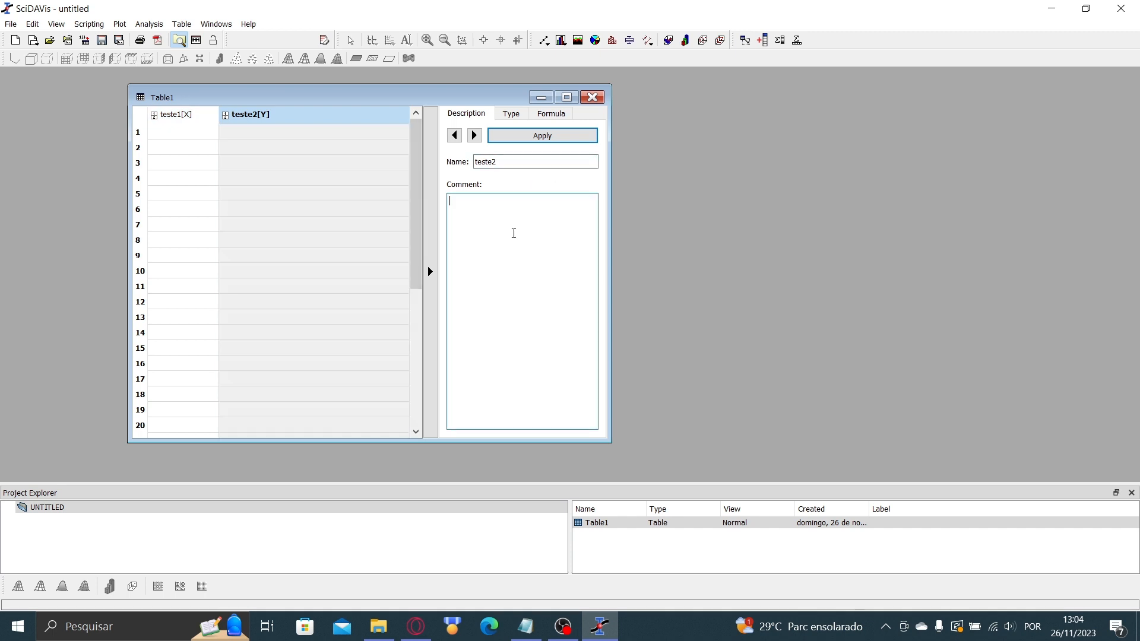
left_click(202, 119)
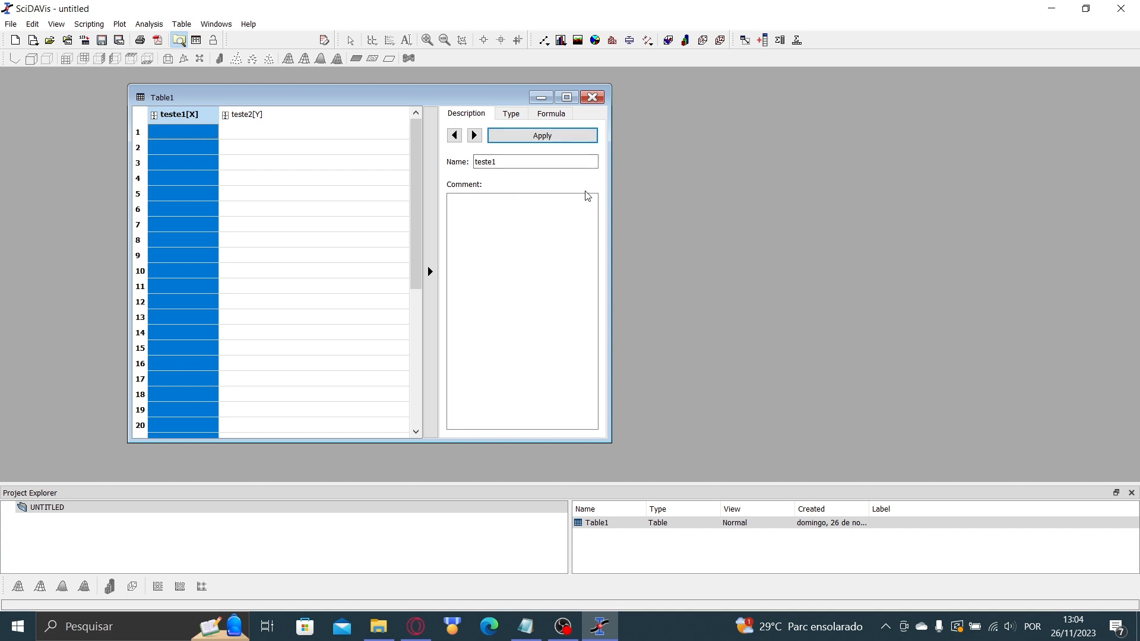
- Choose Day names as the data type for the teste1 column and check its type description
left_click(506, 114)
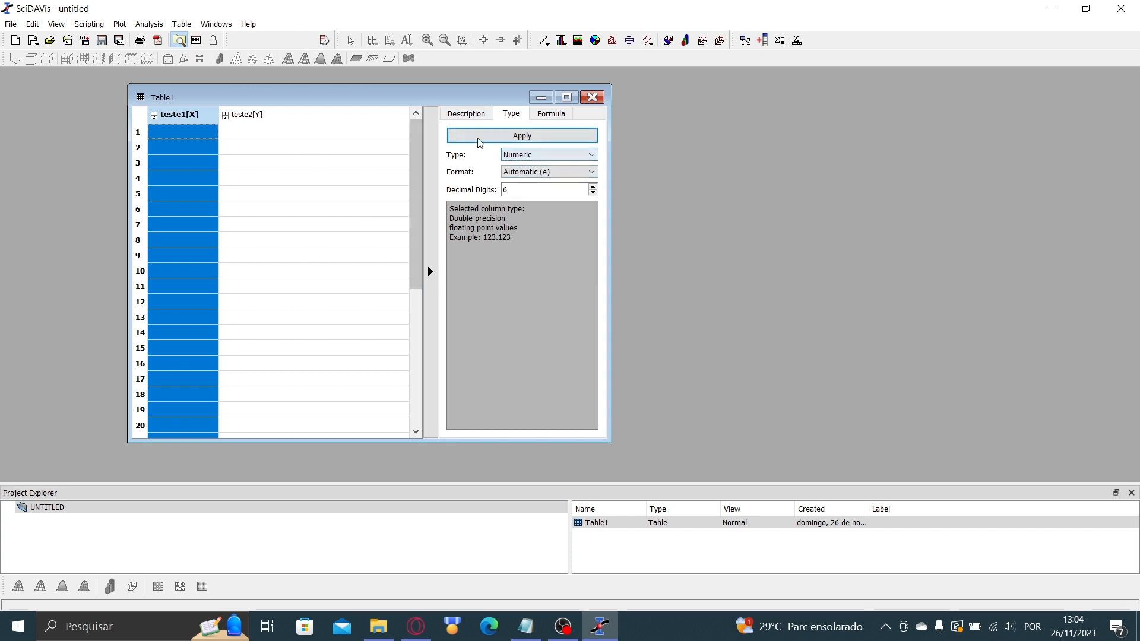
left_click_drag(186, 127, 216, 434)
scroll(206, 303, "up", 4)
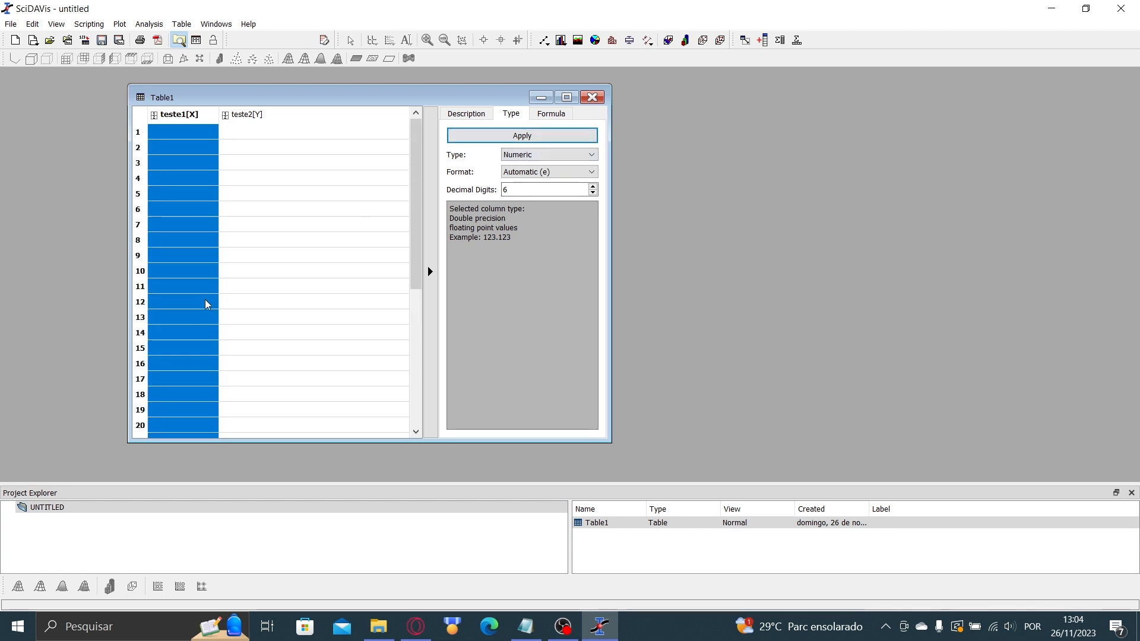
left_click(526, 159)
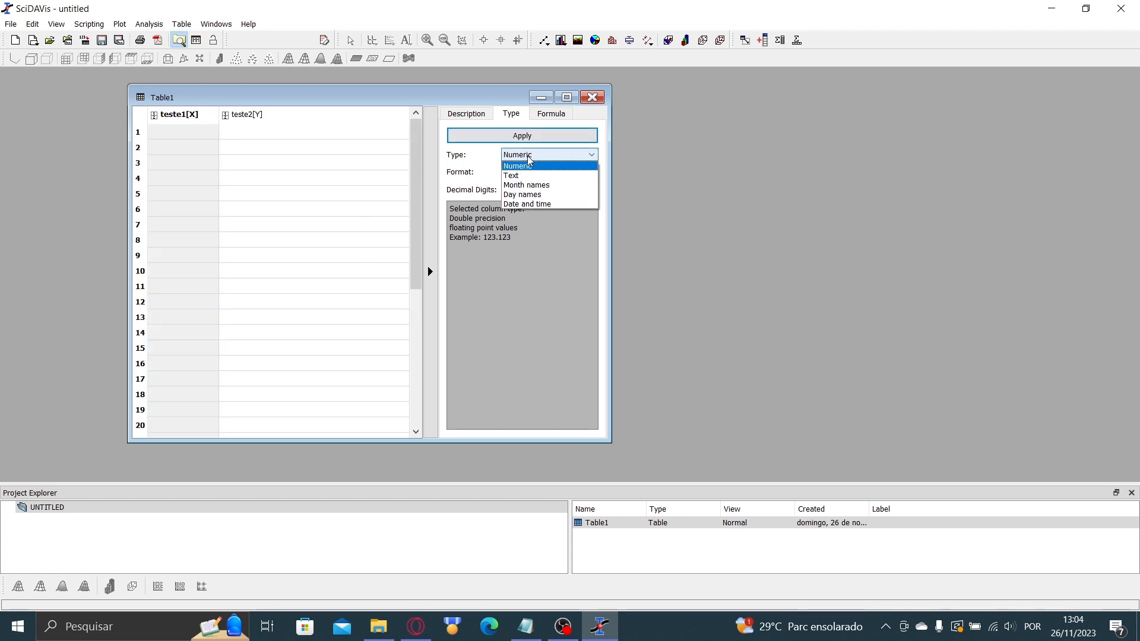
left_click(547, 198)
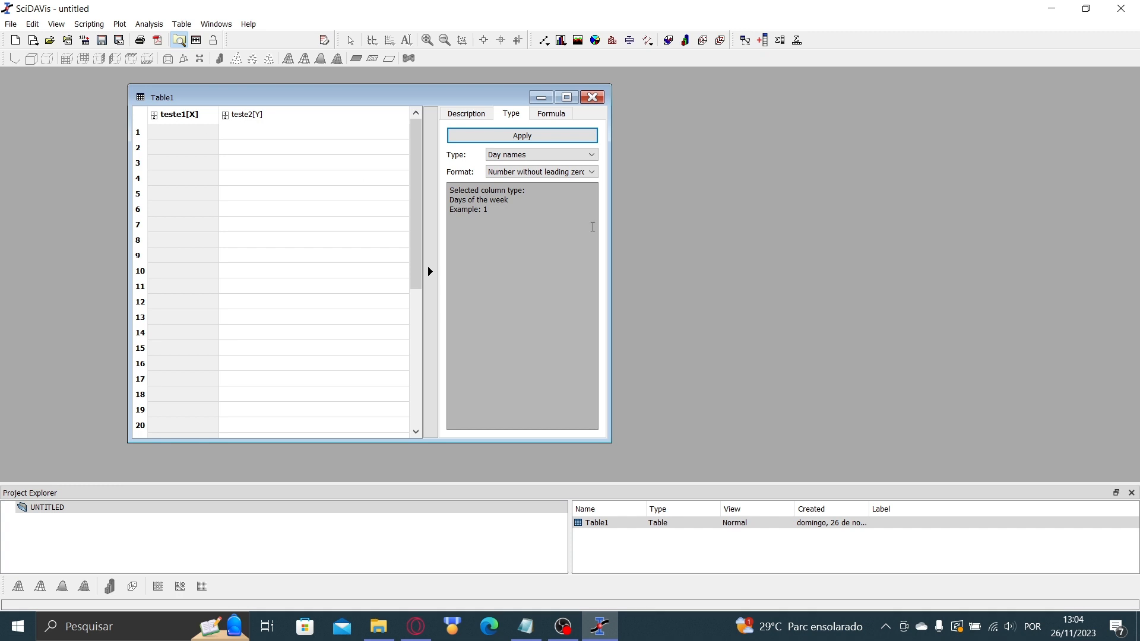
left_click_drag(475, 200, 510, 201)
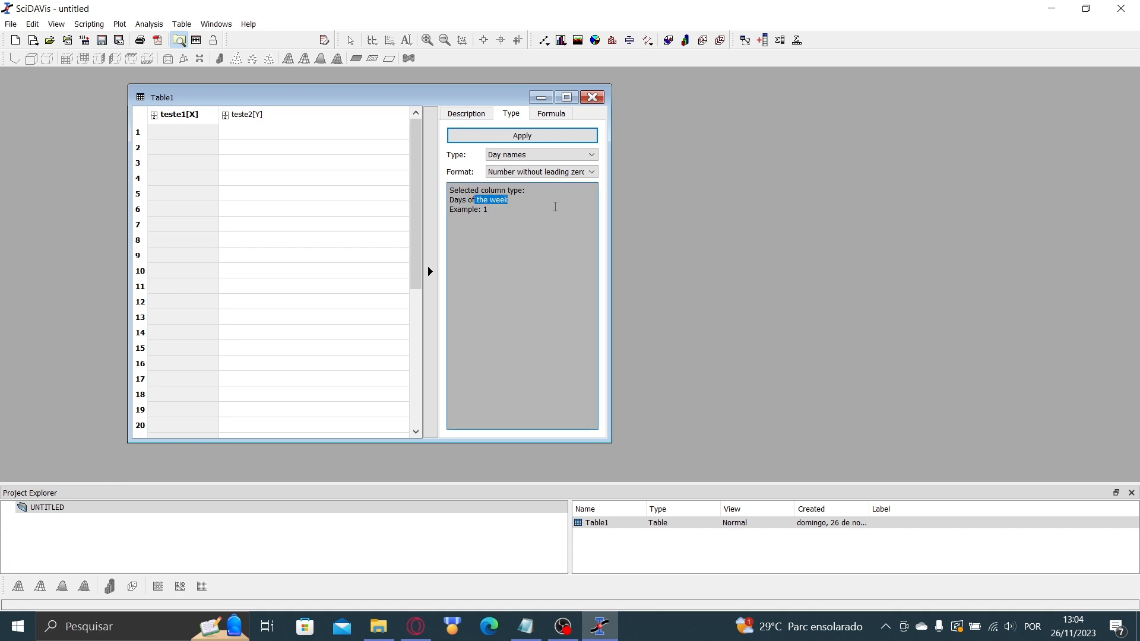
- Switch the teste1 column's data type to Date and time and view its predefined date formats
left_click(525, 154)
left_click(525, 206)
left_click(502, 173)
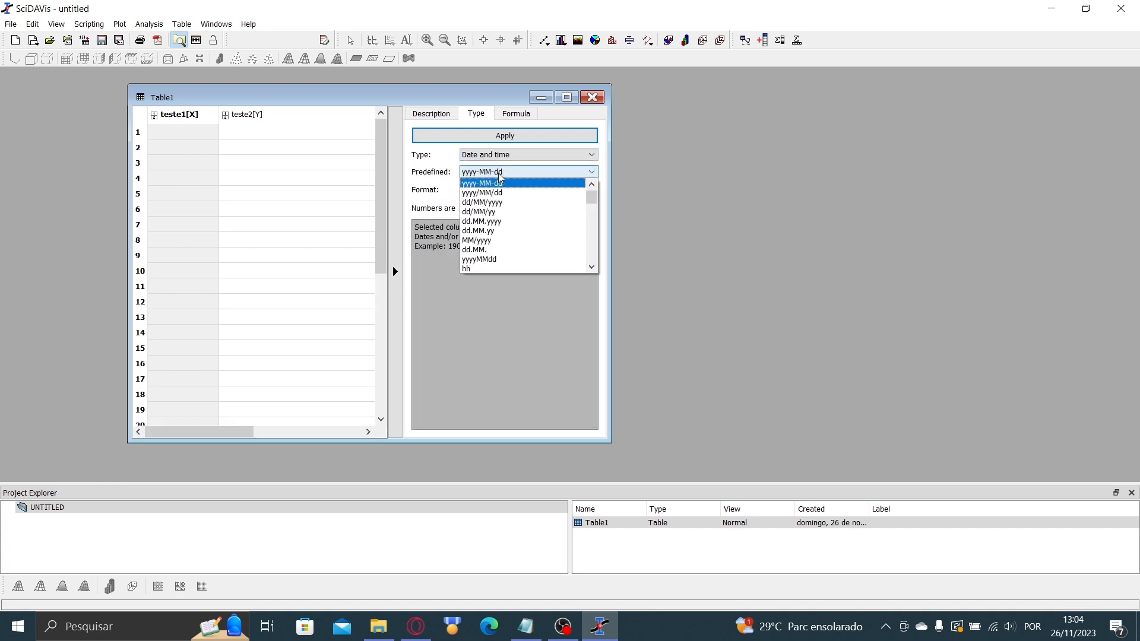
left_click(505, 174)
- Select Numeric as the teste1 column's data type
left_click(515, 155)
left_click(516, 156)
left_click(515, 155)
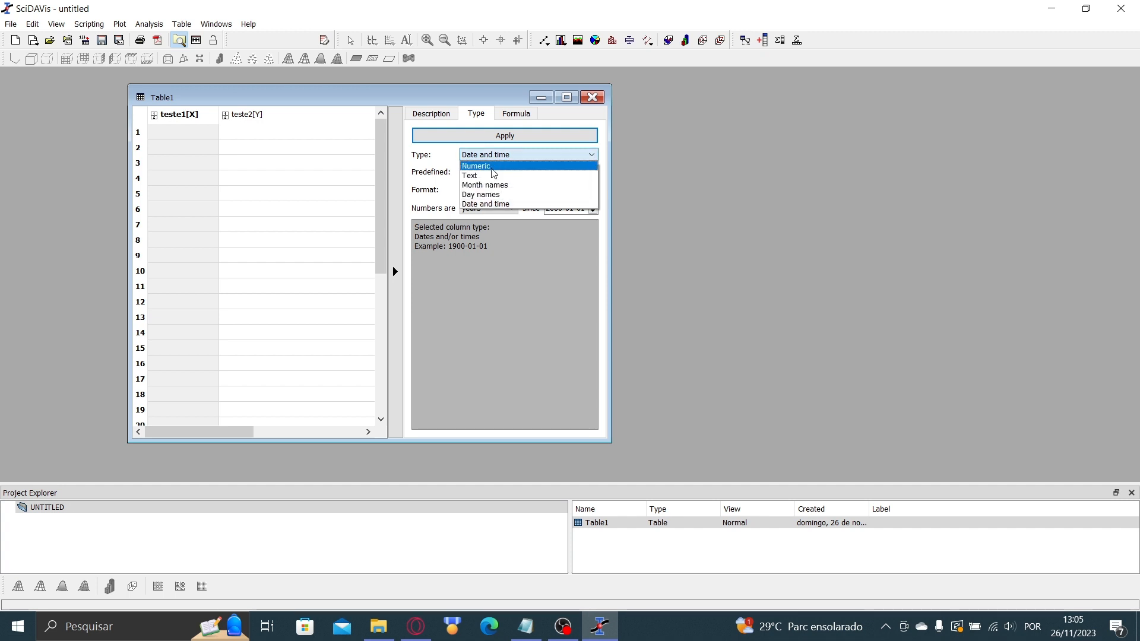
left_click(515, 165)
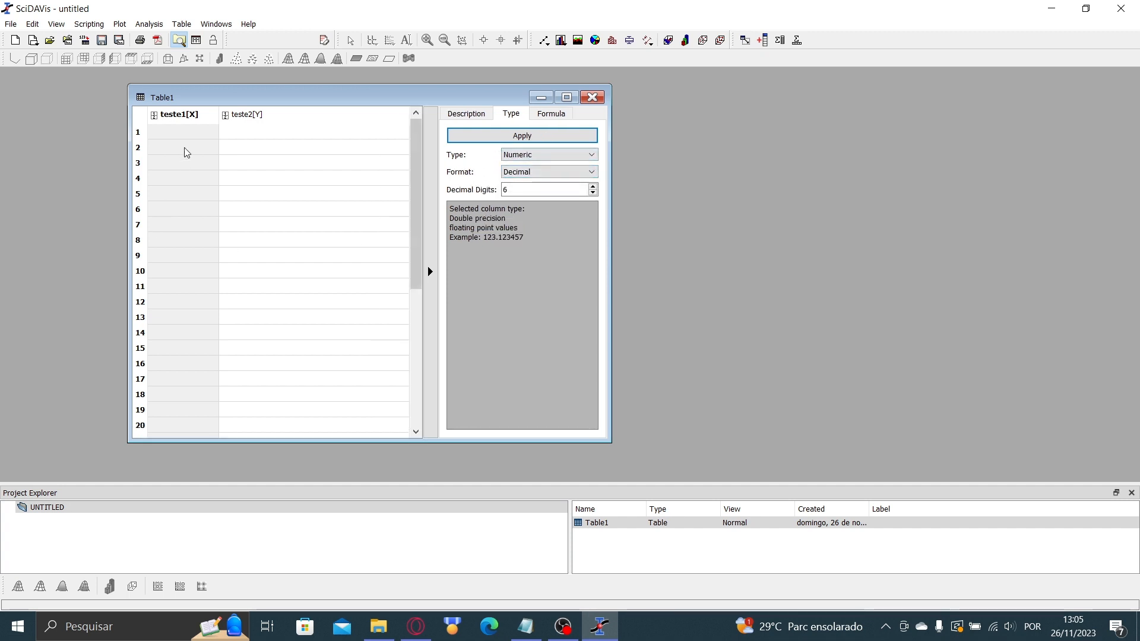
left_click(183, 132)
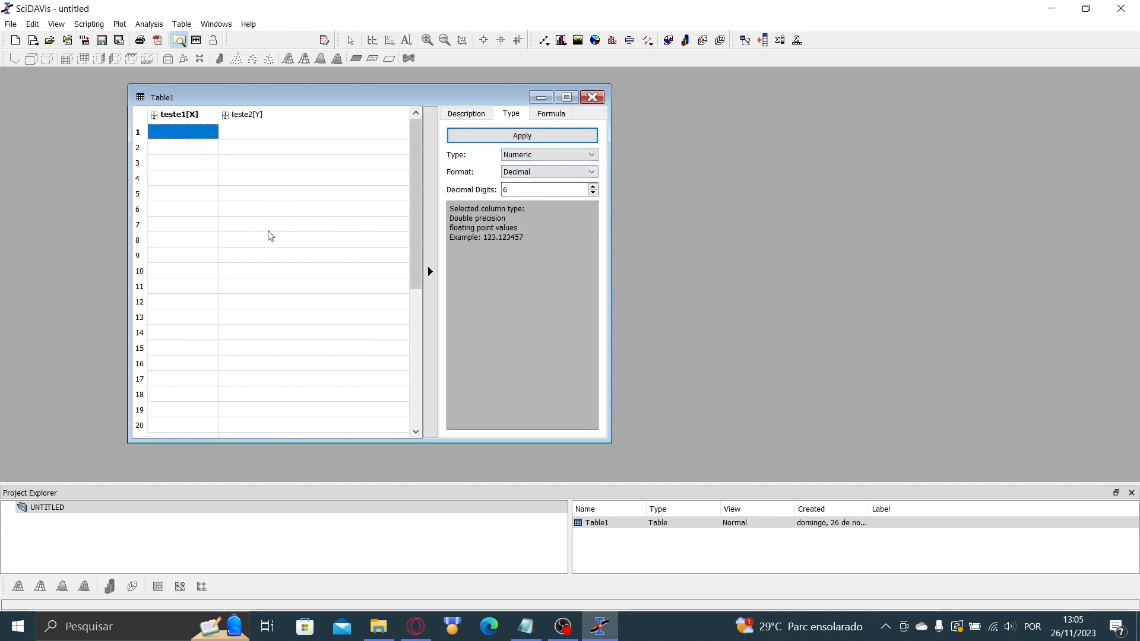
left_click(546, 155)
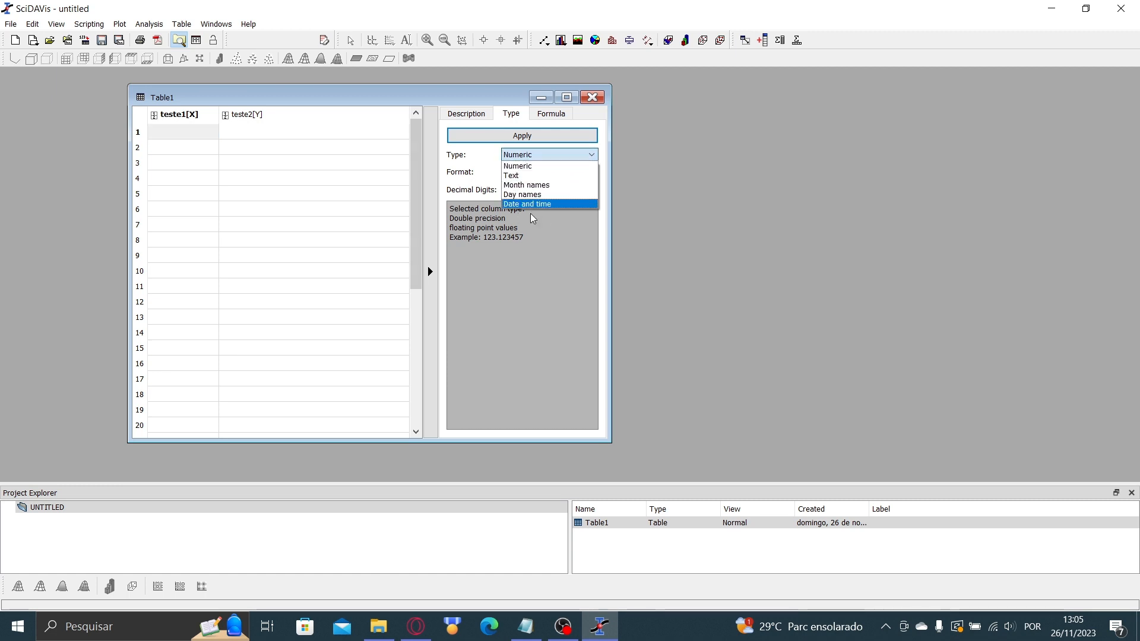
left_click(530, 155)
left_click(203, 133)
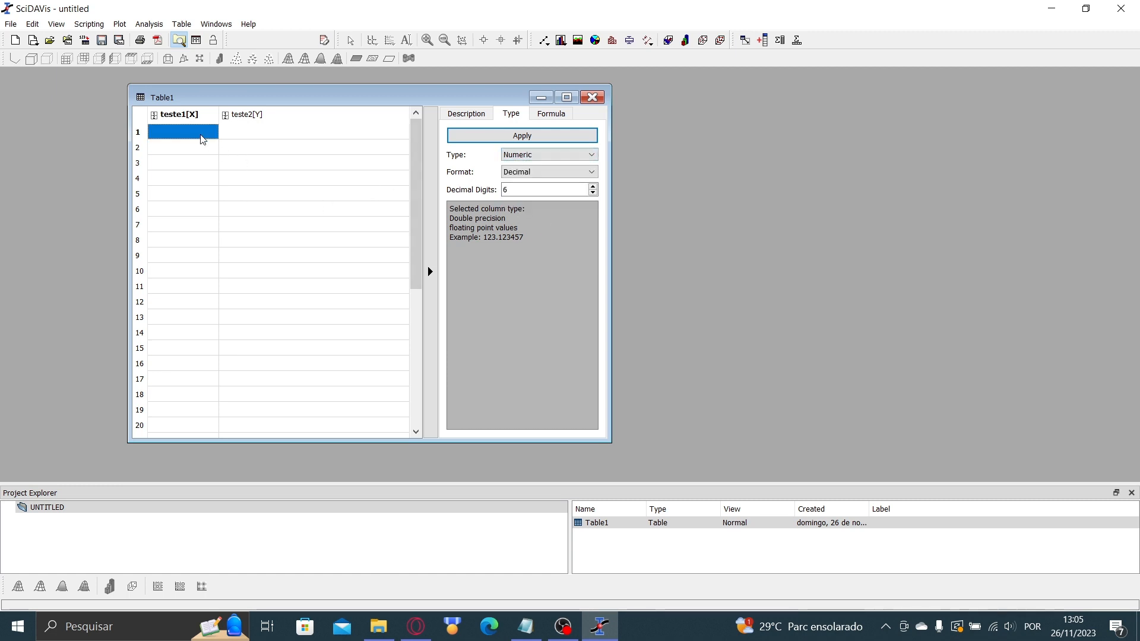
left_click(528, 190)
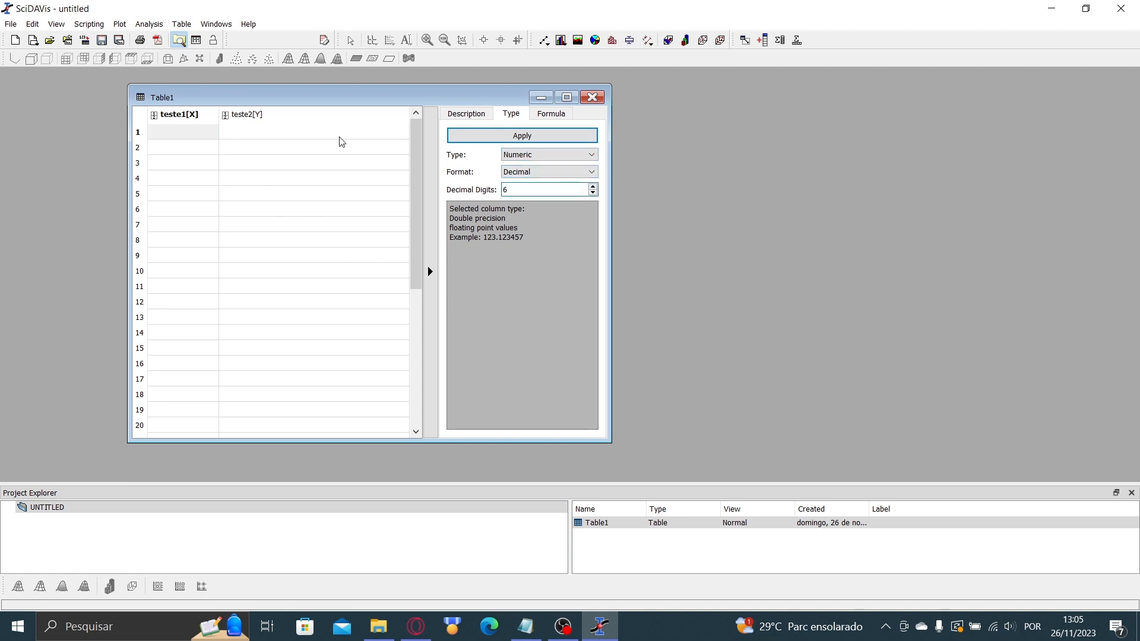
- Choose Scientific (E) as the number format for the teste1 column
left_click(533, 172)
left_click(534, 174)
left_click(533, 174)
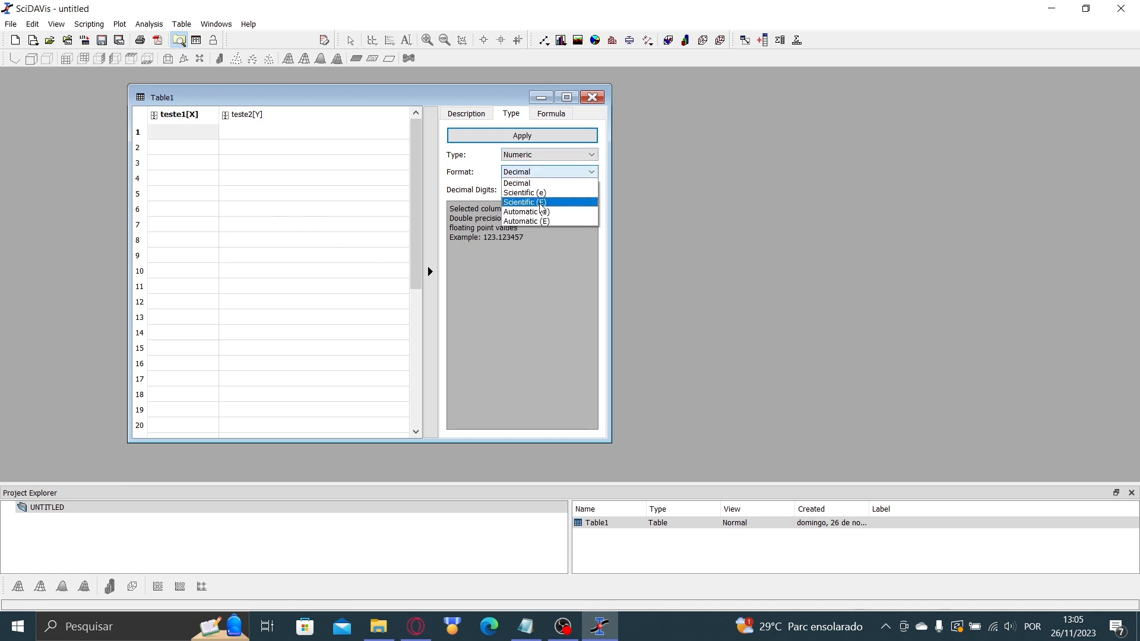
left_click(562, 207)
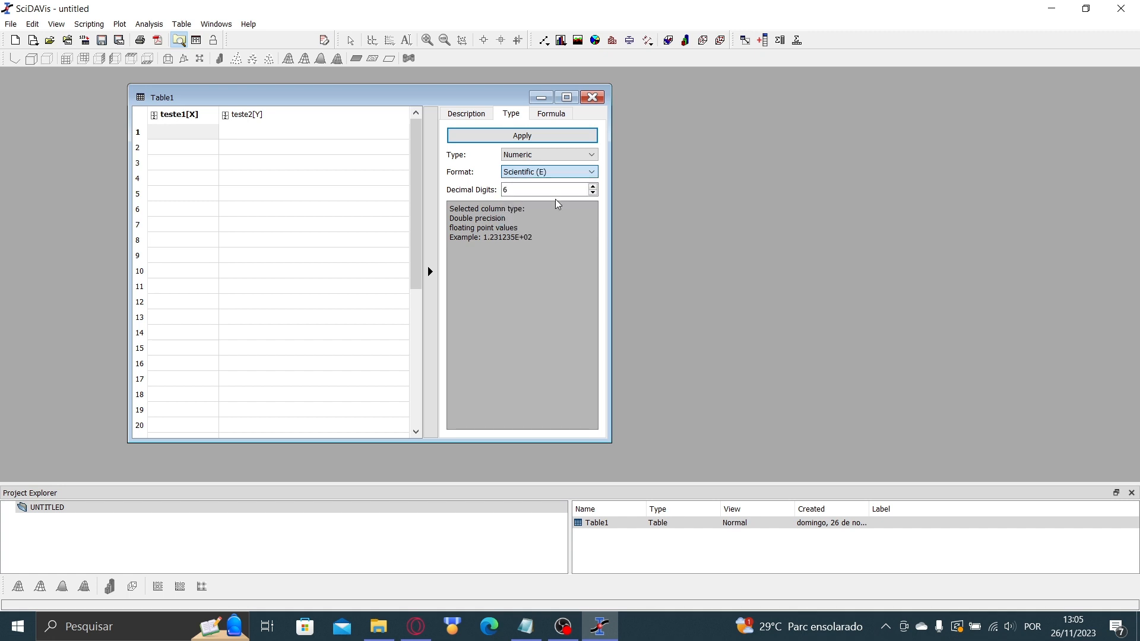
- Try the Scientific (e), Automatic (e) and Automatic (E) number formats on the teste1 column and compare their examples
left_click(552, 172)
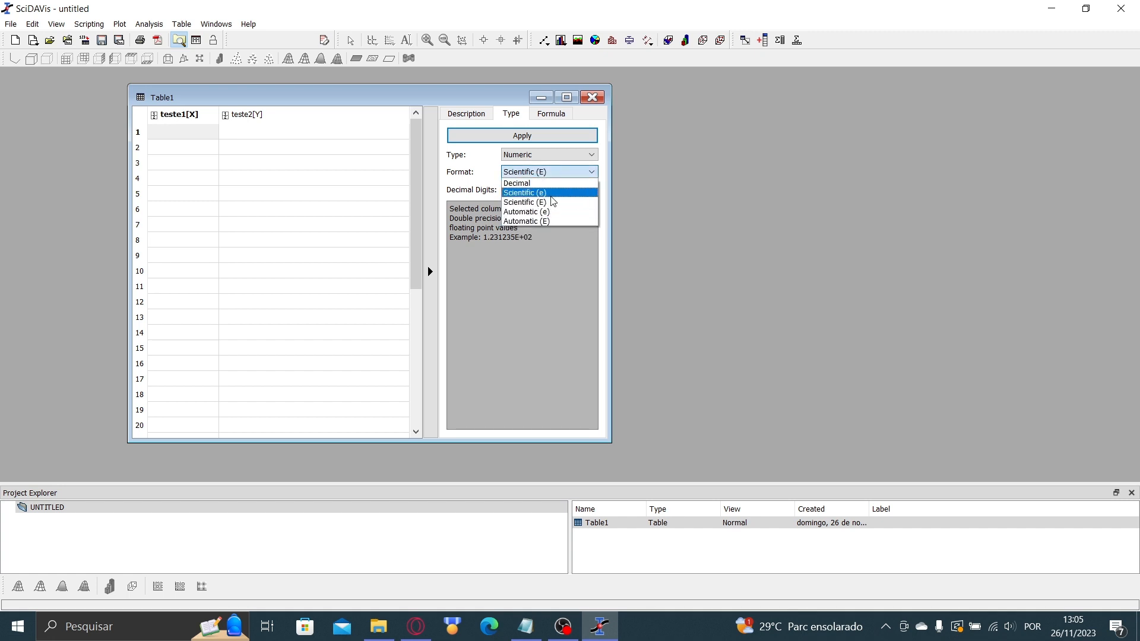
left_click(537, 193)
left_click(550, 172)
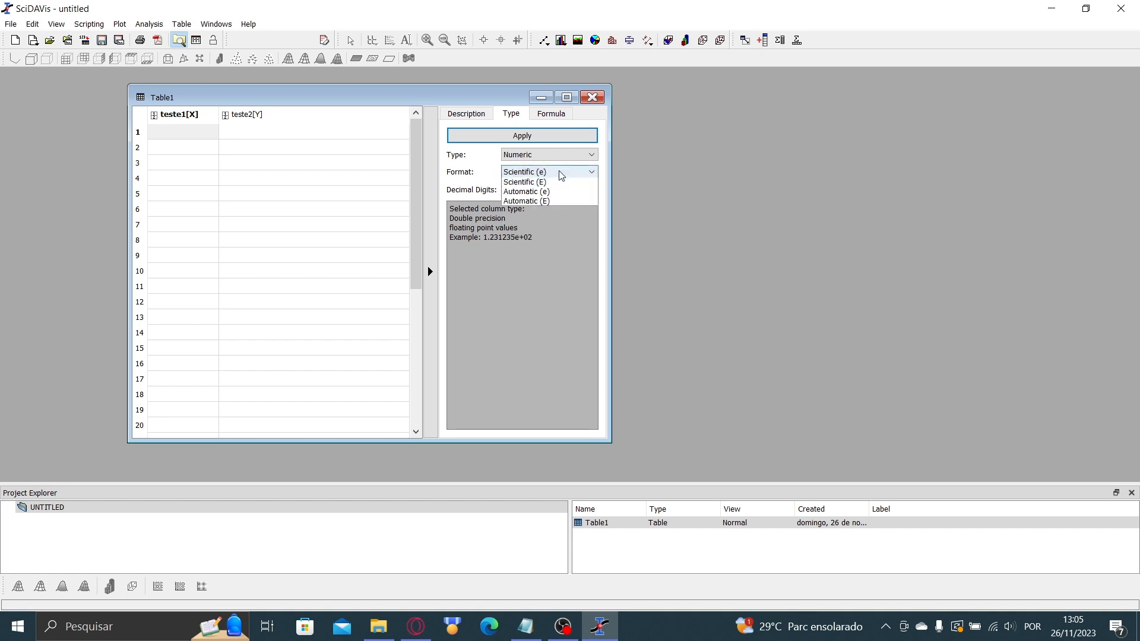
left_click(549, 204)
left_click_drag(513, 237, 454, 237)
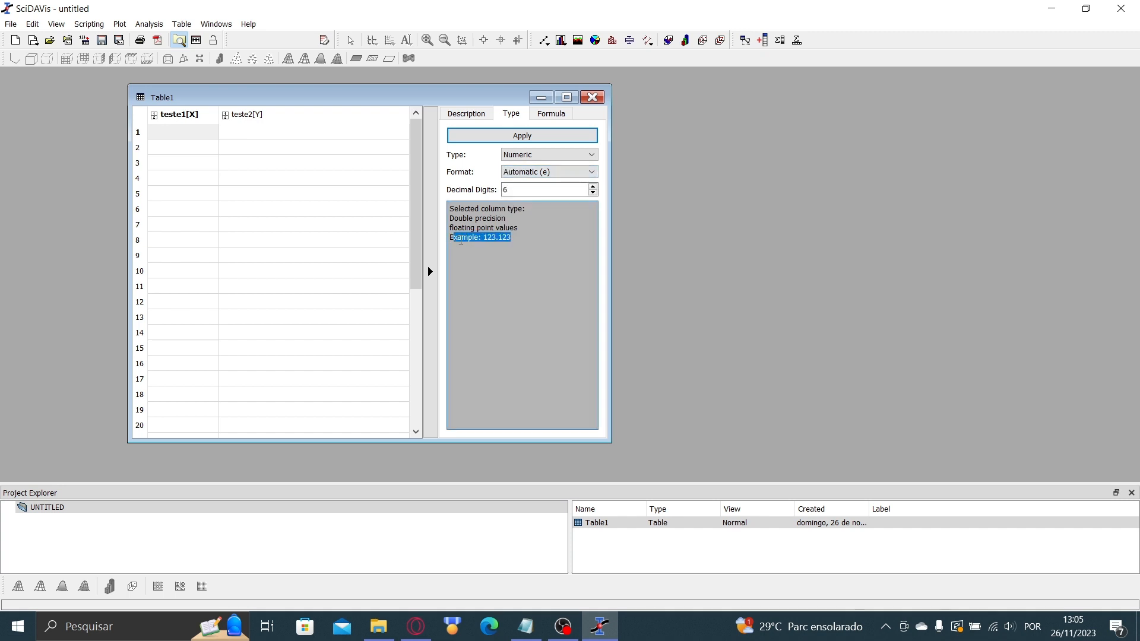
left_click(525, 237)
left_click_drag(527, 237, 471, 237)
left_click(494, 222)
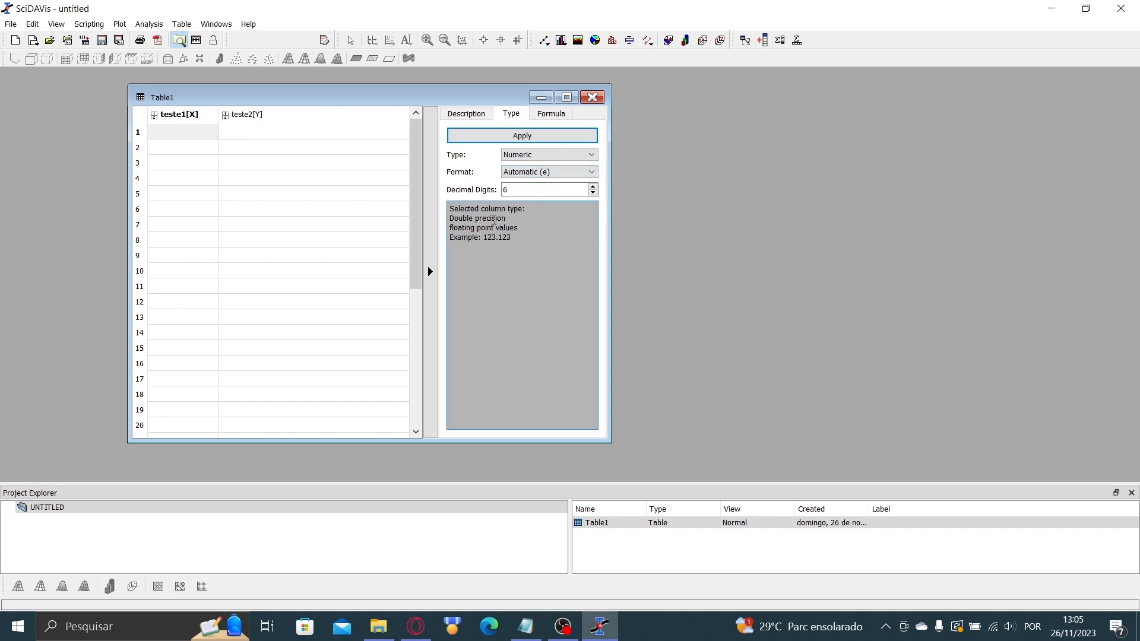
left_click(547, 177)
left_click(568, 224)
- Set the teste1 column's number format to Decimal with 3 decimal digits
left_click(538, 172)
left_click(523, 181)
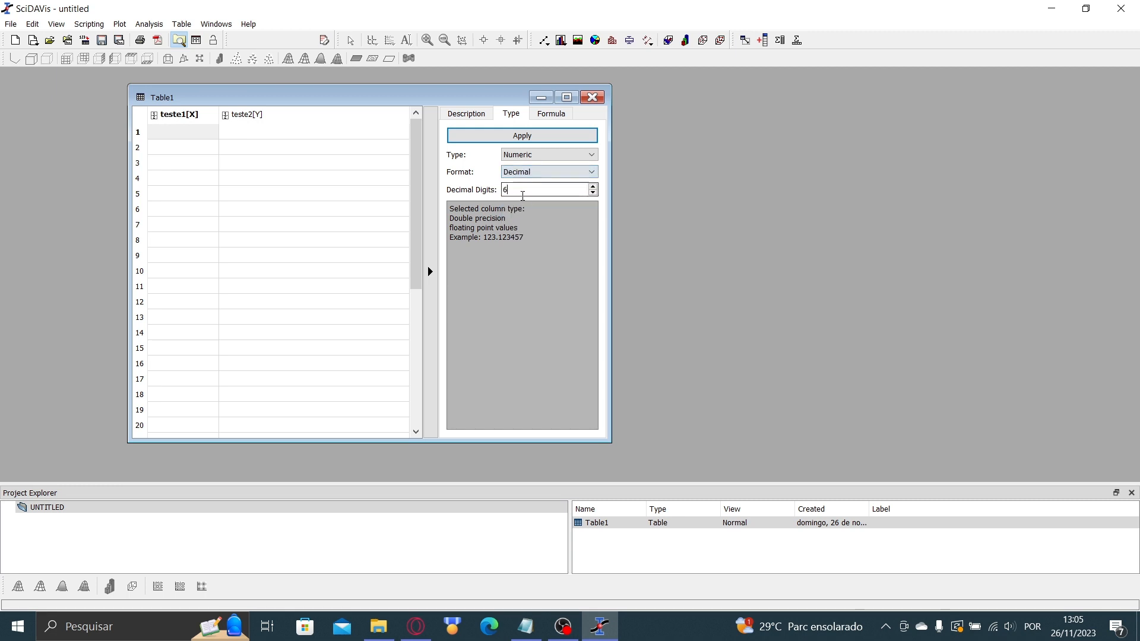
left_click_drag(526, 239, 497, 237)
left_click(513, 192)
key("BackSpace")
type("3")
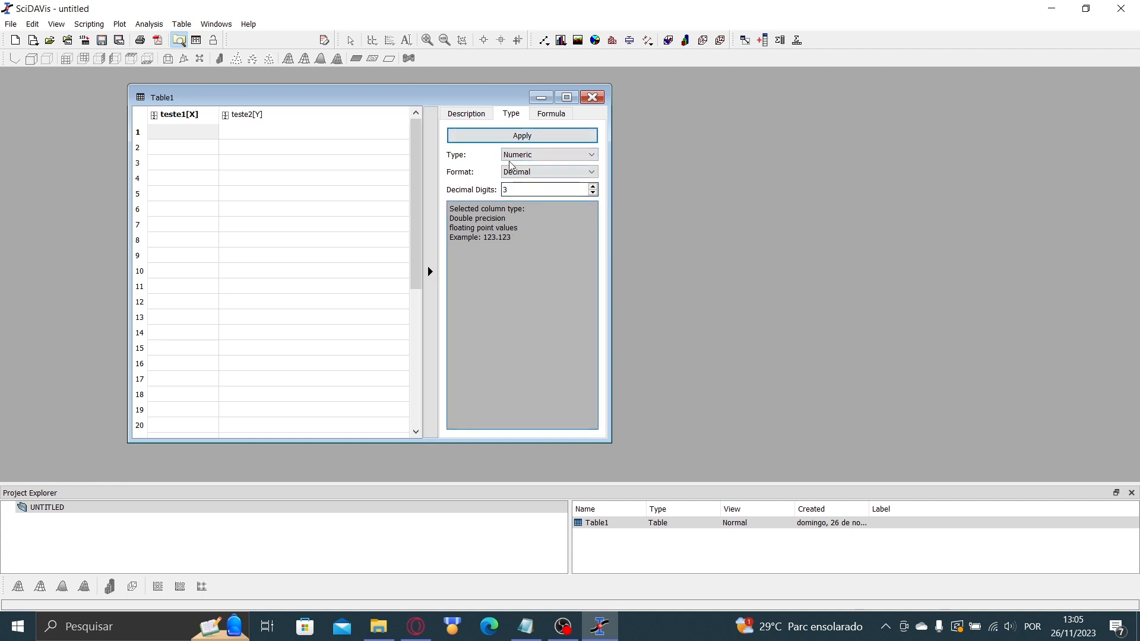
- Open the column formula editor and view it for the teste1 and teste2 columns
left_click(550, 114)
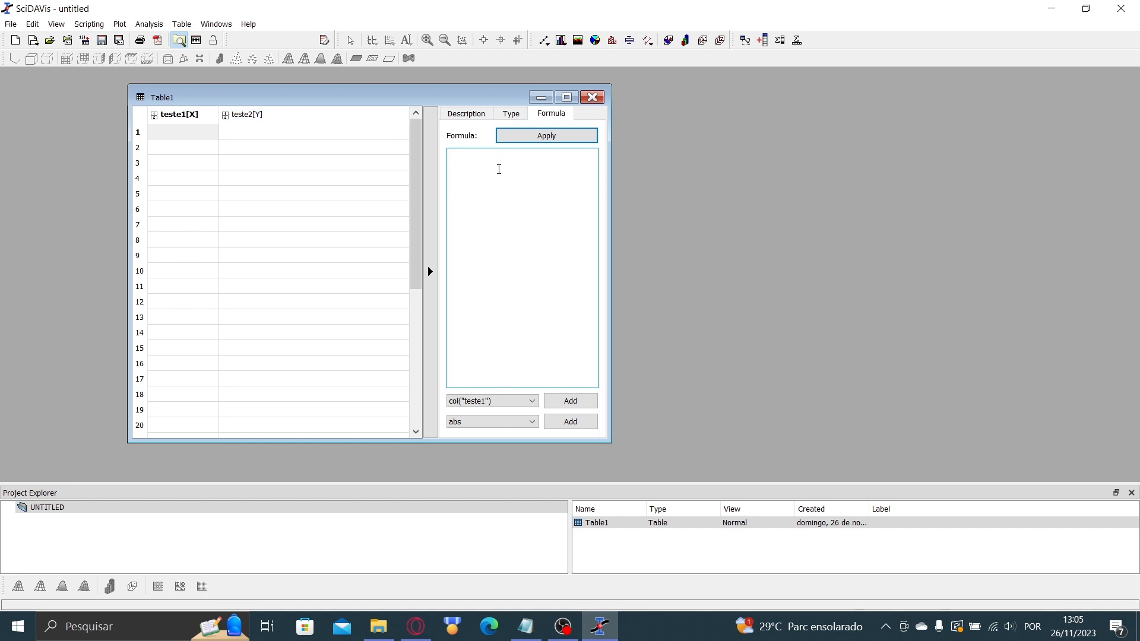
left_click(179, 115)
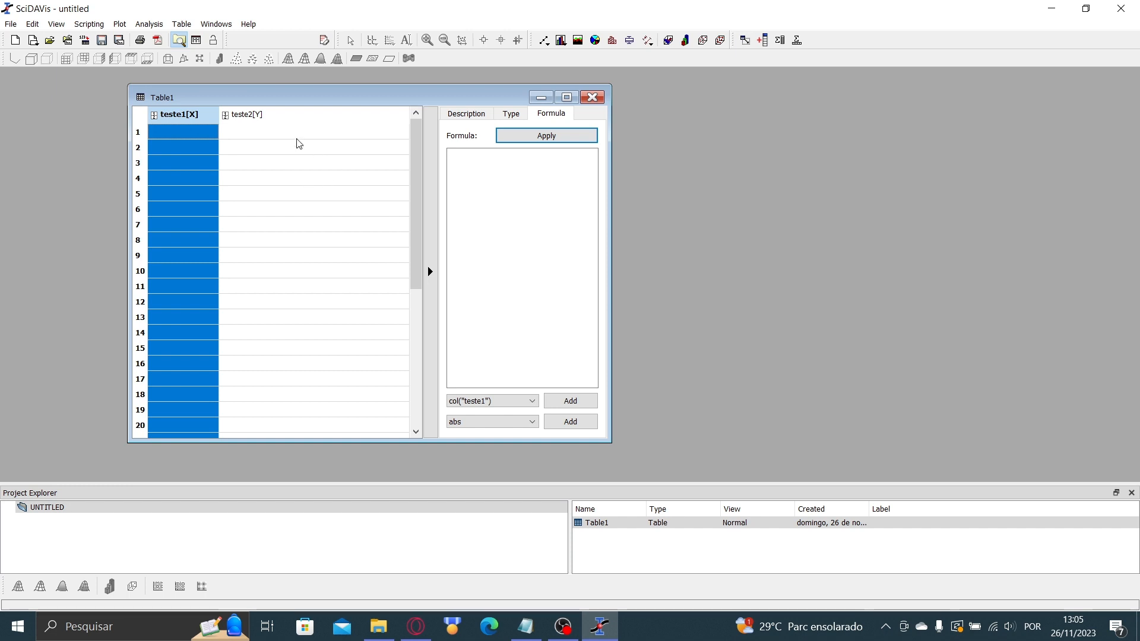
left_click(255, 115)
left_click(278, 147)
left_click(468, 249)
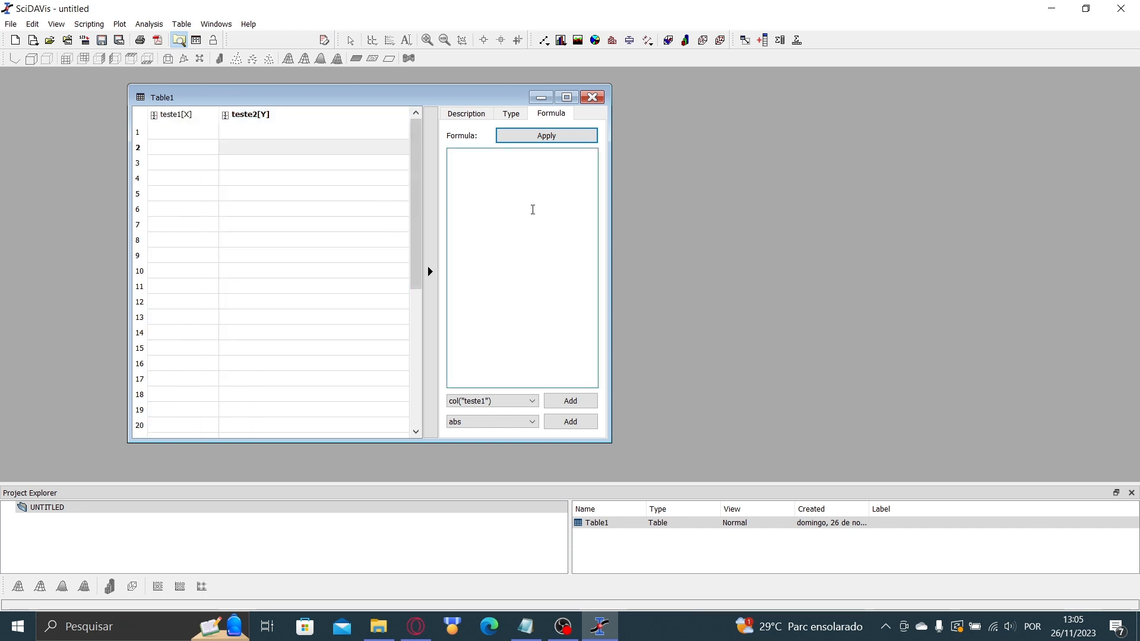
left_click(267, 117)
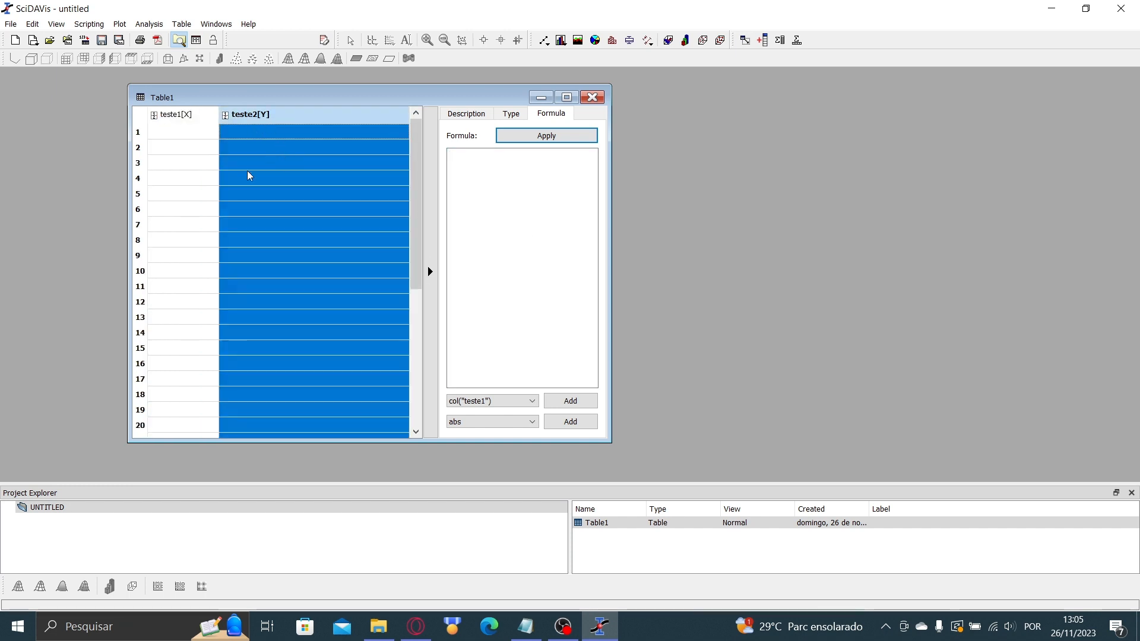
left_click(497, 188)
left_click_drag(177, 131, 187, 332)
left_click(541, 252)
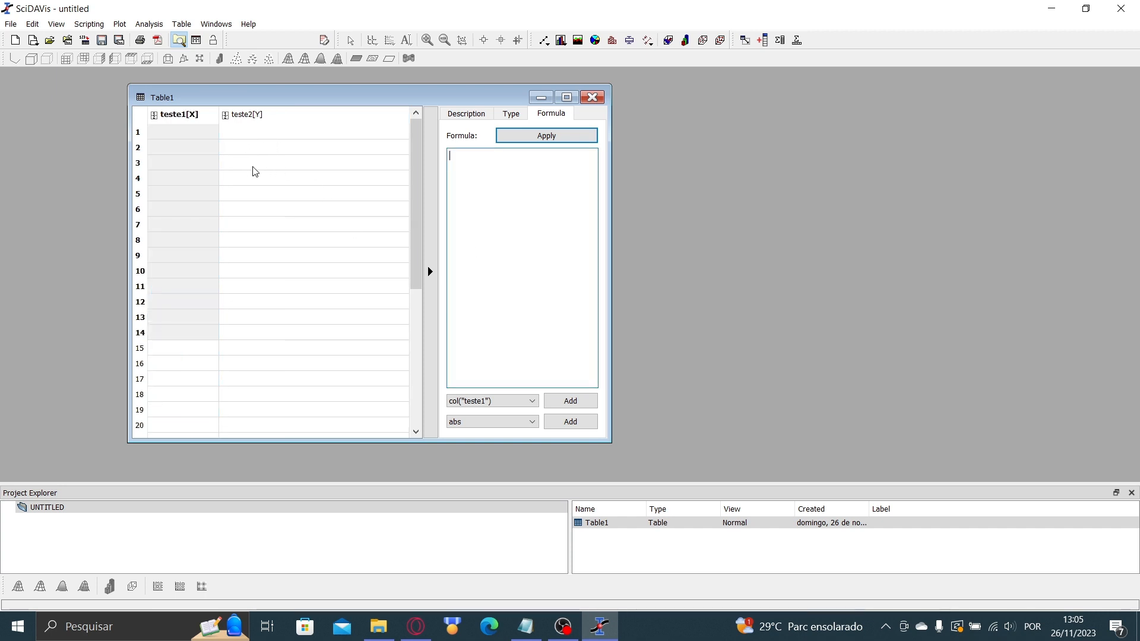
left_click(185, 132)
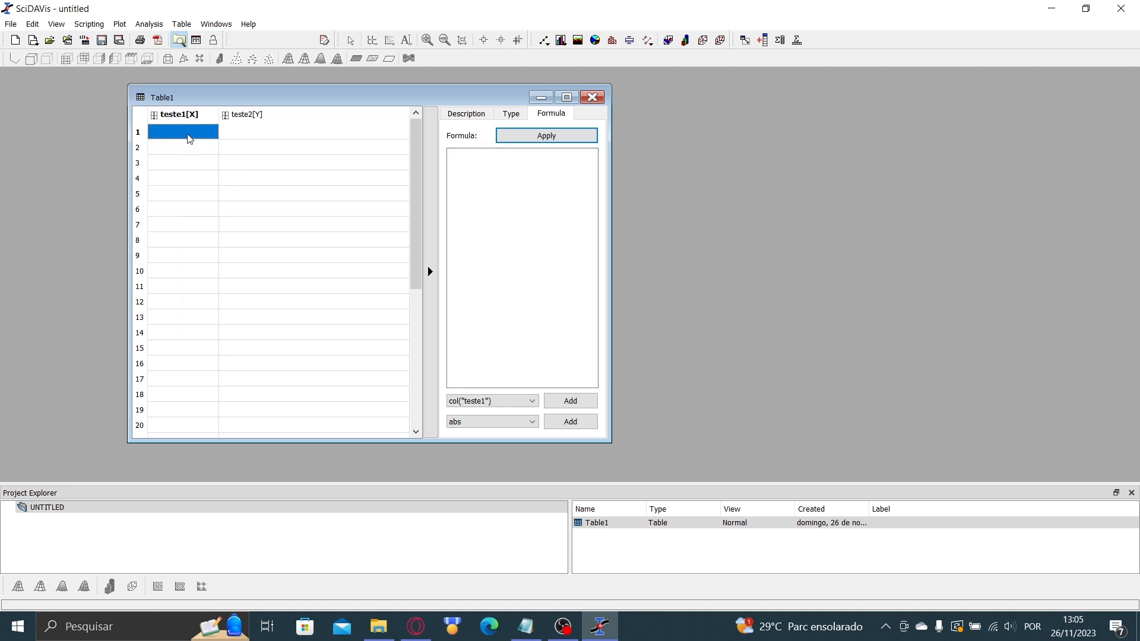
left_click_drag(195, 140, 167, 276)
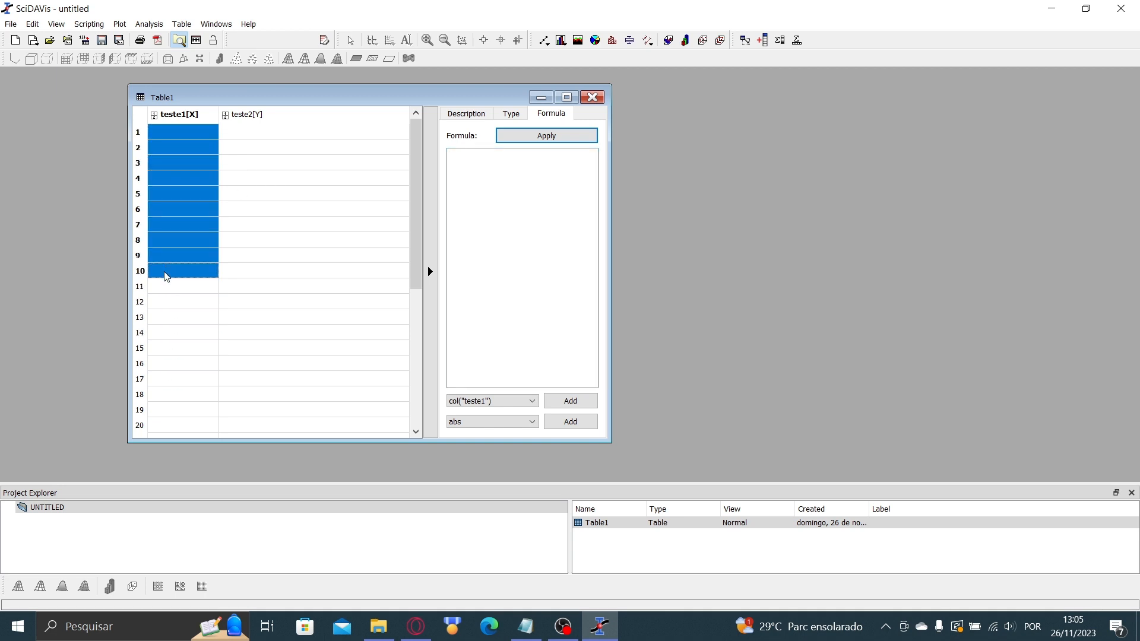
- Enter the values 1 to 8 in rows 1 to 8 of the teste1 column
left_click(184, 116)
left_click(198, 134)
type("1")
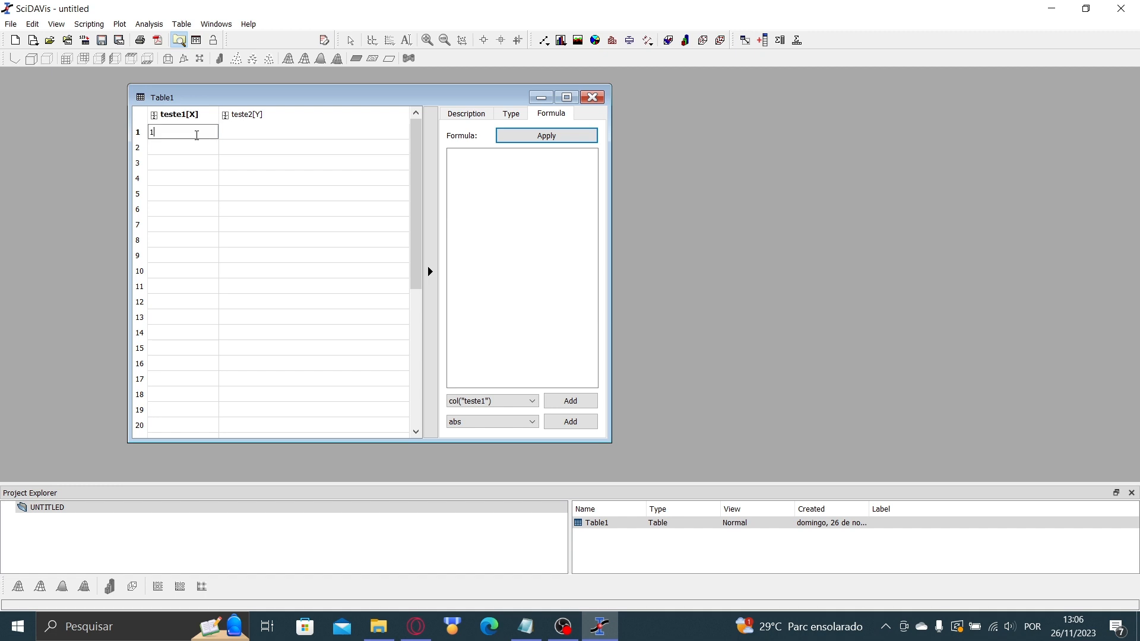
key("Return")
type("2")
key("Return")
type("3 4")
key("Return")
type("5")
key("Return")
type("6")
key("Return")
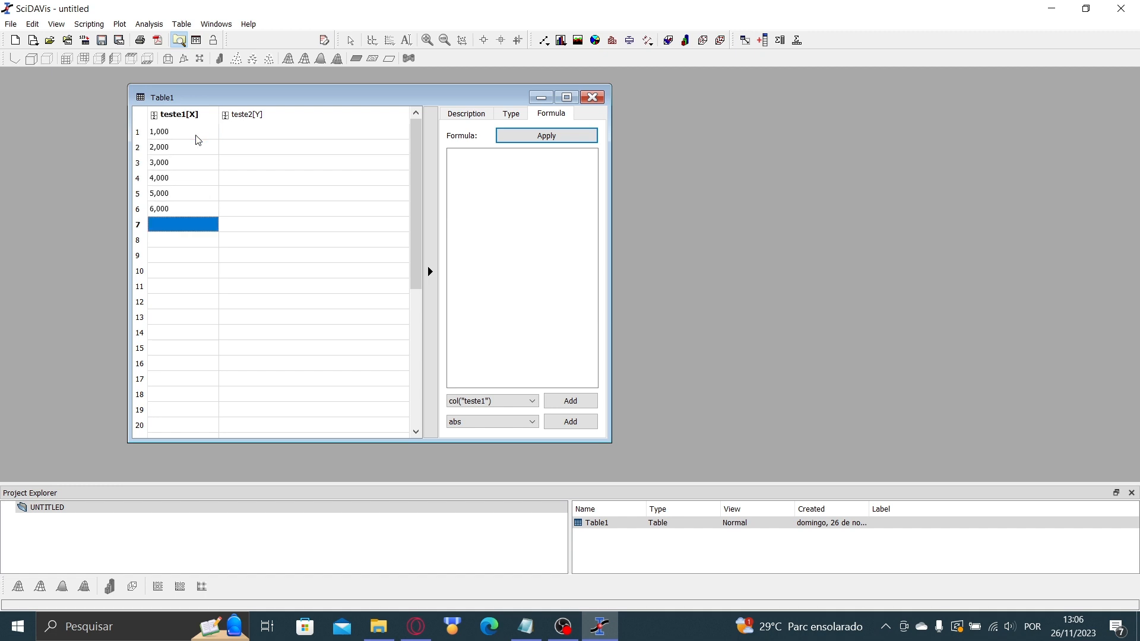
type("7")
key("Return")
type("8")
key("Return")
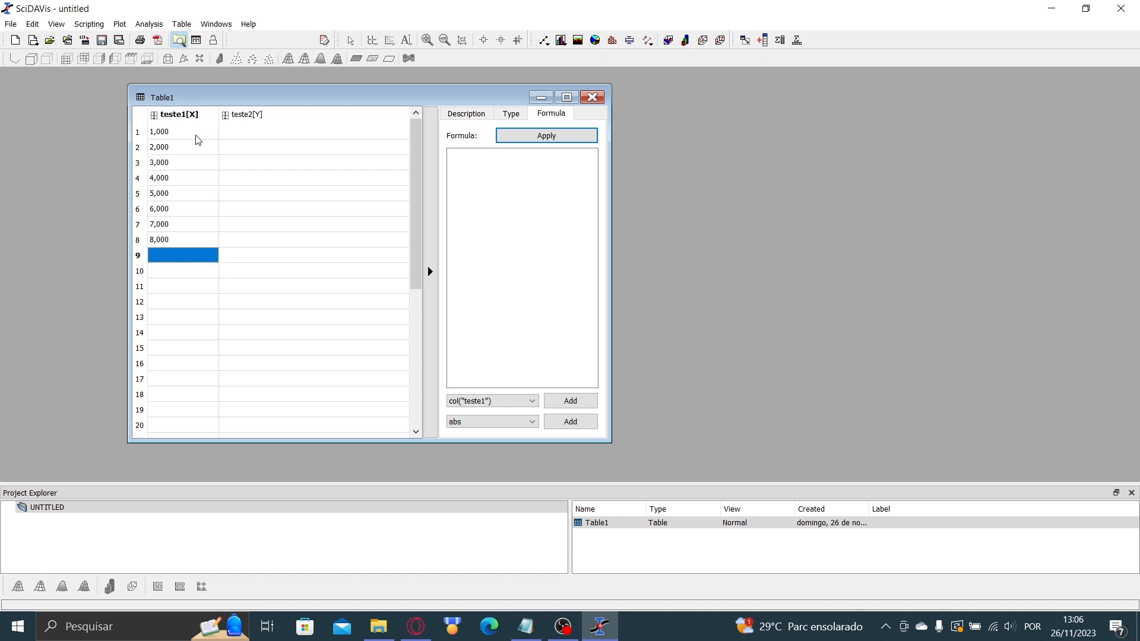
- Insert the reference col("teste1") into the formula of the teste2 column
left_click(266, 133)
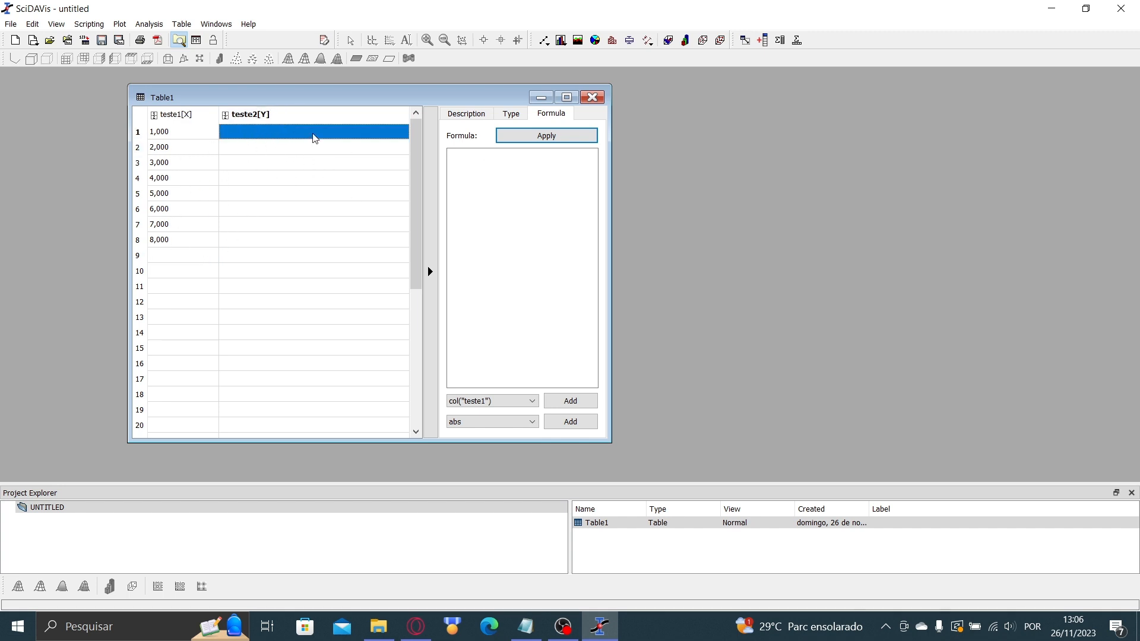
left_click(519, 190)
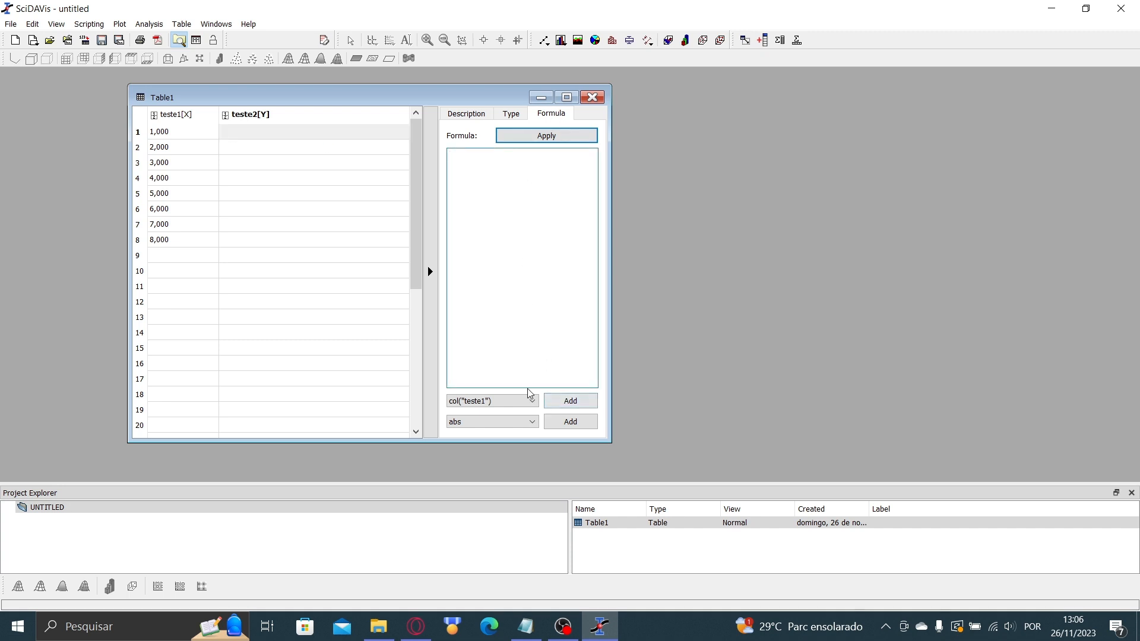
left_click(462, 402)
left_click(554, 409)
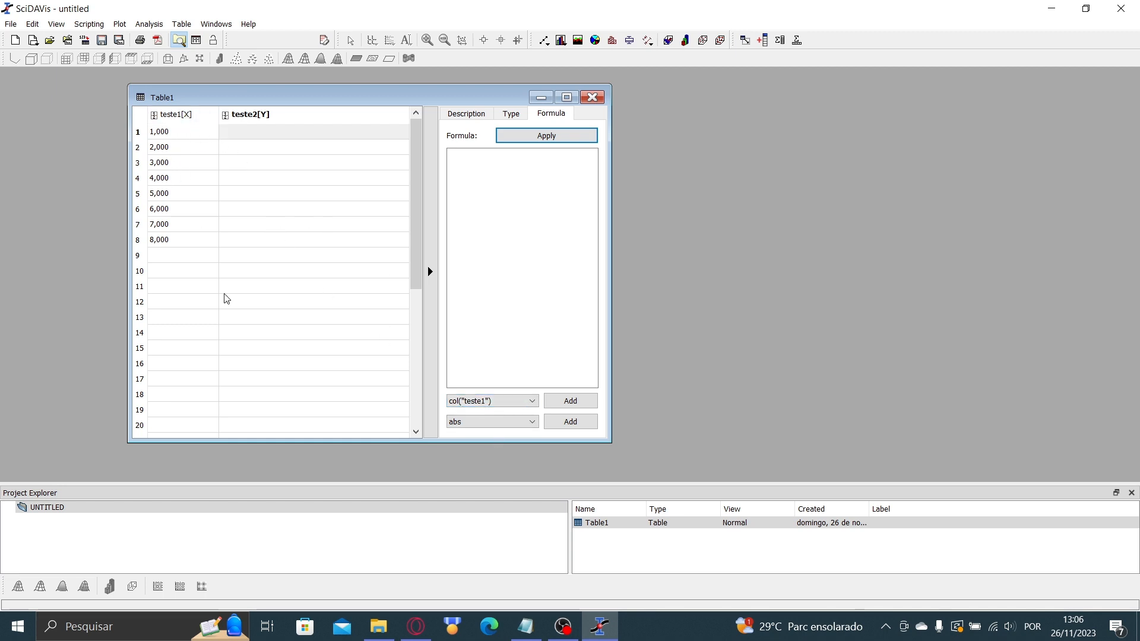
left_click(570, 402)
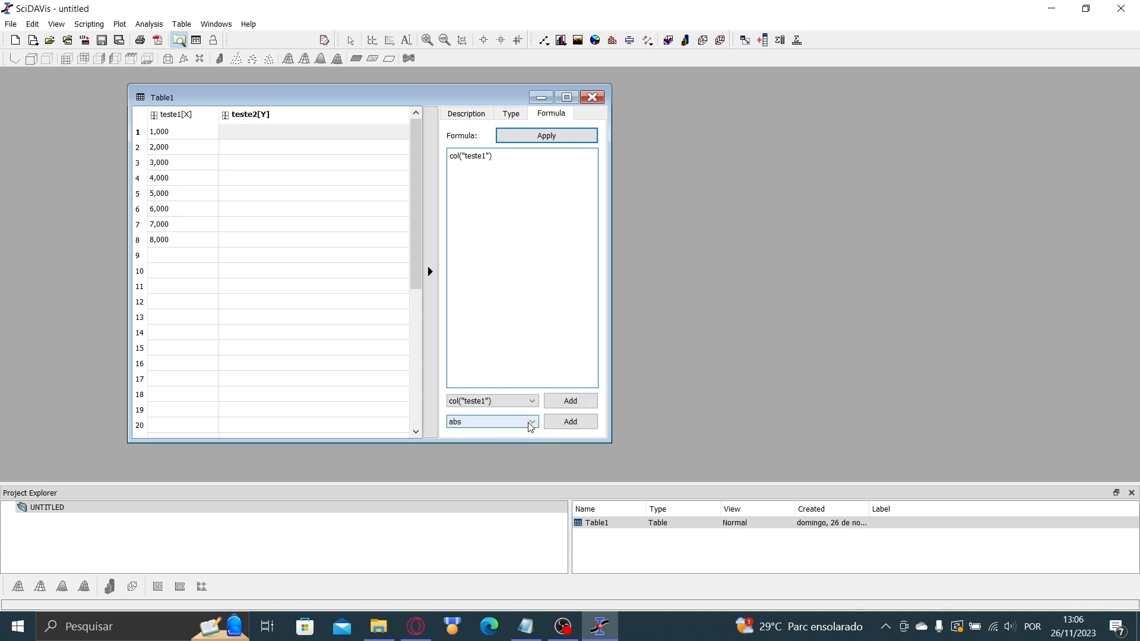
- Look through the predefined mathematical functions available for column formulas, keeping abs selected
left_click(530, 423)
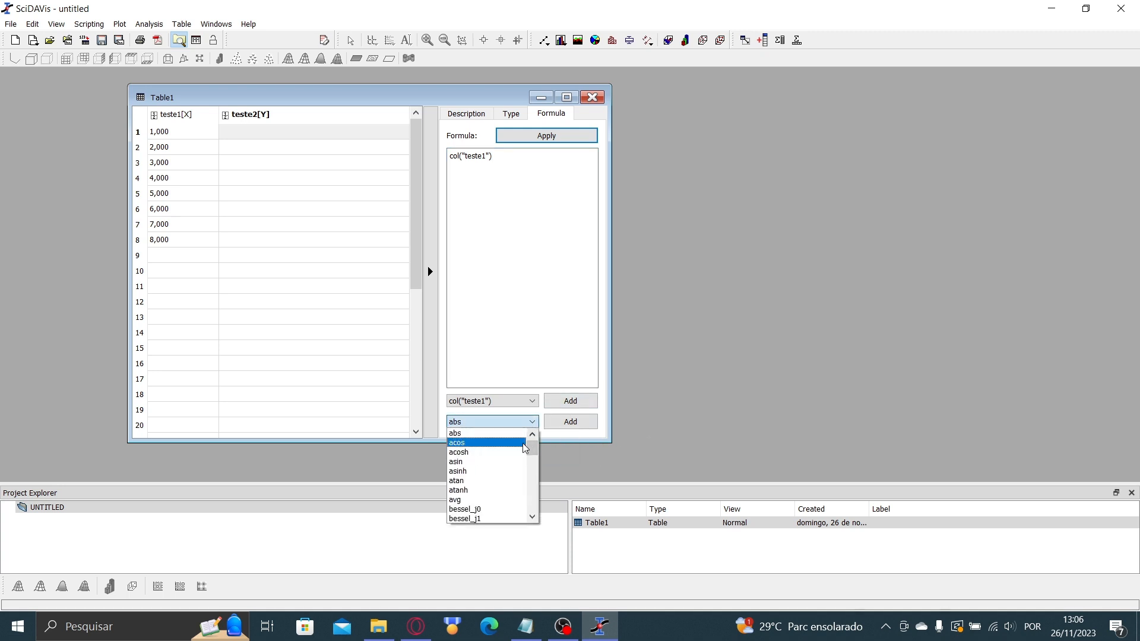
scroll(505, 474, "down", 7)
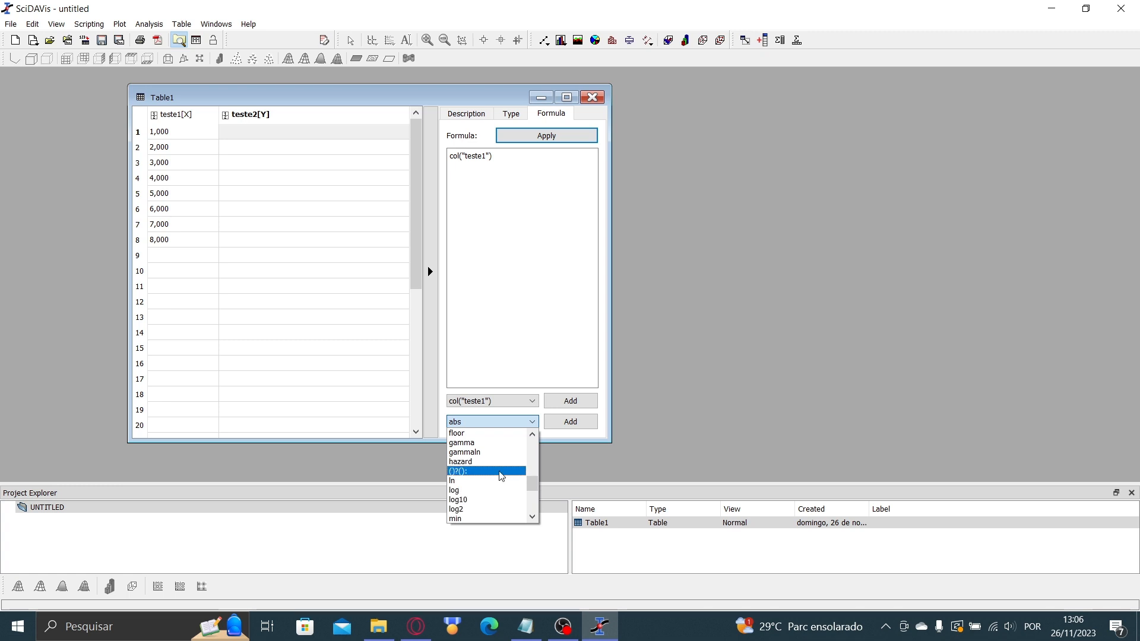
scroll(499, 478, "down", 3)
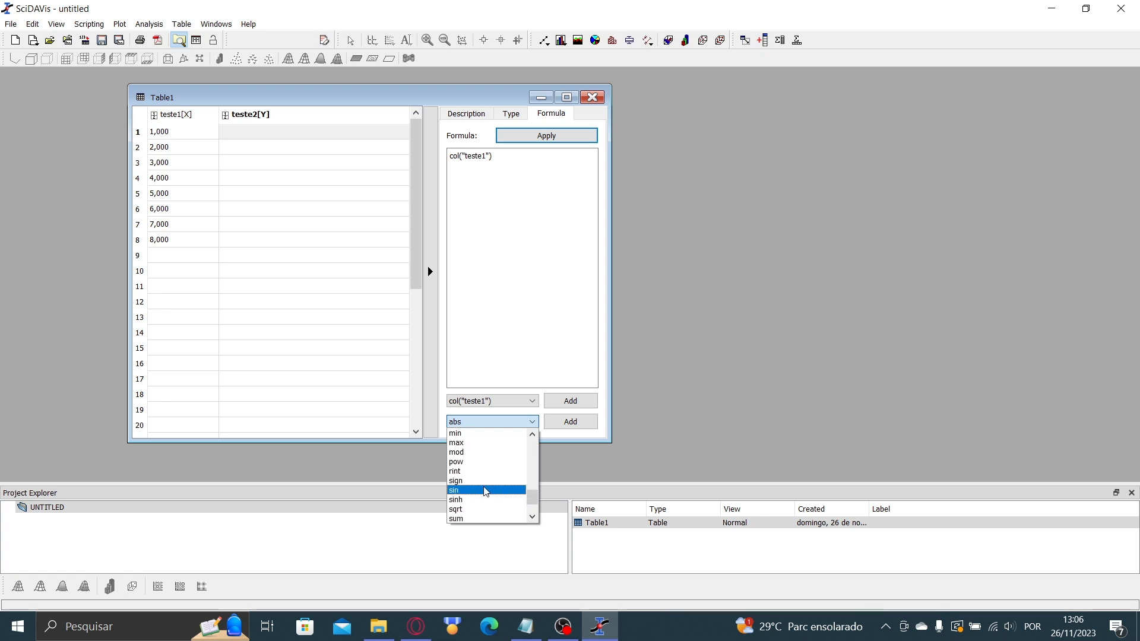
scroll(498, 472, "down", 1)
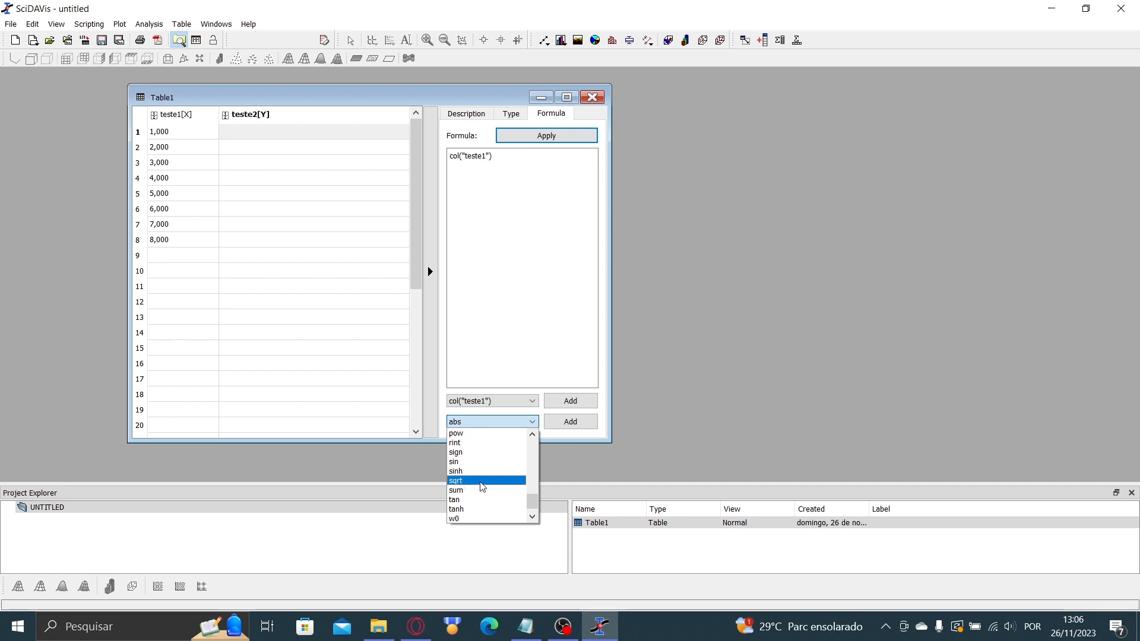
scroll(497, 504, "down", 1)
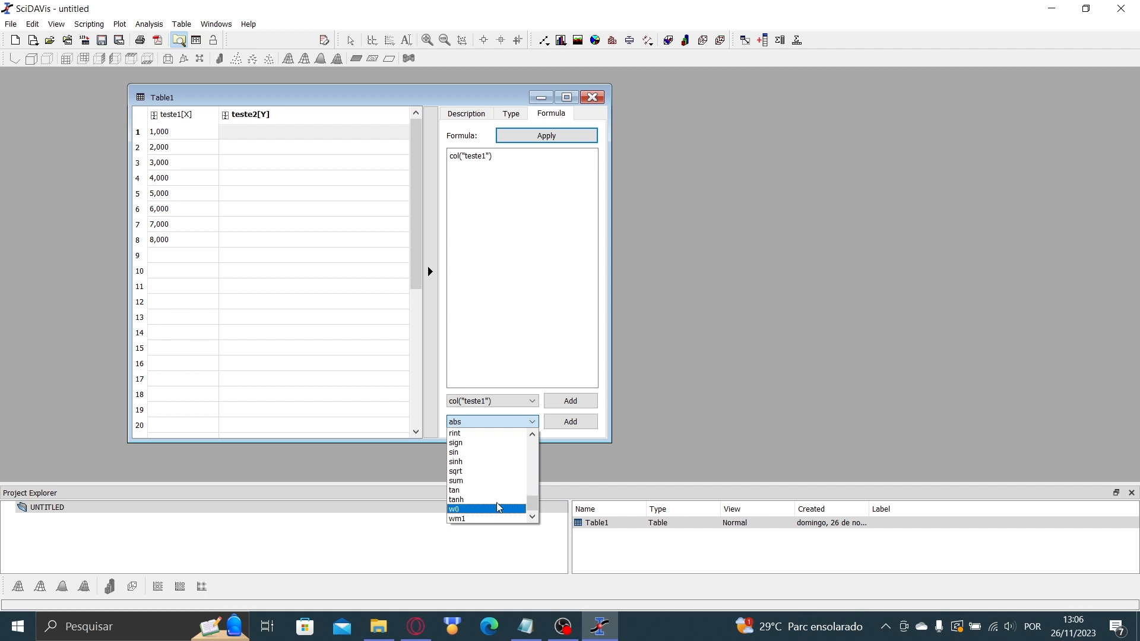
scroll(499, 481, "up", 11)
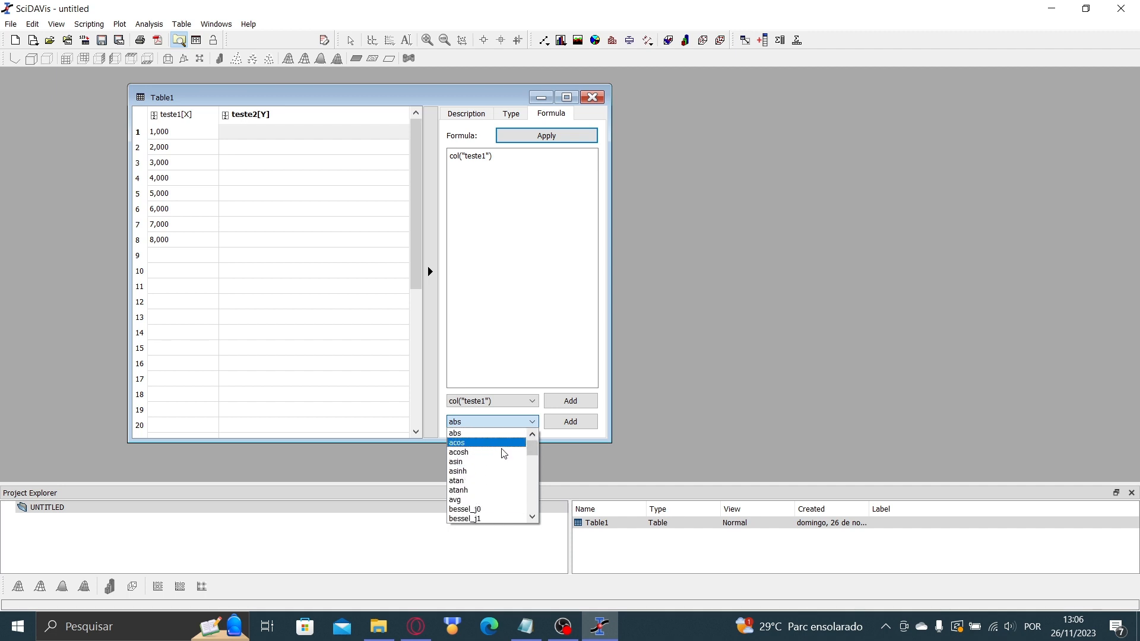
scroll(475, 490, "down", 2)
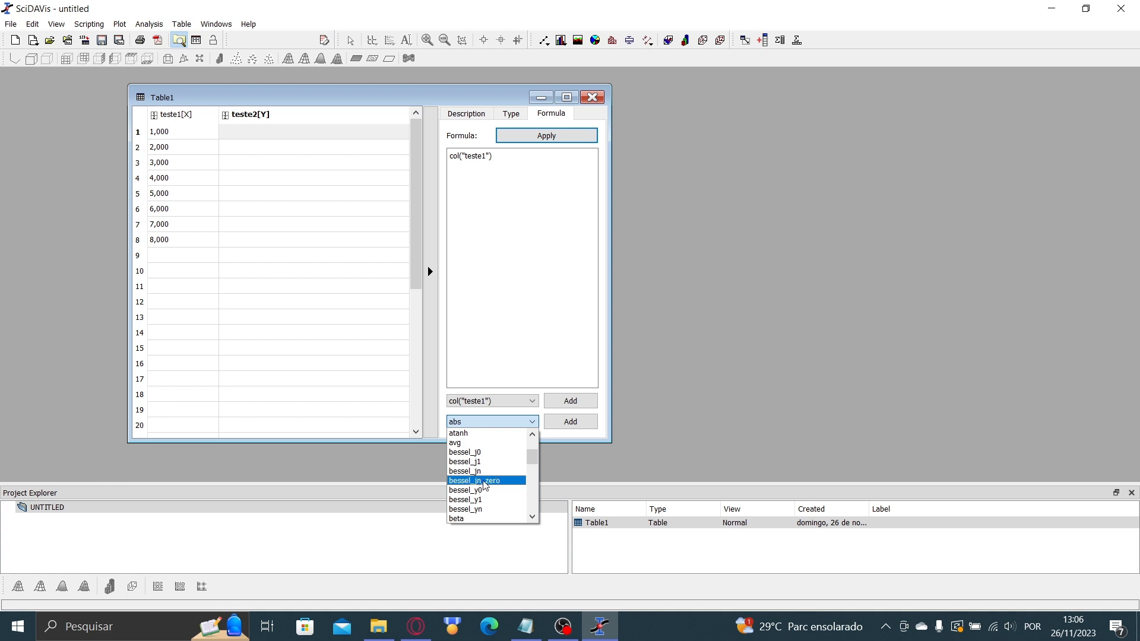
scroll(487, 484, "up", 2)
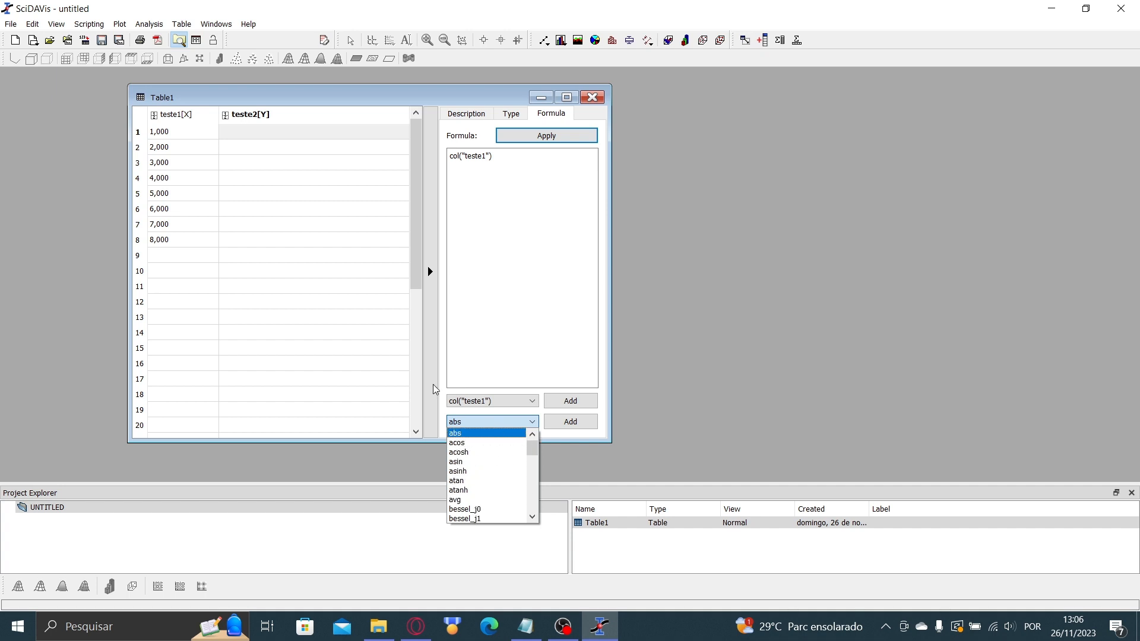
left_click(463, 433)
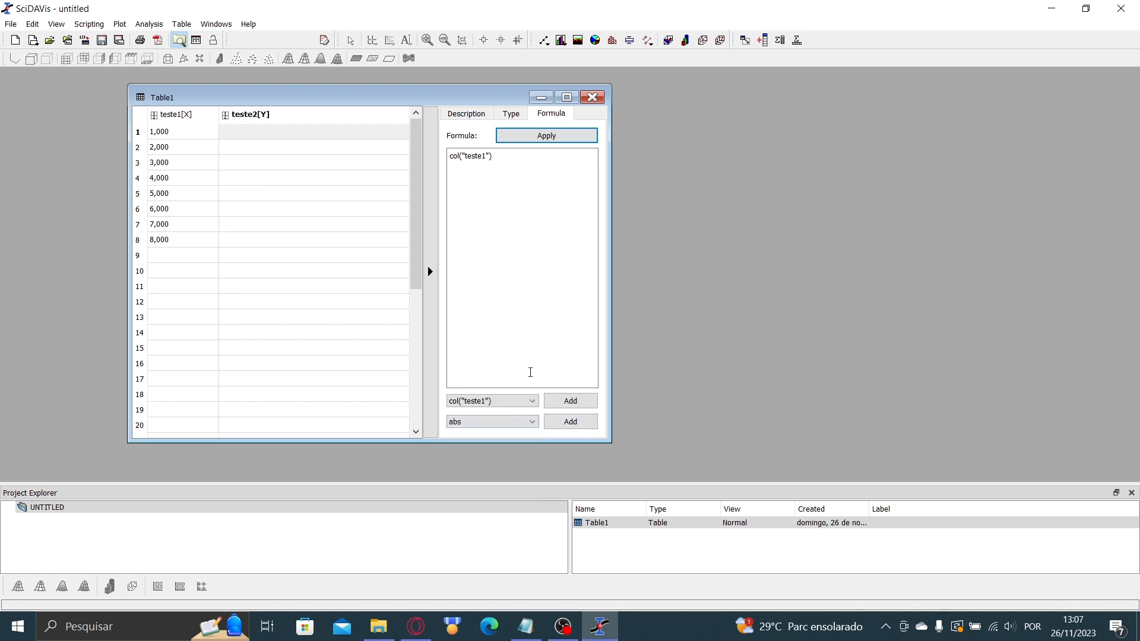
- Complete the teste2 formula as col("teste1")*5, apply it and check the calculated column down to its last row
left_click(527, 160)
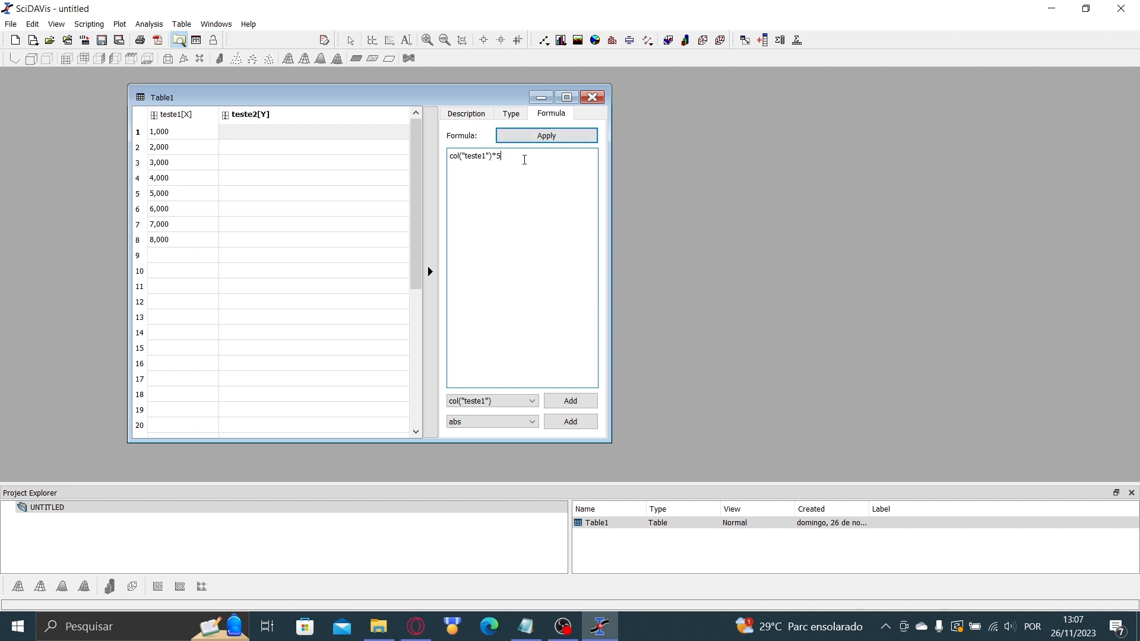
left_click(546, 136)
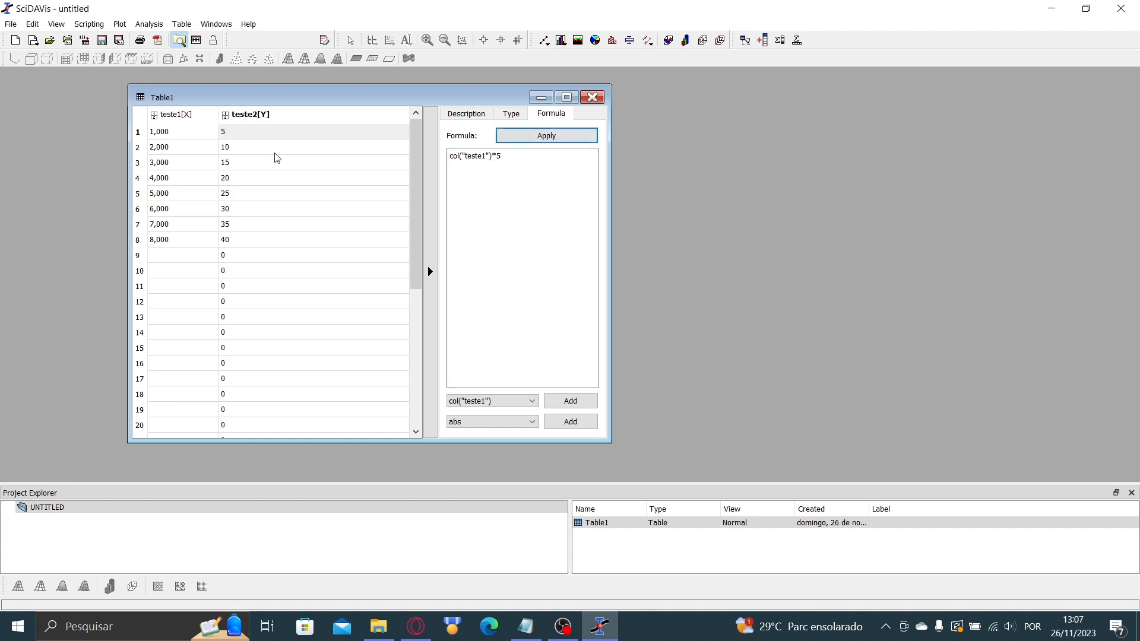
left_click_drag(252, 138, 267, 247)
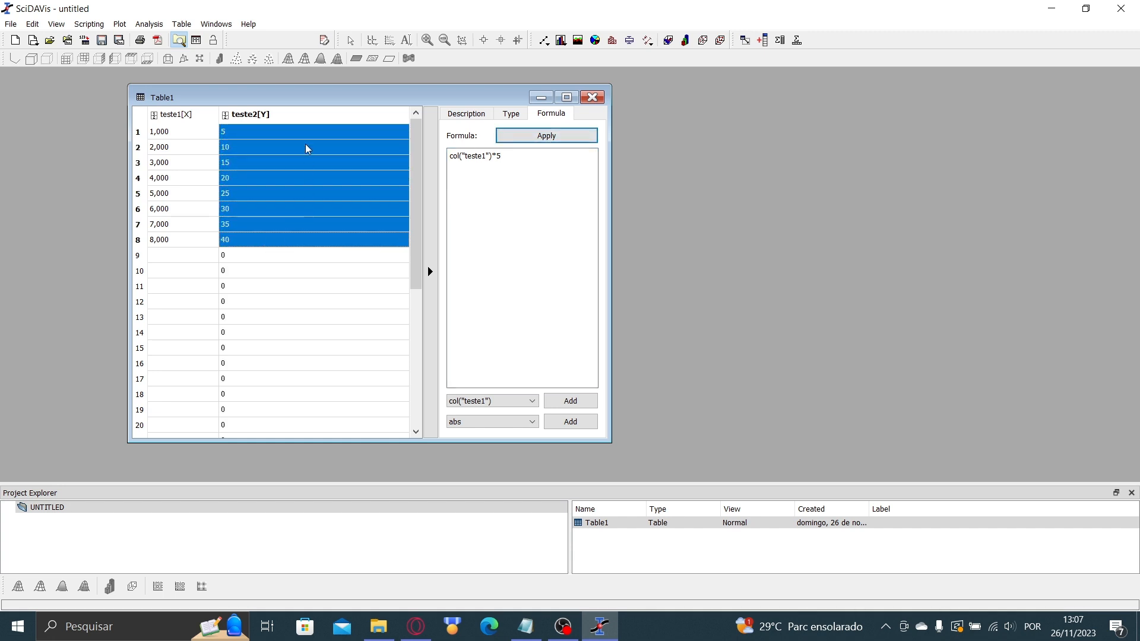
left_click(238, 149)
scroll(246, 276, "down", 5)
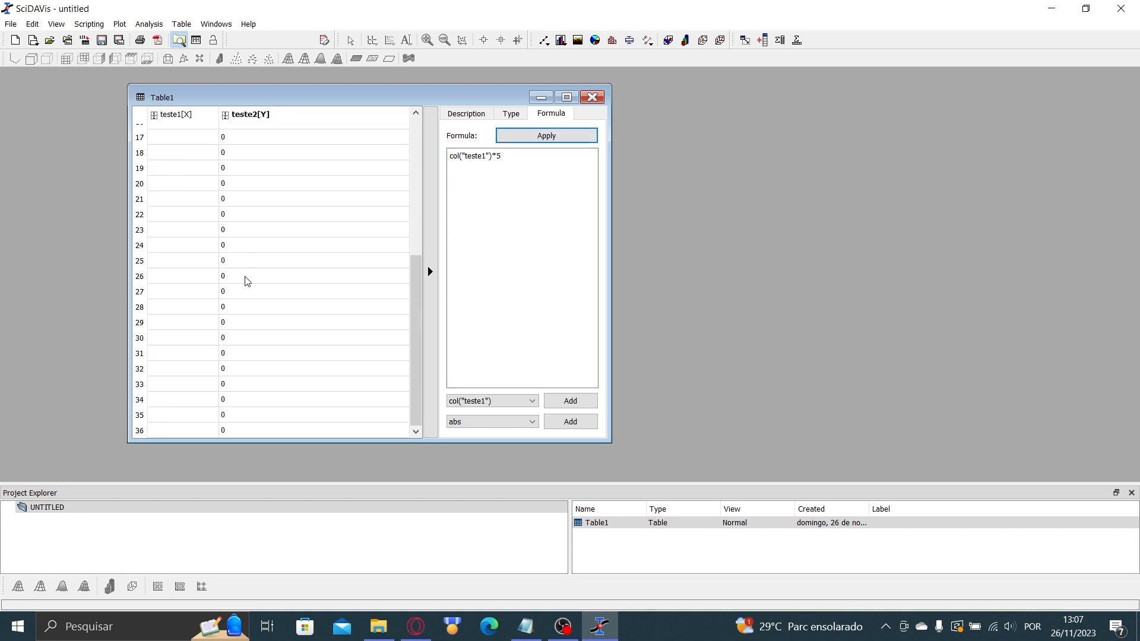
left_click(221, 436)
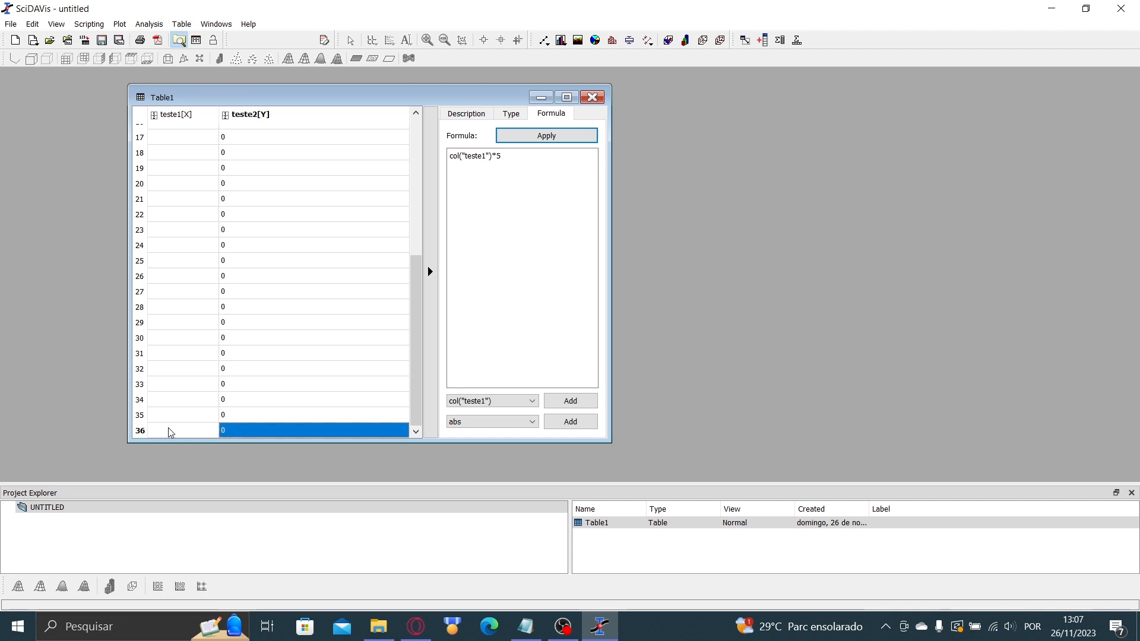
scroll(244, 422, "up", 5)
left_click(249, 239)
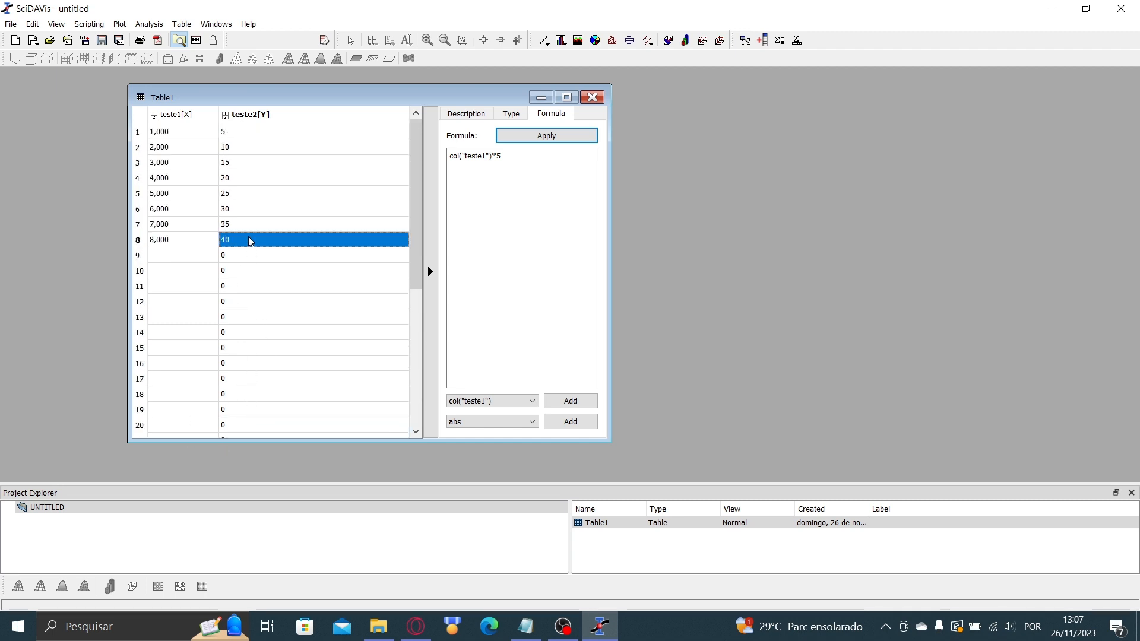
- Compare the calculated teste2 values with teste1 across rows 1 to 8 and in the rows below without entries
left_click_drag(242, 132, 239, 241)
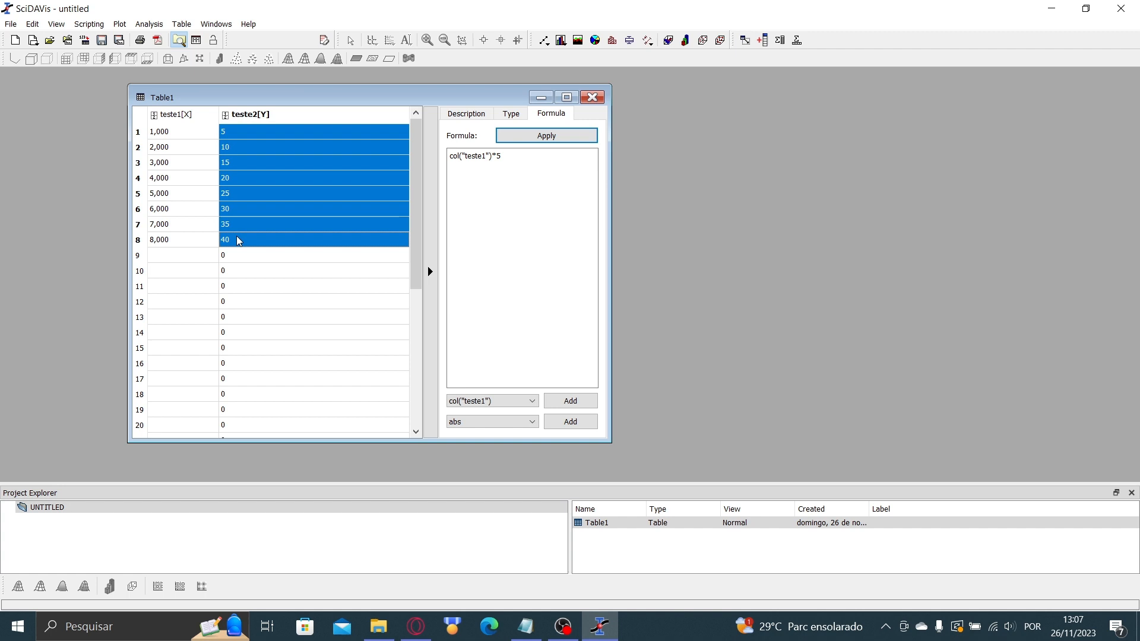
left_click(169, 244)
left_click(249, 243)
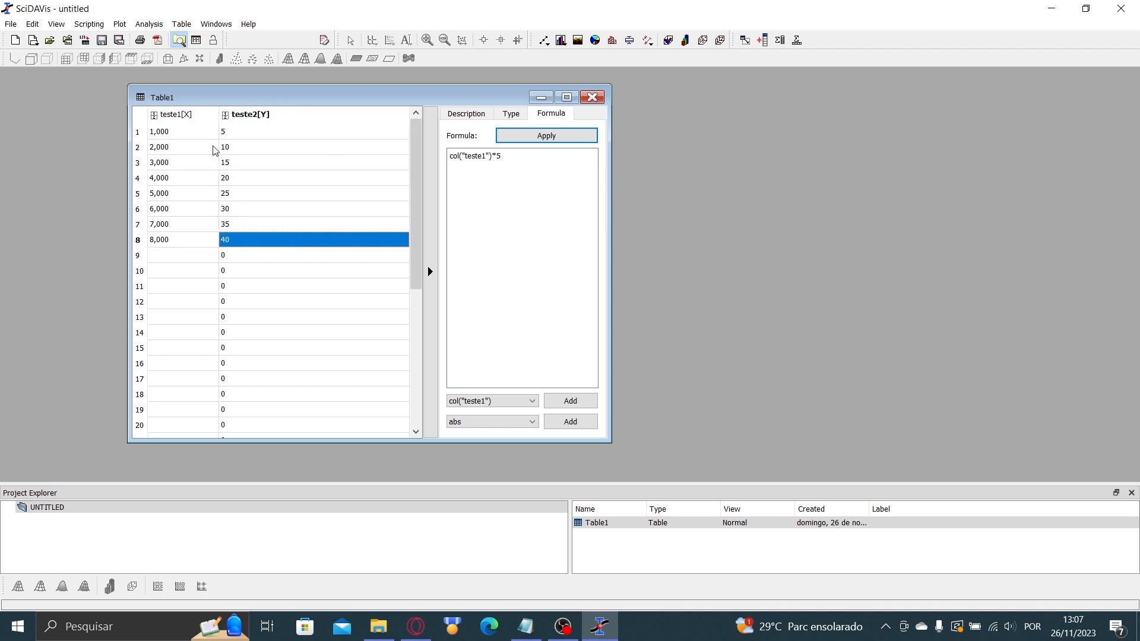
left_click(188, 257)
left_click(245, 261)
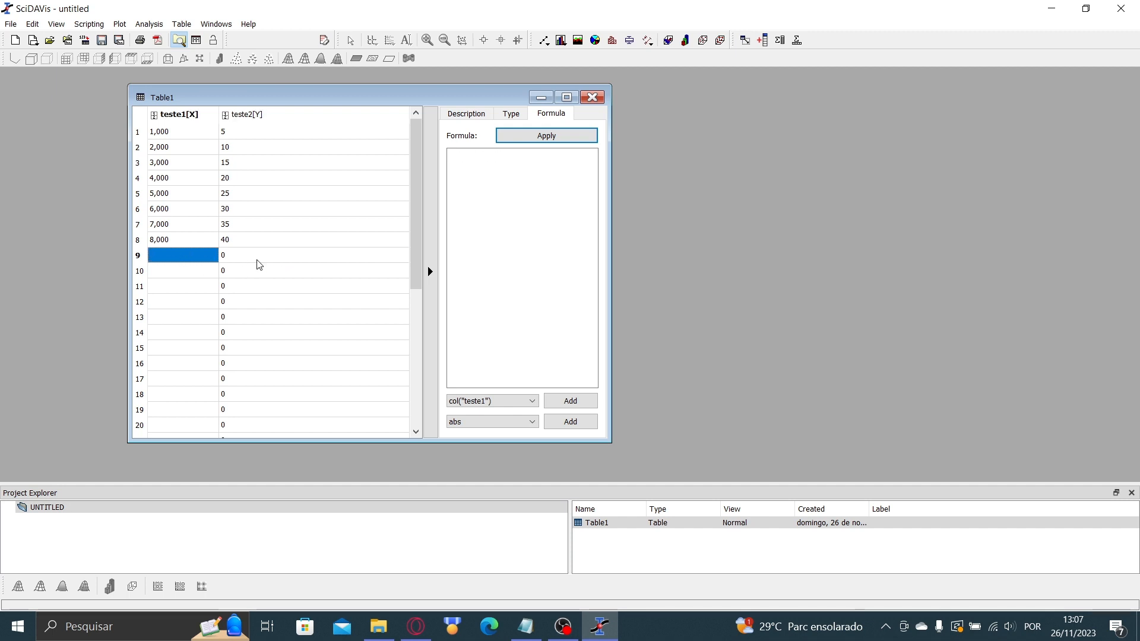
left_click_drag(184, 255, 300, 400)
scroll(307, 315, "up", 5)
left_click(265, 301)
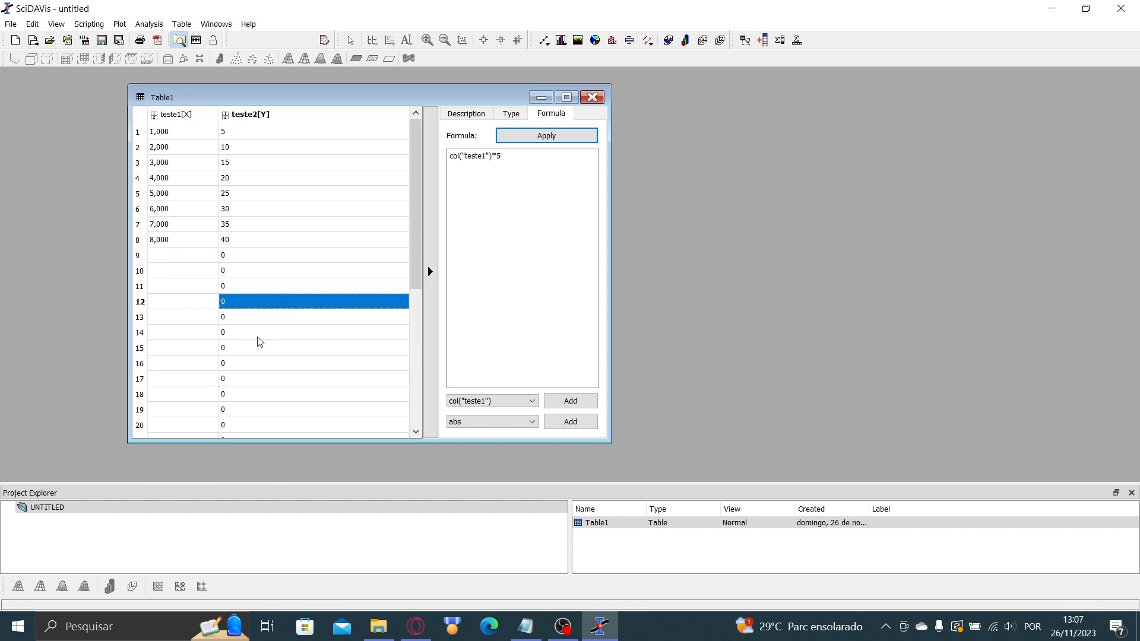
left_click(268, 271)
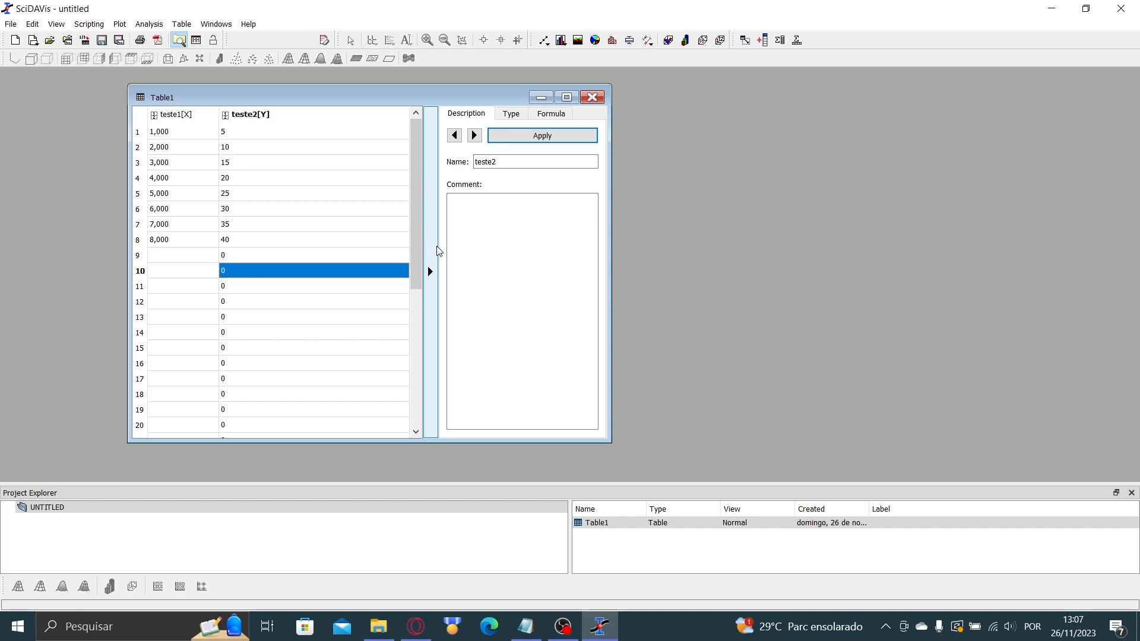
- Move the Table1 window slightly down, hide its column controls and widen the window
left_click_drag(256, 85, 258, 98)
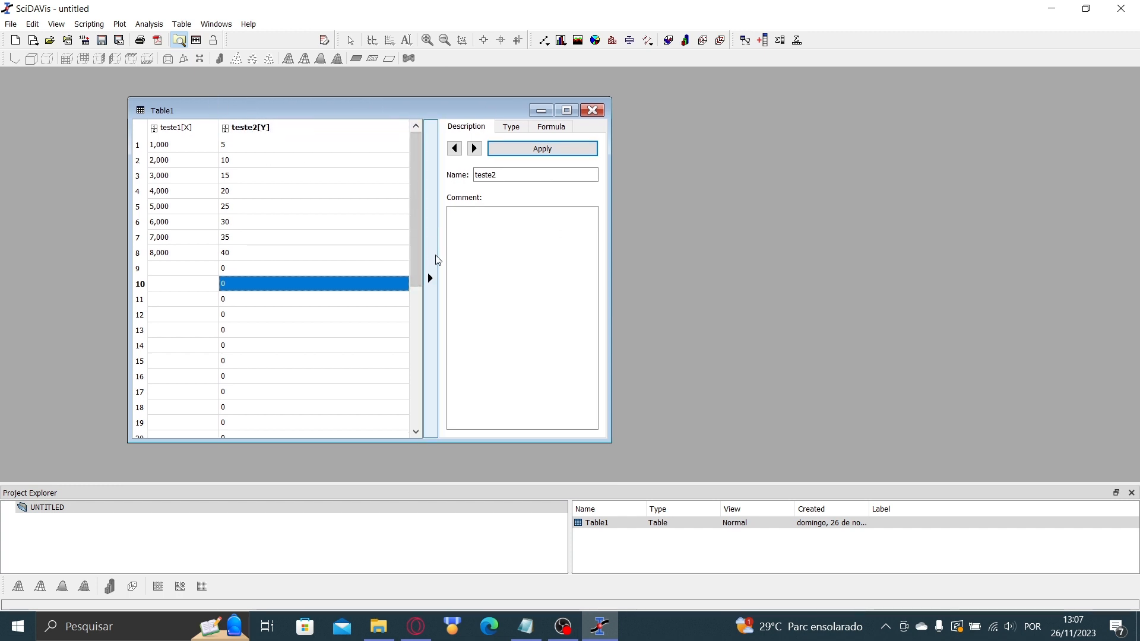
left_click_drag(436, 256, 626, 186)
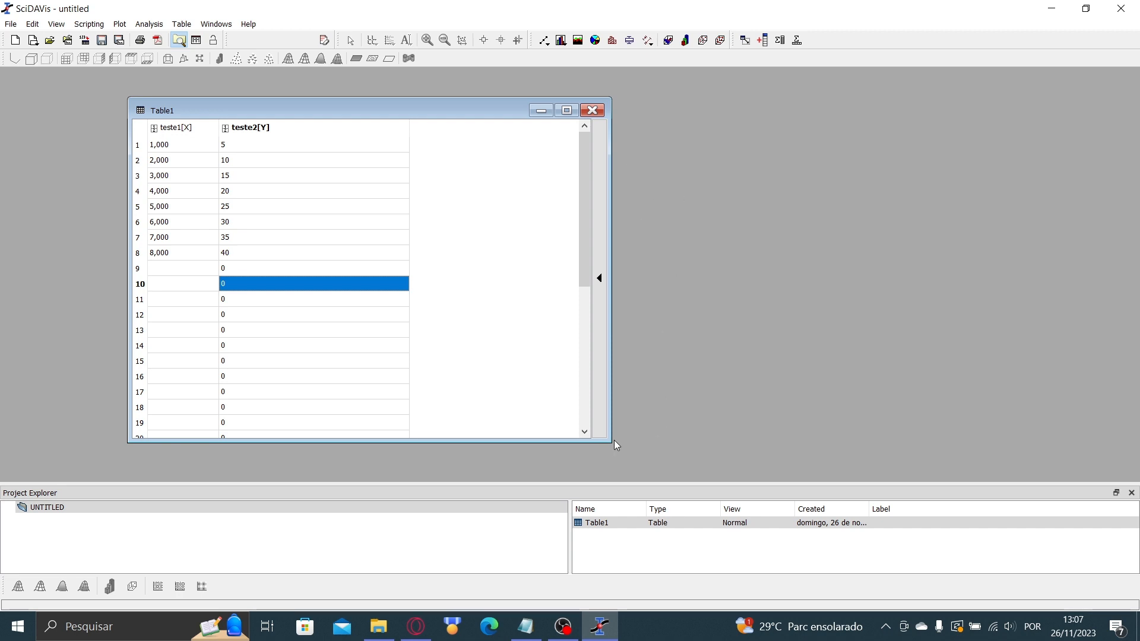
left_click_drag(614, 440, 879, 461)
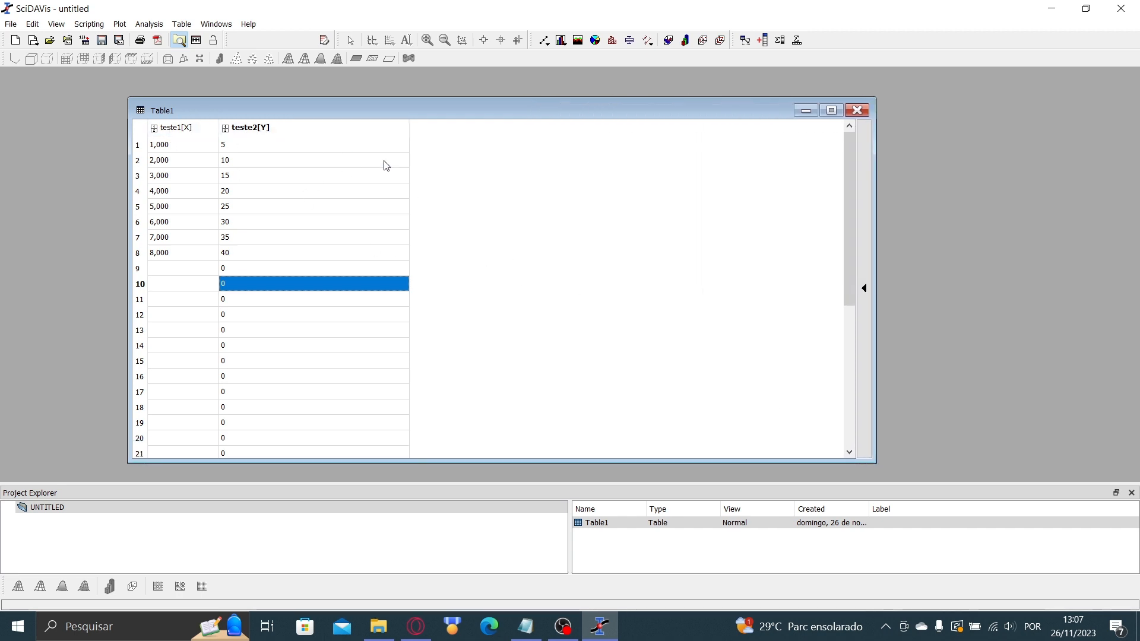
right_click(480, 274)
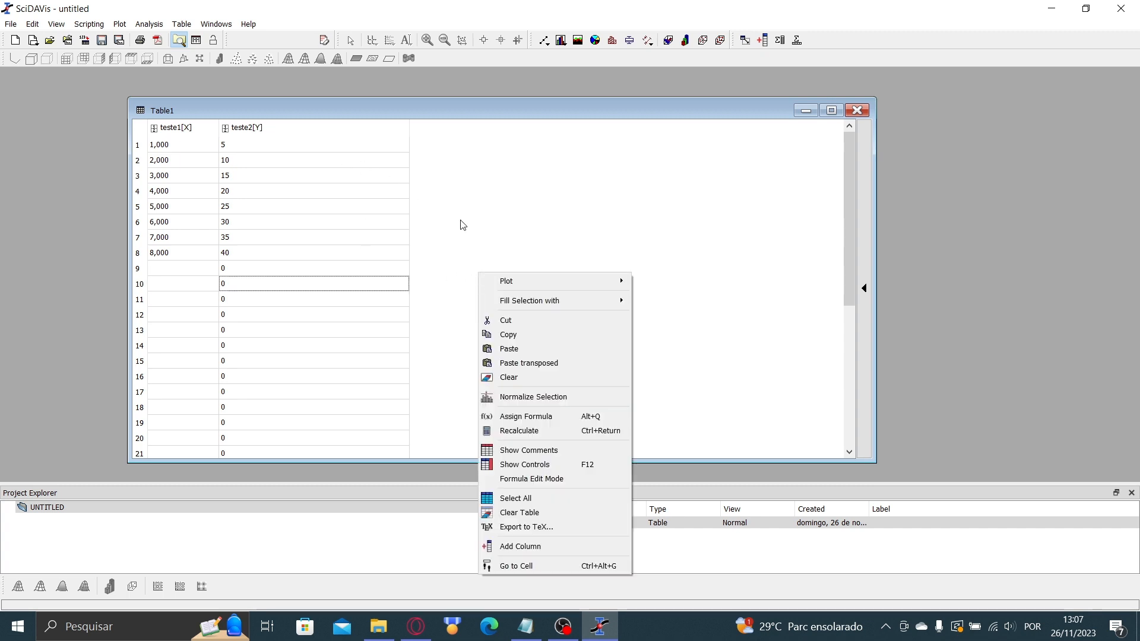
mouse_move(503, 281)
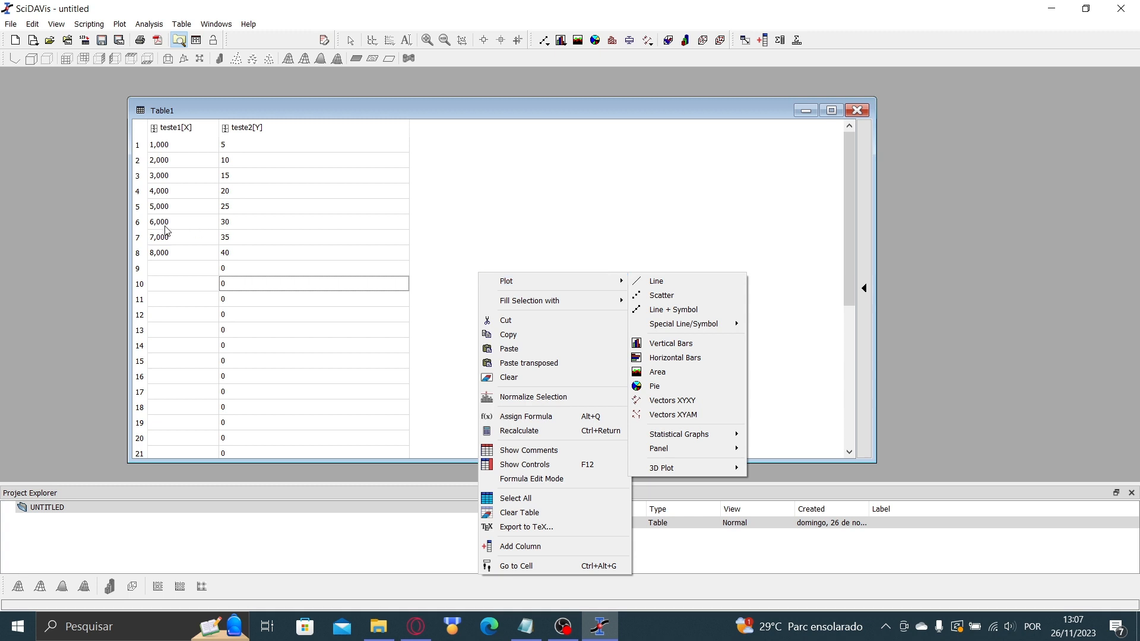
left_click(227, 160)
left_click(193, 127)
left_click(261, 129)
left_click(198, 127)
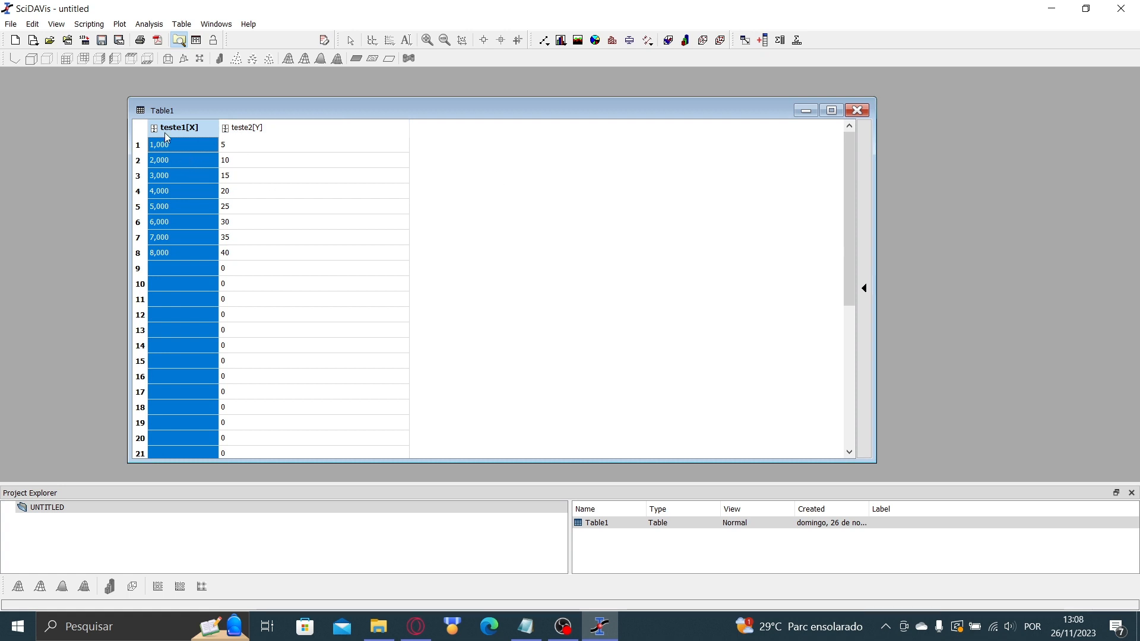
left_click(307, 134, "shift")
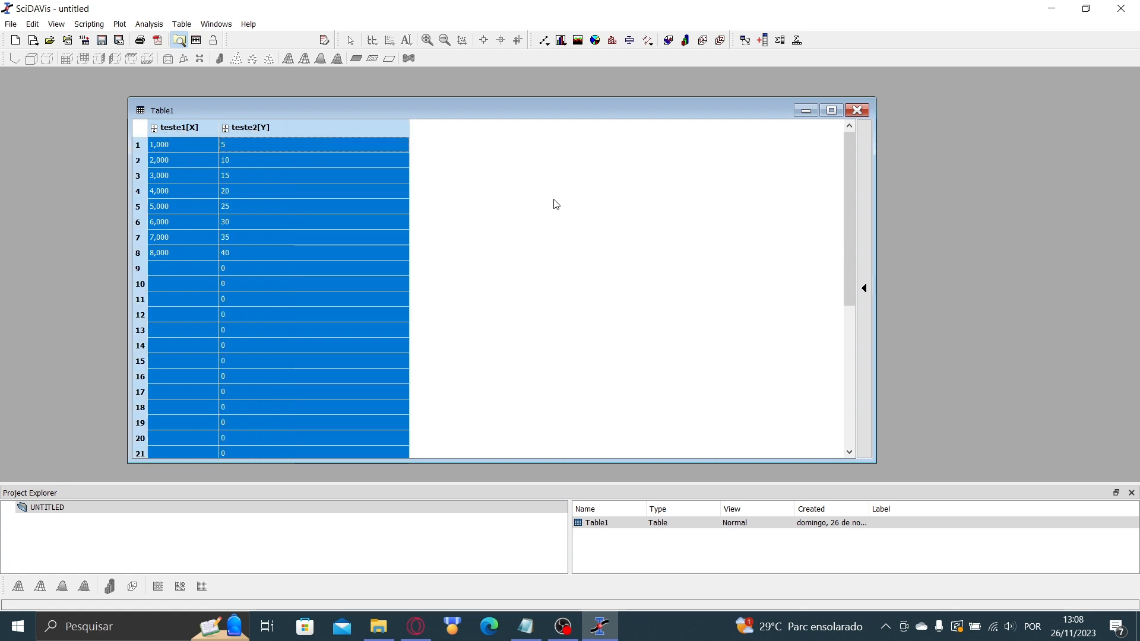
right_click(549, 233)
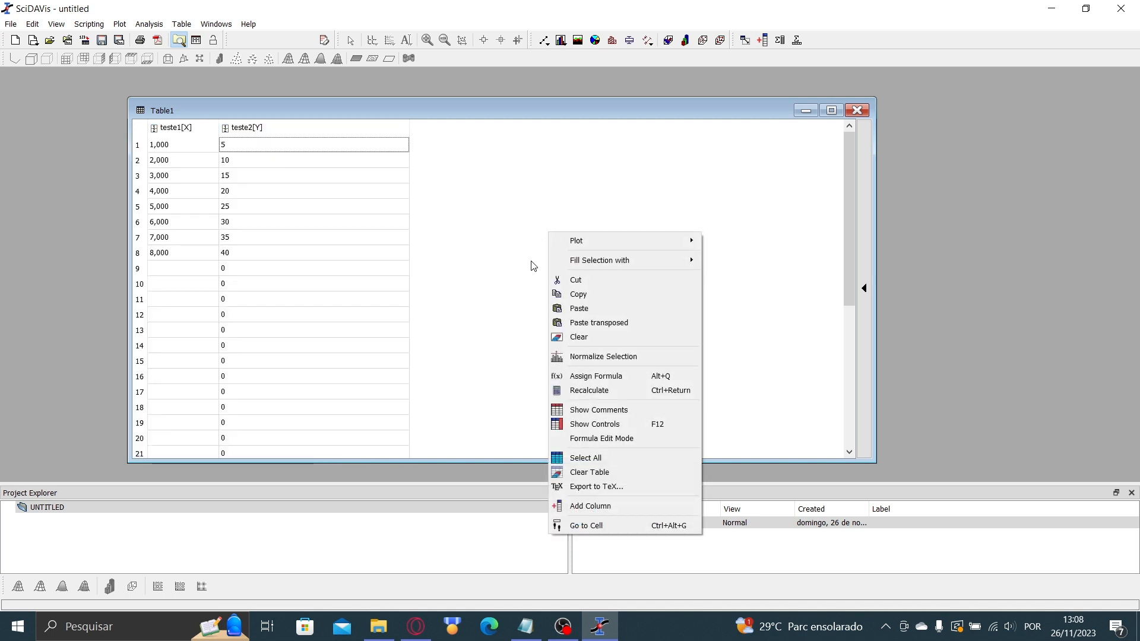
left_click(196, 136)
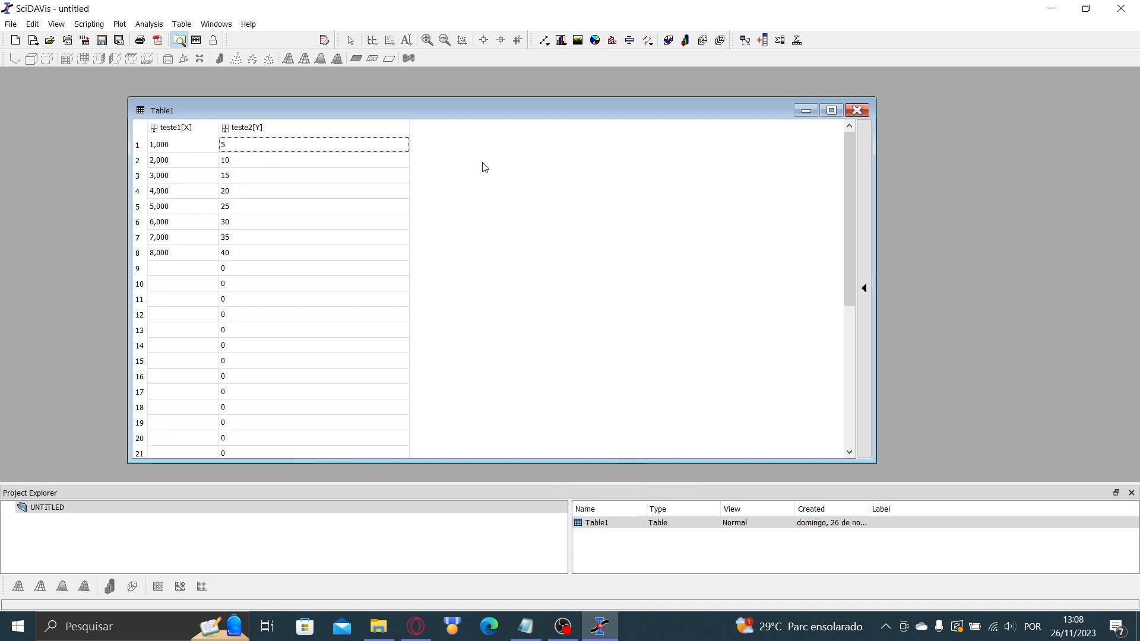
- Select the teste1 and teste2 columns together and look through the plot types and table commands available for them
left_click(181, 135)
left_click(268, 135, "shift")
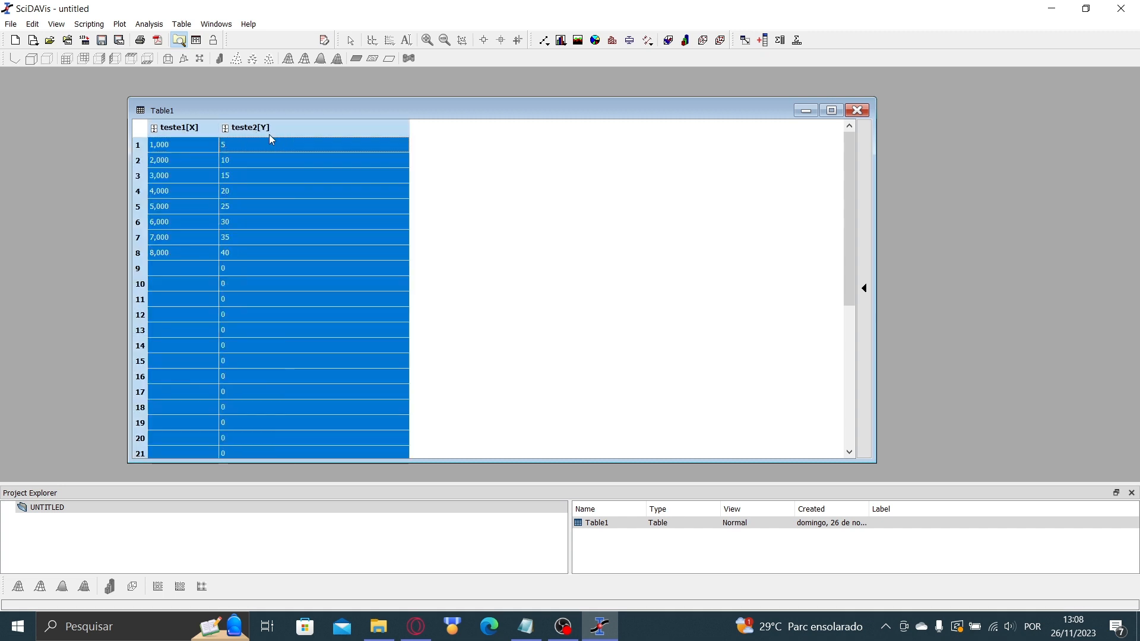
right_click(314, 219)
mouse_move(355, 229)
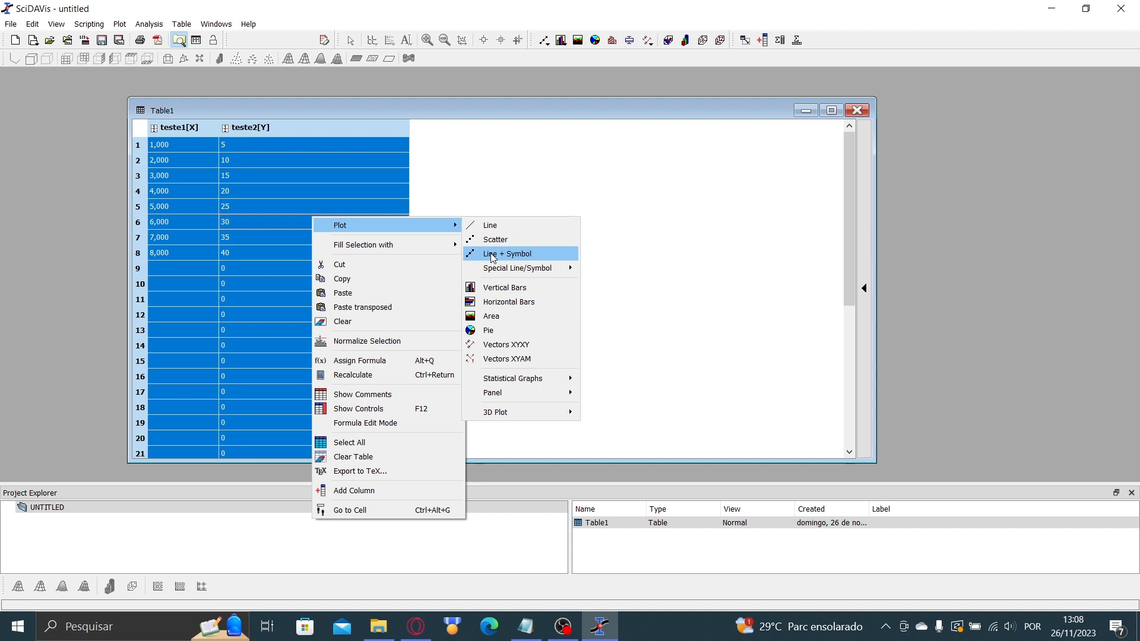
mouse_move(515, 272)
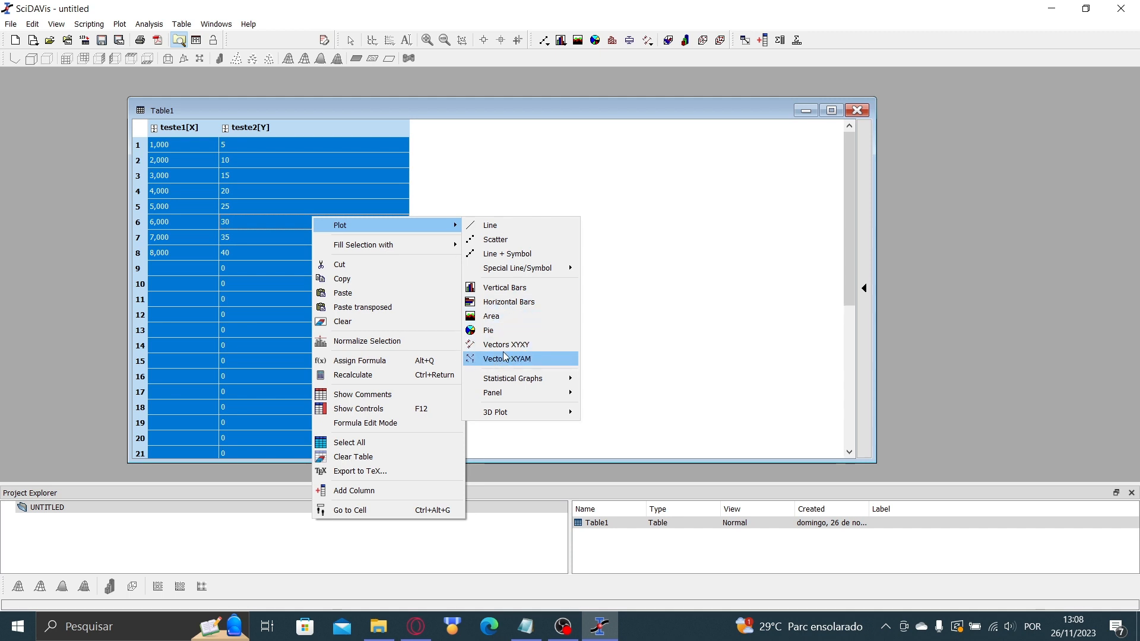
mouse_move(533, 381)
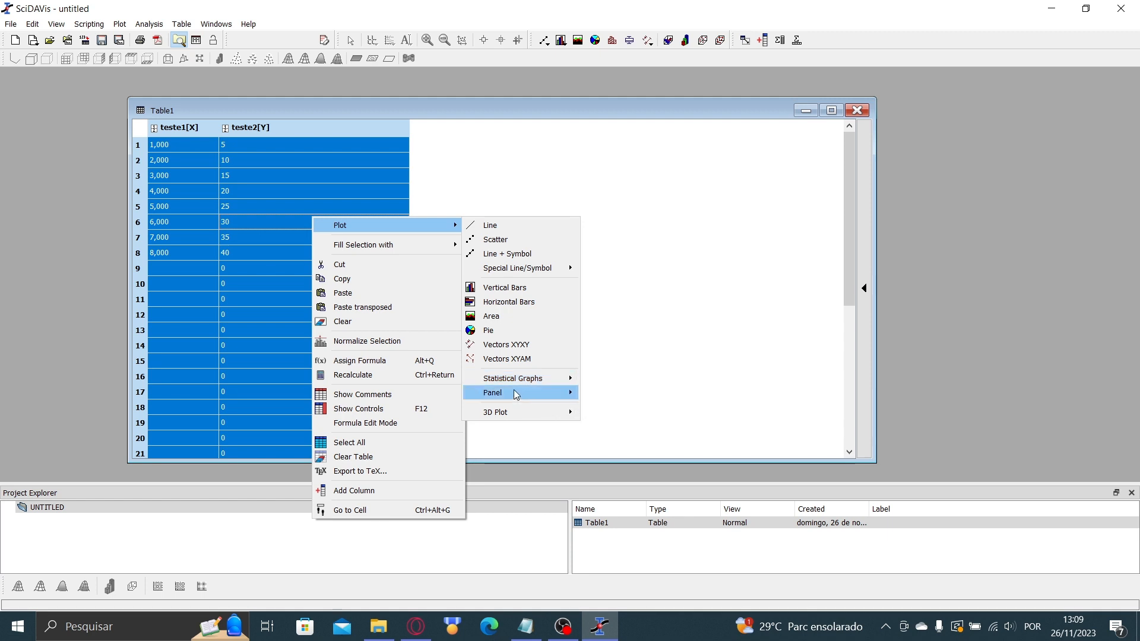
mouse_move(519, 393)
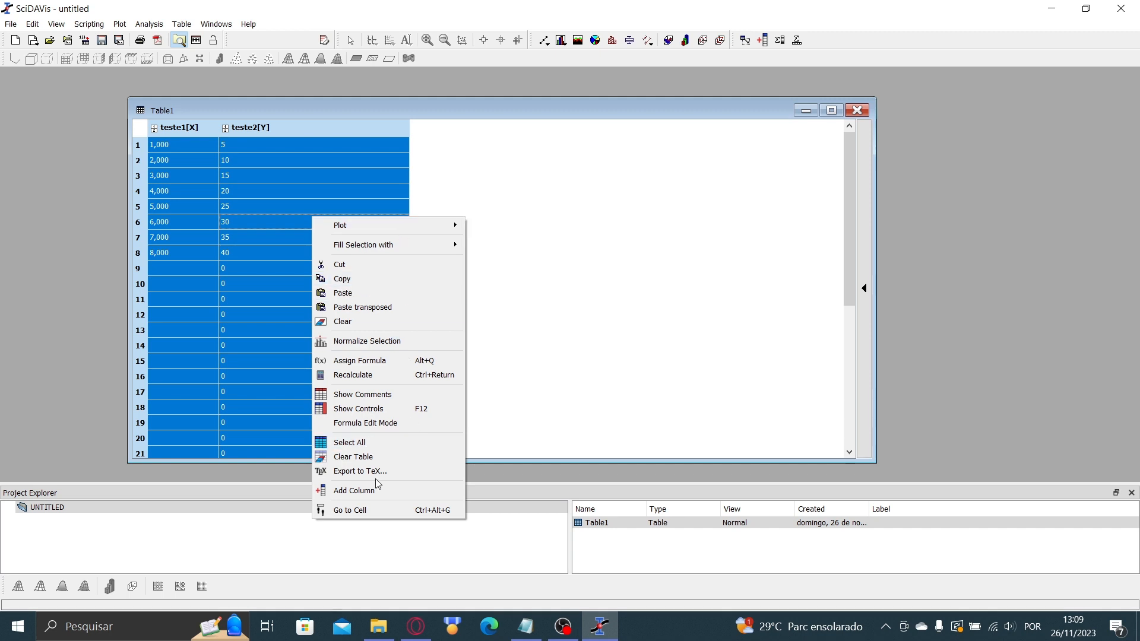
mouse_move(394, 249)
- Bring up the column's formula with Assign Formula and review the expression
left_click(431, 361)
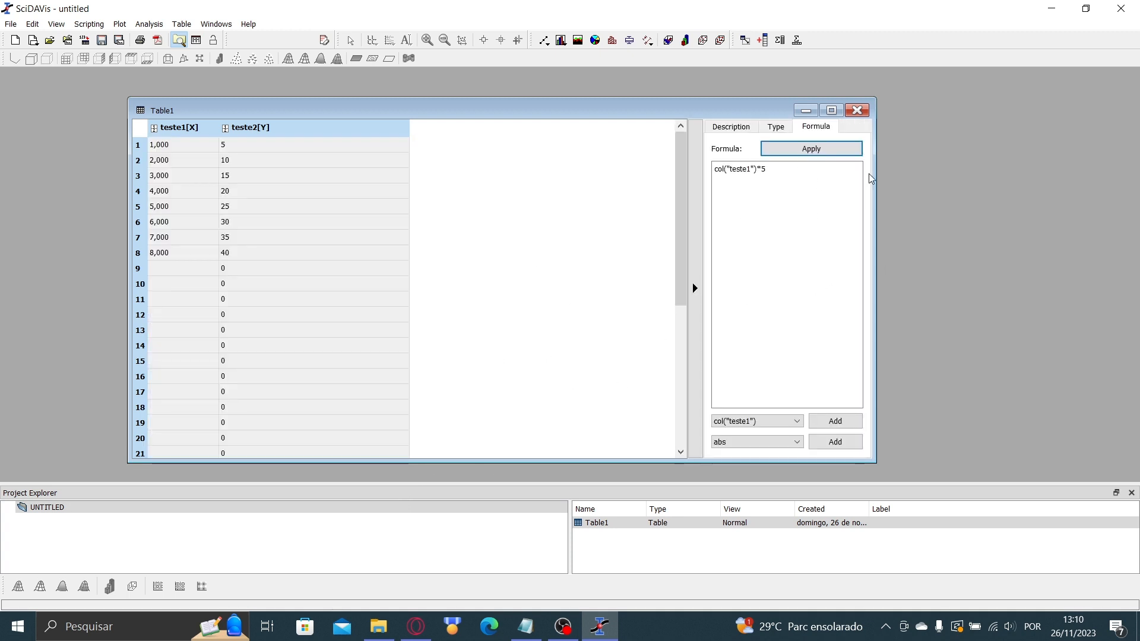
left_click_drag(858, 172, 713, 173)
left_click(763, 229)
- Show the comments row beneath the table's column headers
right_click(320, 252)
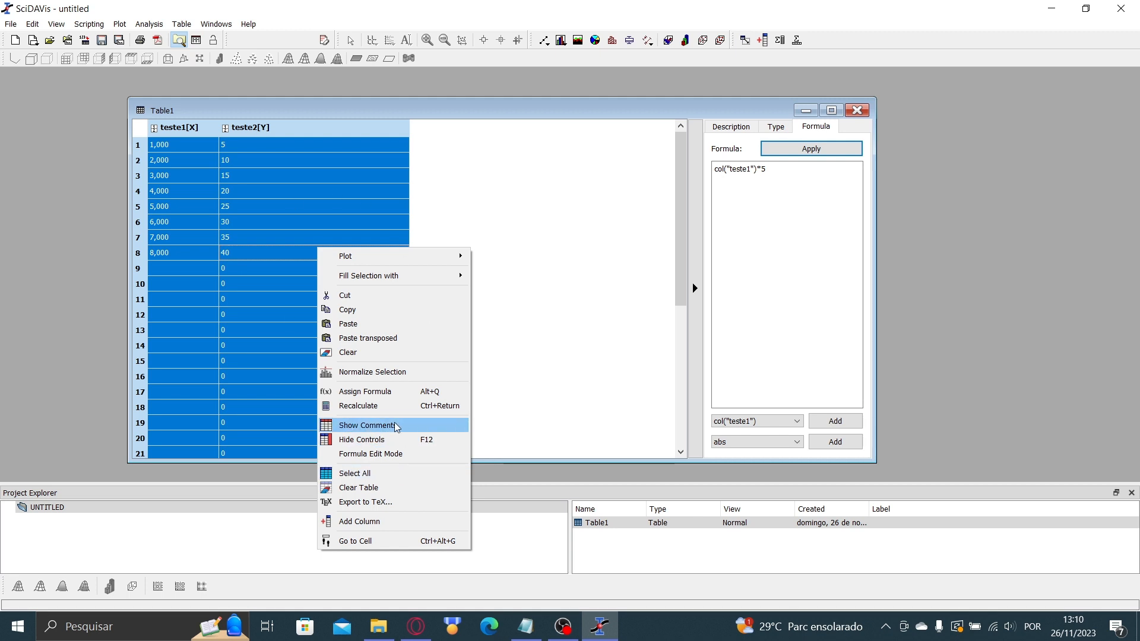
key("Escape")
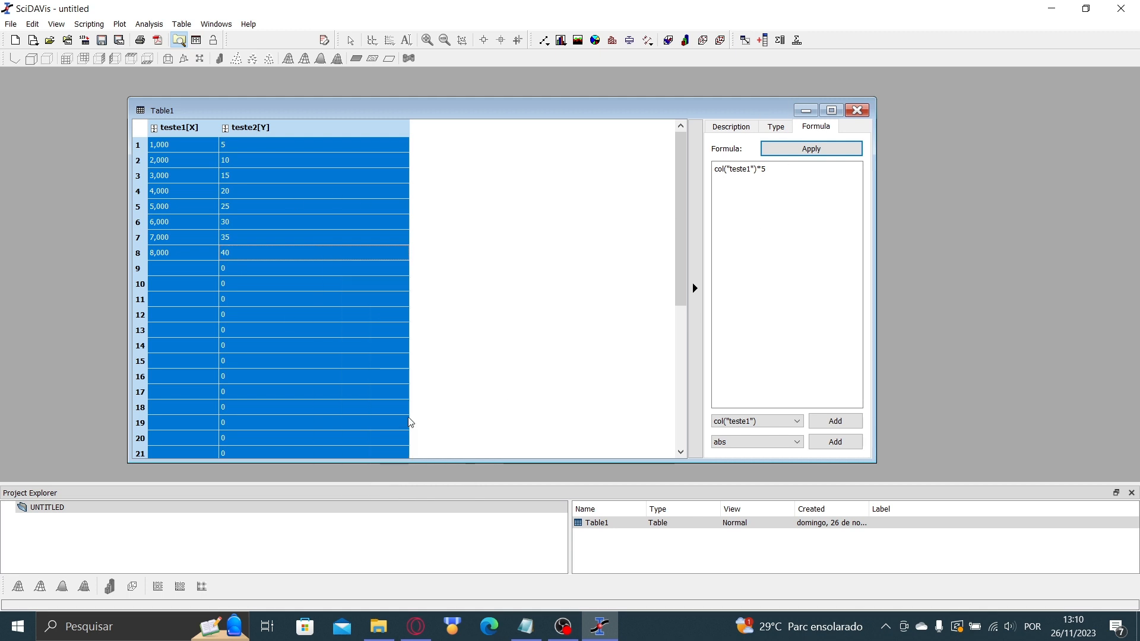
right_click(356, 279)
left_click(466, 433)
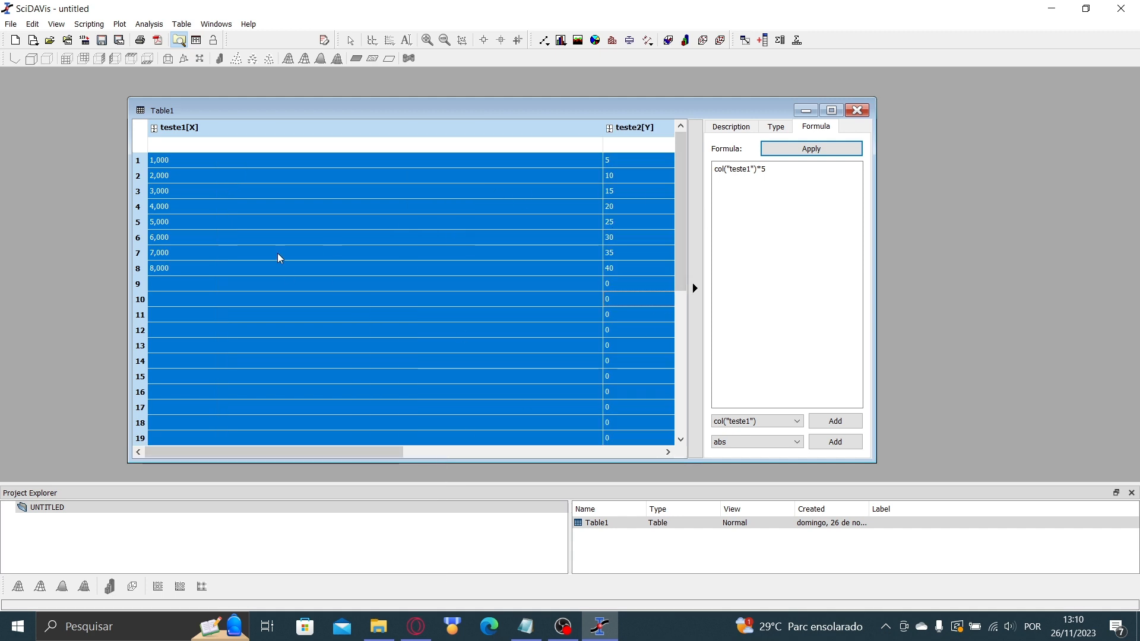
- Add the comment "testando coluna 1" to the teste2 column's description and apply it
left_click(731, 126)
left_click(765, 241)
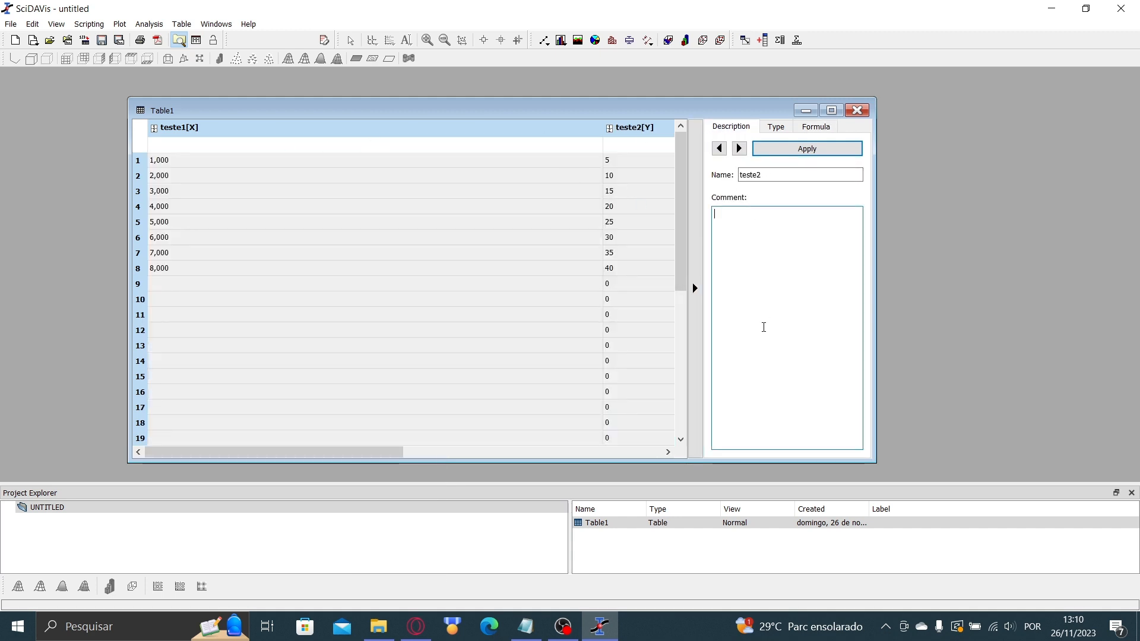
type("testando coluna 1")
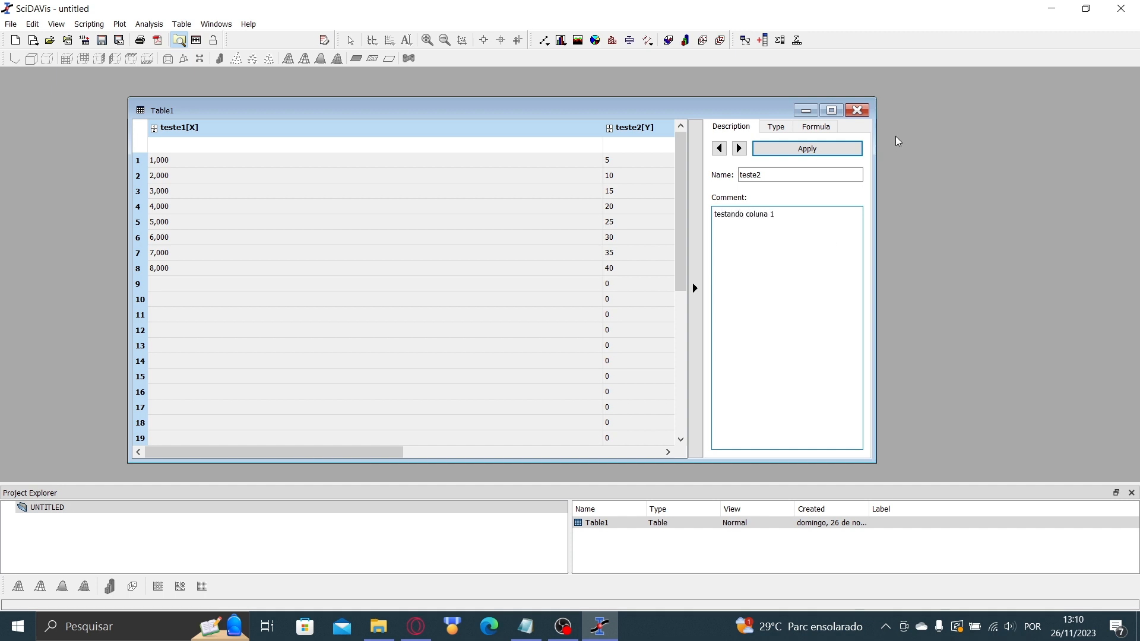
left_click(850, 148)
key("ctrl+a")
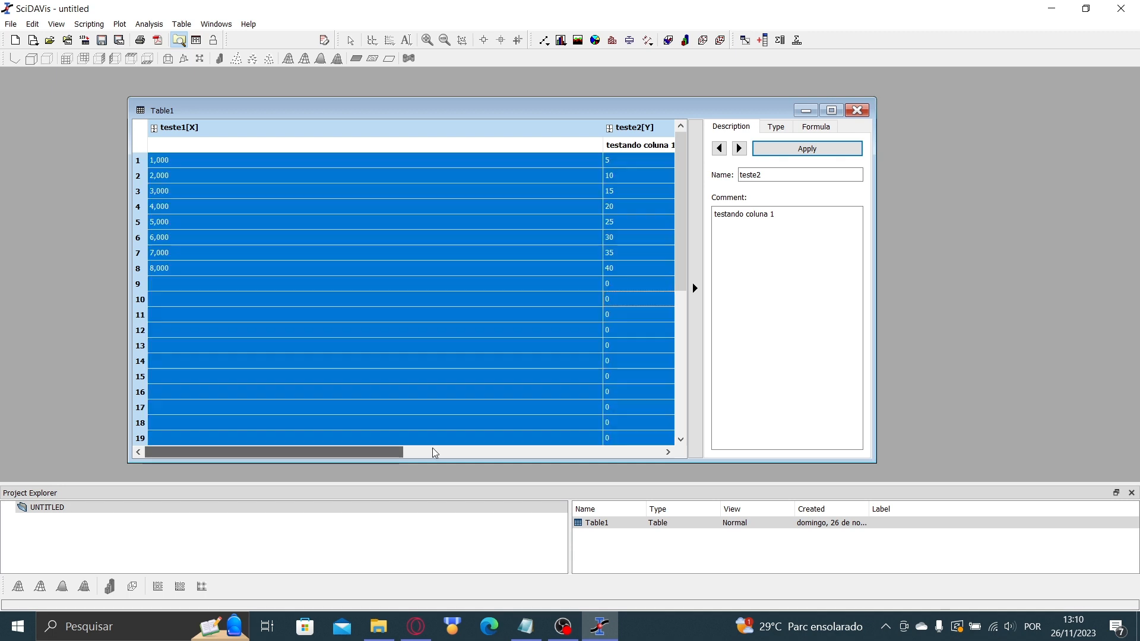
- Correct the teste2 column's comment to "testando coluna 2", apply it and check it under the column header
left_click(793, 222)
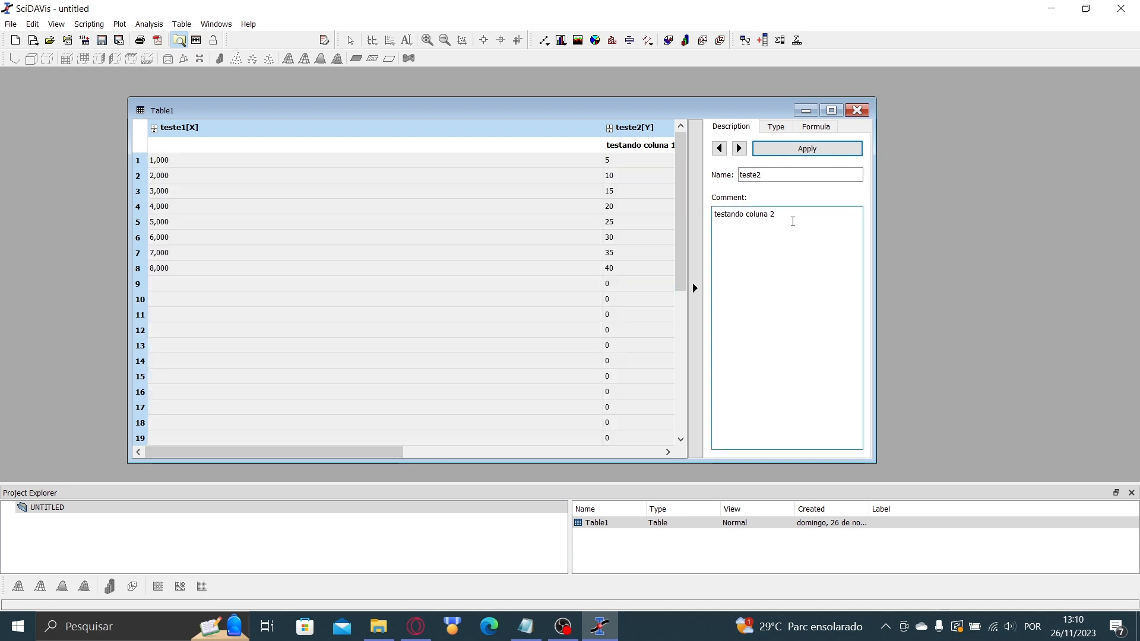
left_click(813, 149)
key("ctrl+a")
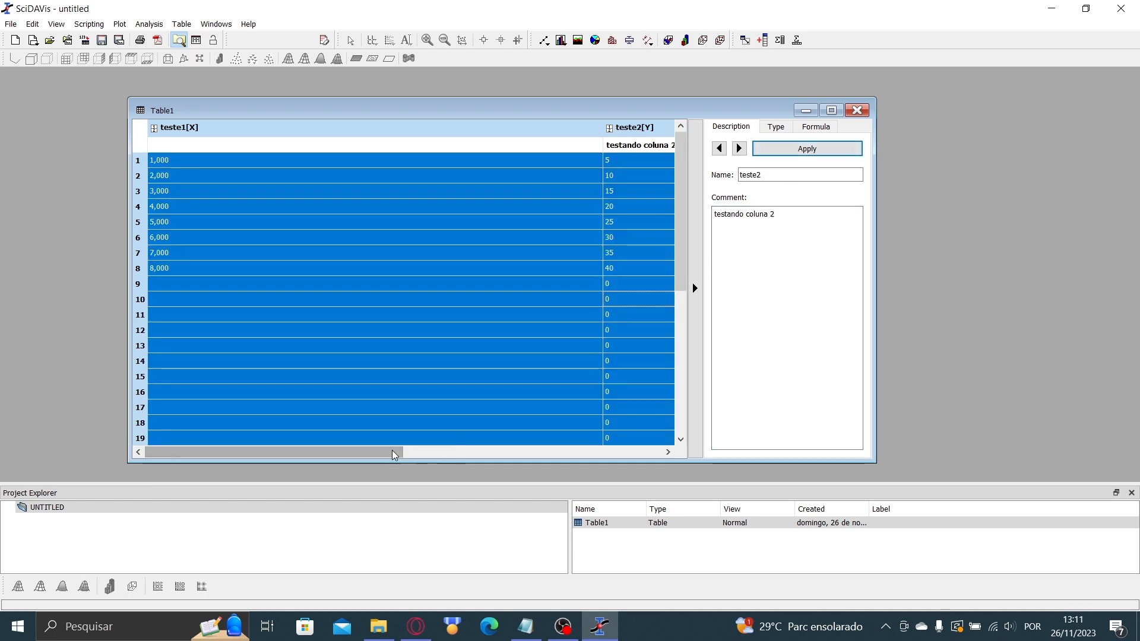
left_click(466, 453)
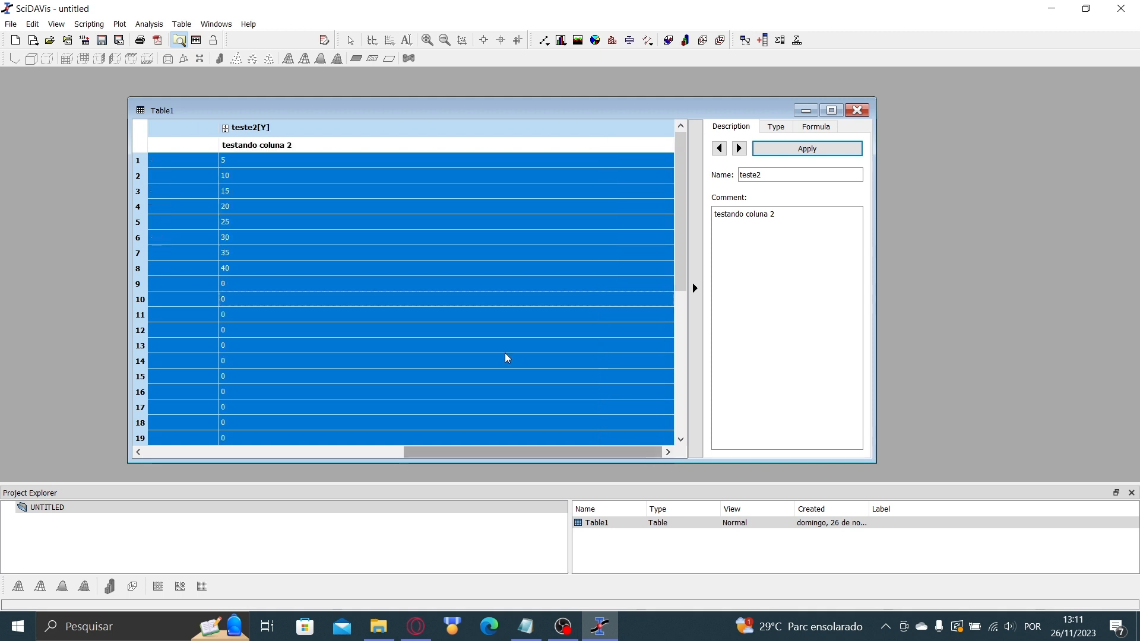
left_click(250, 145)
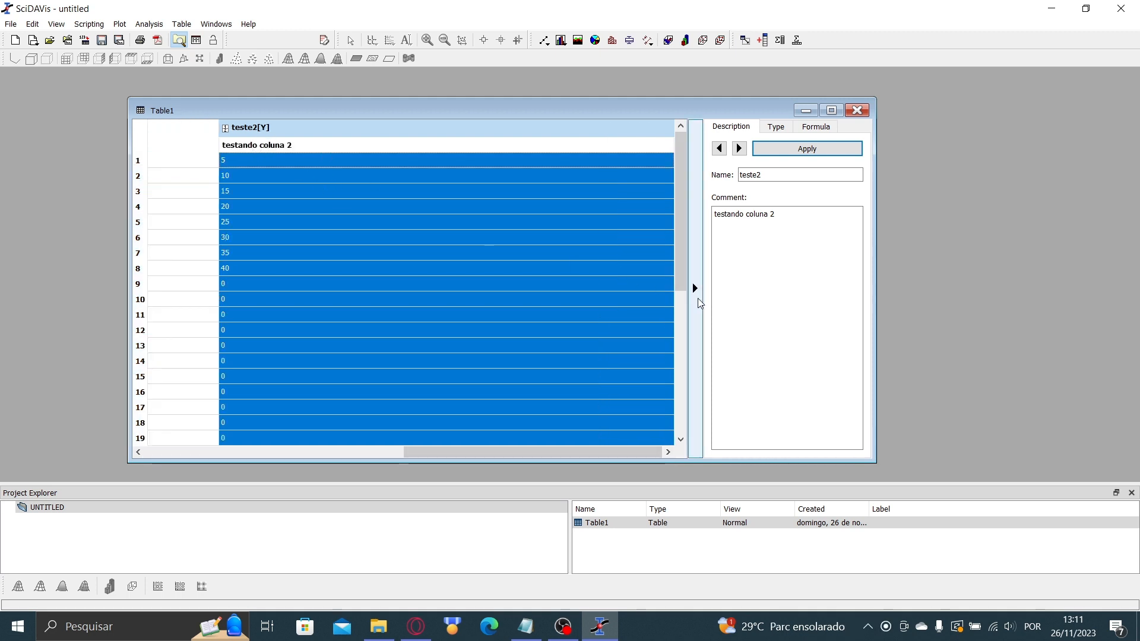
- Hide the column controls and switch the table to Formula Edit Mode
left_click(700, 303)
right_click(325, 206)
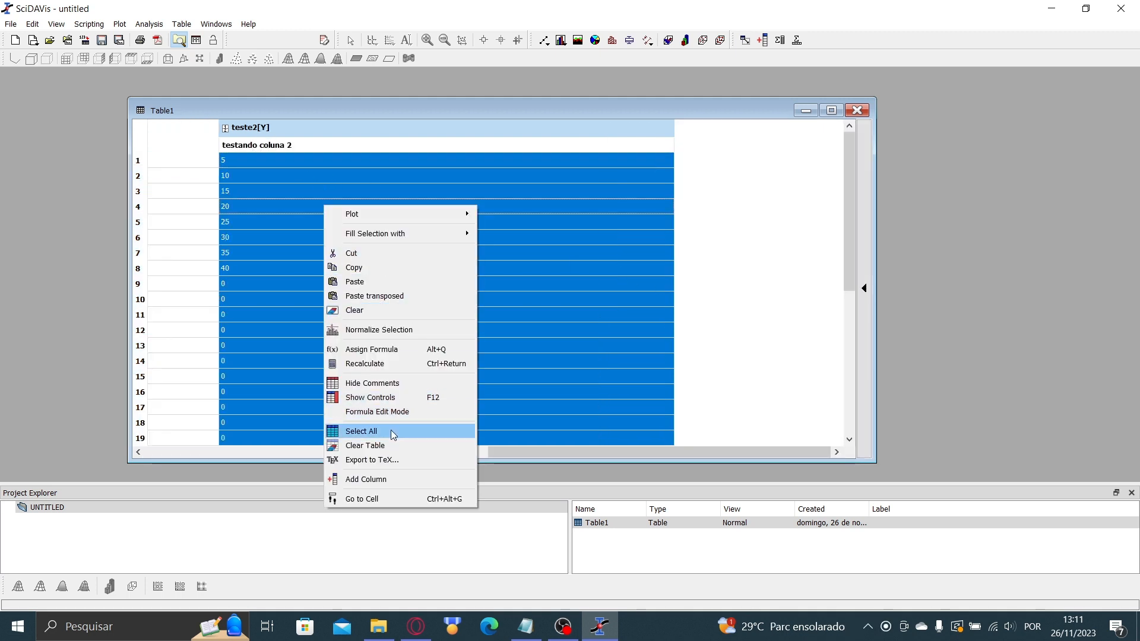
left_click(383, 412)
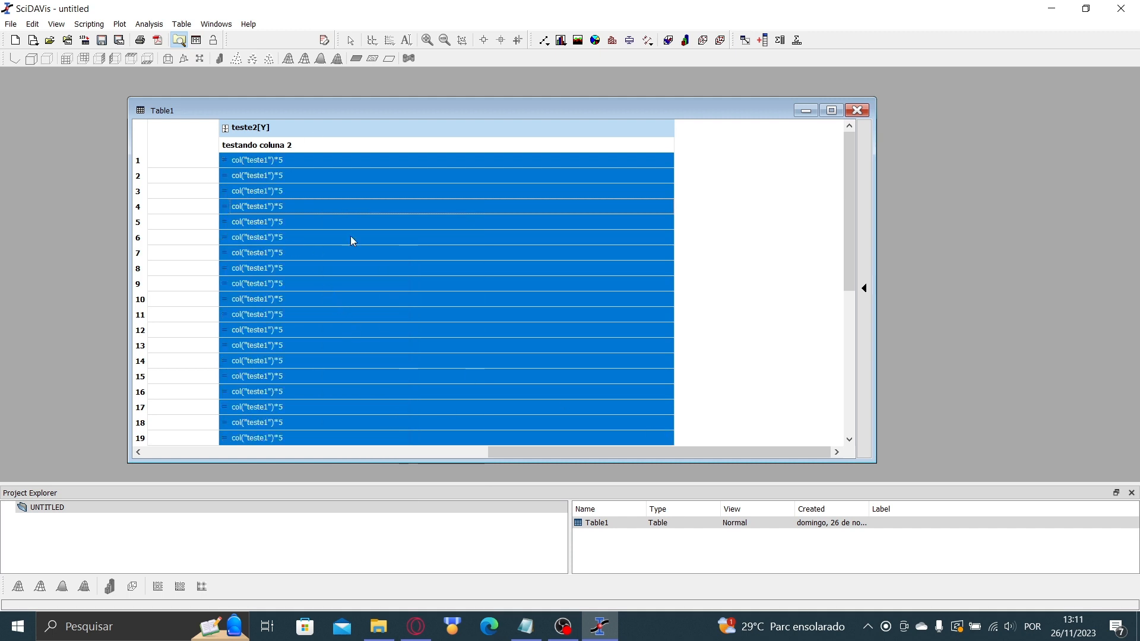
- Turn off Formula Edit Mode and select all cells of the table to check both columns
right_click(277, 280)
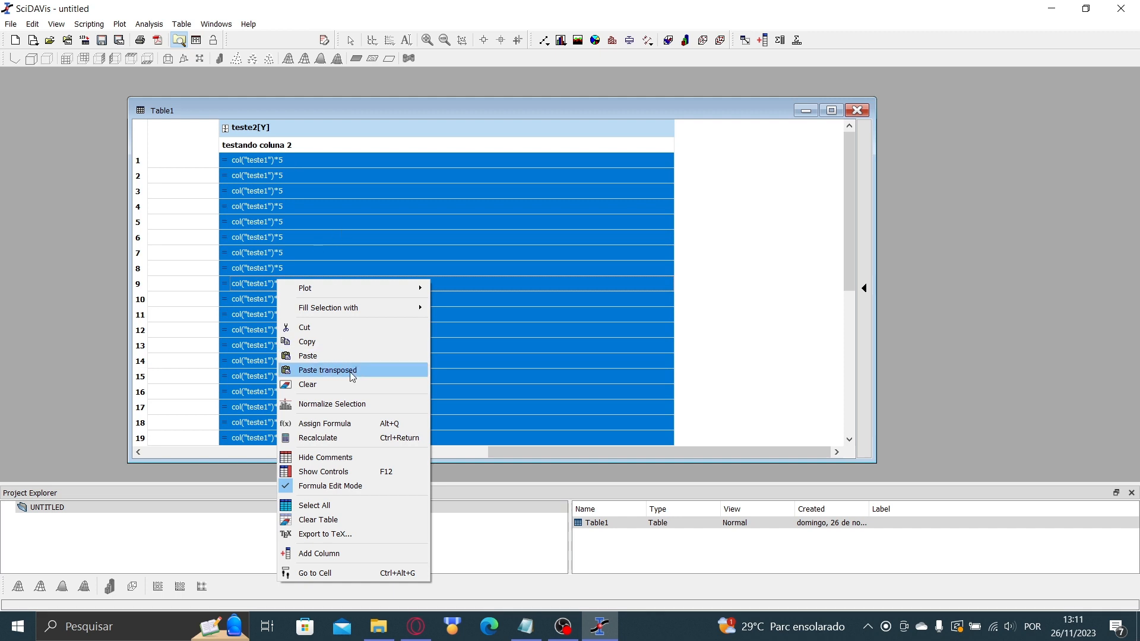
left_click(350, 486)
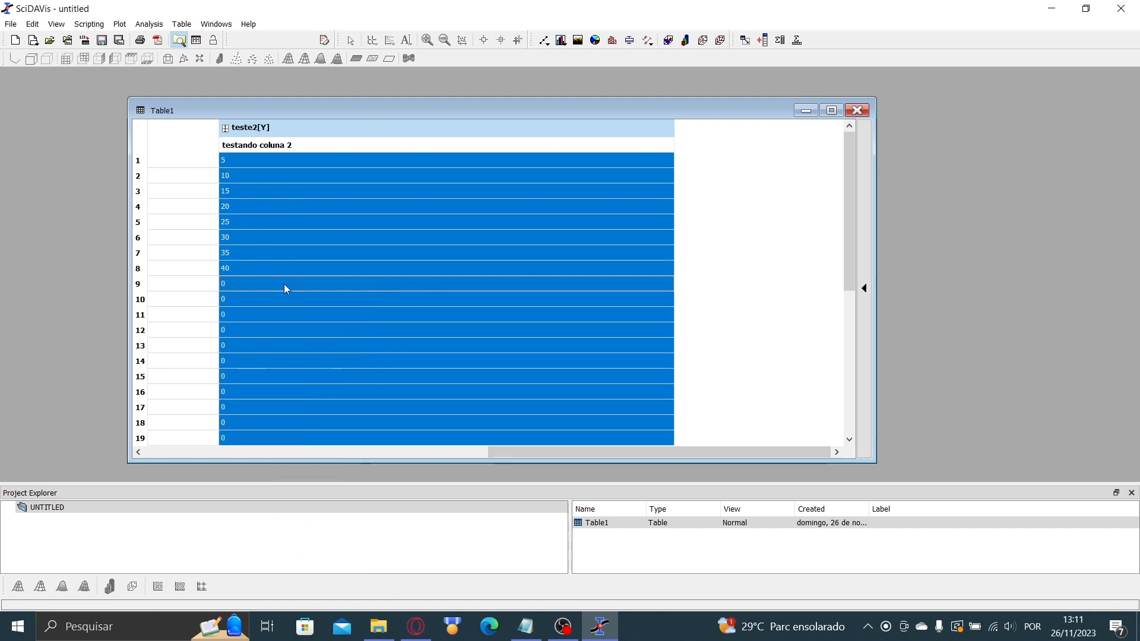
right_click(322, 286)
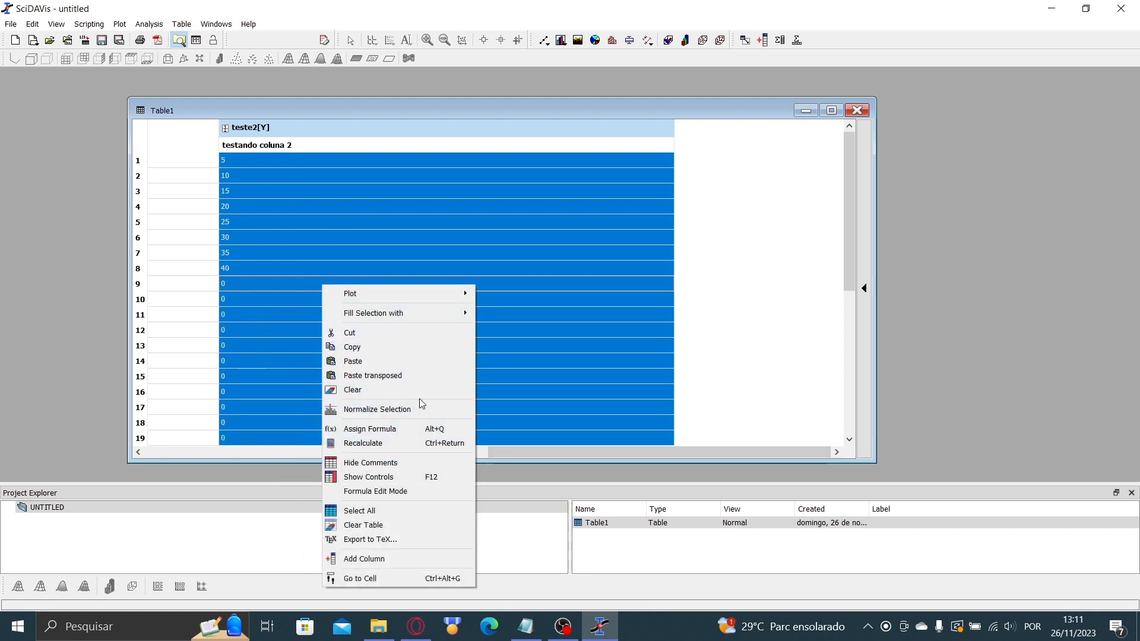
left_click(400, 511)
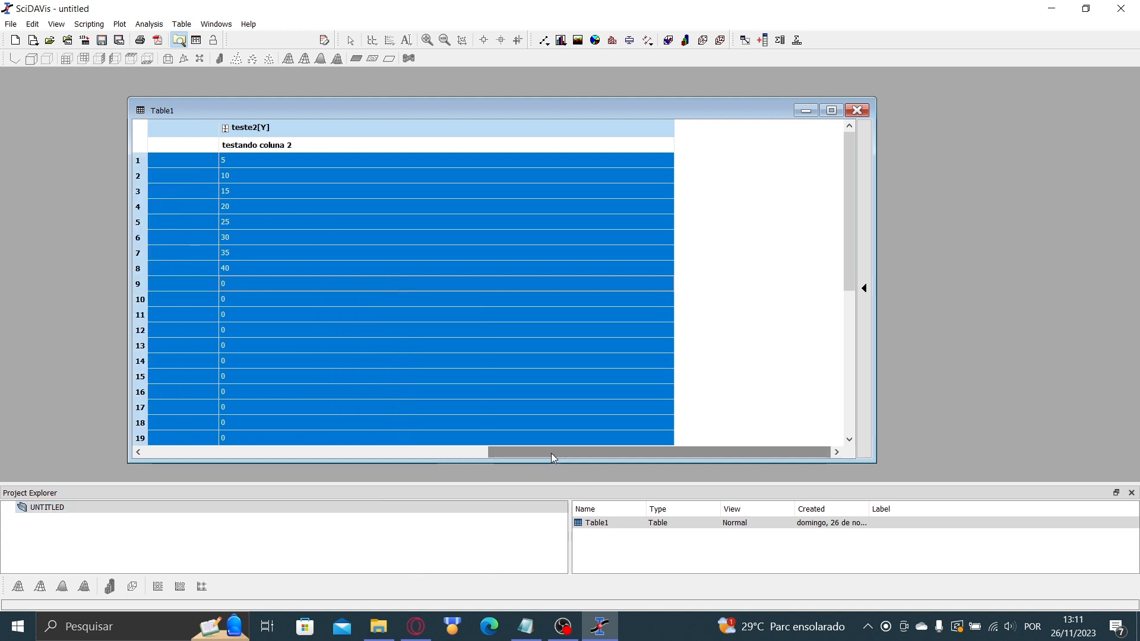
left_click_drag(551, 454, 231, 452)
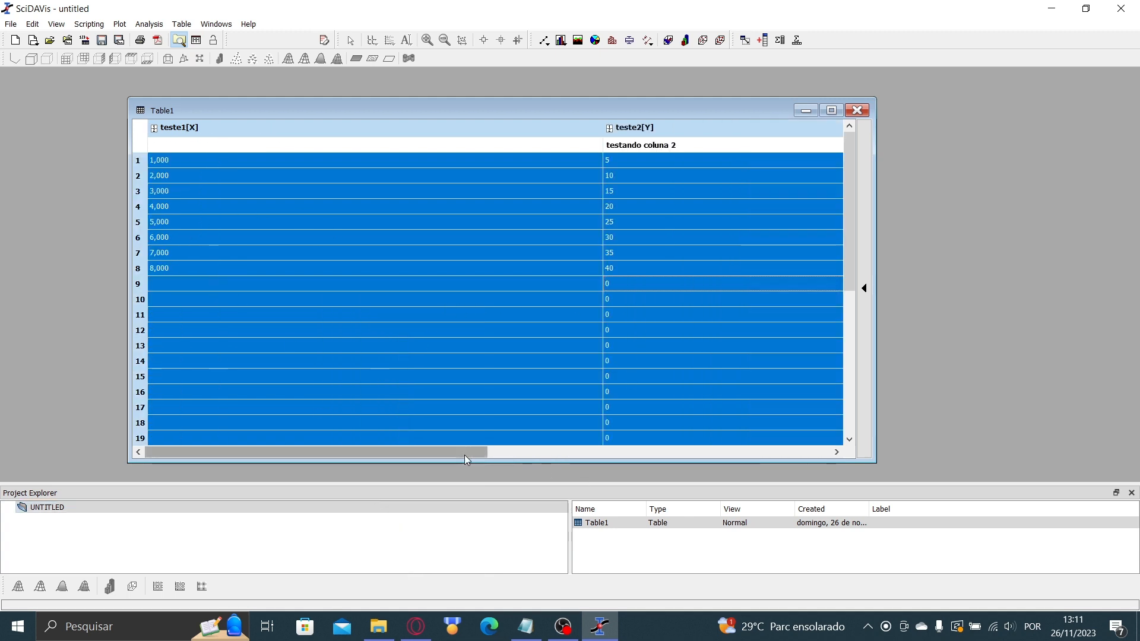
left_click_drag(467, 455, 814, 454)
- Add three empty Y columns to the table, one of them between teste1 and teste2, and hide the column controls
right_click(416, 309)
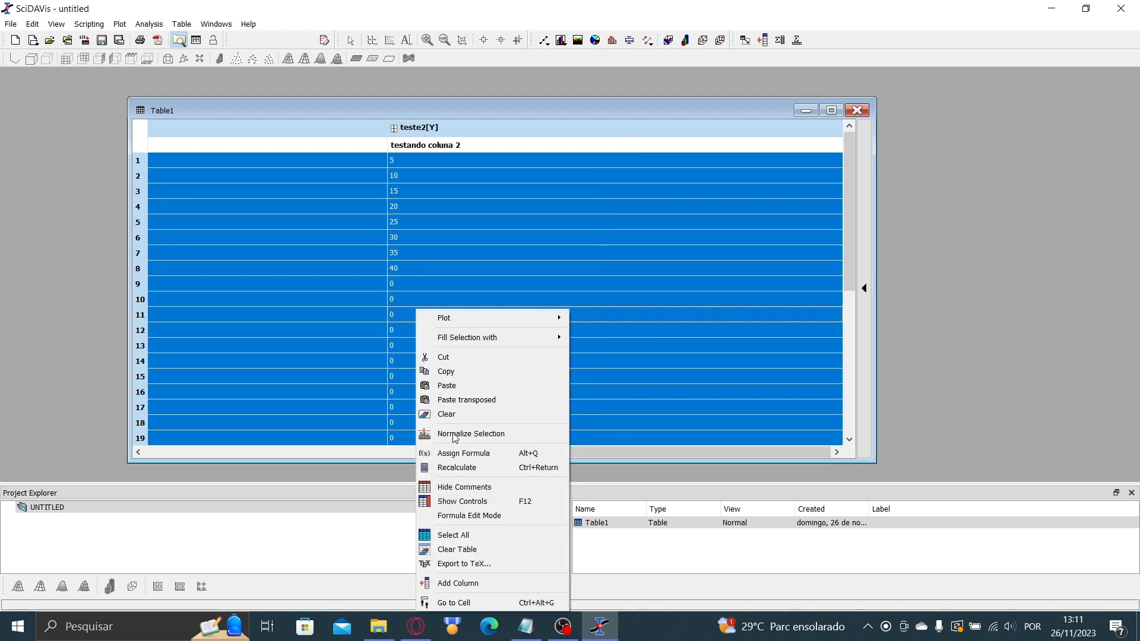
left_click(486, 586)
left_click_drag(195, 128, 685, 126)
double_click(623, 128)
left_click(681, 160)
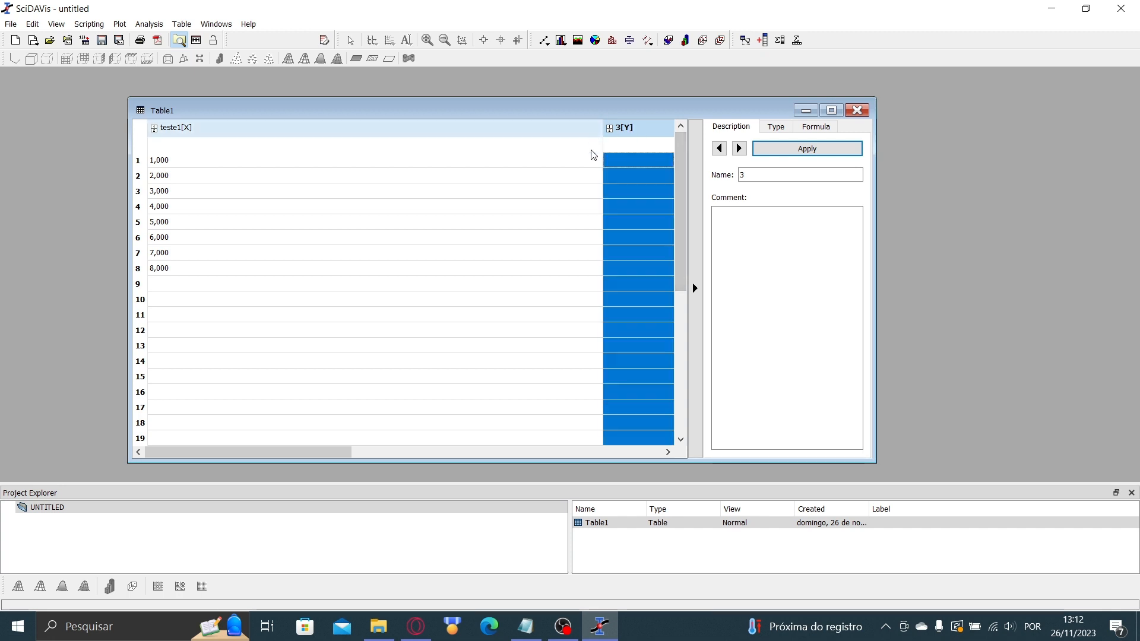
left_click(694, 288)
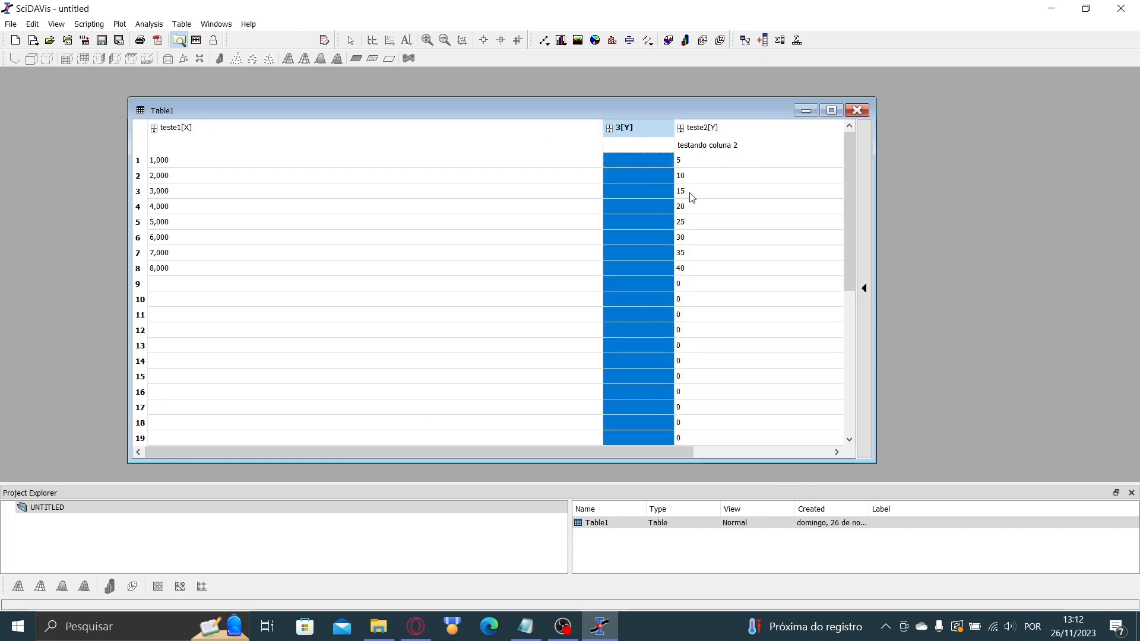
- Narrow the teste1 and teste2 columns to fit their contents and move teste2 directly after teste1
left_click_drag(605, 126, 202, 129)
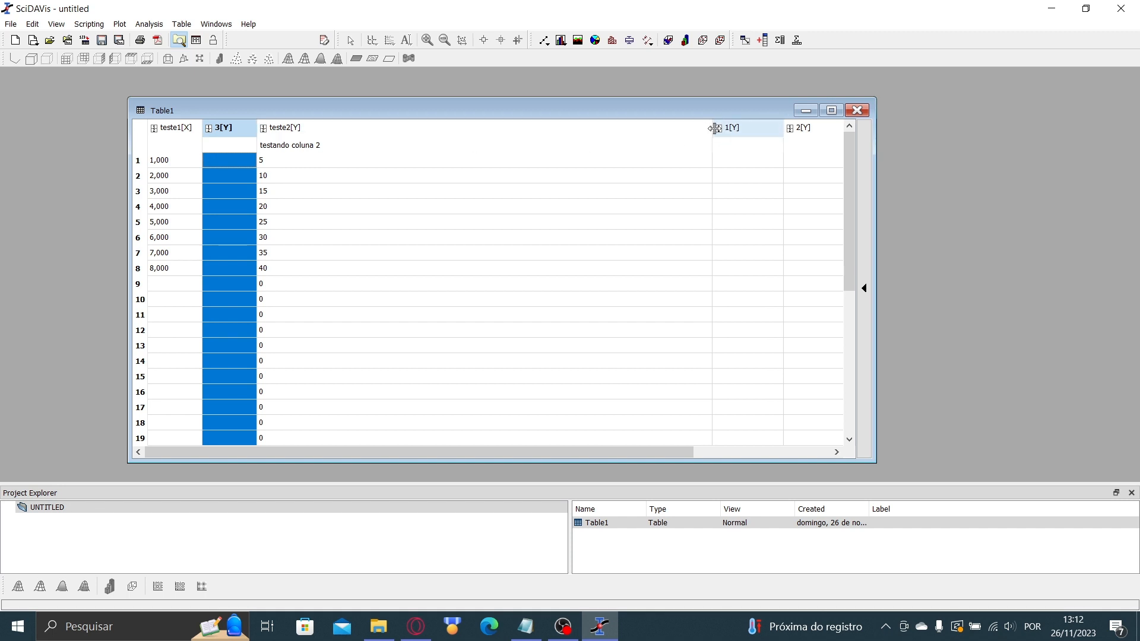
left_click_drag(711, 128, 334, 149)
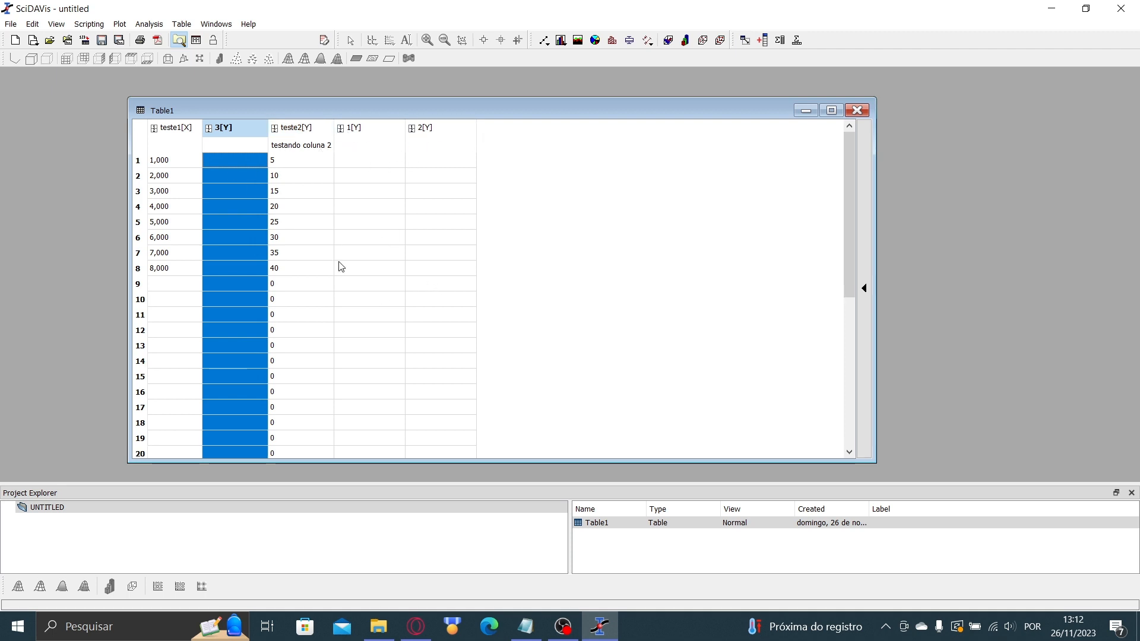
left_click(158, 134)
left_click(227, 122)
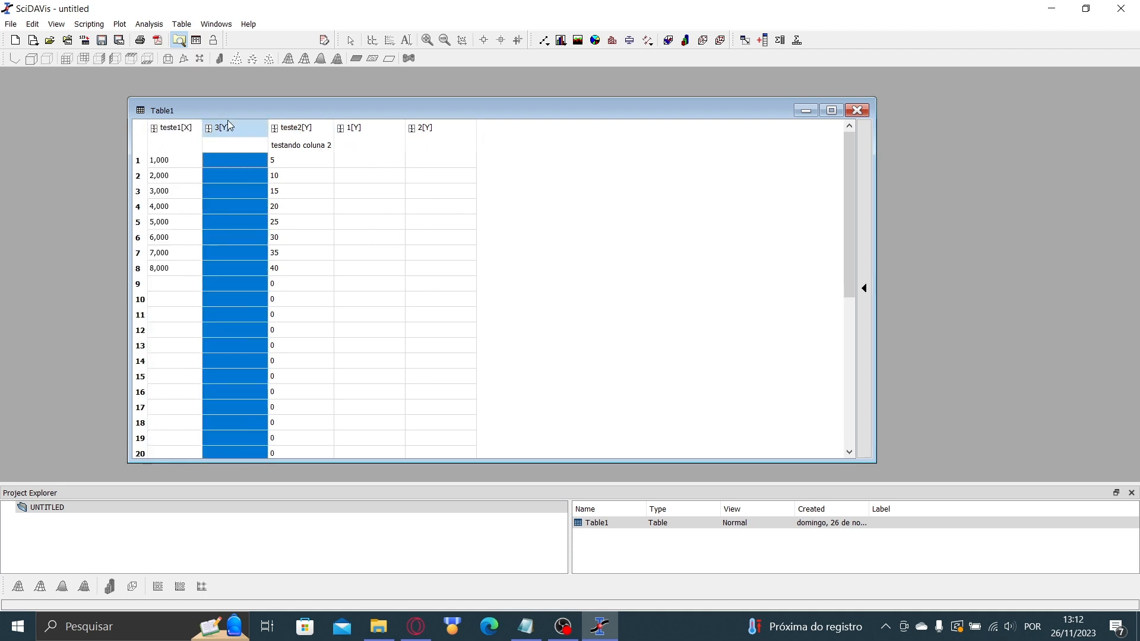
left_click(280, 132)
left_click(177, 129)
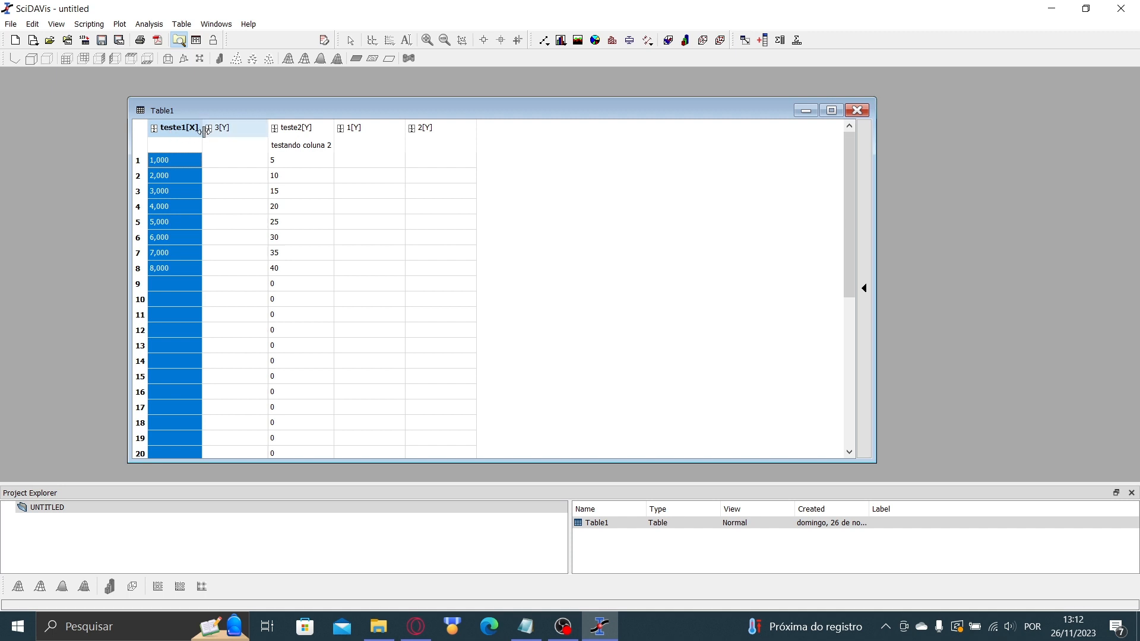
left_click(309, 127)
left_click_drag(309, 127, 214, 129)
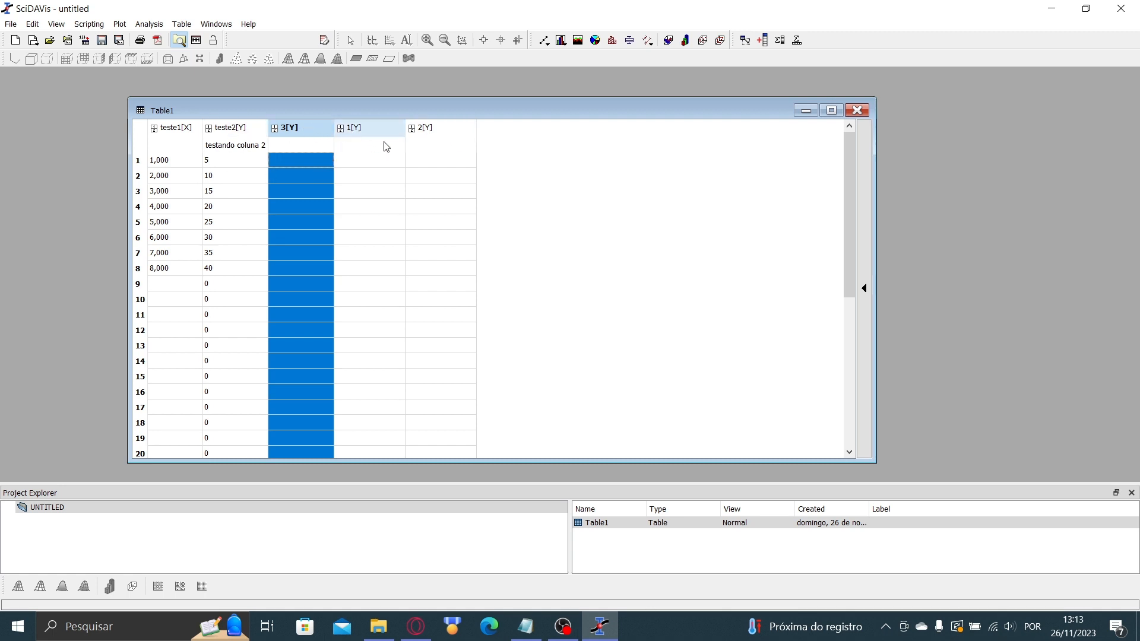
- Set column 3's plot designation to None and move column 1 to the end of the table
right_click(301, 130)
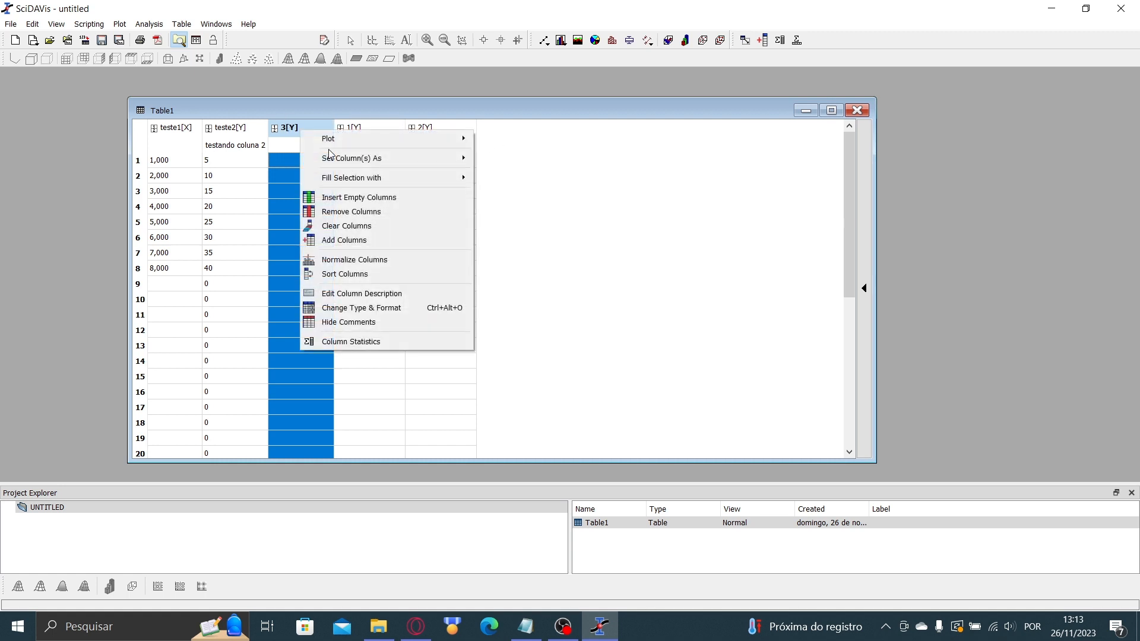
mouse_move(352, 159)
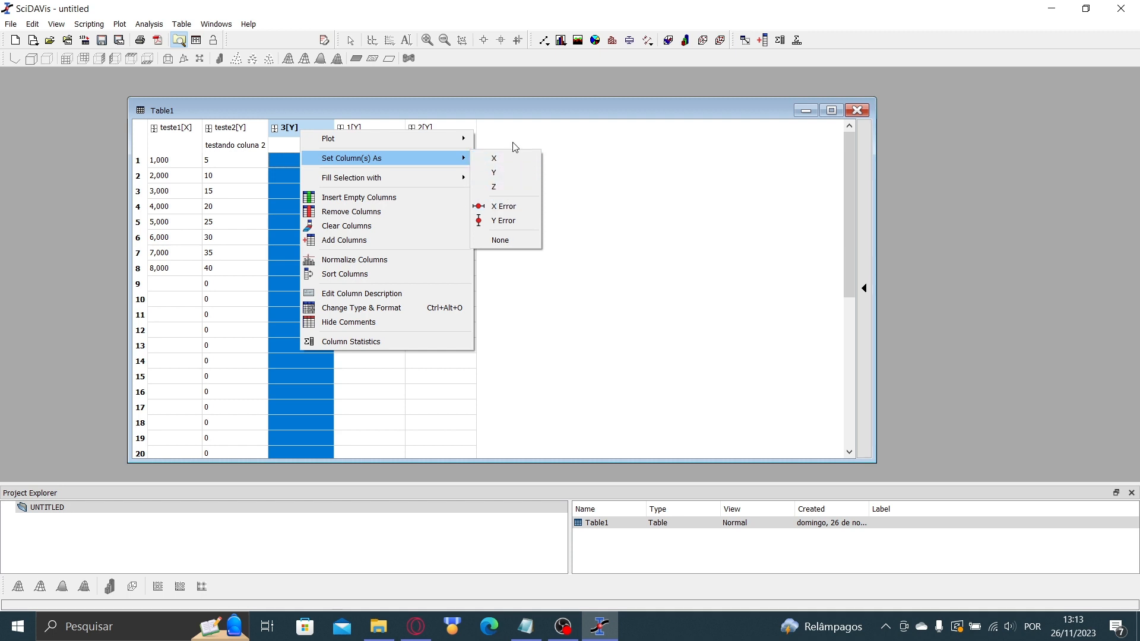
left_click(518, 241)
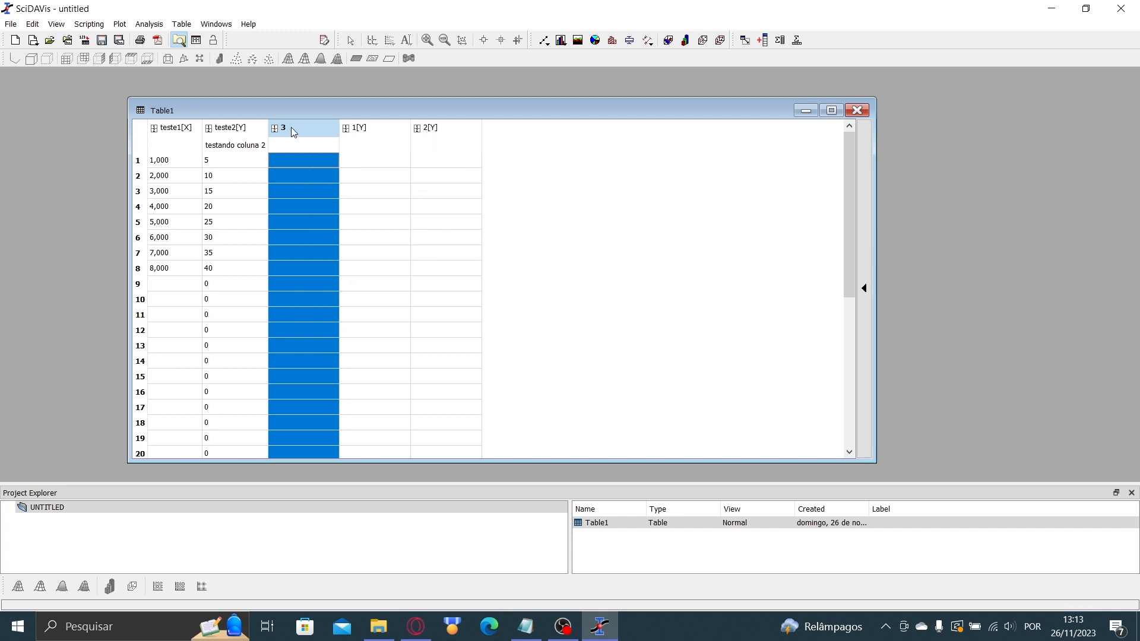
mouse_move(291, 127)
left_mouse_down()
mouse_move(469, 138)
mouse_move(289, 127)
left_mouse_up()
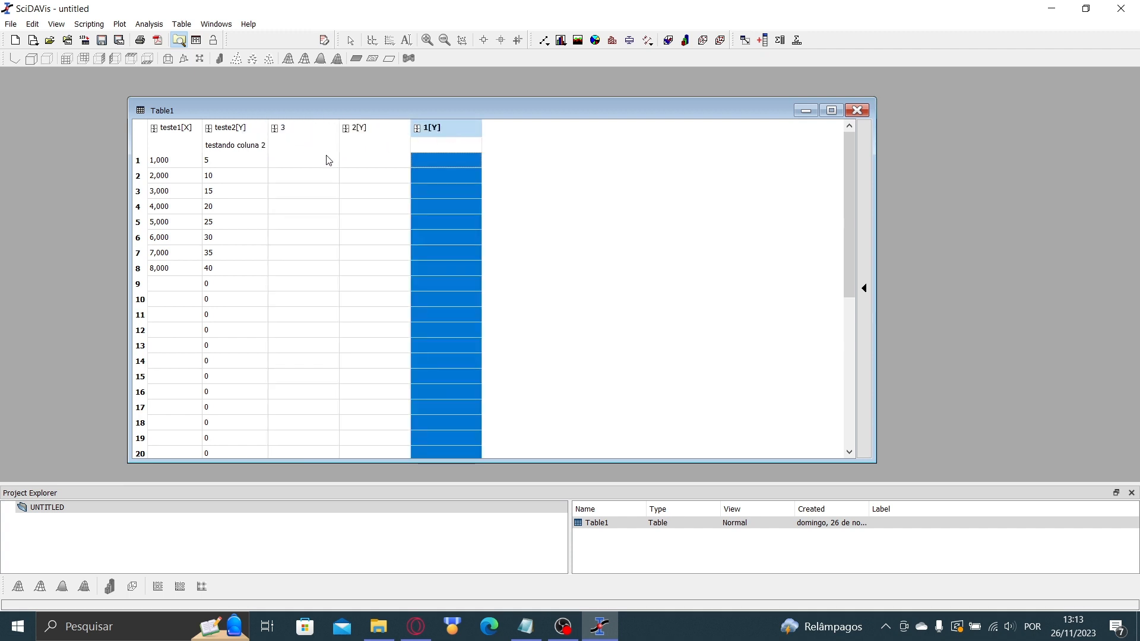
- Set column 3's plot designation to X Error and column 2's to Y Error
left_click(312, 125)
right_click(313, 126)
mouse_move(440, 154)
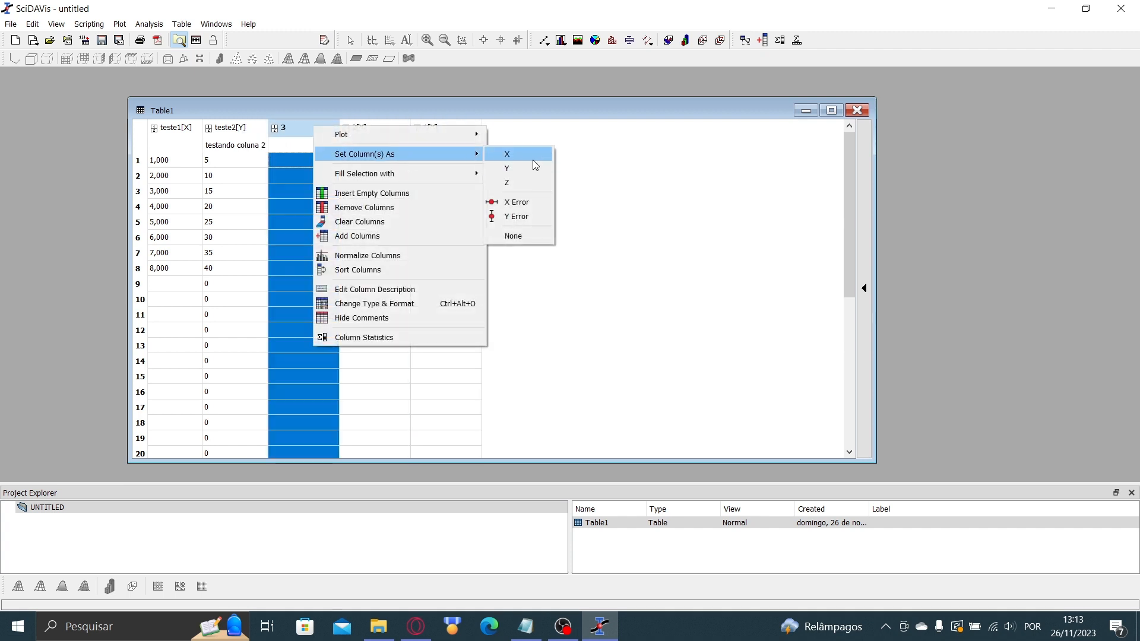
left_click(513, 204)
left_click(363, 128)
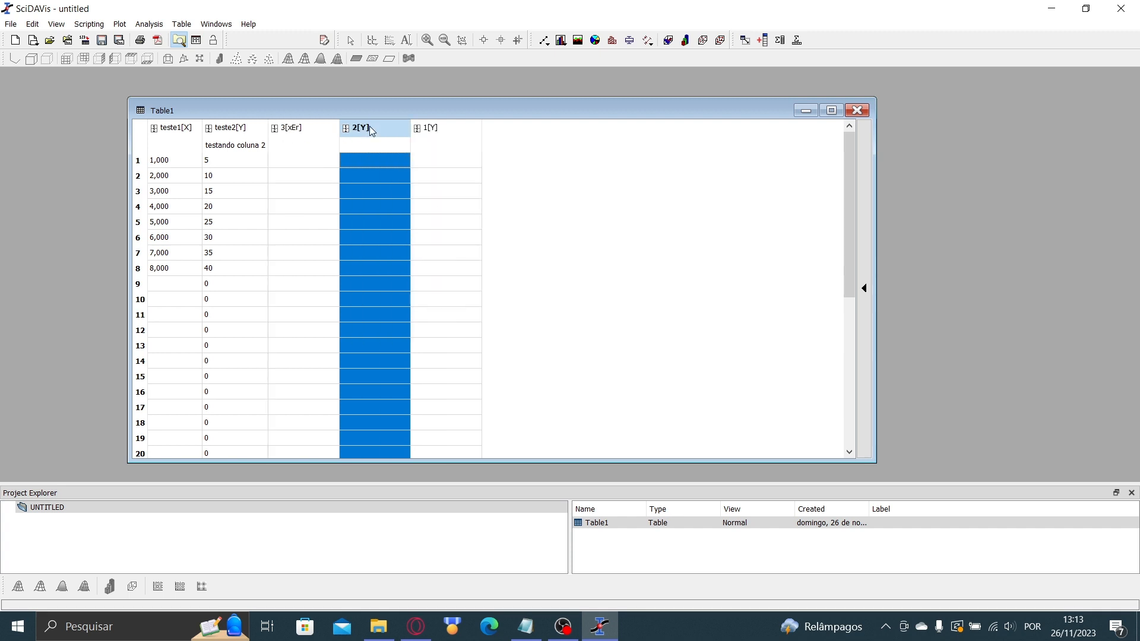
right_click(369, 127)
mouse_move(499, 155)
left_click(591, 219)
- Set the plot designation of column 1 to Z
left_click(422, 129)
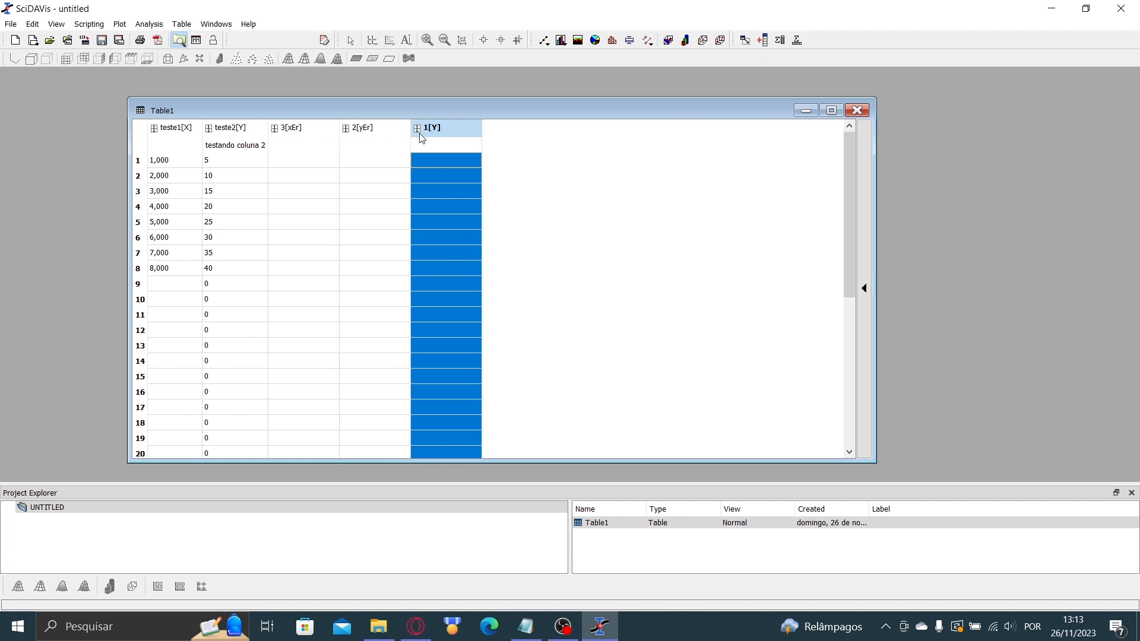
right_click(447, 138)
mouse_move(514, 169)
left_click(640, 194)
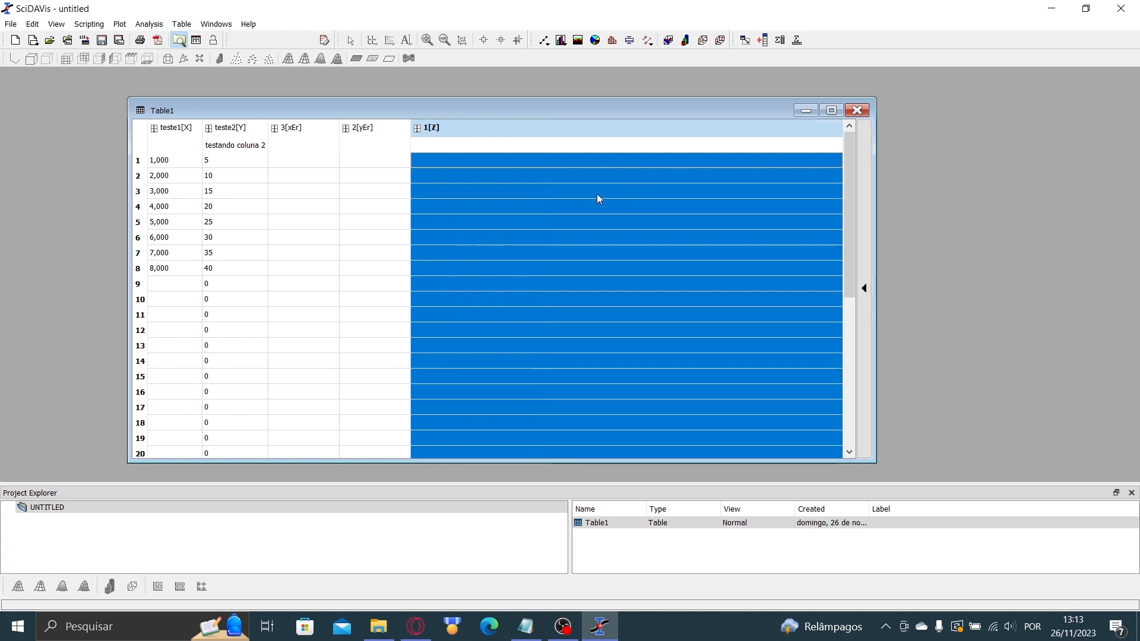
- Narrow column 1 in a widened table window and place it directly after teste2
left_click_drag(461, 128, 509, 140)
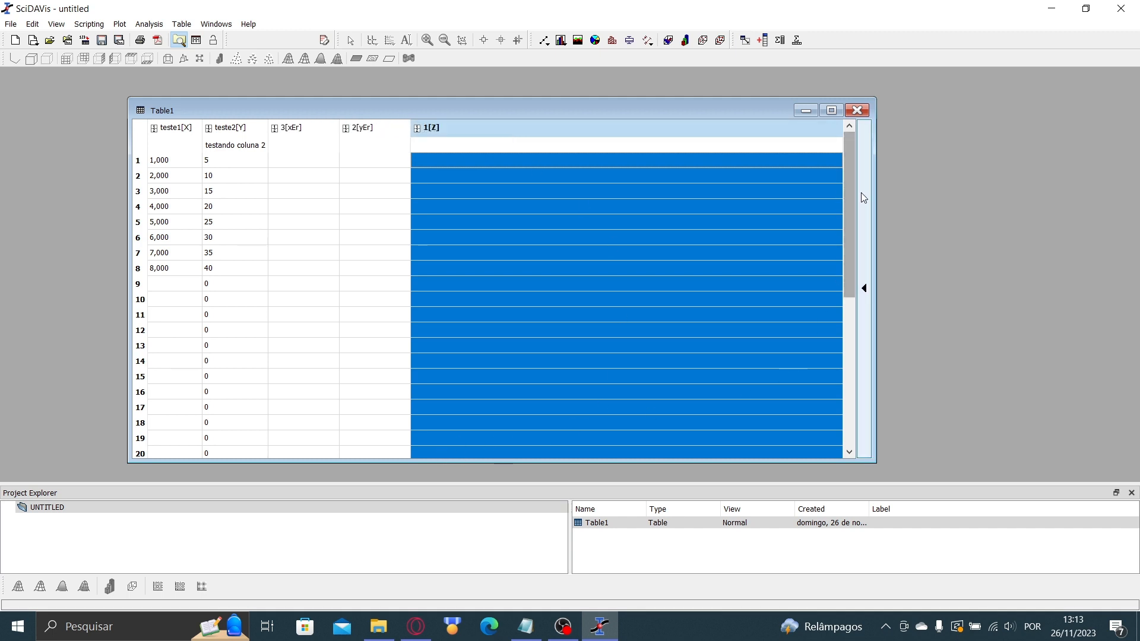
left_click_drag(872, 459, 968, 468)
left_click_drag(844, 127, 305, 140)
right_click(445, 129)
mouse_move(511, 165)
left_click(689, 317)
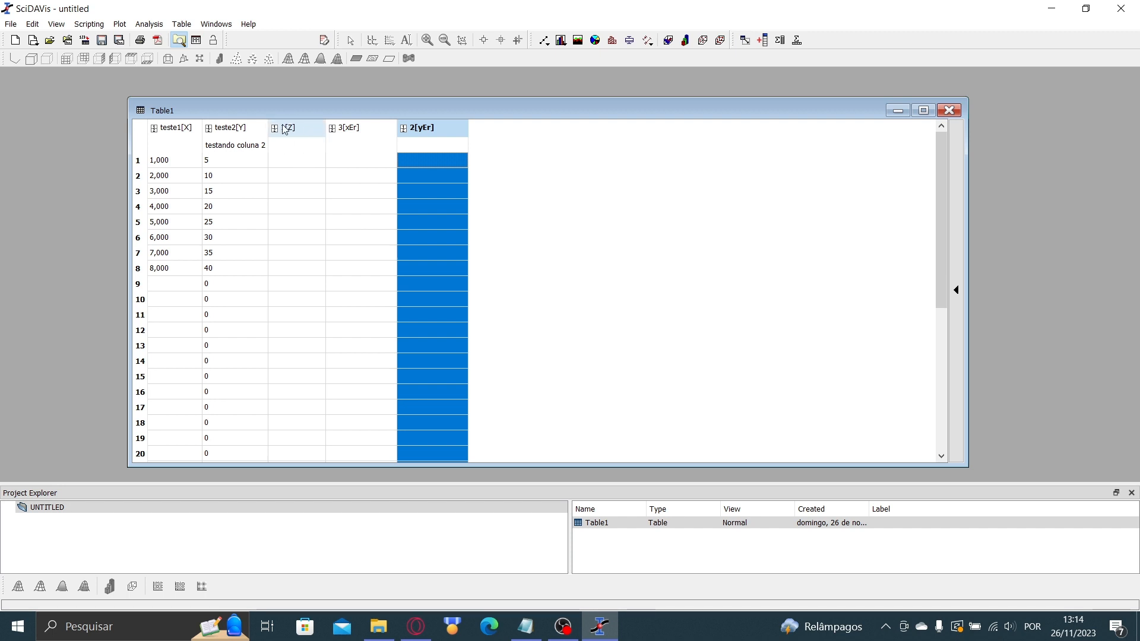
left_click(302, 129)
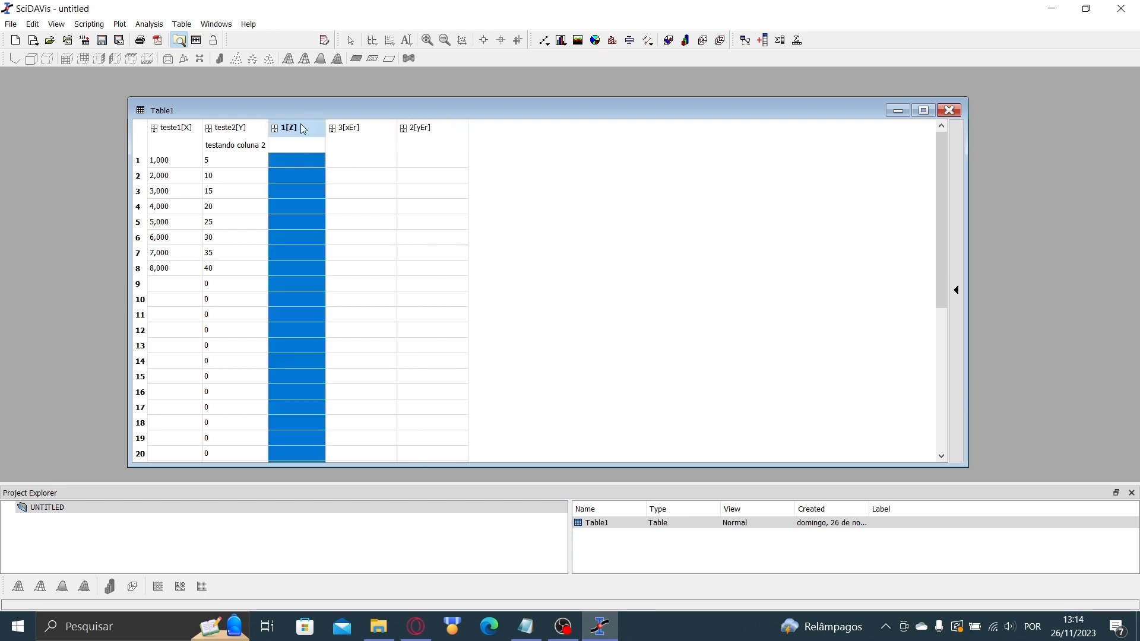
right_click(300, 130)
left_click(337, 127)
left_click(337, 158)
right_click(293, 125)
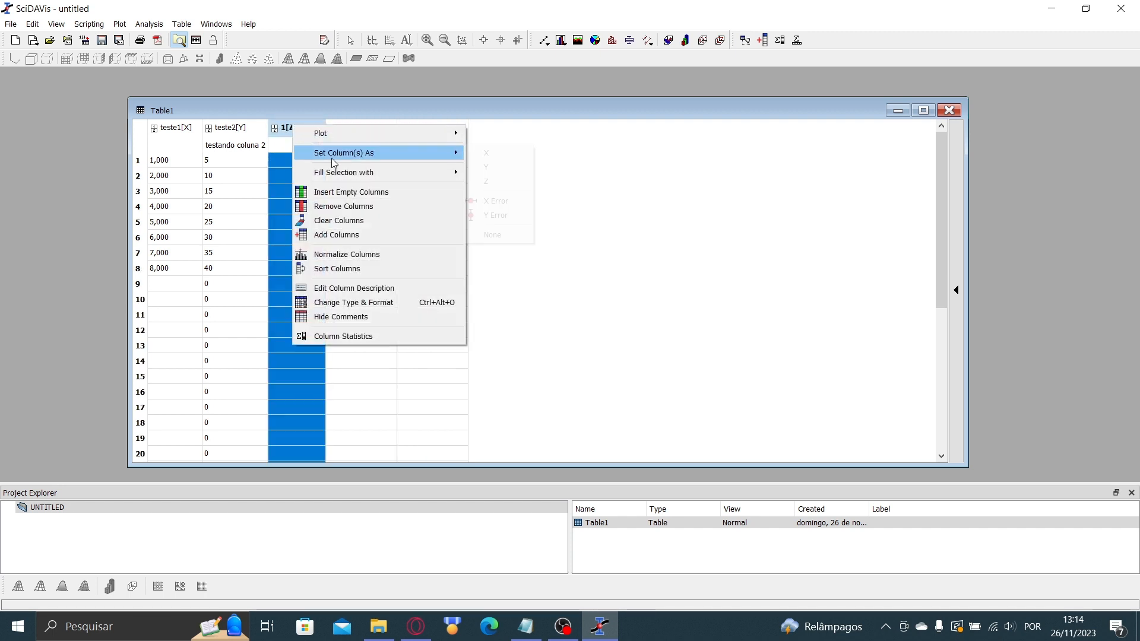
mouse_move(331, 158)
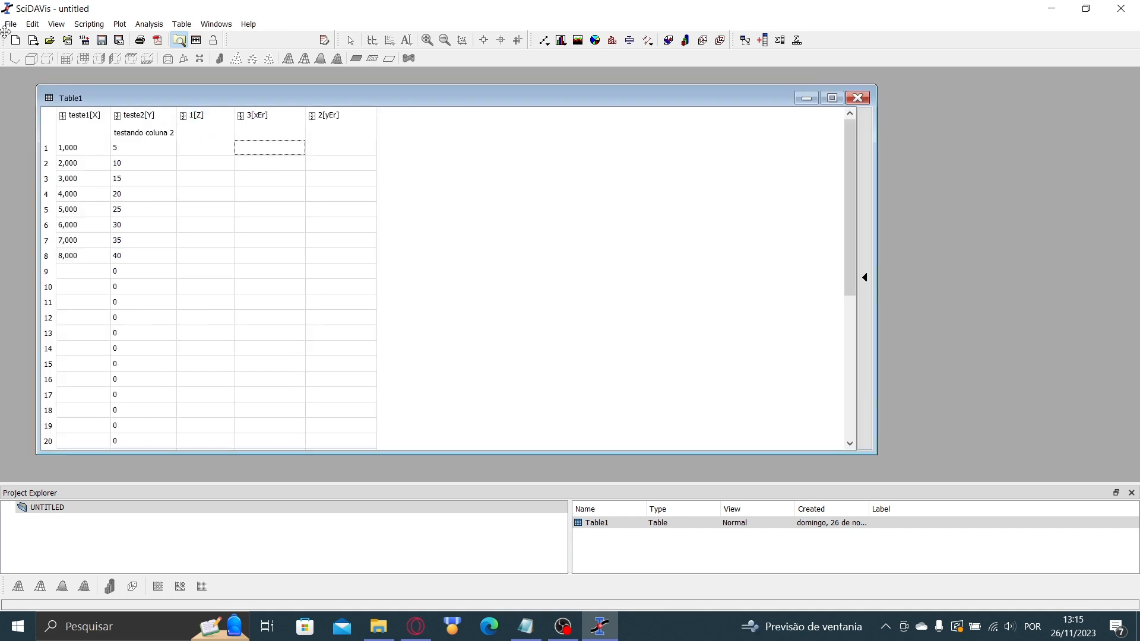
left_click(11, 24)
mouse_move(248, 24)
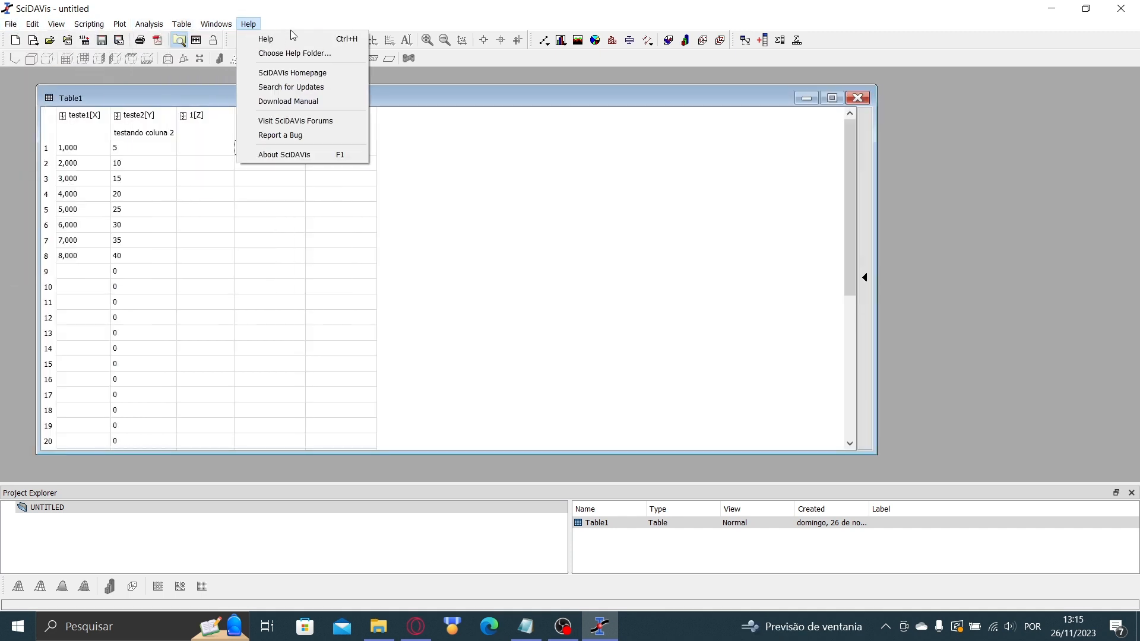
left_click(147, 78)
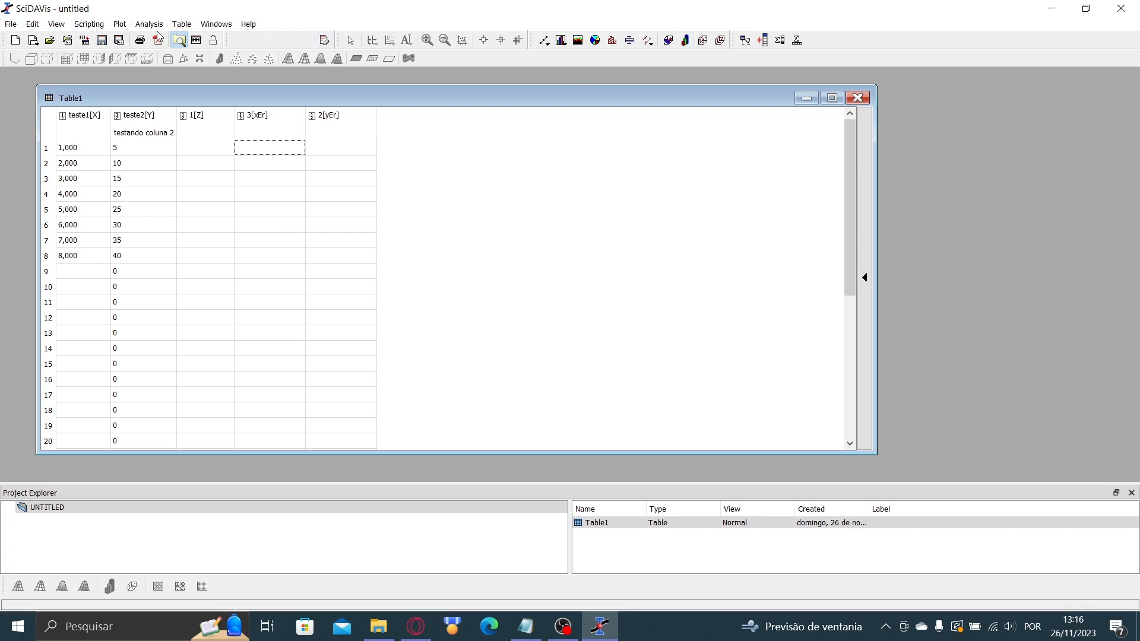
- Save the project as projeto1 in the Tutorial_SciDavis folder, replacing the existing file
left_click(11, 24)
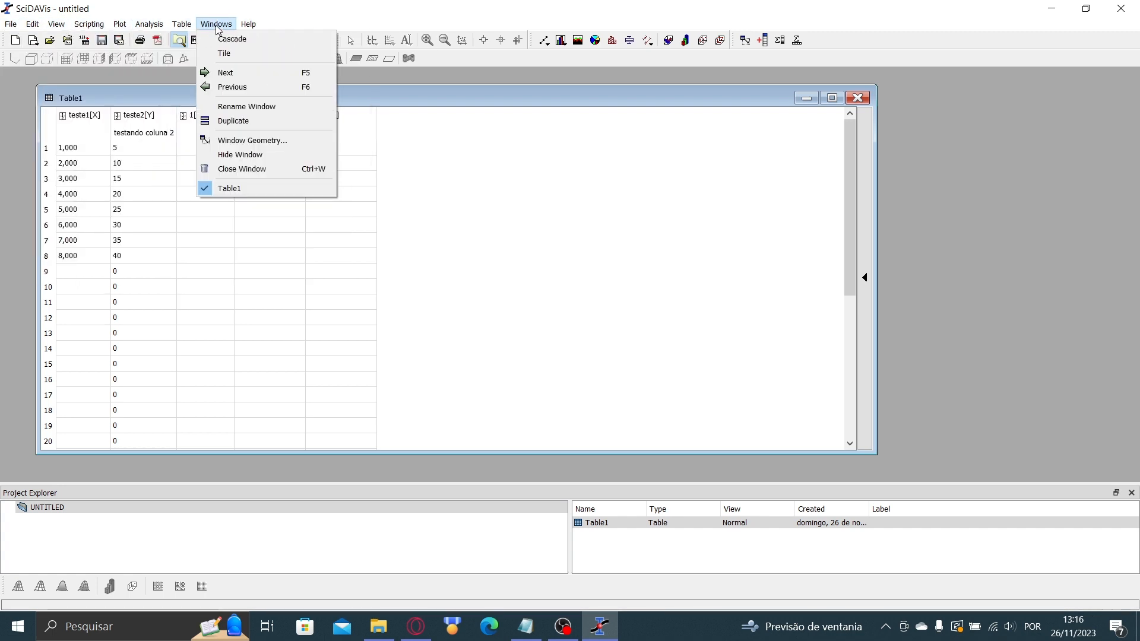
mouse_move(218, 27)
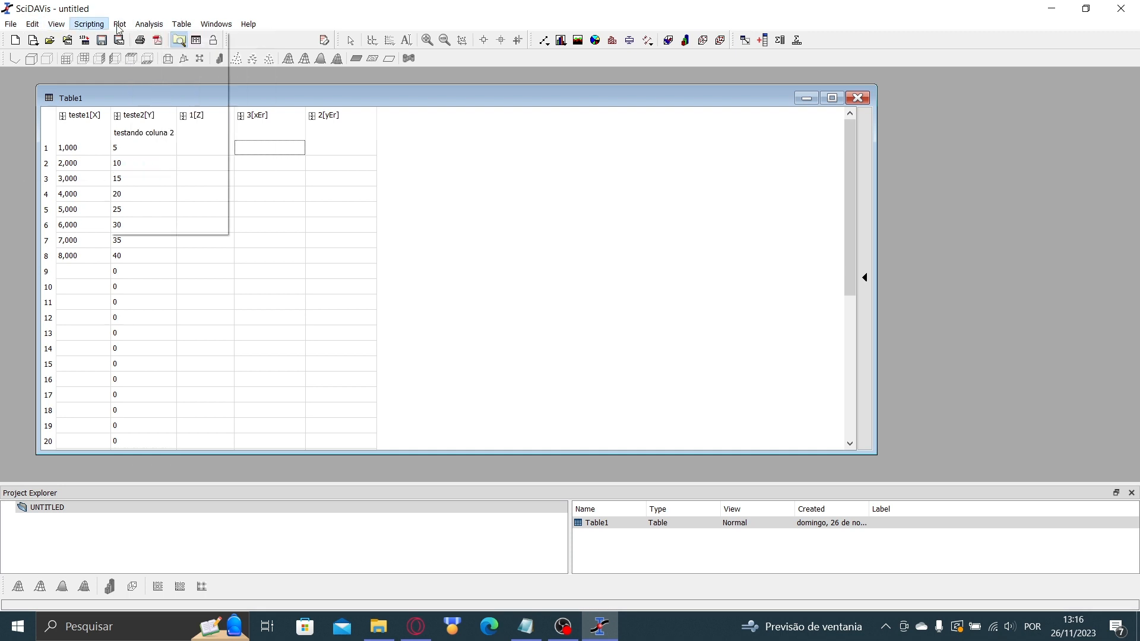
mouse_move(13, 27)
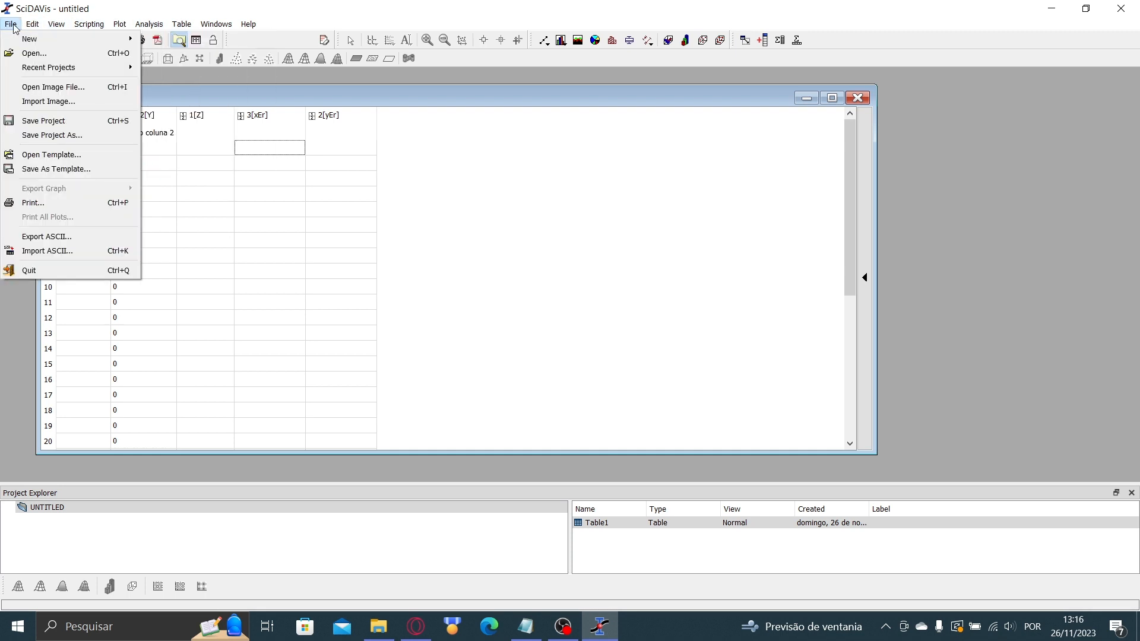
left_click(59, 136)
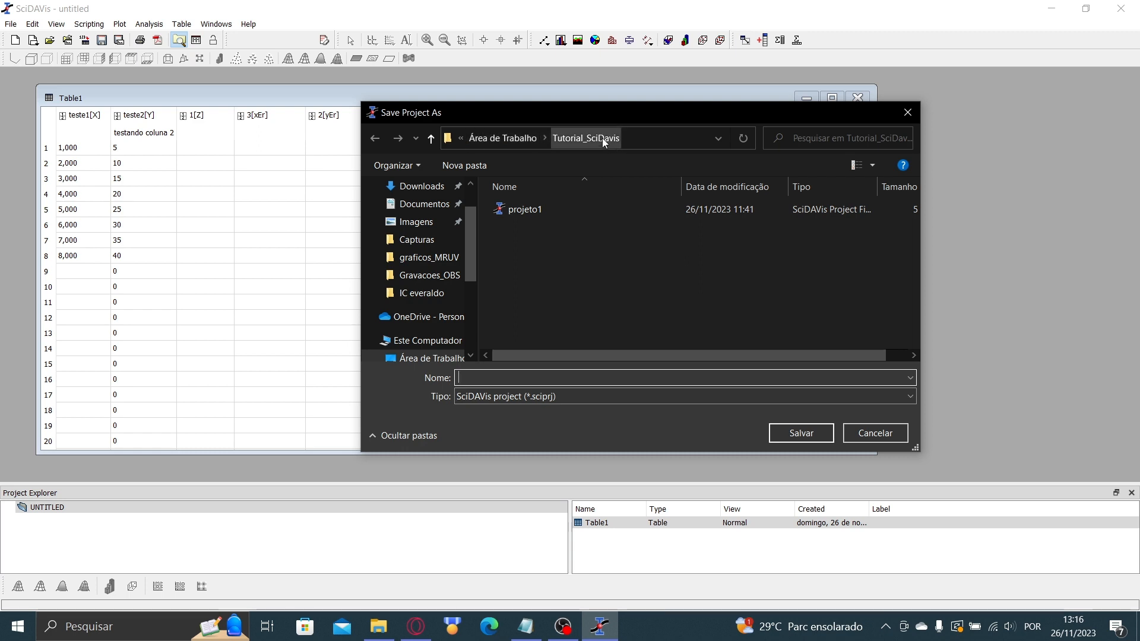
left_click(547, 210)
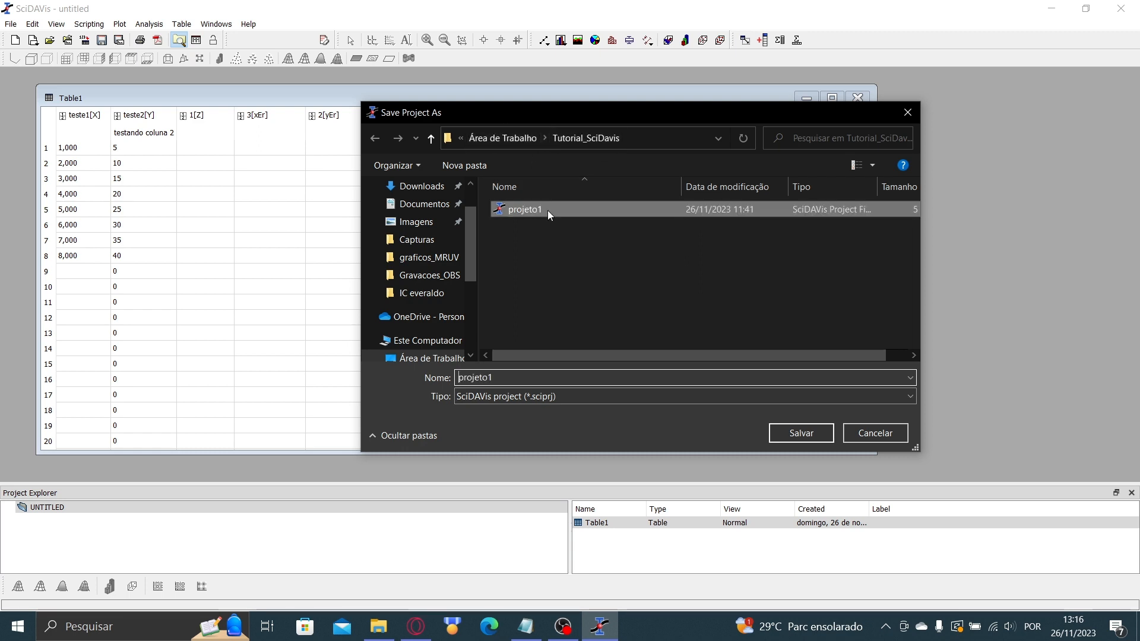
left_click(814, 434)
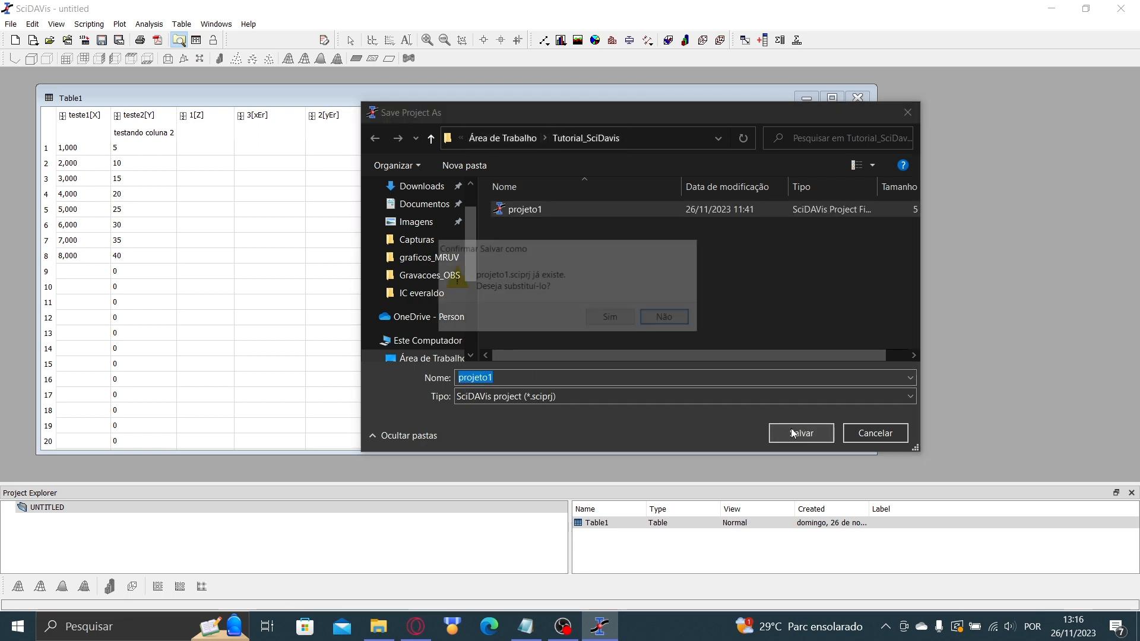
left_click(608, 321)
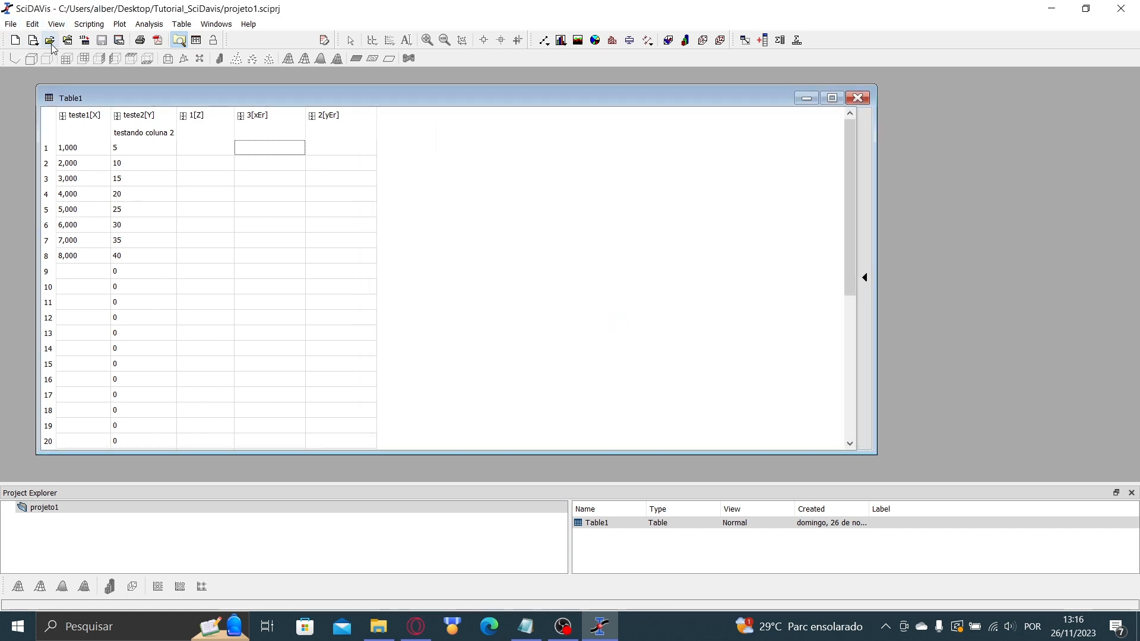
- Open the project file projeto1.sciprj from the Tutorial_SciDavis folder
left_click(11, 24)
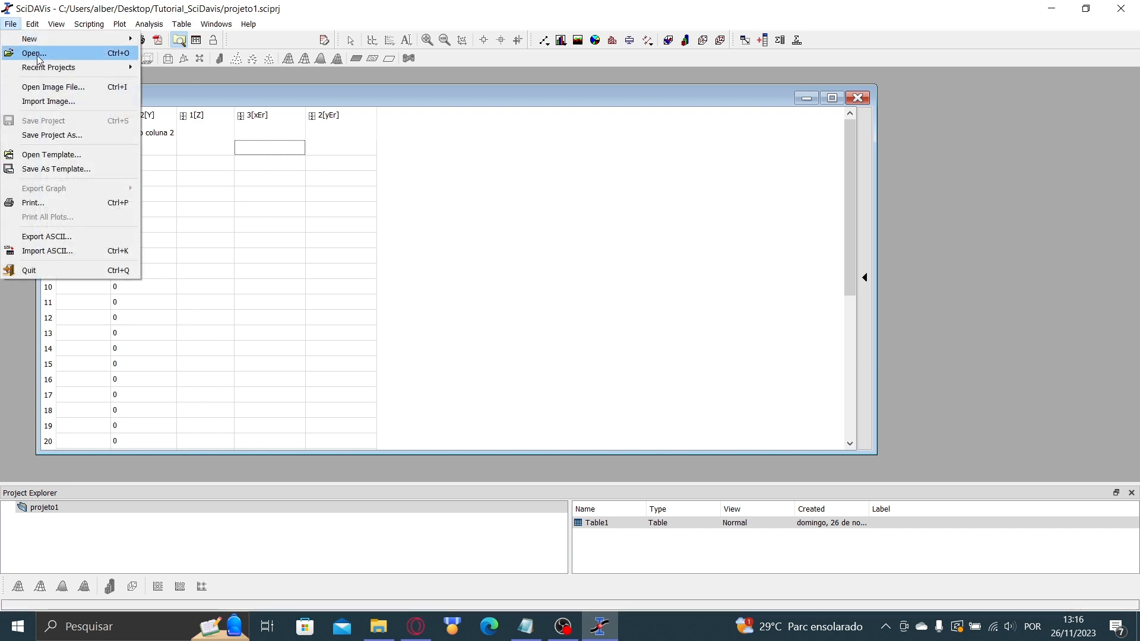
left_click(27, 54)
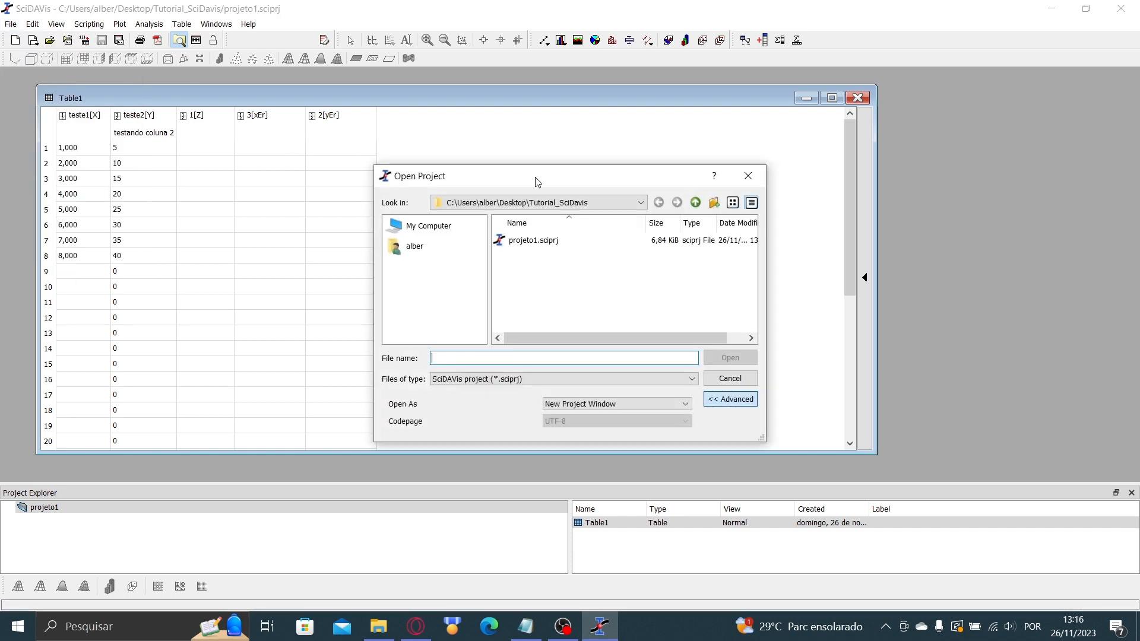
left_click(612, 241)
left_click(730, 358)
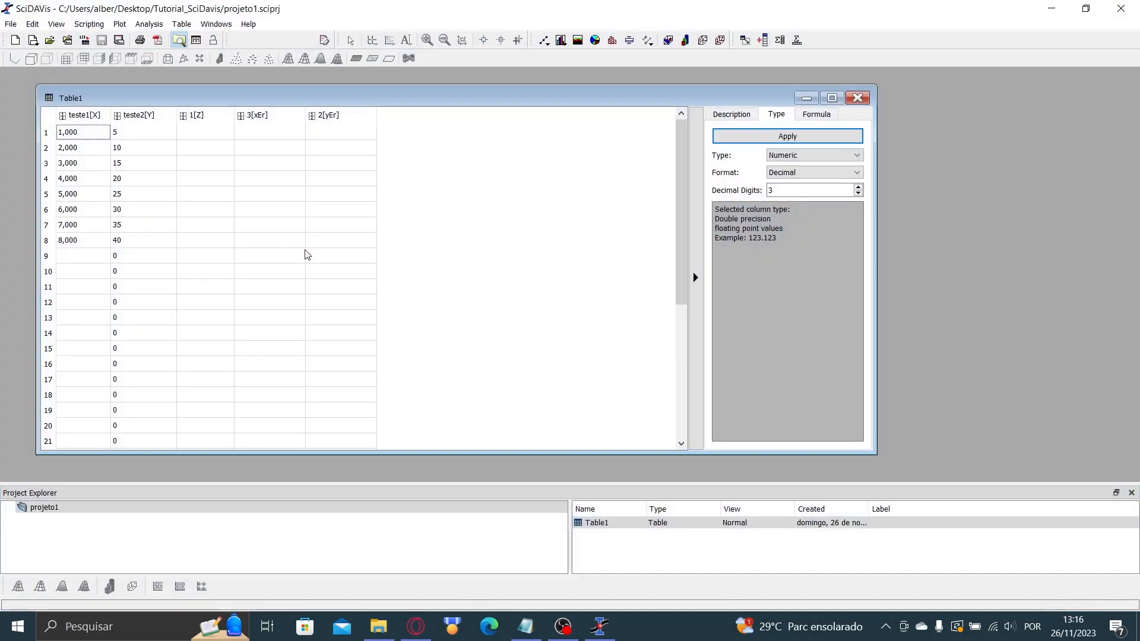
- Create a new matrix, move its window over Table1 and minimize the Table1 window
left_click(12, 24)
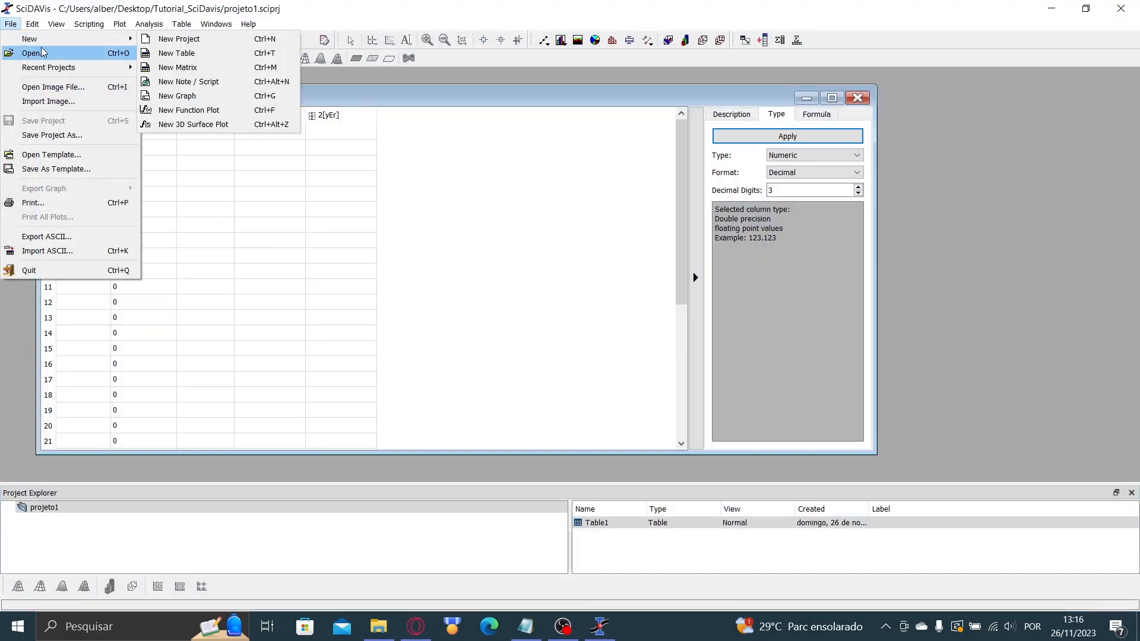
mouse_move(53, 45)
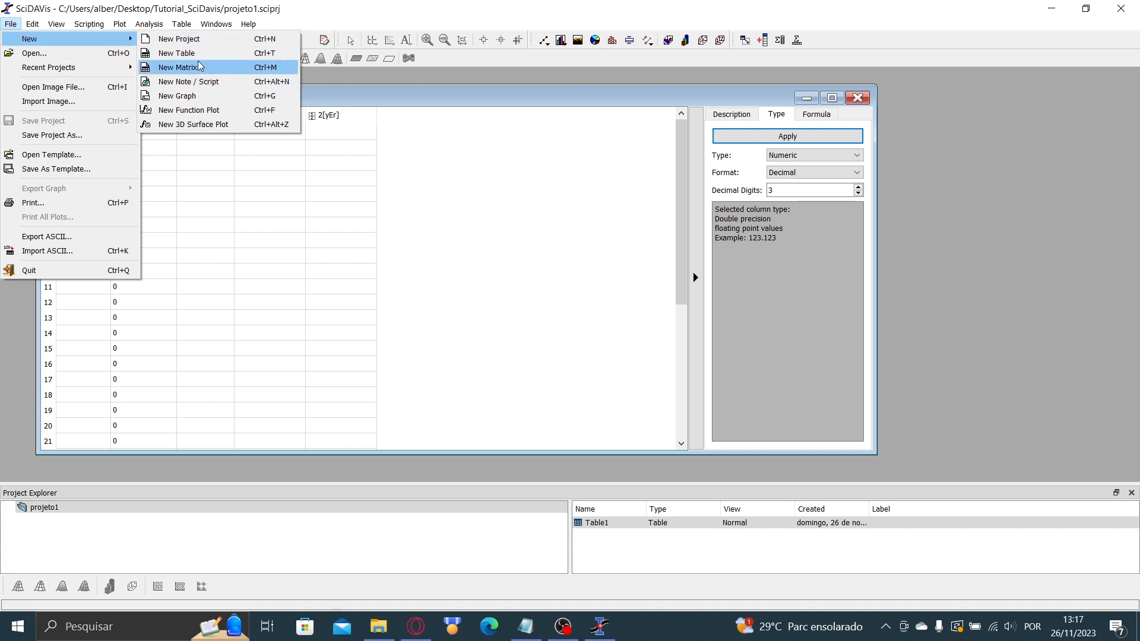
left_click(231, 69)
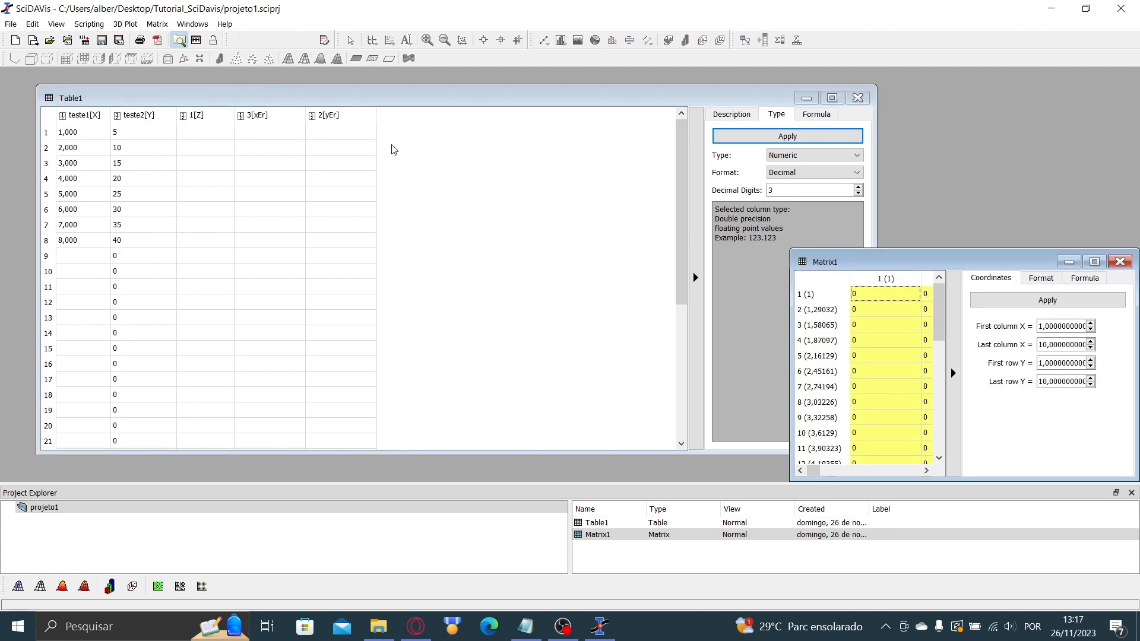
left_click_drag(878, 263, 318, 133)
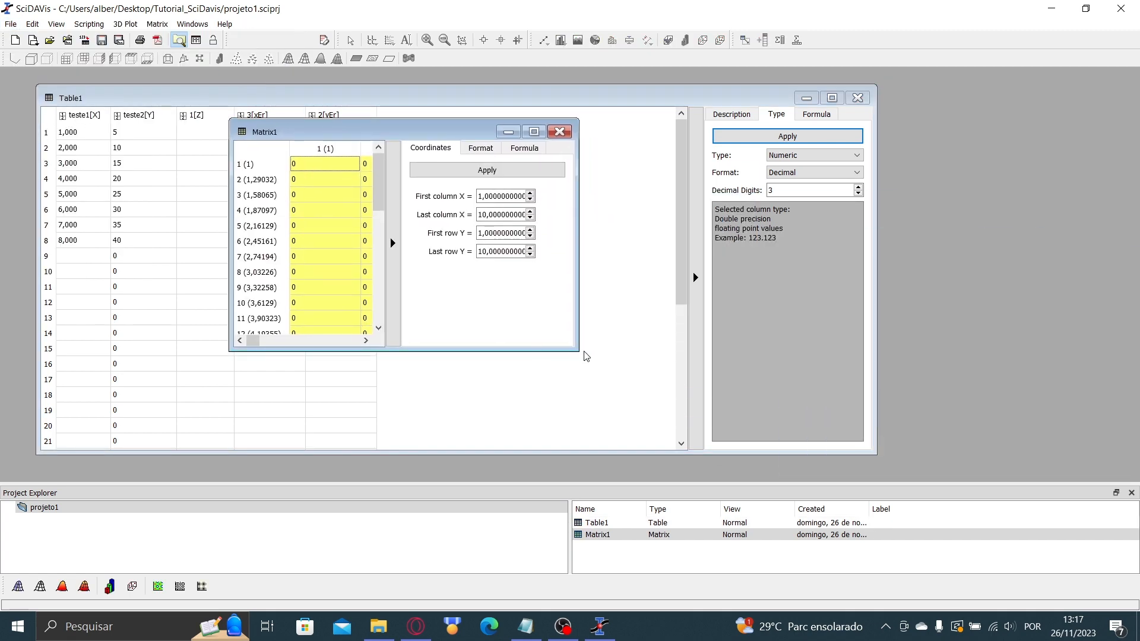
left_click(588, 356)
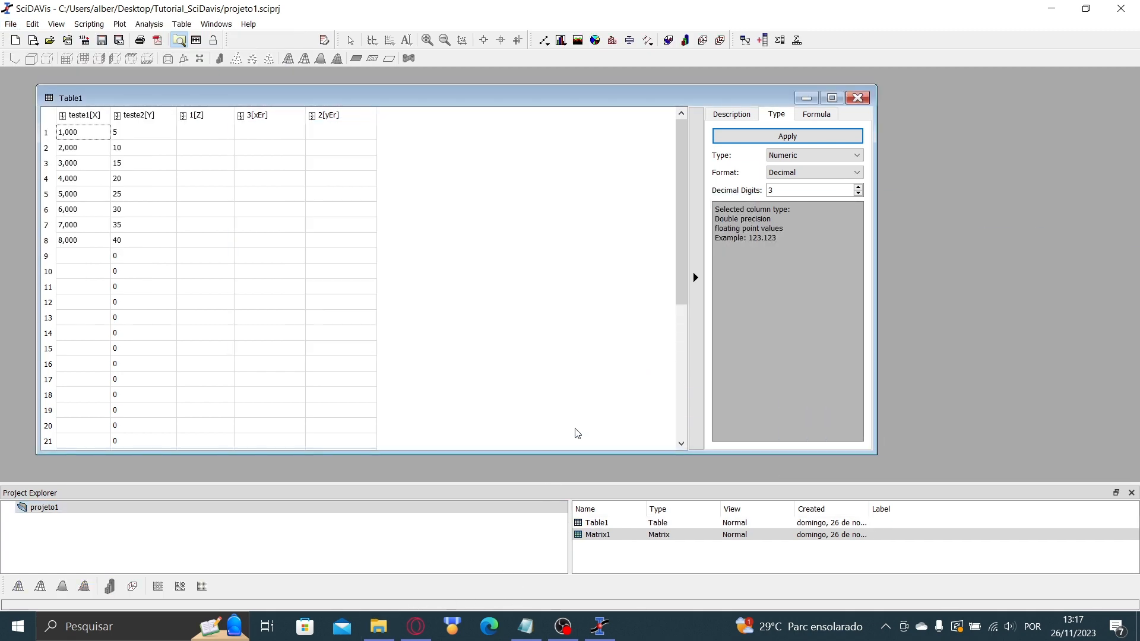
left_click(806, 98)
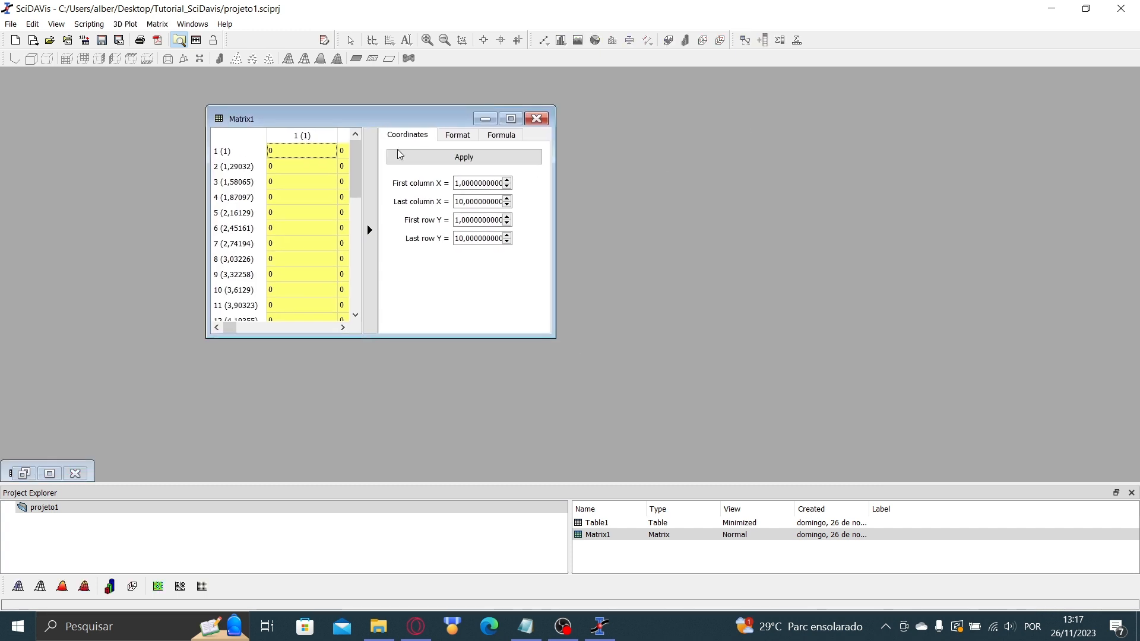
- Enlarge the Matrix1 window, hide its side controls and reposition it in the workspace
left_click_drag(555, 336, 819, 414)
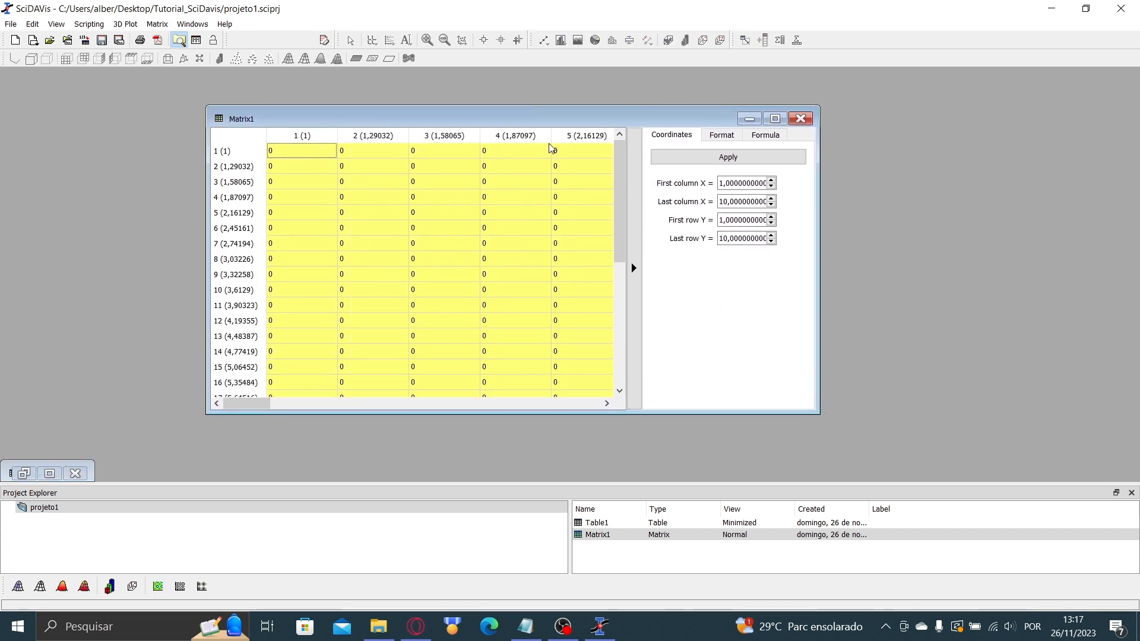
left_click(639, 193)
left_click_drag(503, 118, 440, 123)
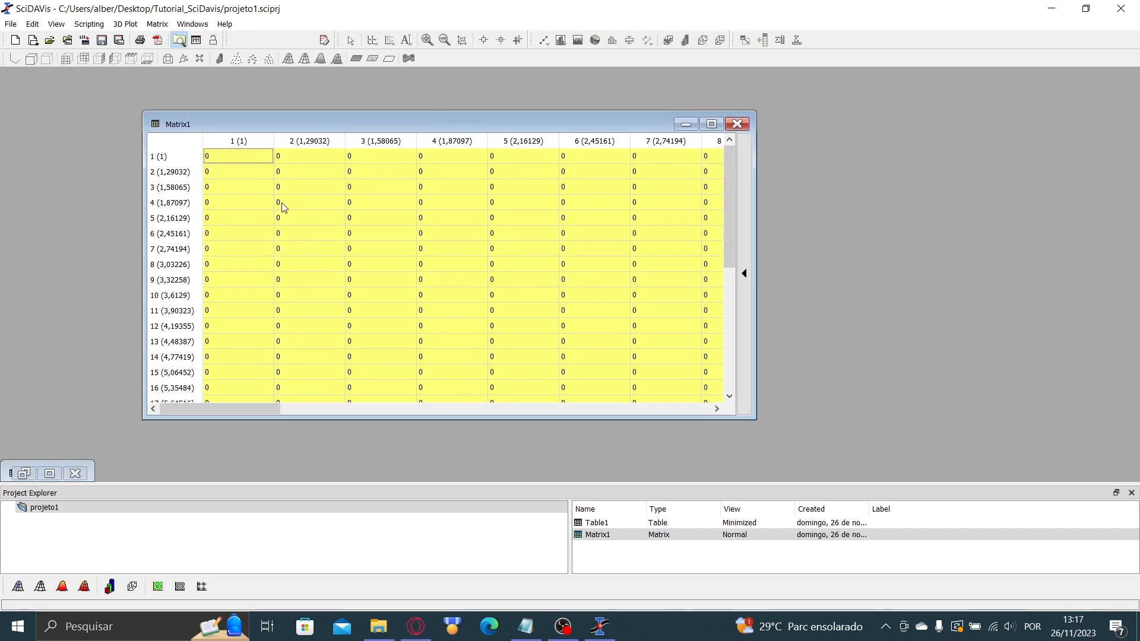
left_click(238, 166)
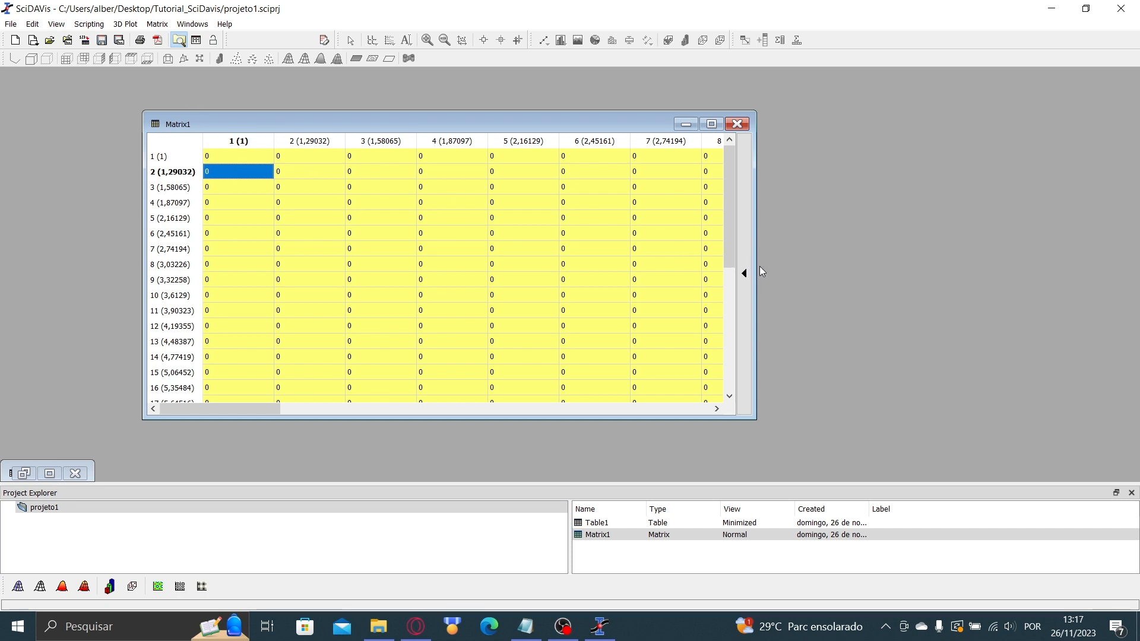
- Set the dimensions of Matrix1 to 5 columns and 5 rows
left_click(164, 26)
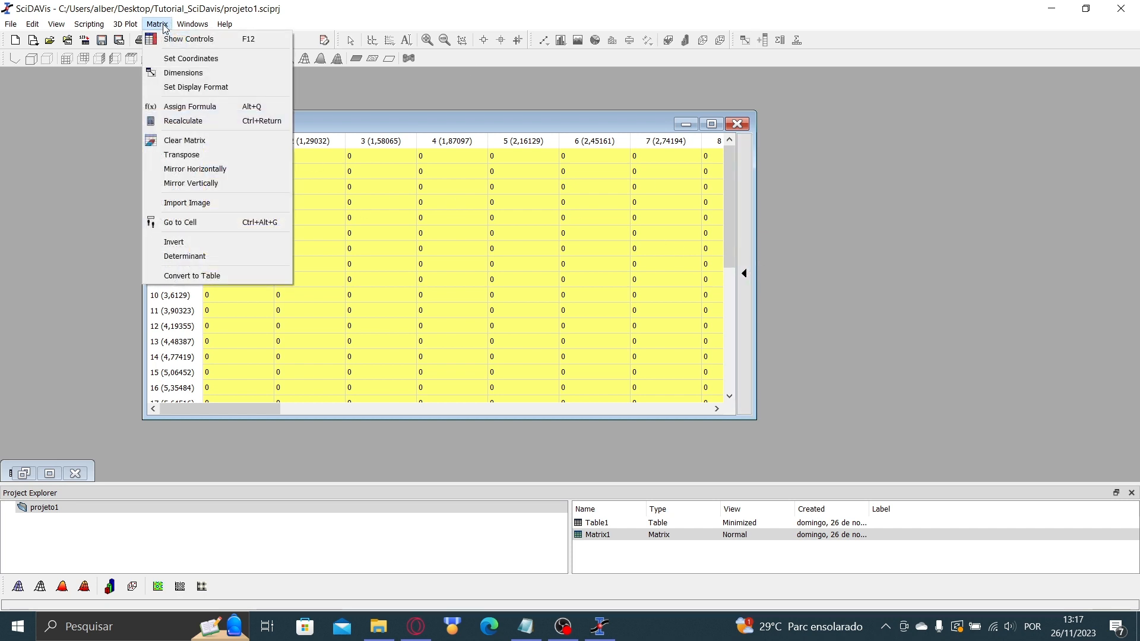
left_click(210, 74)
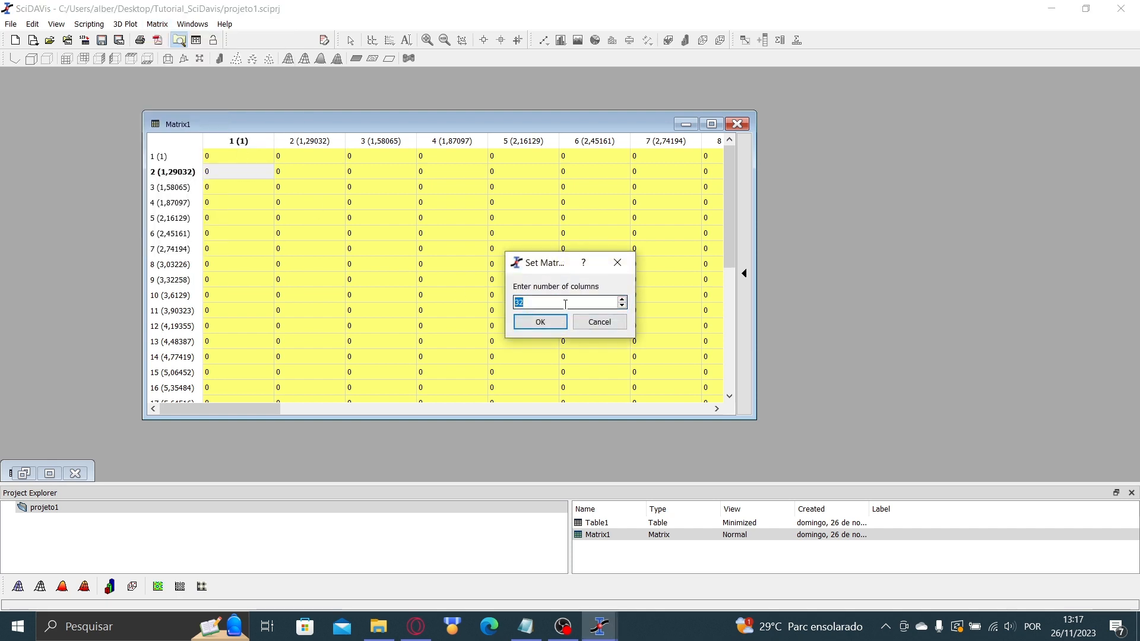
type("5")
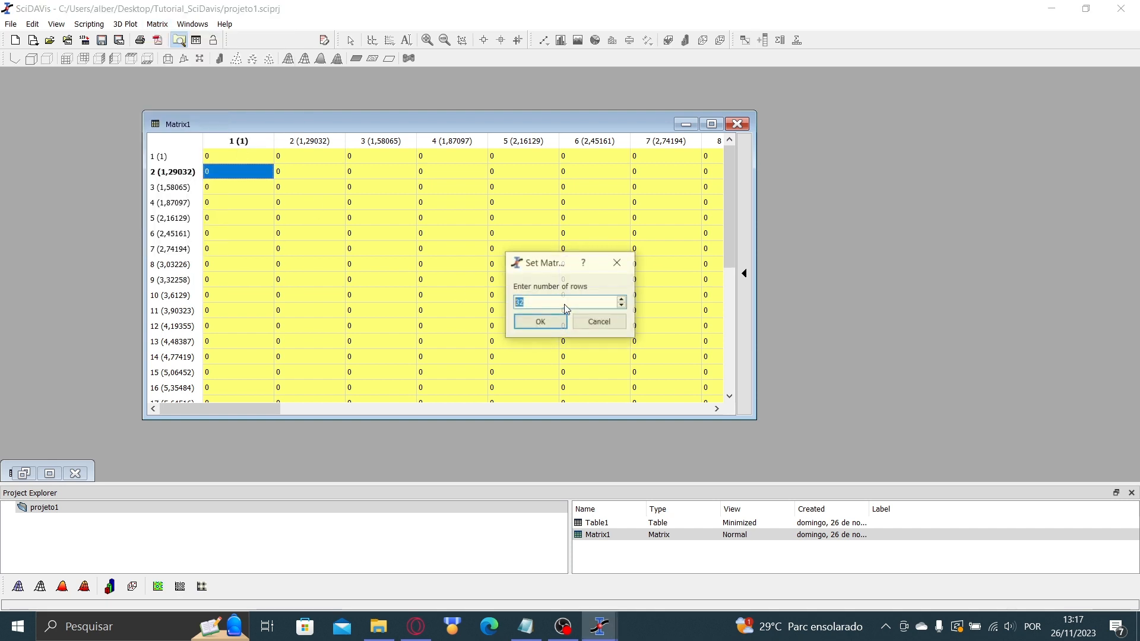
key("Return")
type("5")
key("Return")
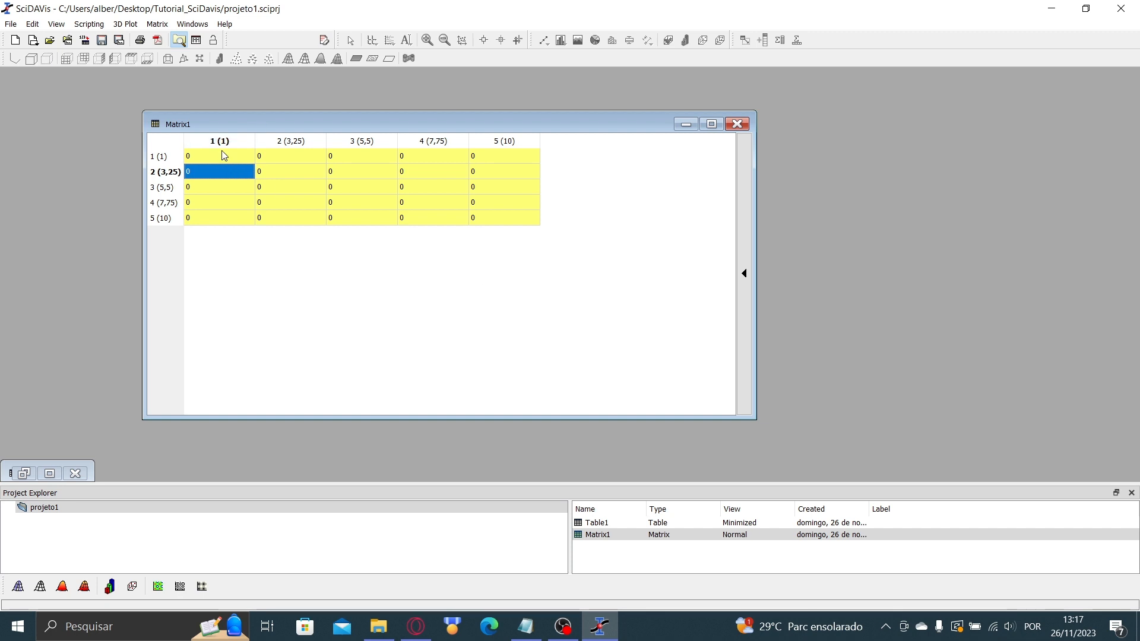
- Select all matrix cells, show the matrix controls and review the coordinates and format settings, ending in the formula editor
mouse_move(222, 152)
left_mouse_down()
mouse_move(471, 194)
mouse_move(480, 208)
mouse_move(203, 161)
left_mouse_up()
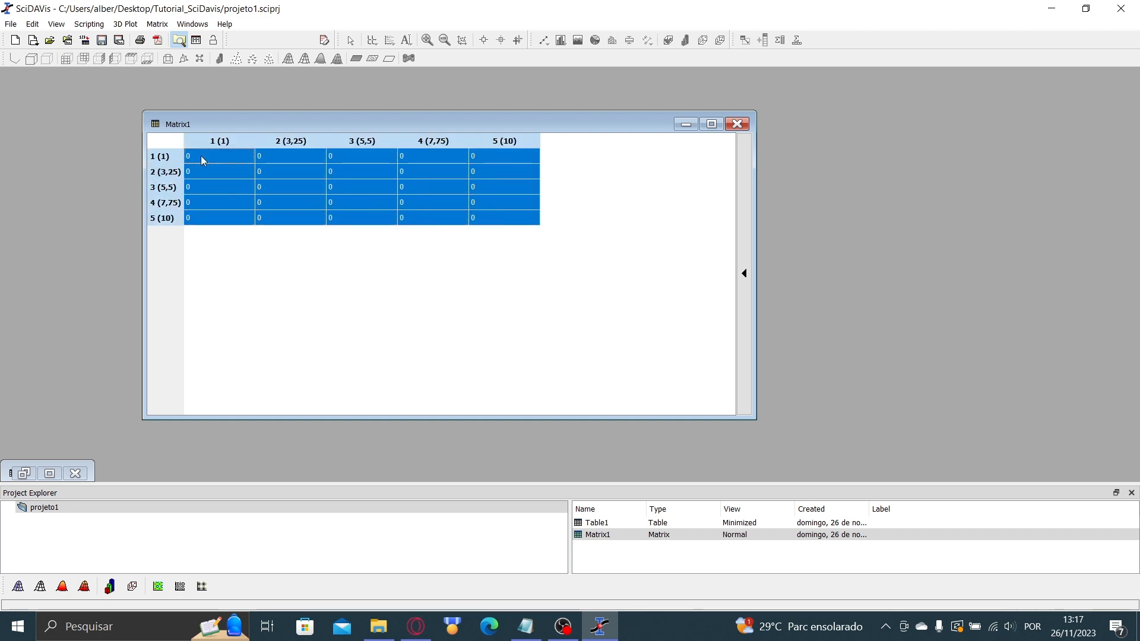
left_click(743, 275)
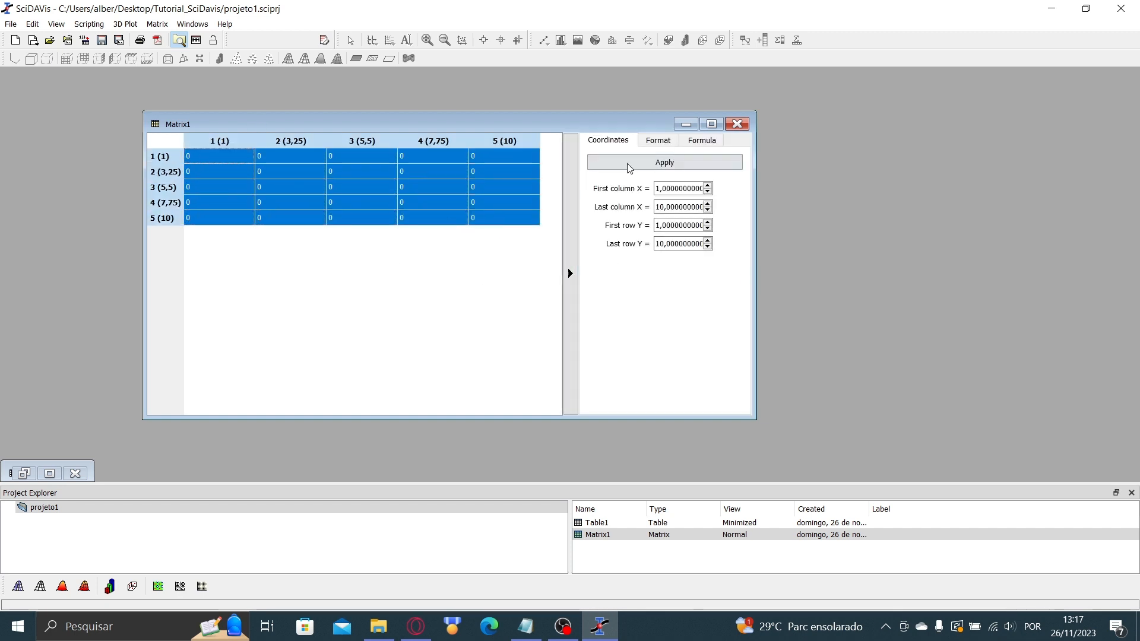
left_click(659, 140)
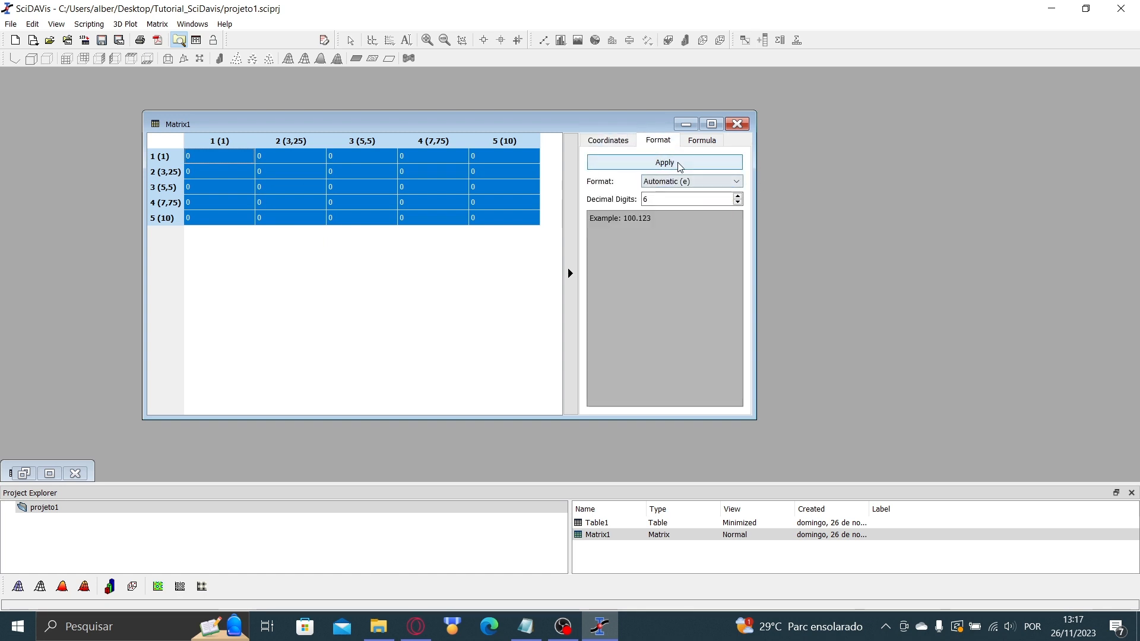
left_click(704, 142)
left_click(665, 221)
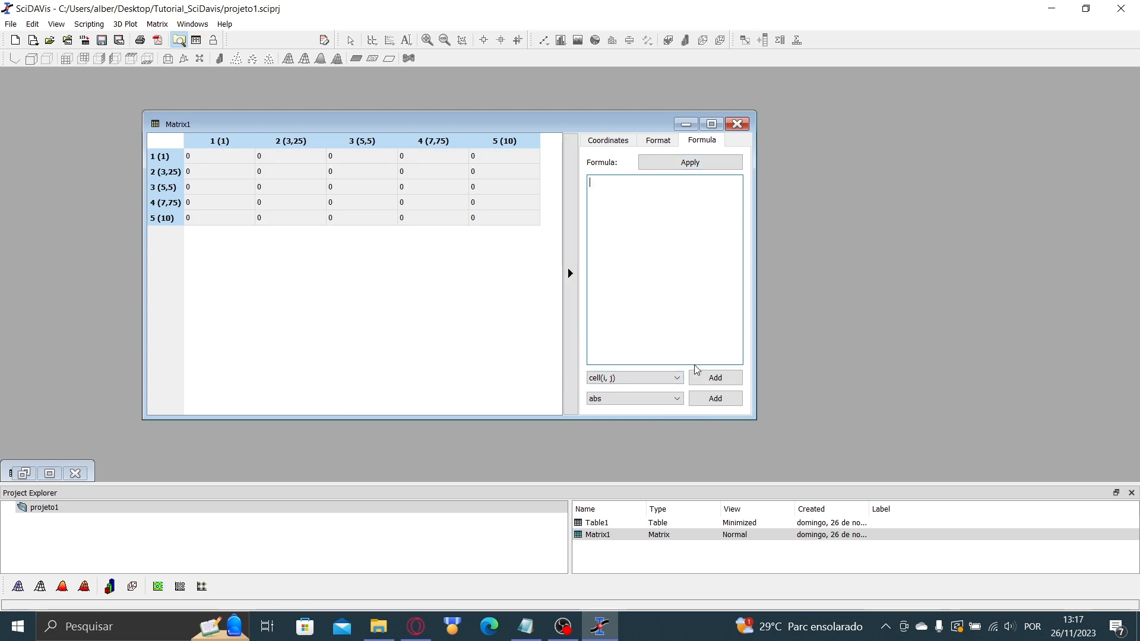
- Examine the cell reference options offered for matrix formulas
left_click(623, 381)
left_click(611, 380)
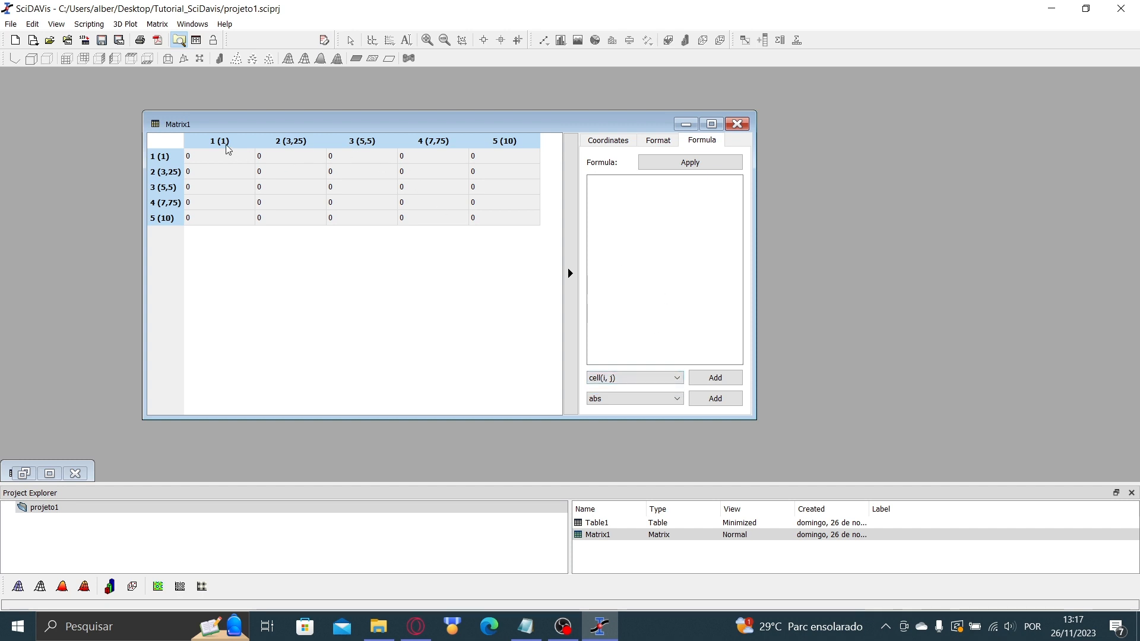
left_click(600, 378)
left_click(598, 379)
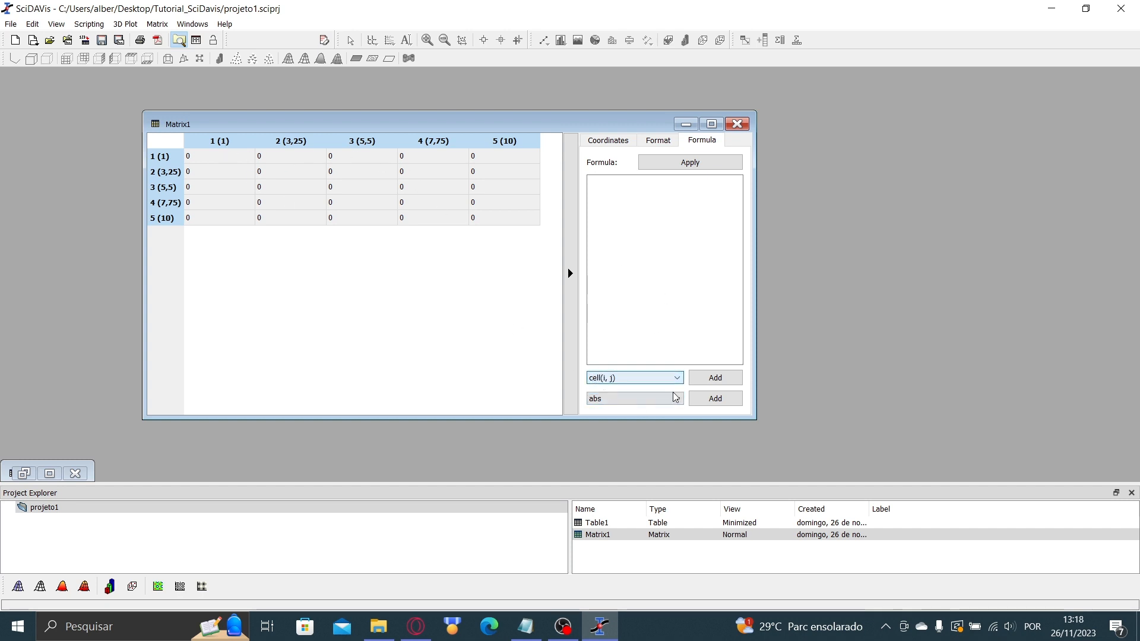
left_click(248, 157)
left_click(628, 379)
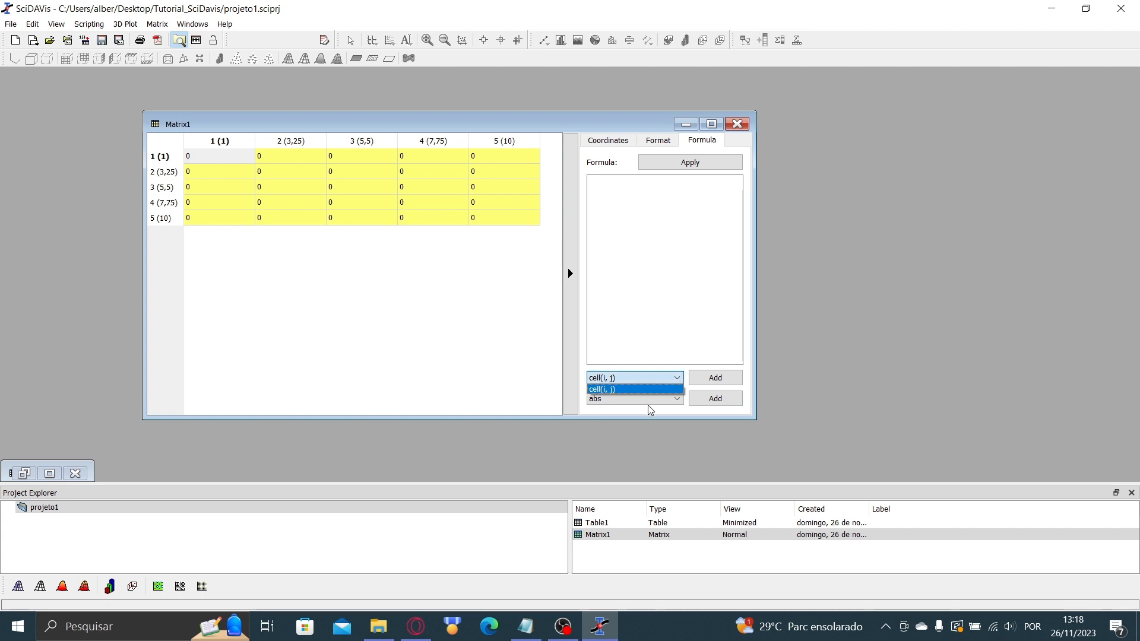
left_click(646, 349)
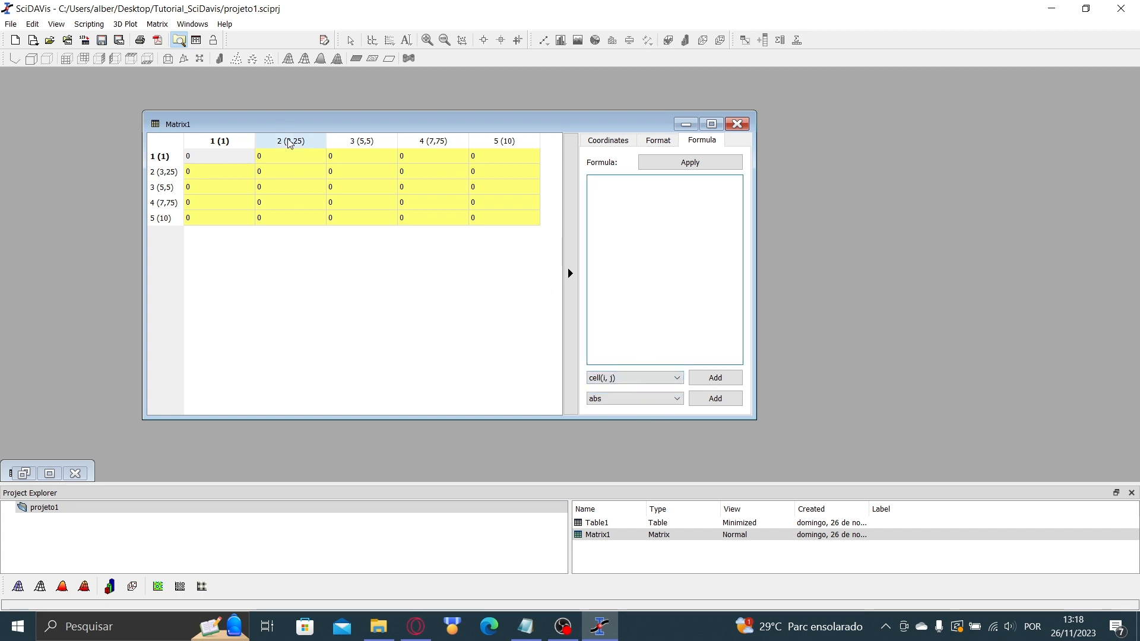
- Enter the values 1, 2, 3, 4 and 5 down the first column of Matrix1
left_click(229, 155)
type("1")
key("Return")
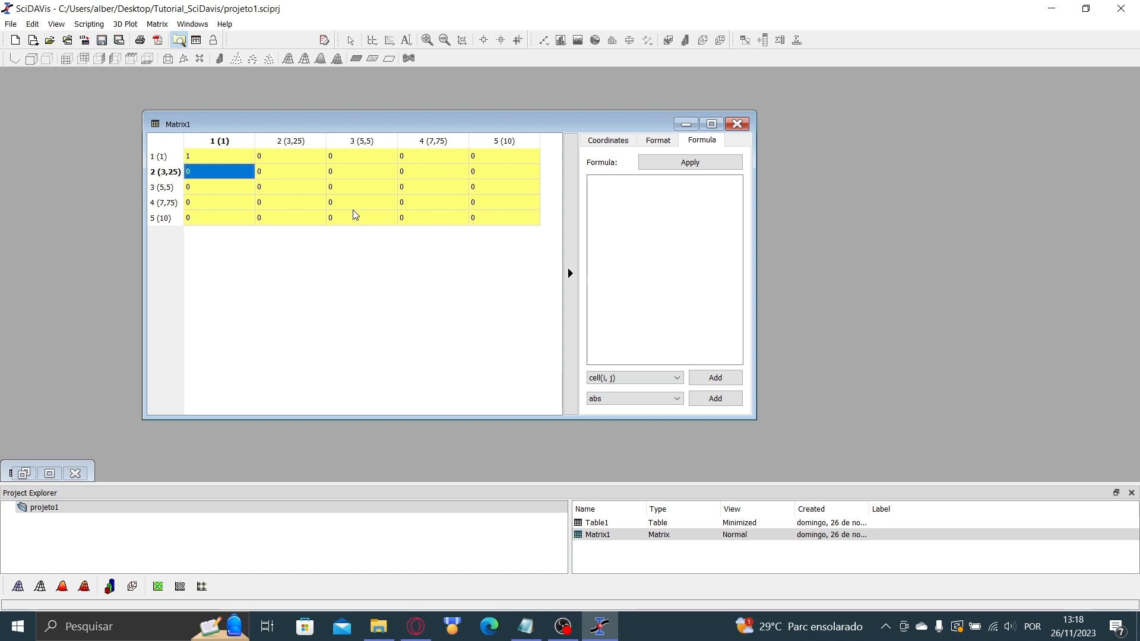
type("2")
key("Return")
type("3")
key("Return")
type("4")
key("Return")
type("5")
key("Return")
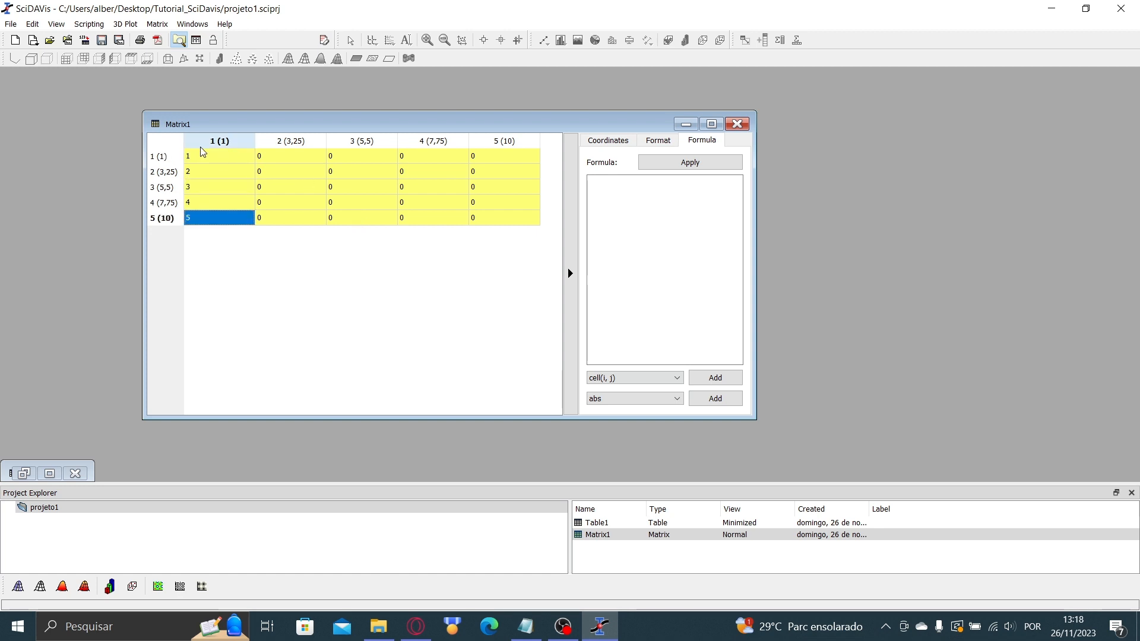
- Apply the formula cell(i, 1)*2 to all five cells of the matrix's second column and check the results against the first column
left_click(244, 156)
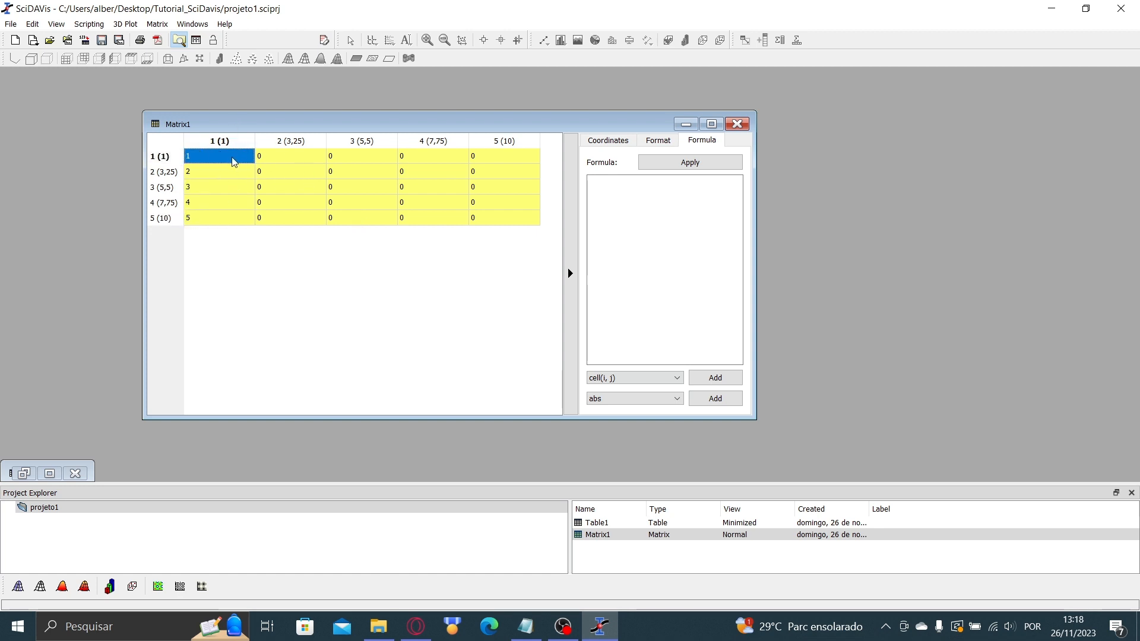
left_click(291, 158)
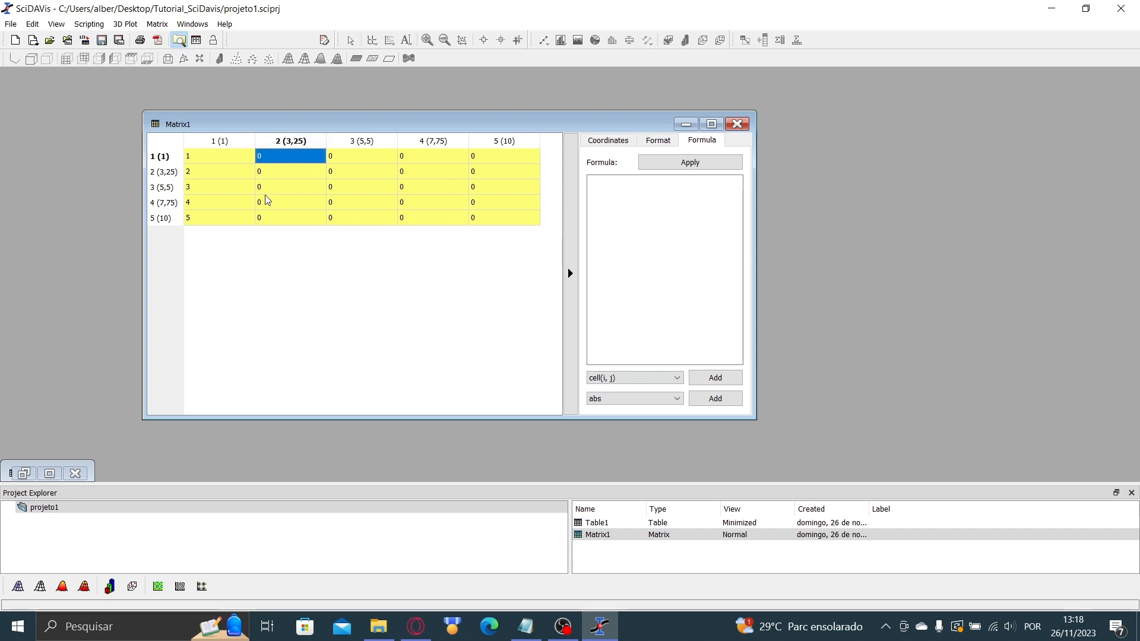
left_click(671, 206)
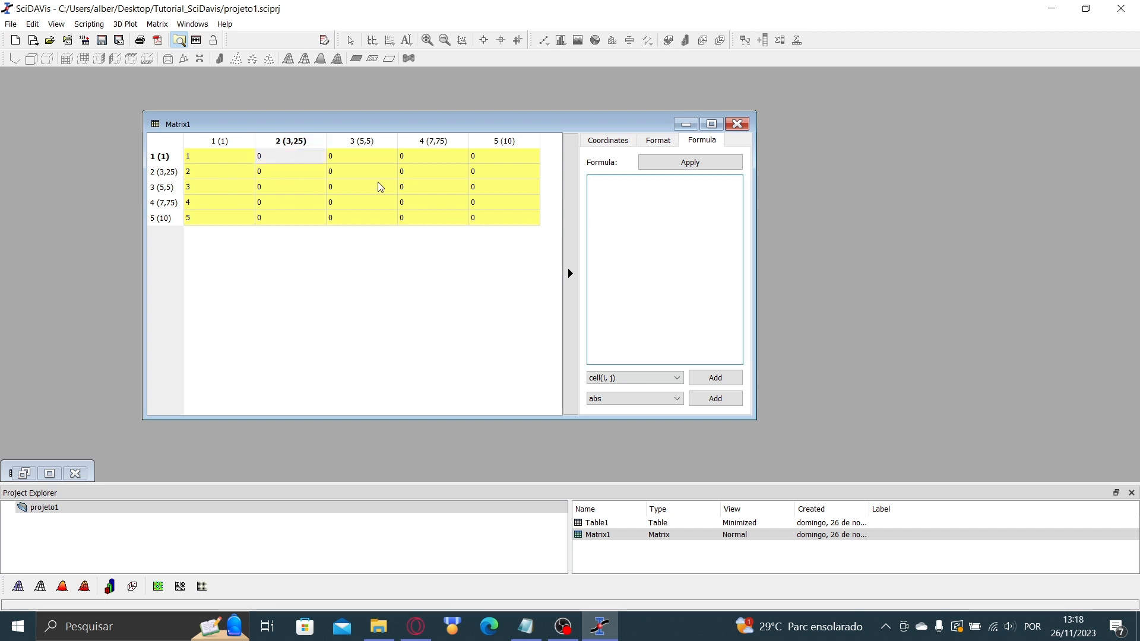
left_click(309, 158)
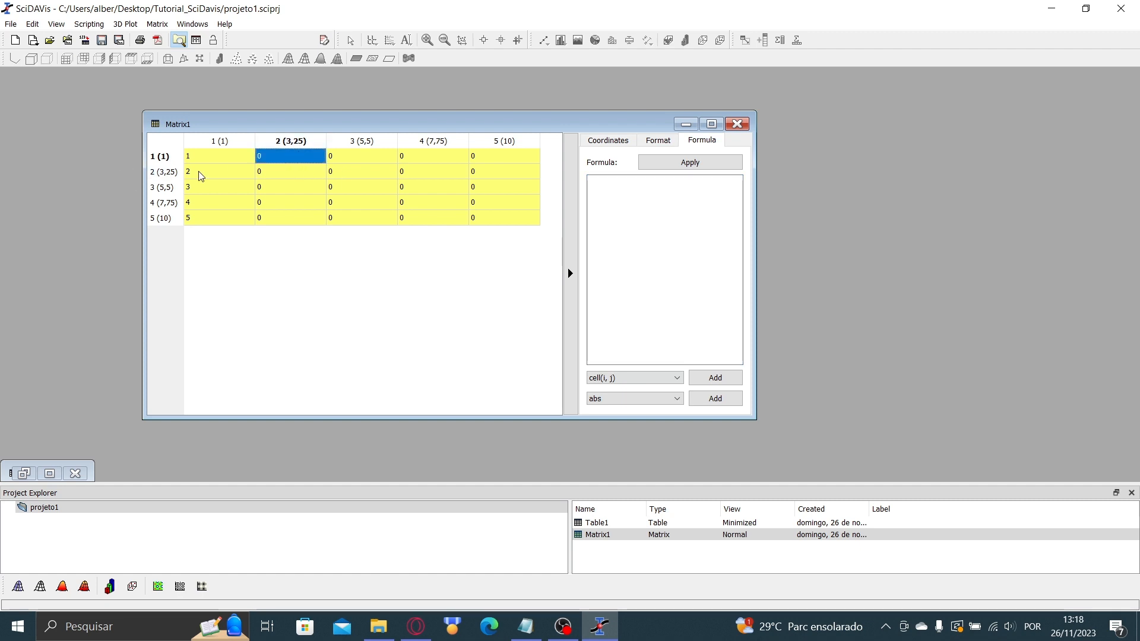
left_click_drag(200, 156, 216, 229)
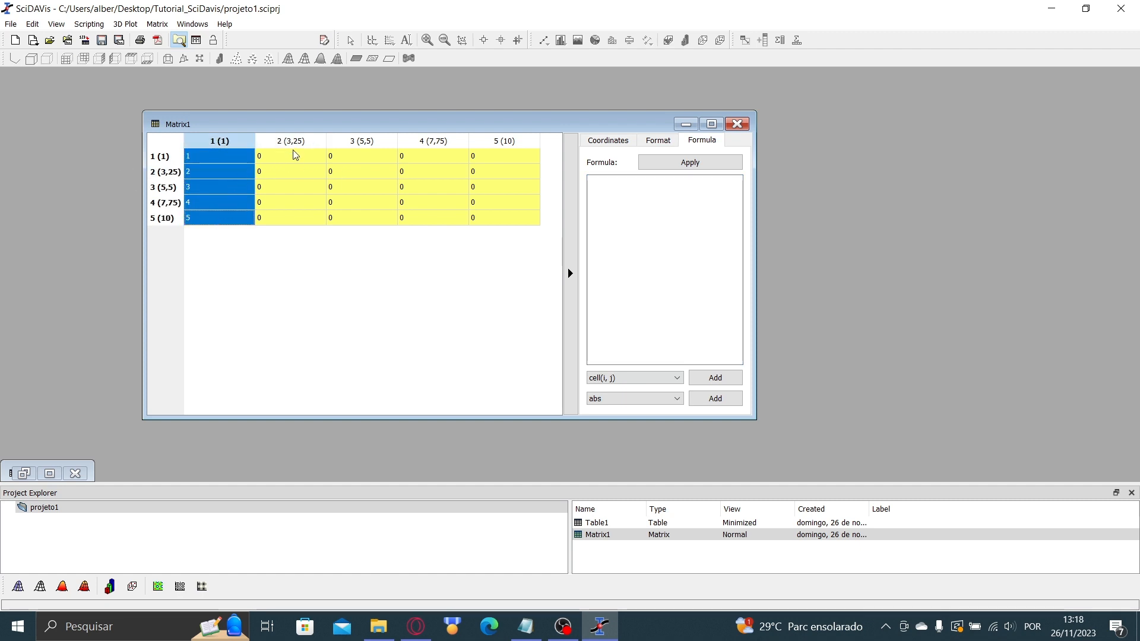
left_click_drag(292, 159, 294, 221)
left_click(678, 250)
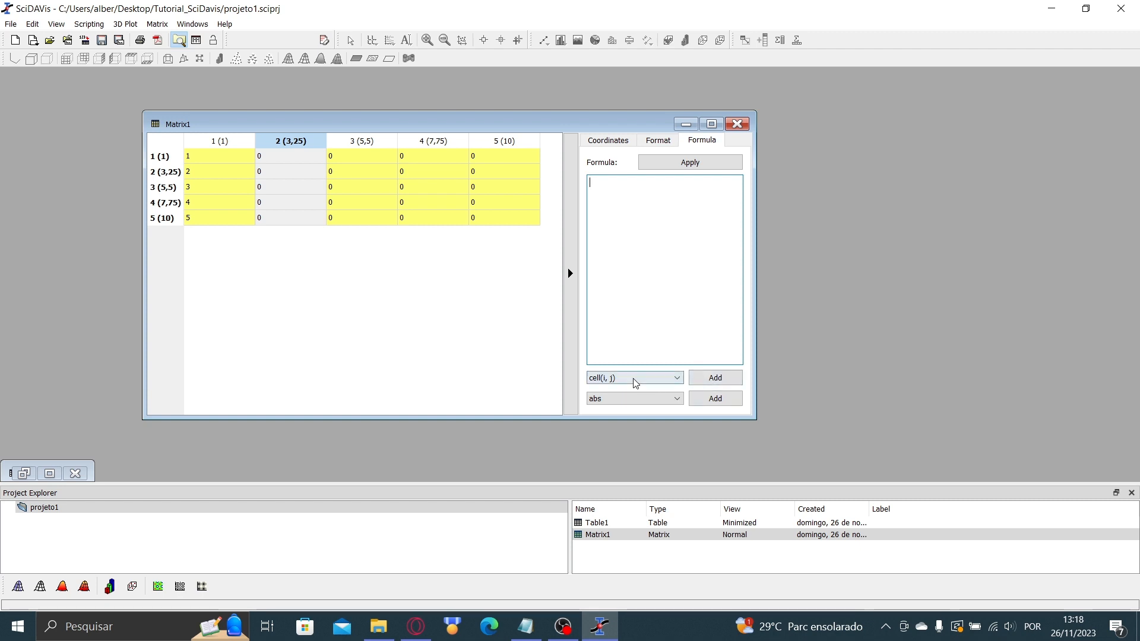
left_click(716, 377)
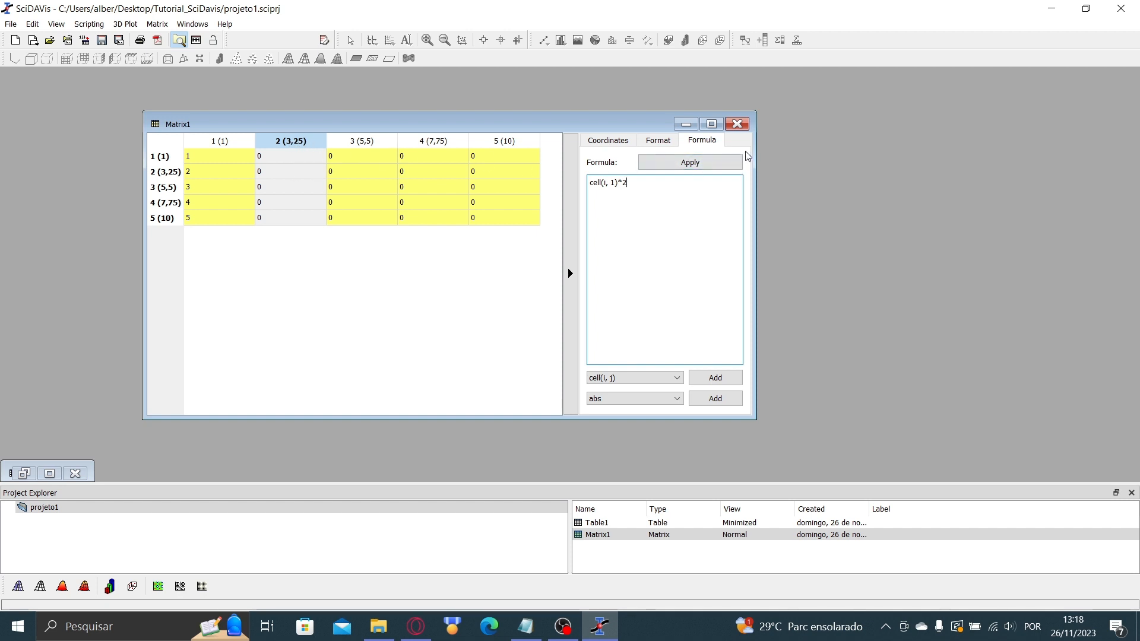
left_click(720, 163)
left_click(284, 158)
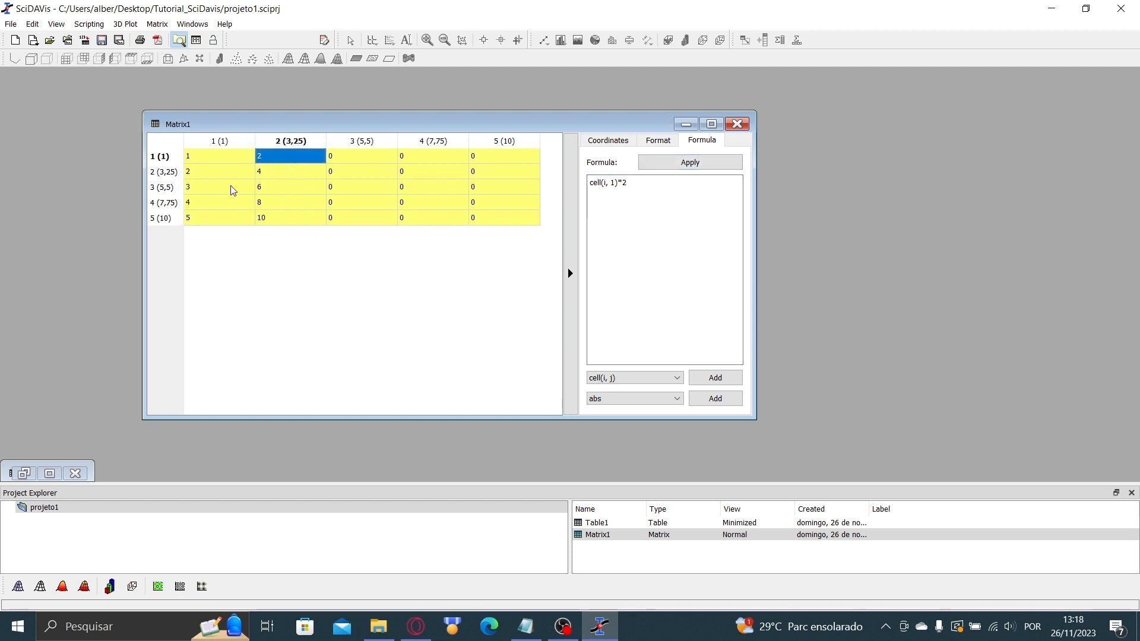
left_click(194, 157)
left_click(300, 157)
left_click(294, 171)
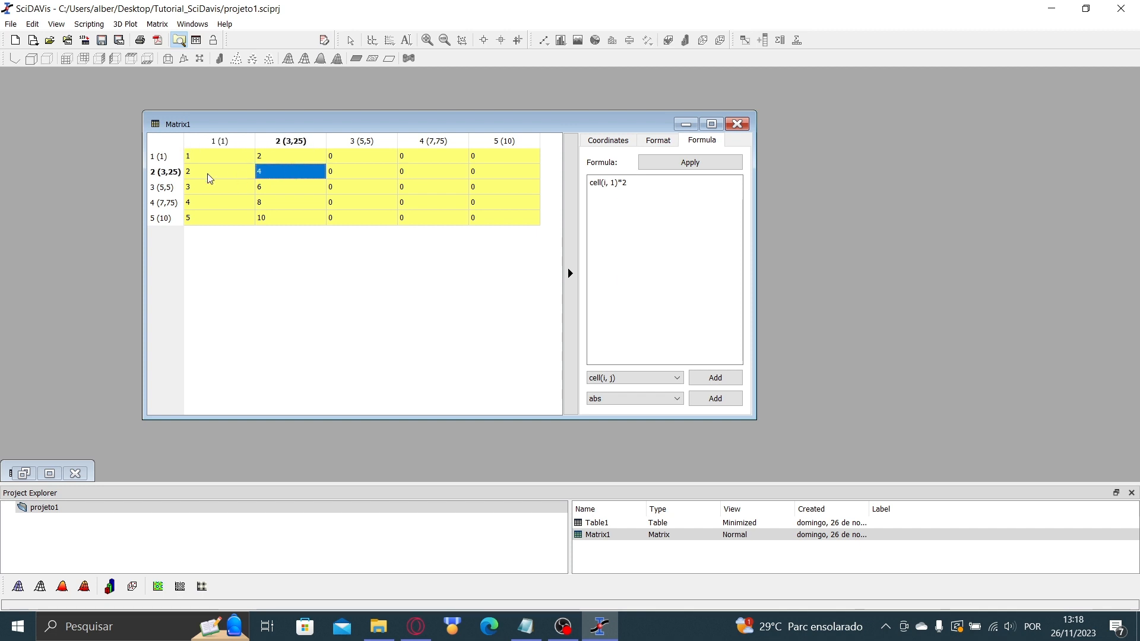
- Check the second-column cells against the first column and review the matrix's coordinates, format and formula settings
left_click(207, 174)
left_click(301, 189)
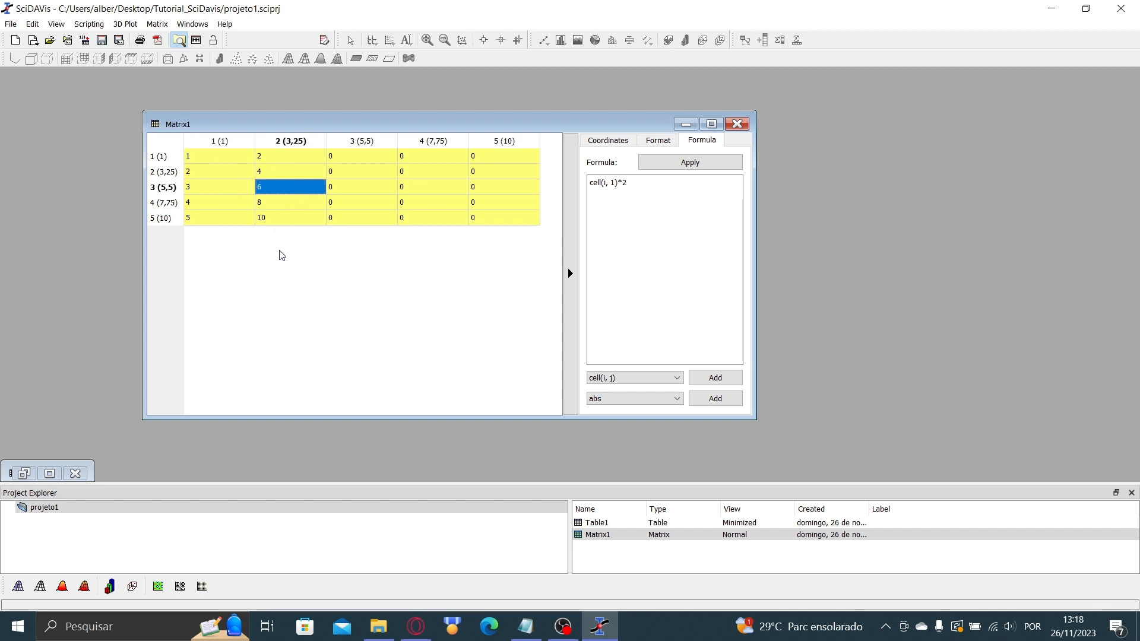
left_click(610, 141)
left_click(657, 141)
left_click(702, 141)
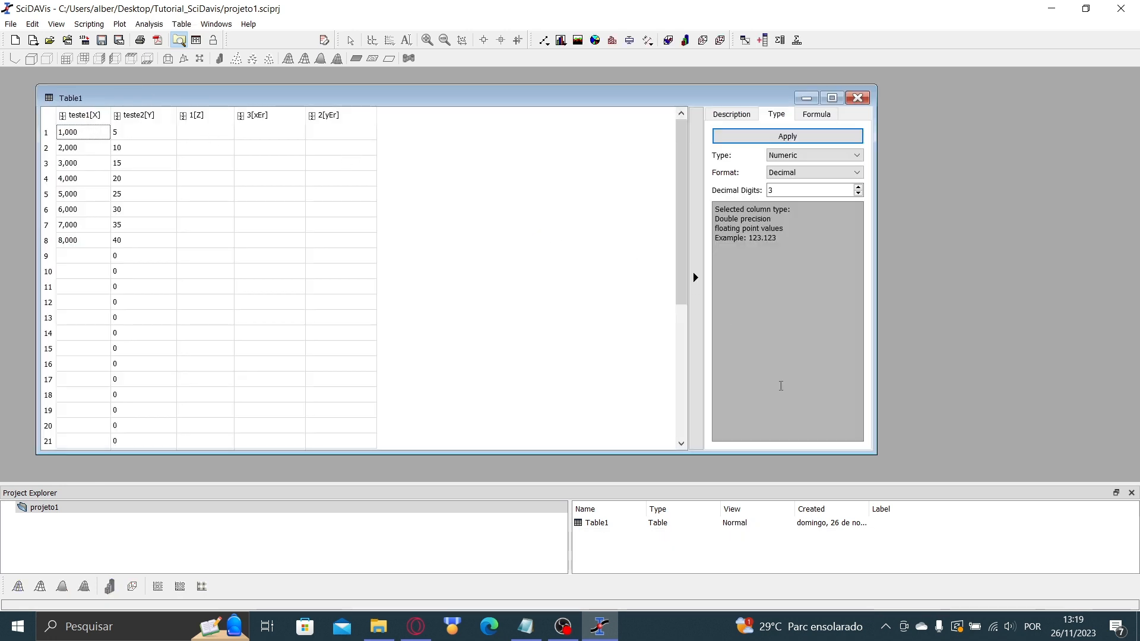
- Minimize and restore the Table1 window, and hide it and reopen it from the project explorer
left_click(806, 101)
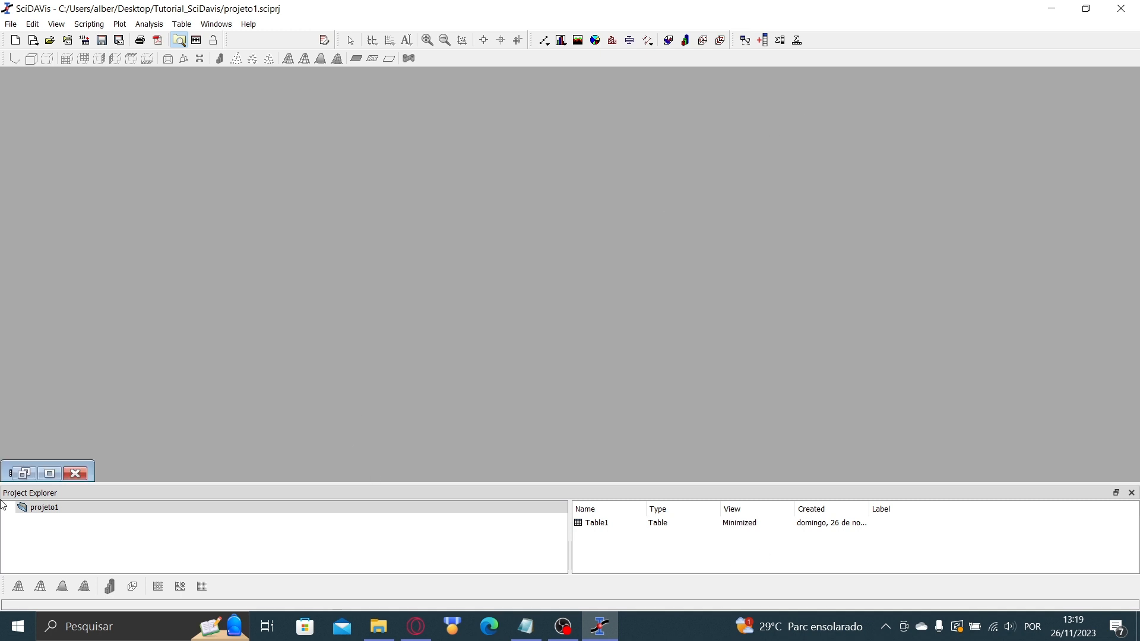
double_click(23, 475)
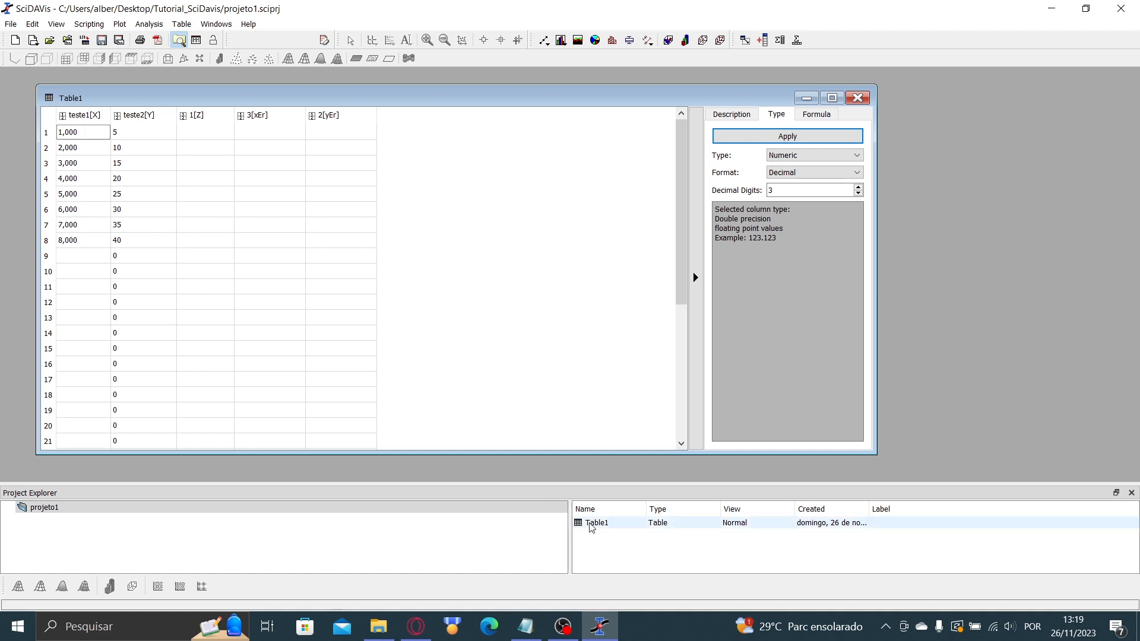
right_click(689, 525)
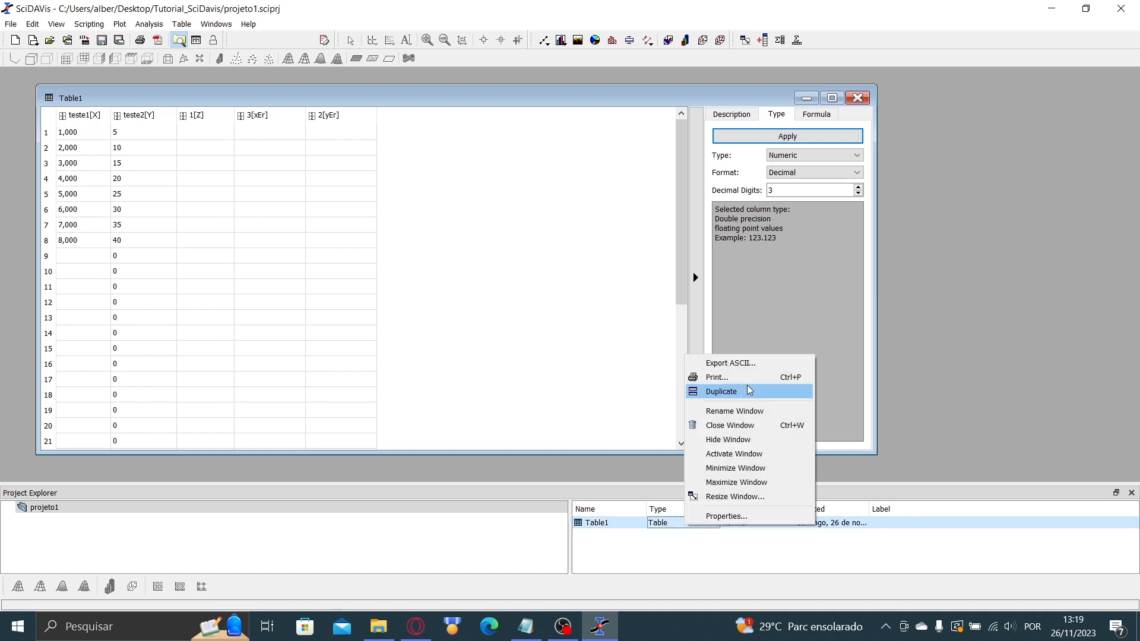
left_click(746, 443)
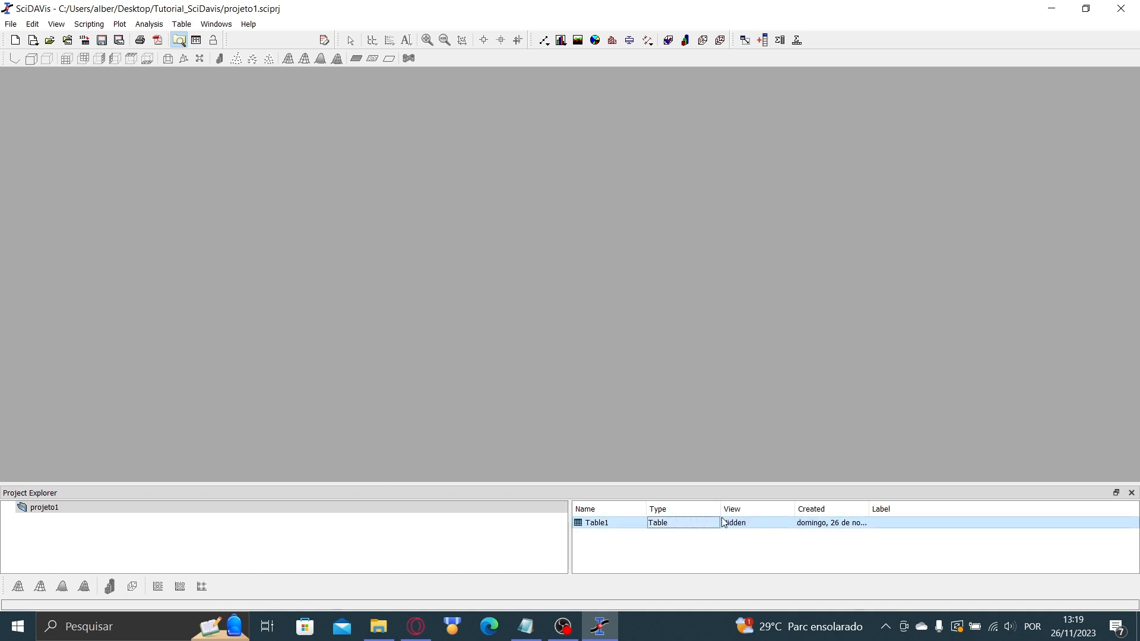
right_click(724, 524)
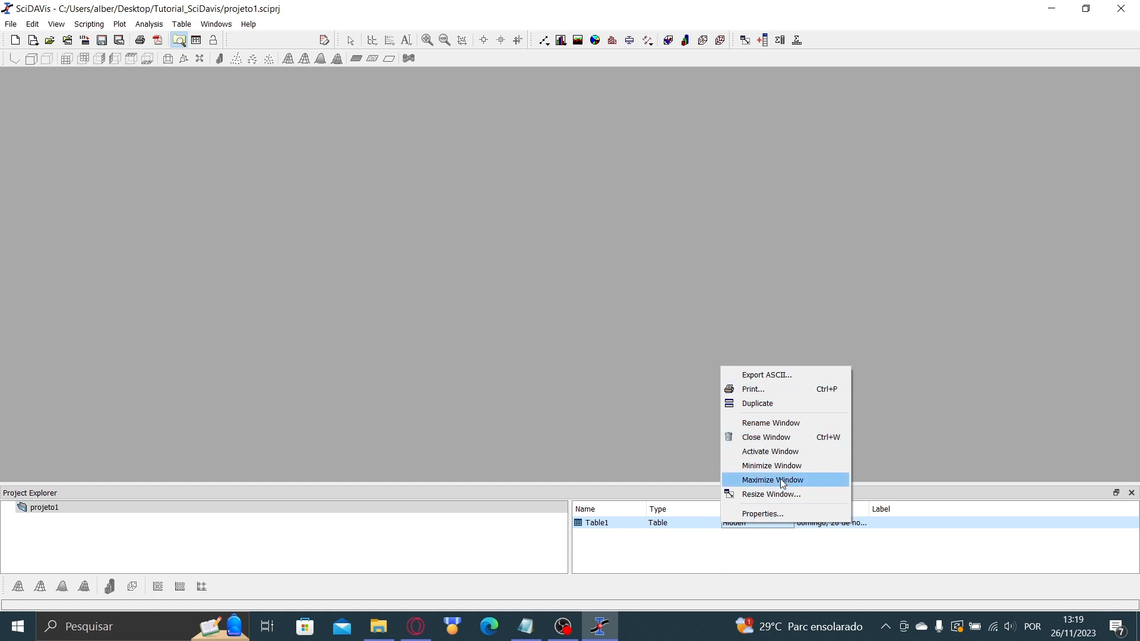
left_click(746, 539)
double_click(746, 526)
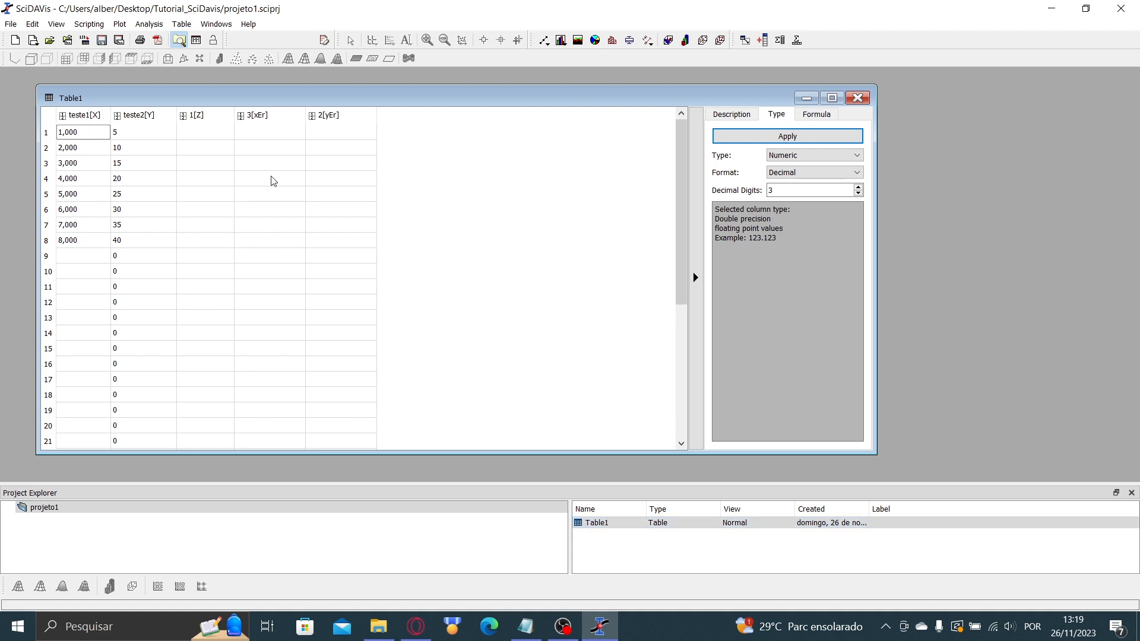
- Create a new note and move its window over Table1
left_click(17, 28)
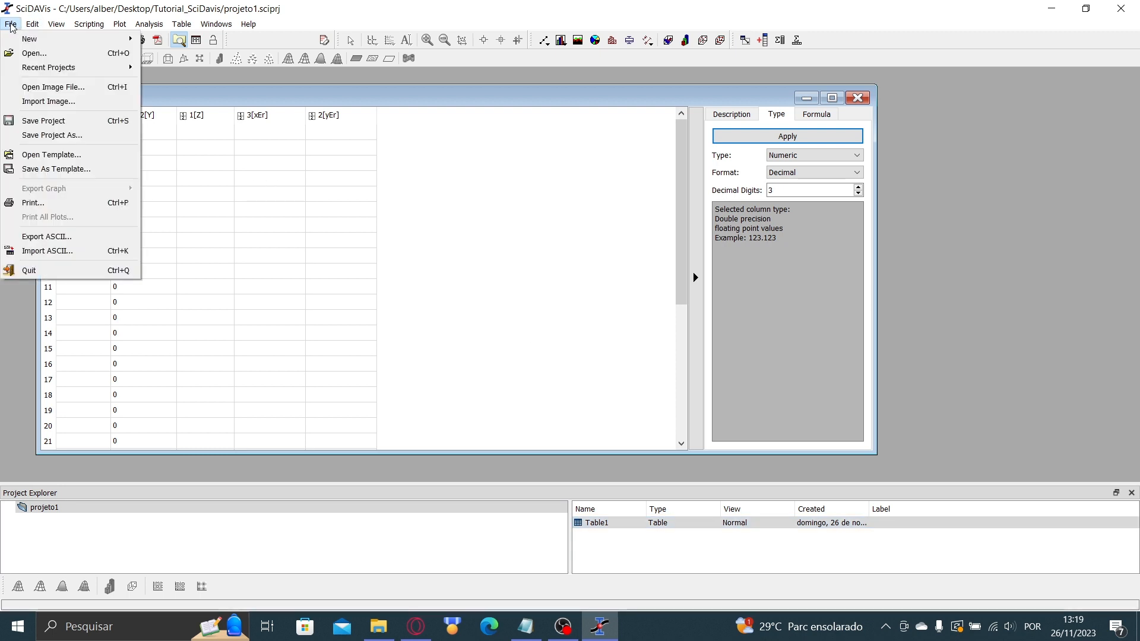
mouse_move(101, 39)
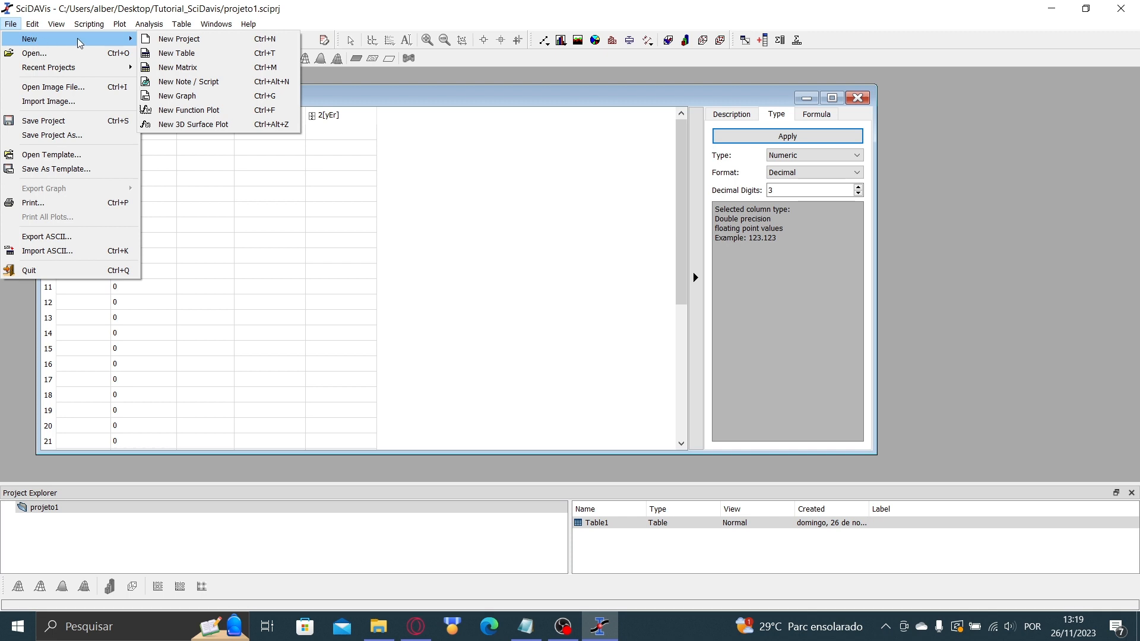
left_click(202, 81)
left_click_drag(921, 373, 368, 202)
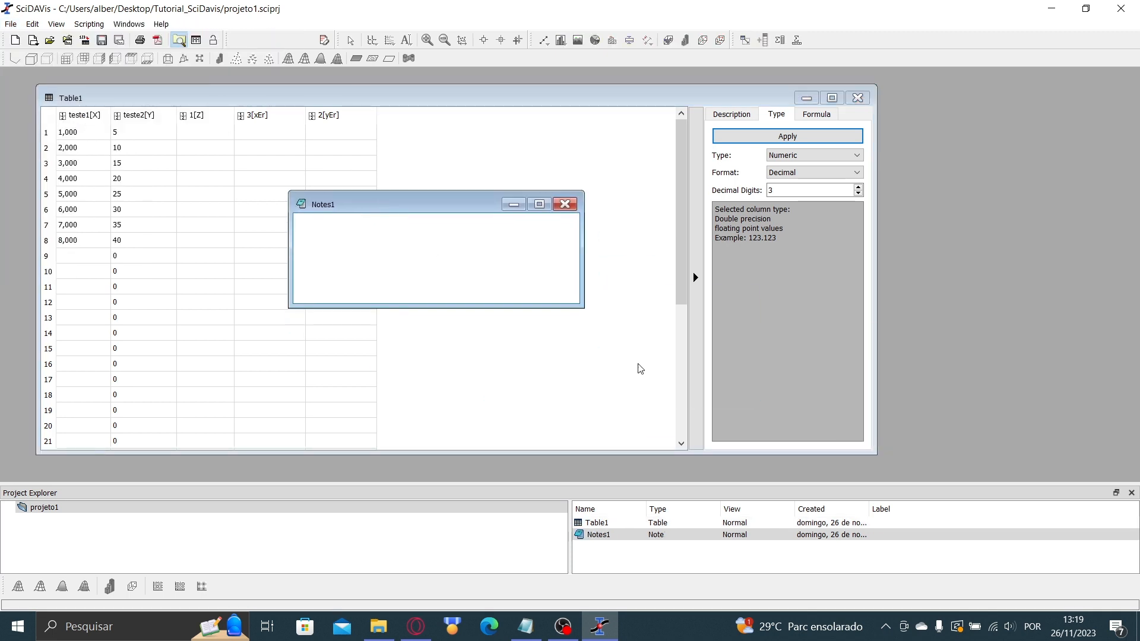
left_click(32, 24)
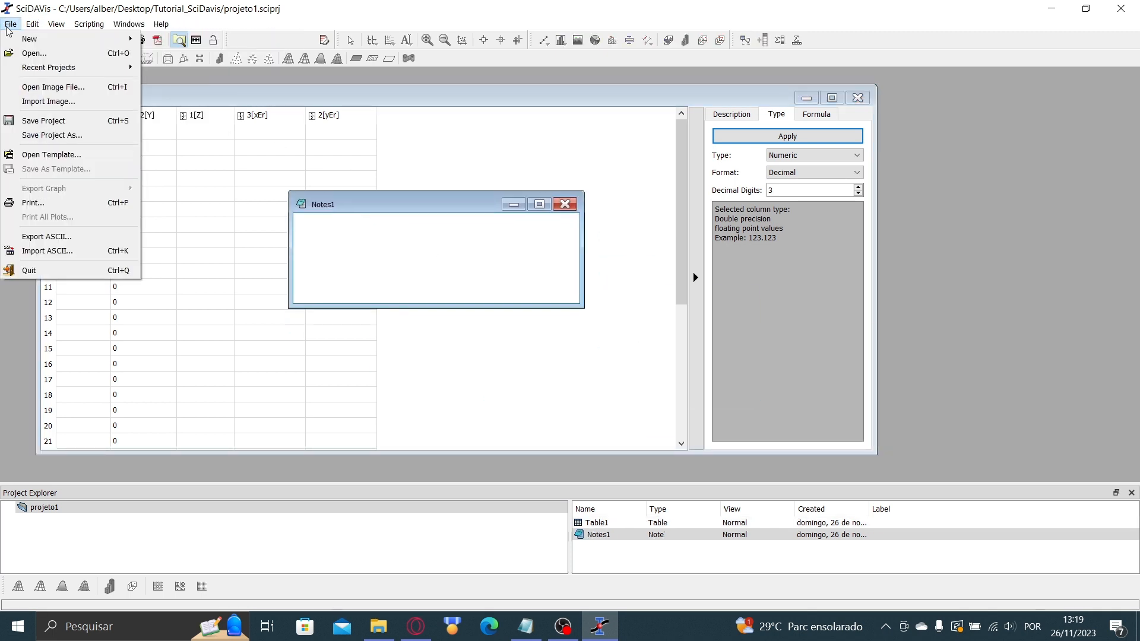
mouse_move(76, 44)
left_click(463, 216)
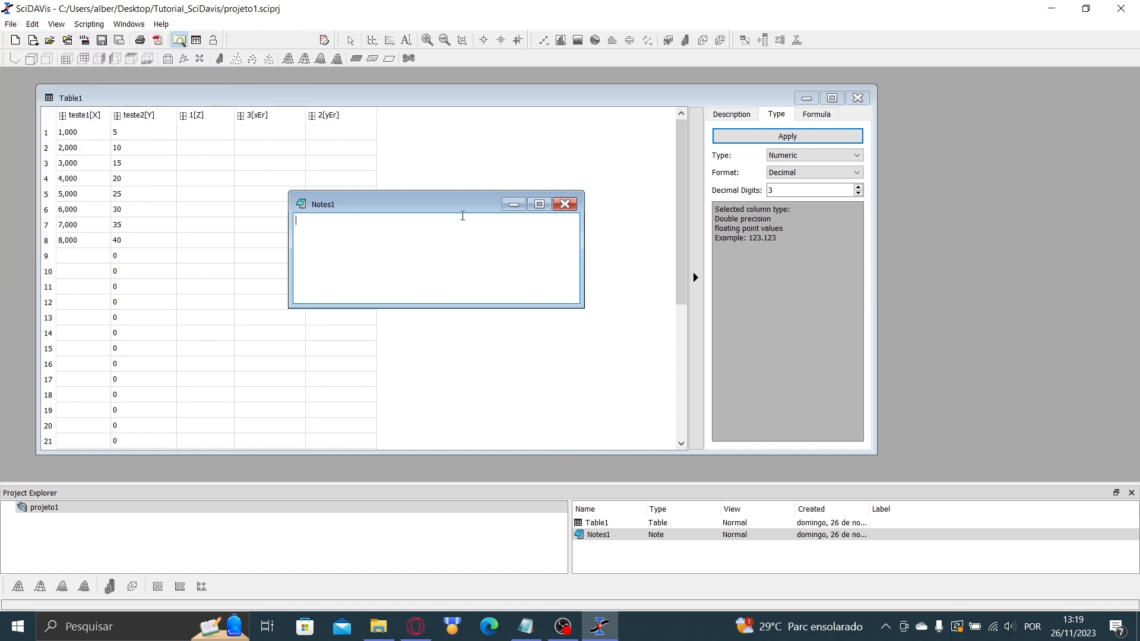
- Minimize the Table1 window and make the note window taller
left_click(588, 313)
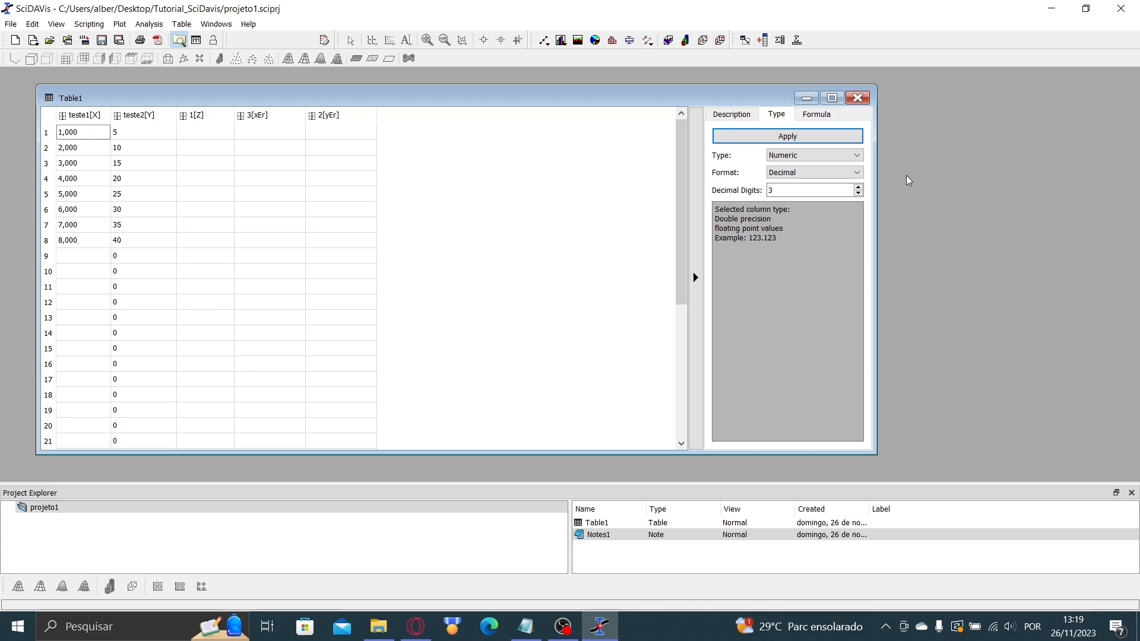
left_click(806, 99)
left_click_drag(349, 199, 297, 165)
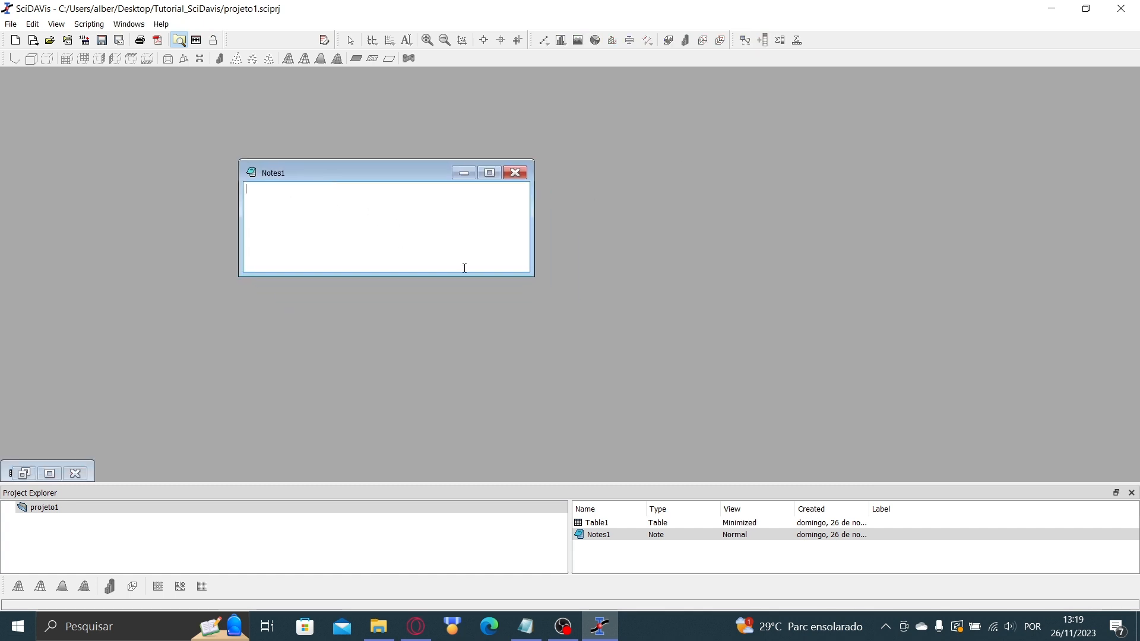
left_click_drag(537, 276, 515, 383)
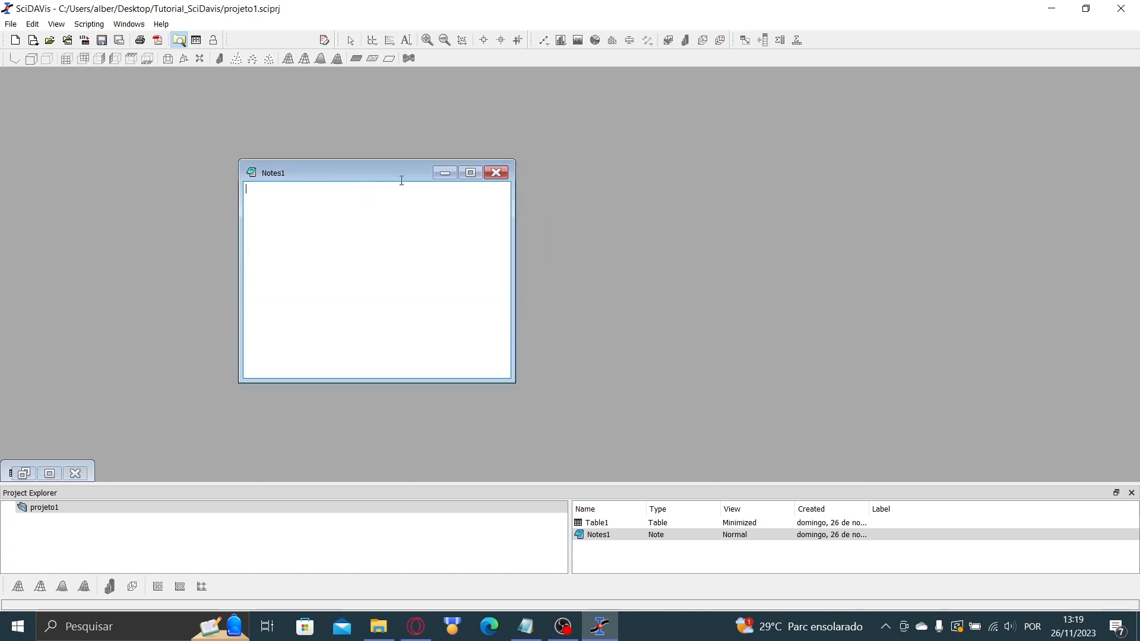
- Write the lines a=2, b=3 and c=sqrt(a+b) in the note, keeping its window near the middle of the workspace
left_click_drag(358, 173, 446, 159)
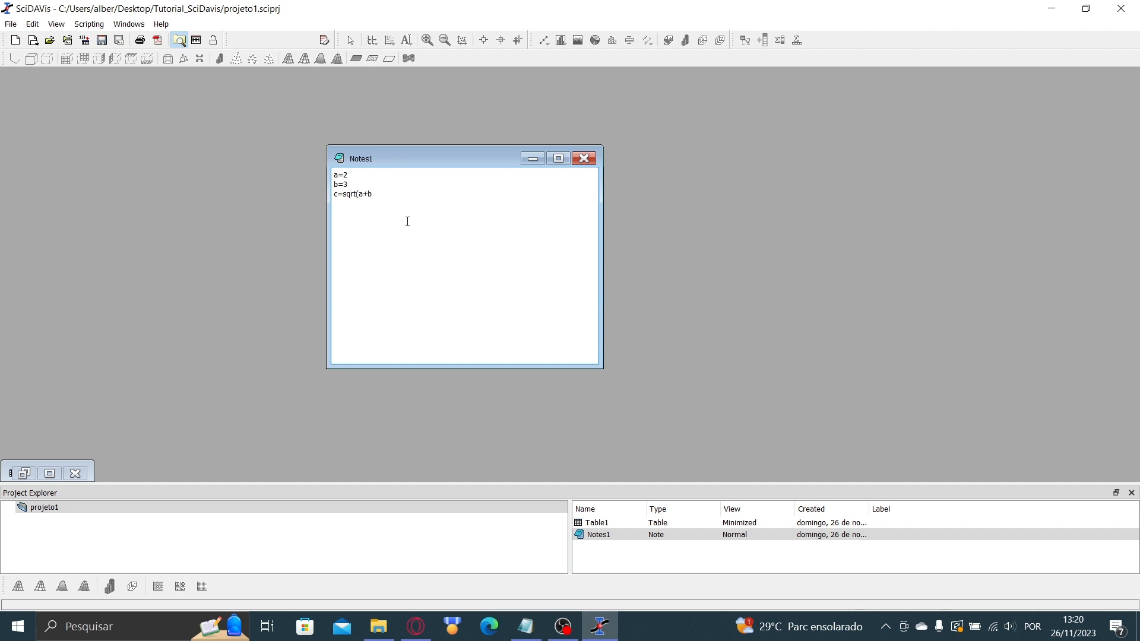
left_click_drag(383, 155, 421, 160)
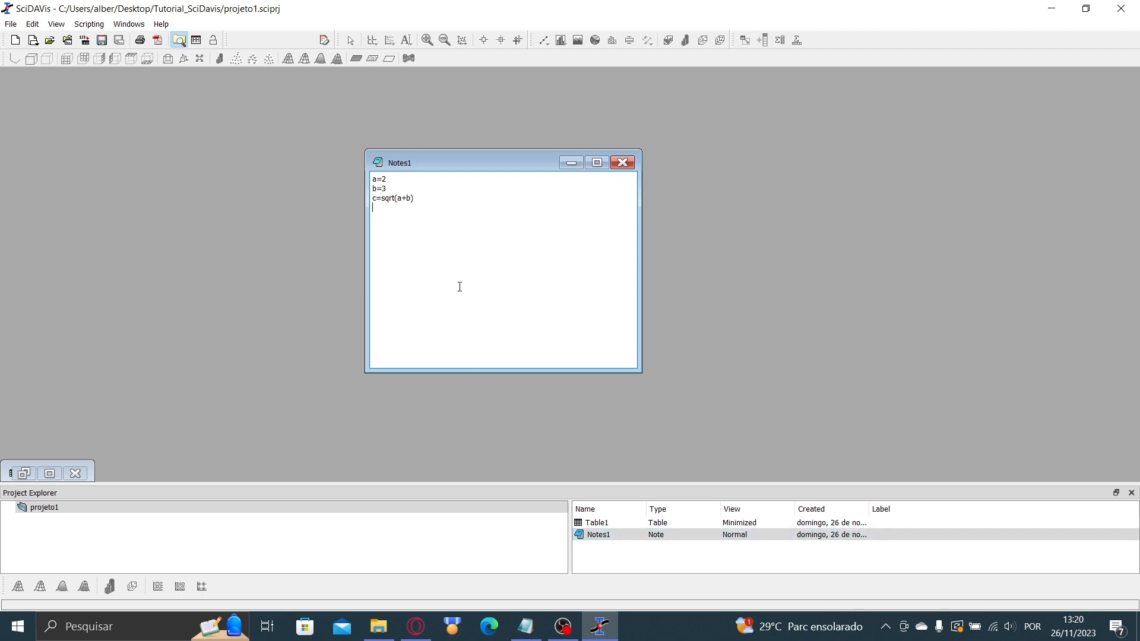
left_click_drag(409, 164, 355, 173)
left_click(432, 221)
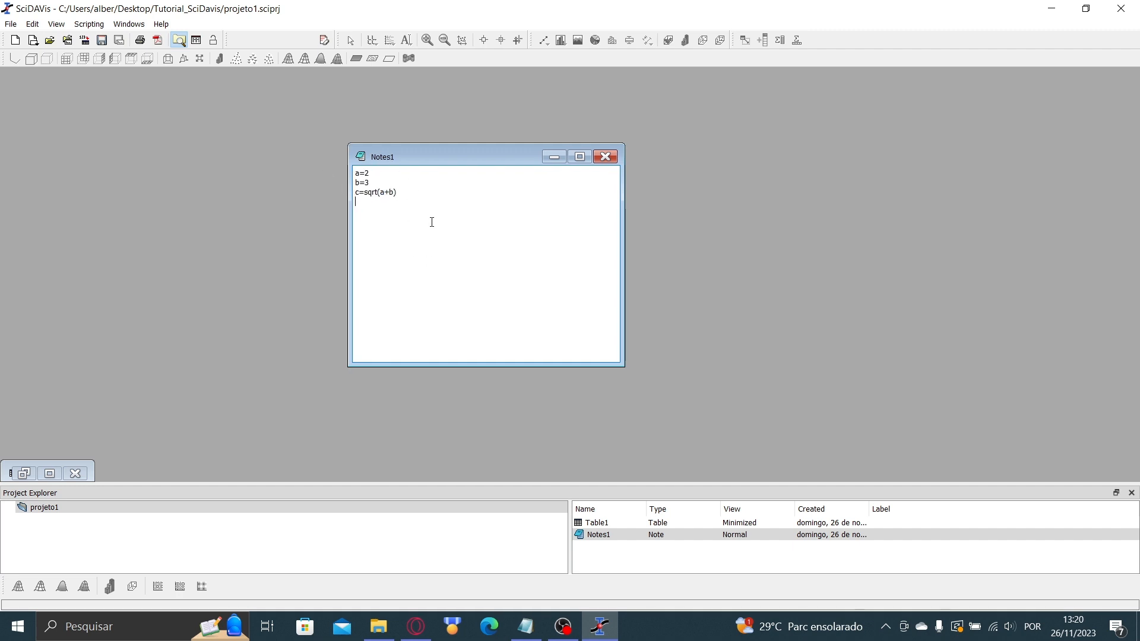
- Evaluate the script lines a=2, b=3 and c=sqrt(a+b) in the note
key("ctrl+Return")
left_click_drag(447, 220, 341, 171)
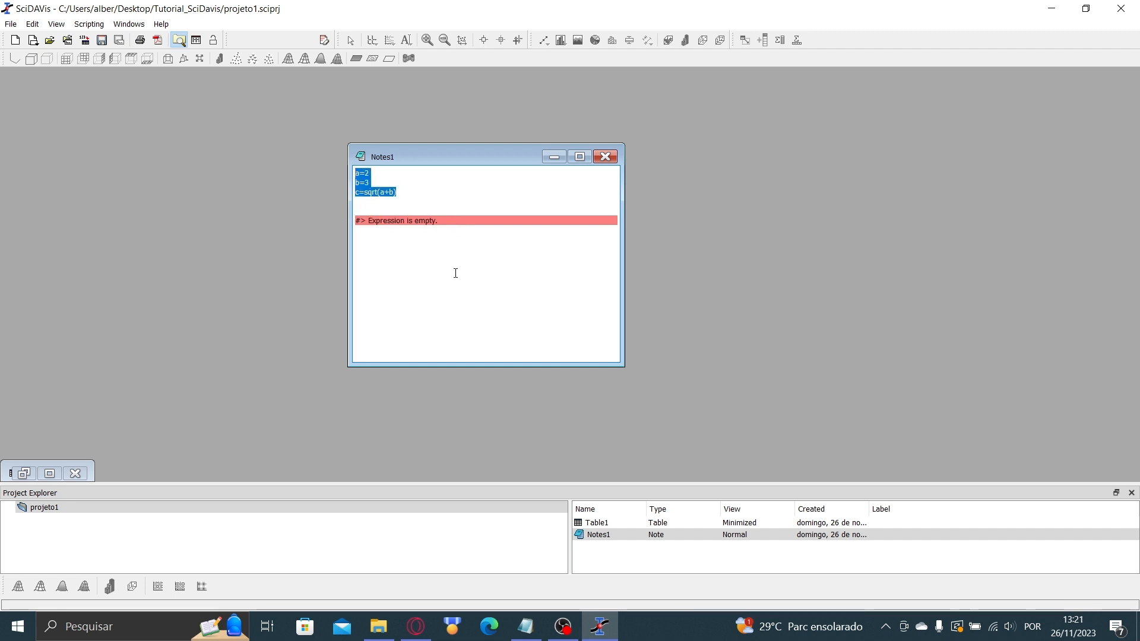
key("ctrl+Return")
- Examine the evaluated script lines, the #> marker and the result line in the note
left_click_drag(446, 217, 360, 213)
left_click(400, 198)
left_click_drag(439, 212, 355, 173)
left_click(411, 197)
left_click_drag(435, 209, 356, 173)
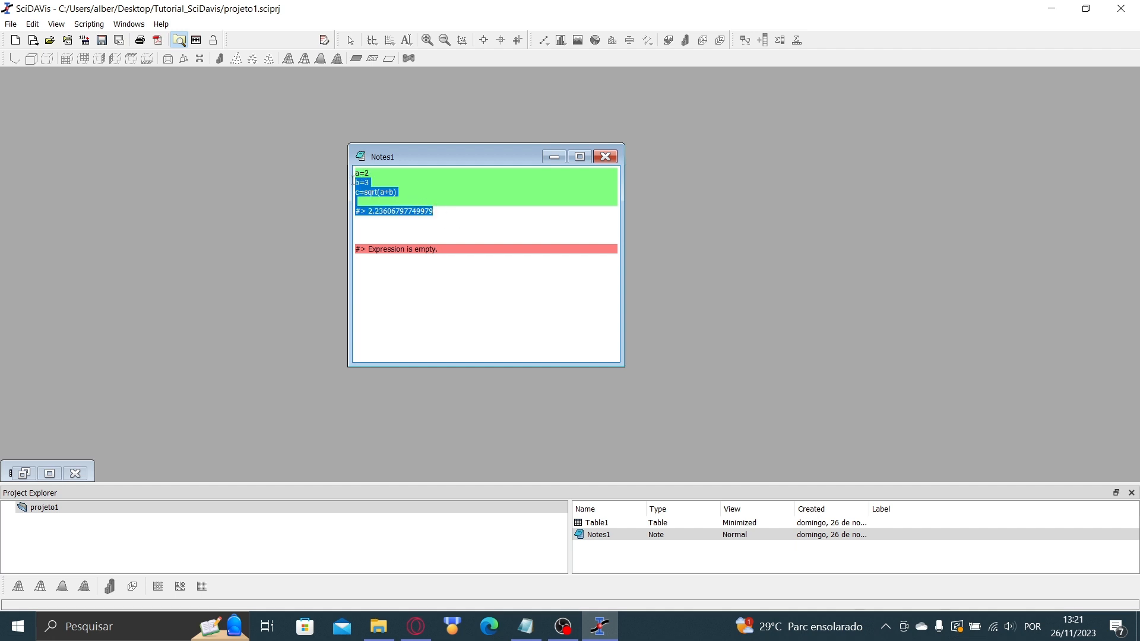
left_click(405, 212)
left_click_drag(435, 211, 367, 211)
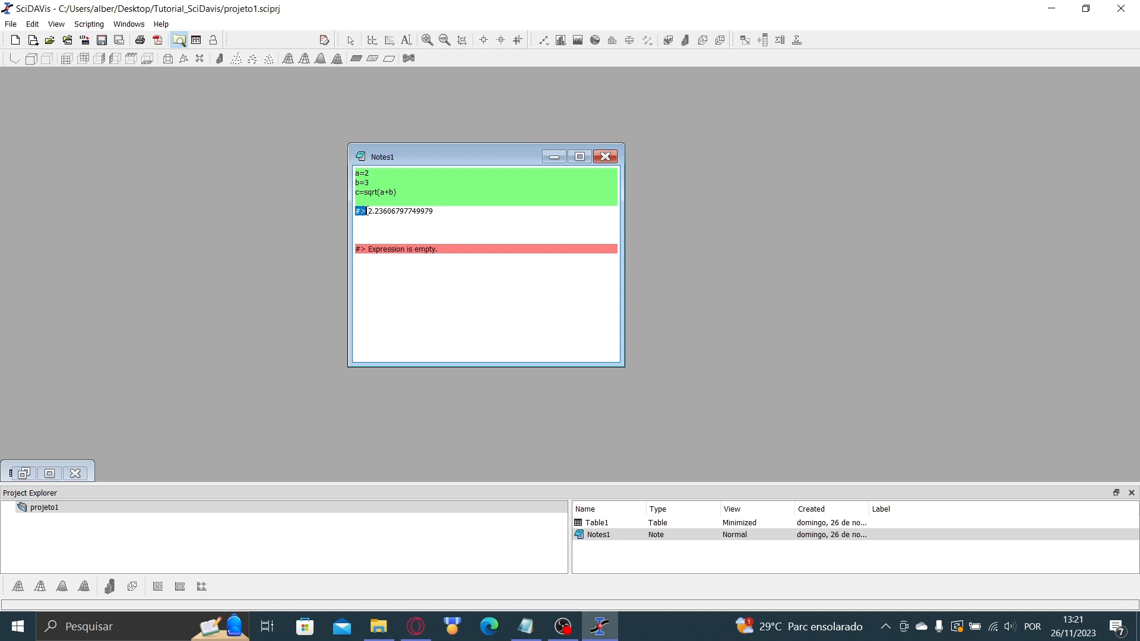
triple_click(359, 213)
double_click(360, 213)
triple_click(359, 214)
left_click(371, 220)
triple_click(360, 213)
double_click(359, 212)
left_click(362, 214)
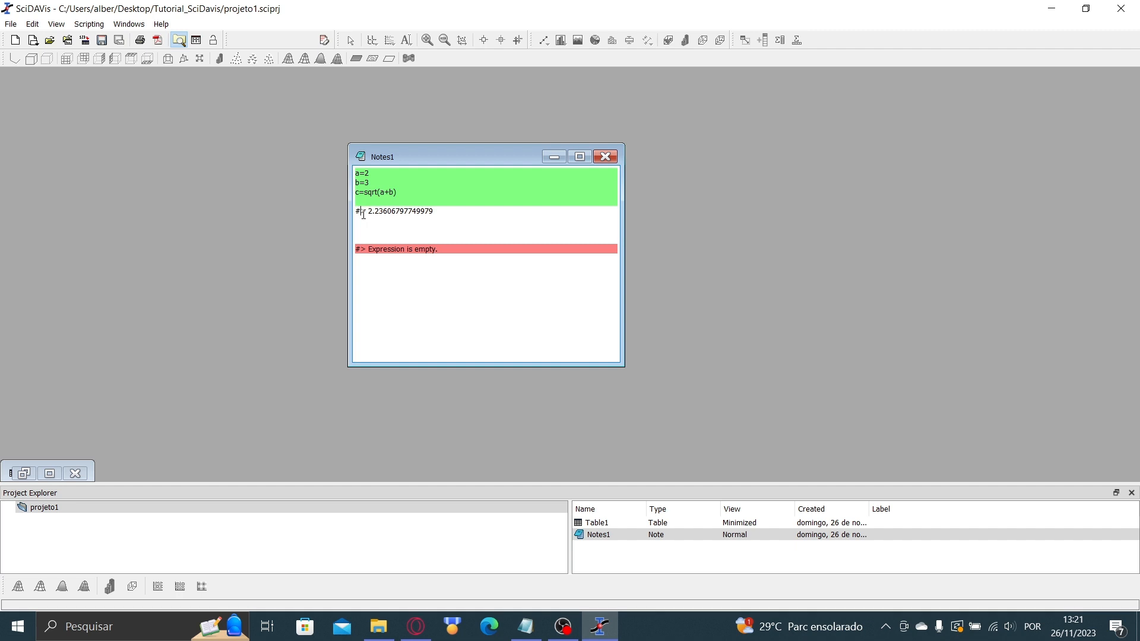
left_click_drag(437, 212, 399, 195)
left_click(404, 199)
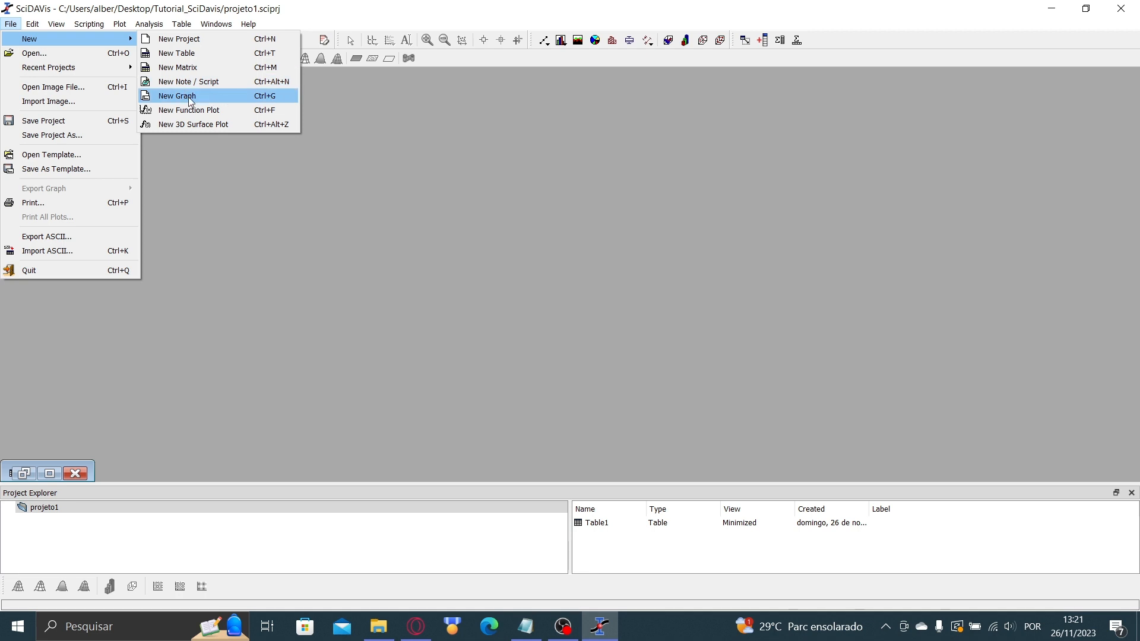
- Create a new graph and add the first Table1_teste2 dataset to it as a Line + Symbol curve
left_click(212, 98)
left_click_drag(91, 82, 436, 156)
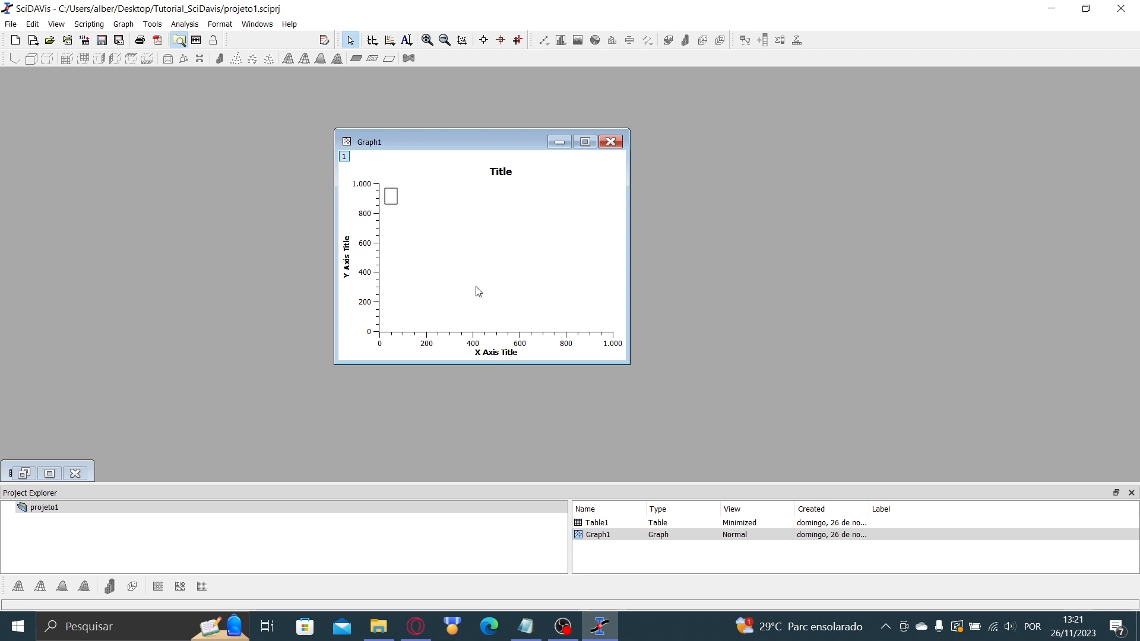
right_click(513, 284)
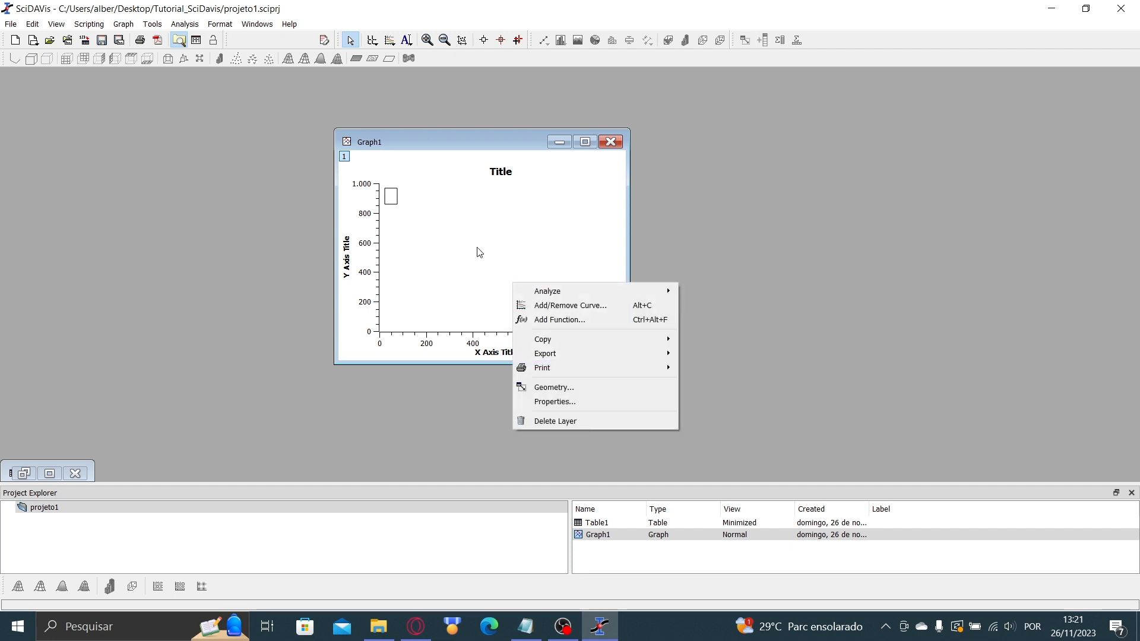
left_click(583, 308)
left_click_drag(522, 182, 746, 201)
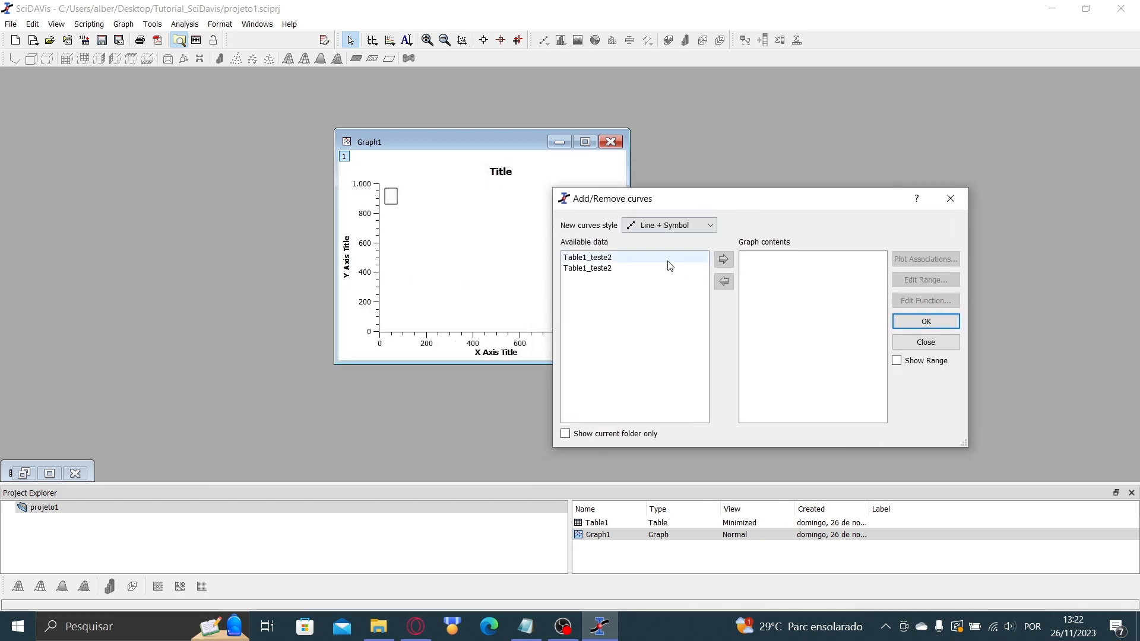
left_click(614, 257)
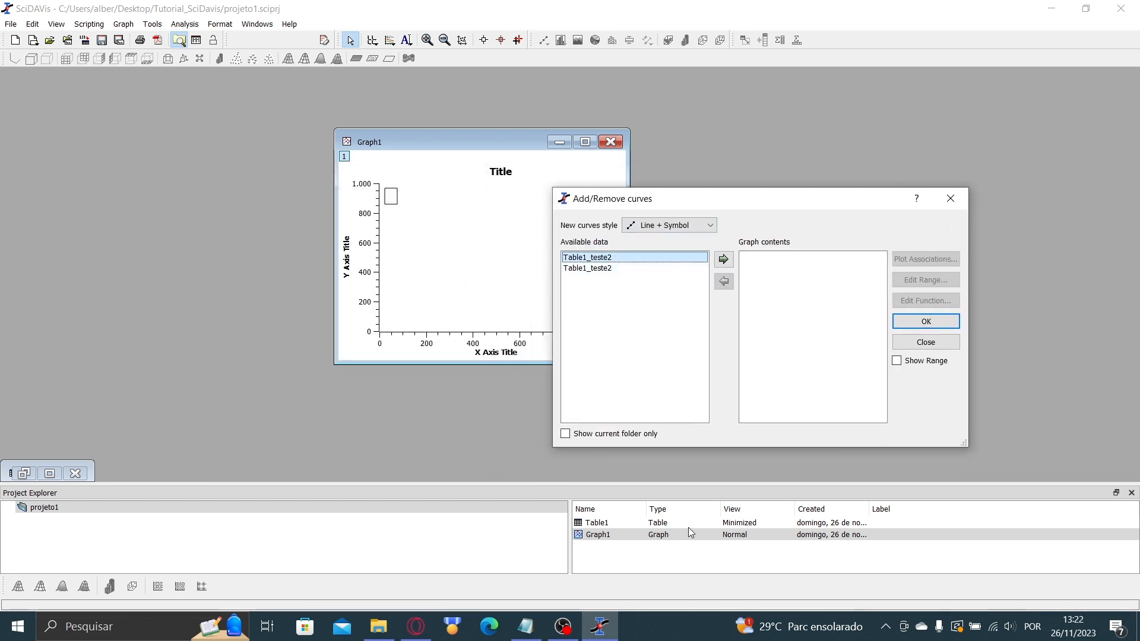
left_click(726, 262)
left_click_drag(643, 200, 791, 196)
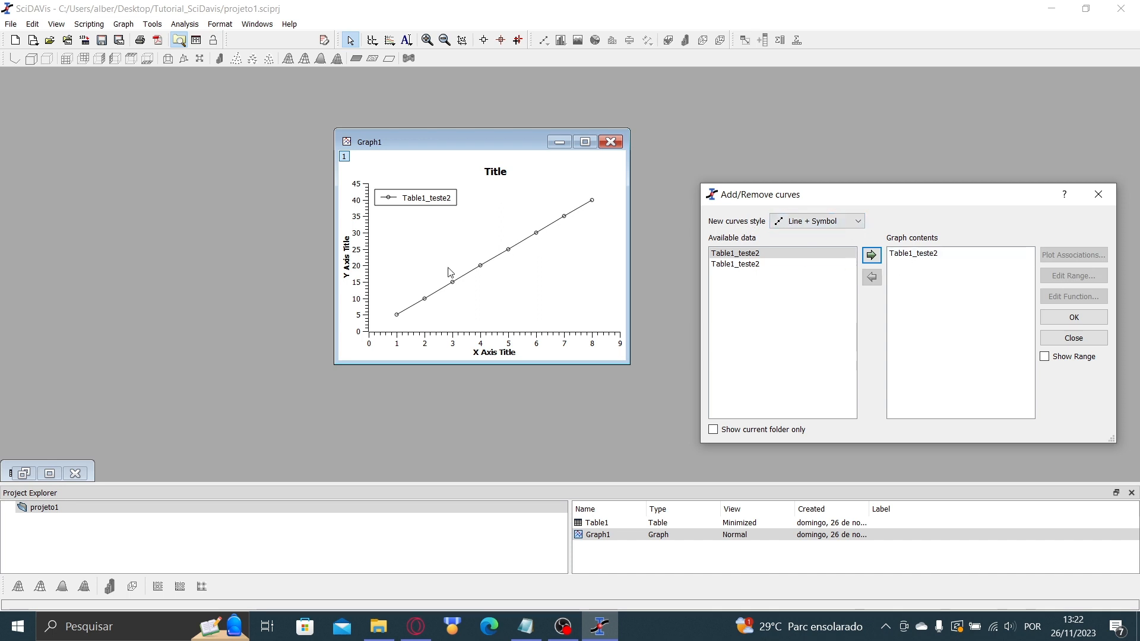
- Remove the Line + Symbol curve from the graph and add Table1_teste2 again in the Scatter style
left_click(801, 223)
left_click(809, 243)
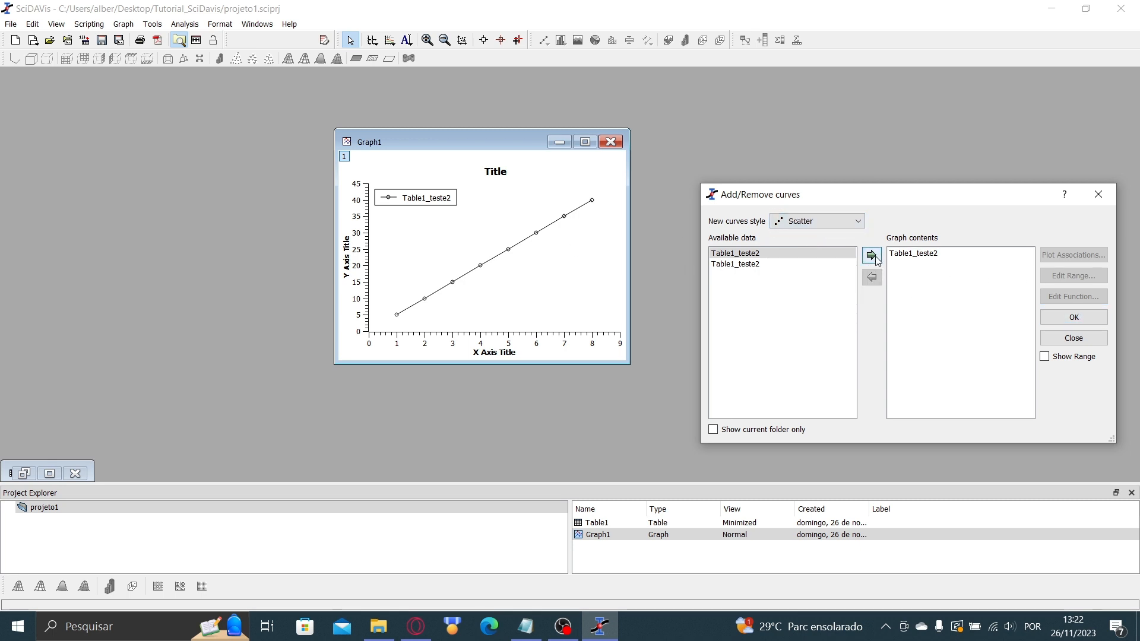
left_click(947, 256)
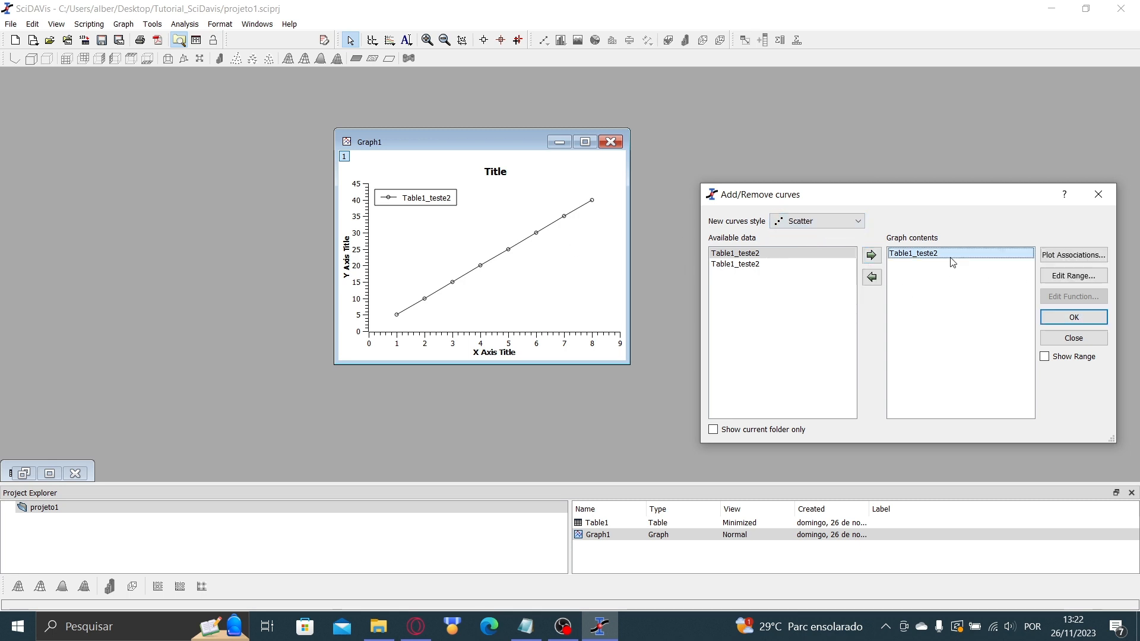
left_click(872, 280)
left_click(803, 220)
left_click(800, 244)
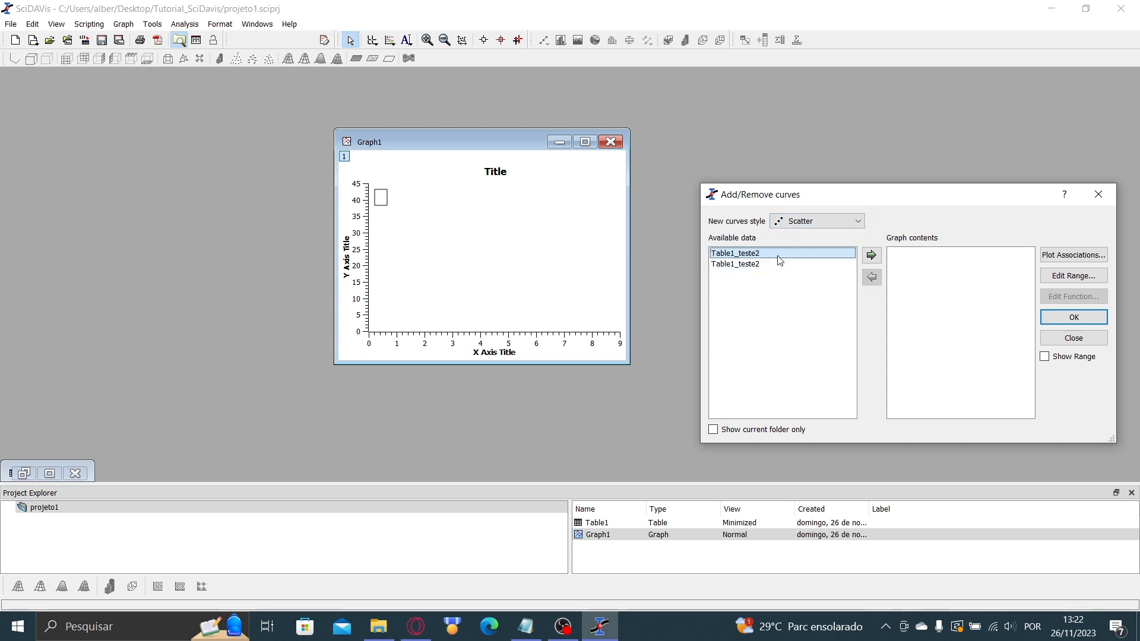
left_click(872, 255)
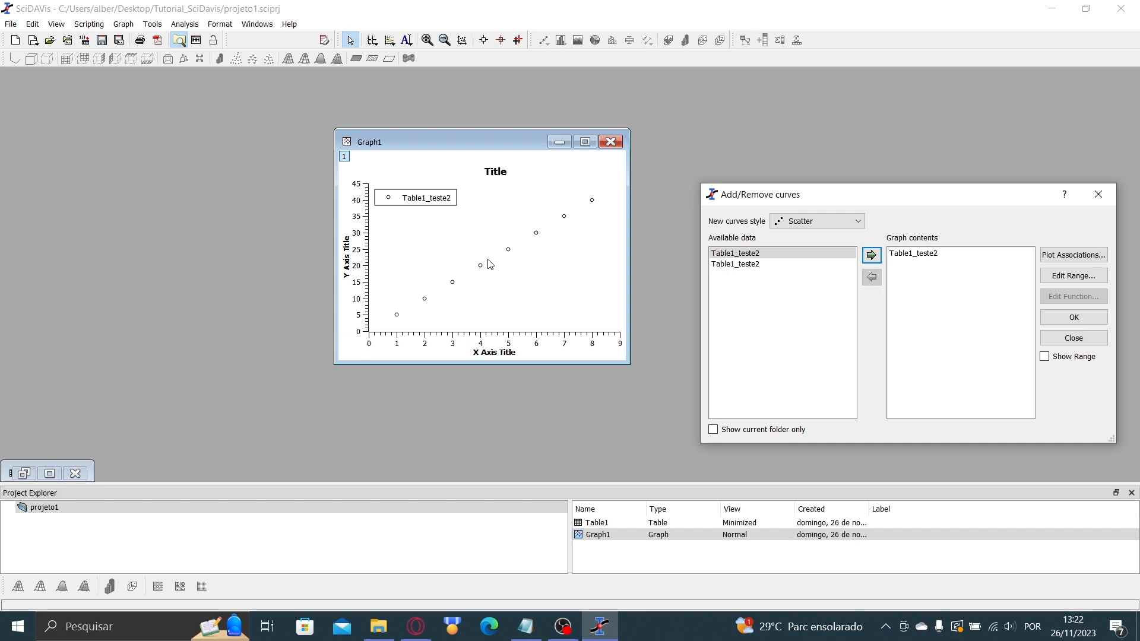
- Replace the graph's scatter curve with Table1_teste2 in the Horizontal steps style
left_click(918, 253)
left_click(880, 276)
left_click(820, 220)
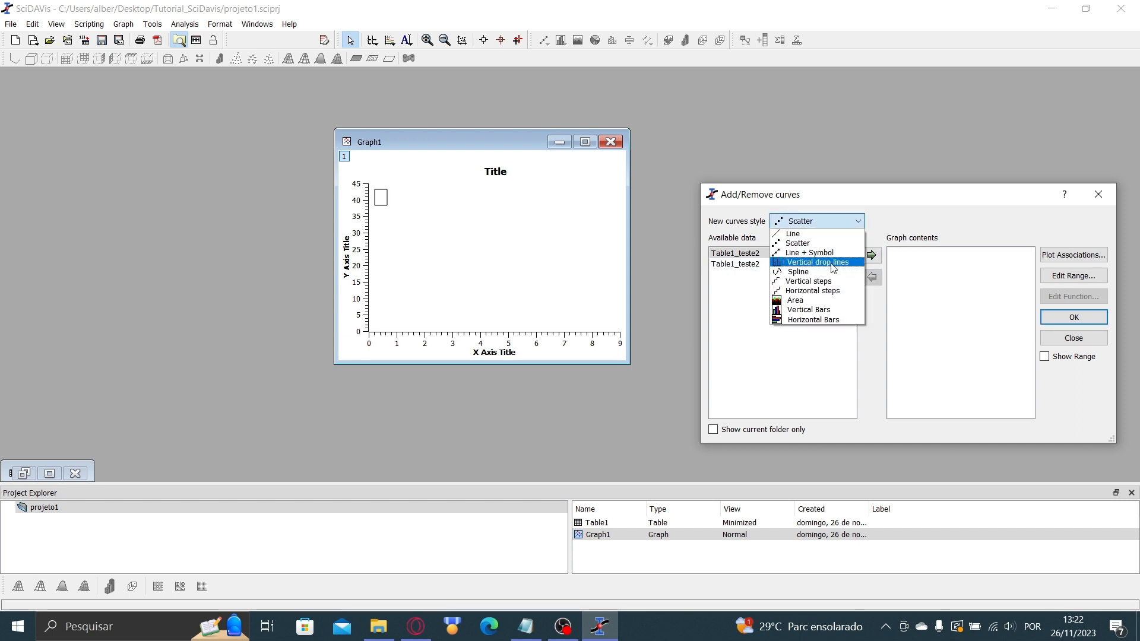
left_click(842, 291)
left_click(872, 255)
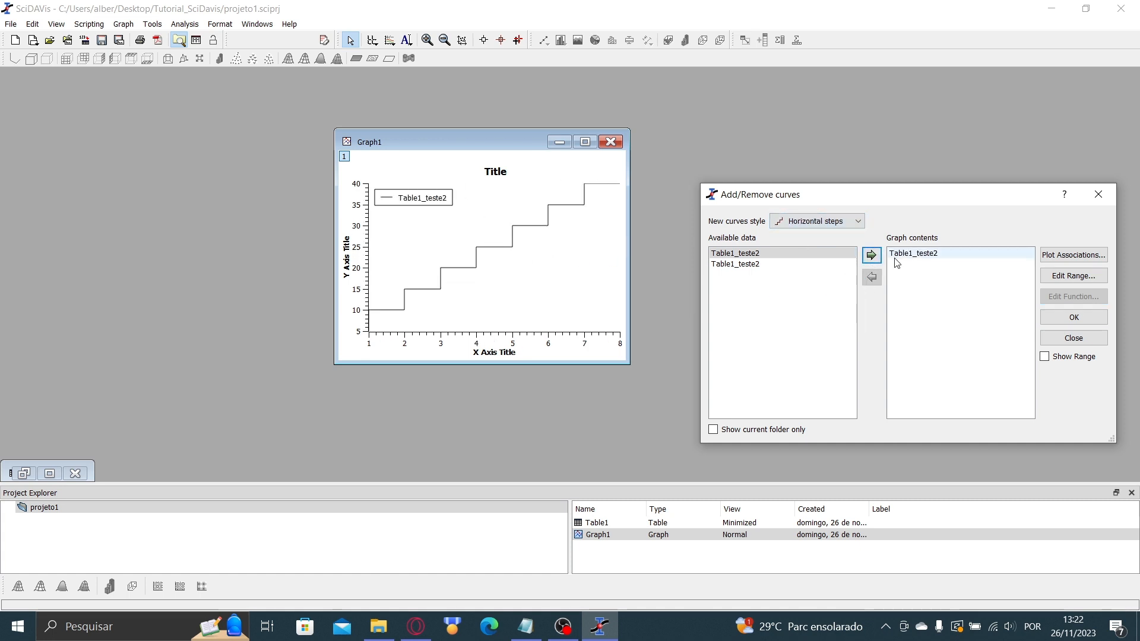
- Remove the Horizontal steps curve from the graph, delete the graph window and restore the minimized Table1
left_click(931, 255)
key("Delete")
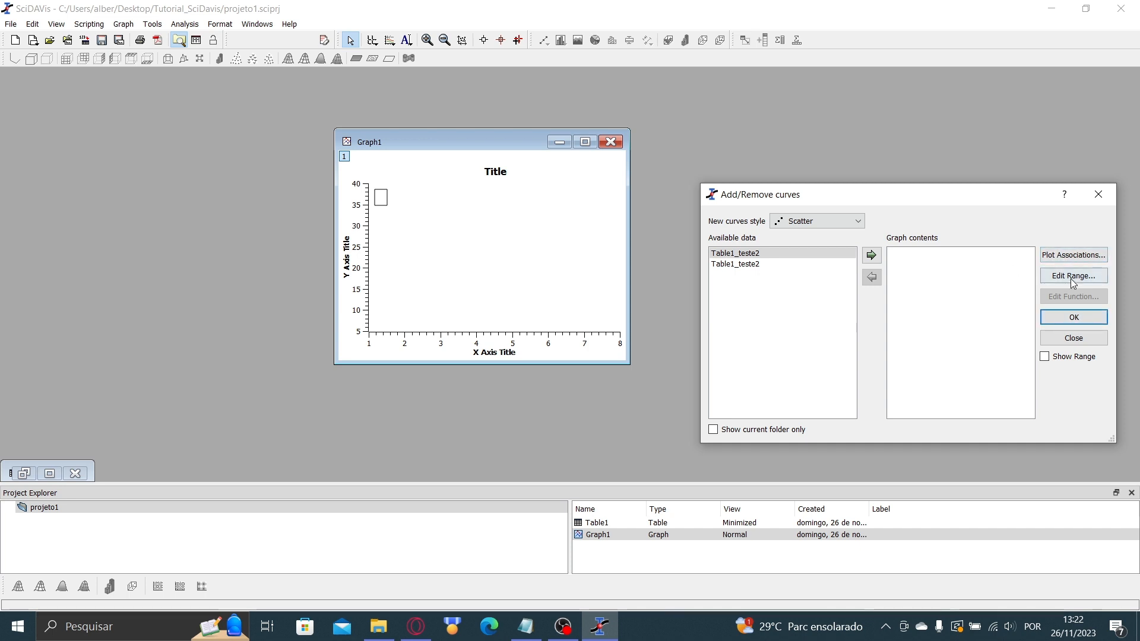
left_click(1075, 317)
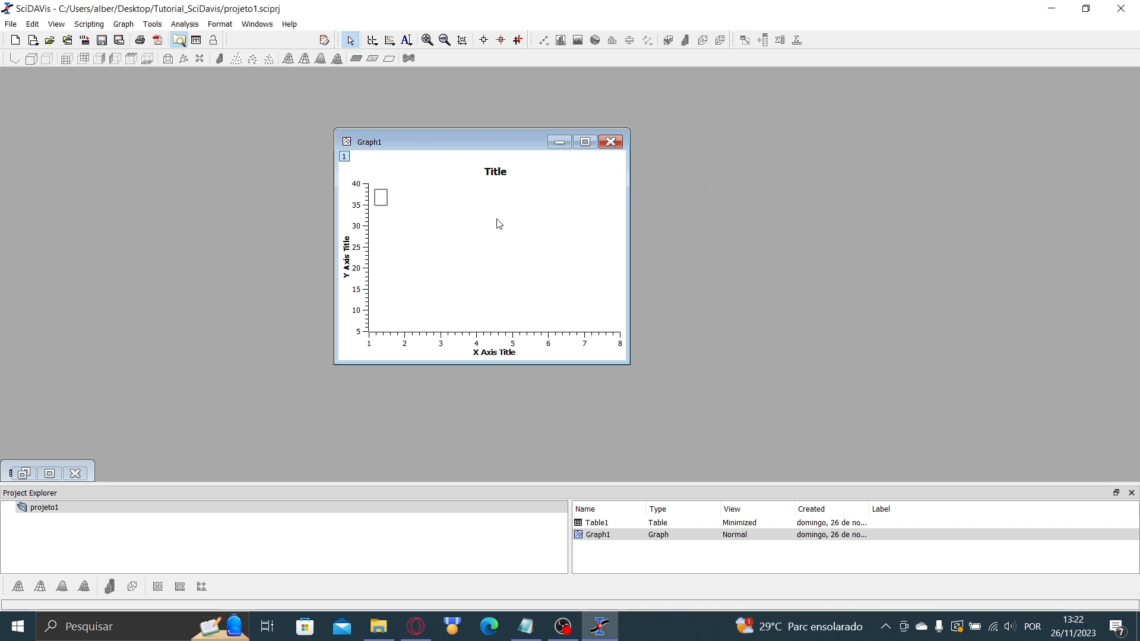
left_click(611, 142)
left_click(507, 331)
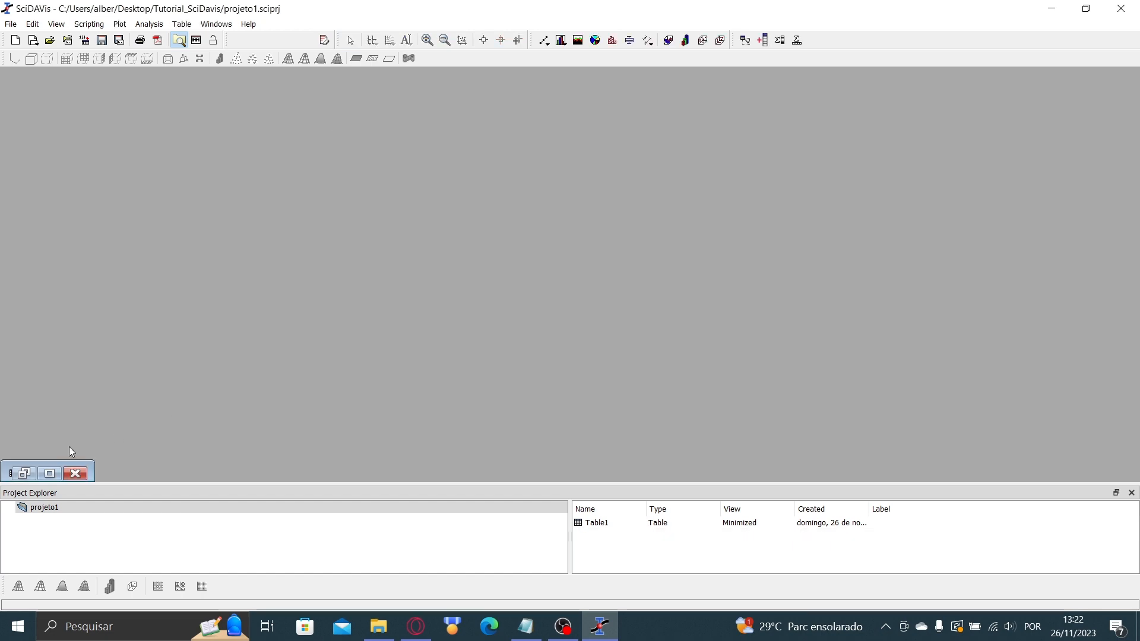
left_click(24, 473)
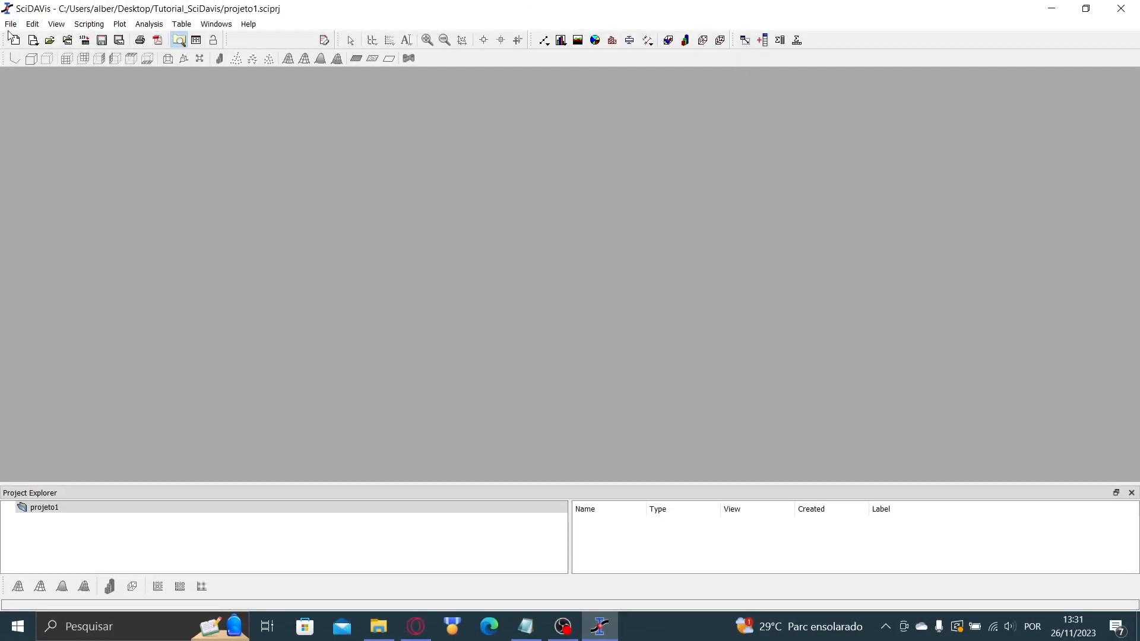
- Switch to Notepad with the dados1 file and examine its header line and the first semicolon-separated rows
left_click(10, 20)
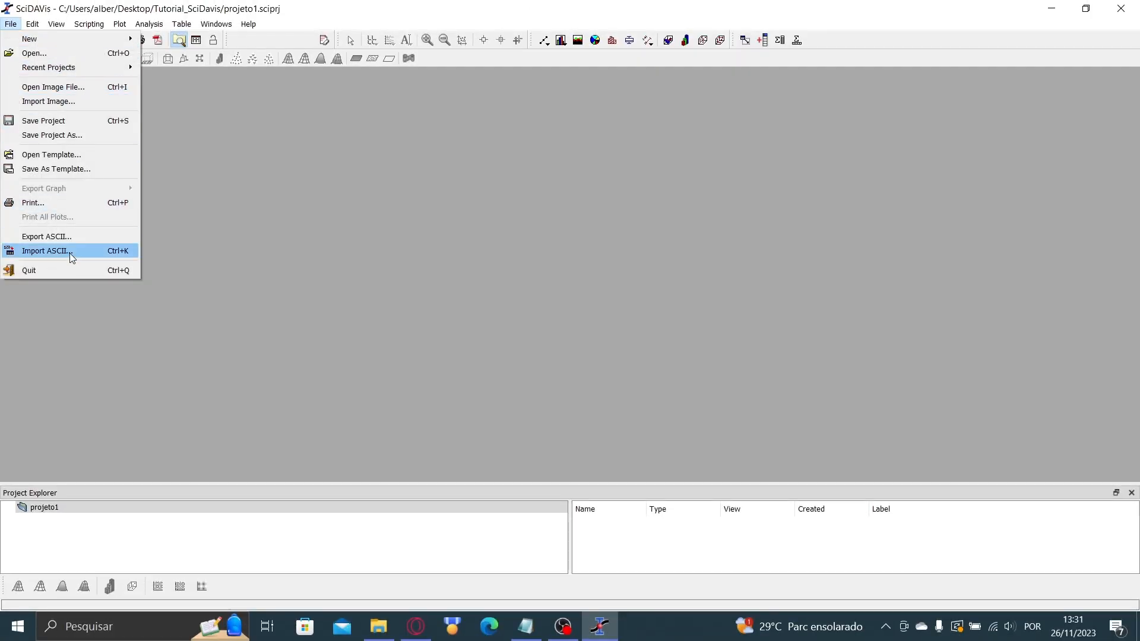
left_click(709, 472)
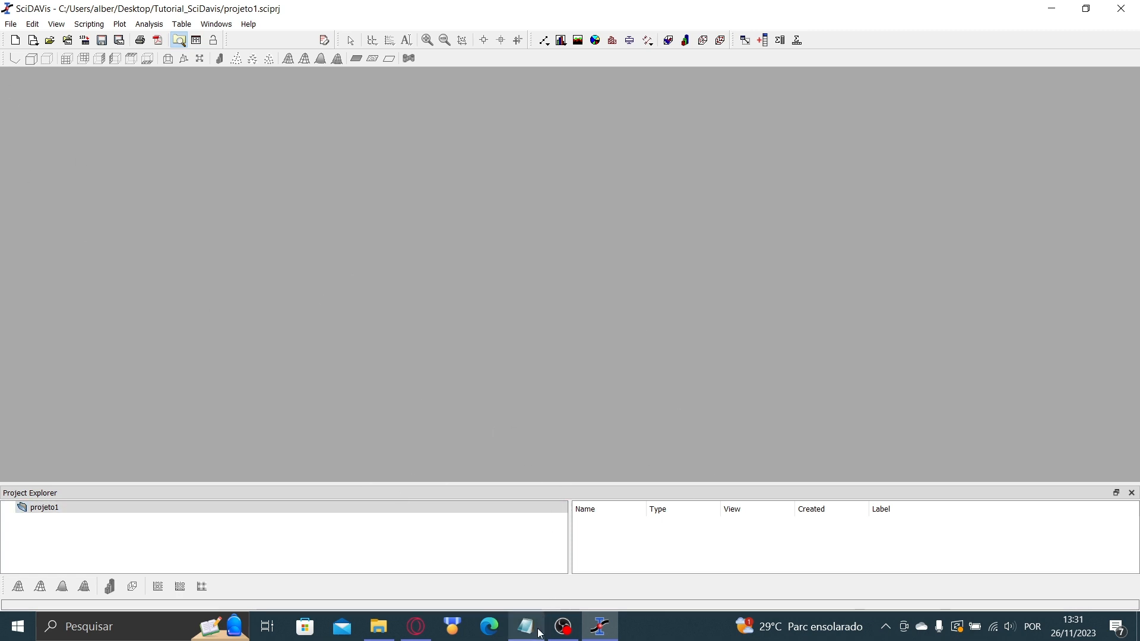
mouse_move(541, 633)
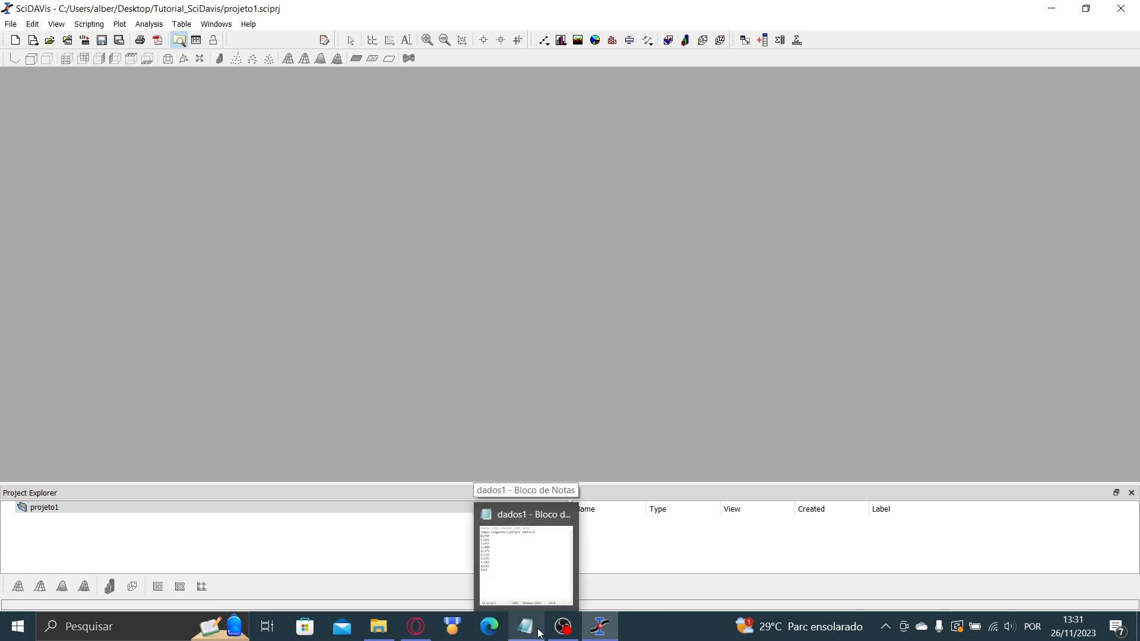
left_click(541, 634)
left_click_drag(659, 171, 489, 129)
left_click_drag(449, 296, 408, 158)
left_click(465, 294)
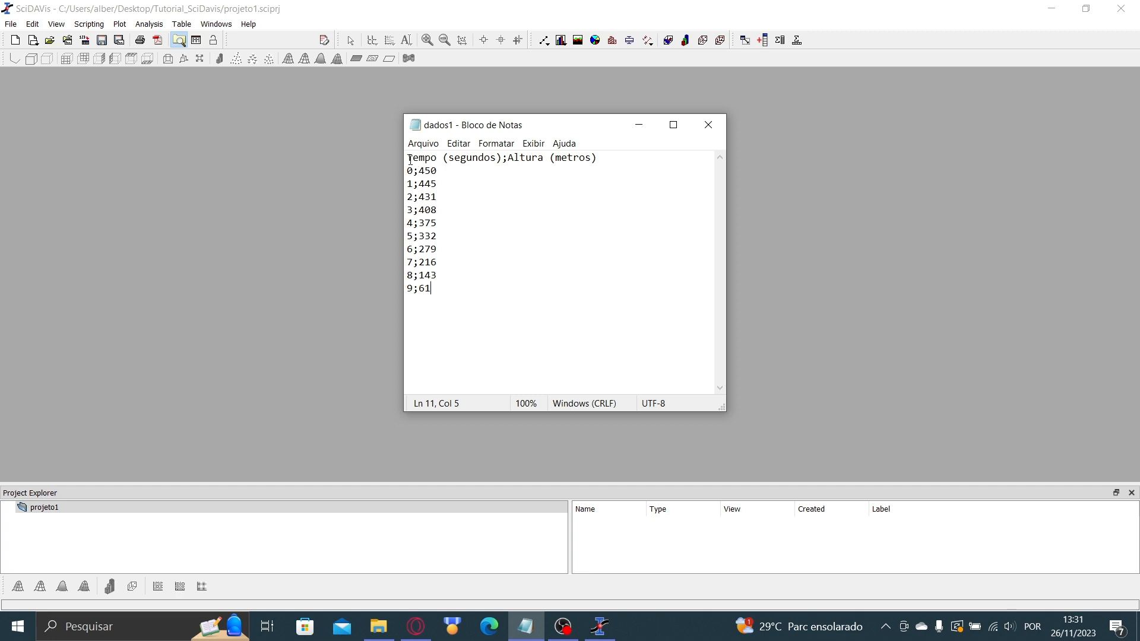
left_click_drag(408, 158, 597, 158)
left_click(527, 186)
left_click(413, 171)
left_click_drag(418, 171, 437, 186)
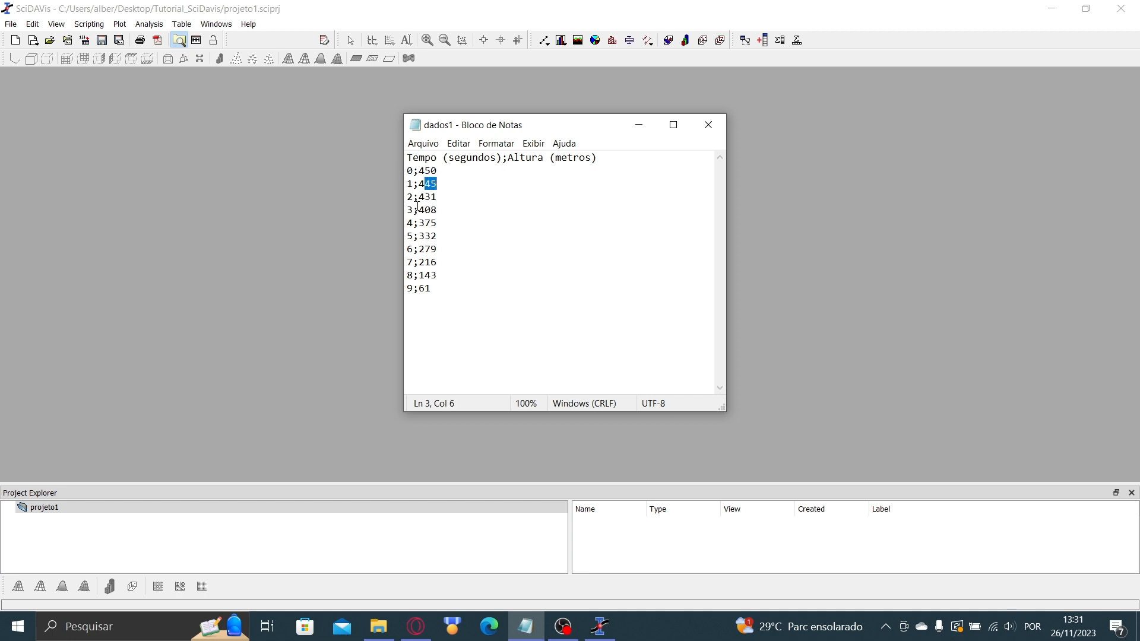
- Examine the time and height values in the dados1 data rows from the first to the last line
left_click(414, 288)
left_click_drag(414, 289, 432, 289)
left_click(423, 300)
left_click_drag(432, 287, 414, 284)
left_click(459, 280)
left_click(423, 304)
left_click_drag(408, 171, 438, 289)
left_click(438, 289)
left_click(412, 171)
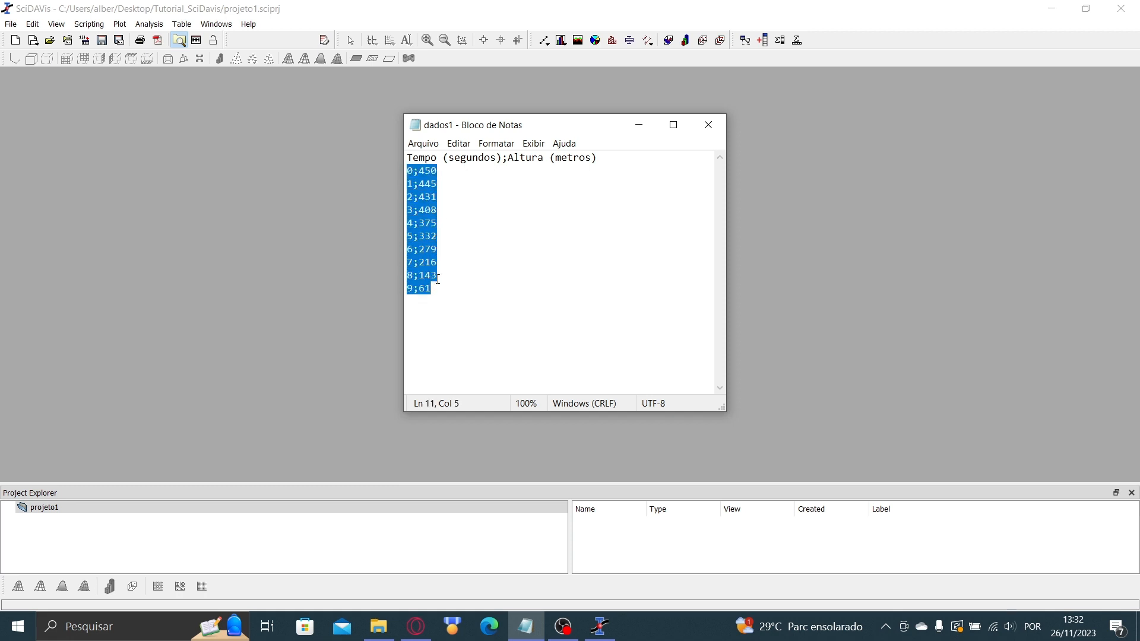
left_click(464, 212)
left_click_drag(407, 171, 440, 293)
left_click_drag(408, 158, 437, 290)
left_click(446, 287)
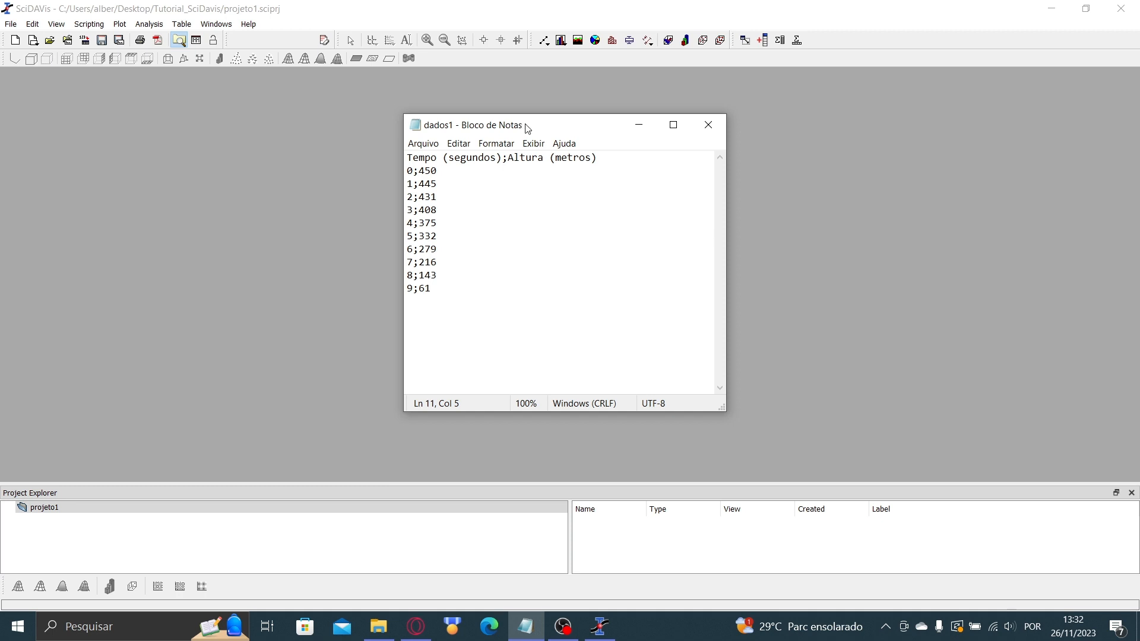
left_click_drag(528, 129, 618, 127)
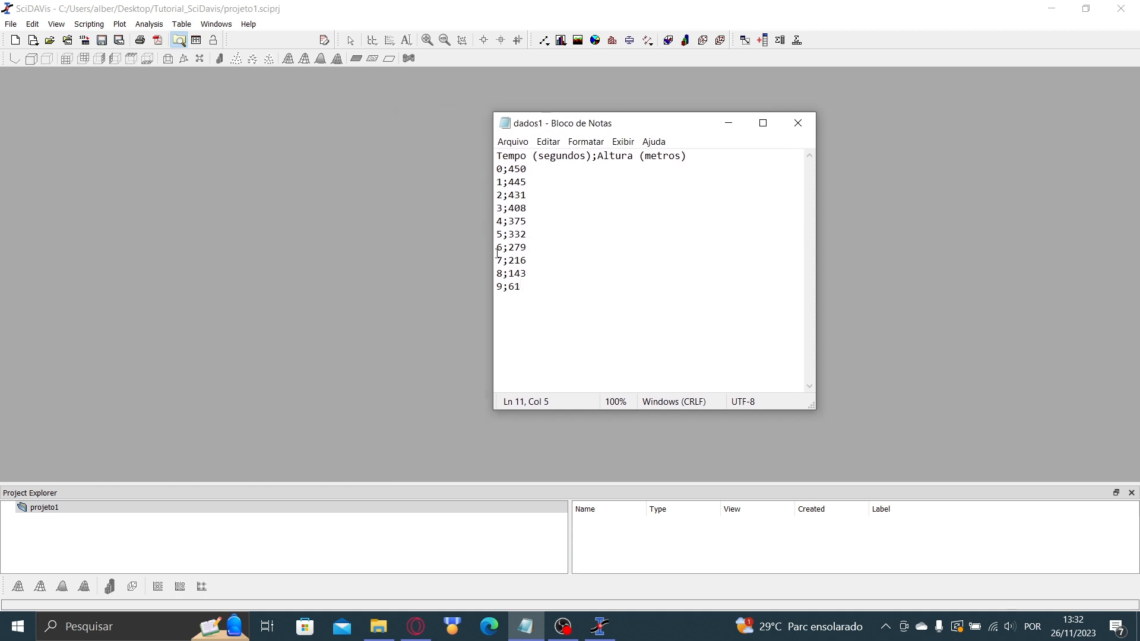
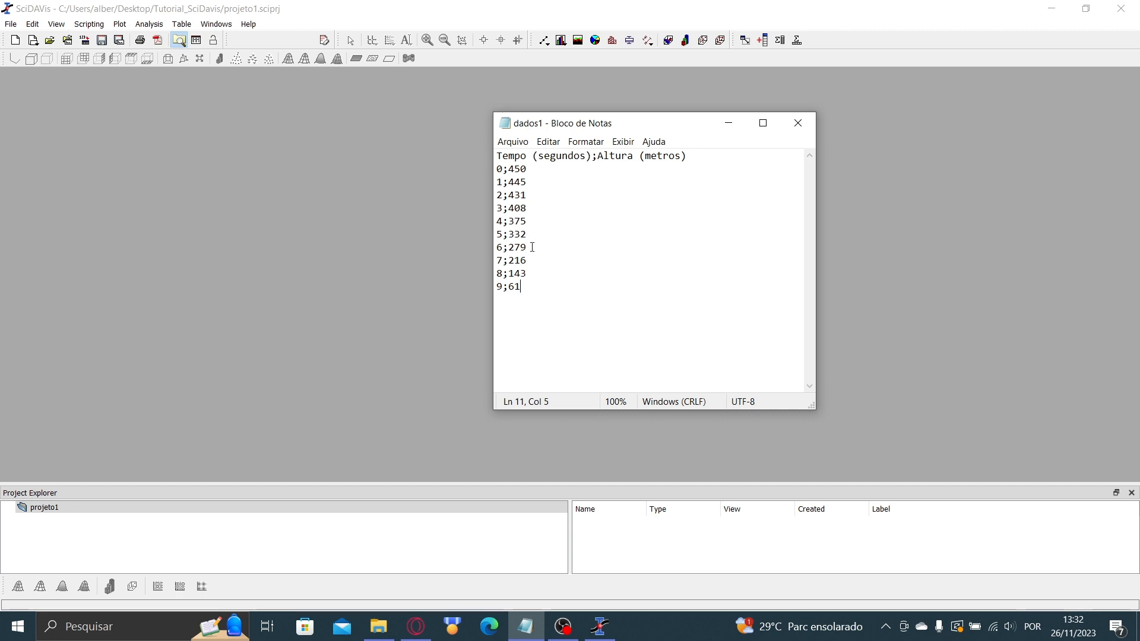
left_click_drag(496, 166, 537, 291)
left_click_drag(557, 124, 600, 125)
- Try to save a copy of the Notepad data file under the name dados1.csv
left_click(533, 141)
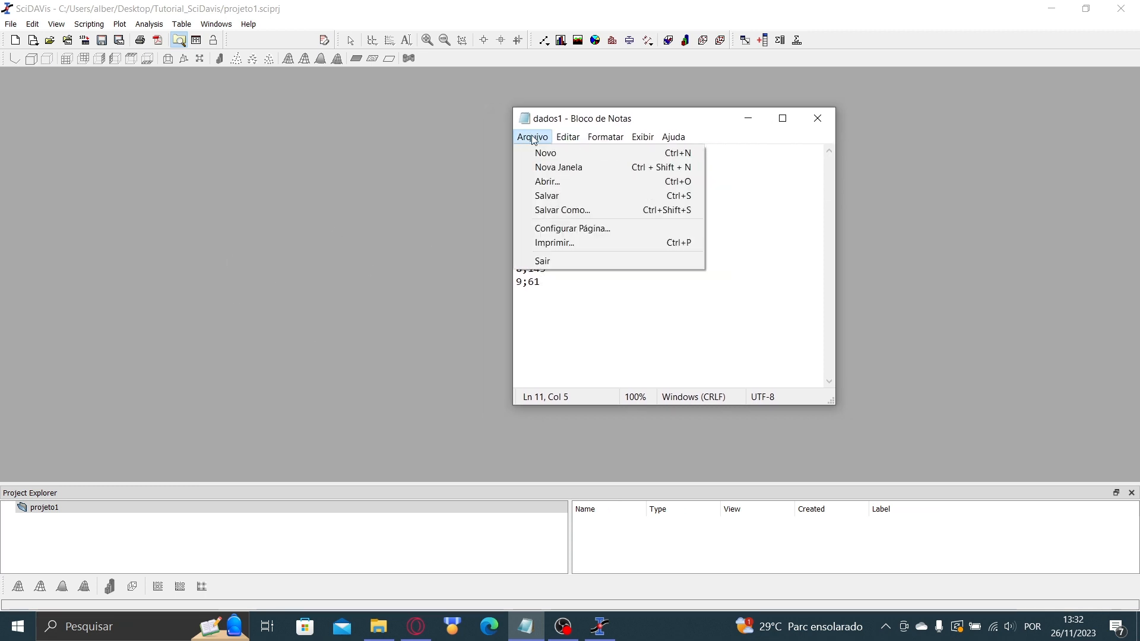
left_click(556, 211)
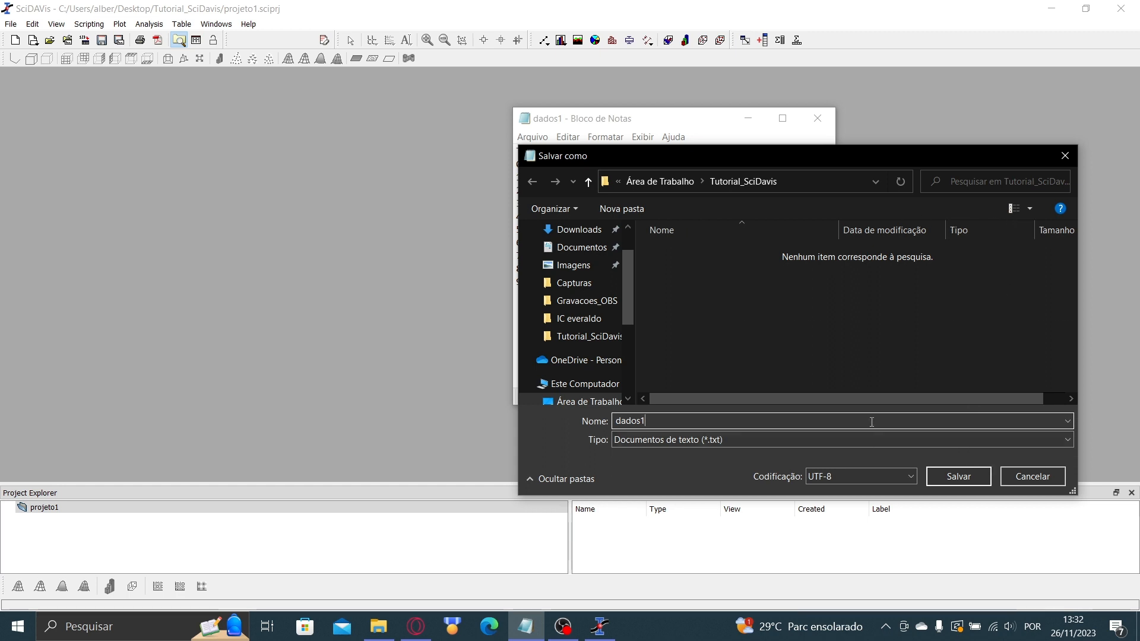
type(".csv")
left_click(1039, 477)
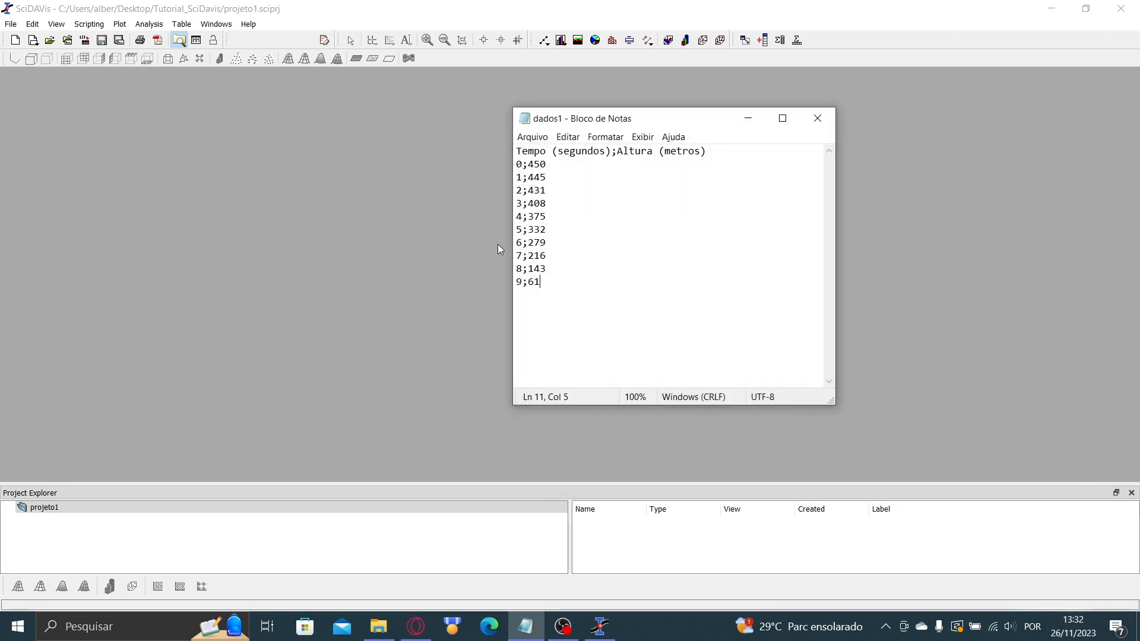
- Review the complete dados1 text from header to last row and close Notepad
left_click_drag(550, 281, 515, 153)
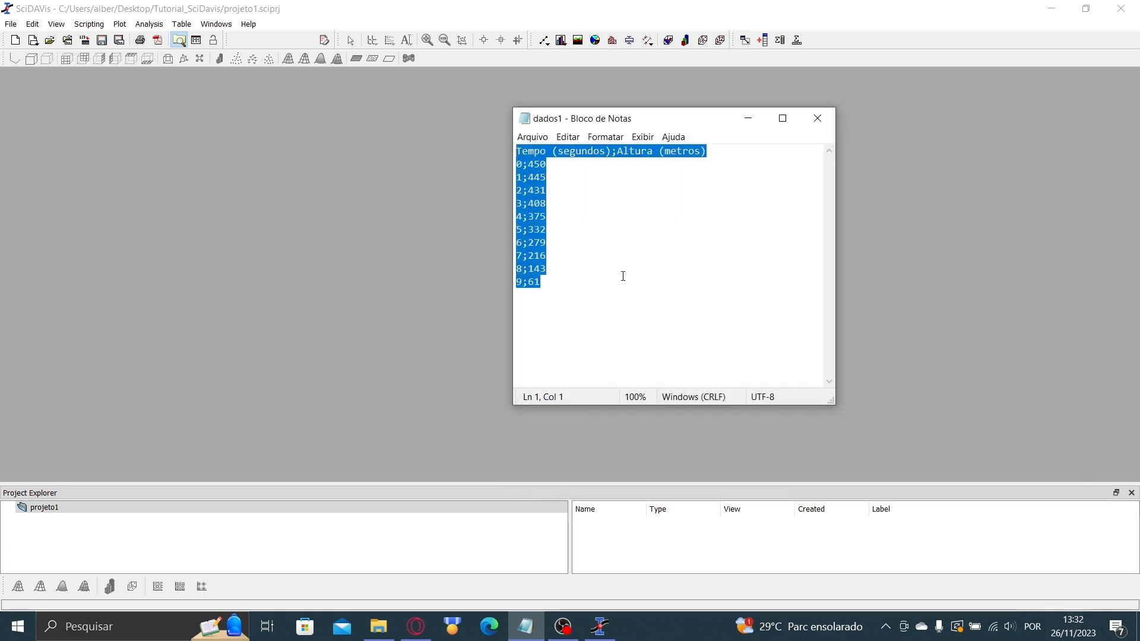
left_click_drag(623, 276, 515, 152)
left_click(559, 294)
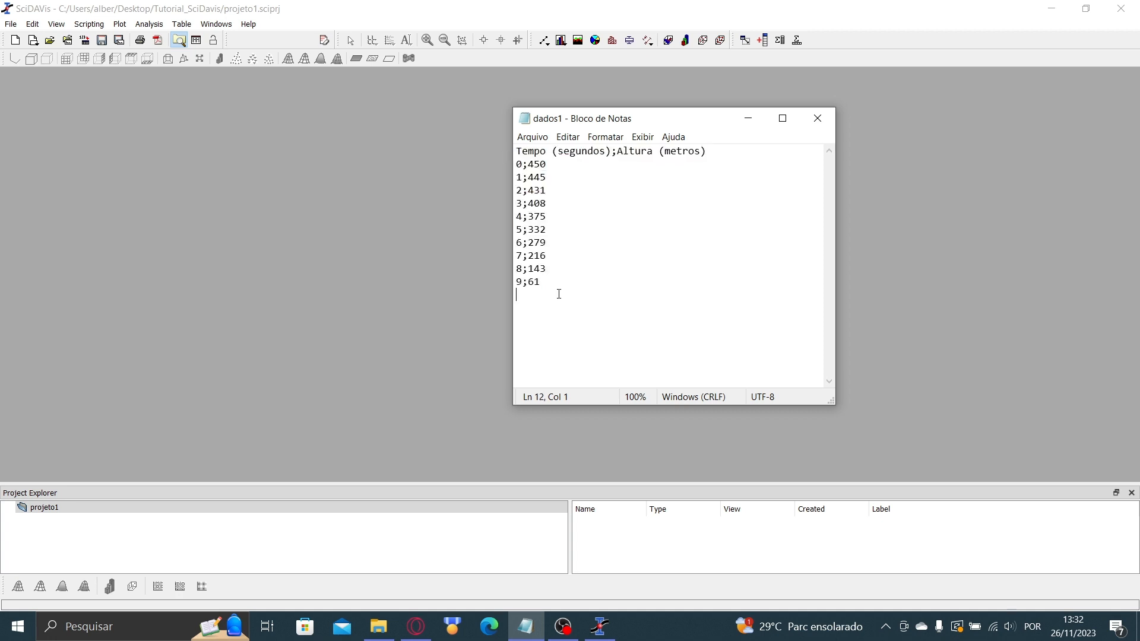
left_click_drag(559, 293, 512, 155)
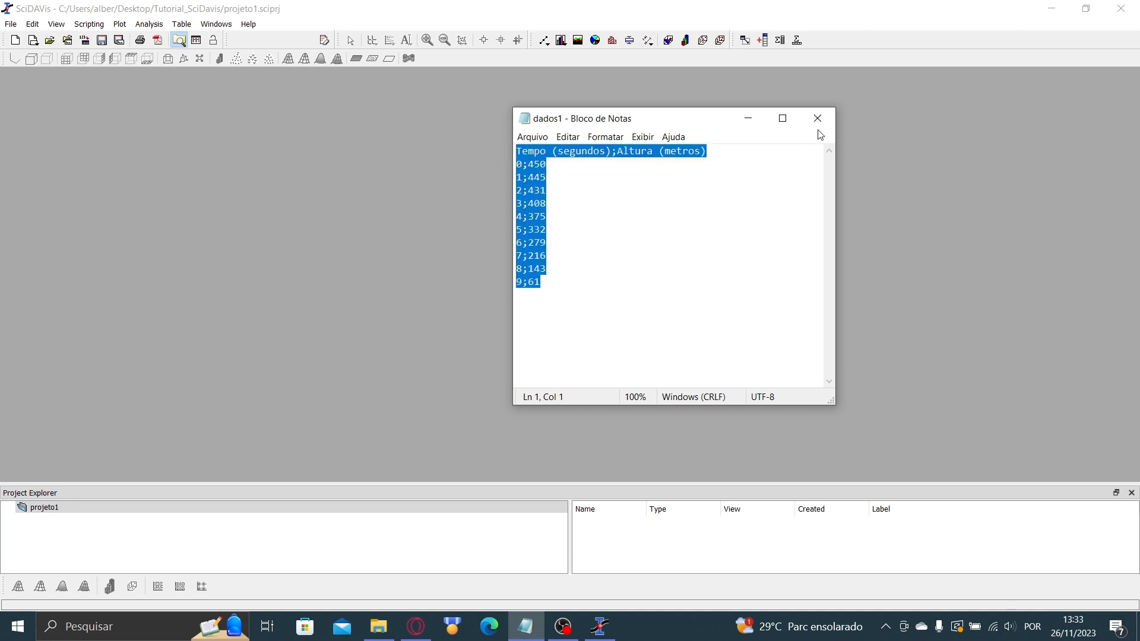
left_click(656, 205)
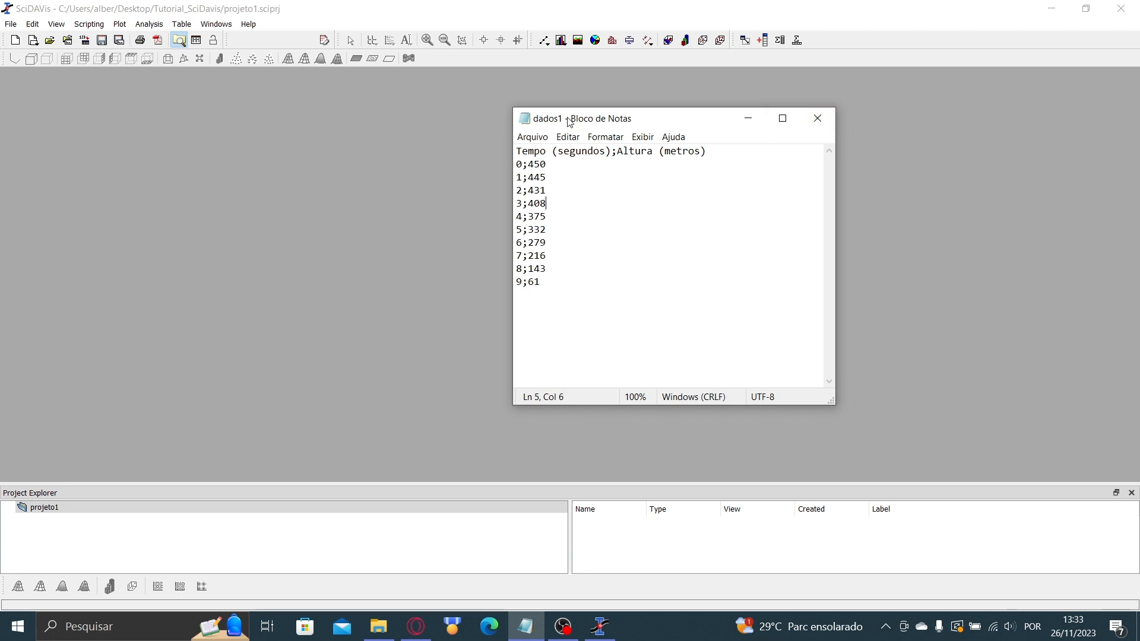
left_click(816, 119)
- Import dados1.csv as an ASCII file with a semicolon (;) as the column separator
left_click(11, 24)
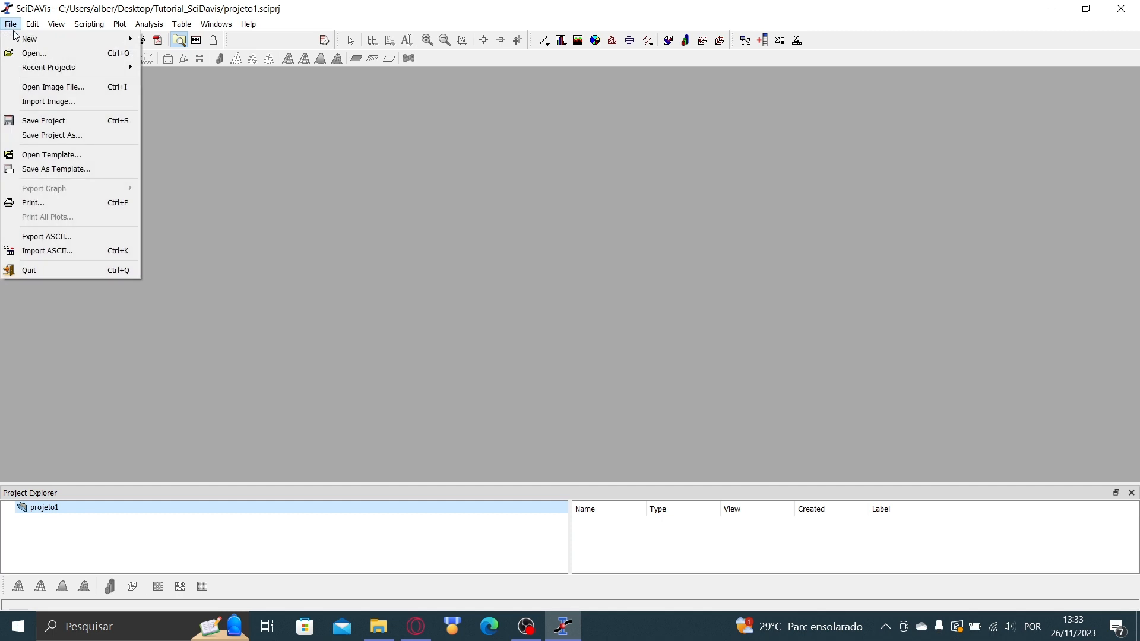
left_click(51, 254)
left_click_drag(539, 172, 435, 159)
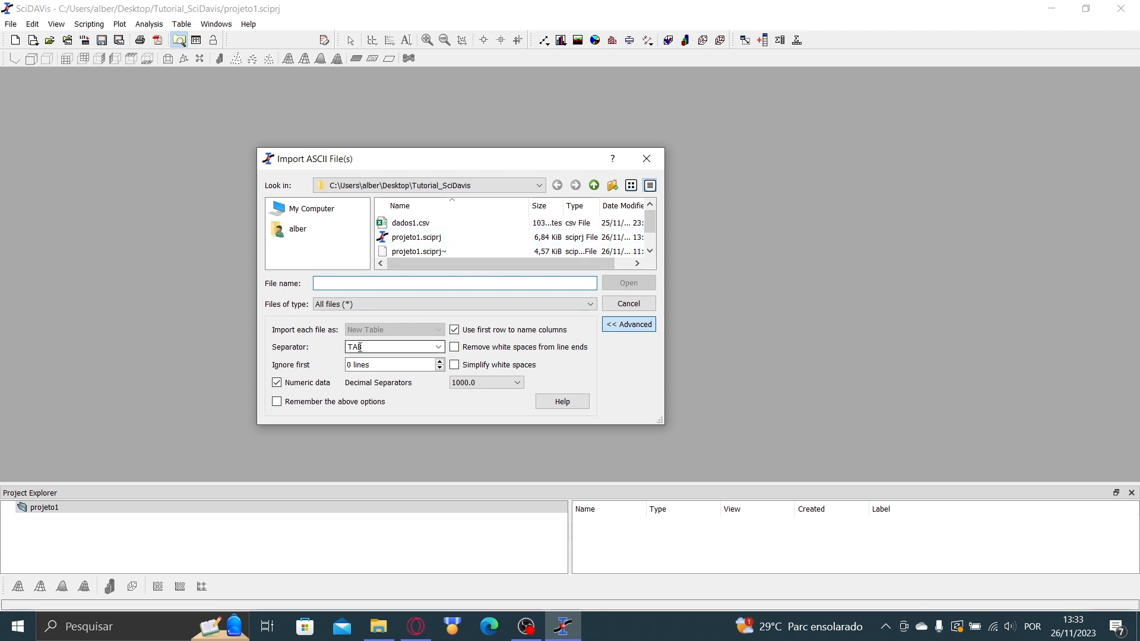
left_click(429, 229)
left_click(415, 349)
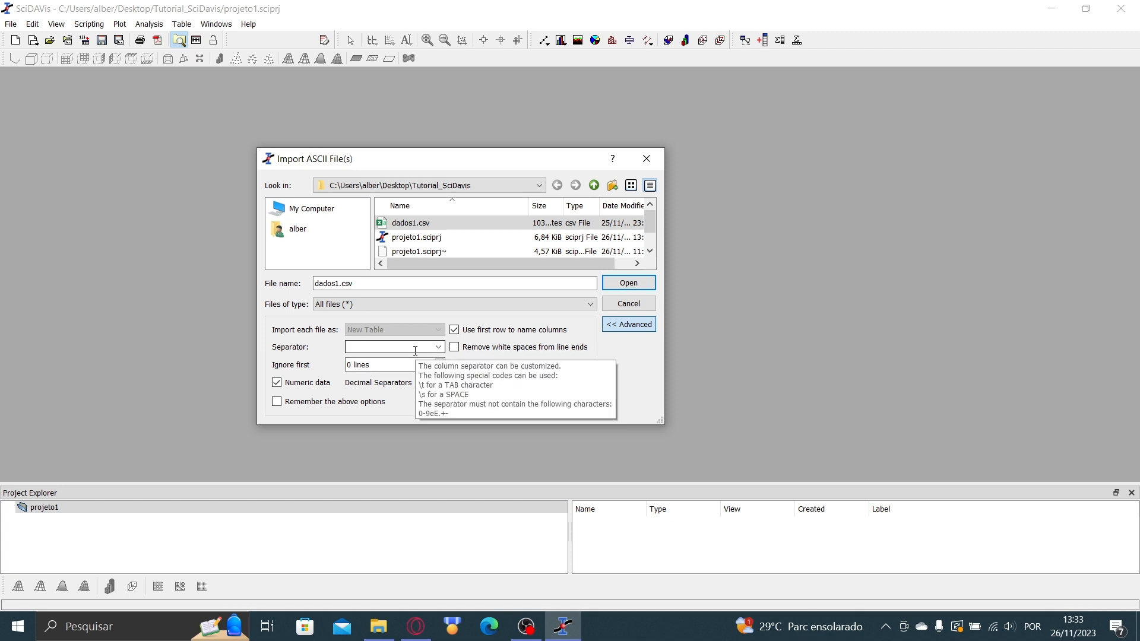
type(";")
key("Delete")
left_click(408, 225)
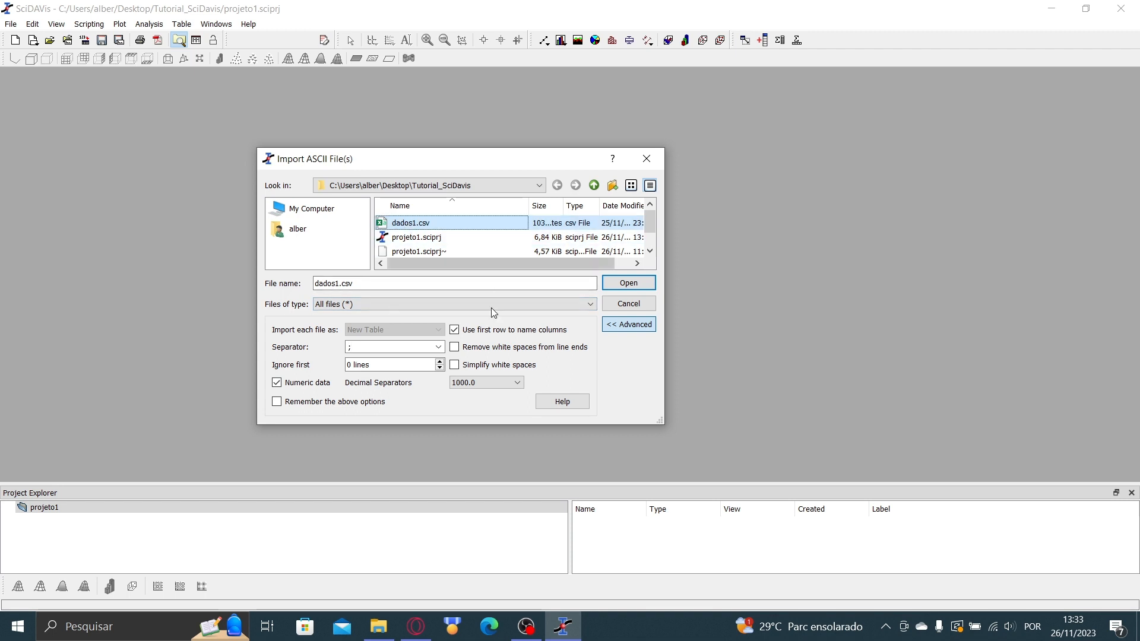
left_click(645, 289)
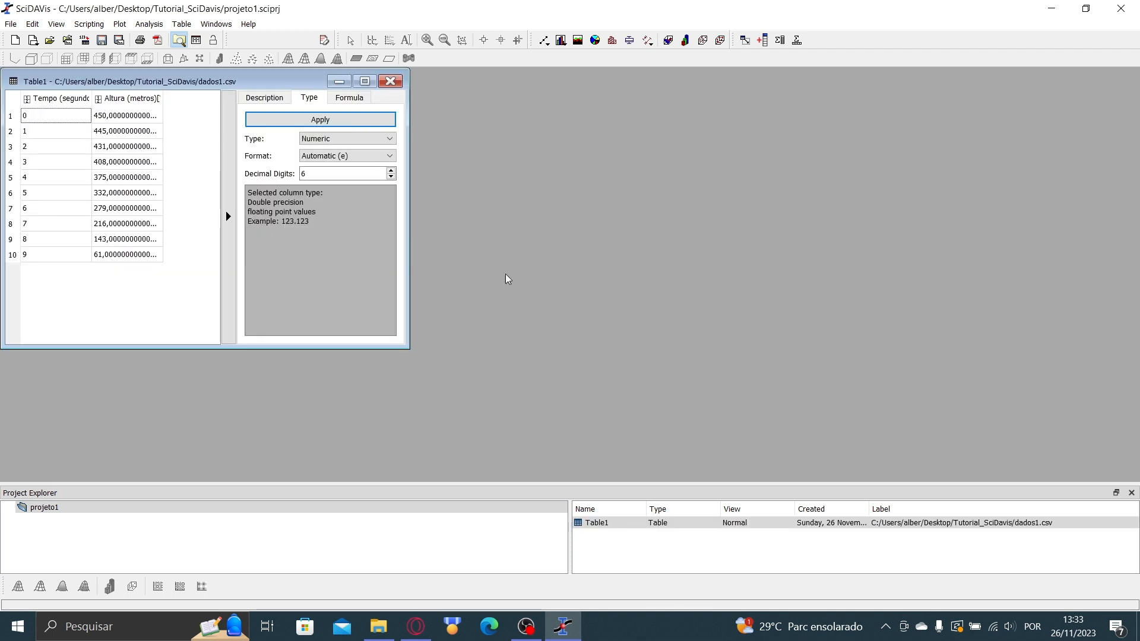
- Enlarge the imported table's window and widen both columns so their full headers can be read
left_click_drag(605, 374, 787, 432)
left_click(287, 126)
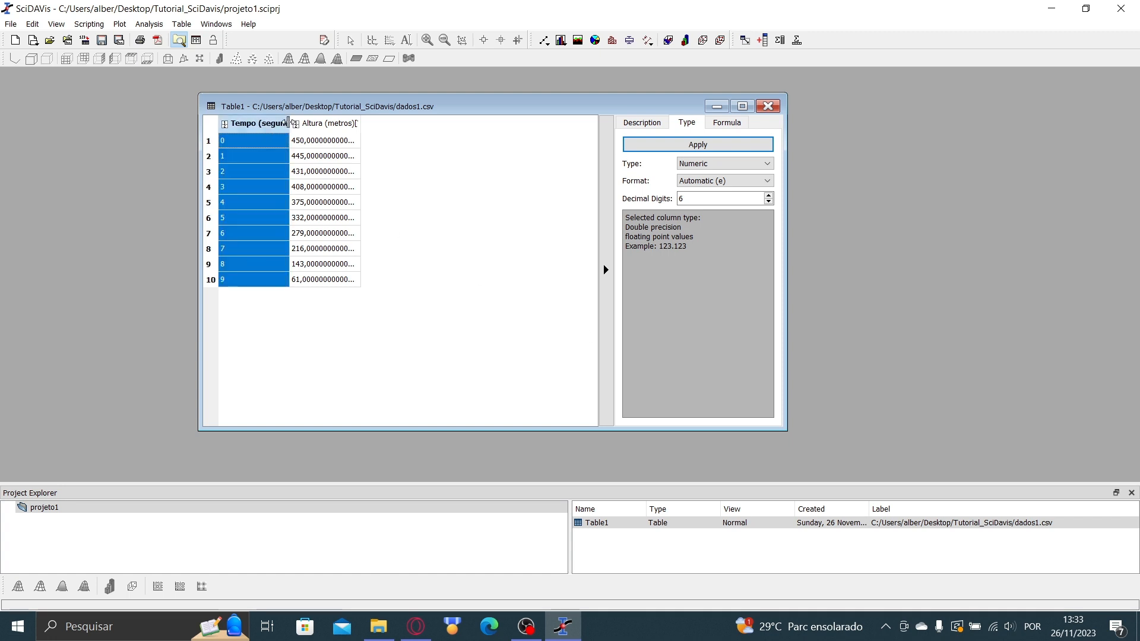
left_click_drag(287, 127, 329, 127)
left_click_drag(402, 125, 463, 128)
left_click(310, 142)
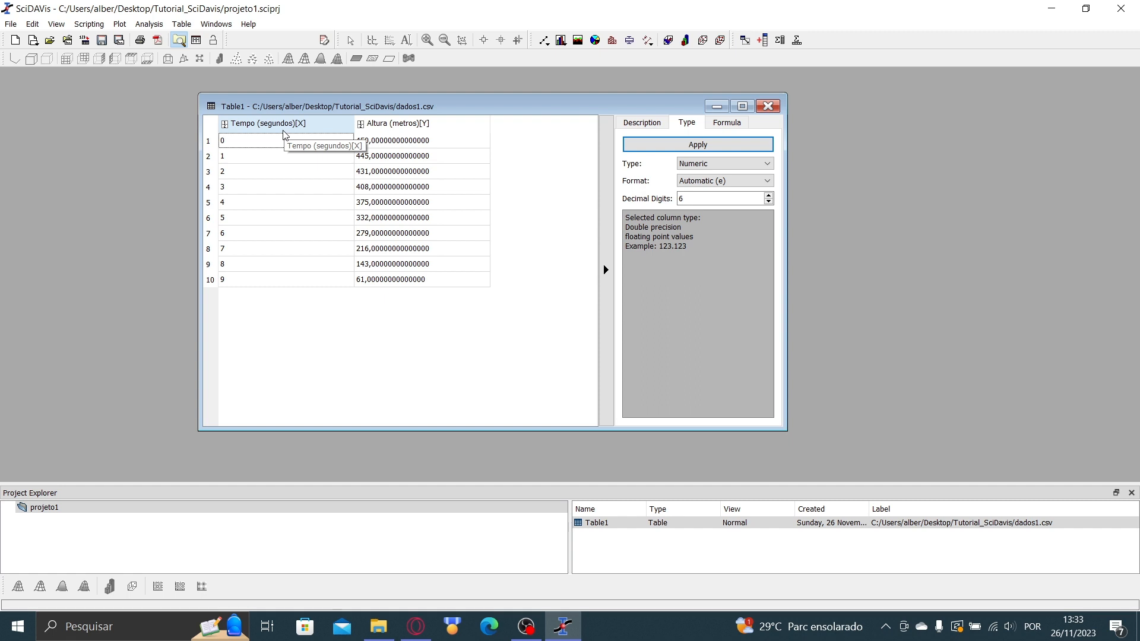
- Plot the Tempo (segundos) and Altura (metros) columns together as a Scatter graph
left_click(284, 131)
left_click(416, 131)
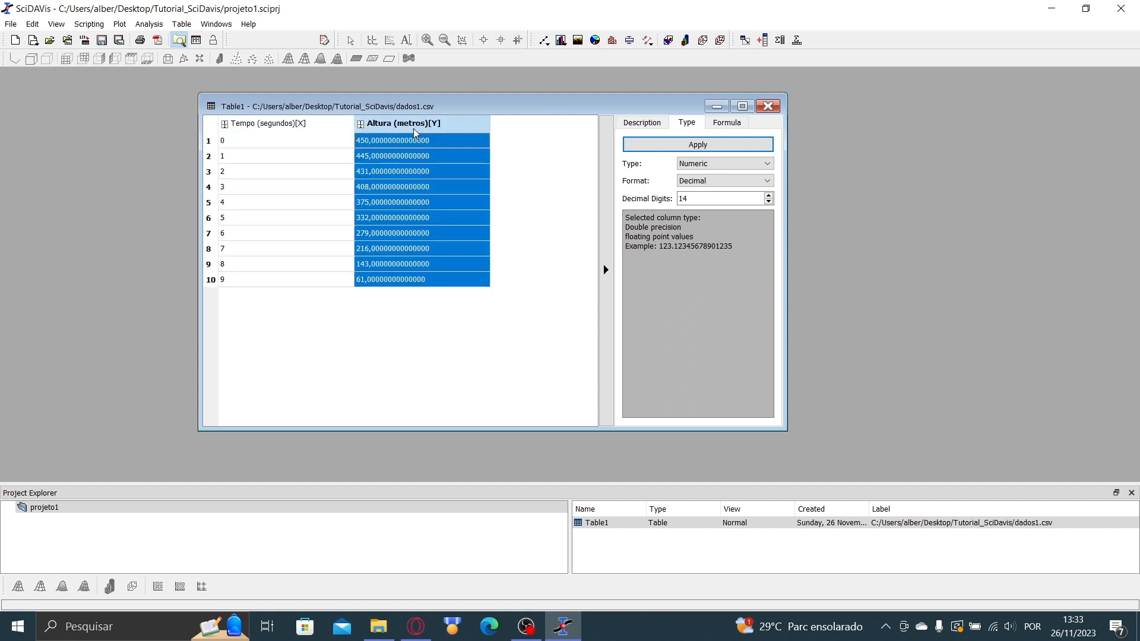
left_click(271, 132)
left_click(410, 125)
left_click_drag(471, 105, 376, 108)
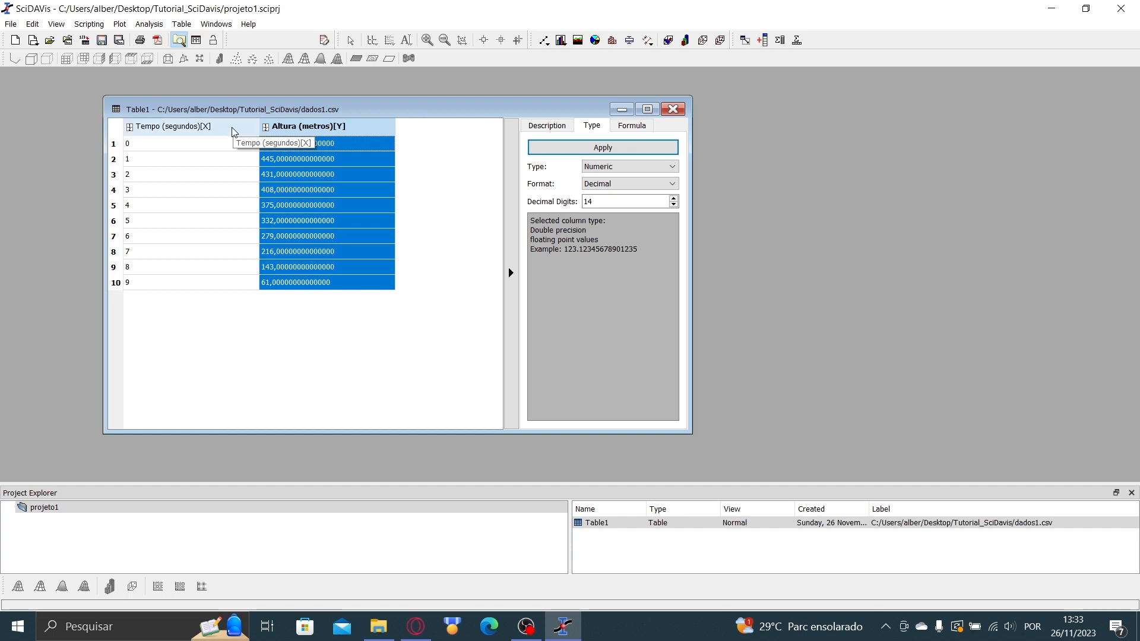
left_click(233, 132, "ctrl")
right_click(209, 172)
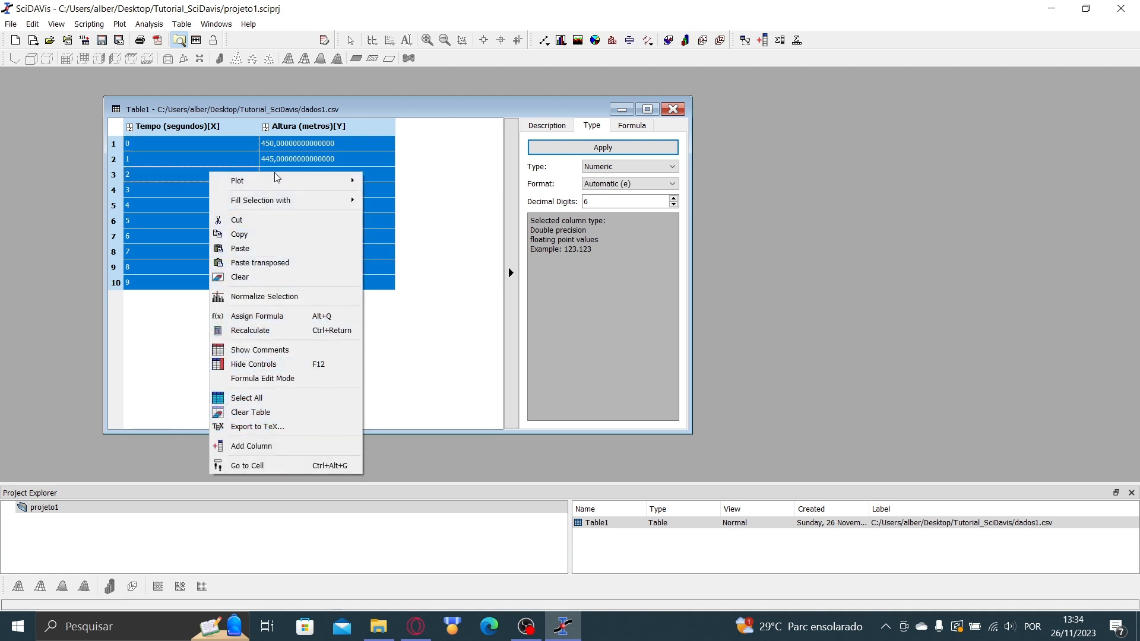
mouse_move(271, 184)
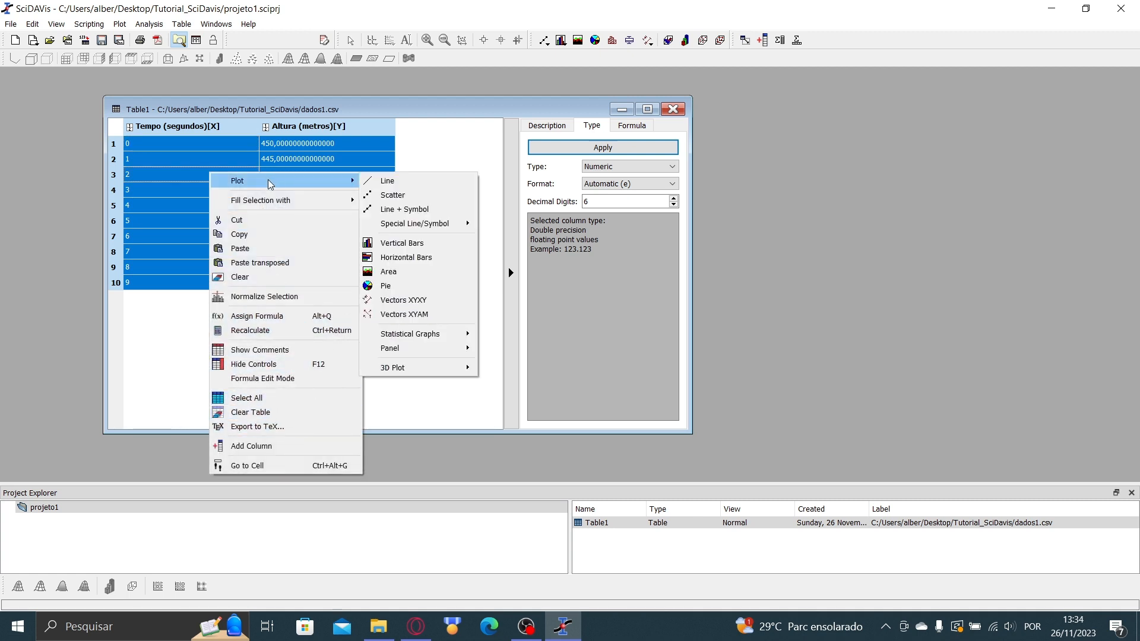
left_click(400, 195)
- Enlarge the scatter graph's window over the table and move the legend to the plot's upper-right area, clear of the points
left_click_drag(804, 84, 371, 164)
left_click_drag(561, 389, 862, 436)
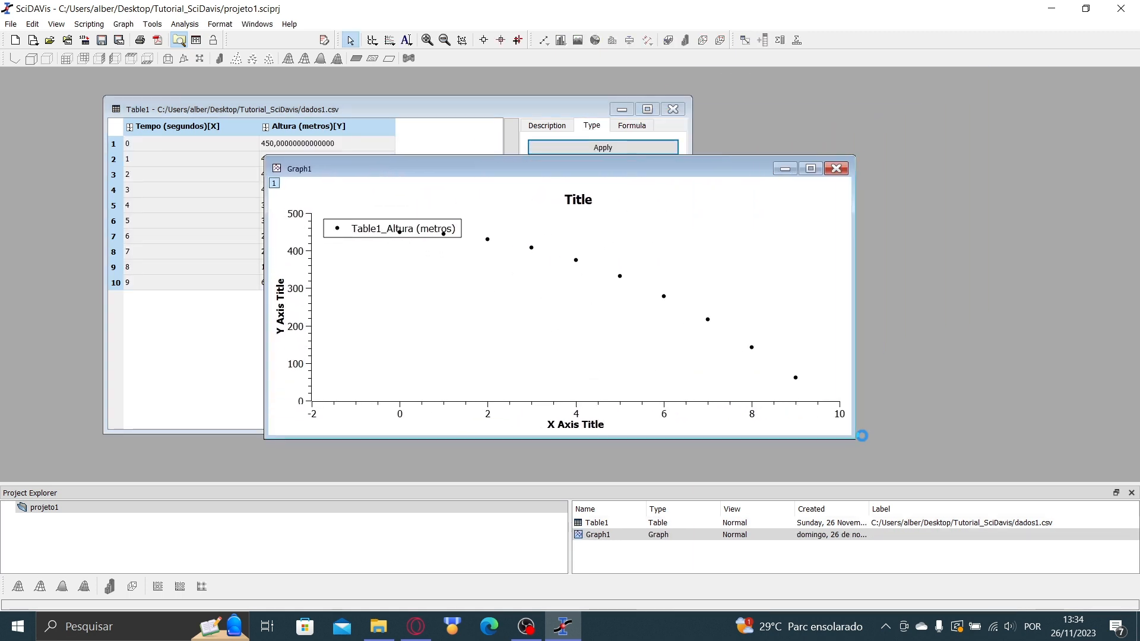
left_click_drag(610, 171, 455, 120)
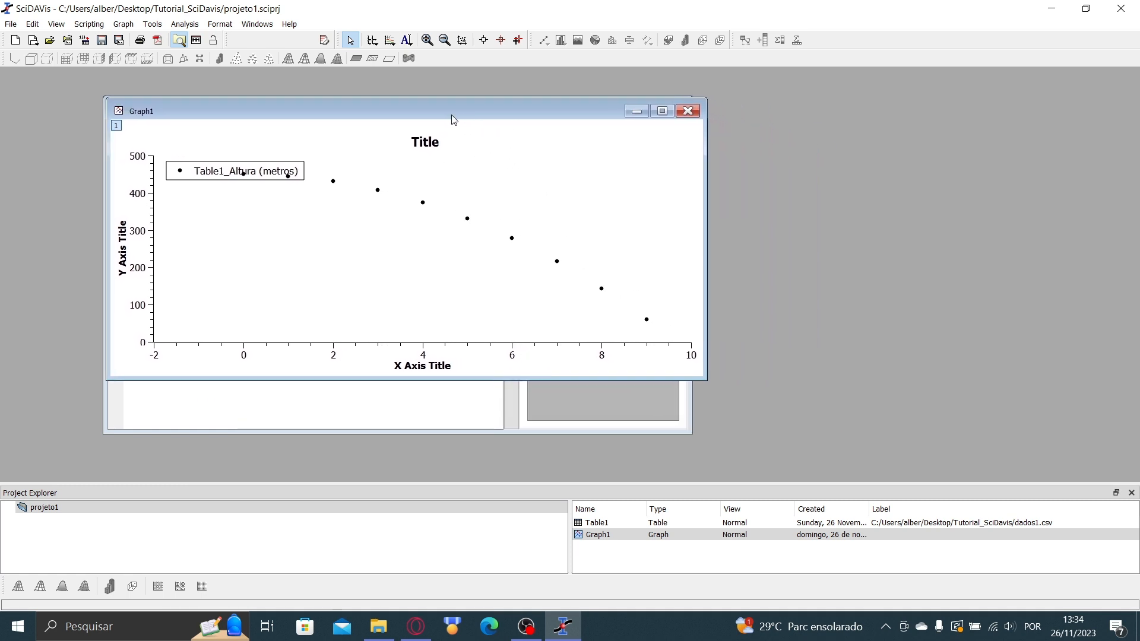
left_click_drag(706, 379, 713, 444)
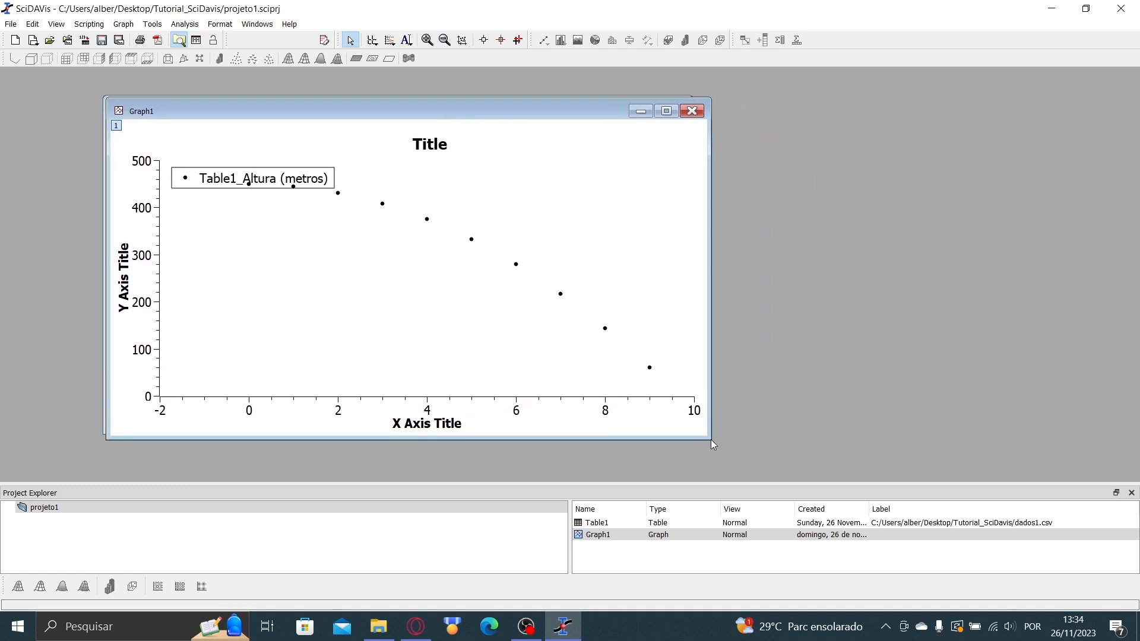
left_click_drag(326, 177, 664, 174)
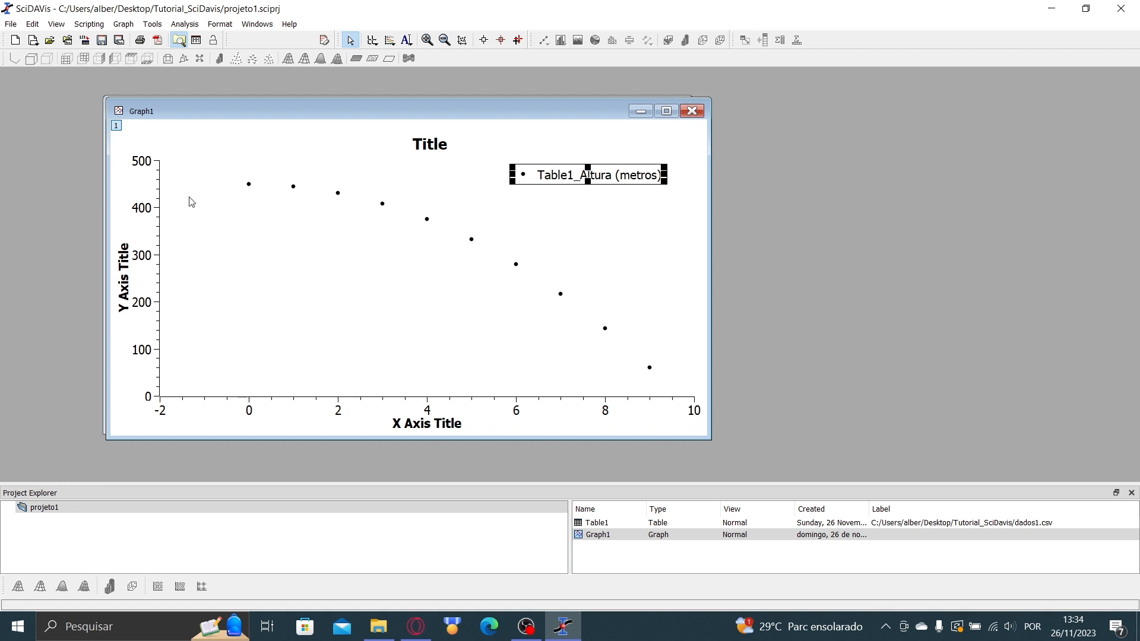
- Fine-tune the legend's position in the plot's upper-right area and move the graph window aside to uncover the table
mouse_move(610, 173)
left_mouse_down()
mouse_move(617, 200)
mouse_move(489, 268)
mouse_move(618, 177)
left_mouse_up()
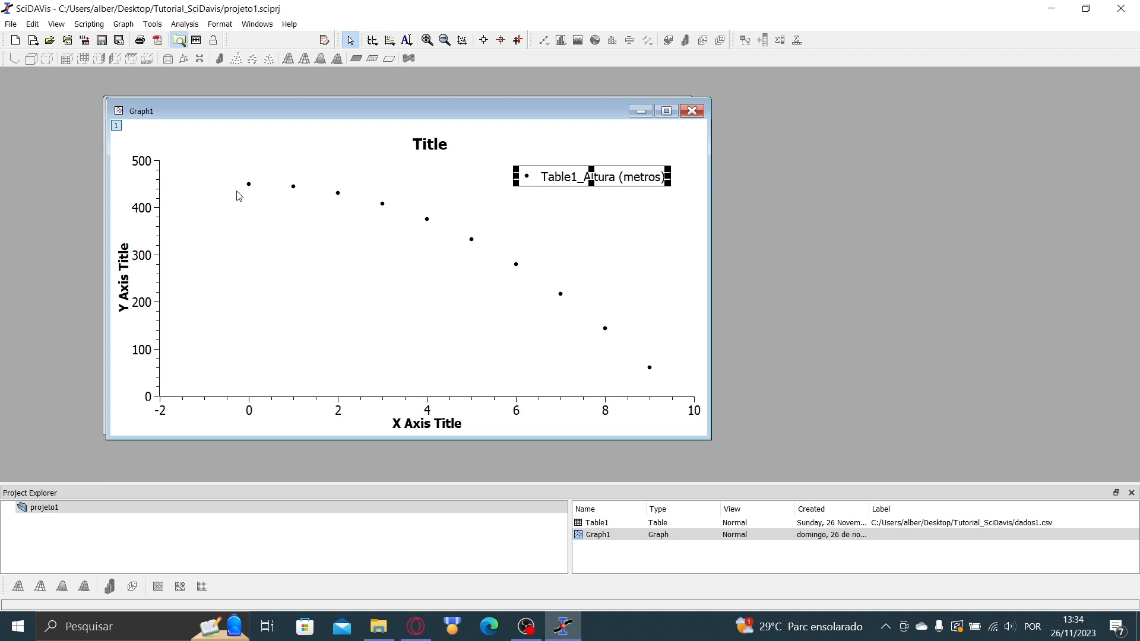
left_click_drag(621, 173, 625, 187)
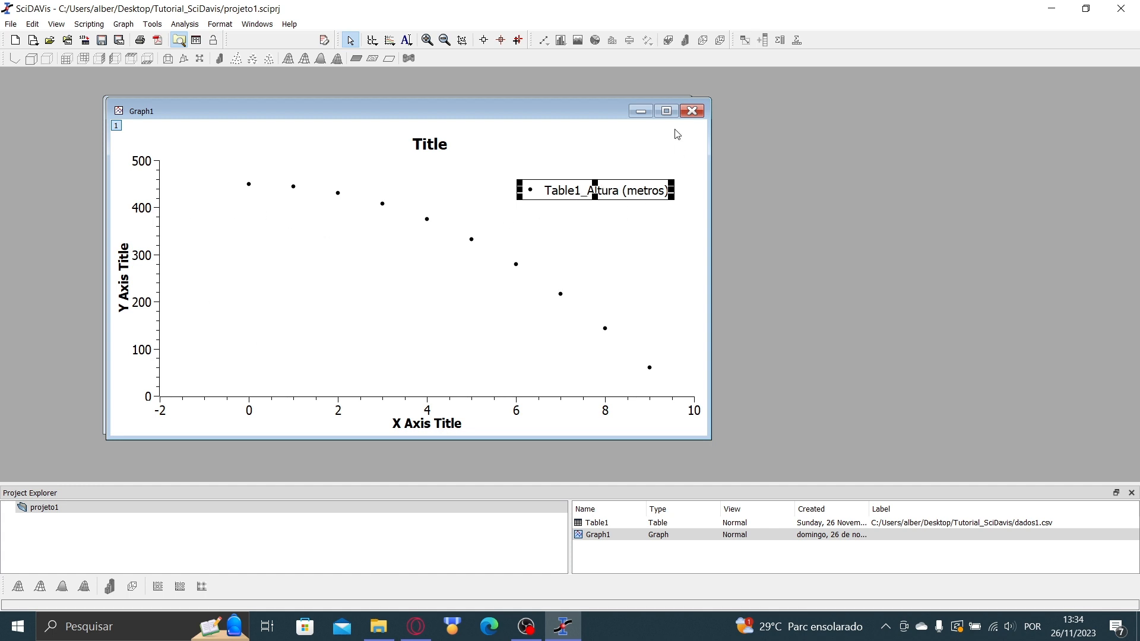
left_click_drag(625, 188, 615, 168)
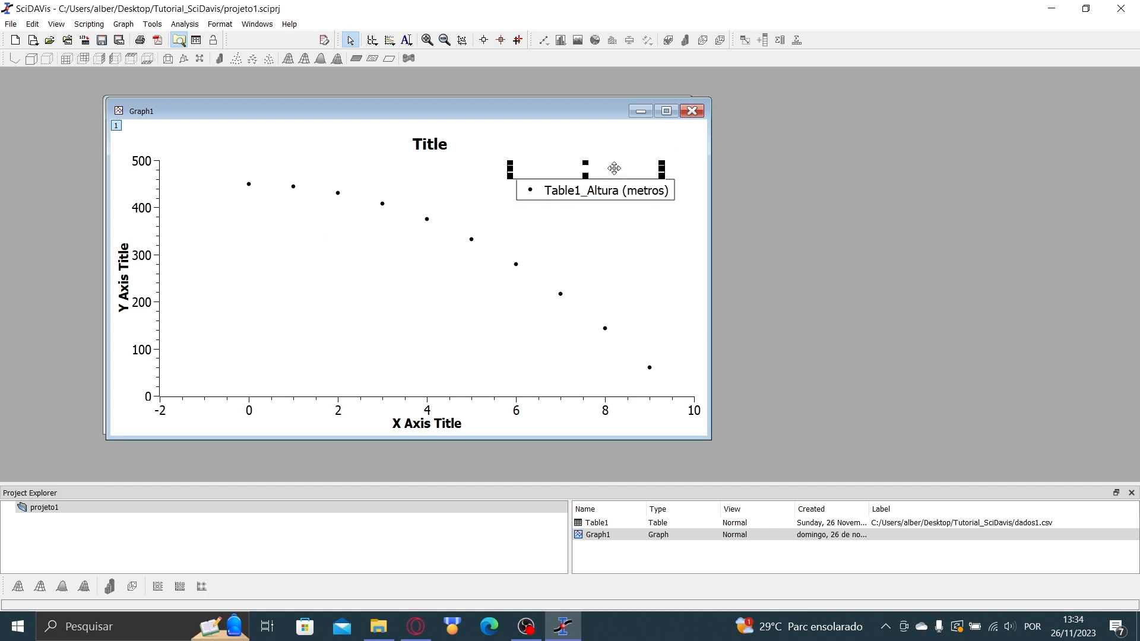
left_click(551, 236)
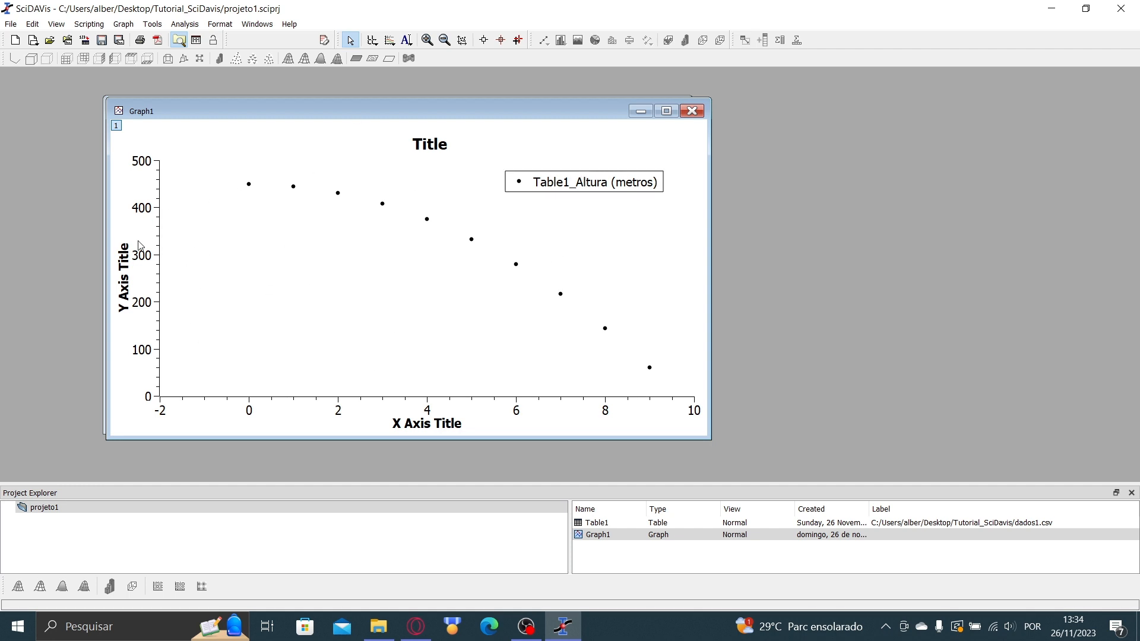
left_click_drag(204, 112, 271, 115)
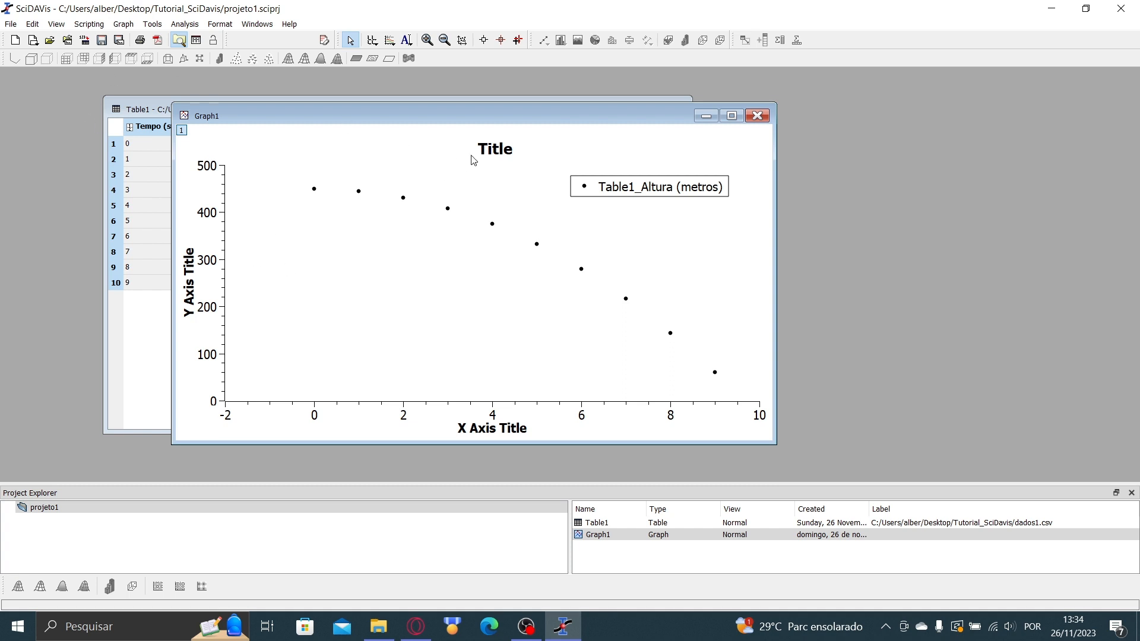
double_click(496, 436)
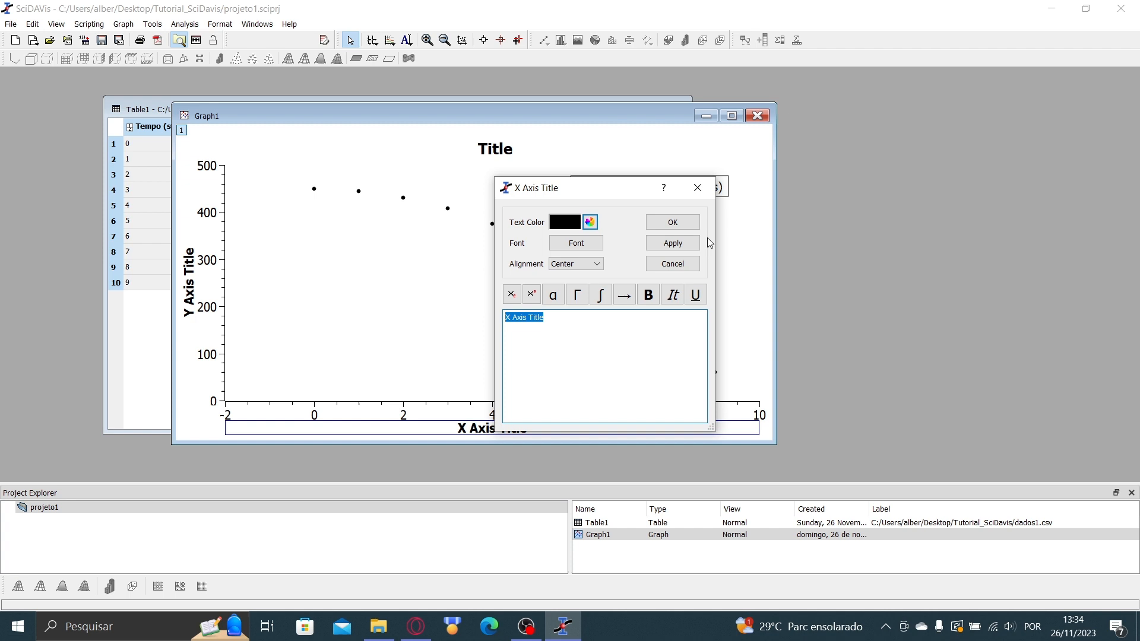
left_click(675, 224)
left_click(497, 407)
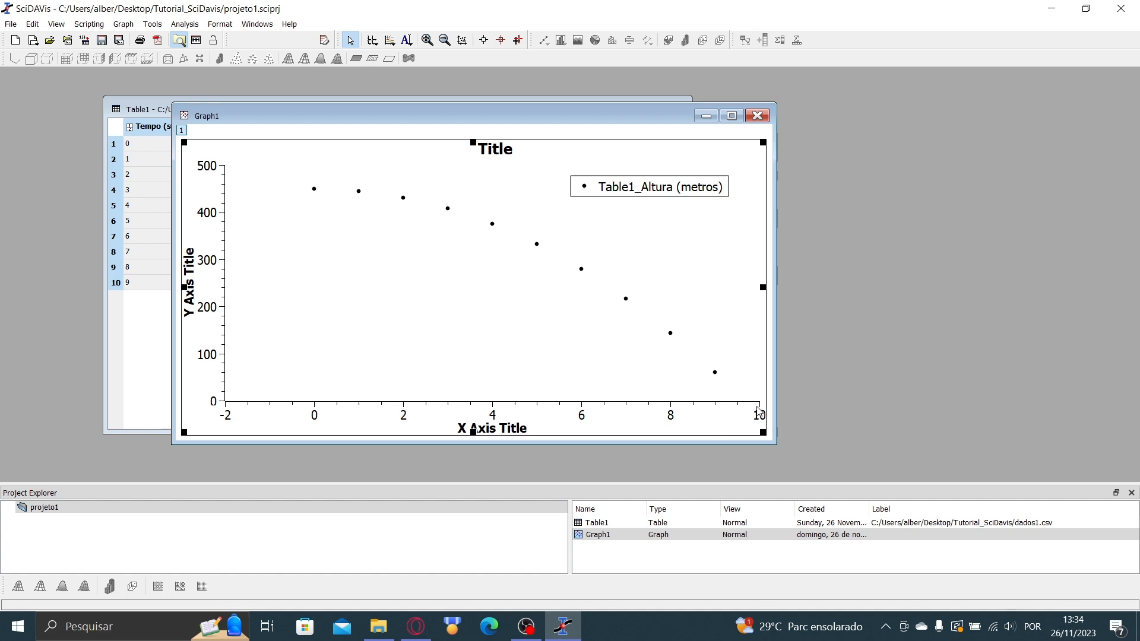
left_click(764, 141)
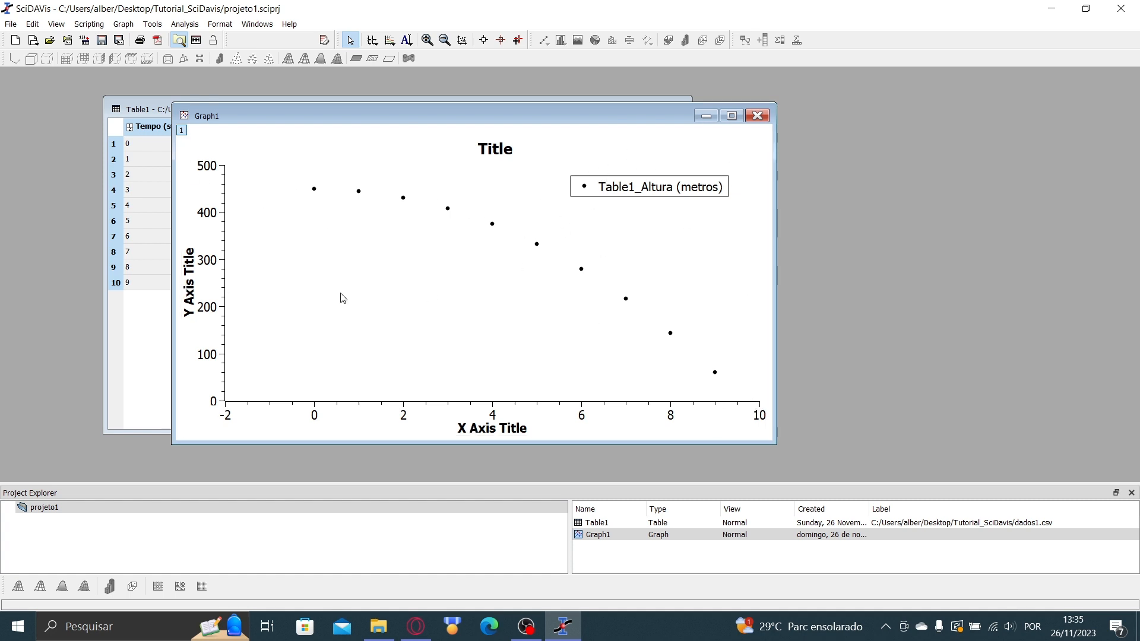
left_click(351, 412)
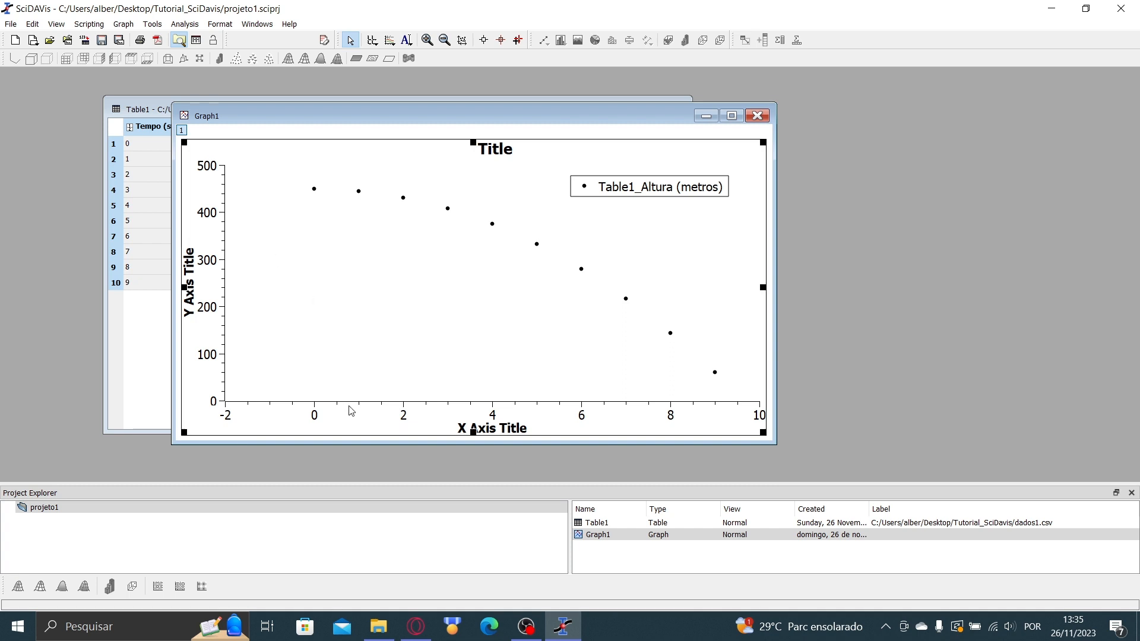
left_click_drag(446, 286, 538, 305)
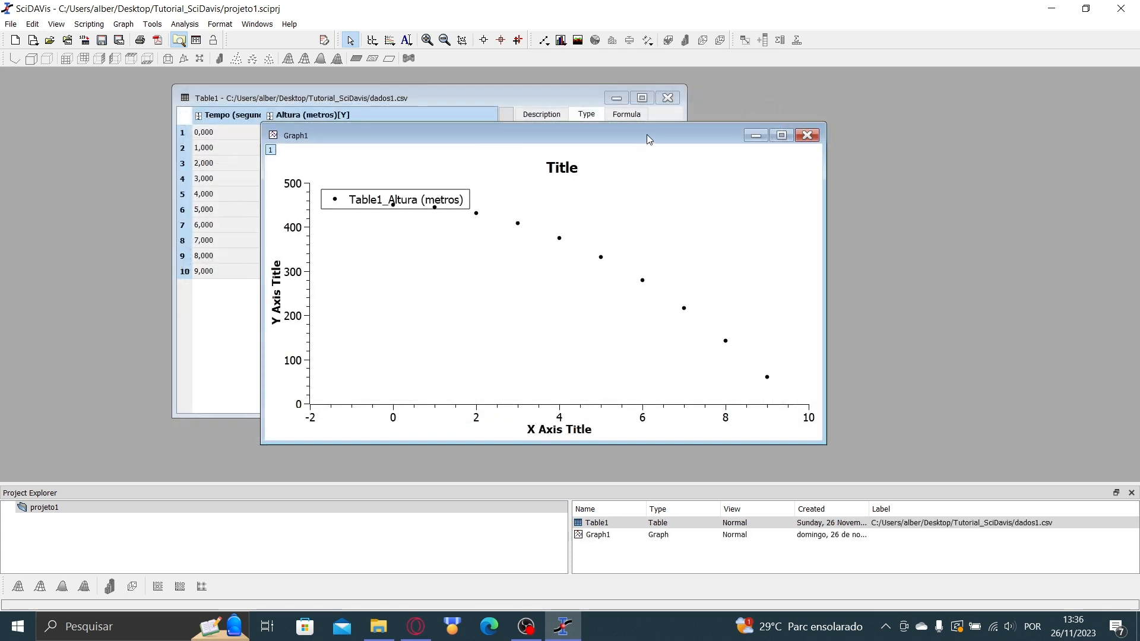
- Hide the Table1 window and shift the graph window slightly up and to the left in the workspace
left_click_drag(646, 135, 625, 123)
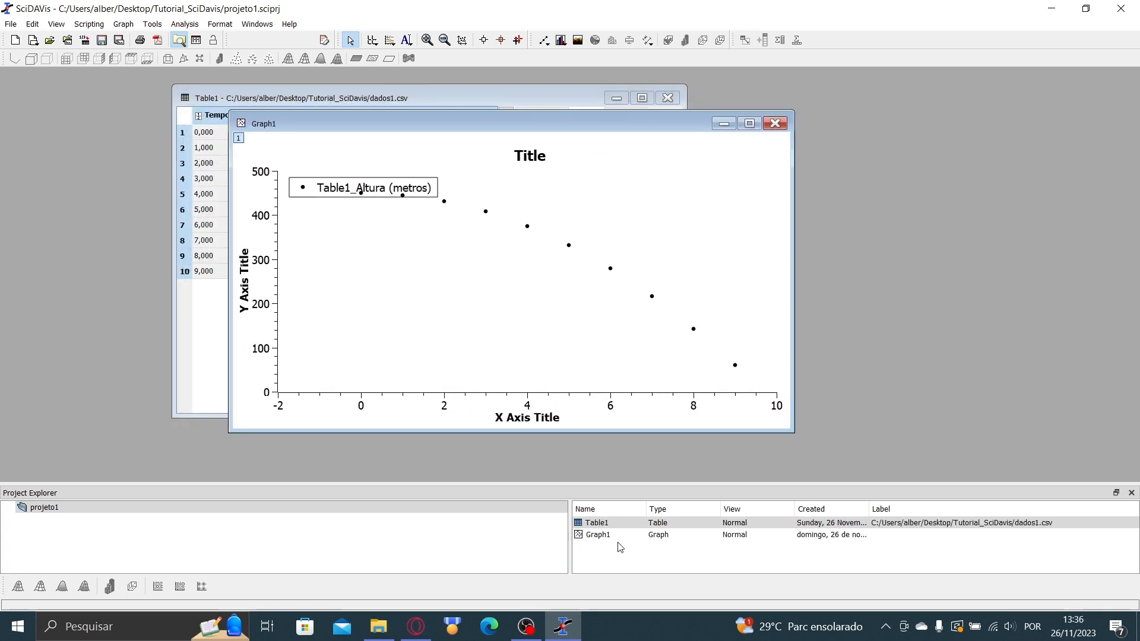
right_click(604, 525)
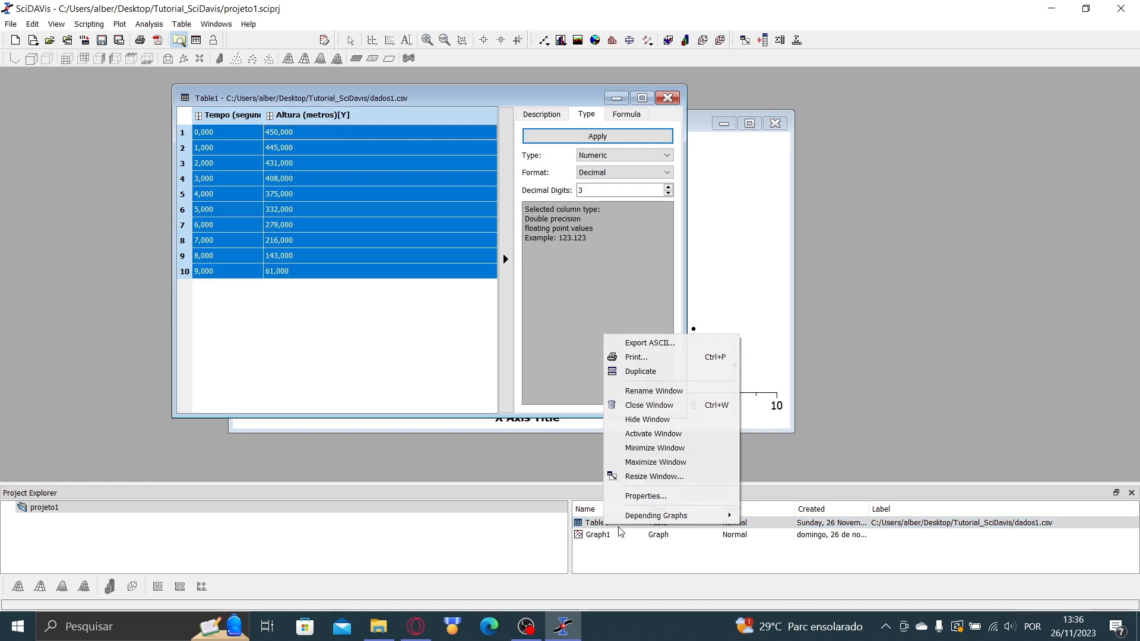
left_click(649, 420)
mouse_move(541, 127)
left_mouse_down()
mouse_move(481, 127)
mouse_move(536, 119)
left_mouse_up()
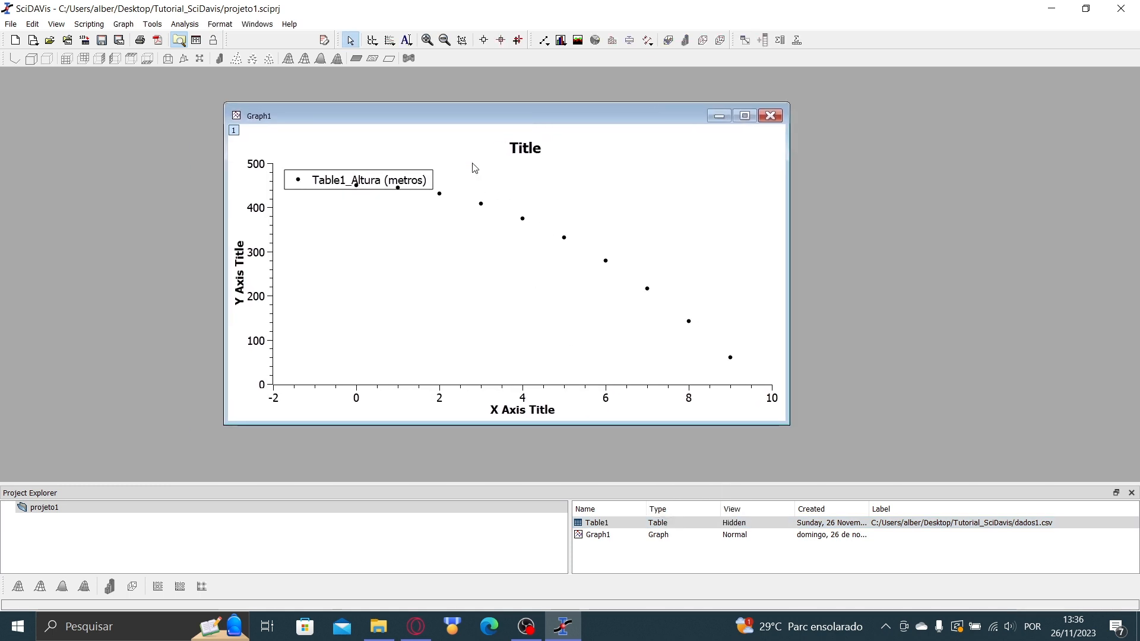
- Move the legend to the plot's upper-right area, clear of the data points
left_click(427, 180)
left_click_drag(421, 174, 735, 172)
left_click(588, 153)
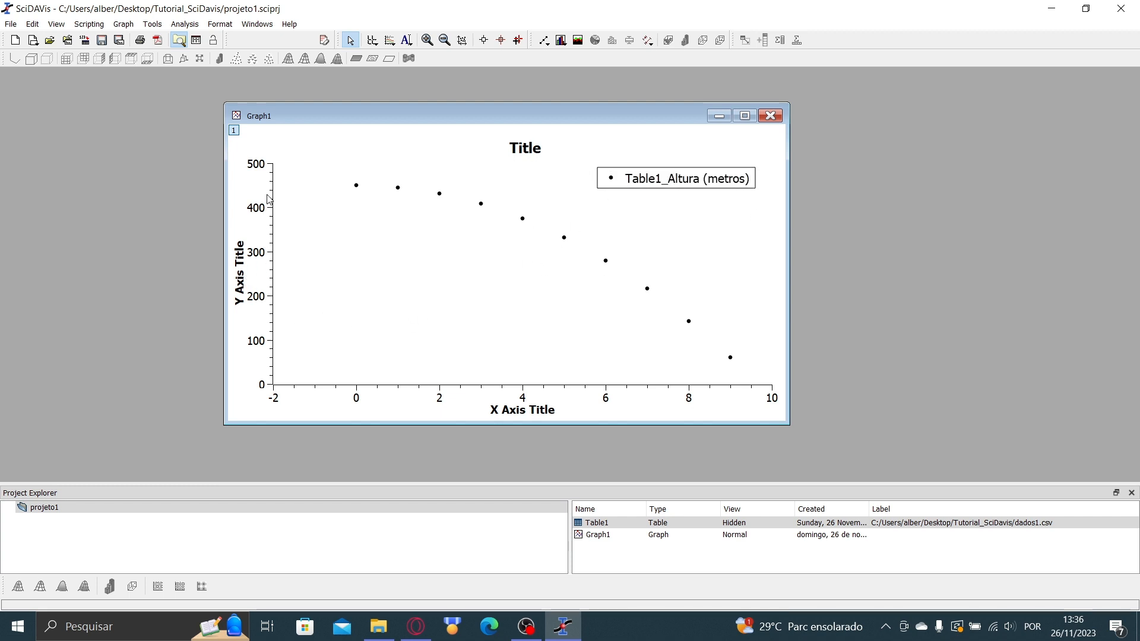
- Set the graph's main title to "Espaço X Tempo"
double_click(524, 156)
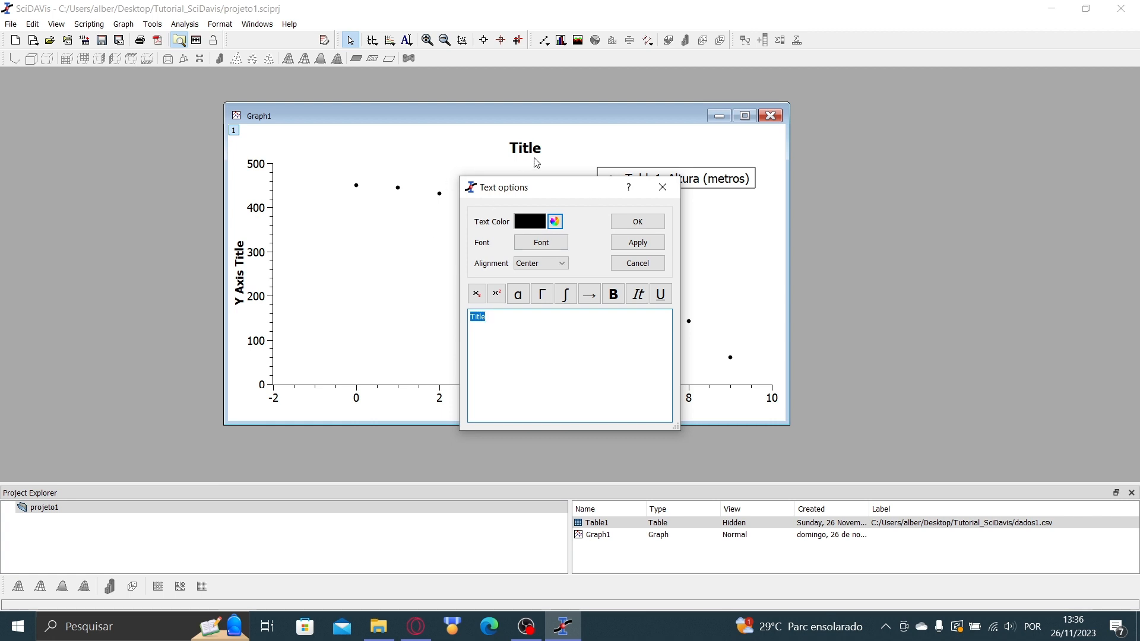
type("Tempo")
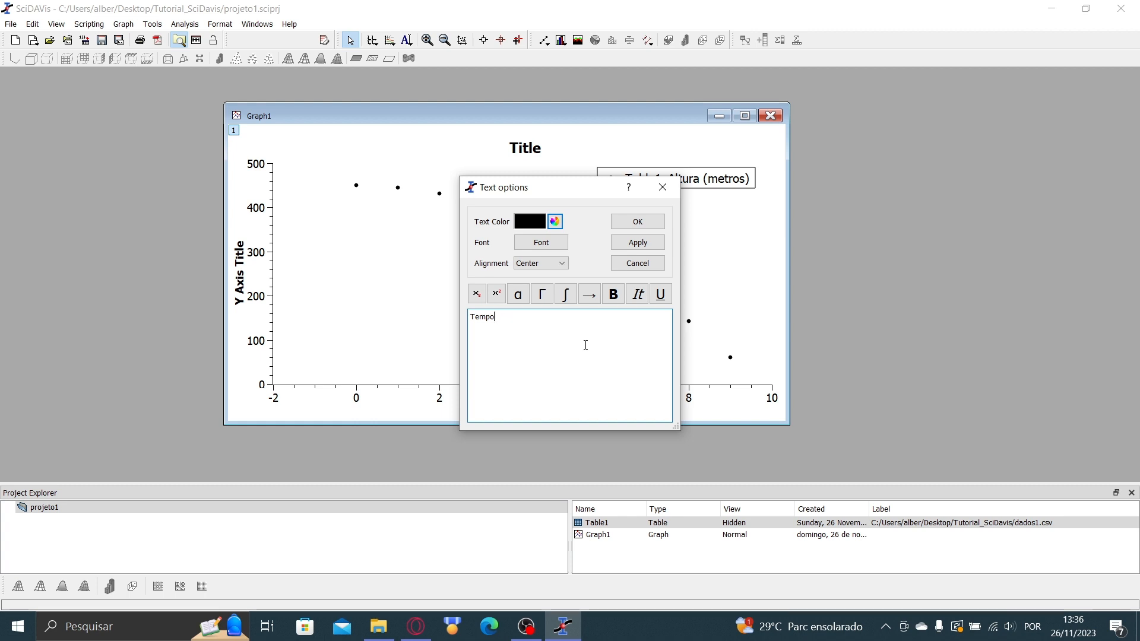
key("BackSpace")
key("BackSpace")
key("BackSpace")
key("BackSpace")
key("BackSpace")
left_click(638, 221)
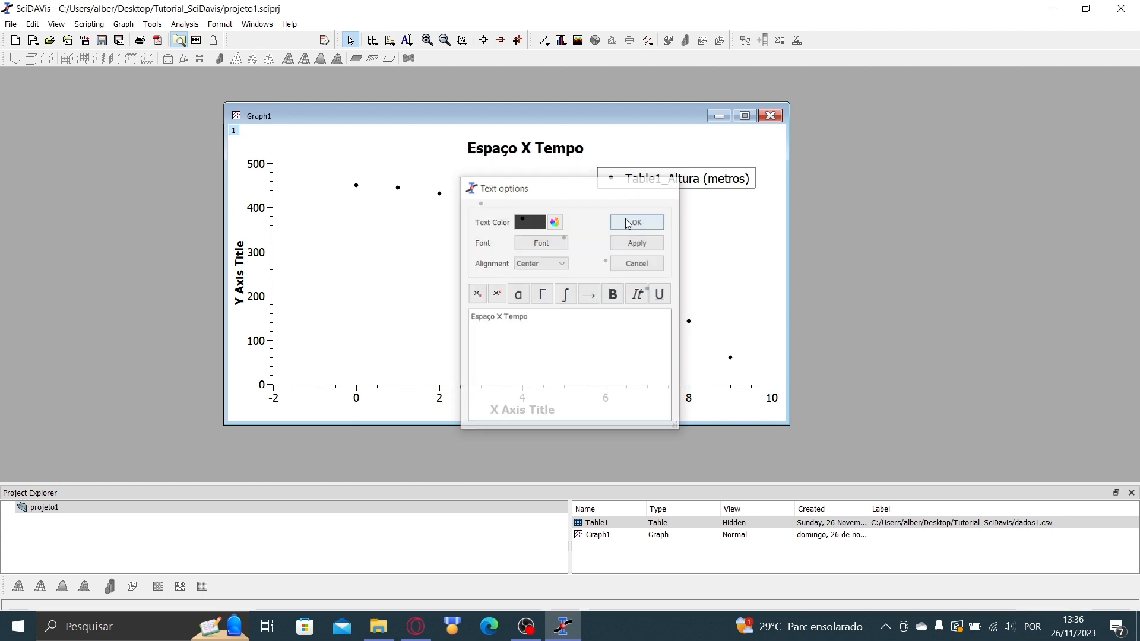
- Set the Y axis title to "Espaço (m)"
double_click(242, 274)
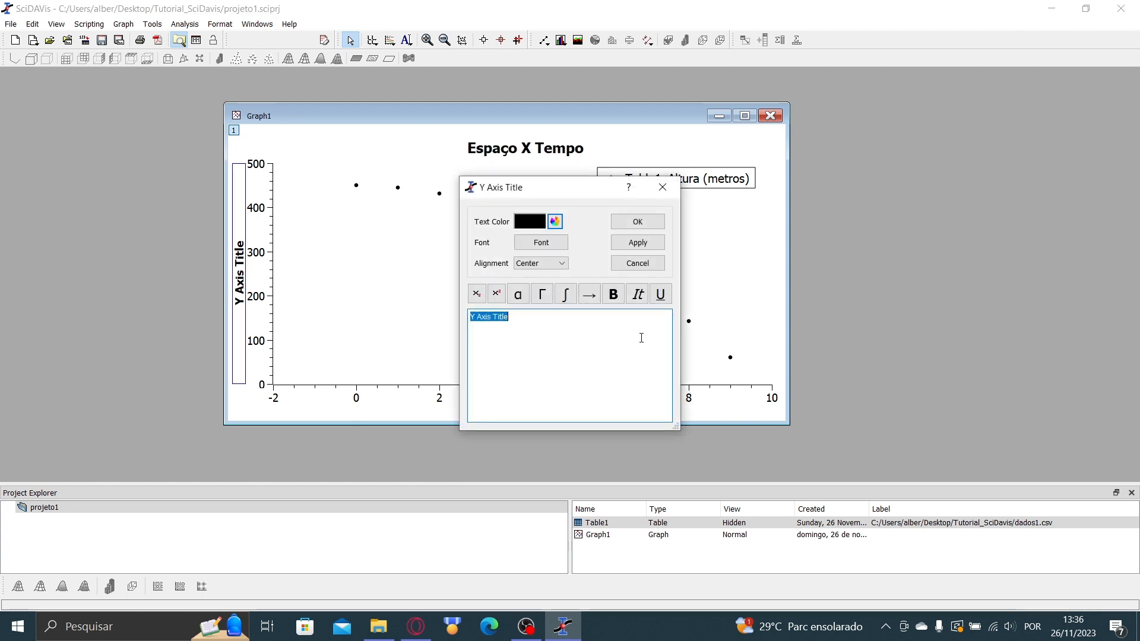
type("T")
left_click(638, 242)
left_click(637, 222)
- Set the X axis title to "Tempo (s)"
double_click(545, 410)
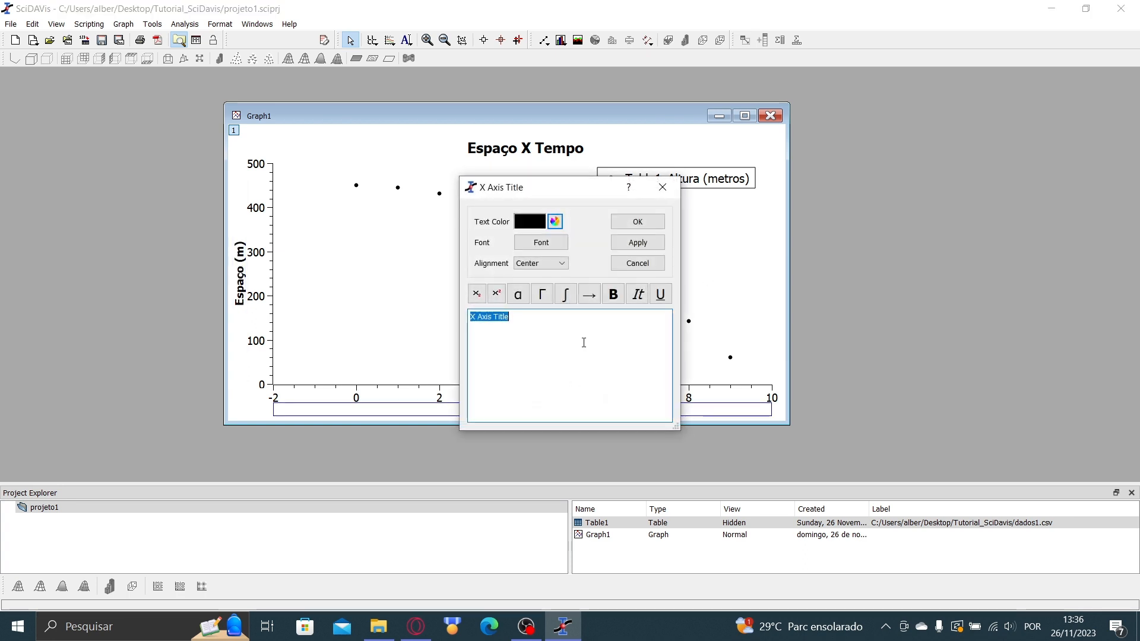
type("Tempo (s")
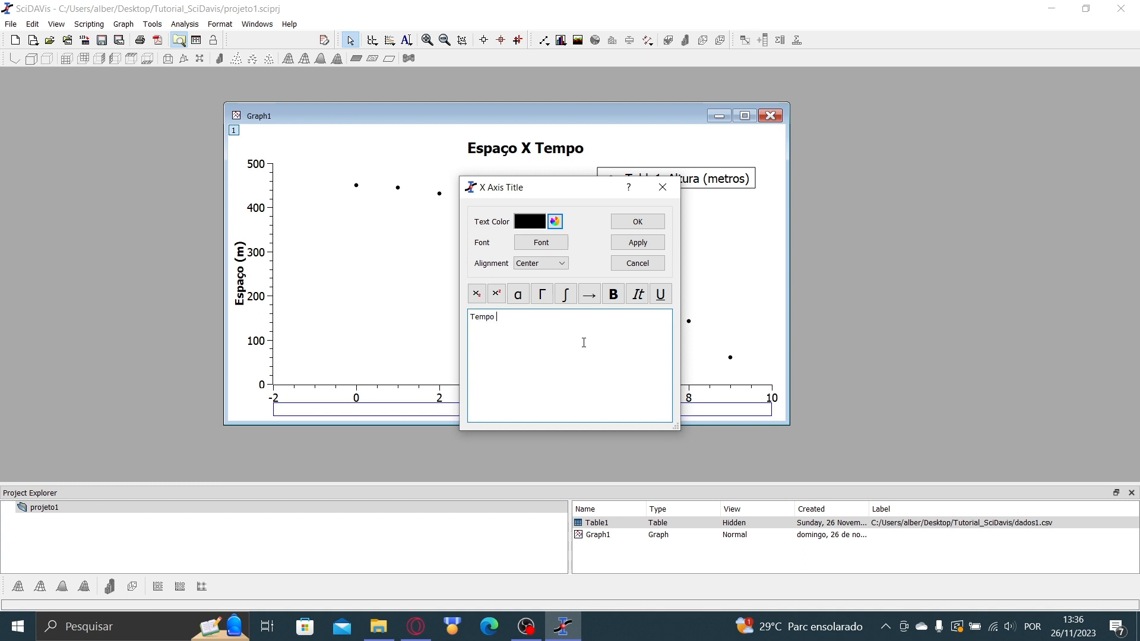
left_click(638, 222)
- Add a superscript 2 after "Tempo" in the X axis title, with the title's dialog moved clear of the plot
double_click(547, 410)
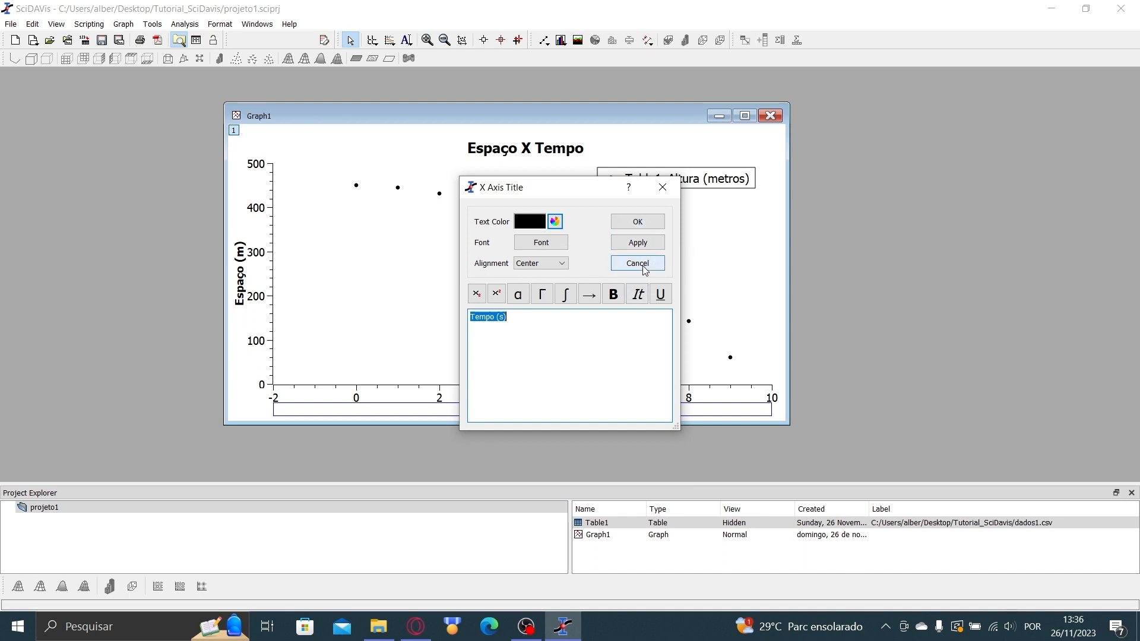
left_click(518, 326)
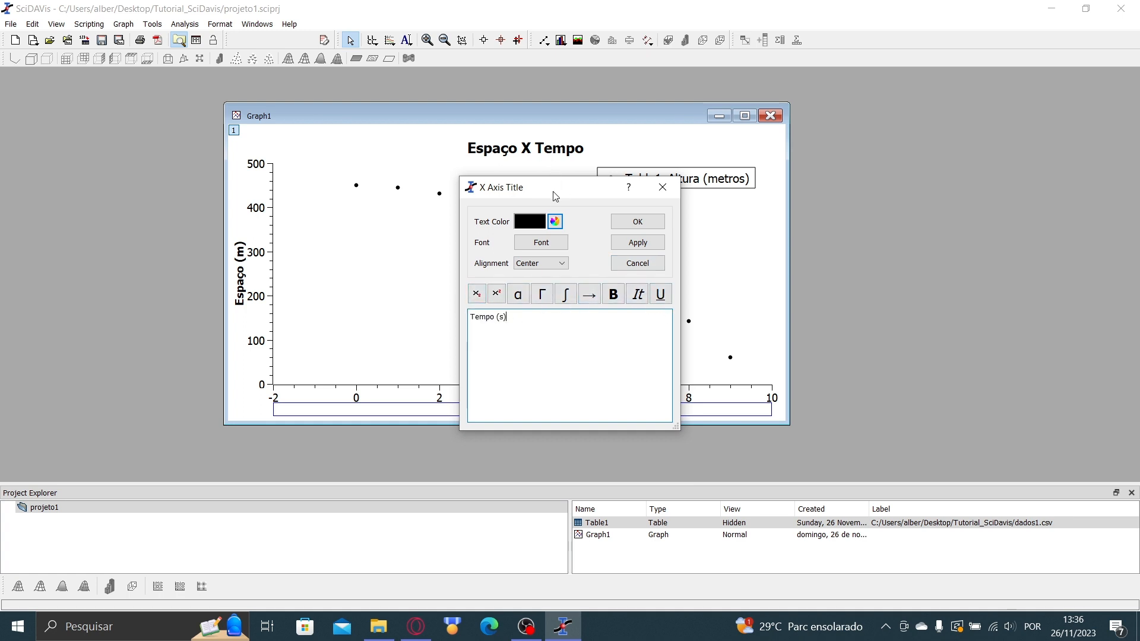
left_click_drag(557, 192, 863, 229)
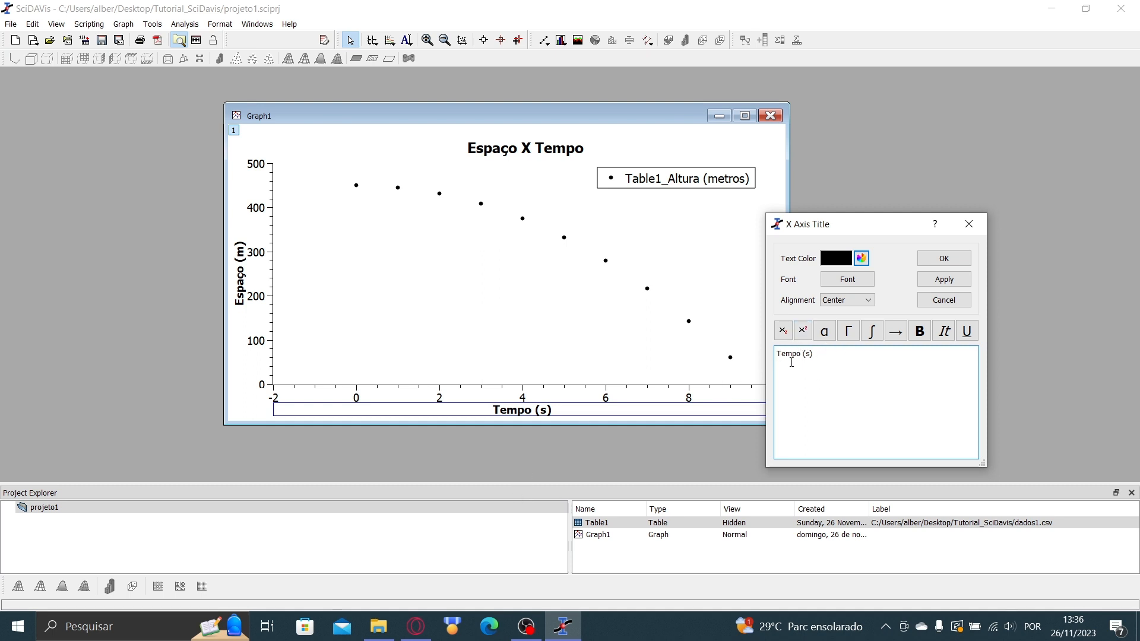
left_click(803, 331)
left_click(825, 355)
type("2</sup>")
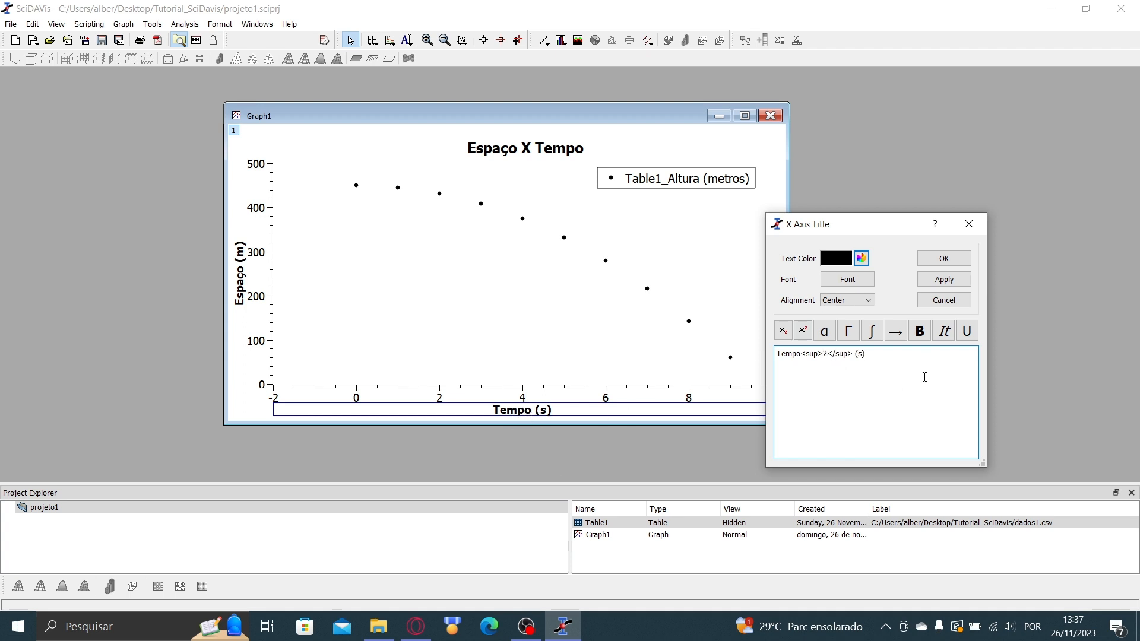
left_click(963, 279)
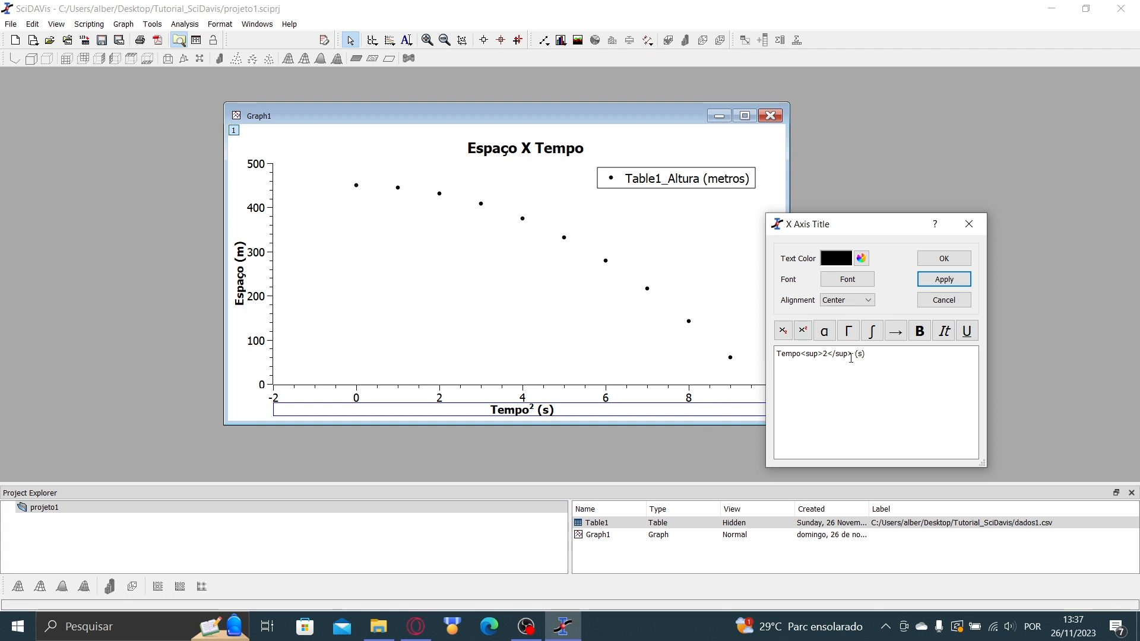
- Remove the superscript 2 from the X axis title and apply a much larger font size in Normal style
left_click_drag(852, 355, 802, 355)
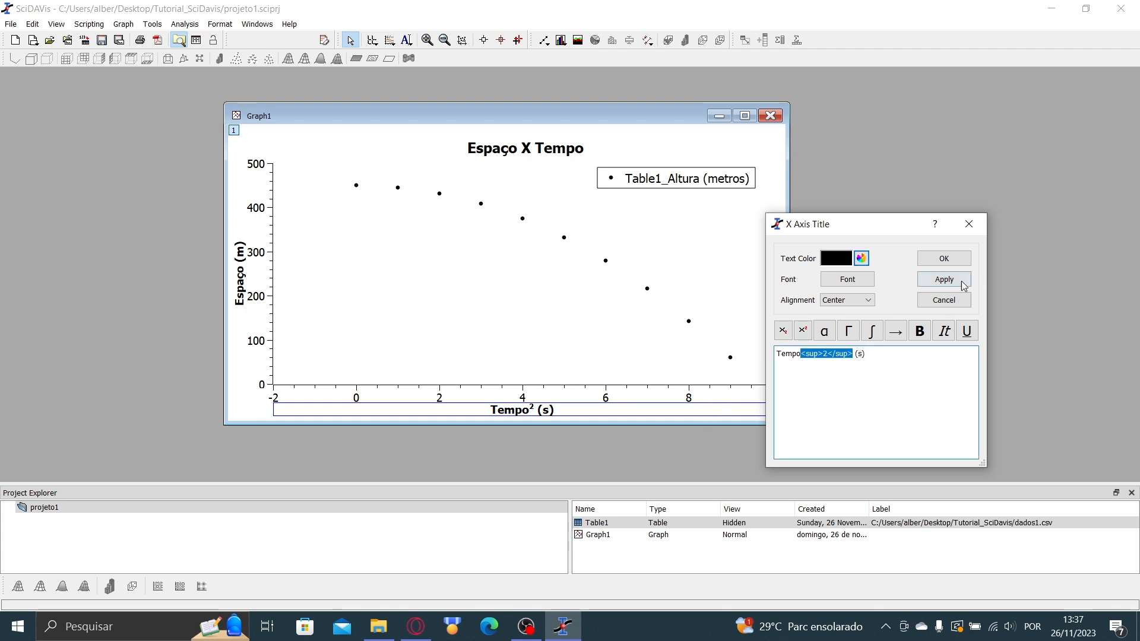
key("Delete")
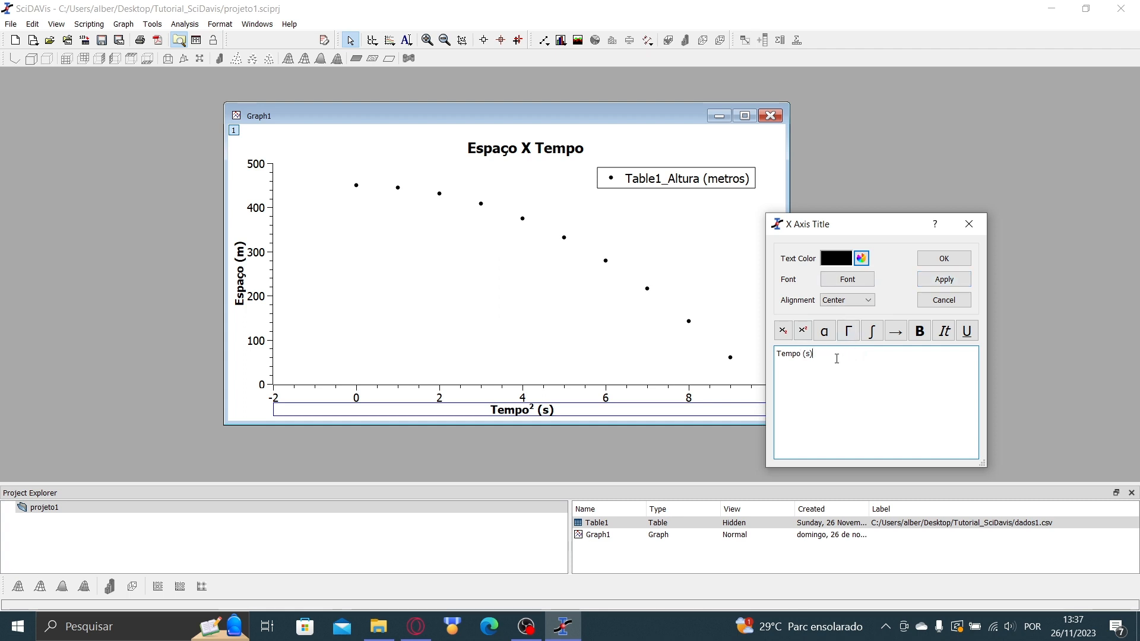
left_click_drag(865, 230, 750, 234)
left_click(840, 264)
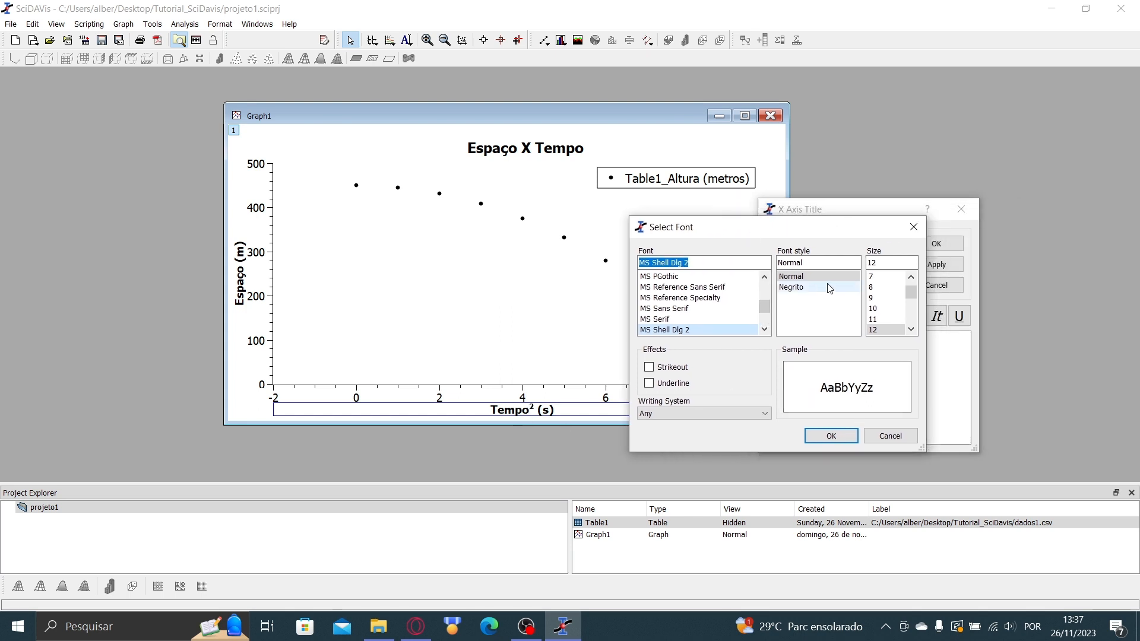
scroll(885, 305, "down", 3)
left_click(874, 308)
left_click(831, 435)
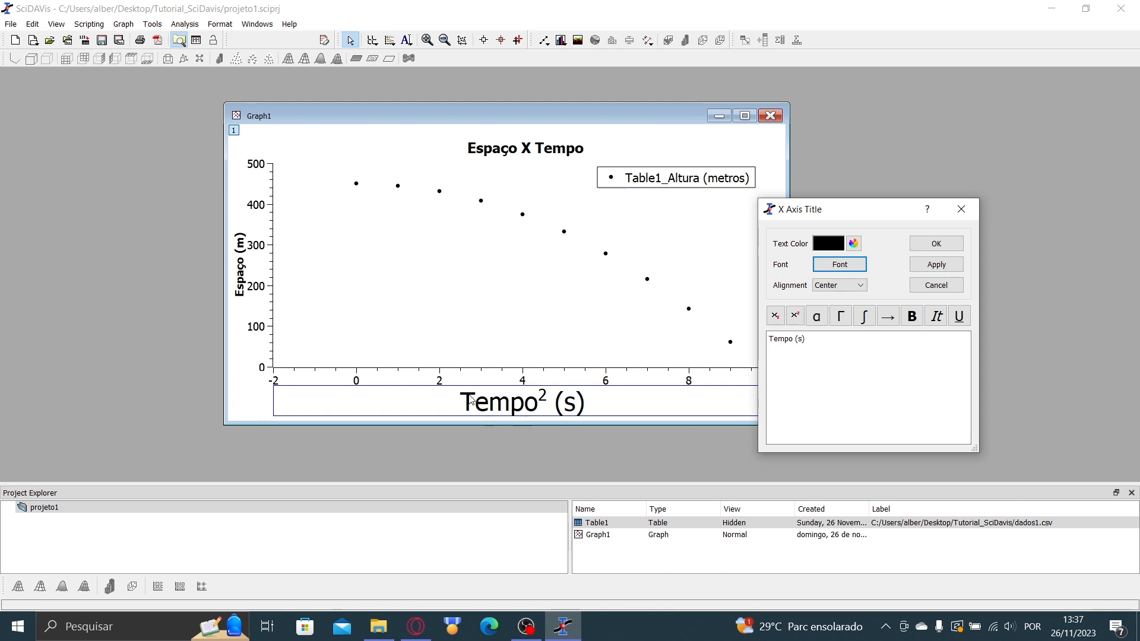
left_click(832, 340)
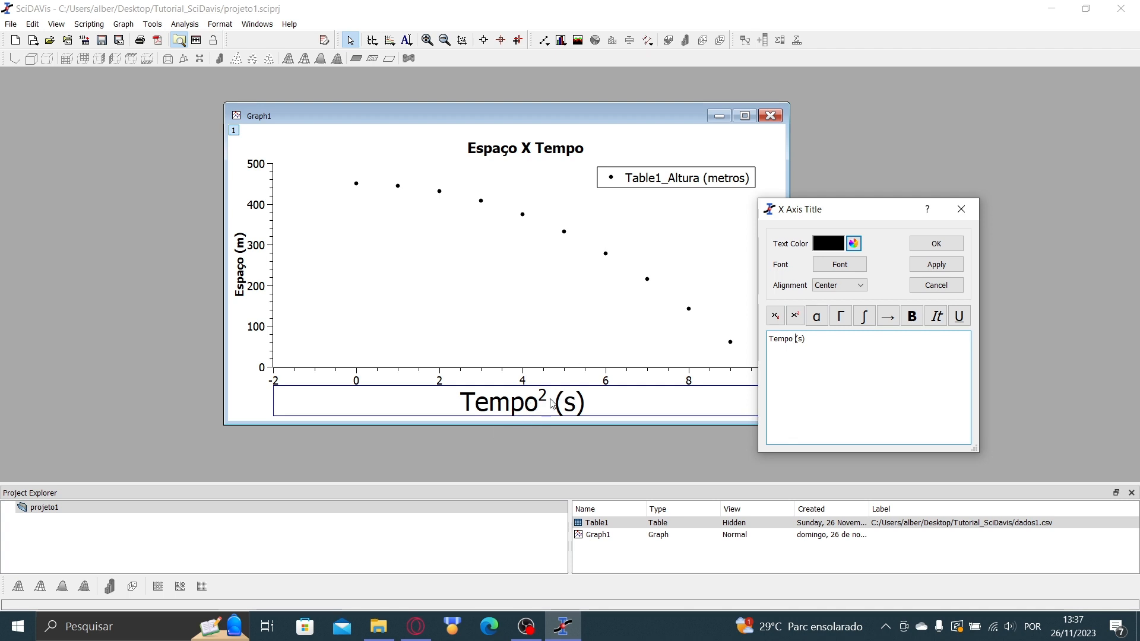
left_click(944, 272)
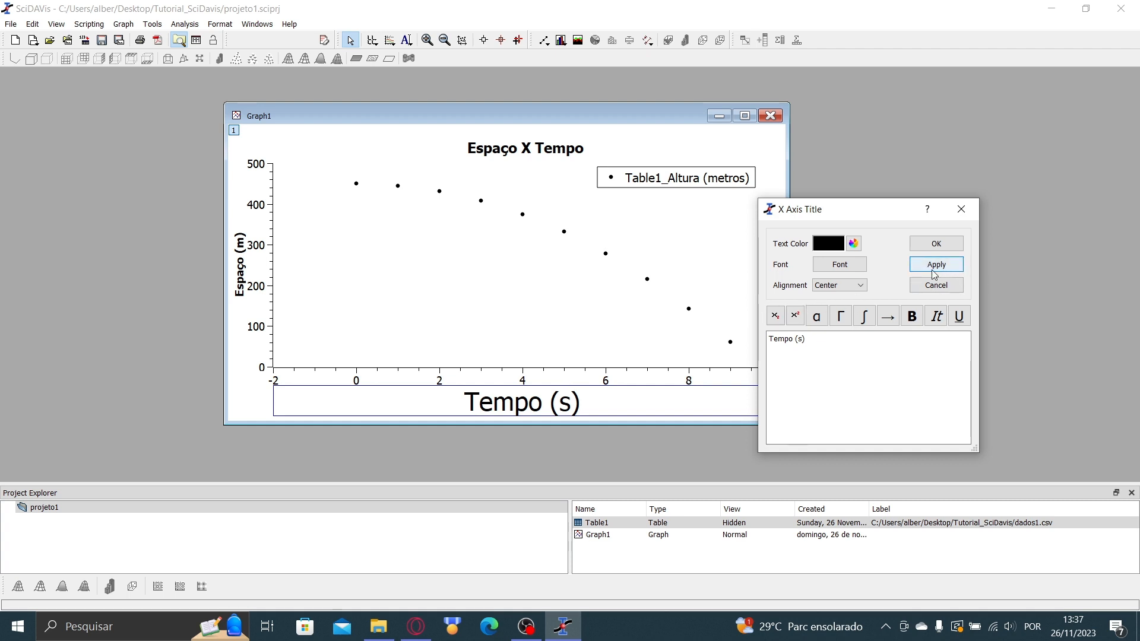
- Reduce the X axis title's font size and apply Left alignment to the title
left_click(840, 264)
left_click(922, 426)
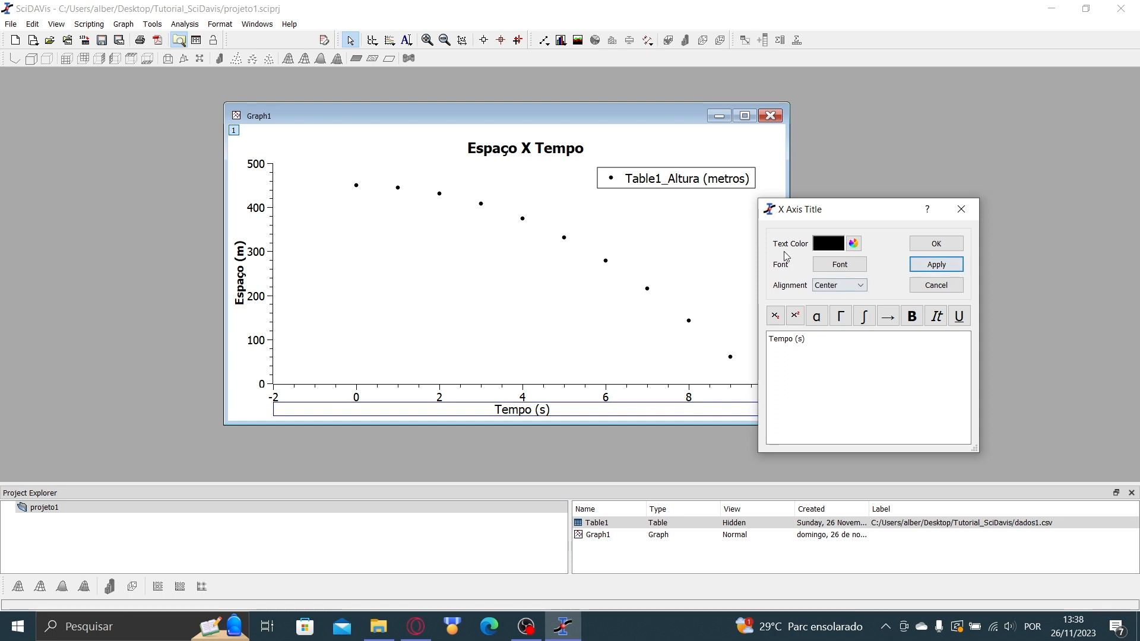
left_click(840, 285)
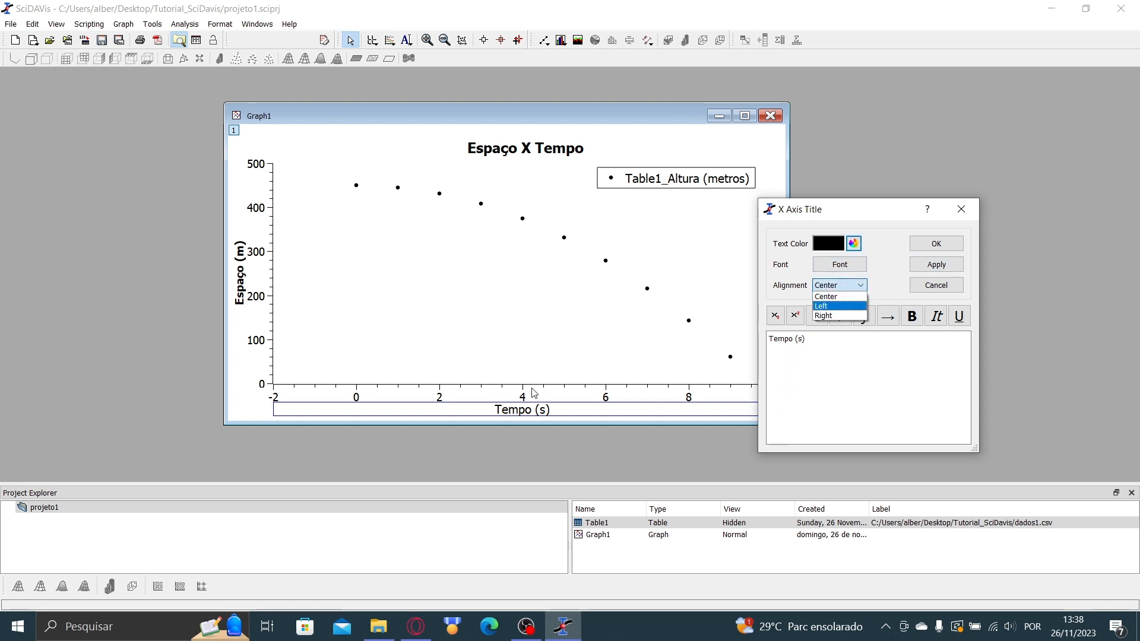
left_click(834, 307)
left_click(936, 264)
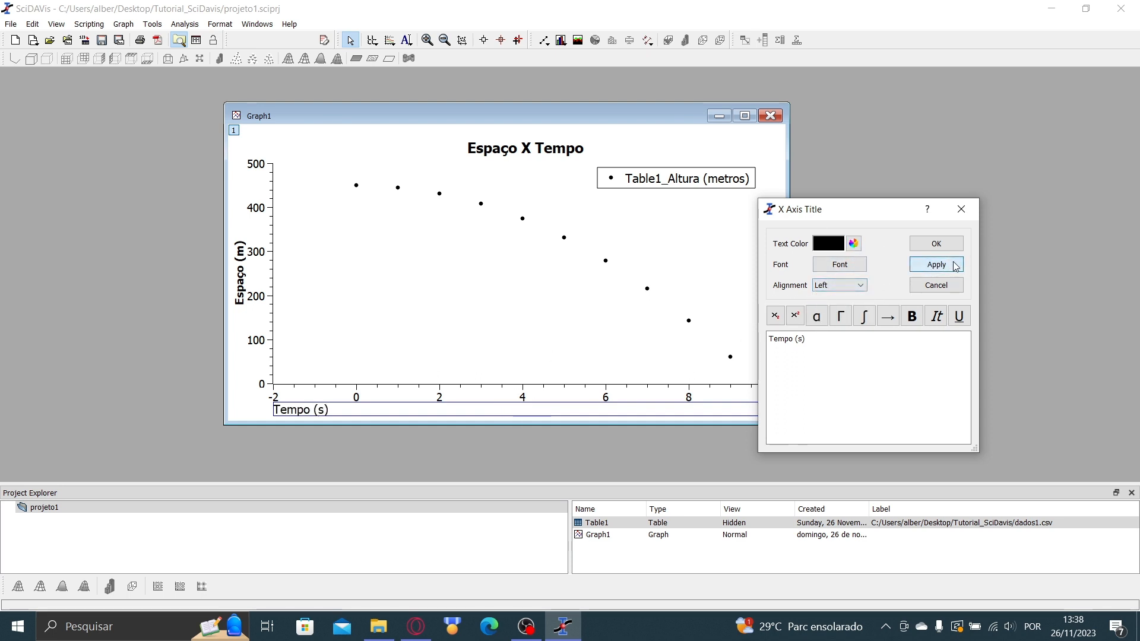
- Apply Right alignment to the X axis title
left_click(840, 285)
left_click(839, 315)
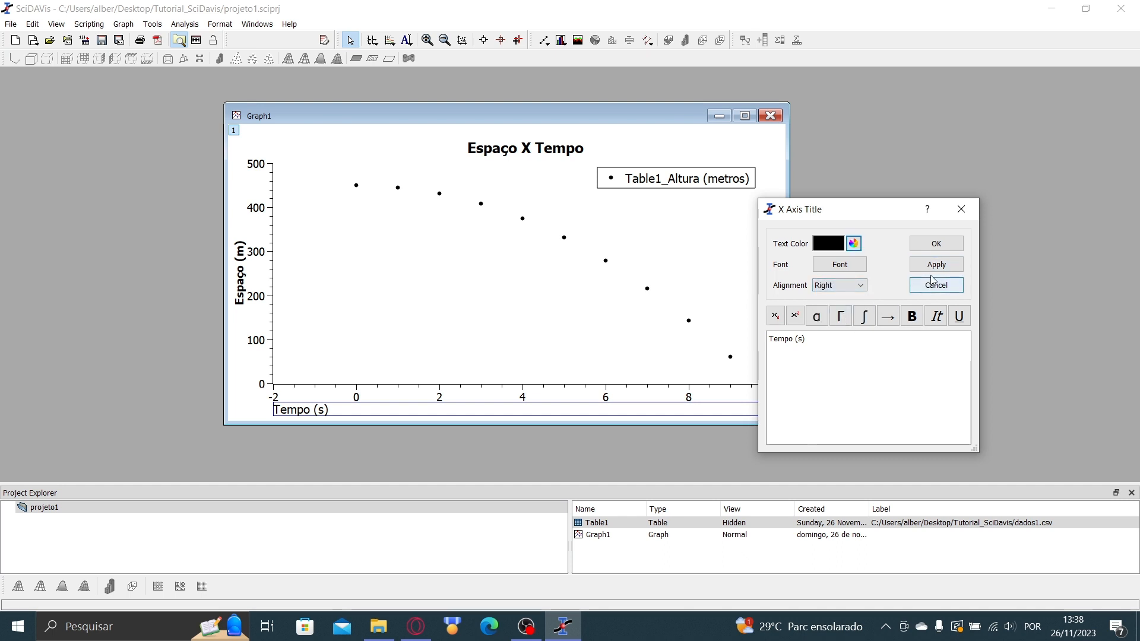
left_click(936, 264)
- Apply Center alignment to the X axis title, accept the title settings and deselect the title
left_click(861, 285)
left_click(831, 297)
left_click(936, 264)
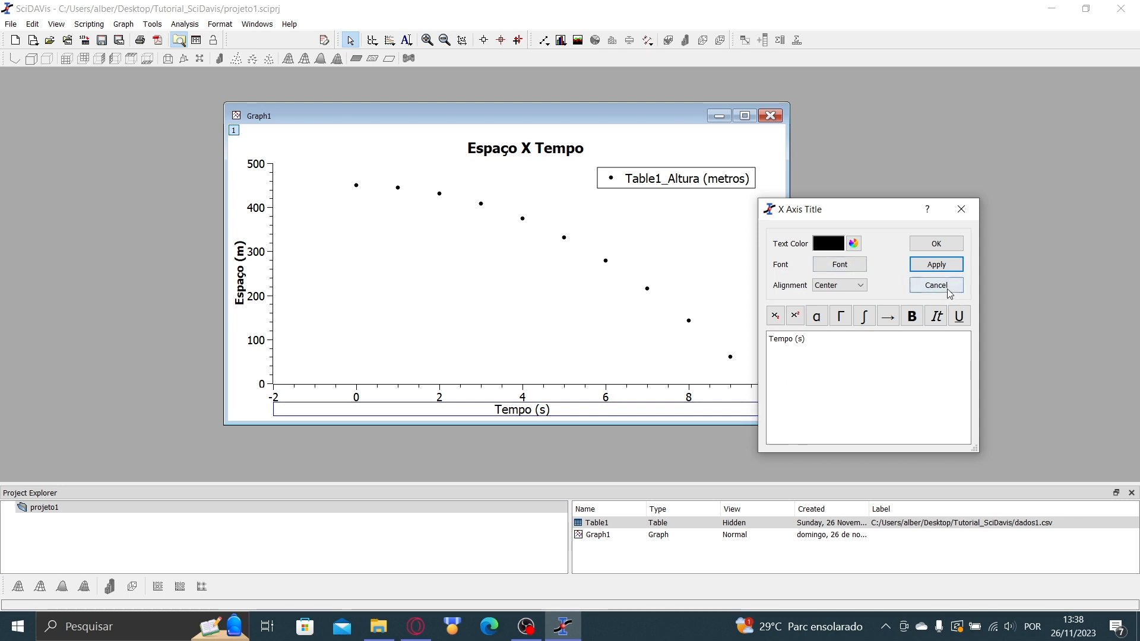
left_click(944, 245)
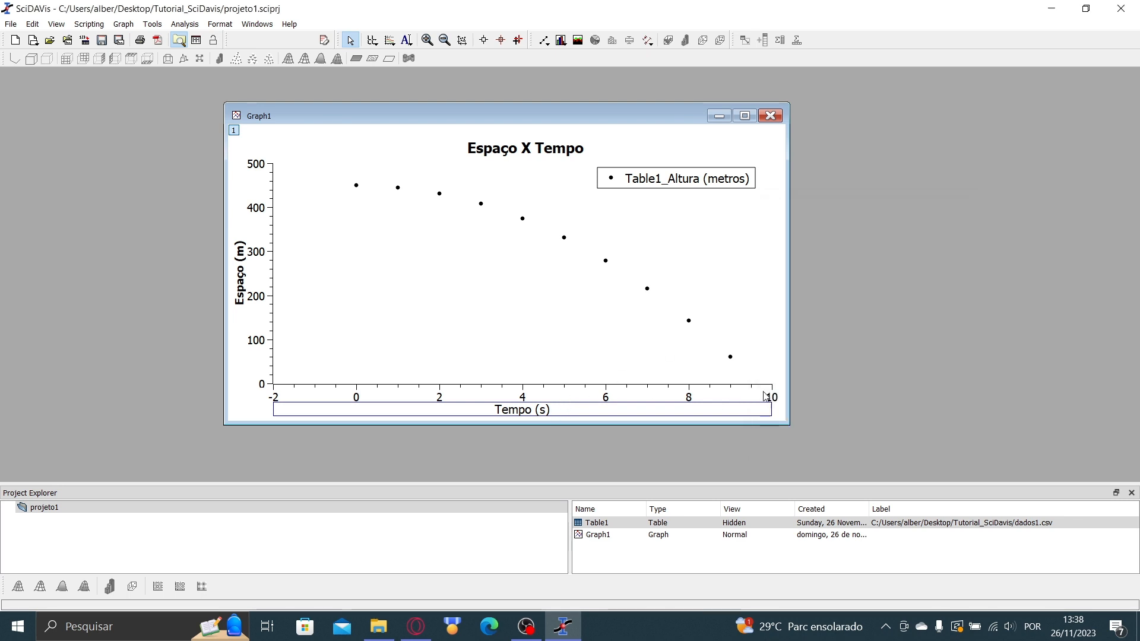
left_click(773, 410)
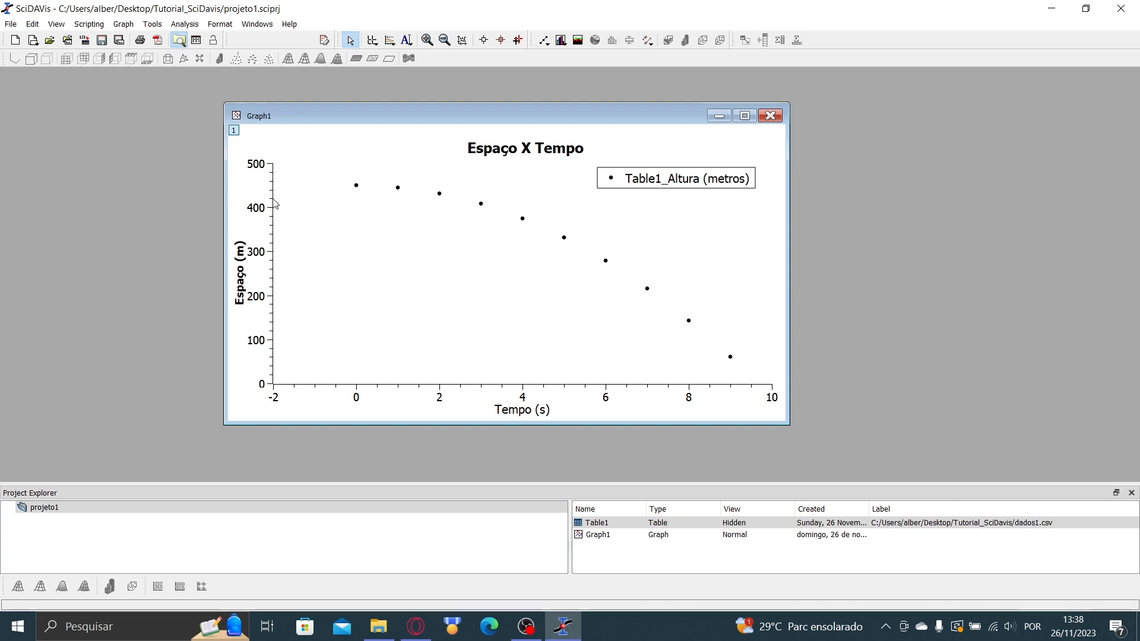
- Rescale the graph's Y axis to show all data
left_click(275, 240)
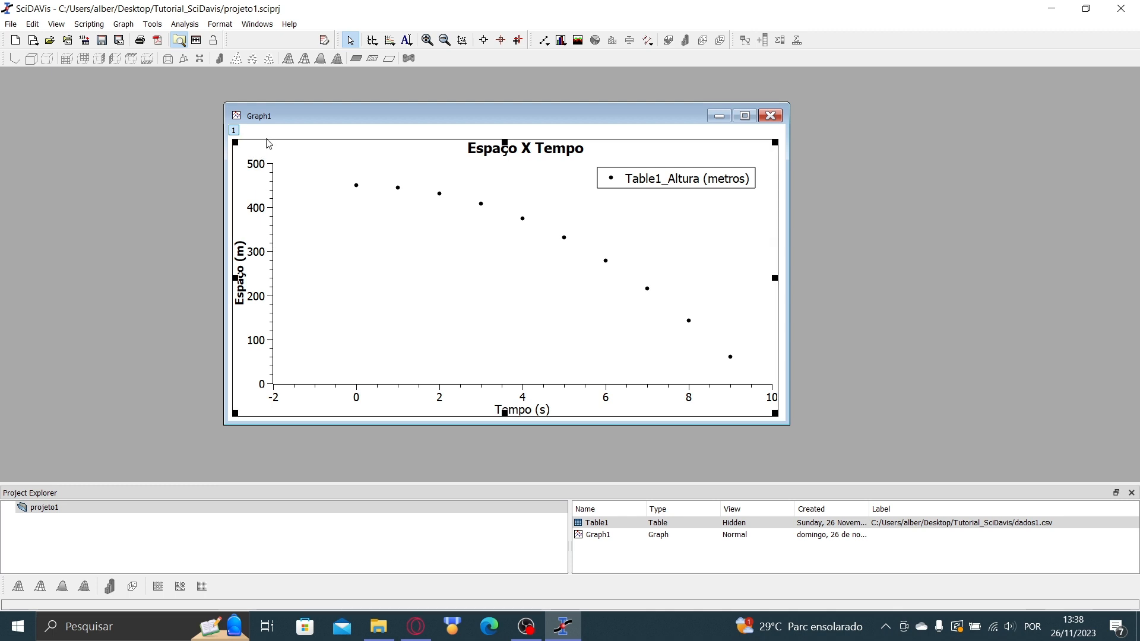
left_click(778, 136)
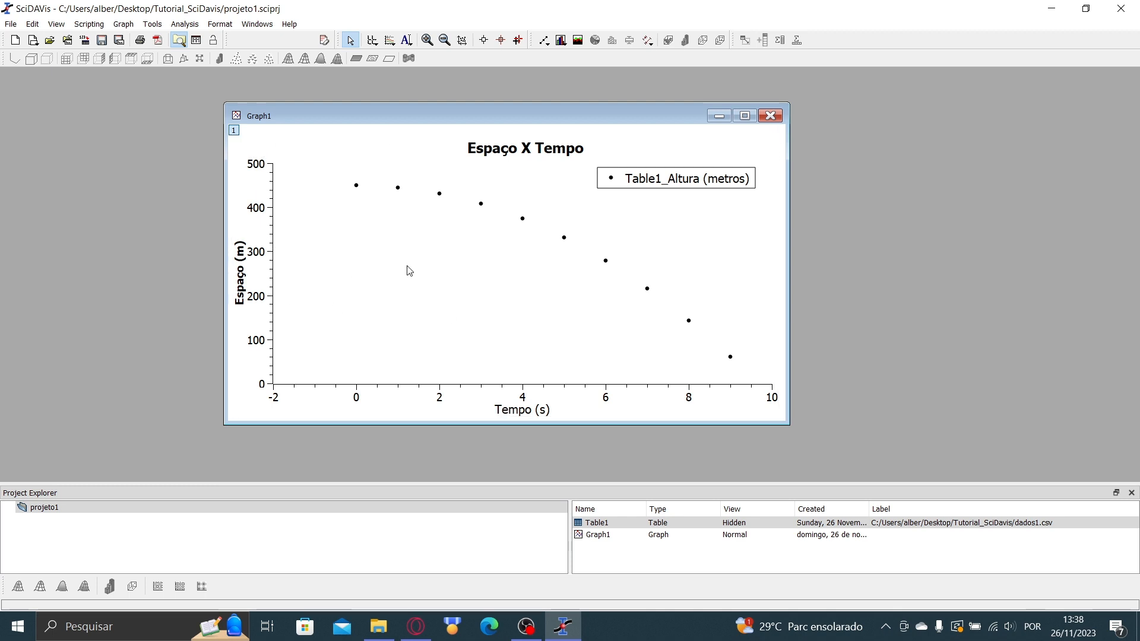
right_click(278, 340)
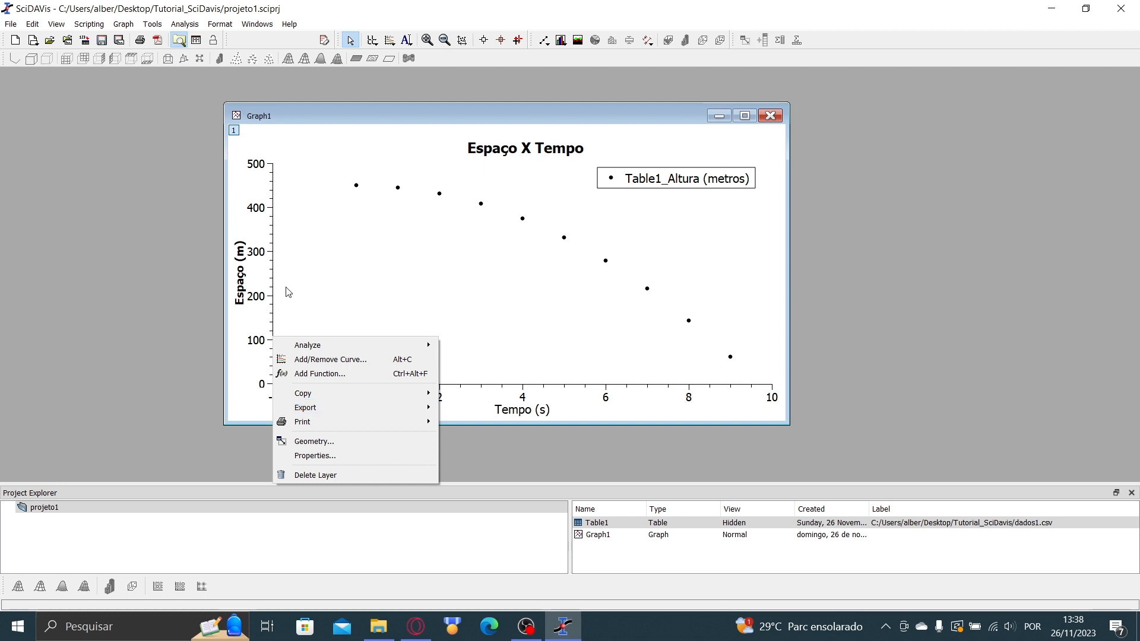
right_click(274, 310)
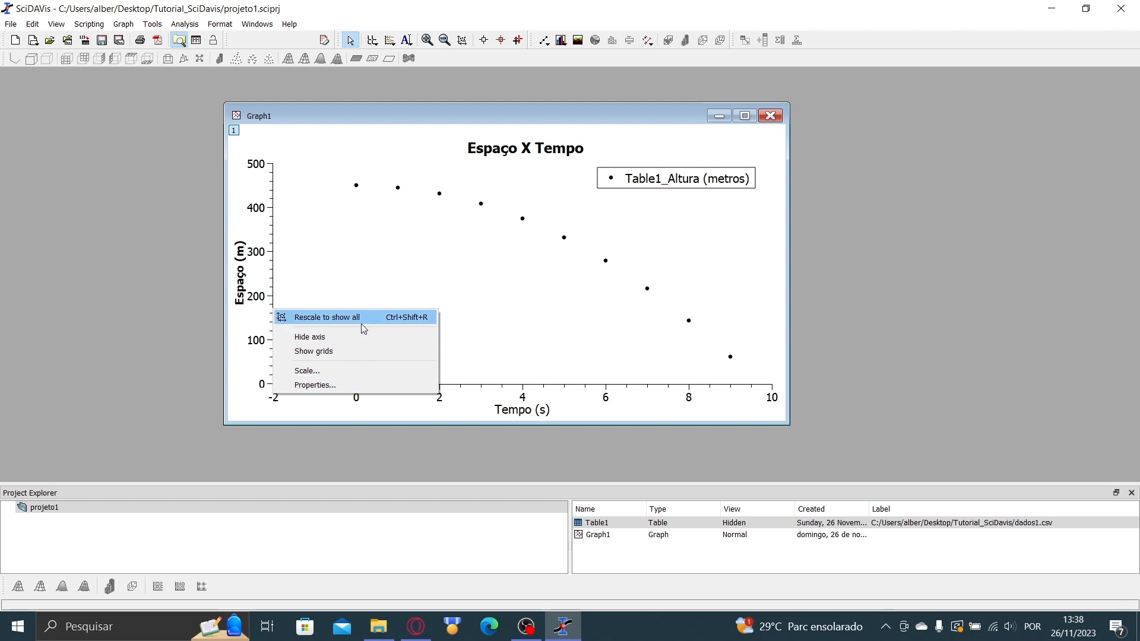
left_click(328, 321)
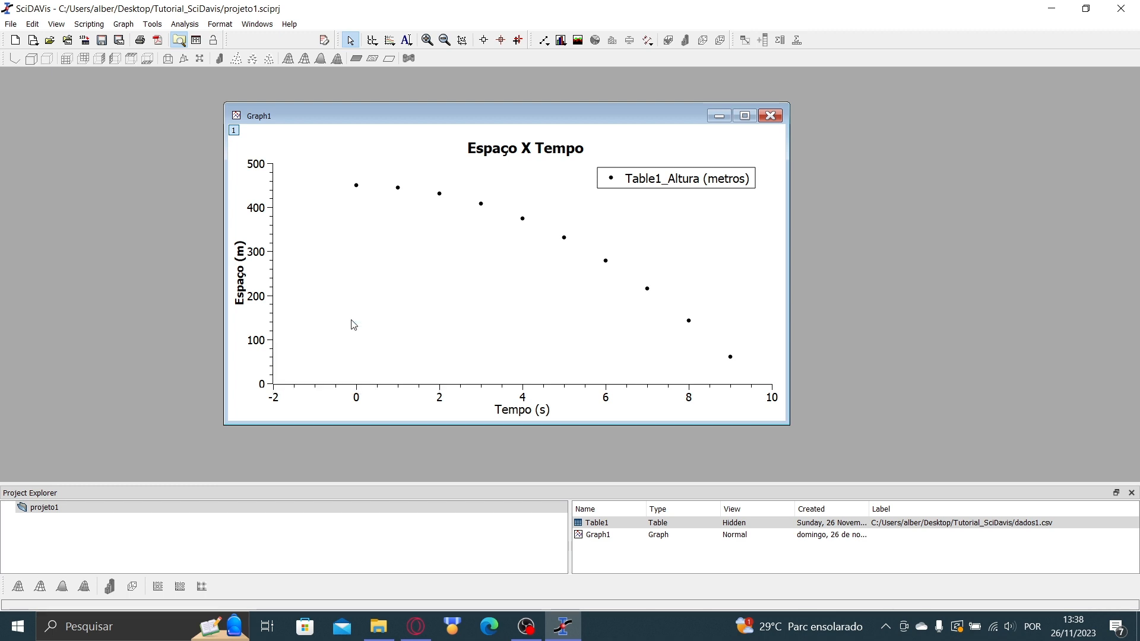
- Hide the graph's Y axis and show the grid lines belonging to the X axis
right_click(269, 298)
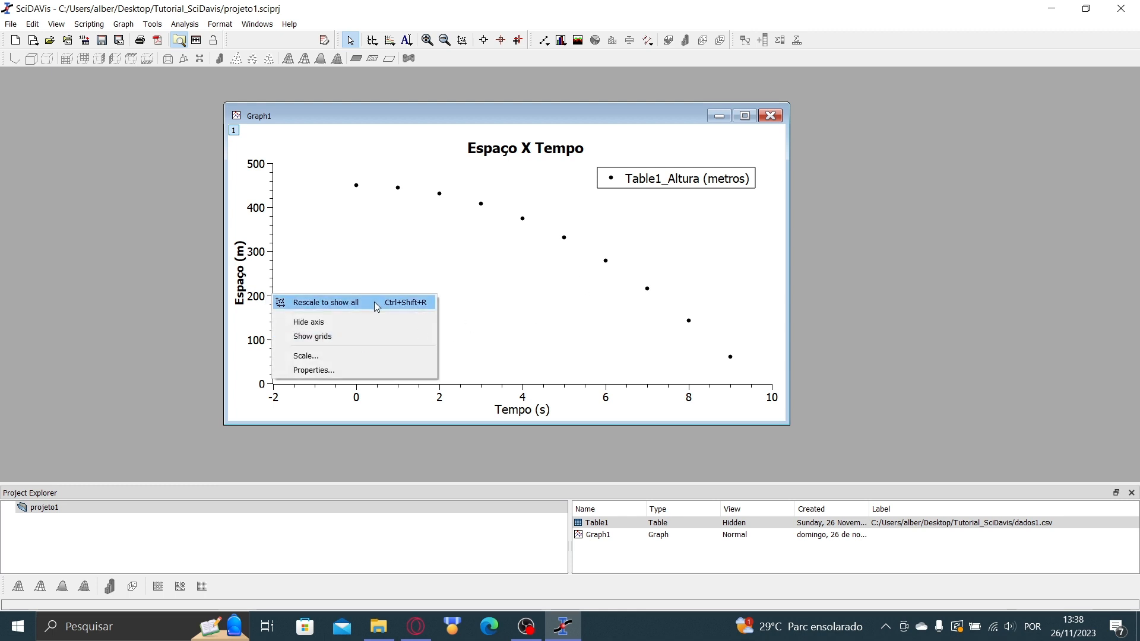
left_click(321, 324)
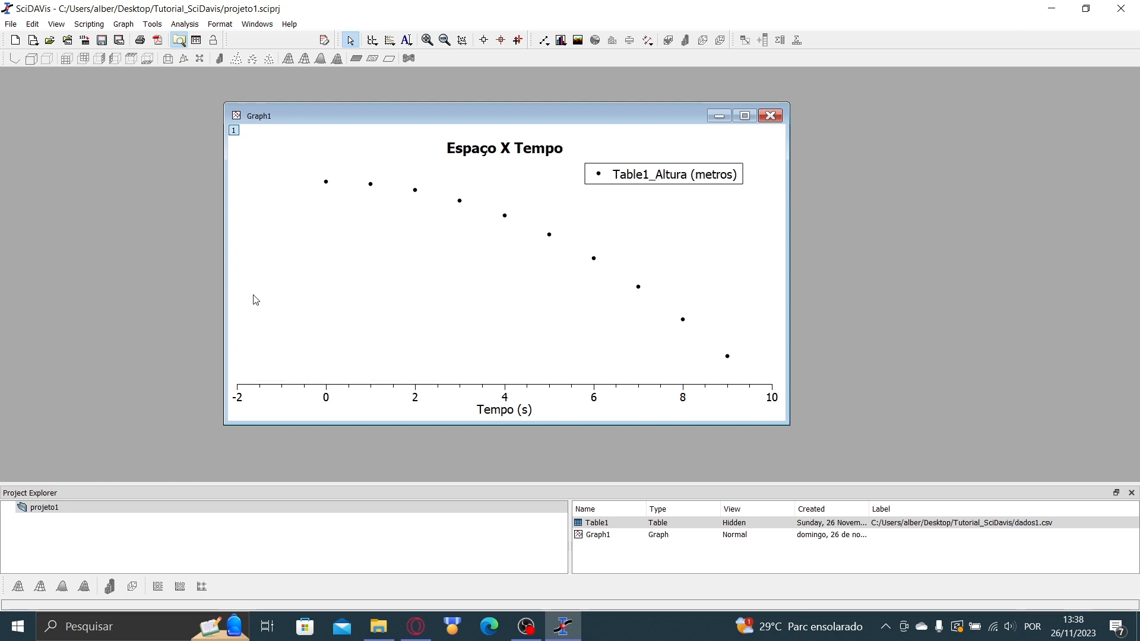
right_click(238, 316)
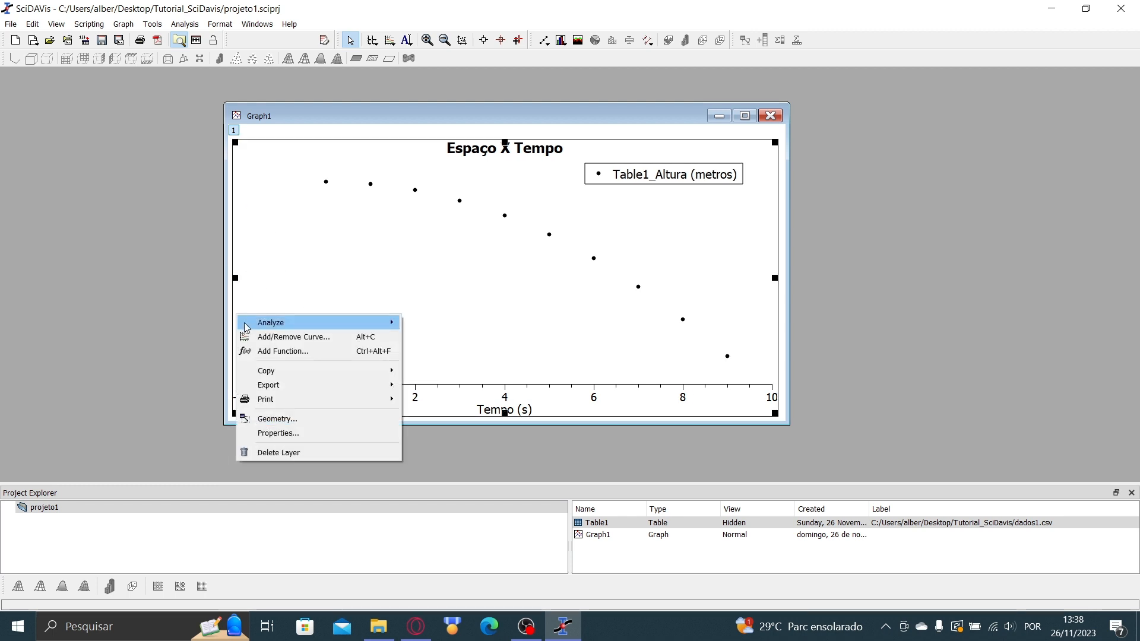
mouse_move(279, 323)
right_click(614, 387)
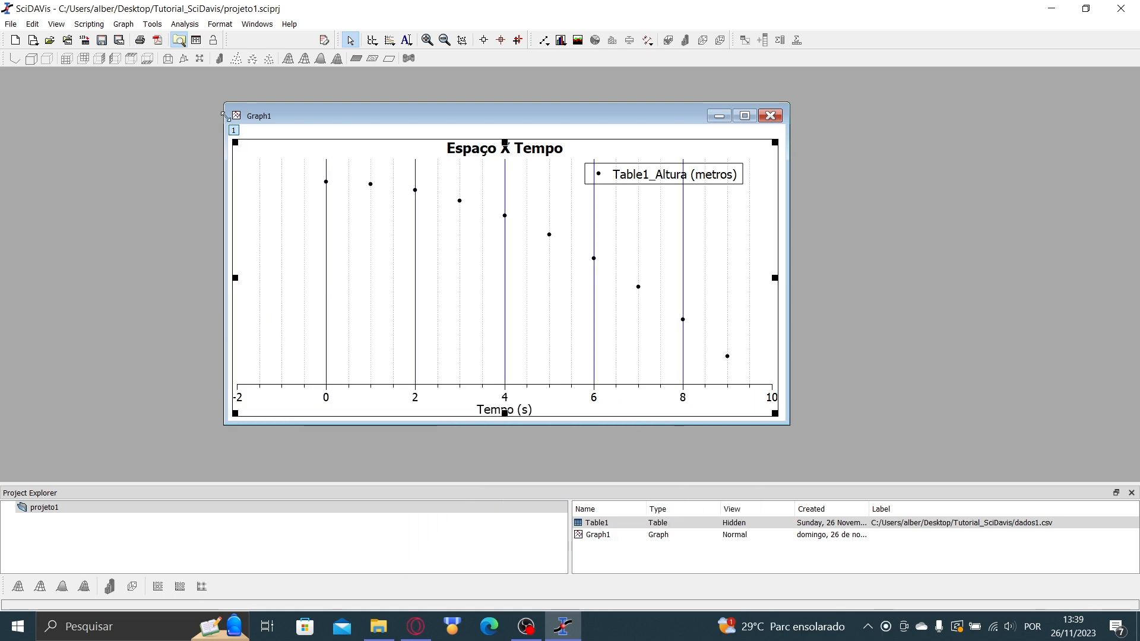
- Show the left axis titled "Espaço (m)" in the Espaço X Tempo graph through the axis options
left_click(265, 139)
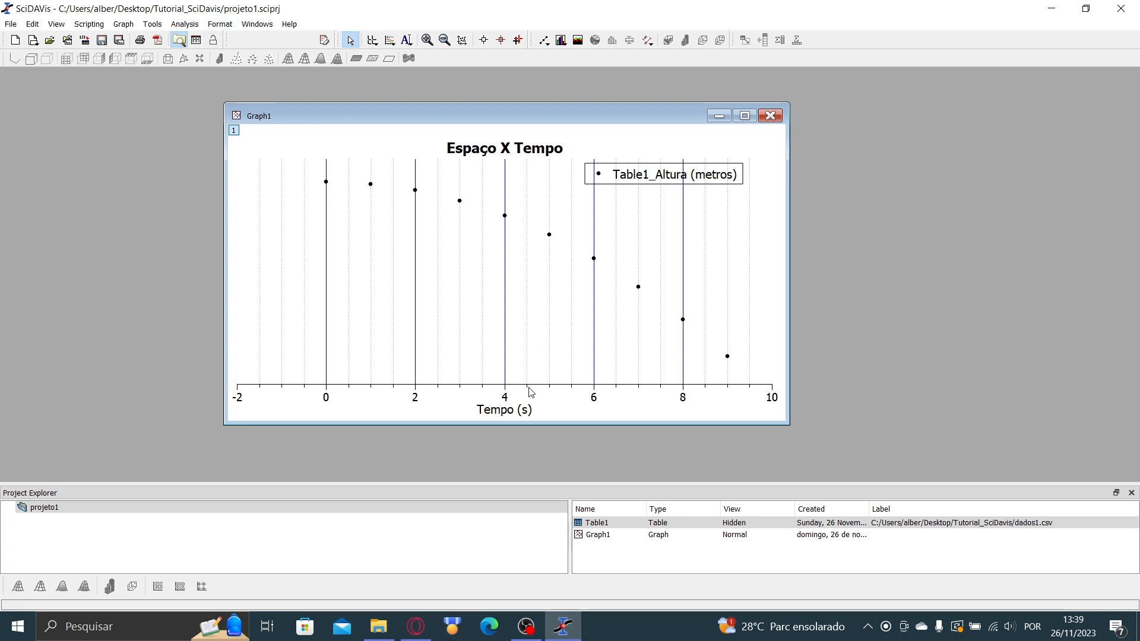
left_click(219, 24)
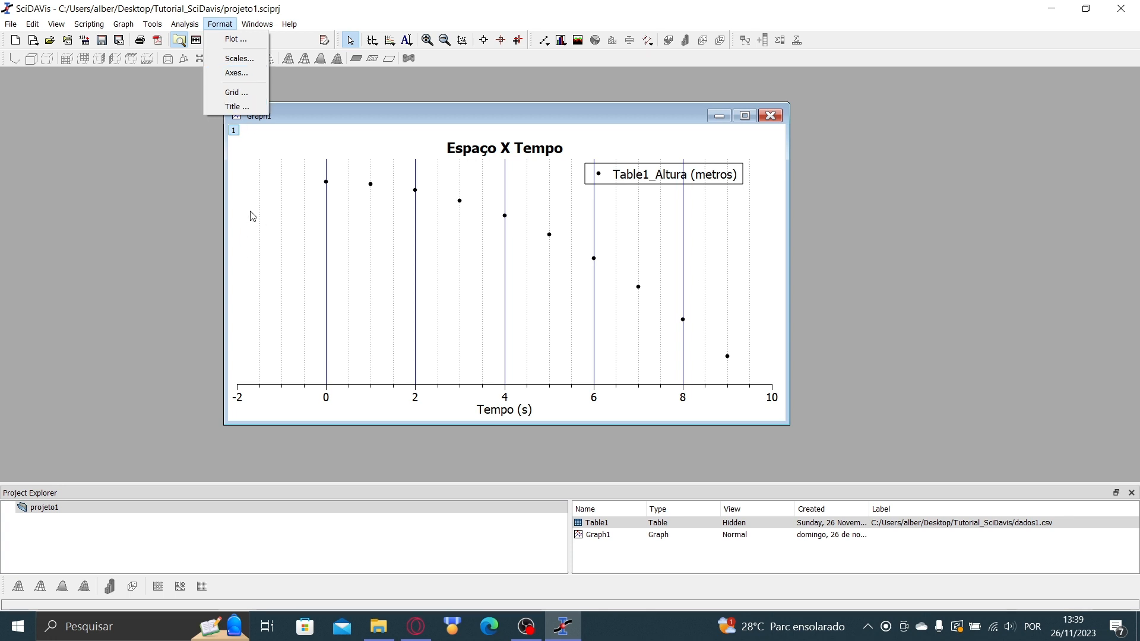
left_click(237, 72)
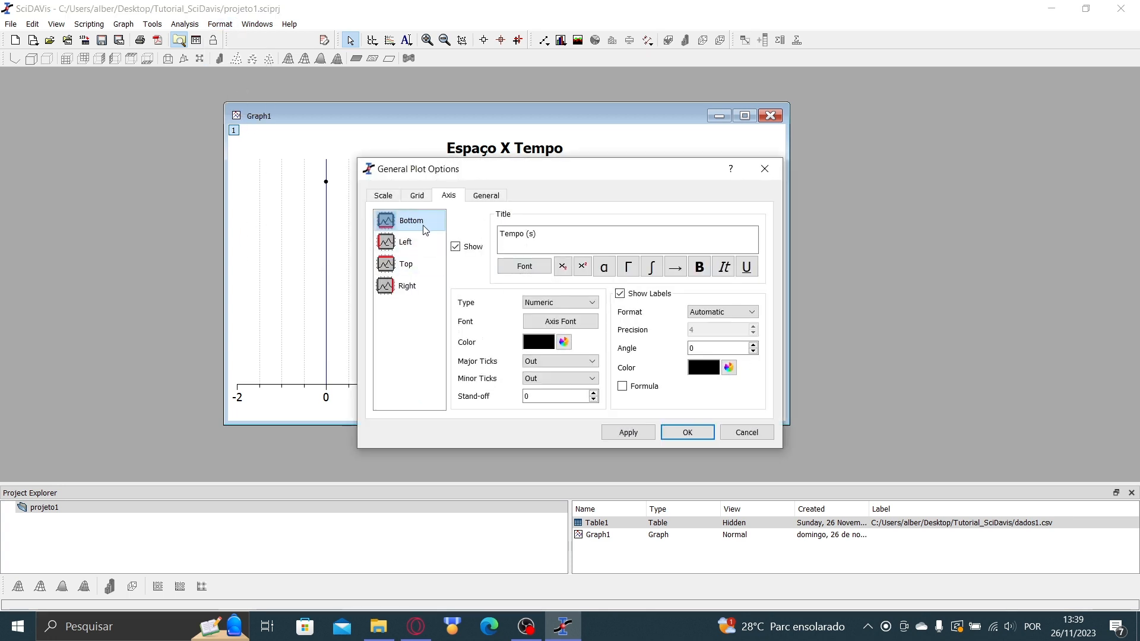
left_click(426, 243)
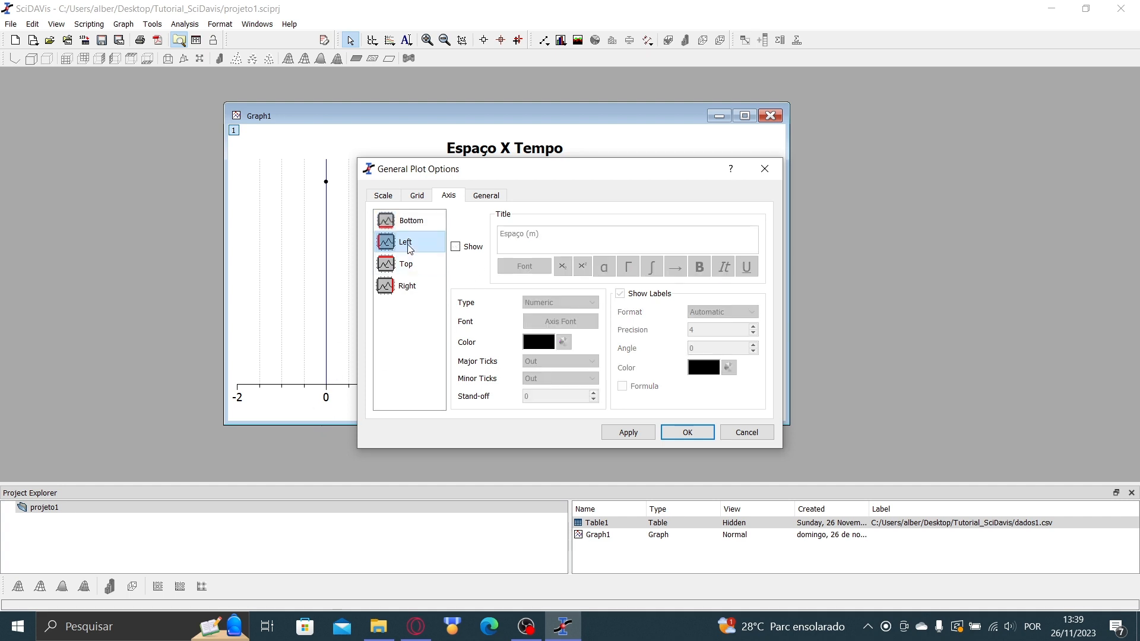
left_click(455, 248)
- Turn off the graph's vertical major and minor grids and apply the change
left_click_drag(516, 169, 668, 170)
left_click(569, 187)
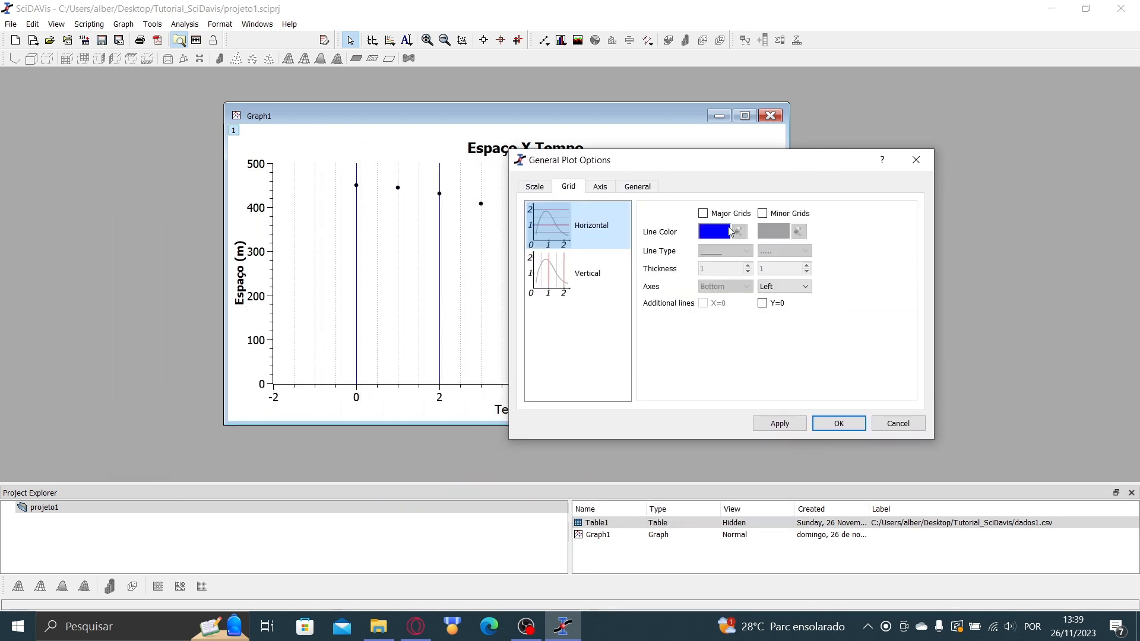
left_click(587, 273)
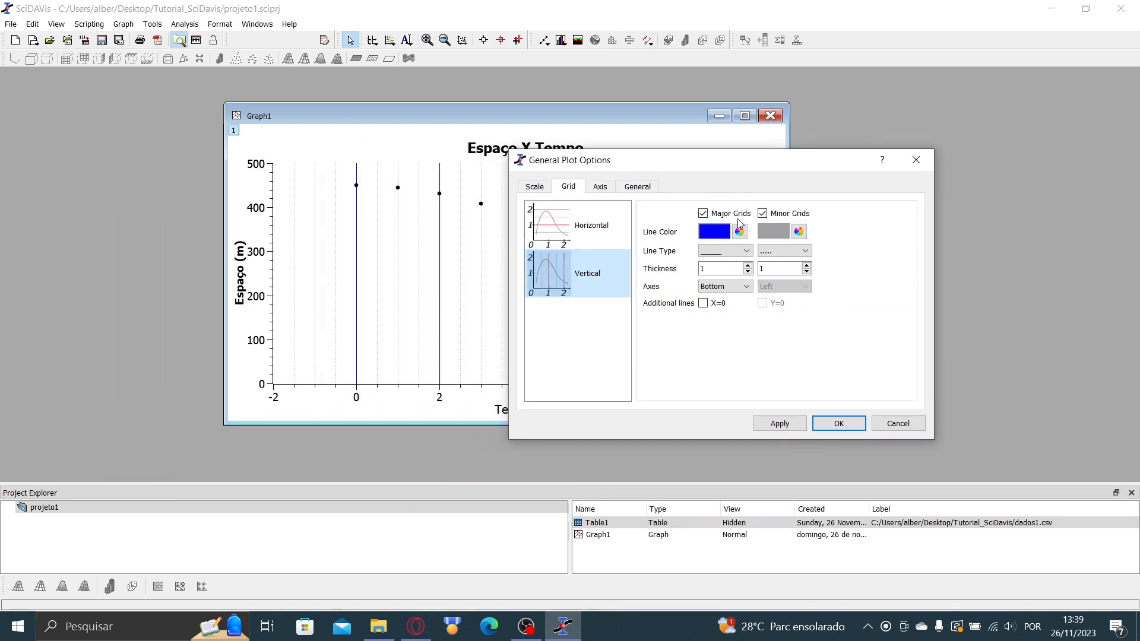
left_click(703, 213)
left_click(762, 213)
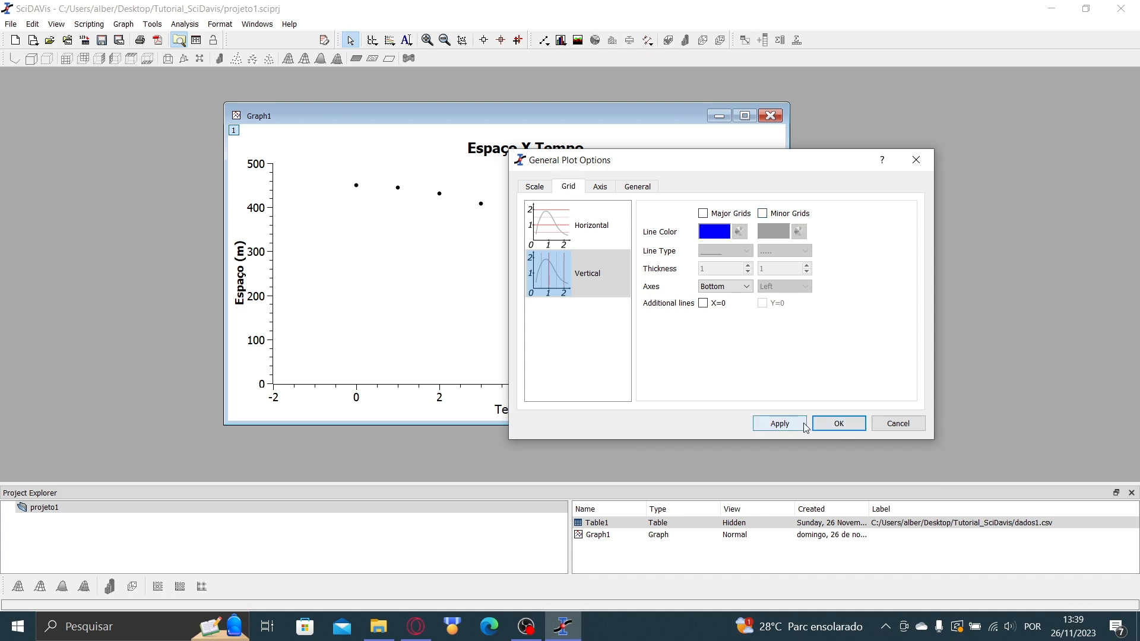
left_click(780, 424)
- Try showing the right axis and the top axis one at a time, hiding each again
left_click_drag(726, 175, 319, 212)
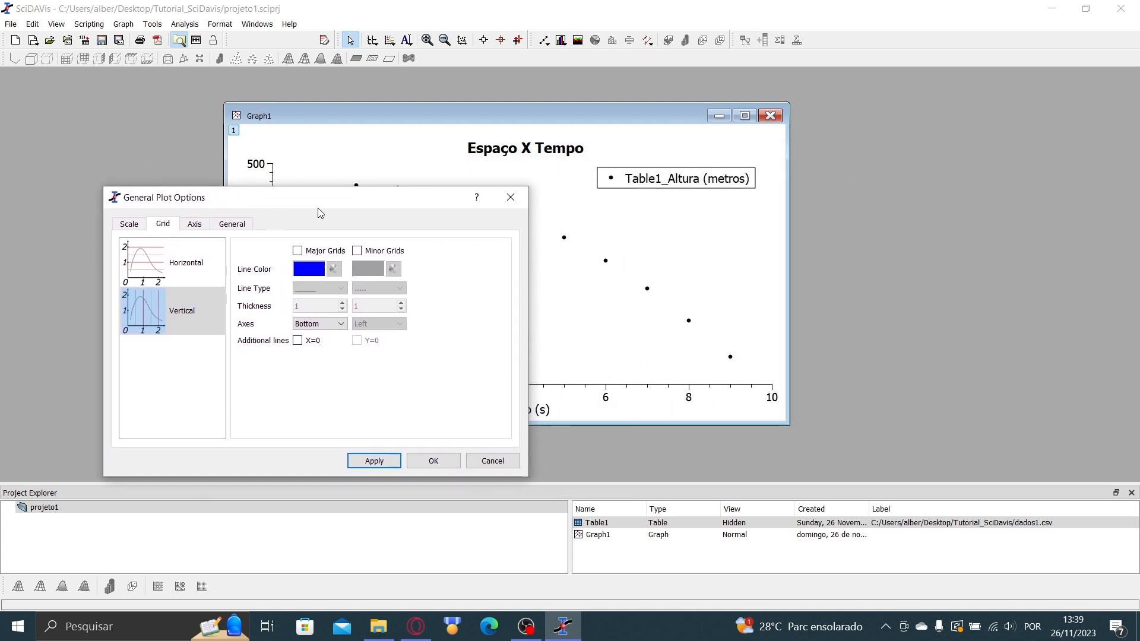
left_click(195, 224)
left_click(151, 270)
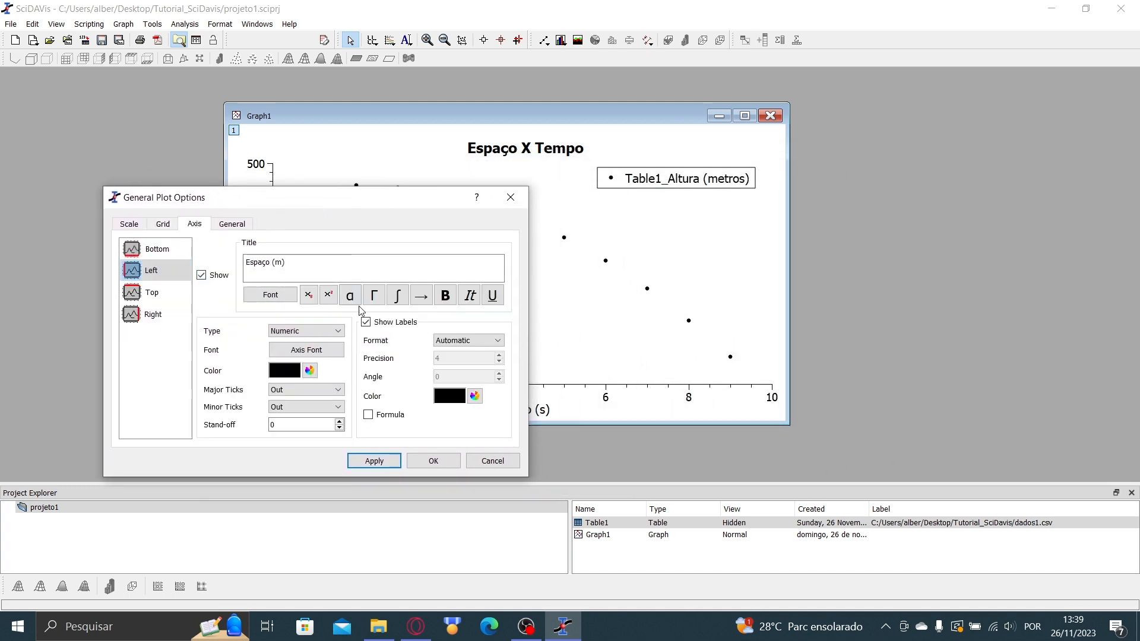
left_click(160, 304)
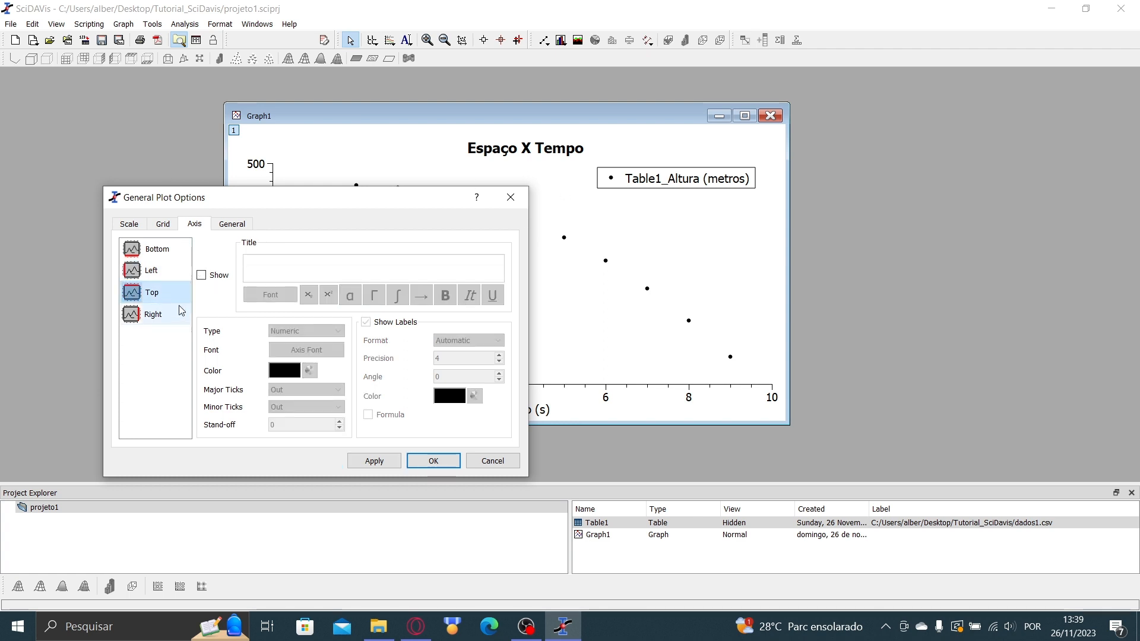
left_click(154, 314)
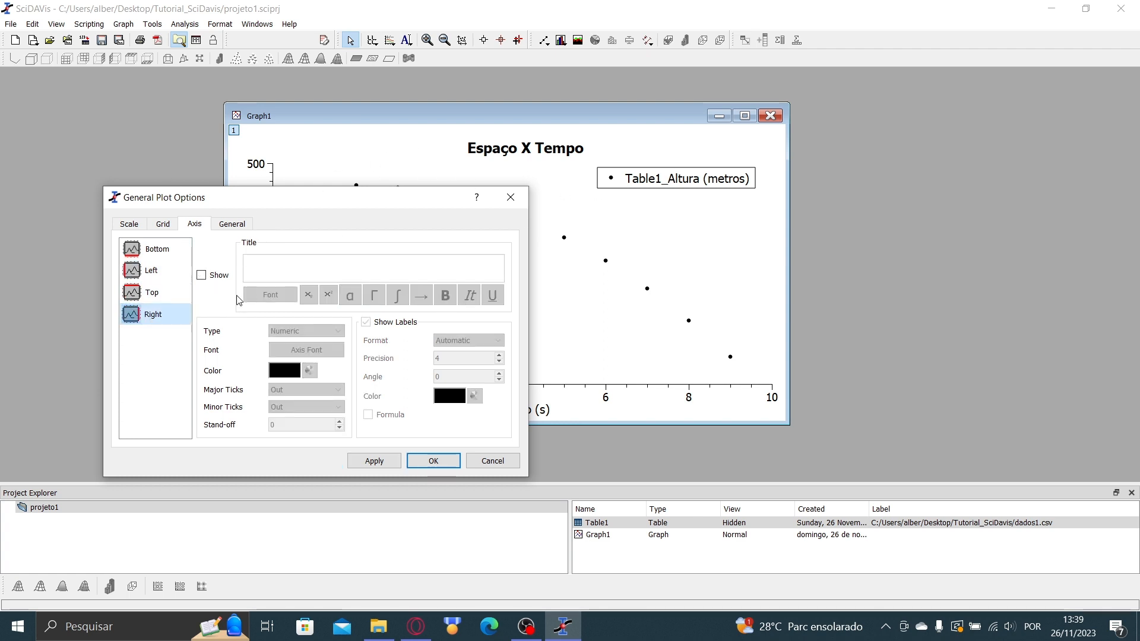
left_click(211, 278)
left_click(202, 275)
left_click(153, 292)
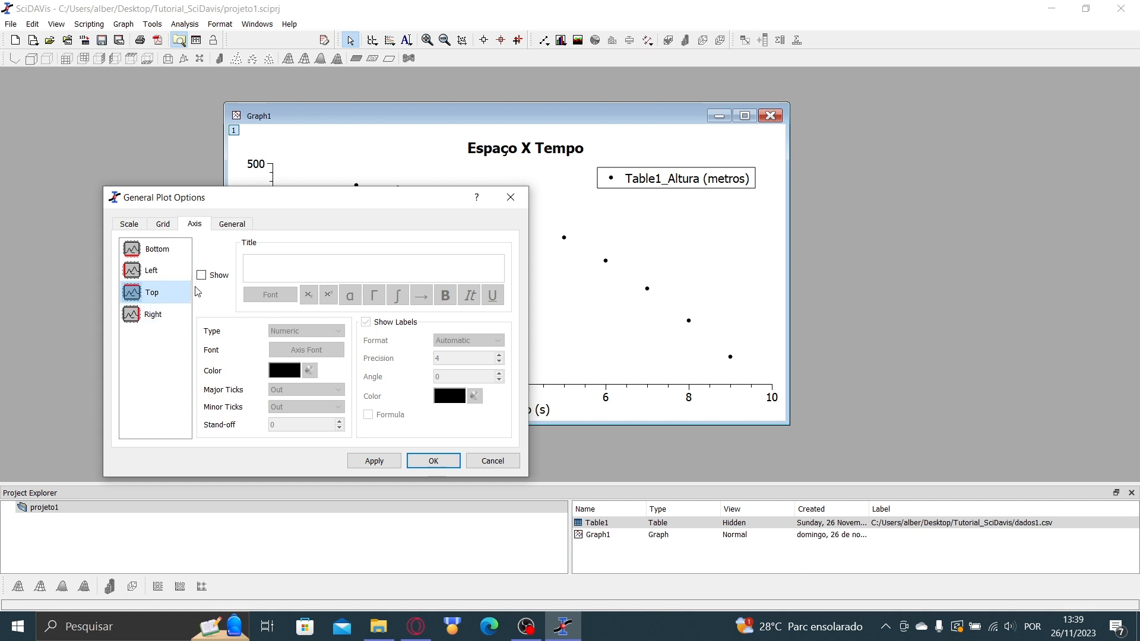
left_click(202, 275)
left_click(202, 275)
- Try displaying the top and right axes on the graph together, and hide both again
left_click(175, 315)
left_click(202, 275)
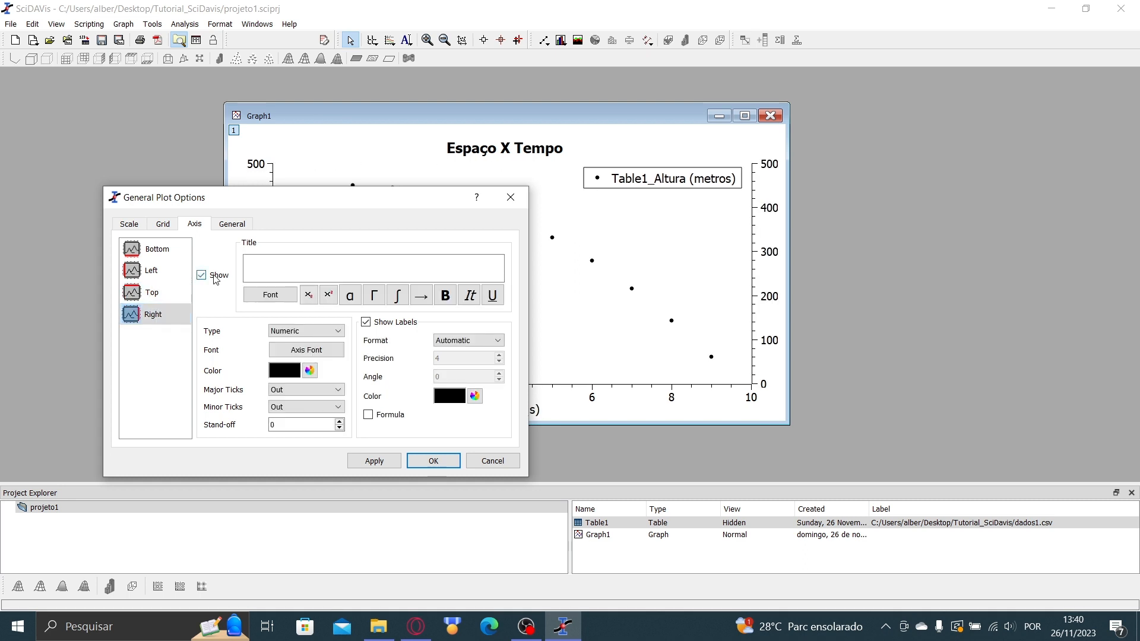
left_click(202, 275)
left_click(173, 293)
left_click(202, 275)
left_click(172, 314)
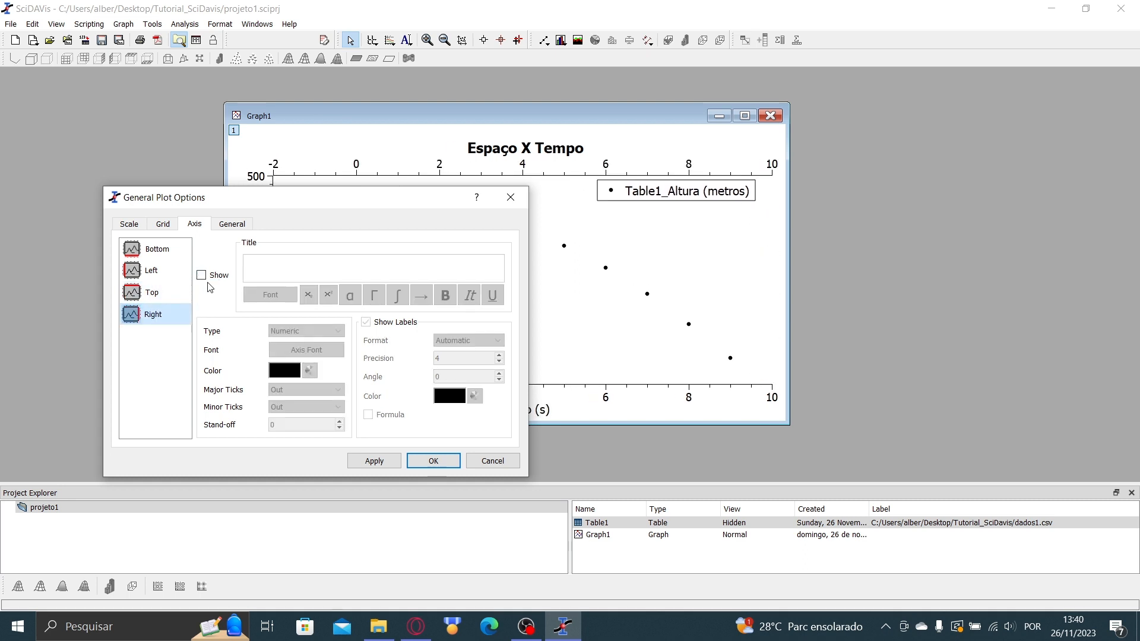
left_click(218, 280)
left_click_drag(279, 198, 429, 163)
left_click(568, 256)
left_click(518, 273)
left_click(568, 256)
left_click(361, 110)
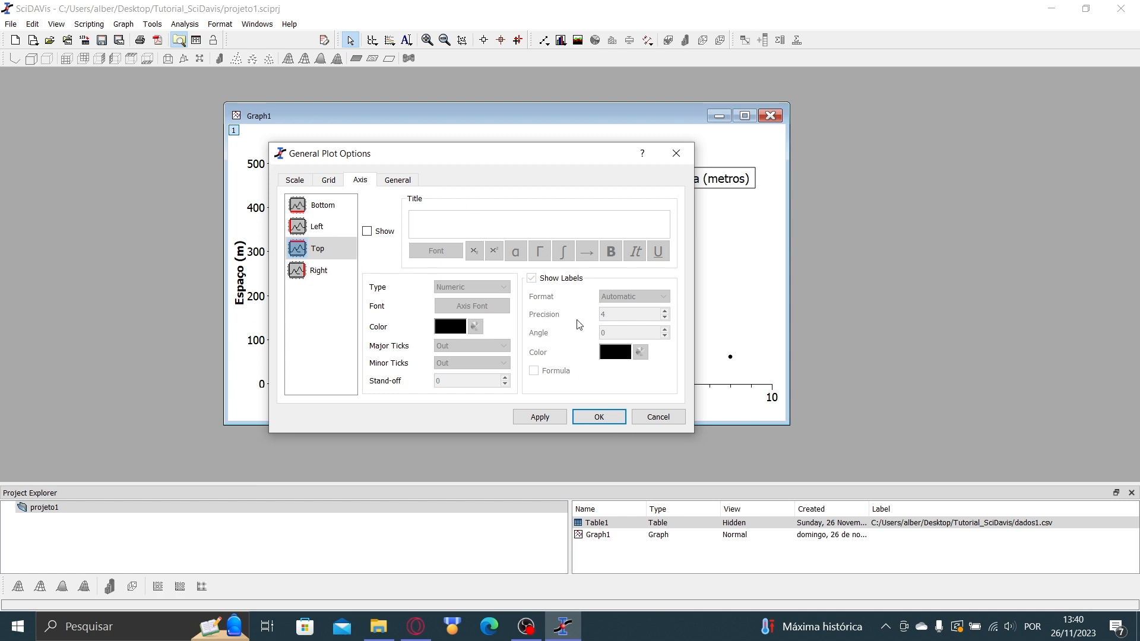
- Set the left axis type to Time and apply it to the graph
left_click(315, 231)
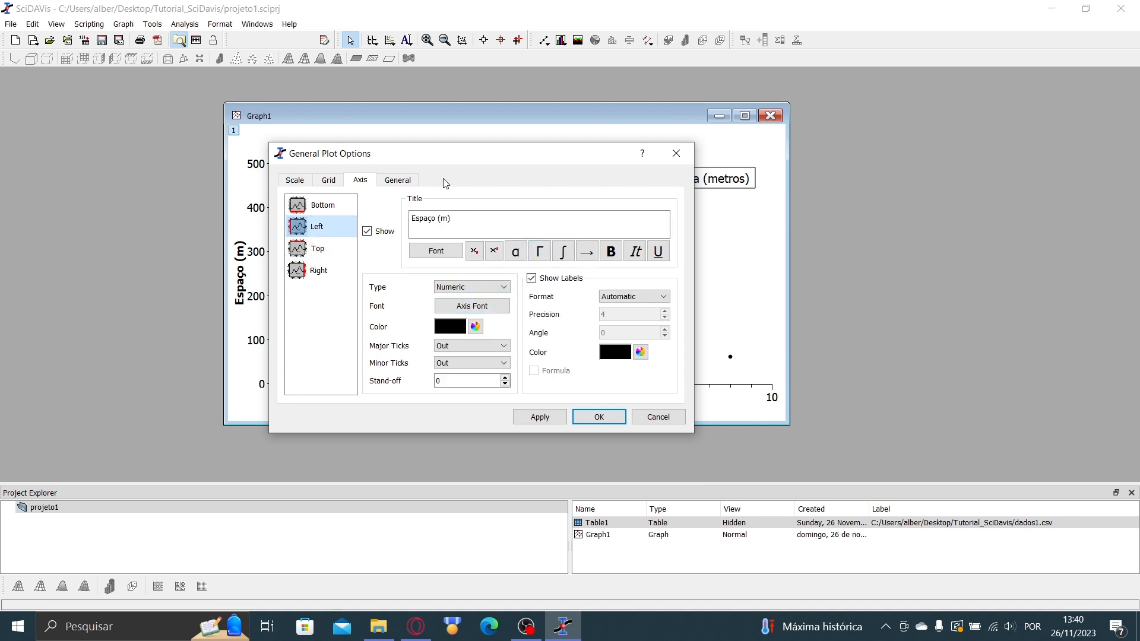
left_click_drag(453, 164, 579, 172)
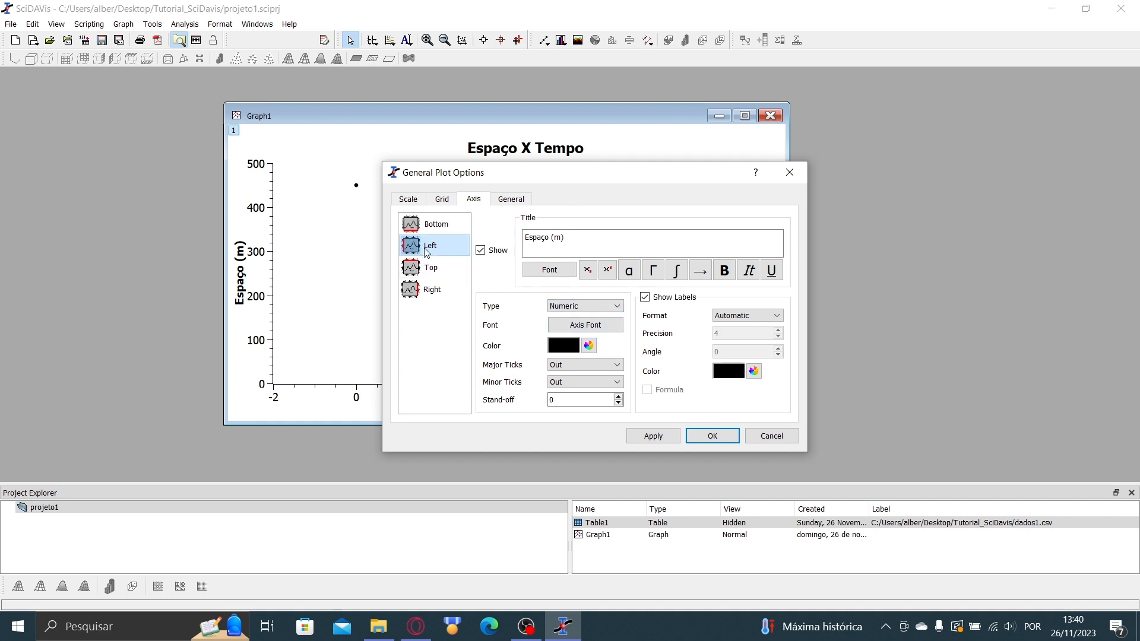
left_click(575, 306)
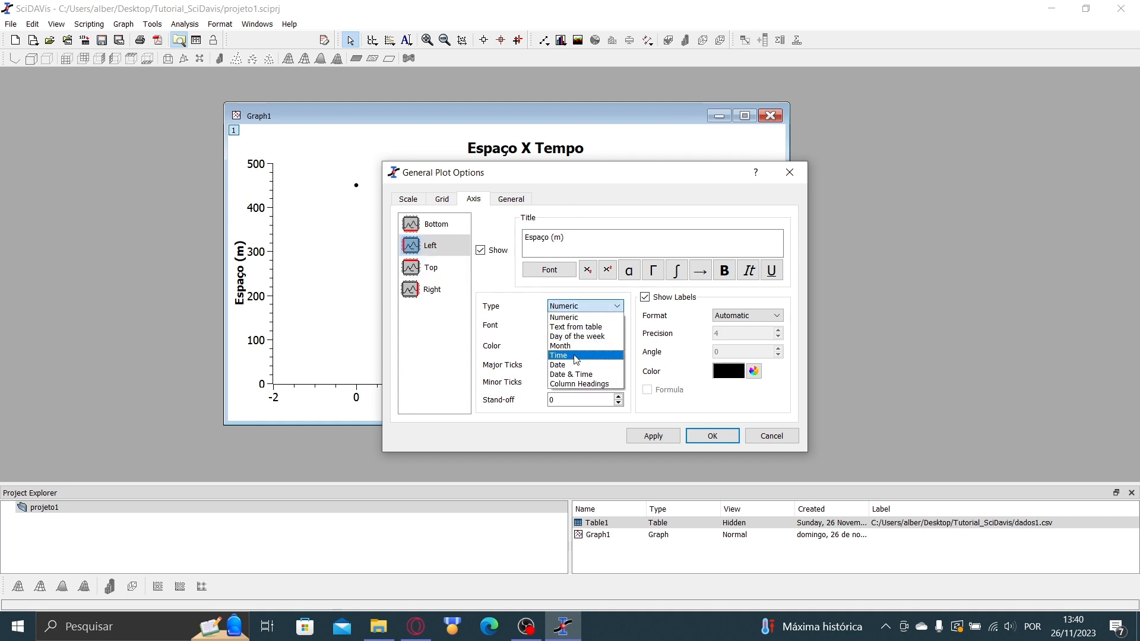
left_click(575, 356)
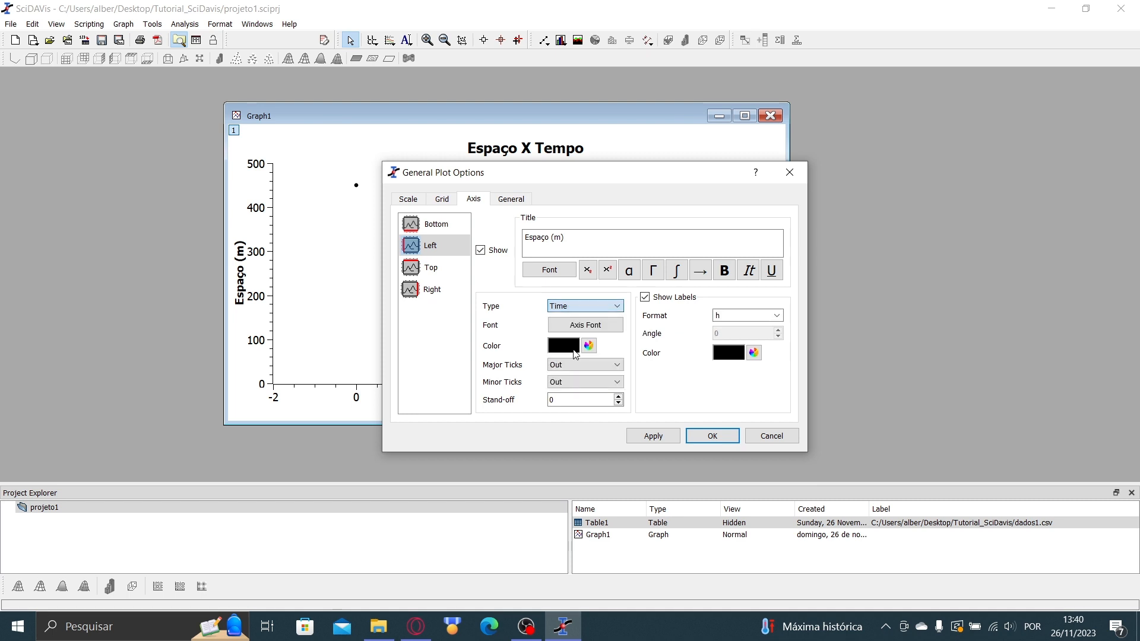
left_click(652, 435)
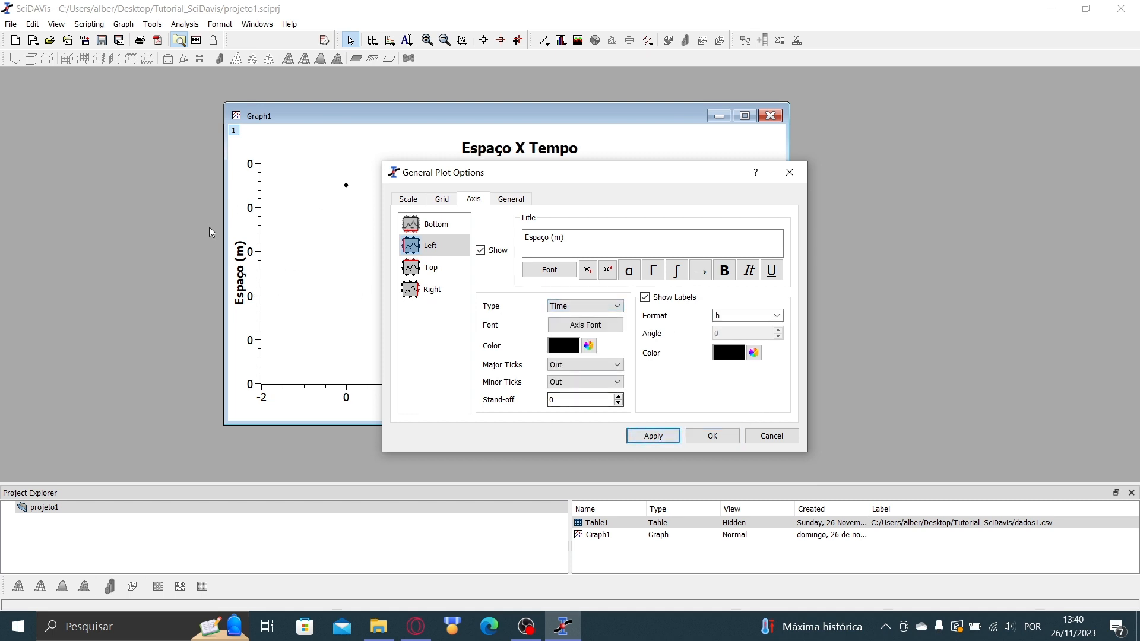
- Restore the left axis type to Numeric and apply it
left_click_drag(524, 173, 650, 186)
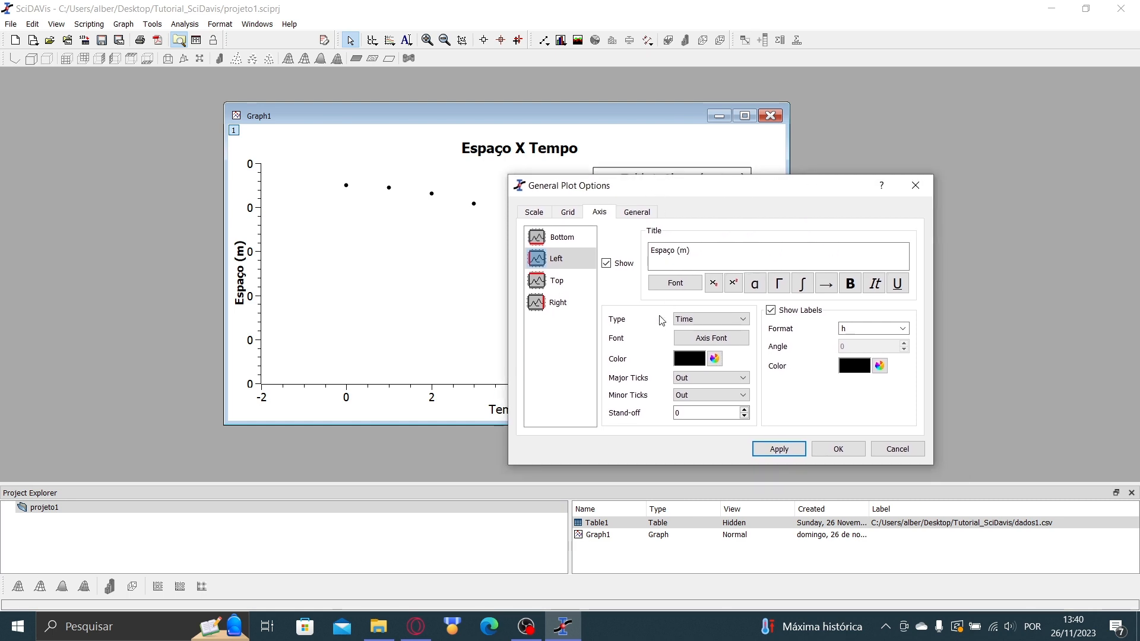
left_click(711, 319)
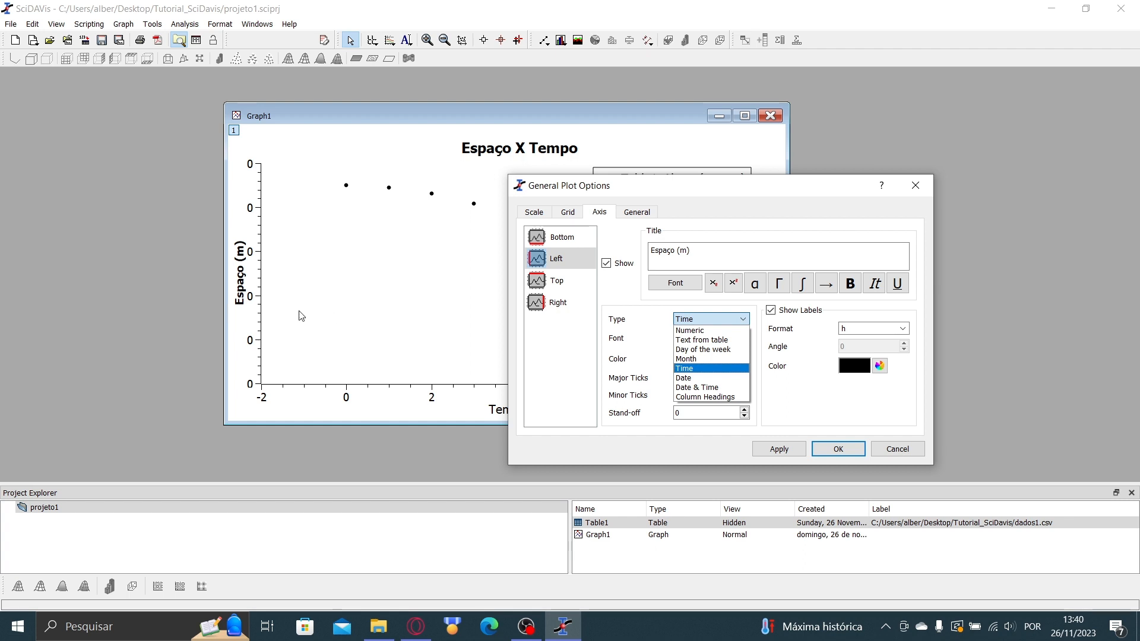
left_click(696, 332)
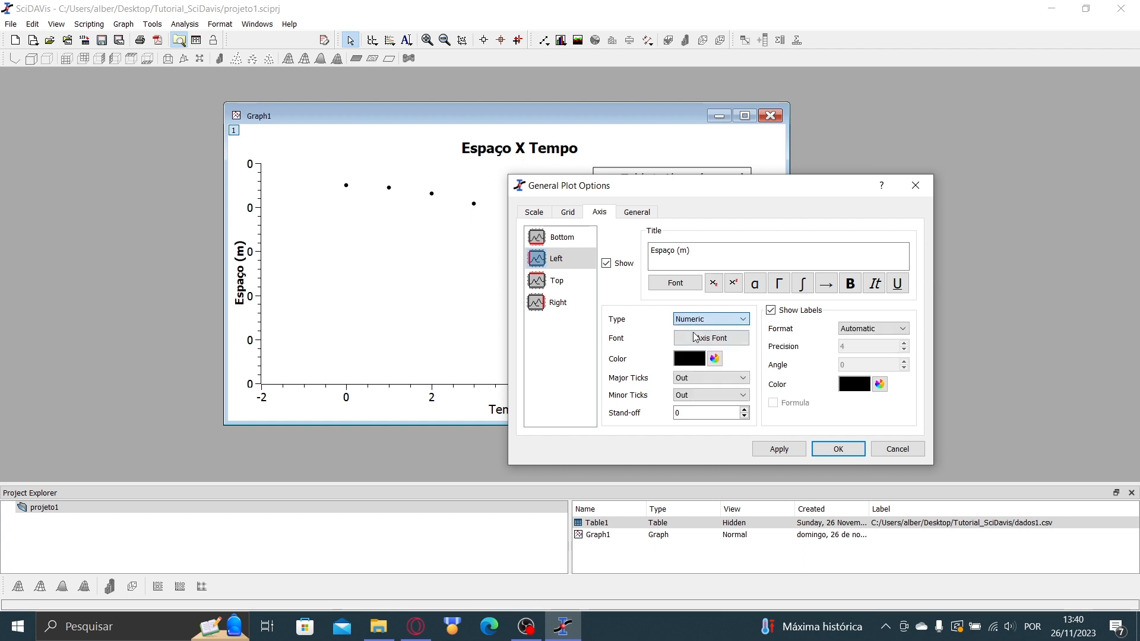
left_click(777, 449)
- Enable the major and minor grids for the graph's vertical gridlines
left_click(637, 213)
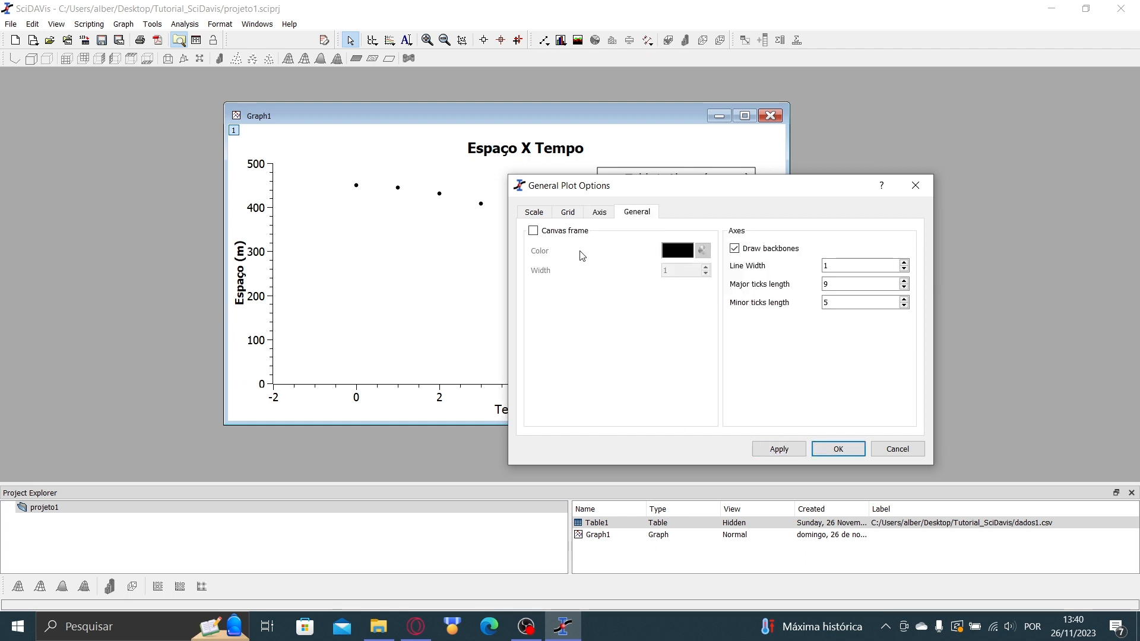
left_click(568, 212)
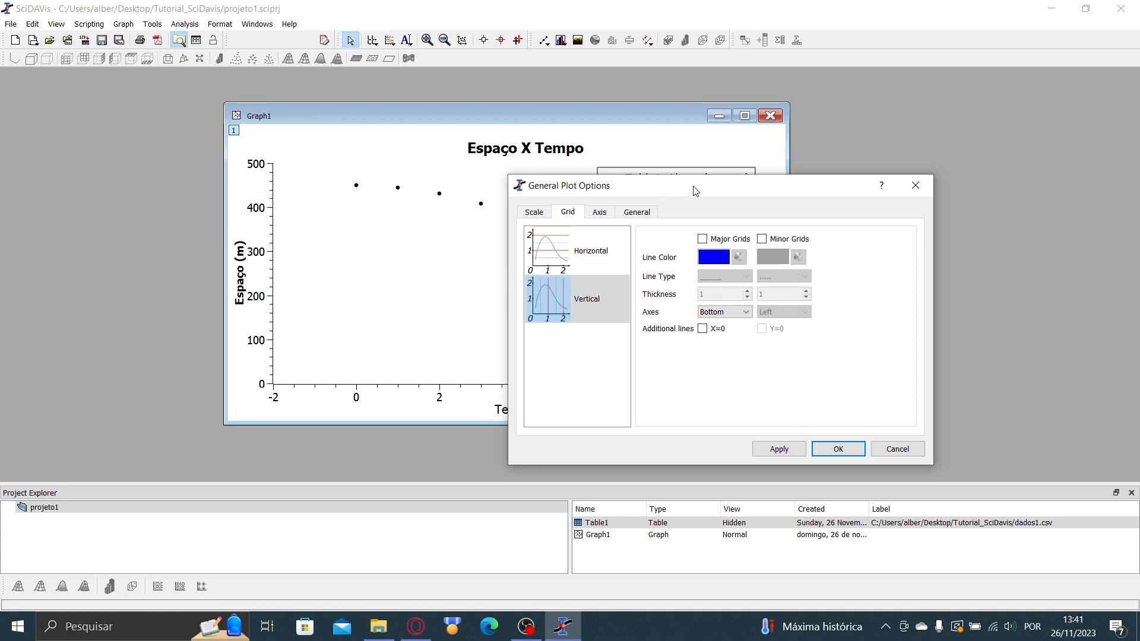
left_click_drag(696, 190, 638, 183)
left_click_drag(572, 141, 782, 182)
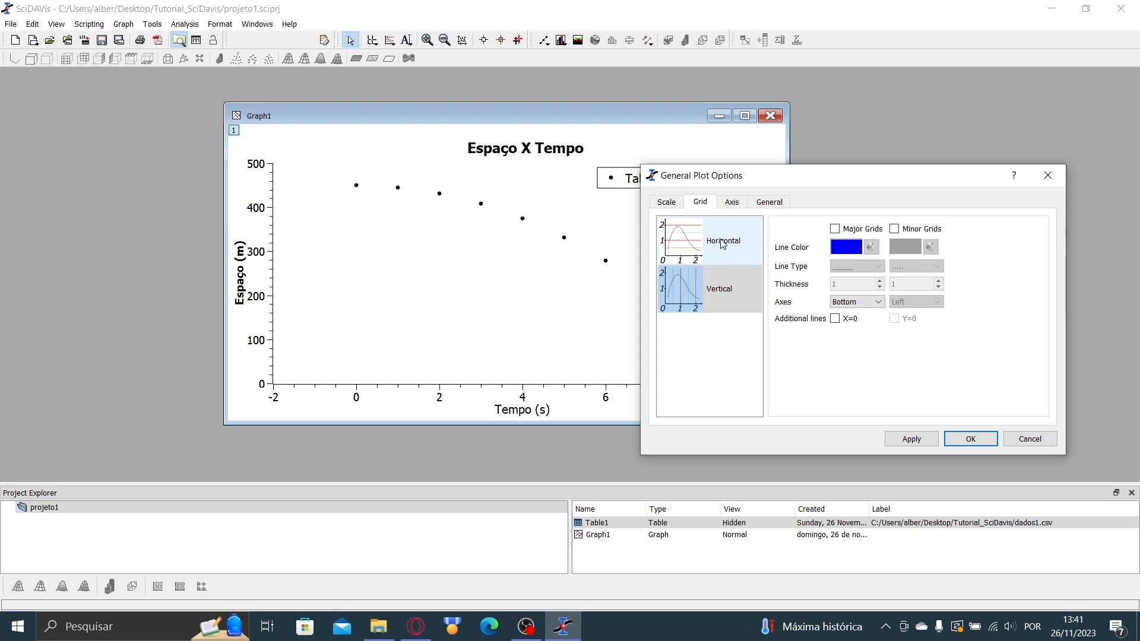
left_click(854, 236)
left_click(895, 229)
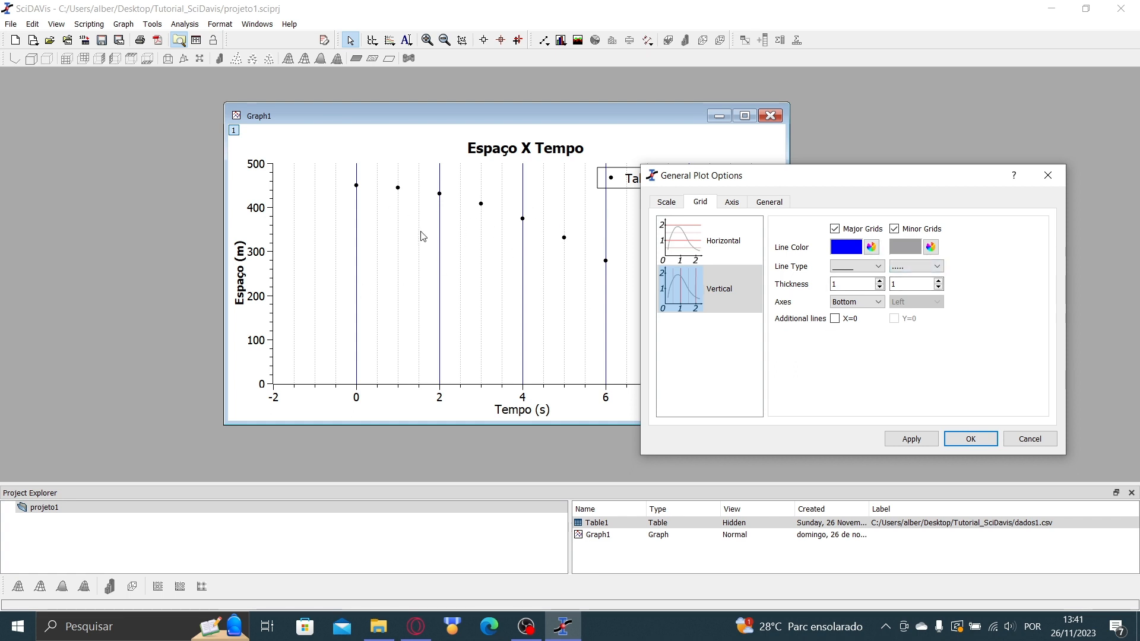
- Set the vertical major grid's line color to black (#000000) with an alpha channel of 75 and apply it
left_click(872, 247)
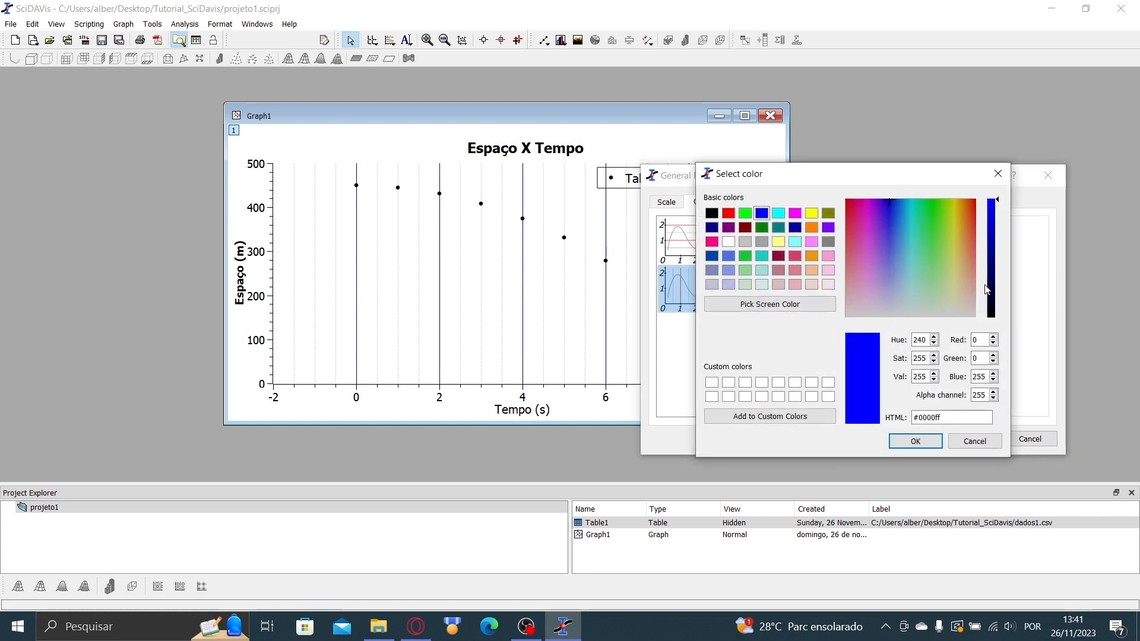
left_click_drag(989, 294, 998, 334)
left_click(975, 395)
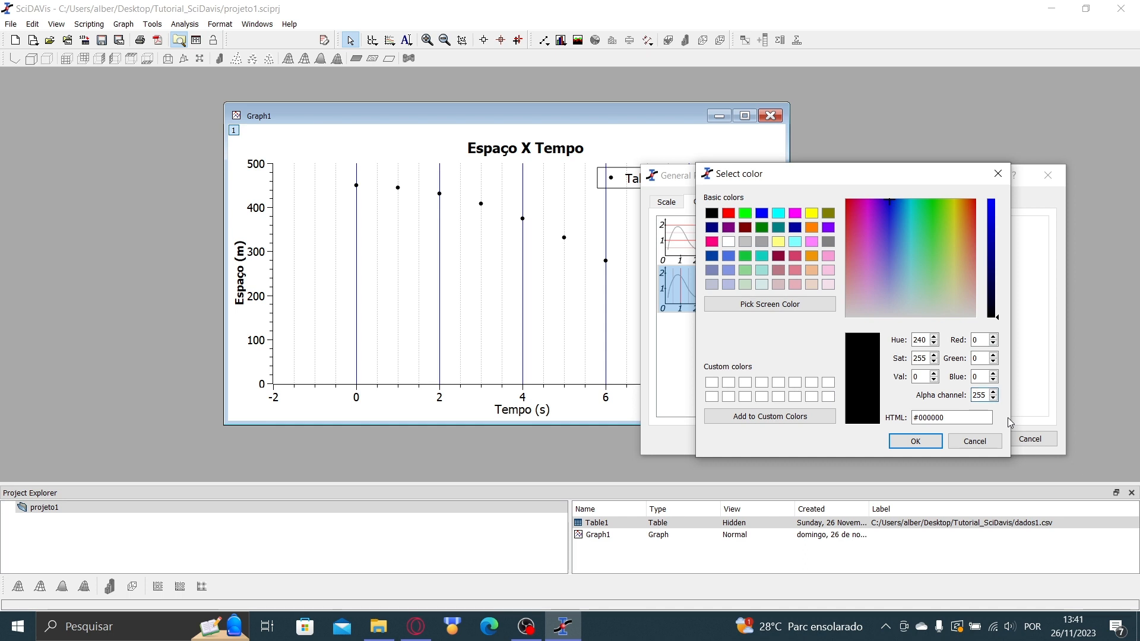
key("BackSpace")
key("BackSpace")
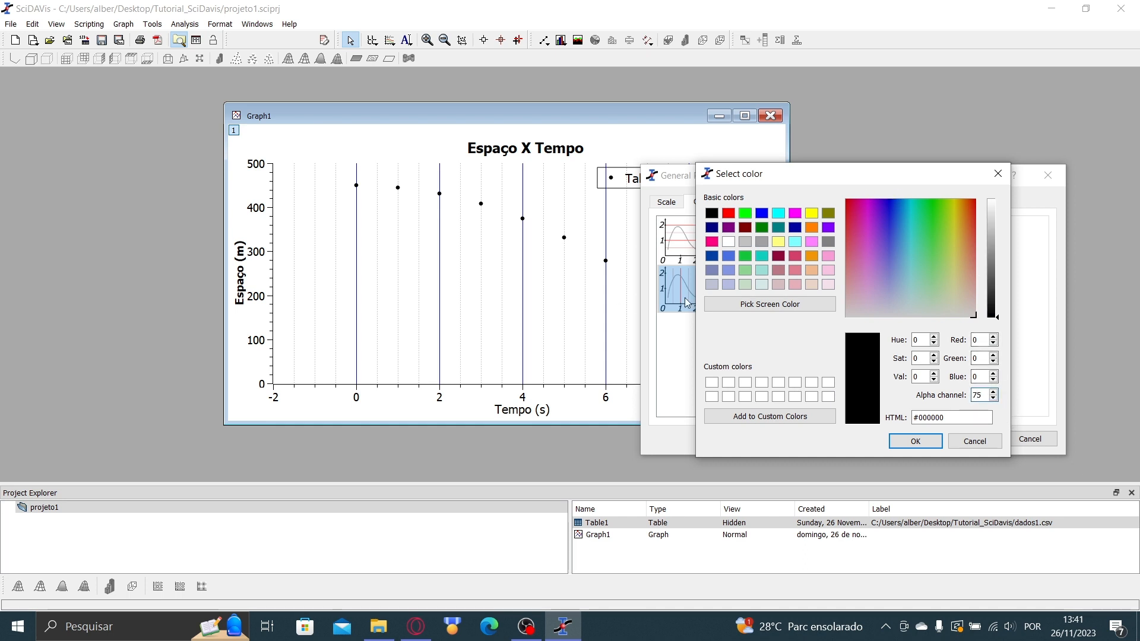
left_click(917, 440)
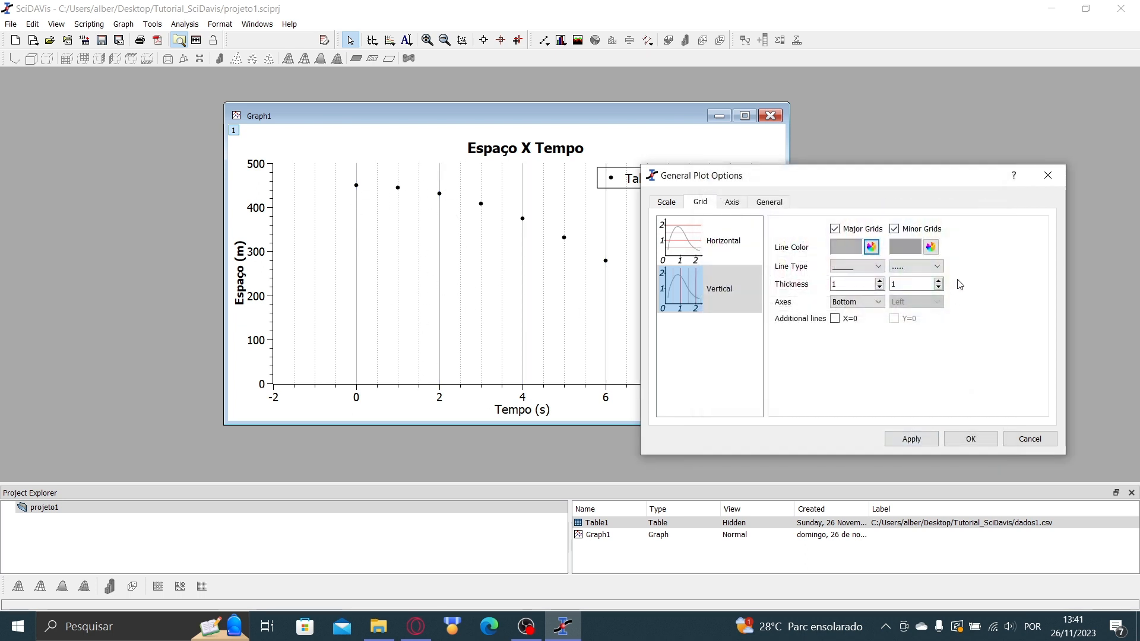
left_click(915, 440)
- Enable the horizontal major and minor grids, set the major grid's line color to black (#000000) with alpha channel 75, and apply it
left_click_drag(804, 183, 828, 222)
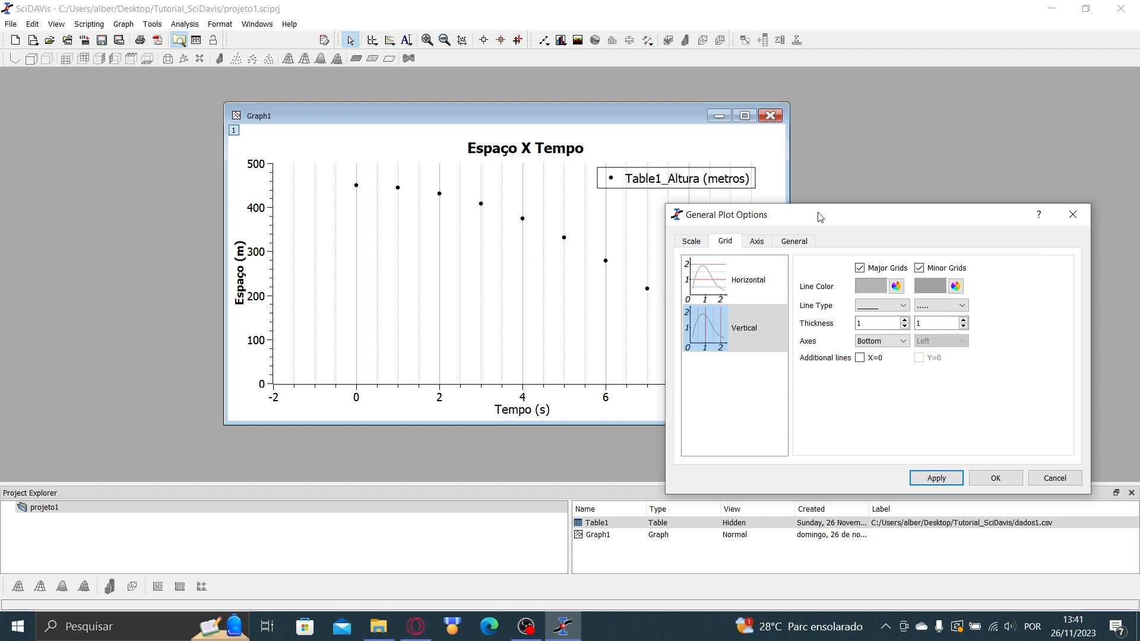
left_click_drag(819, 217, 309, 187)
left_click(178, 237)
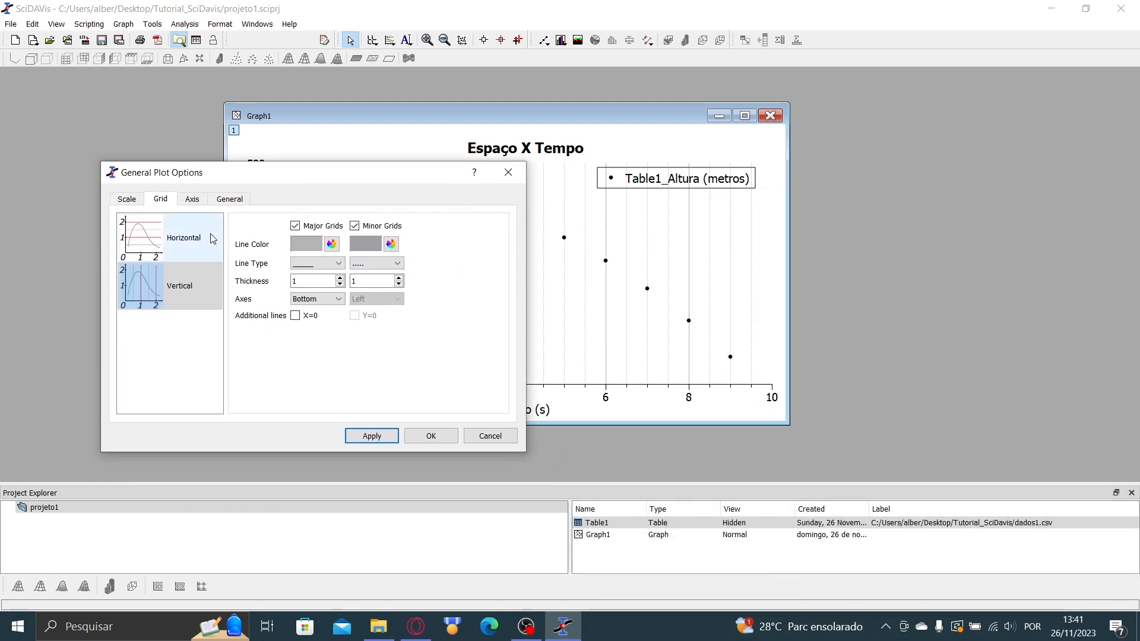
left_click(332, 245)
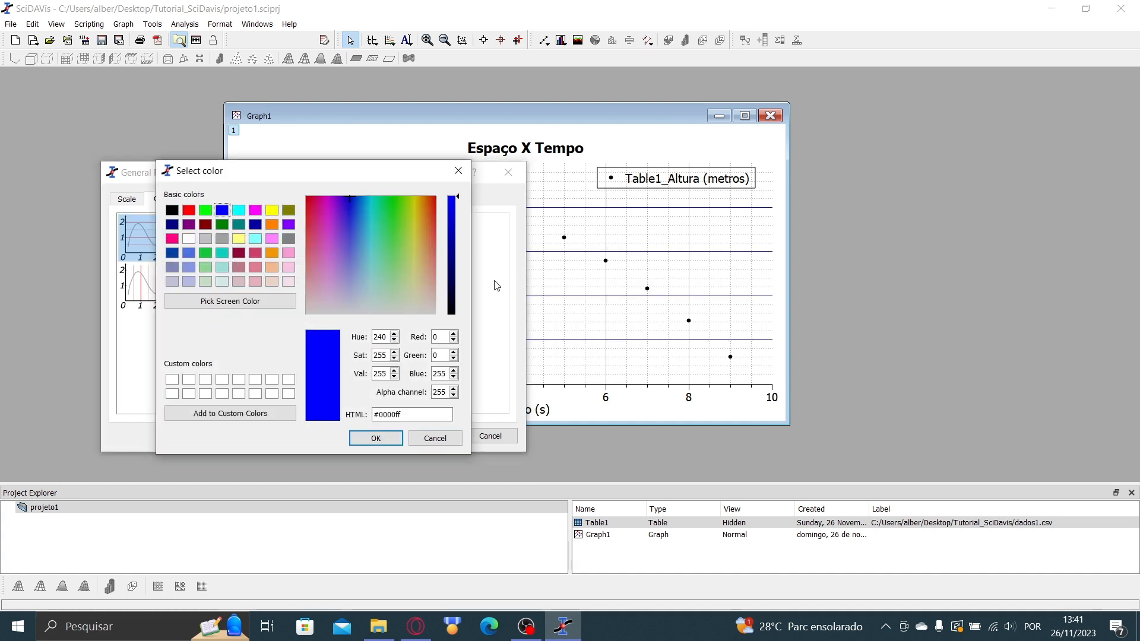
left_click(455, 305)
left_click_drag(457, 307, 457, 315)
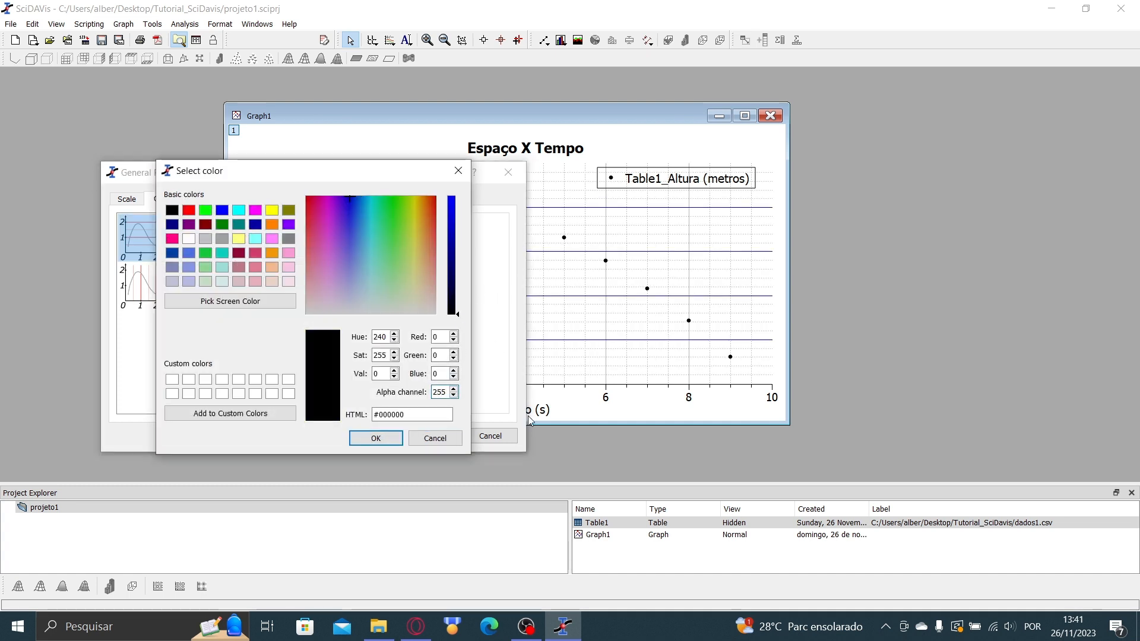
key("BackSpace")
key("BackSpace")
type("7")
left_click(376, 438)
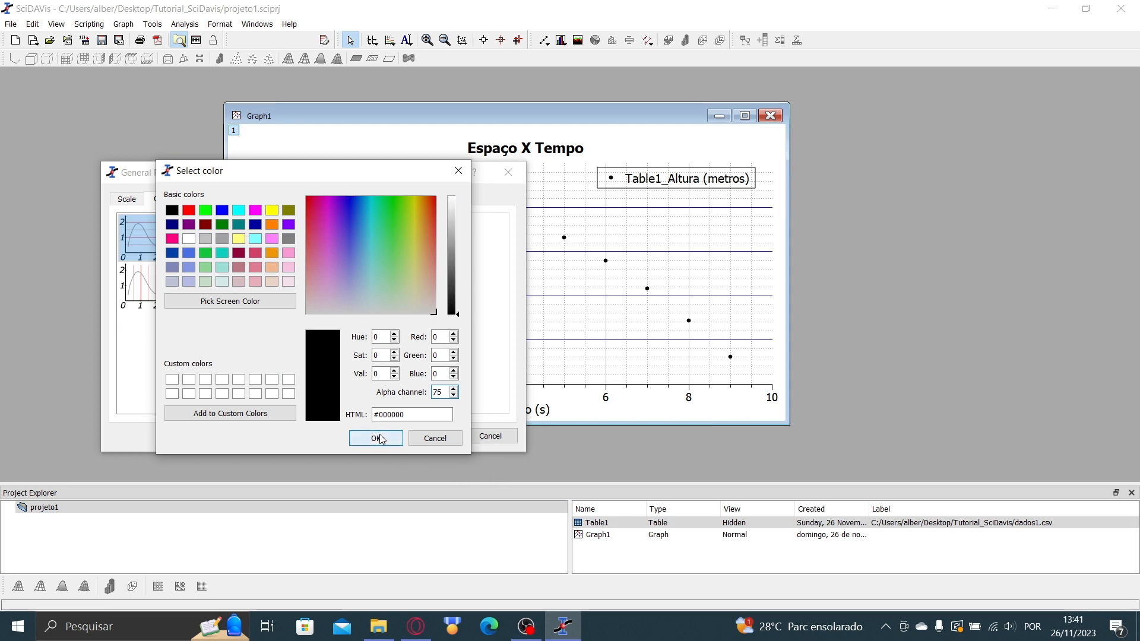
left_click_drag(333, 179, 830, 212)
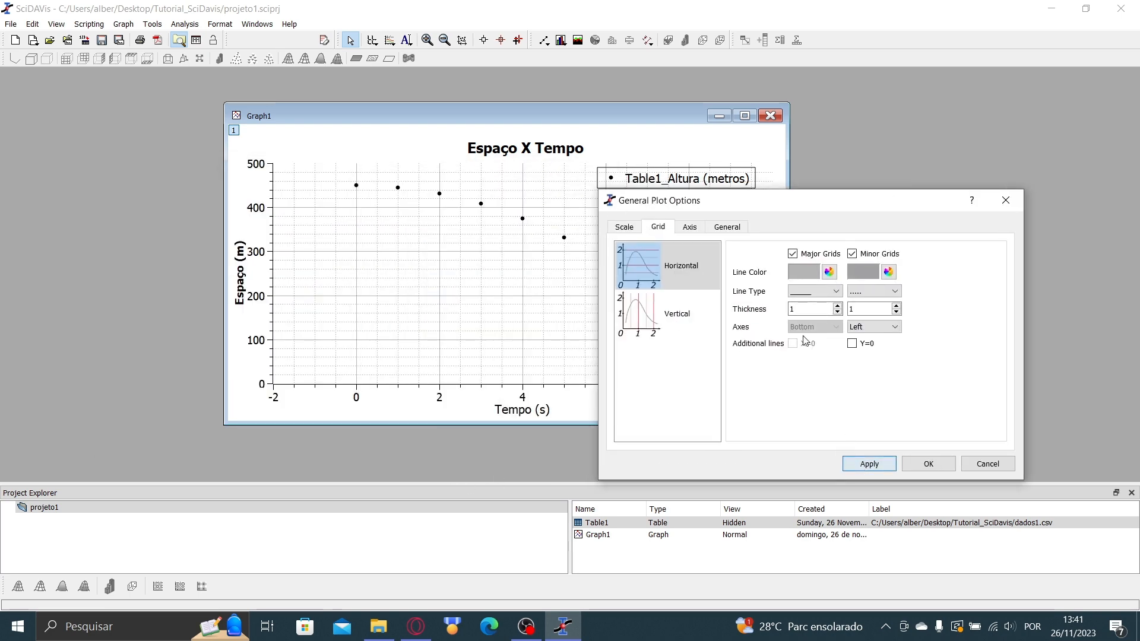
left_click(855, 463)
- Set the horizontal major grid's line thickness to 2
left_click_drag(745, 208, 422, 171)
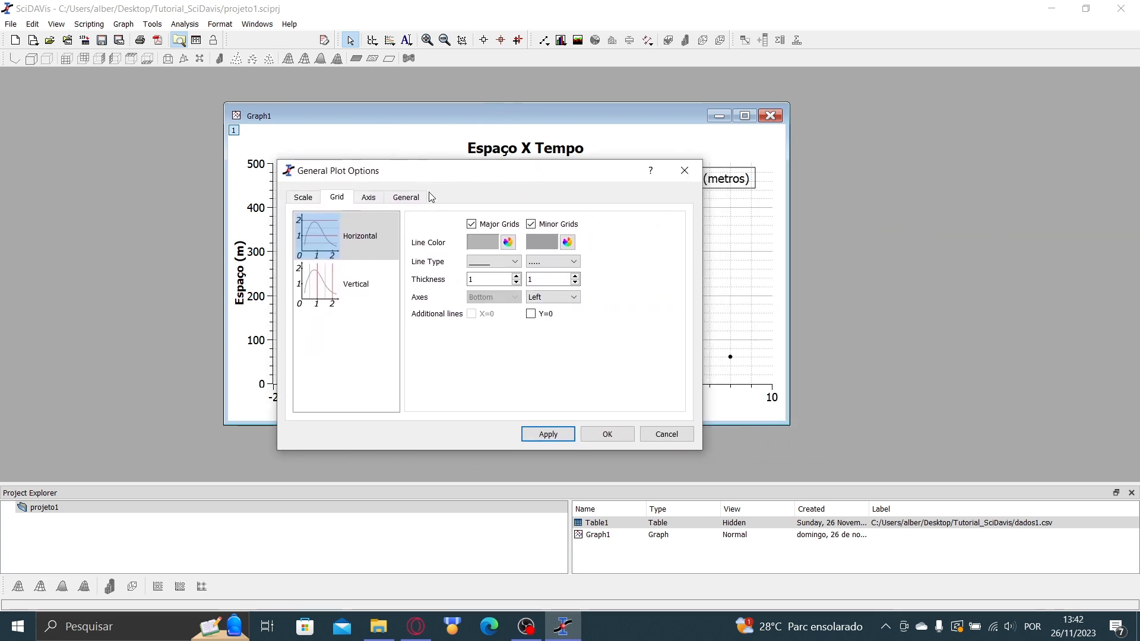
left_click_drag(493, 171, 765, 193)
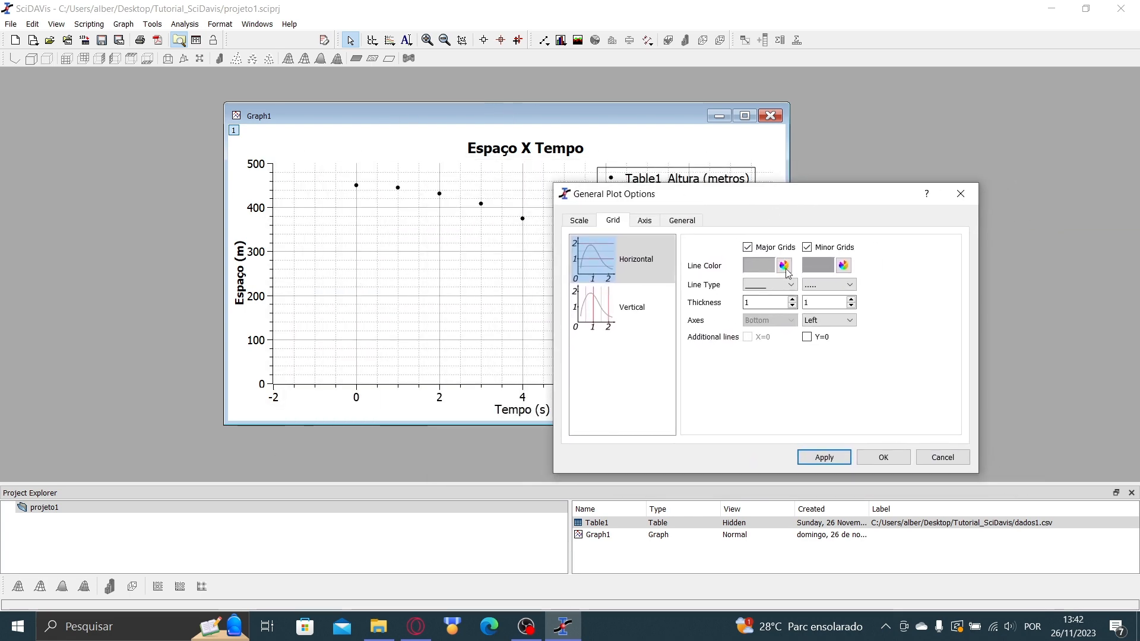
left_click(635, 308)
left_click(630, 268)
left_click(773, 301)
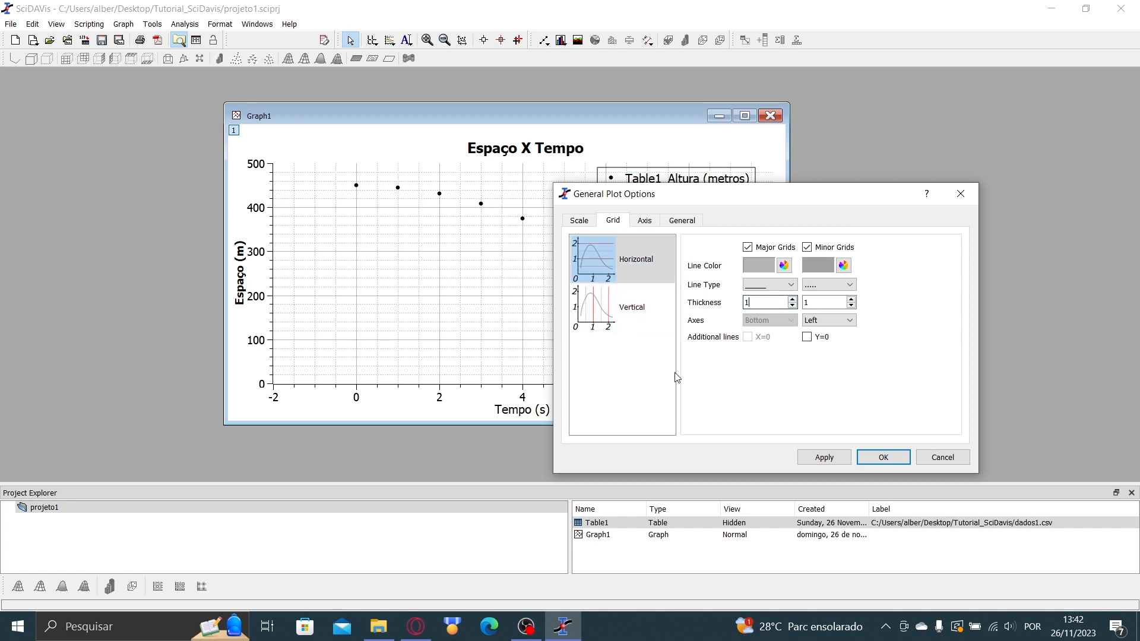
key("Up")
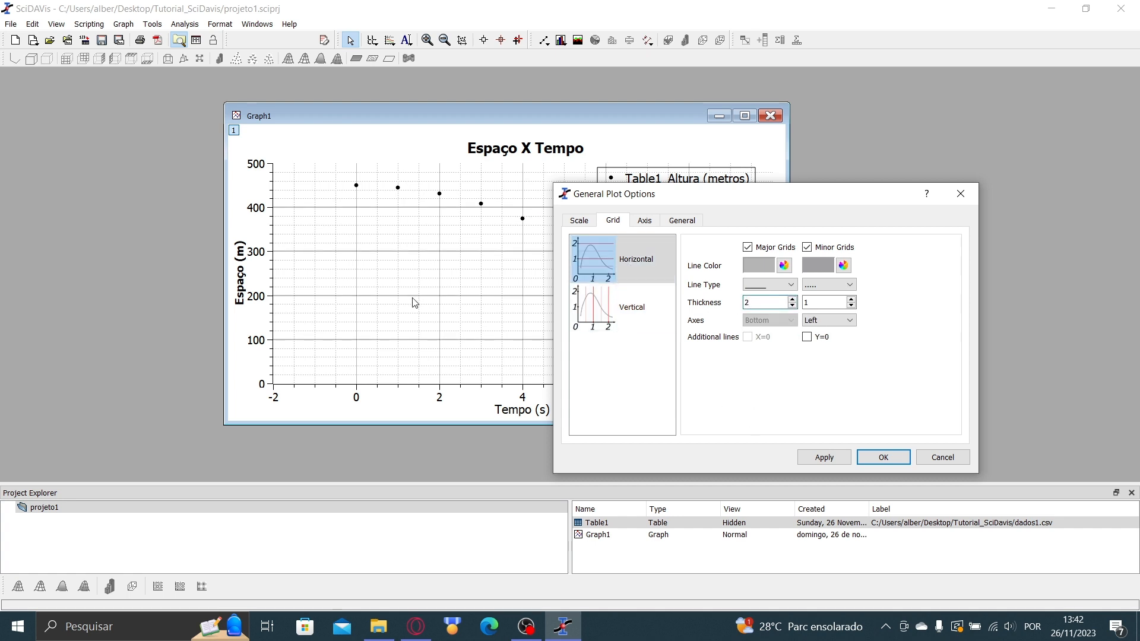
- Set the vertical major grid's line thickness to 2 and apply it to the graph
left_click(635, 307)
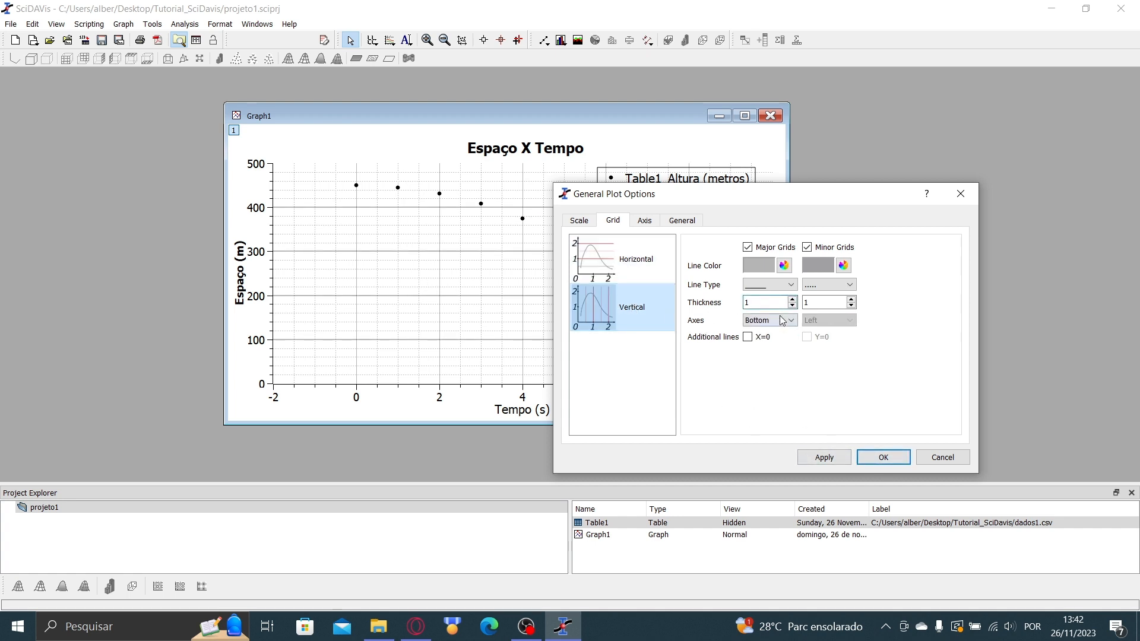
left_click(769, 303)
key("Up")
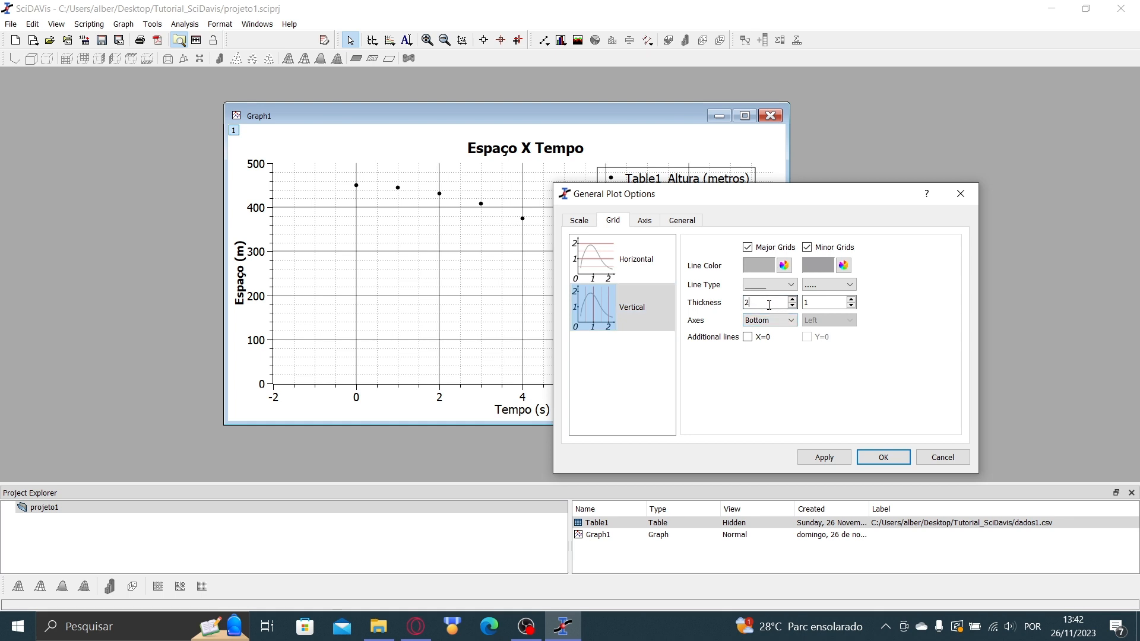
left_click(823, 457)
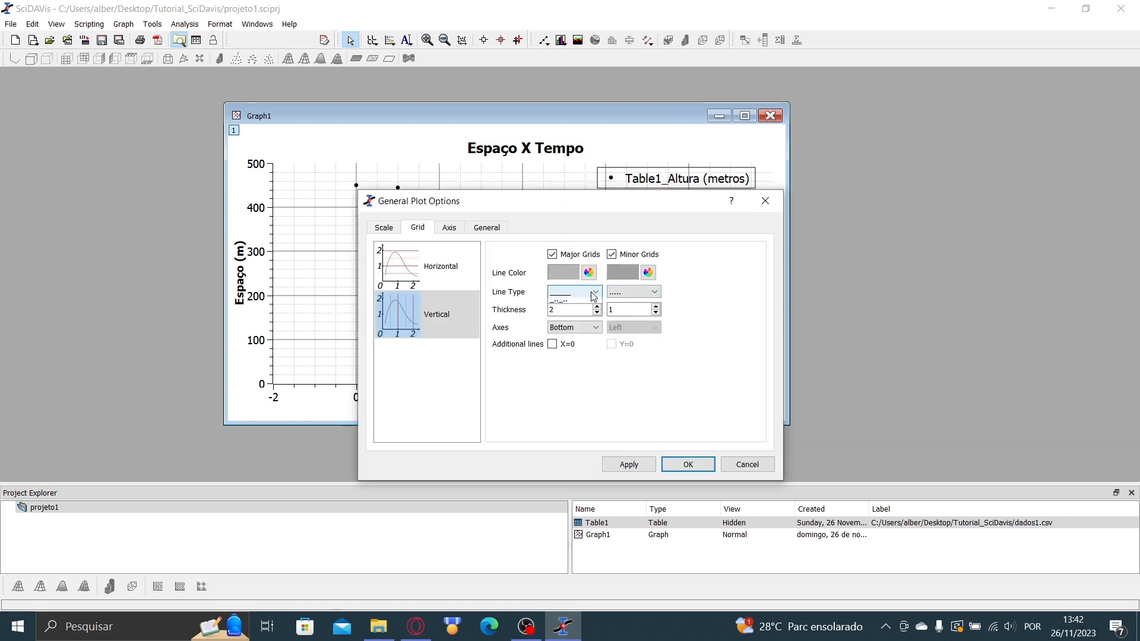
- Examine the line types offered for the vertical major and minor grids, keeping the minor grid dotted
left_click(594, 294)
left_click(594, 294)
left_click(649, 293)
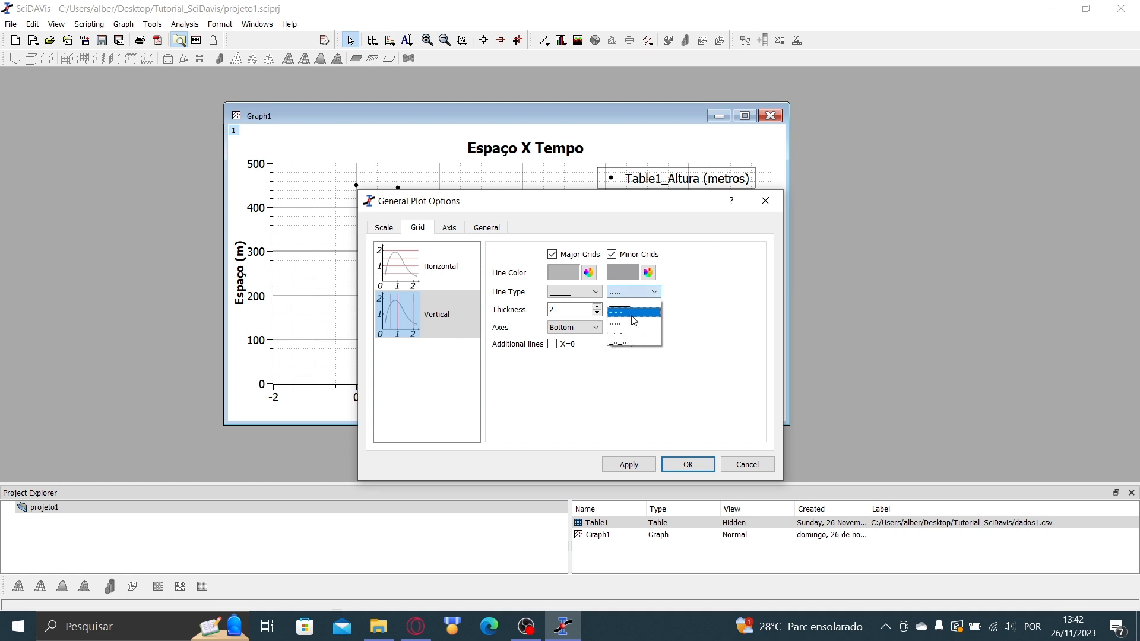
left_click(620, 323)
left_click_drag(596, 211, 915, 241)
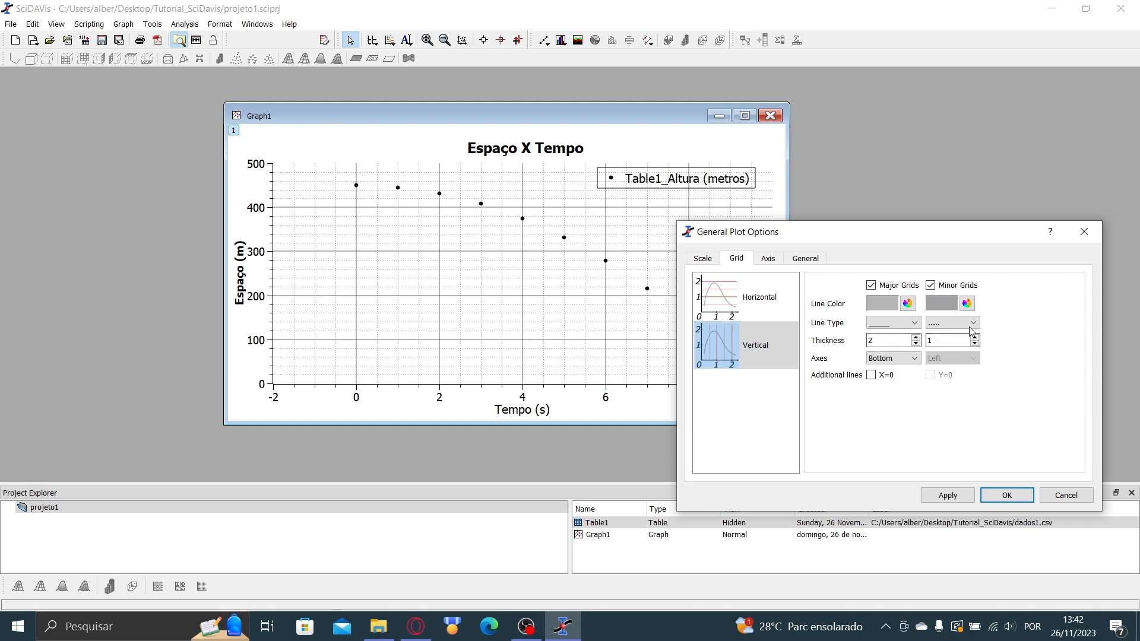
- Set the bottom axis scale to start from 0 and apply it to the graph
left_click(748, 302)
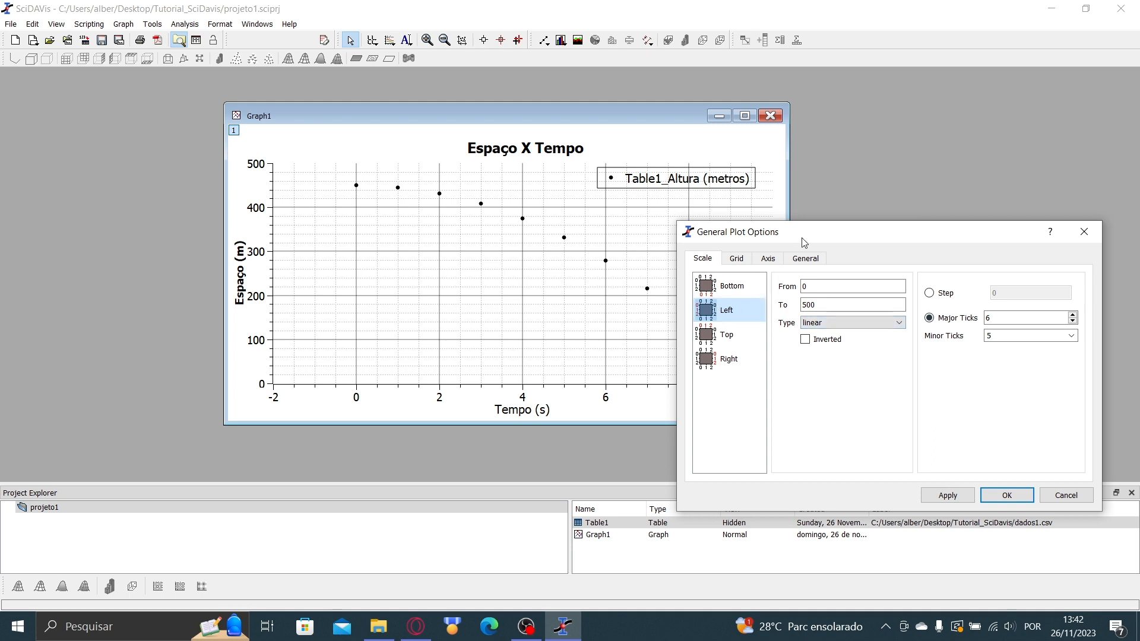
left_click_drag(768, 235, 623, 234)
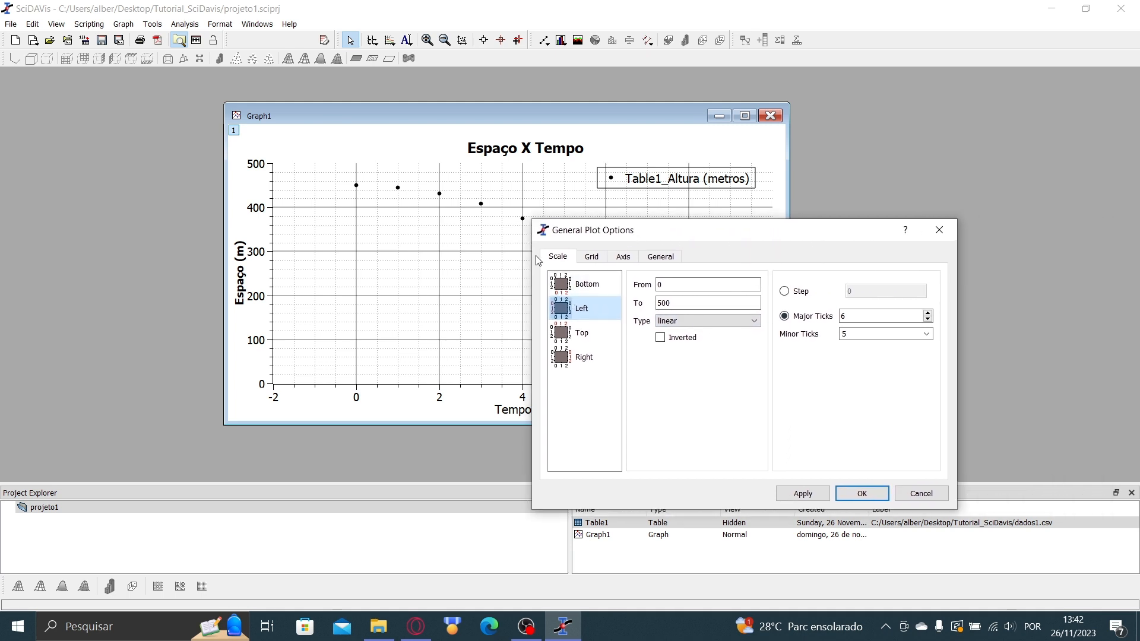
left_click(582, 284)
left_click_drag(727, 232, 892, 241)
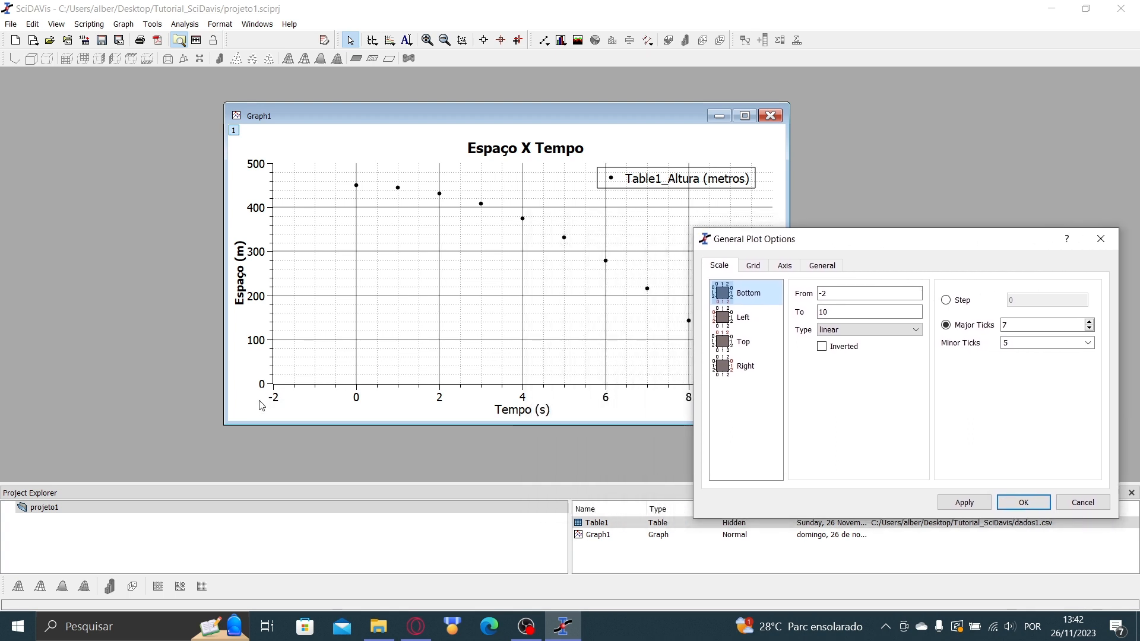
left_click(842, 294)
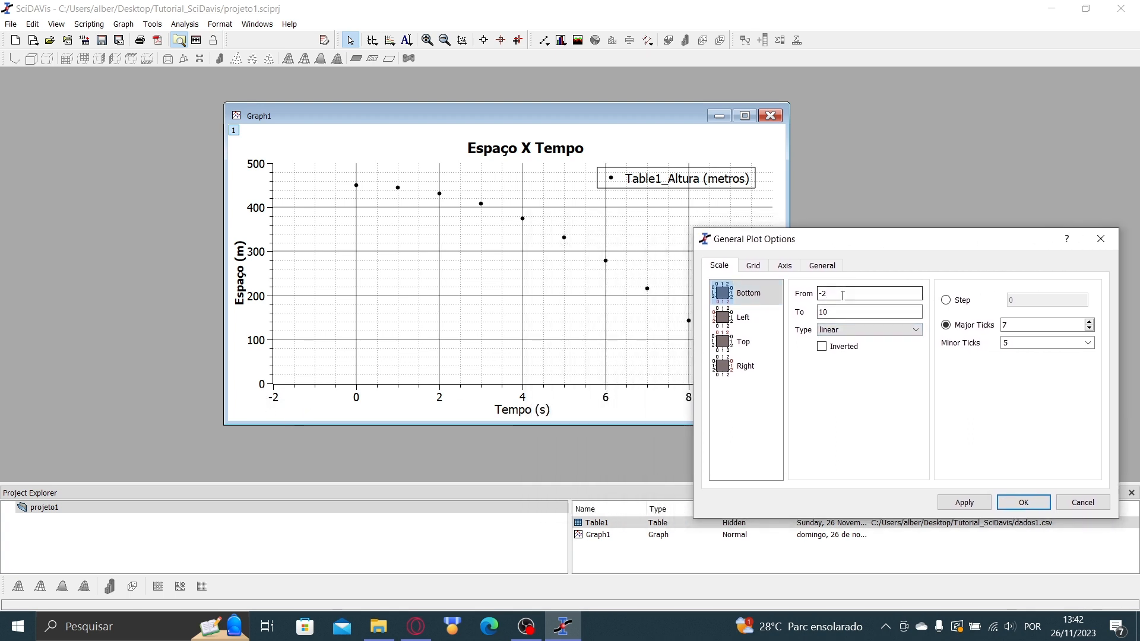
key("BackSpace")
key("BackSpace")
type("0")
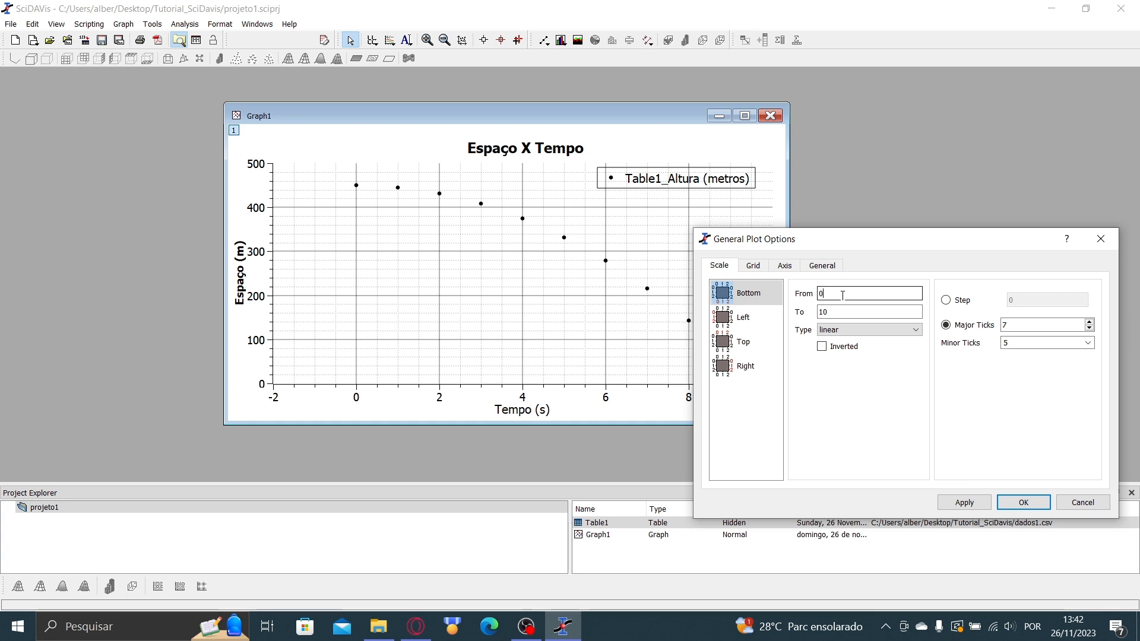
left_click(974, 502)
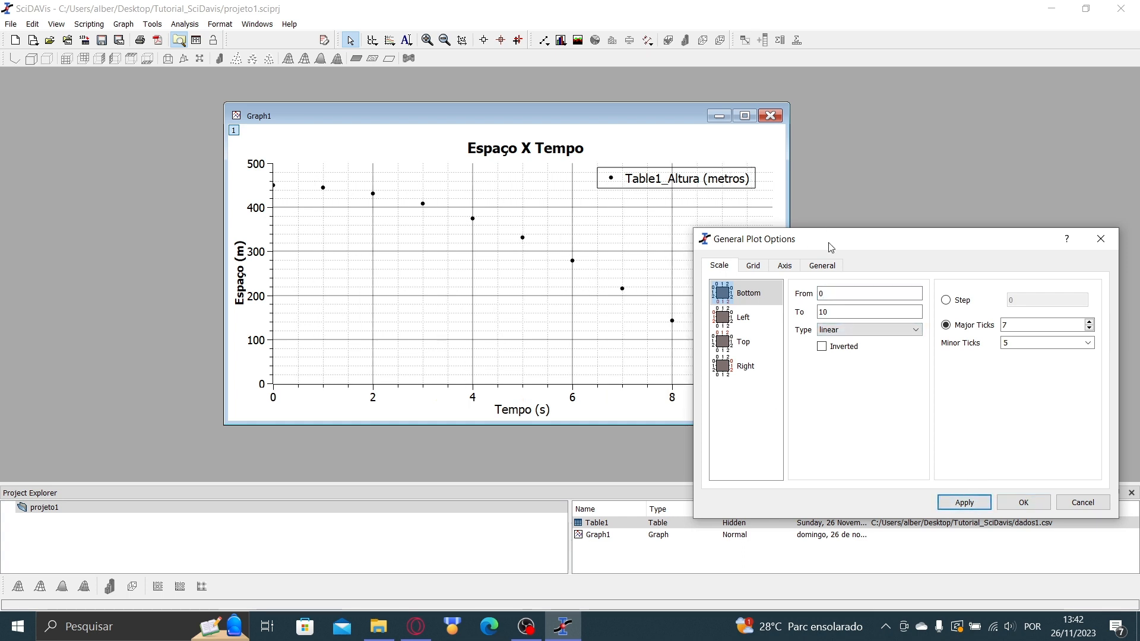
- Set the number of major ticks on the bottom axis to 10 and apply it
left_click_drag(830, 247, 589, 170)
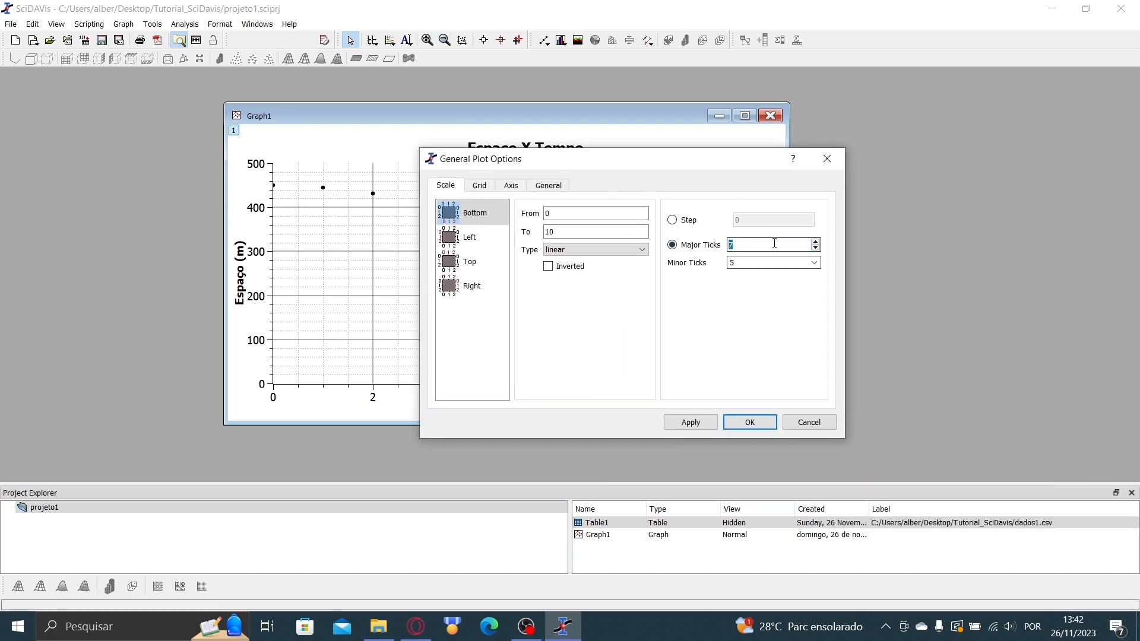
left_click_drag(707, 172, 742, 99)
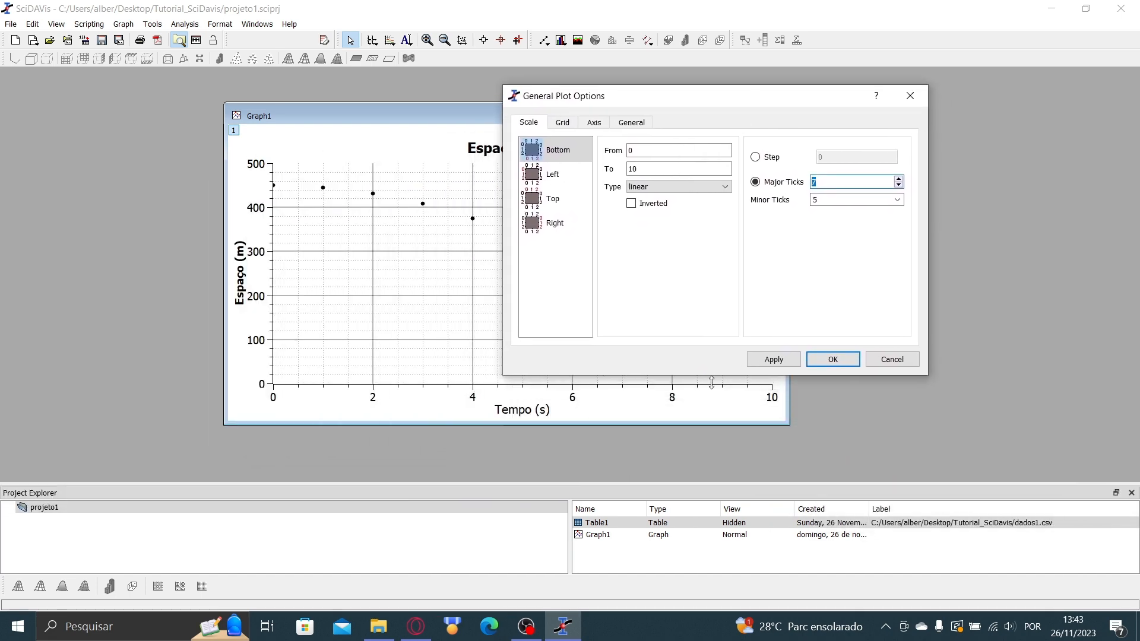
left_click(849, 178)
double_click(821, 179)
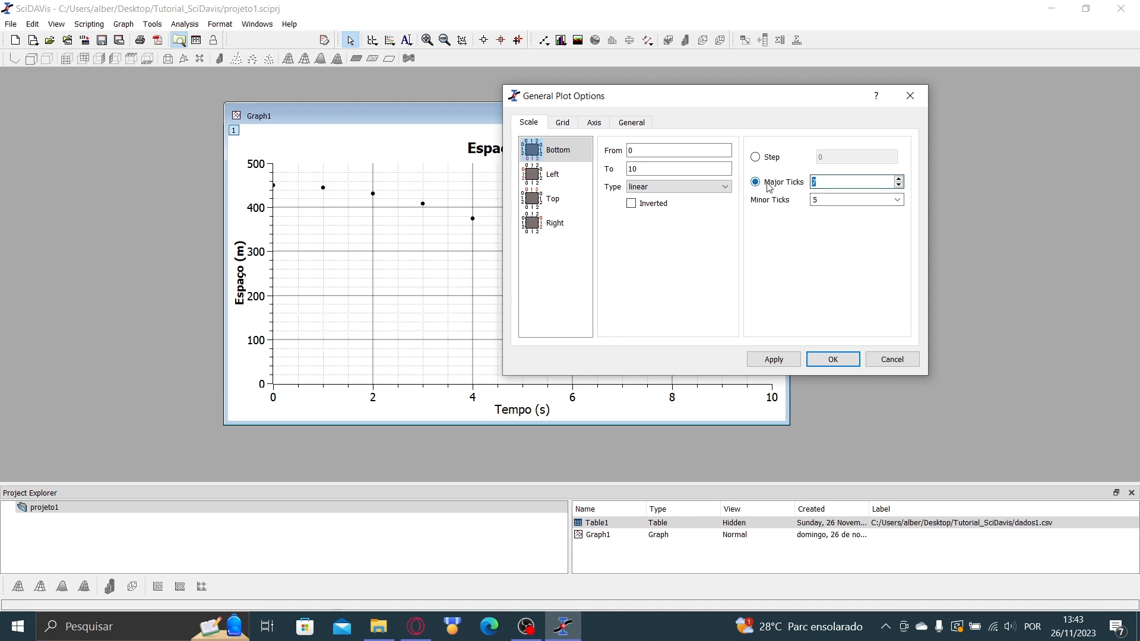
left_click(842, 181)
double_click(855, 183)
left_click(786, 363)
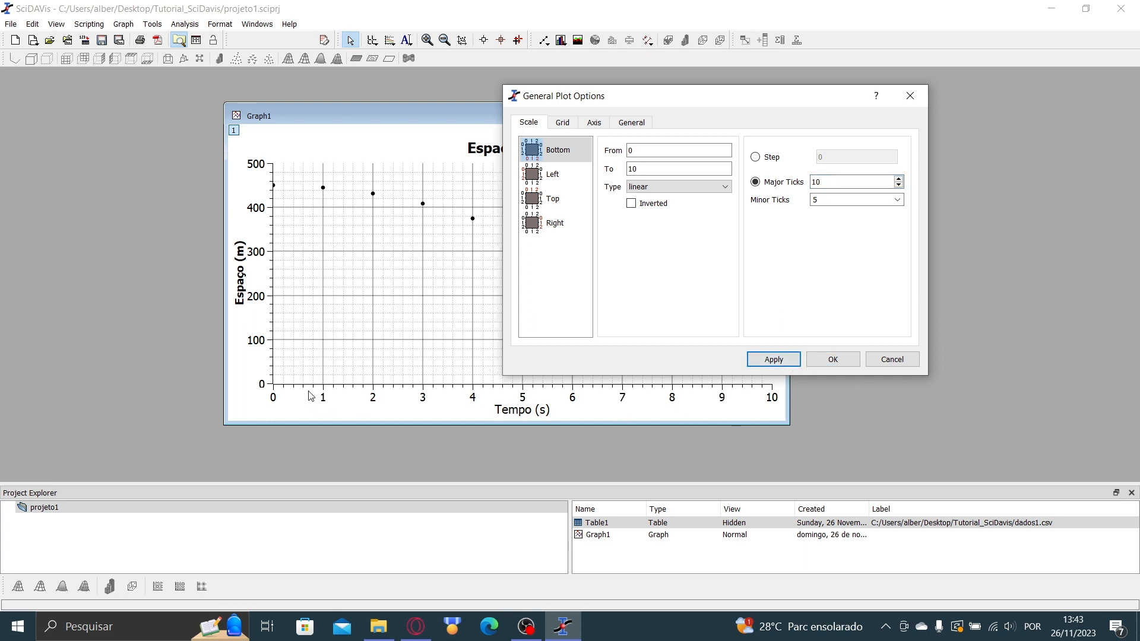
- Set the bottom axis's major ticks to 7 and apply the change
double_click(846, 184)
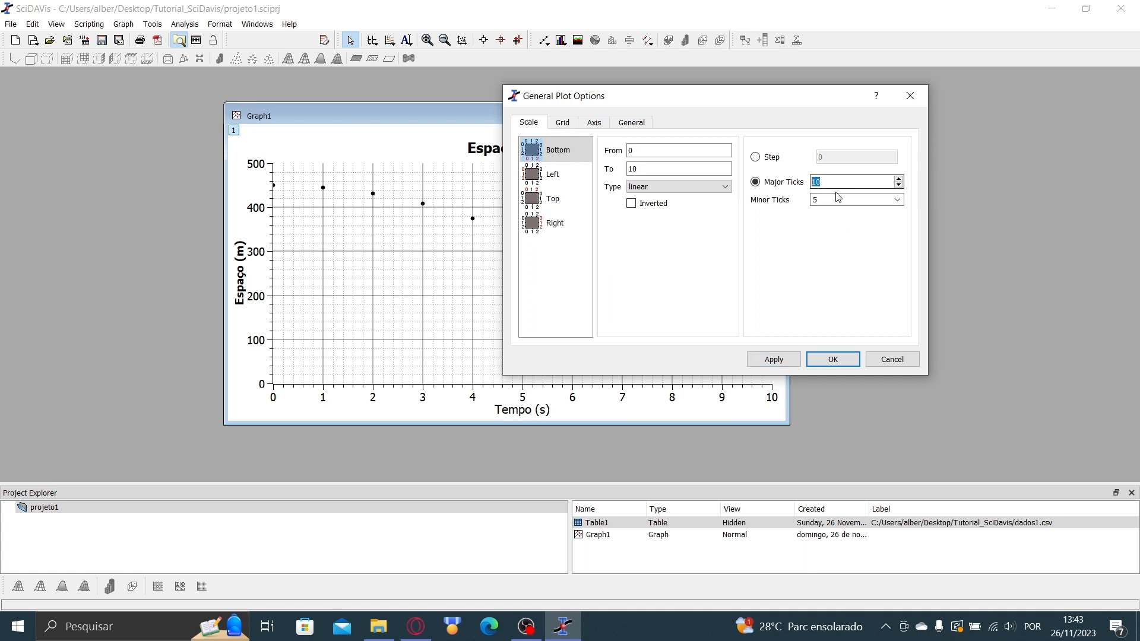
type("7")
left_click(772, 363)
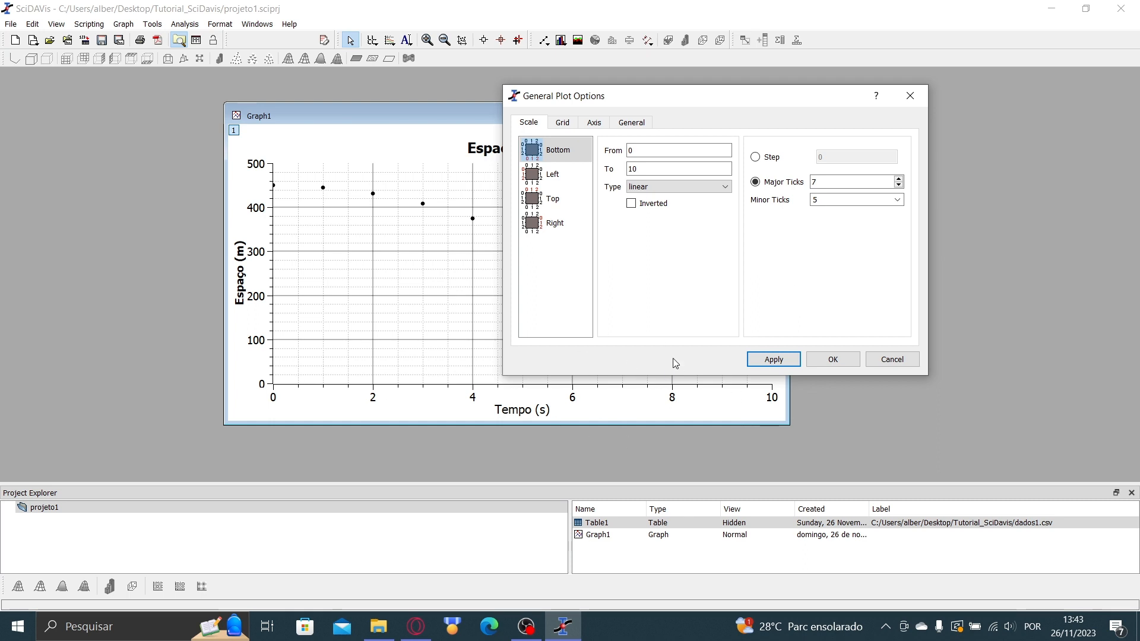
- Restore the bottom axis's major ticks to 10 and apply the change
left_click(843, 182)
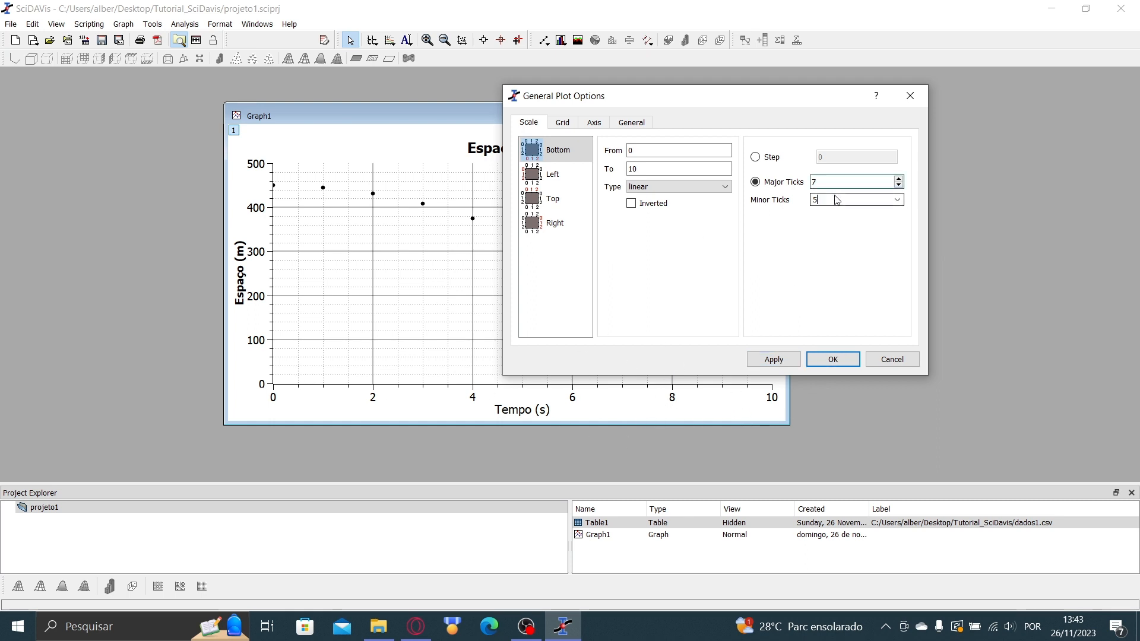
double_click(831, 182)
type("10")
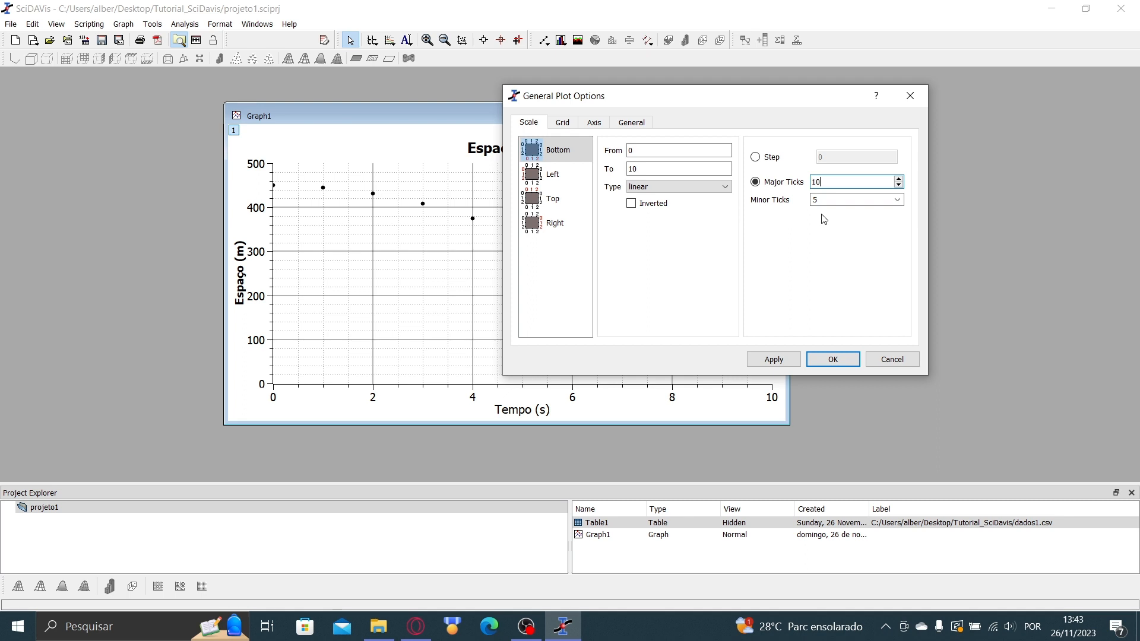
left_click(785, 360)
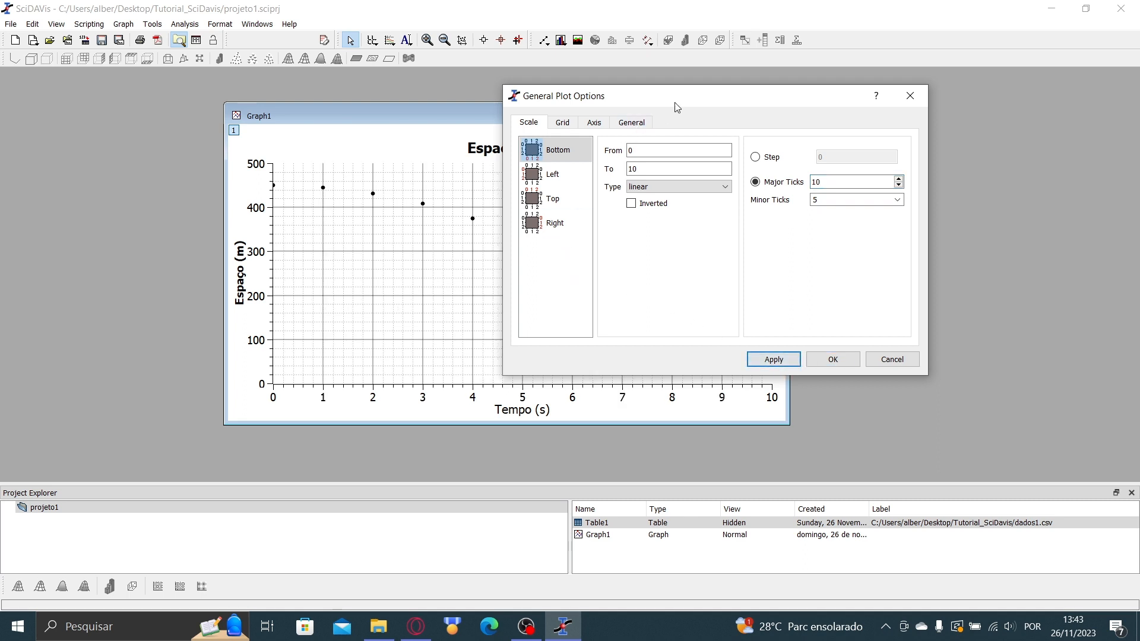
- Set the number of minor ticks on the bottom axis to 7 and apply it to the graph
left_click_drag(677, 107, 891, 109)
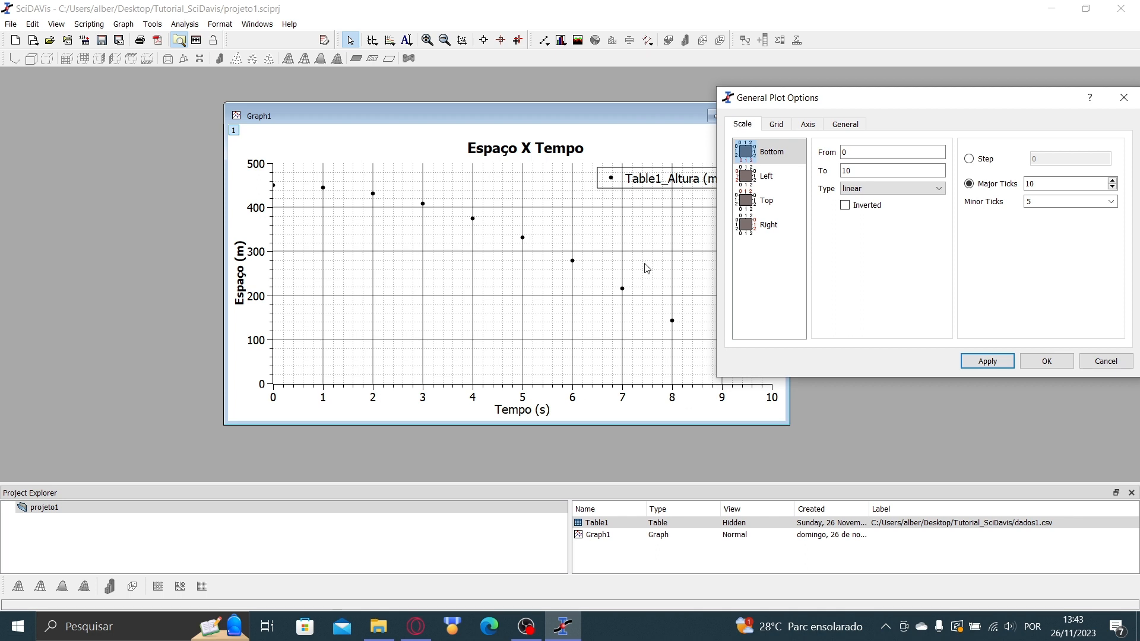
left_click_drag(968, 107, 596, 97)
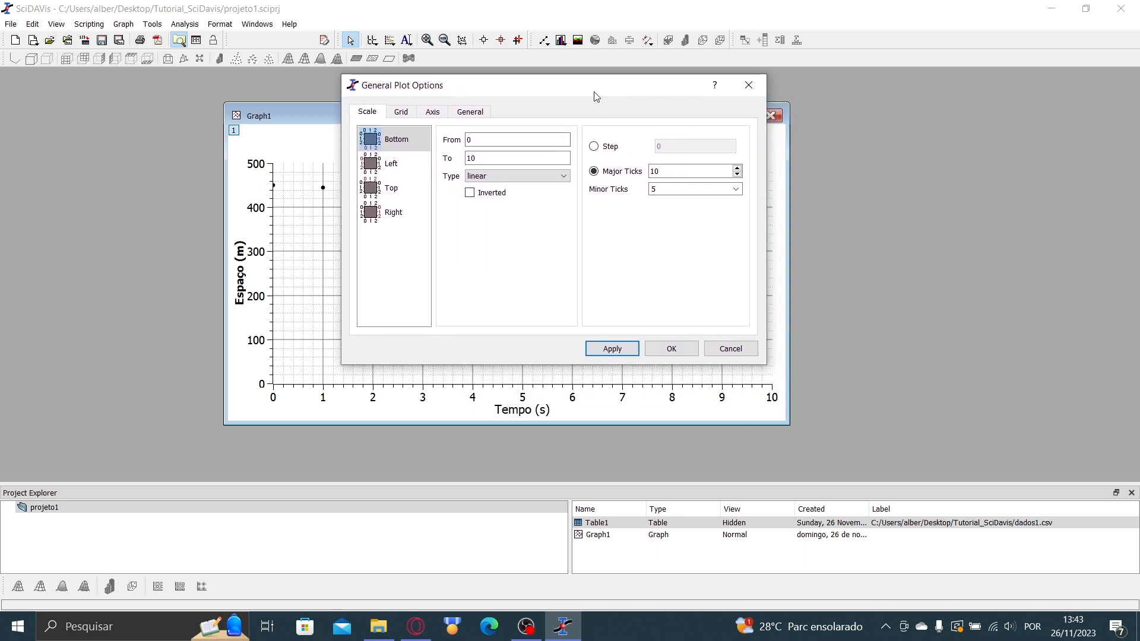
left_click_drag(677, 190, 648, 193)
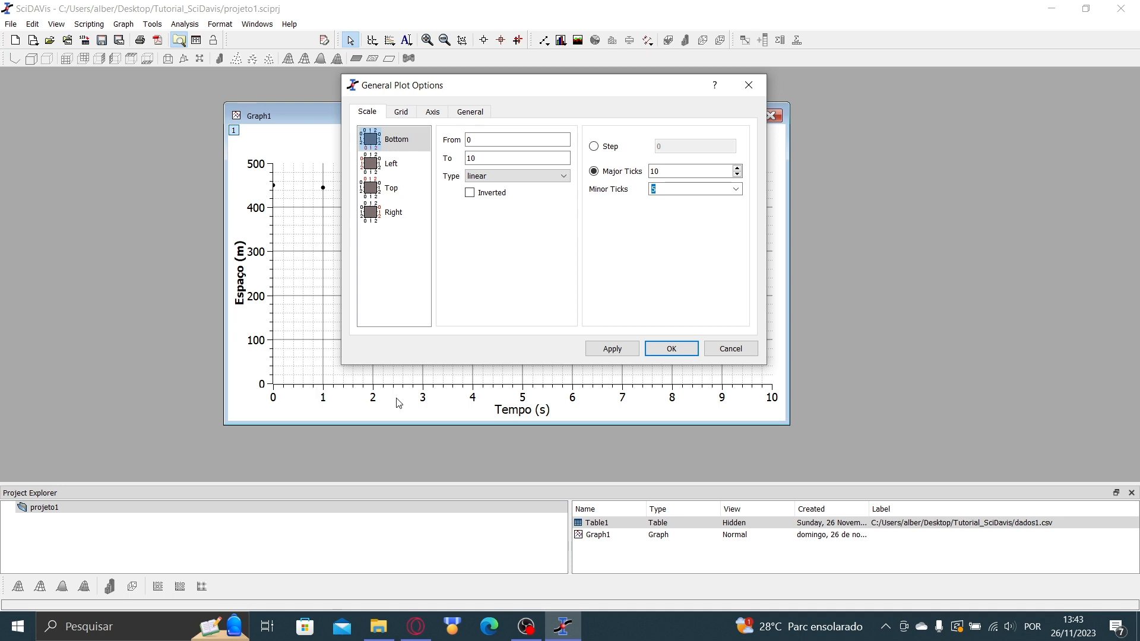
left_click(695, 188)
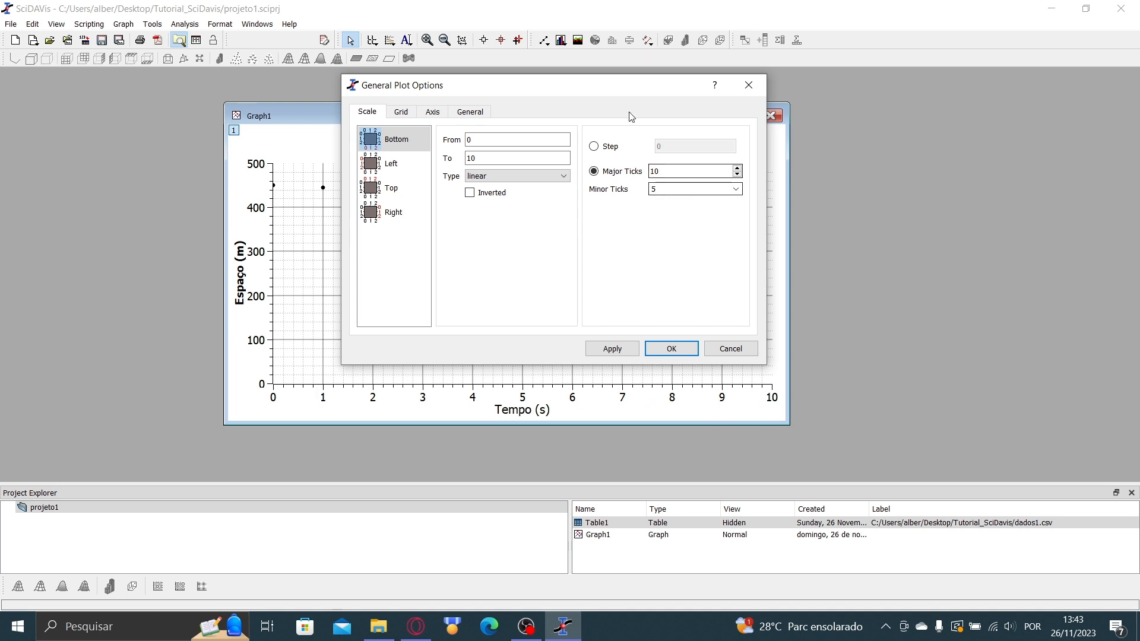
left_click_drag(591, 99, 774, 138)
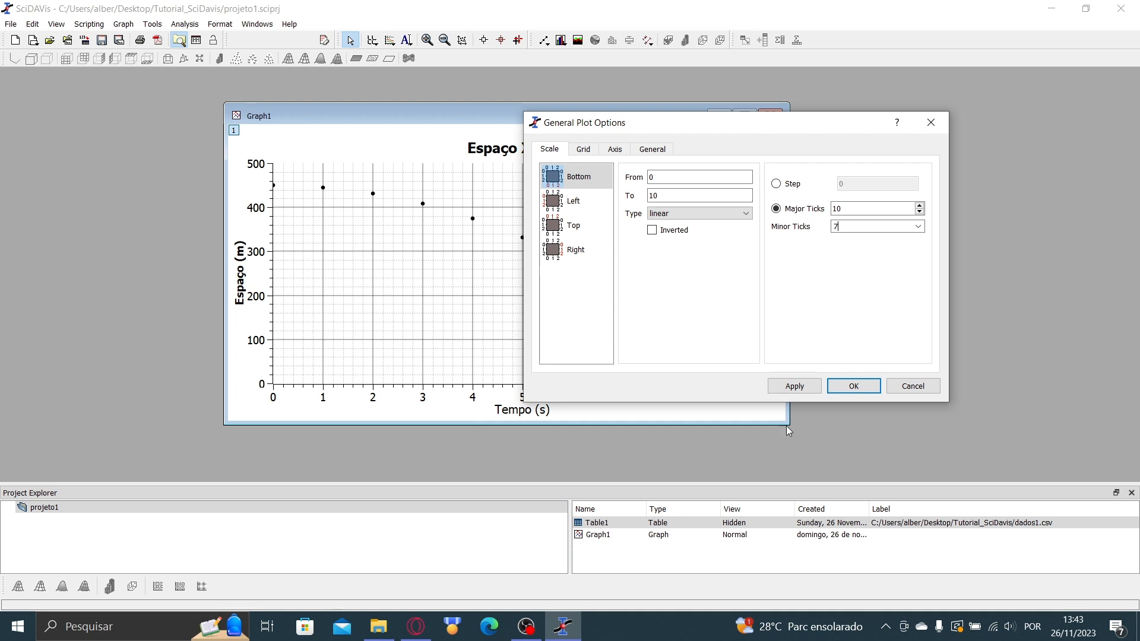
left_click(810, 386)
- Set the bottom axis's minor ticks to 3 and apply the change
left_click_drag(734, 132, 597, 89)
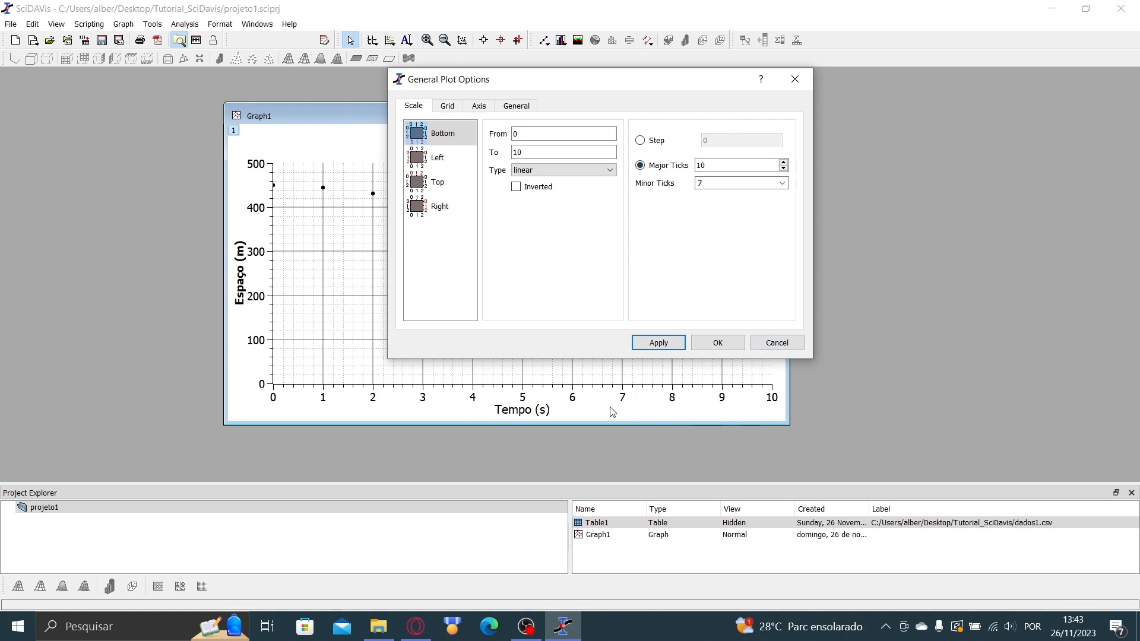
key("Tab")
type("3")
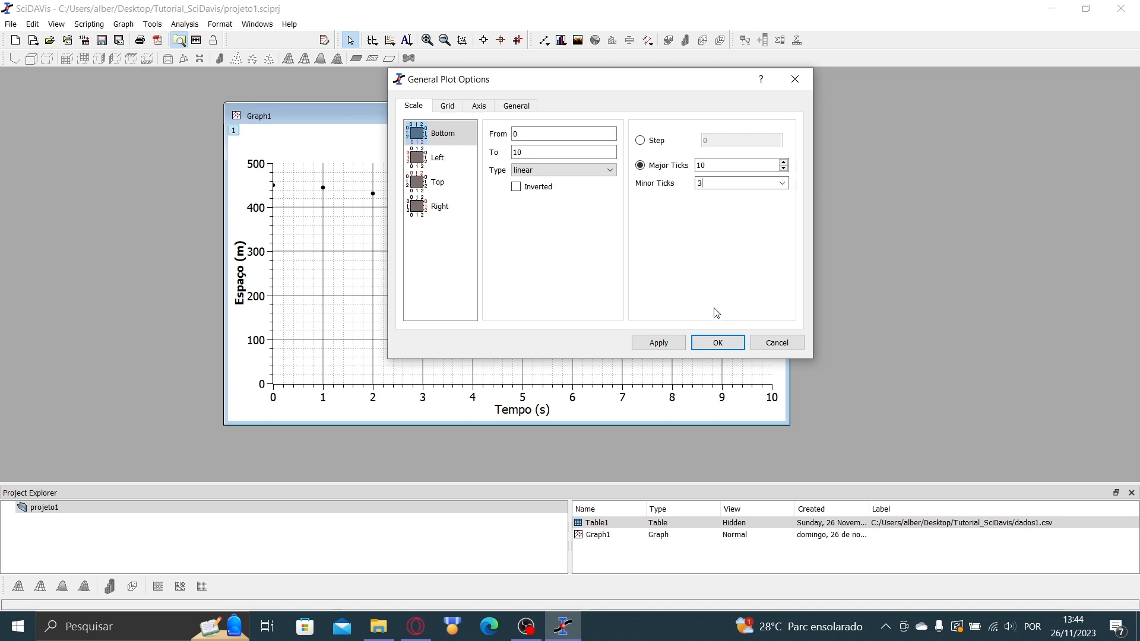
left_click(671, 346)
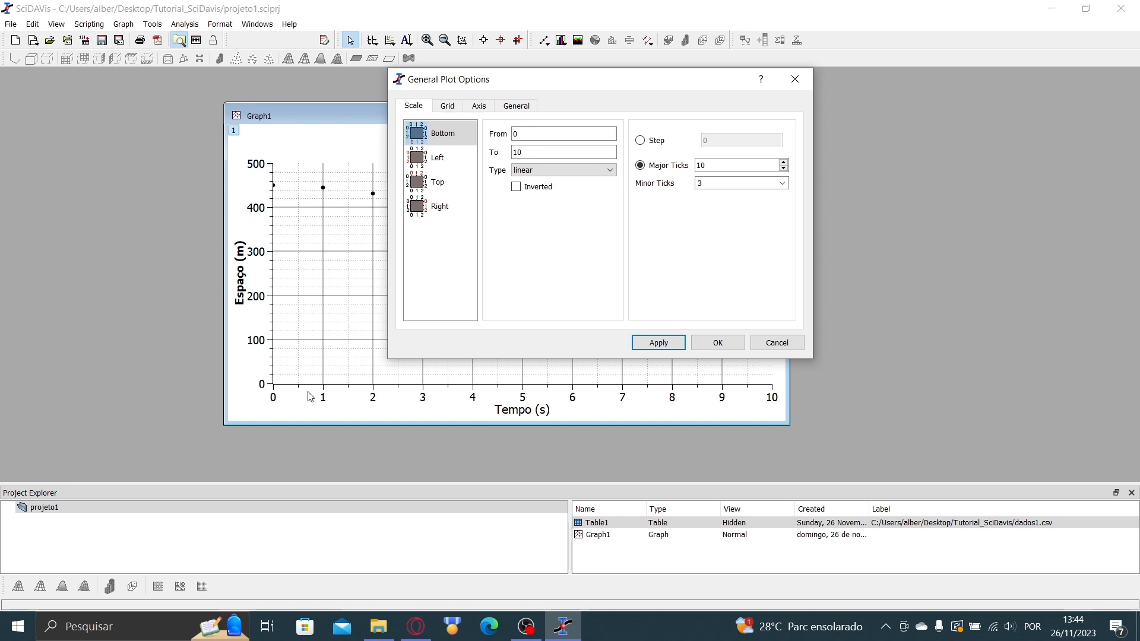
- Set the bottom axis's minor ticks to 4 and apply the change
left_click(739, 184)
left_click(658, 343)
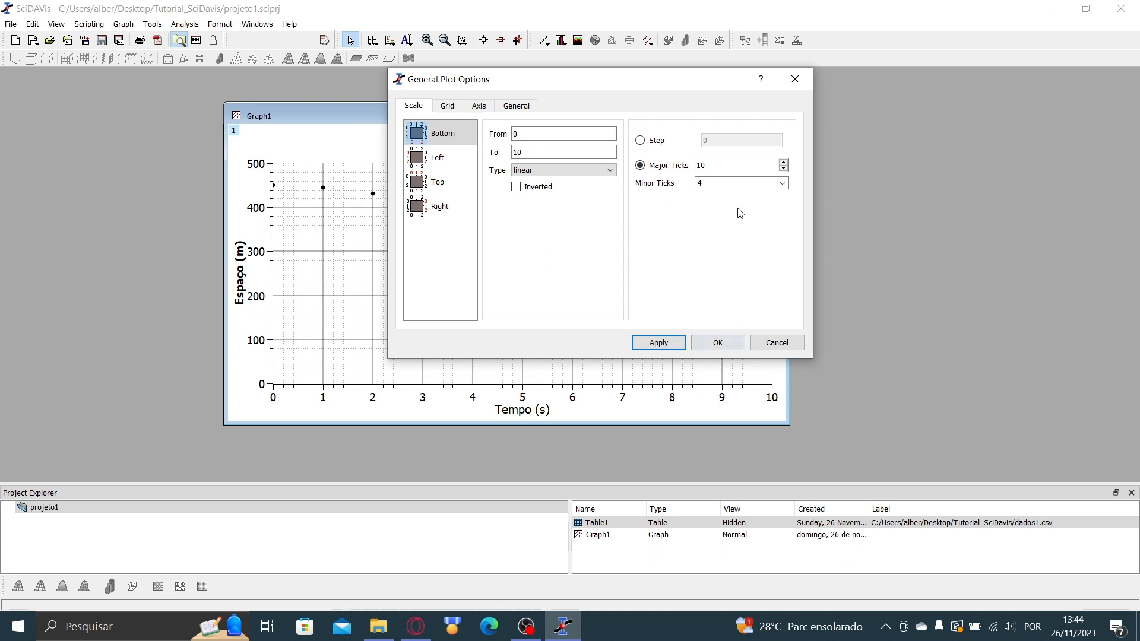
left_click(725, 184)
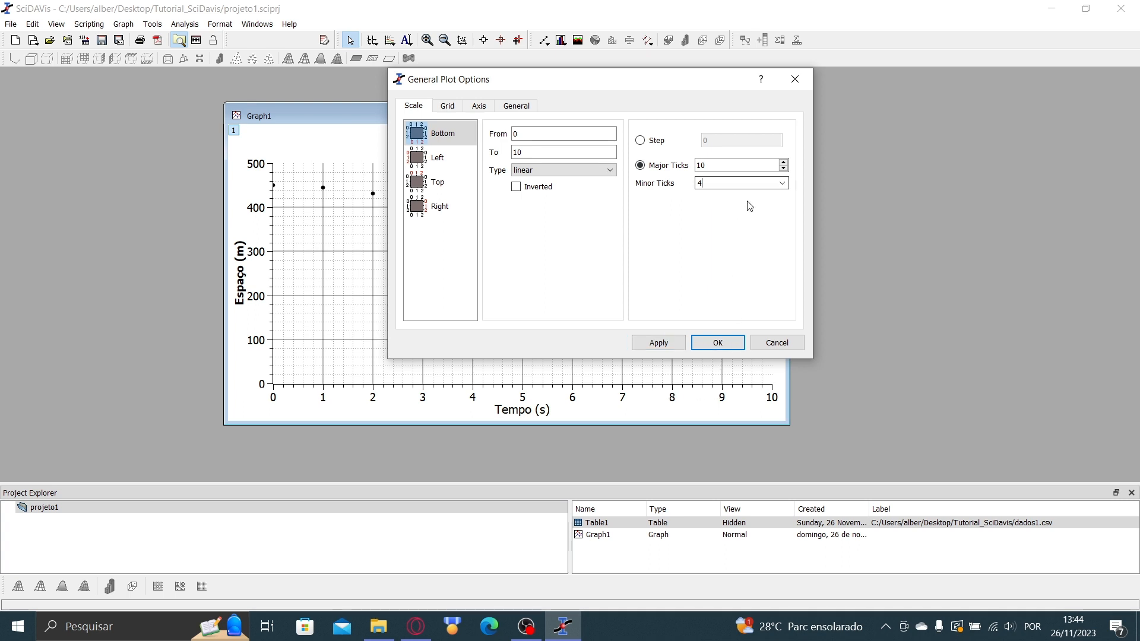
- Set the left axis scale to end at 450 and apply it to the graph
left_click(459, 160)
left_click_drag(586, 83, 770, 125)
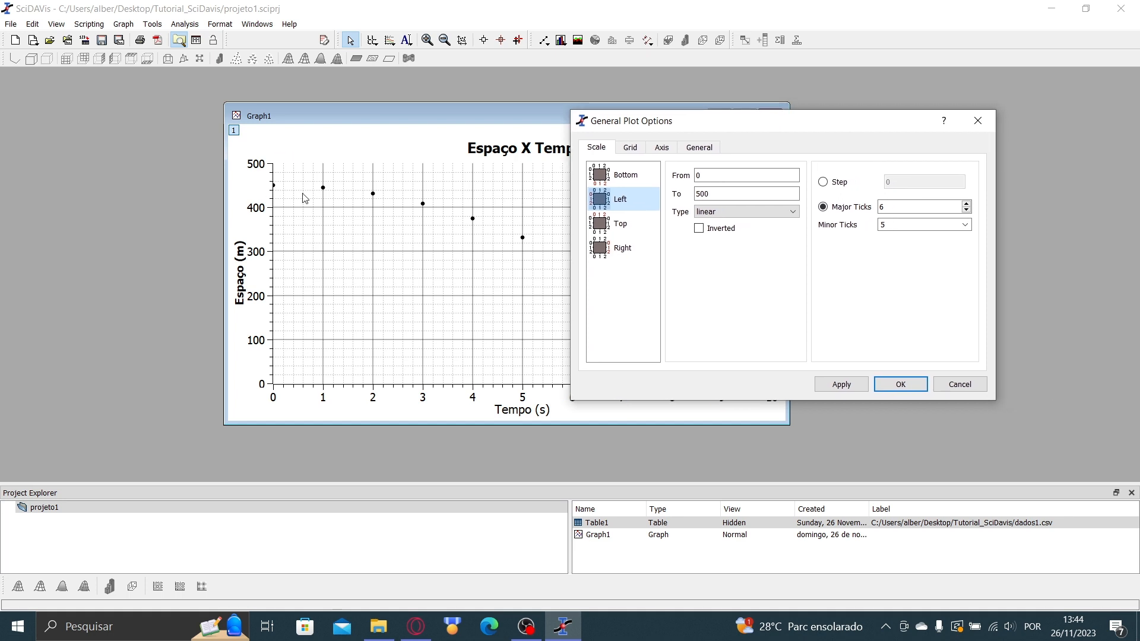
double_click(718, 194)
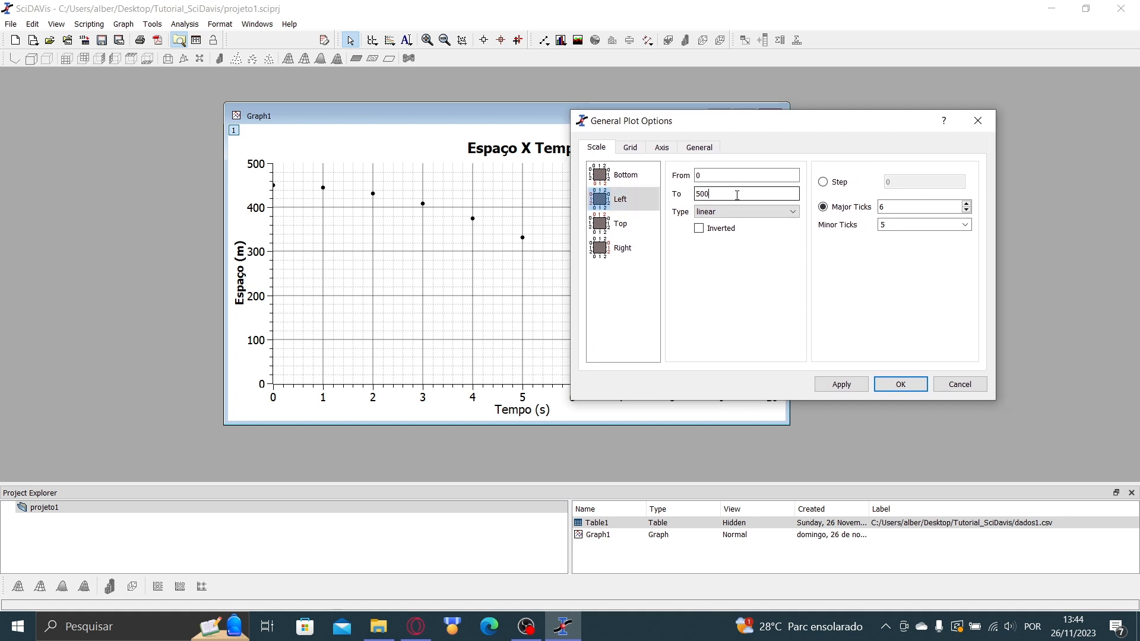
type("5")
key("BackSpace")
left_click(841, 384)
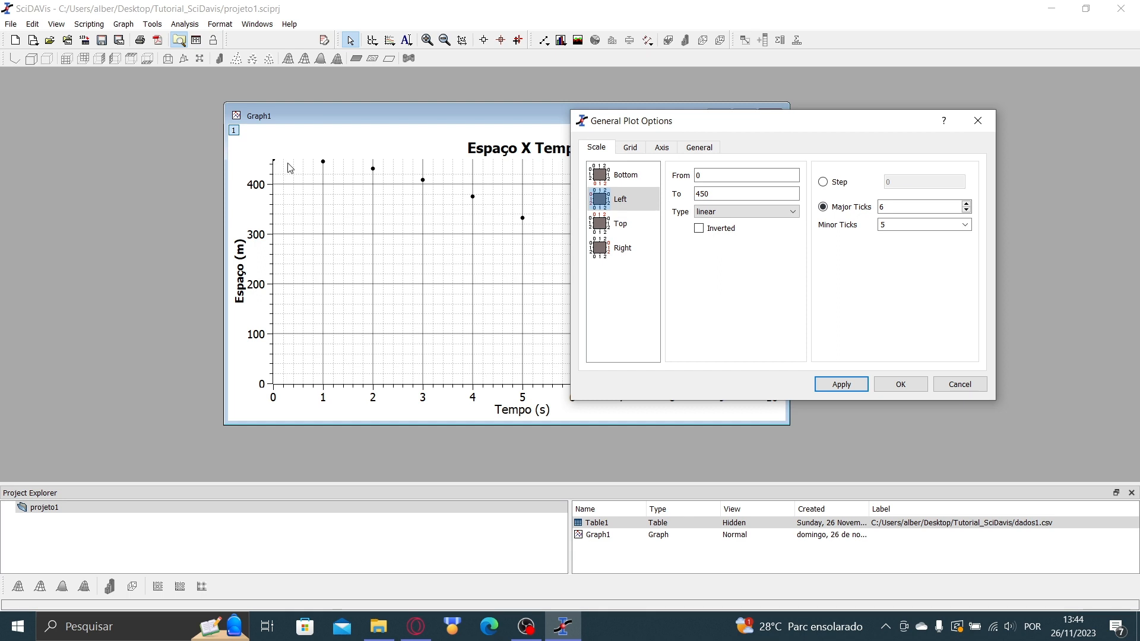
- Restore the left axis's upper limit to 500 and apply the change
left_click_drag(728, 196, 661, 200)
type("500")
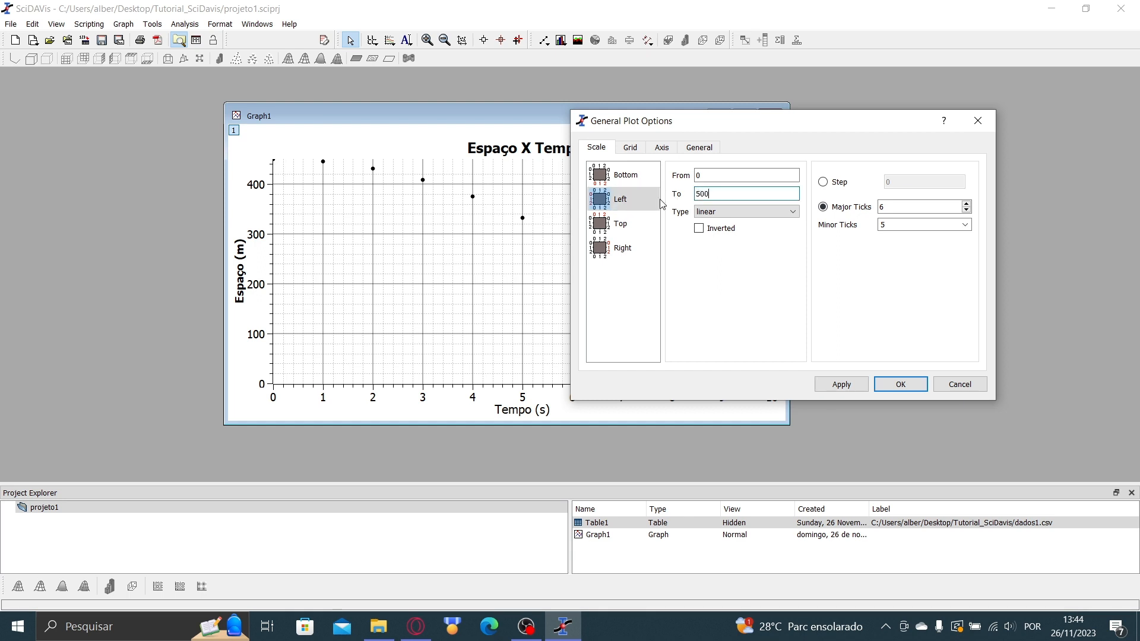
left_click(862, 388)
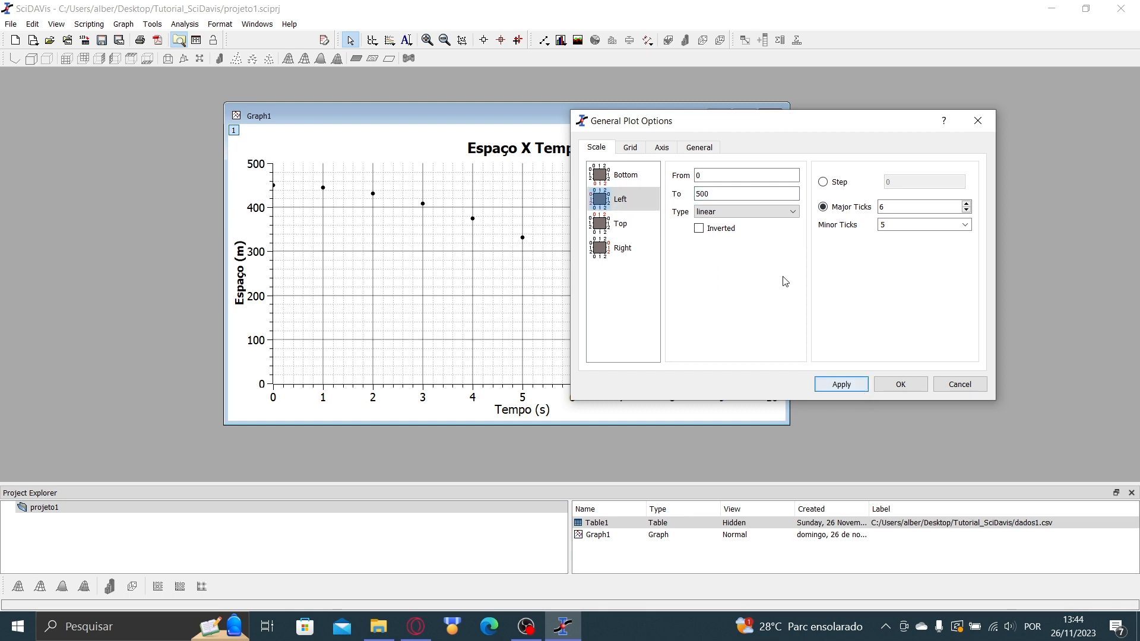
- Set the number of major ticks on the left axis to 10 and apply it
left_click(722, 231)
left_click_drag(725, 122, 625, 140)
left_click(737, 261)
double_click(726, 224)
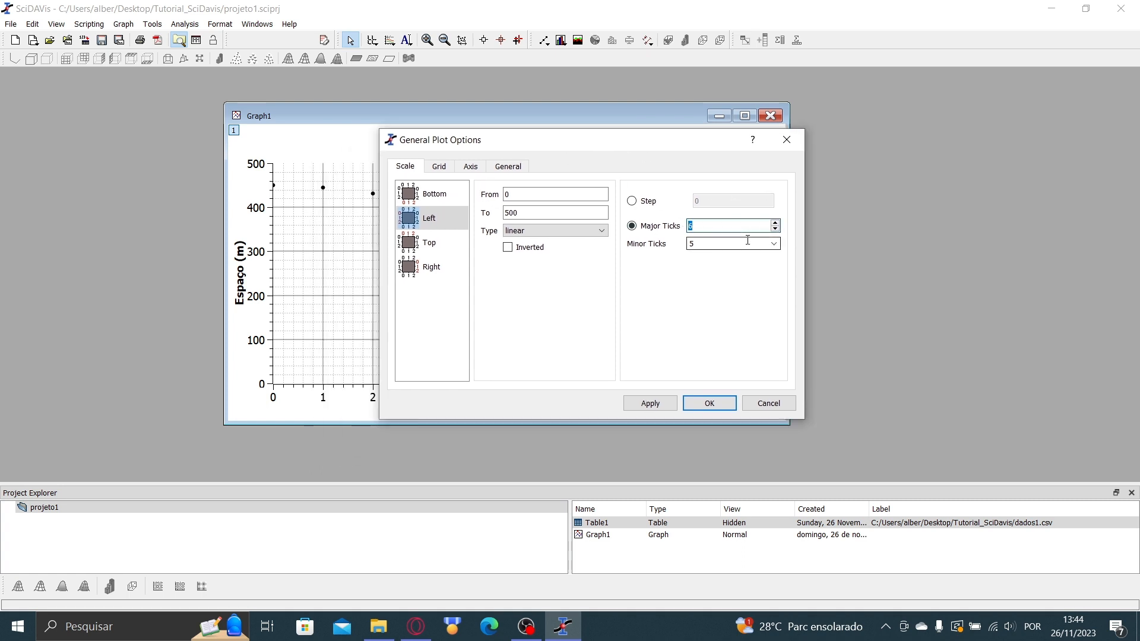
type("10")
left_click(641, 405)
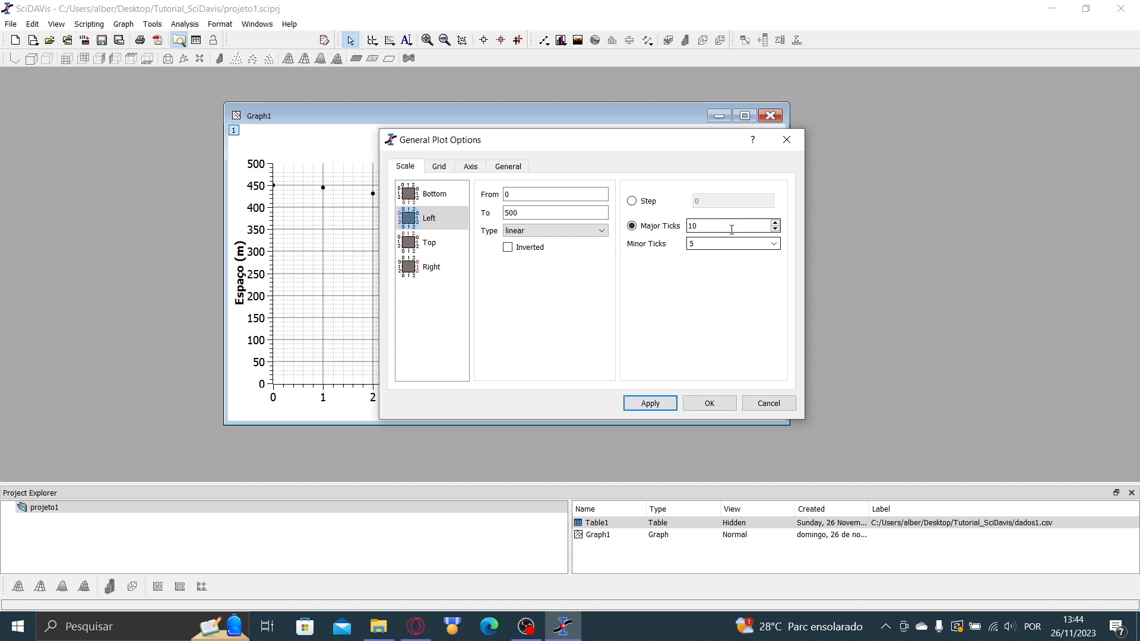
- Set the left axis's major ticks to 5 and apply the change
left_click(695, 244)
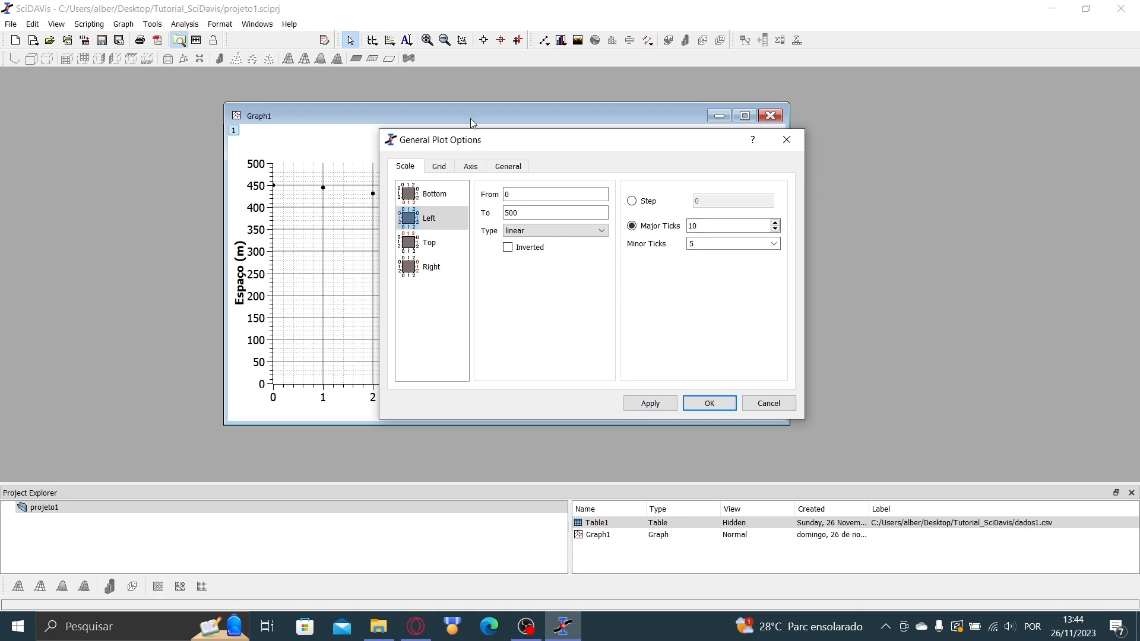
left_click_drag(496, 134, 742, 148)
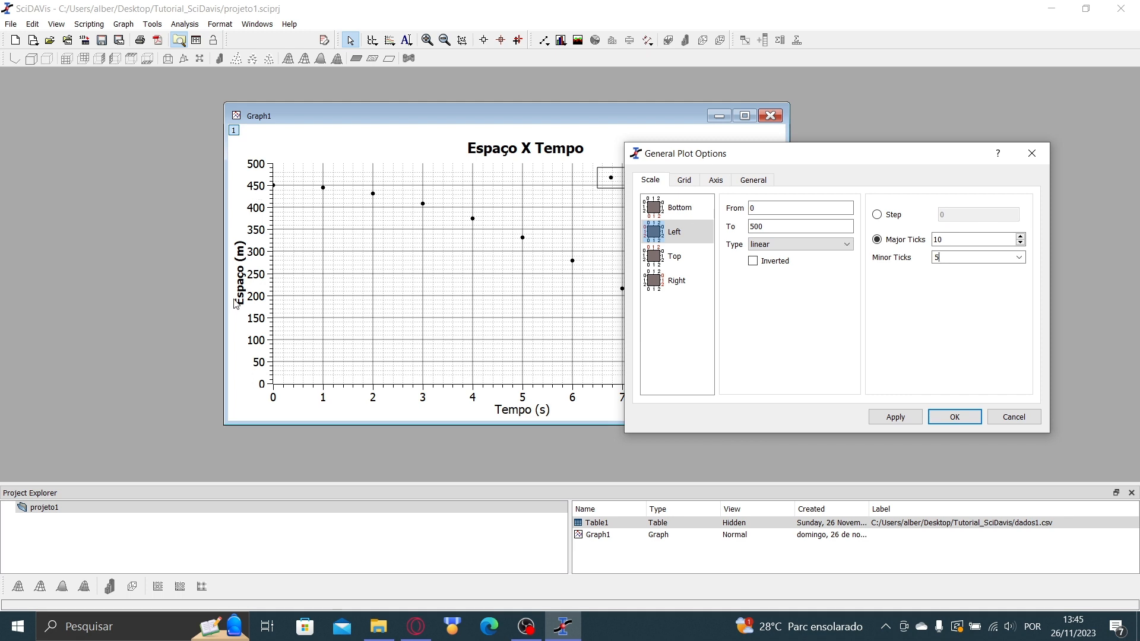
double_click(962, 240)
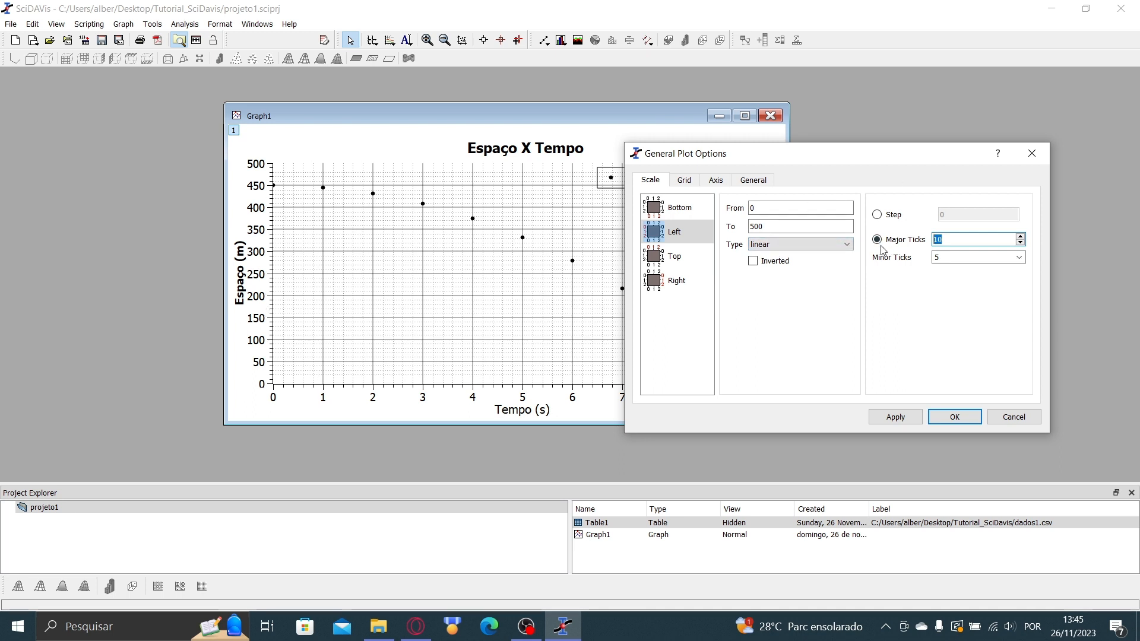
left_click(896, 417)
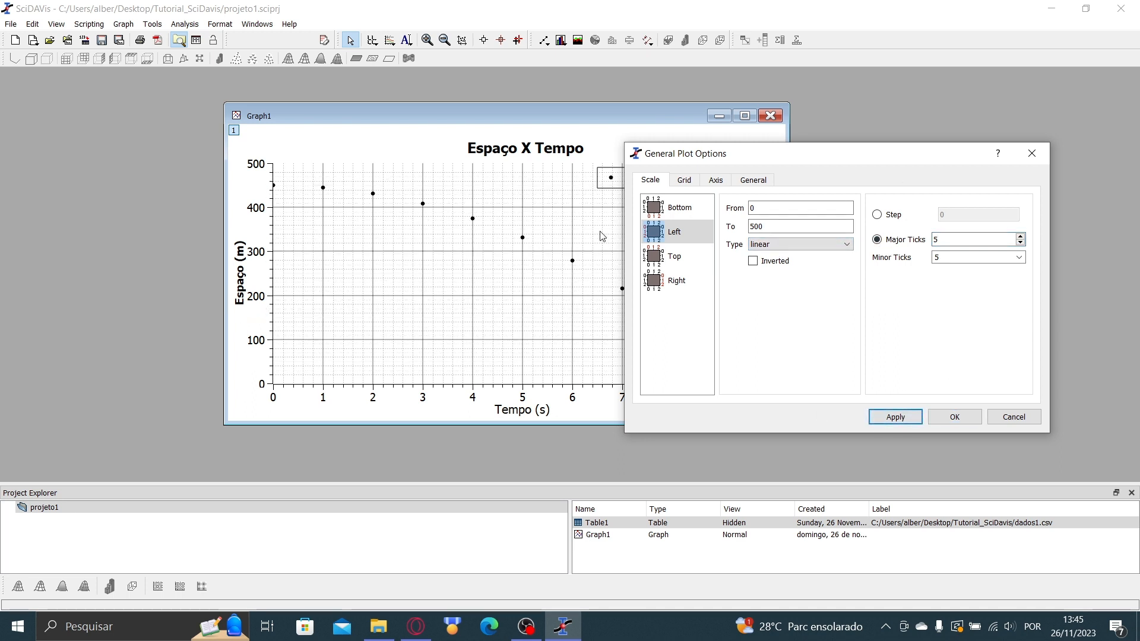
- Try 7 minor ticks on the left axis, and set them to 10 instead, applying each value
double_click(936, 259)
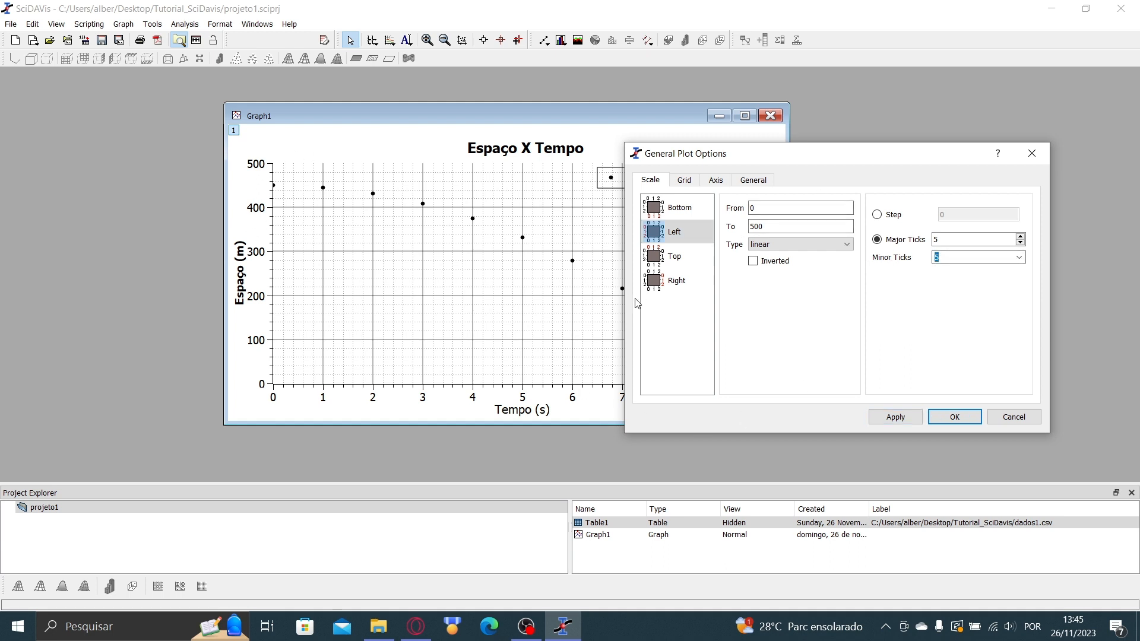
left_click(883, 419)
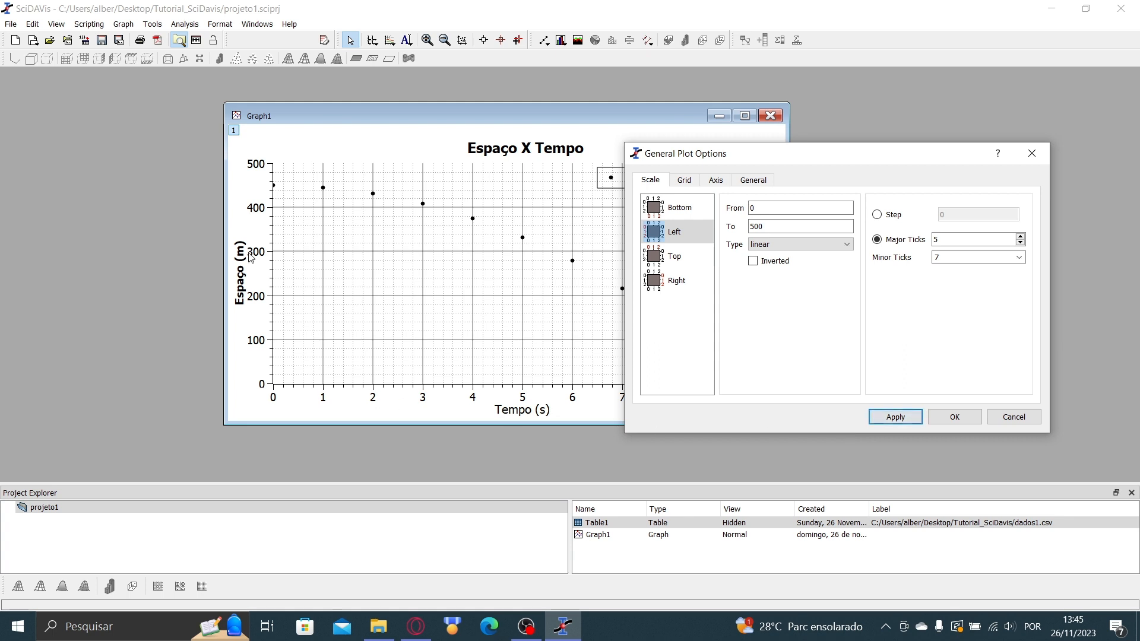
left_click(950, 257)
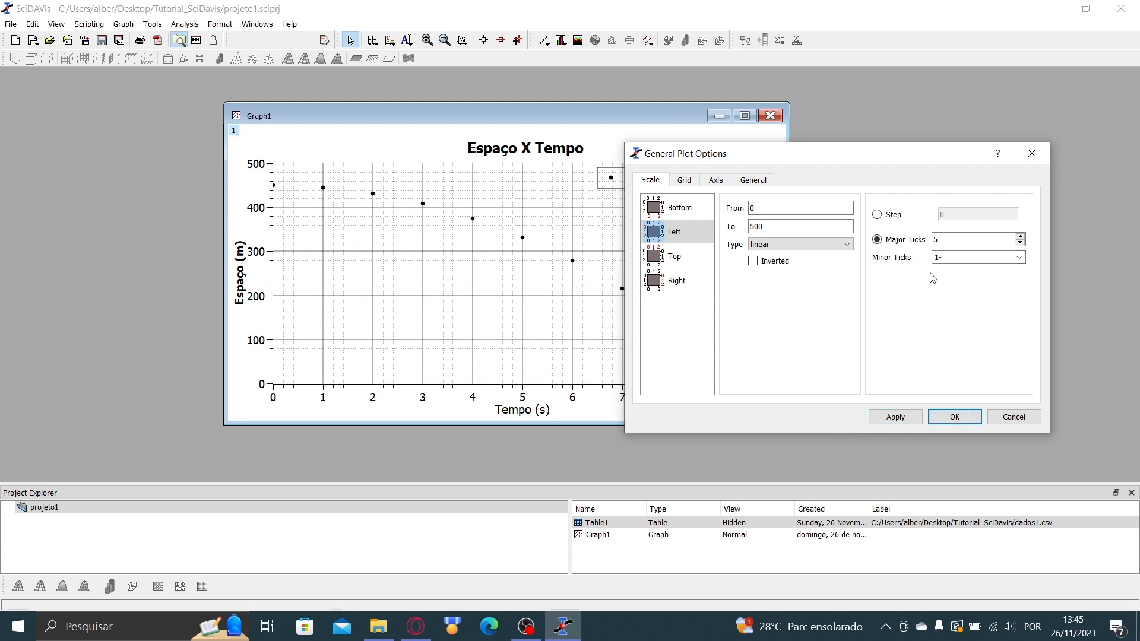
left_click(894, 416)
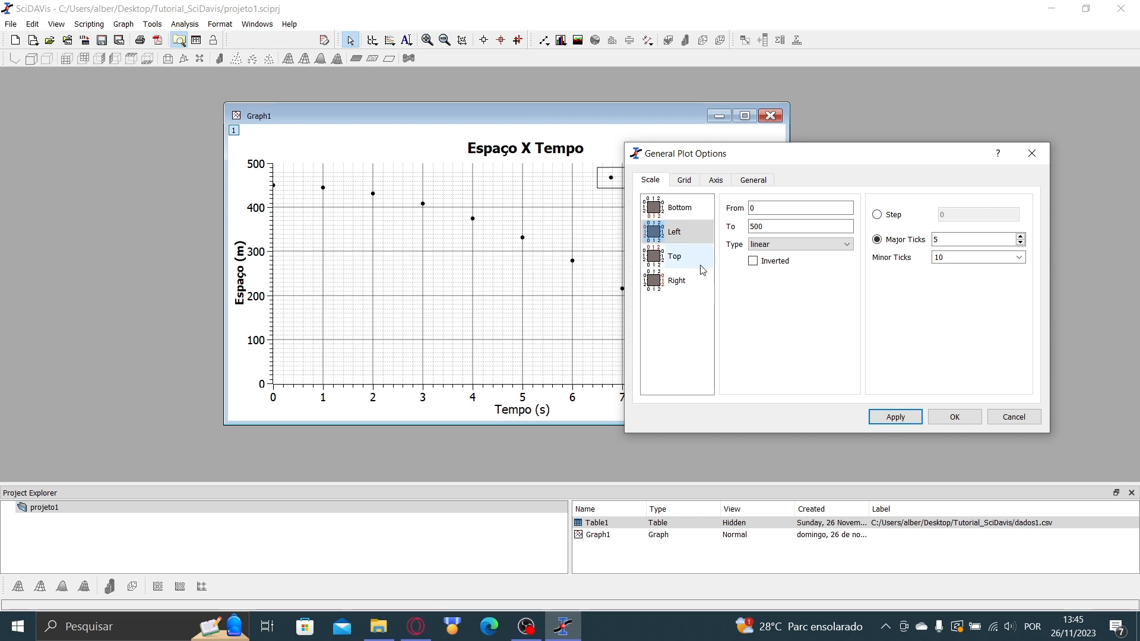
- Review the plot's general options for the canvas frame and axes, and close the plot options
left_click_drag(816, 159, 626, 144)
left_click(525, 165)
left_click(599, 167)
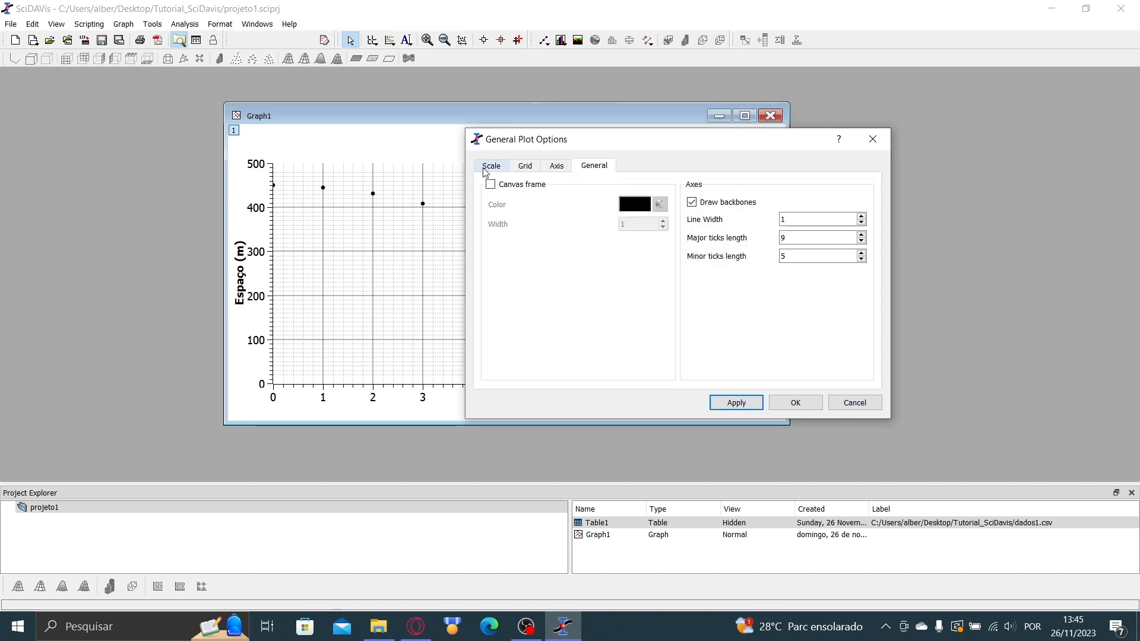
left_click(491, 167)
left_click(596, 166)
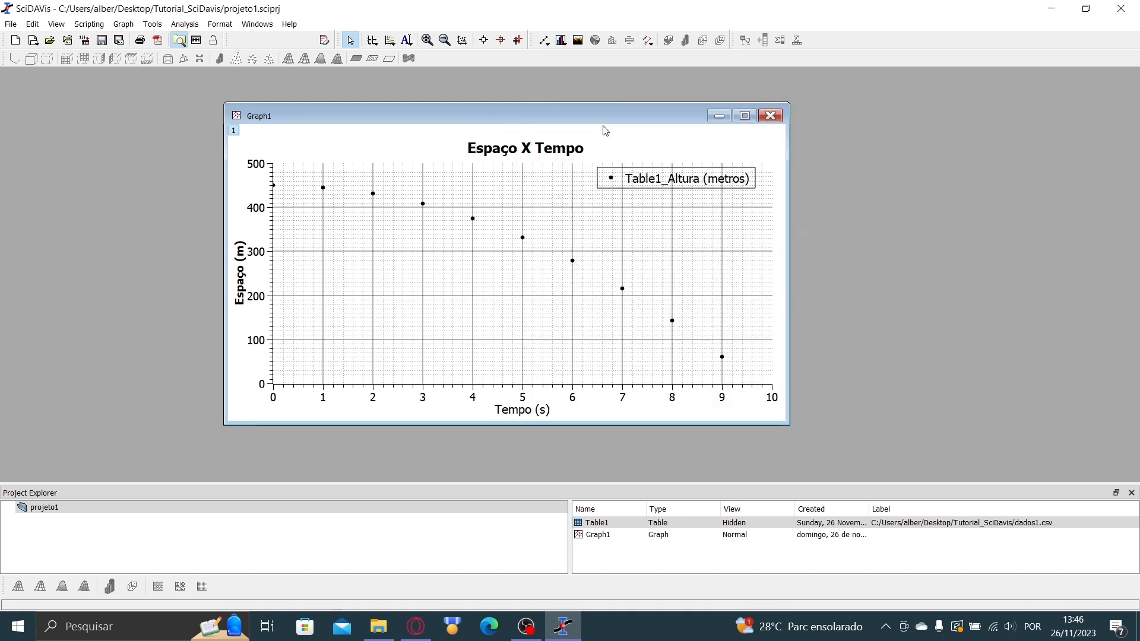
- Move the graph window aside and open the Fit Wizard for the Espaço X Tempo graph
left_click_drag(601, 117, 534, 129)
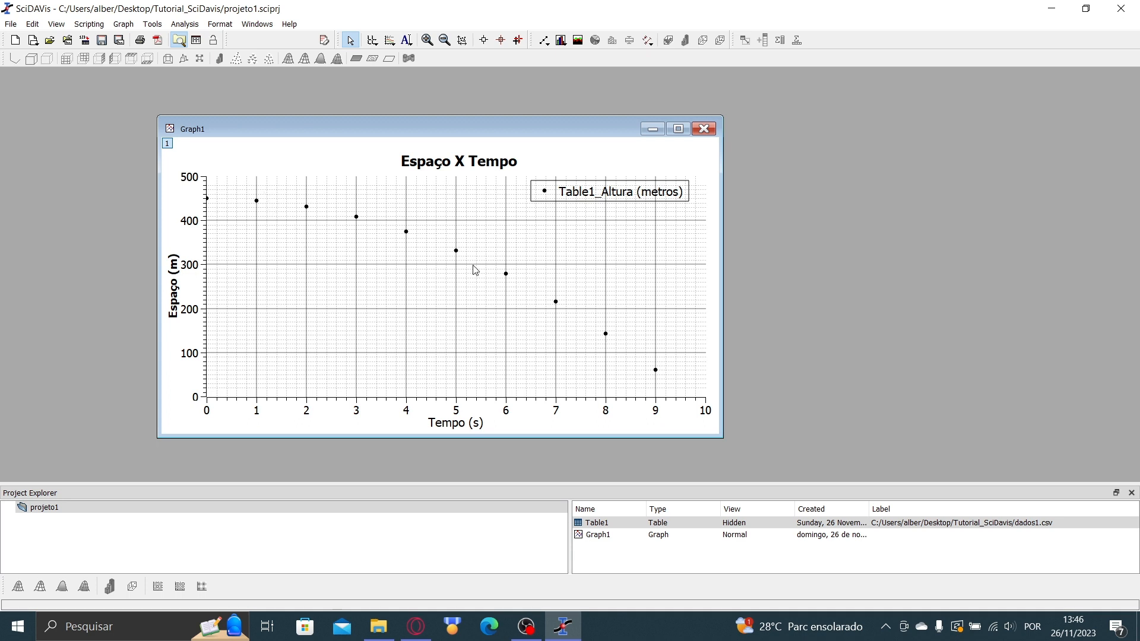
left_click(191, 26)
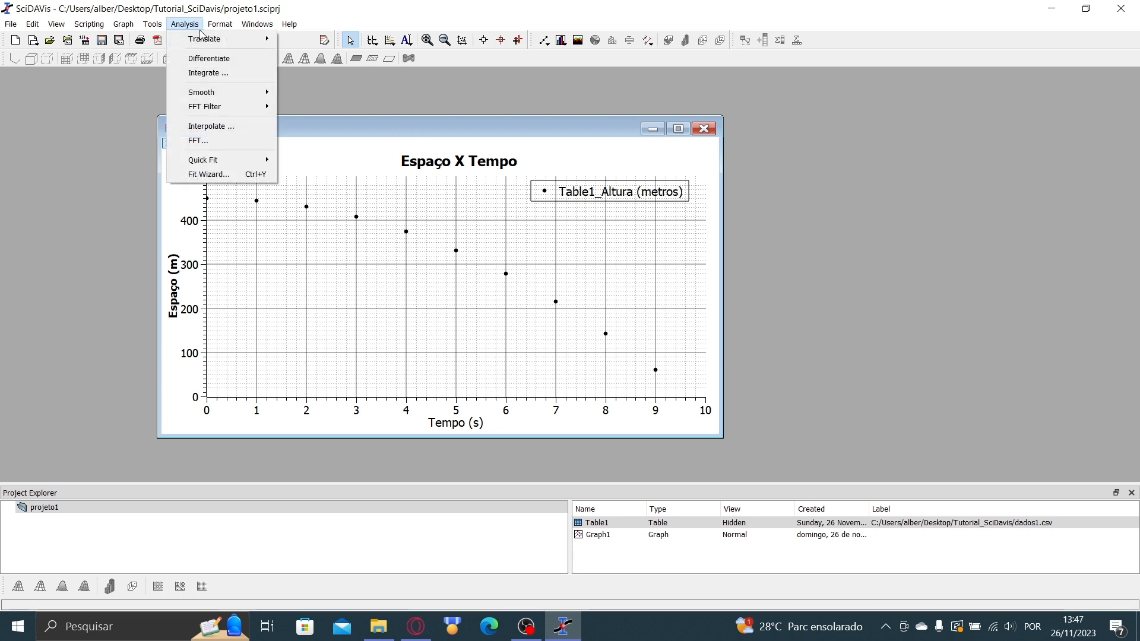
mouse_move(216, 165)
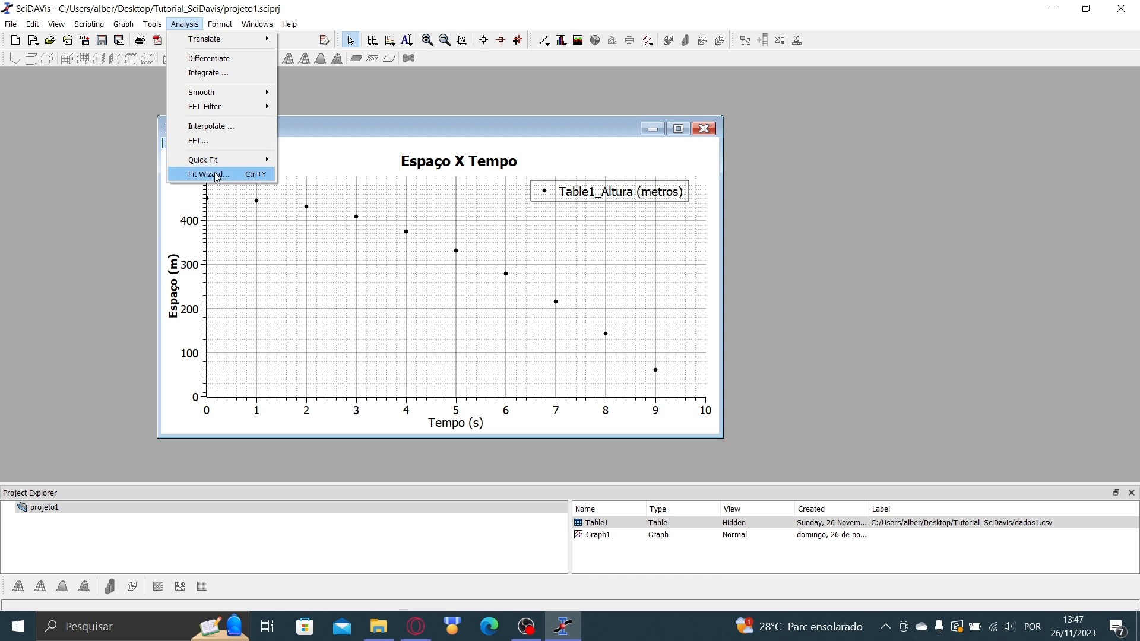
left_click(221, 175)
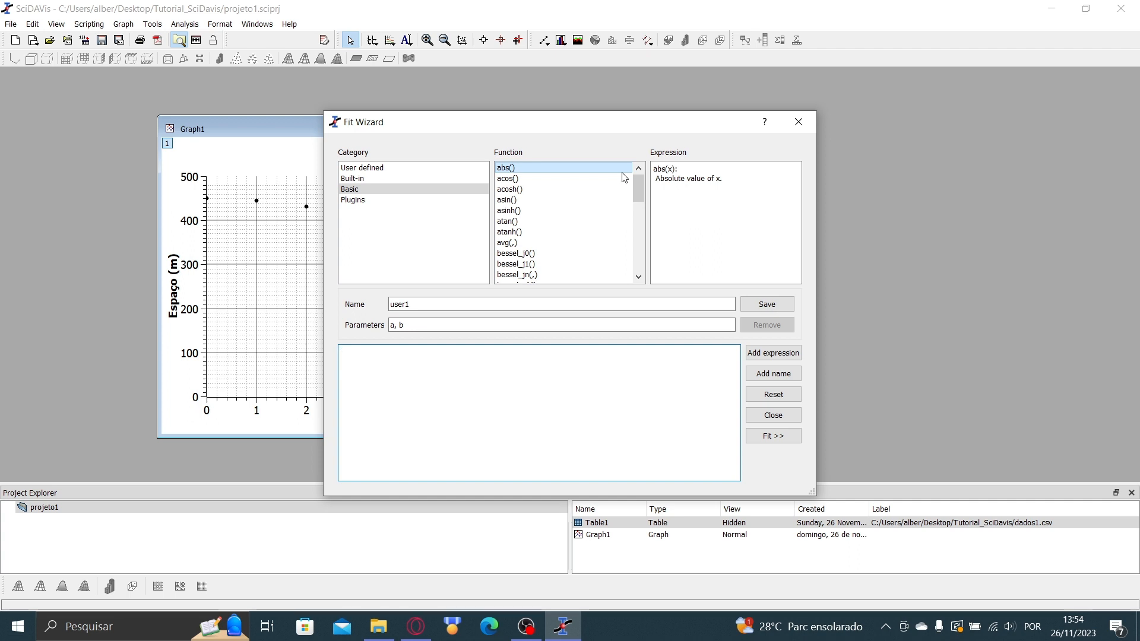
- Browse the basic and built-in fit functions and view the expression of the ExpGrowth function
scroll(556, 216, "down", 6)
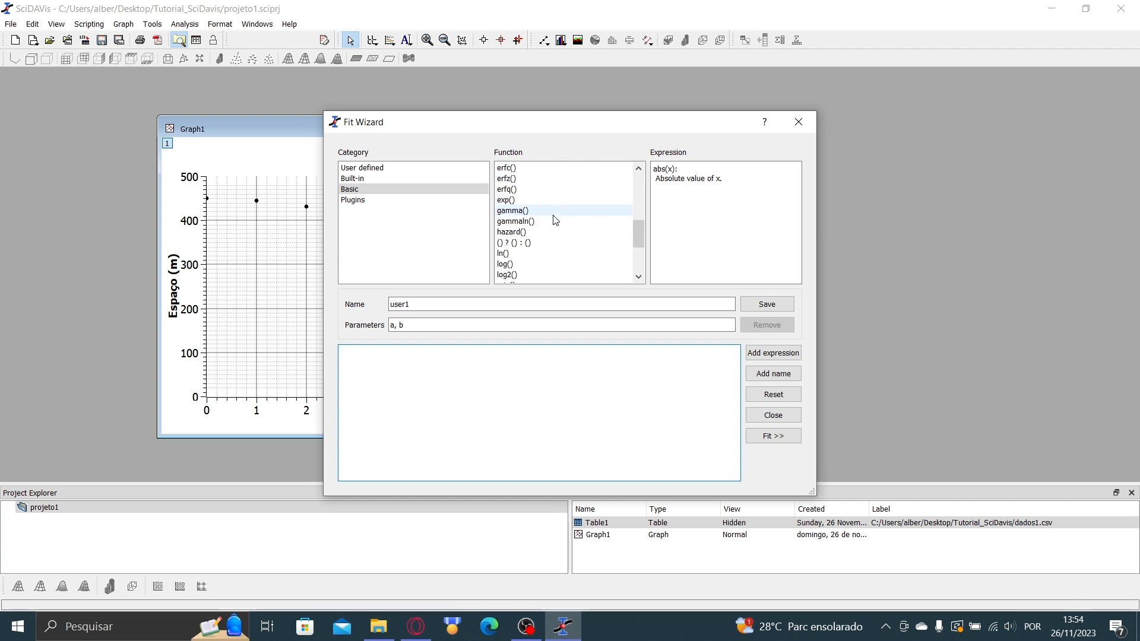
left_click(381, 179)
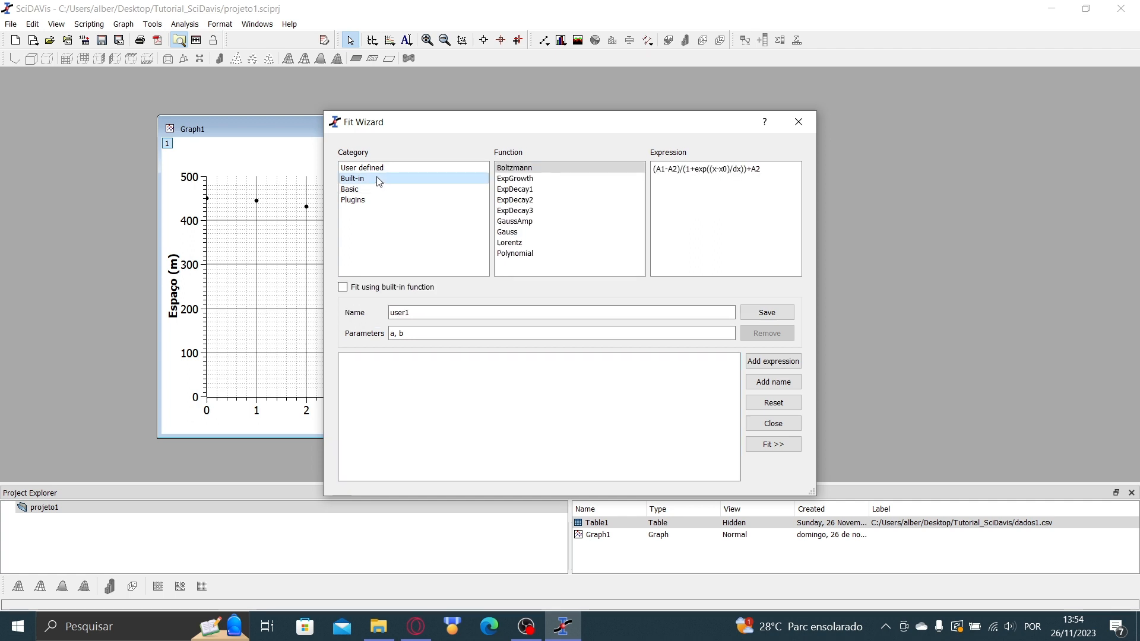
left_click_drag(437, 123, 403, 116)
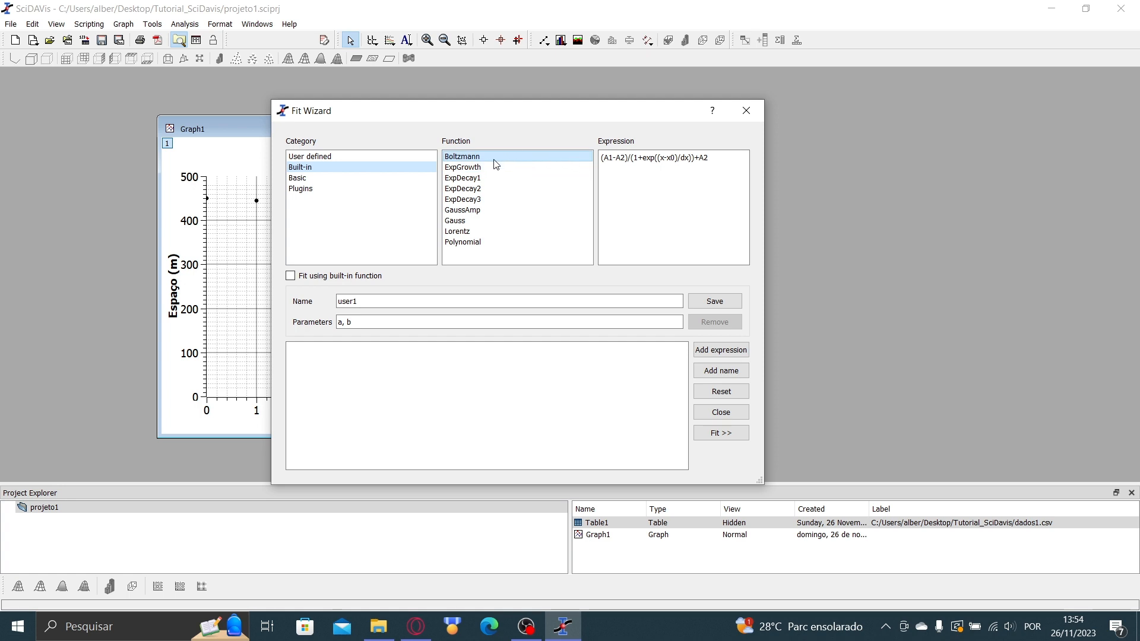
left_click(475, 167)
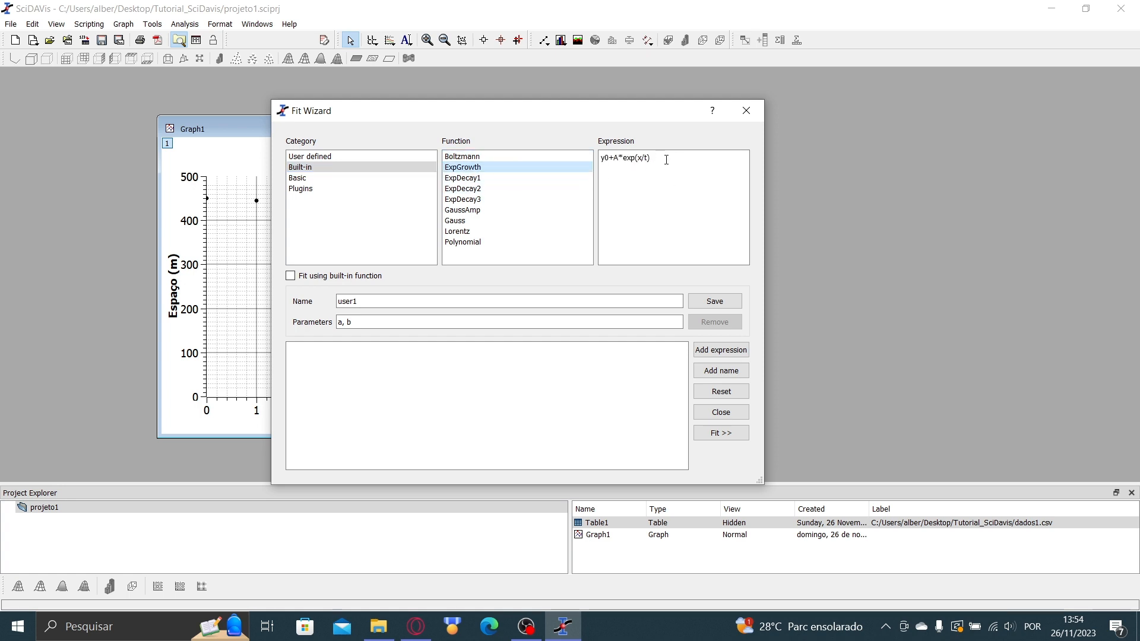
- View the expressions of the built-in ExpDecay1, ExpDecay2, ExpDecay3, GaussAmp and Lorentz fit functions
left_click(481, 178)
left_click(510, 189)
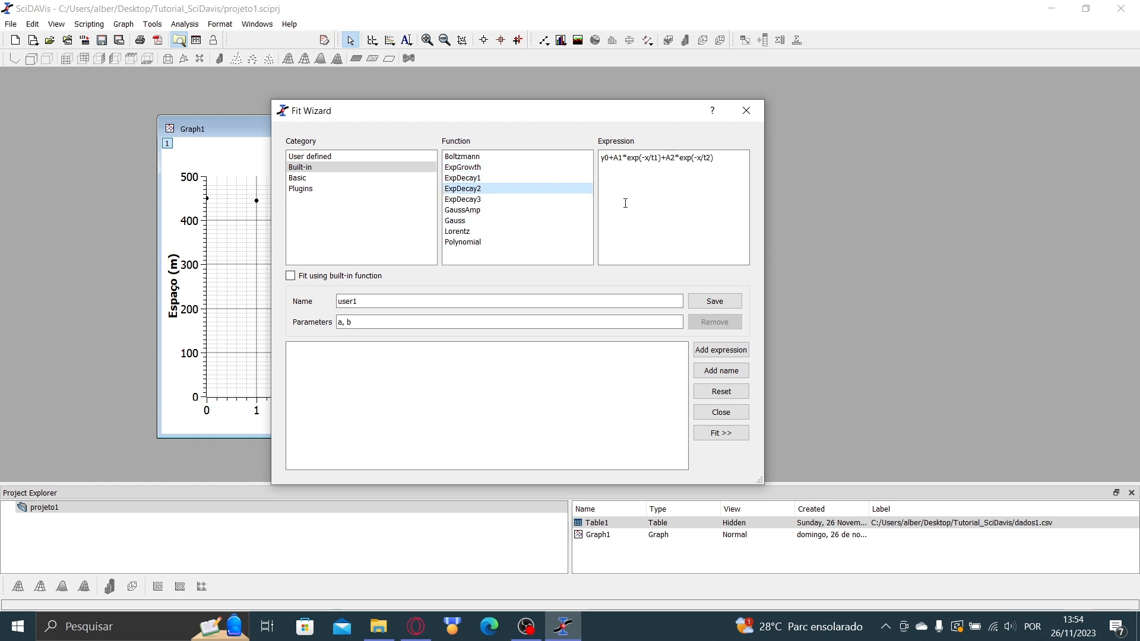
left_click(516, 200)
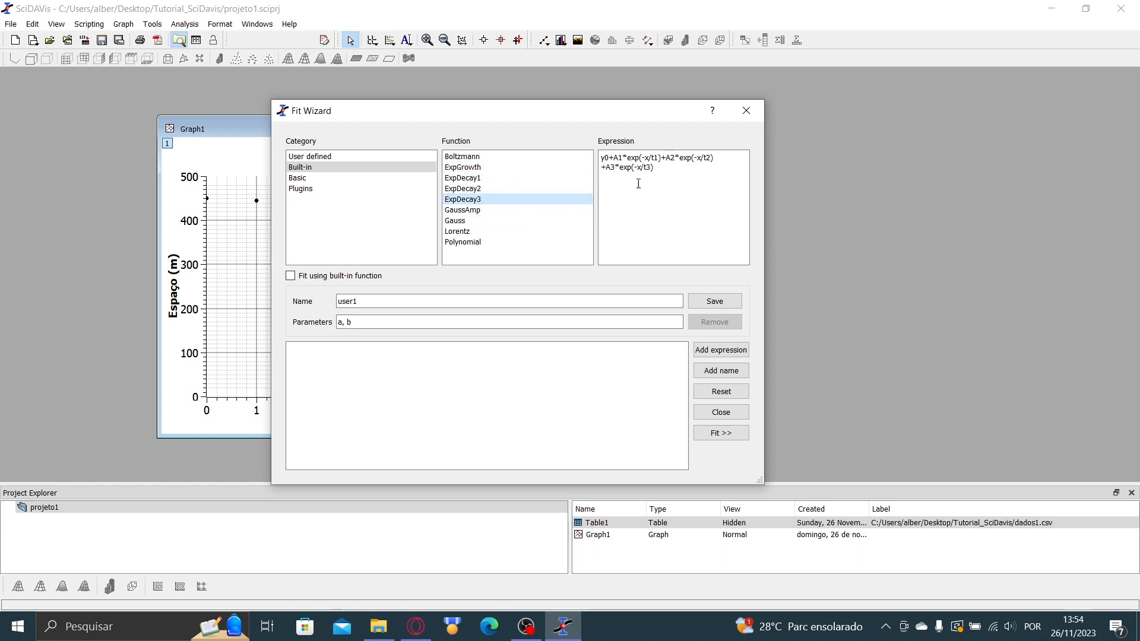
left_click(491, 211)
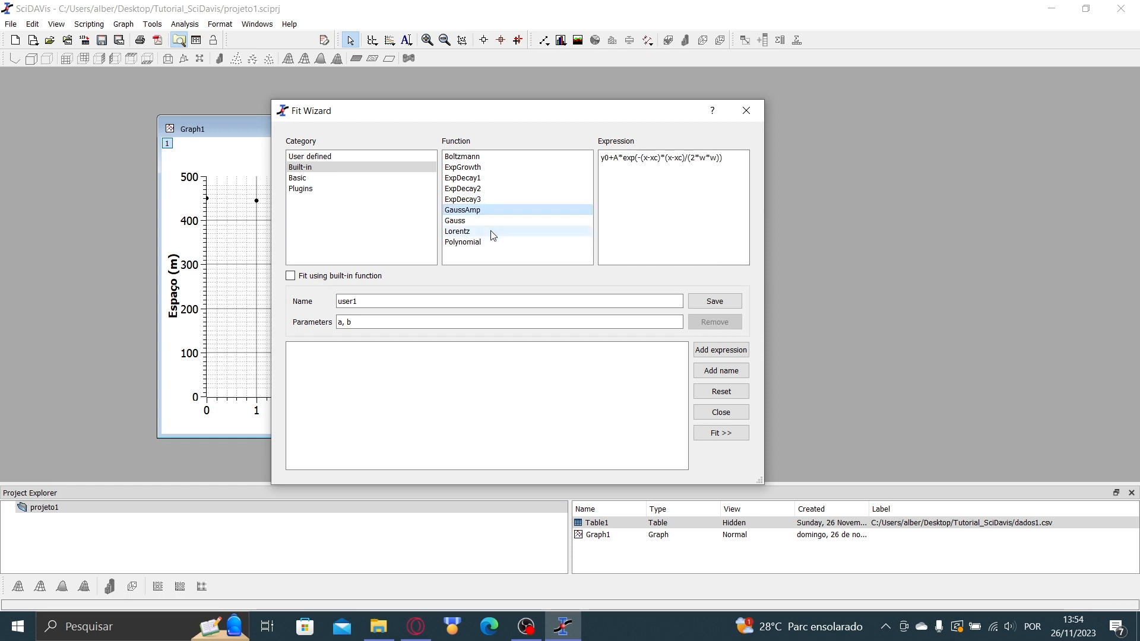
left_click(500, 232)
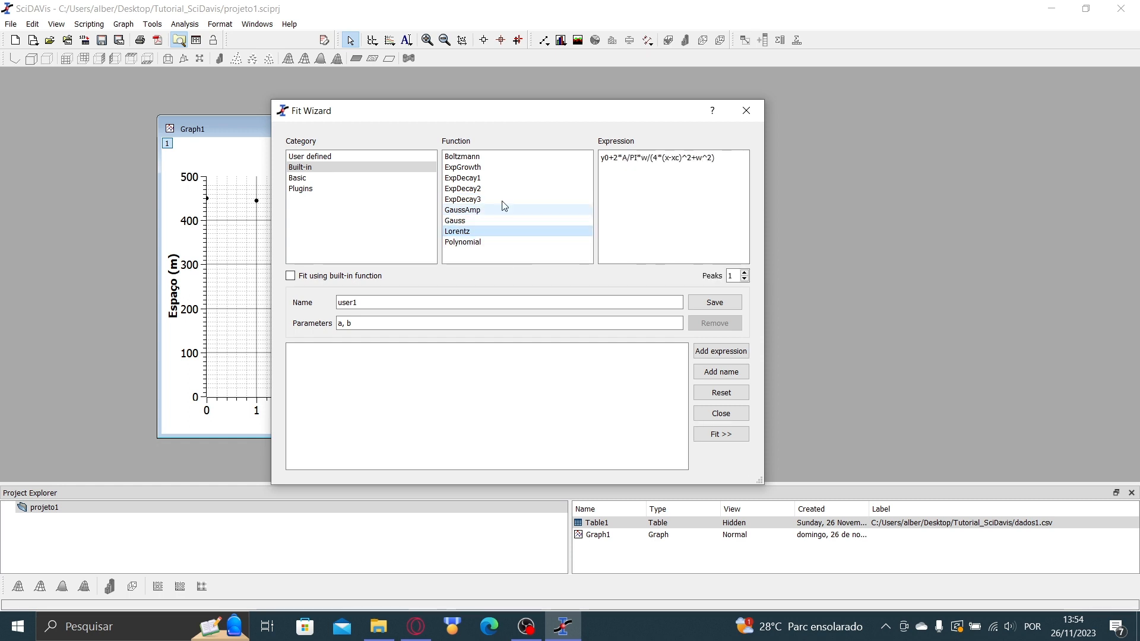
- Choose the built-in Polynomial function for the fit and set its polynomial order to 2
left_click(489, 242)
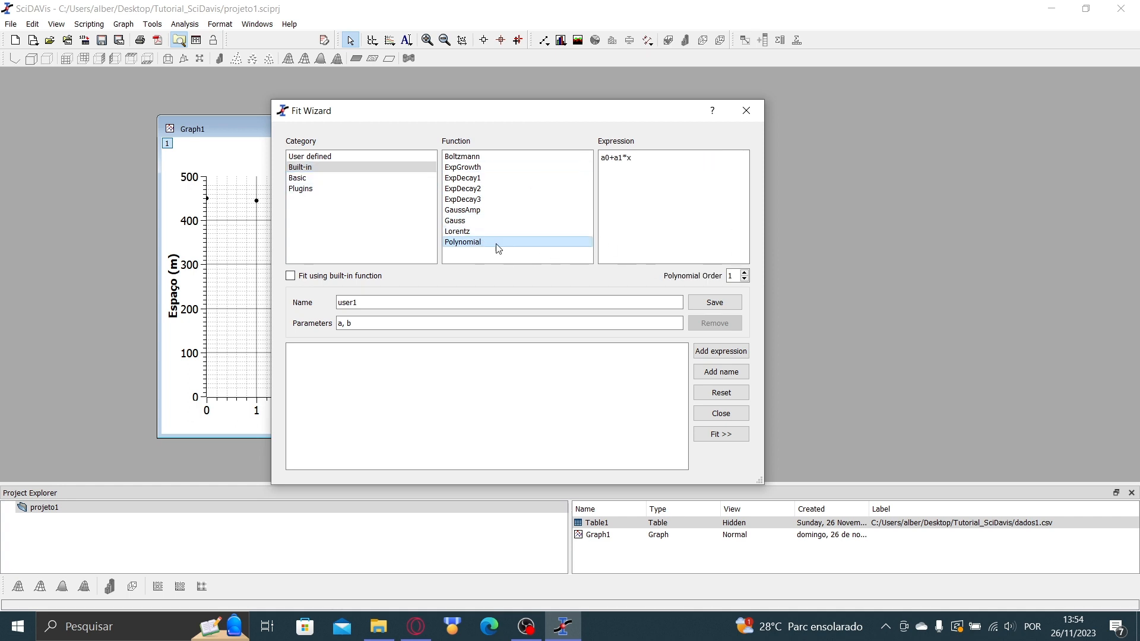
left_click_drag(634, 159, 597, 161)
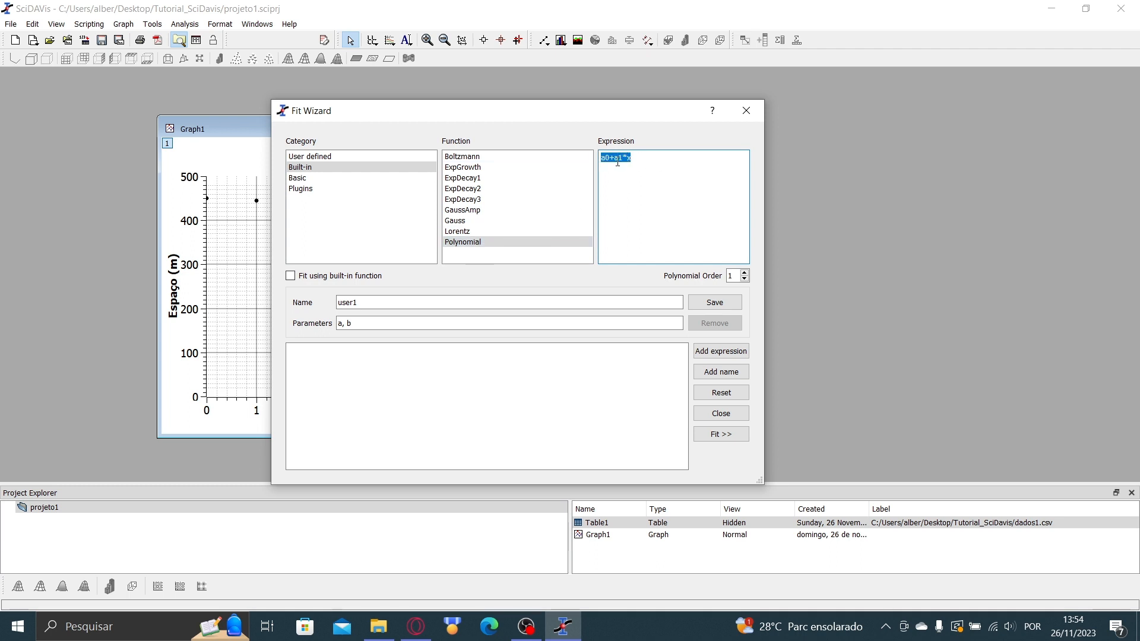
left_click(619, 165)
left_click_drag(428, 122, 451, 118)
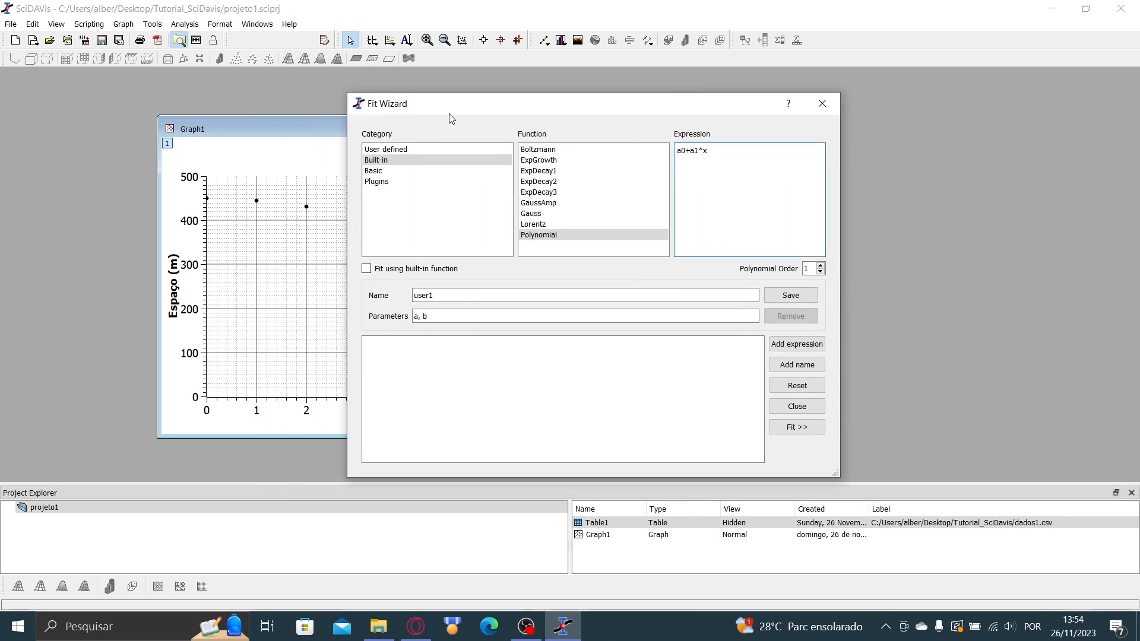
left_click(809, 269)
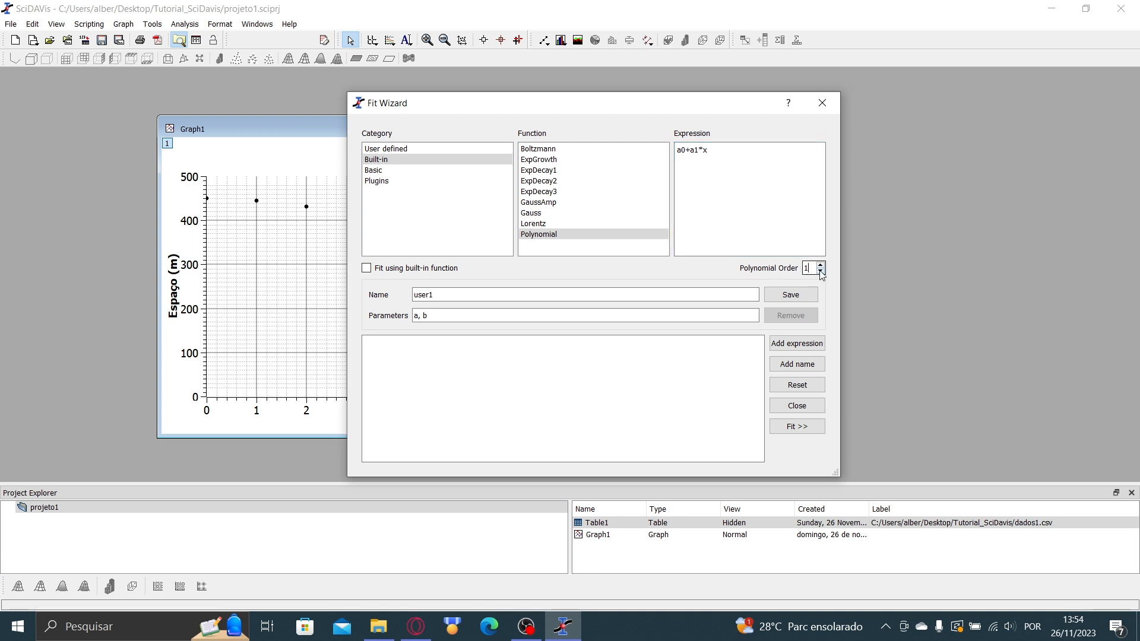
left_click(820, 265)
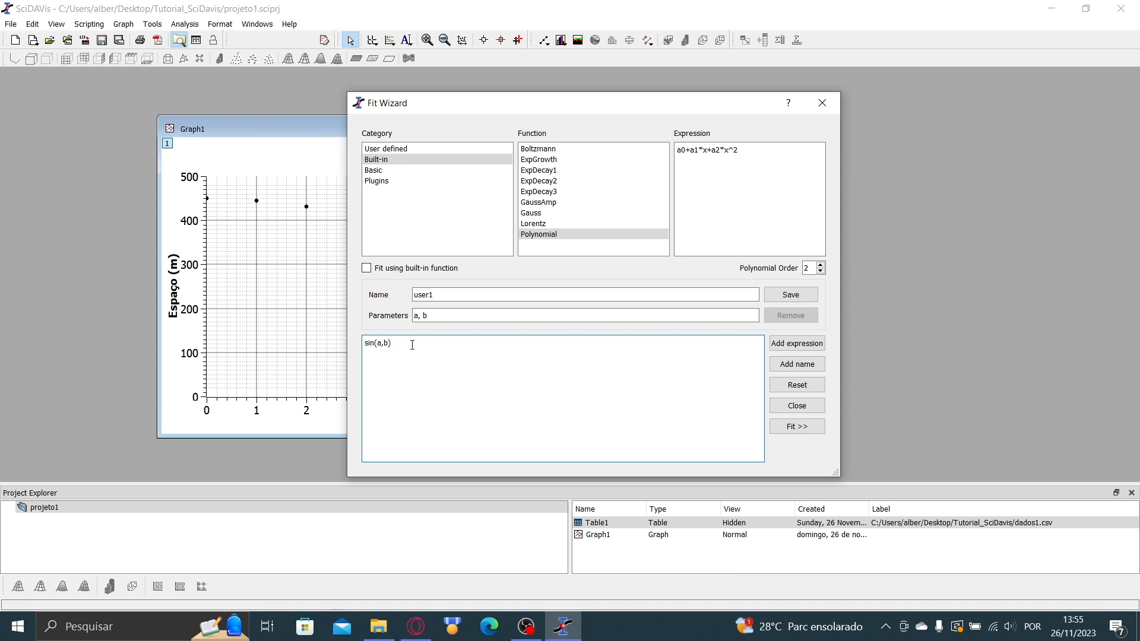
- Clear the sin(a,b) expression from the custom function definition
left_click_drag(411, 346, 363, 349)
left_click(410, 346)
left_click_drag(453, 349, 342, 340)
key("BackSpace")
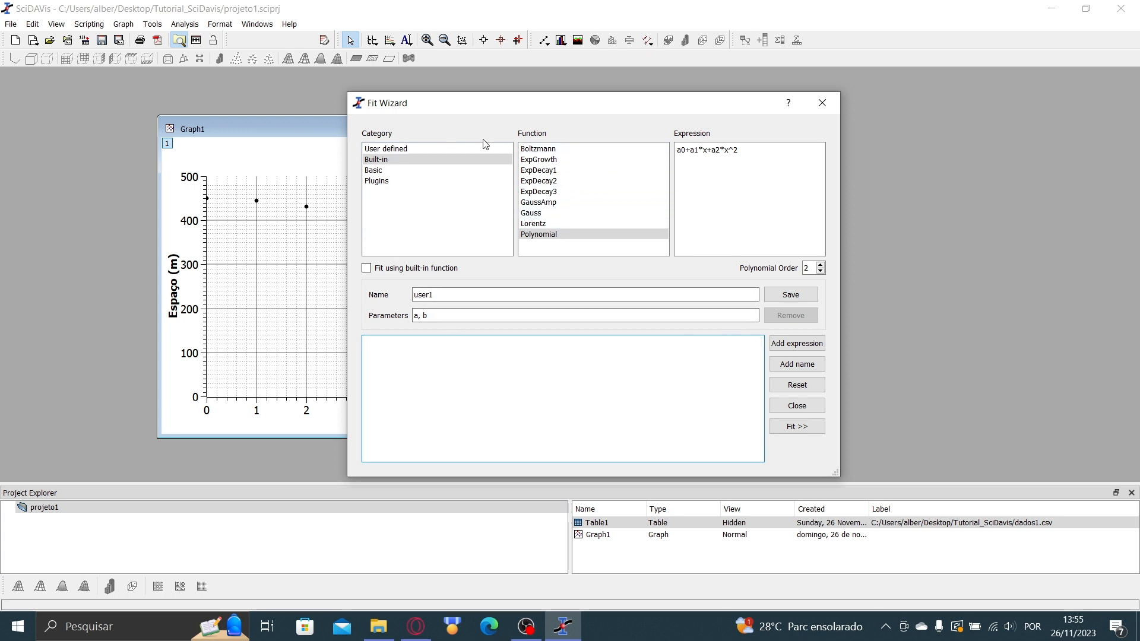
- Enable fitting with the built-in polynomial function and proceed to the fit settings
left_click_drag(507, 110, 414, 106)
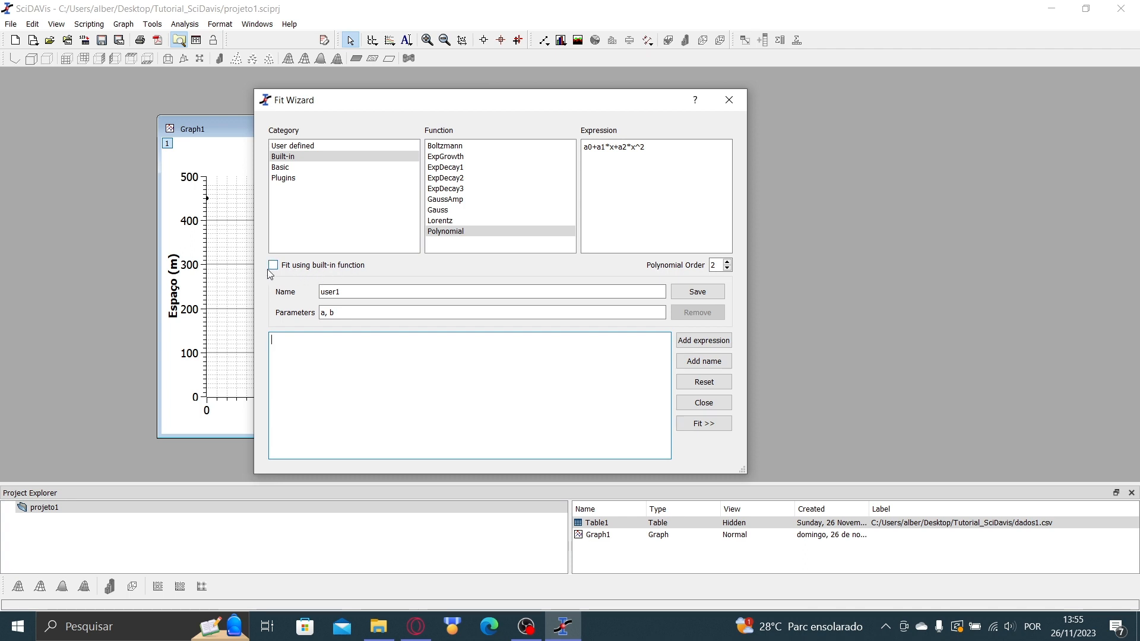
left_click(313, 270)
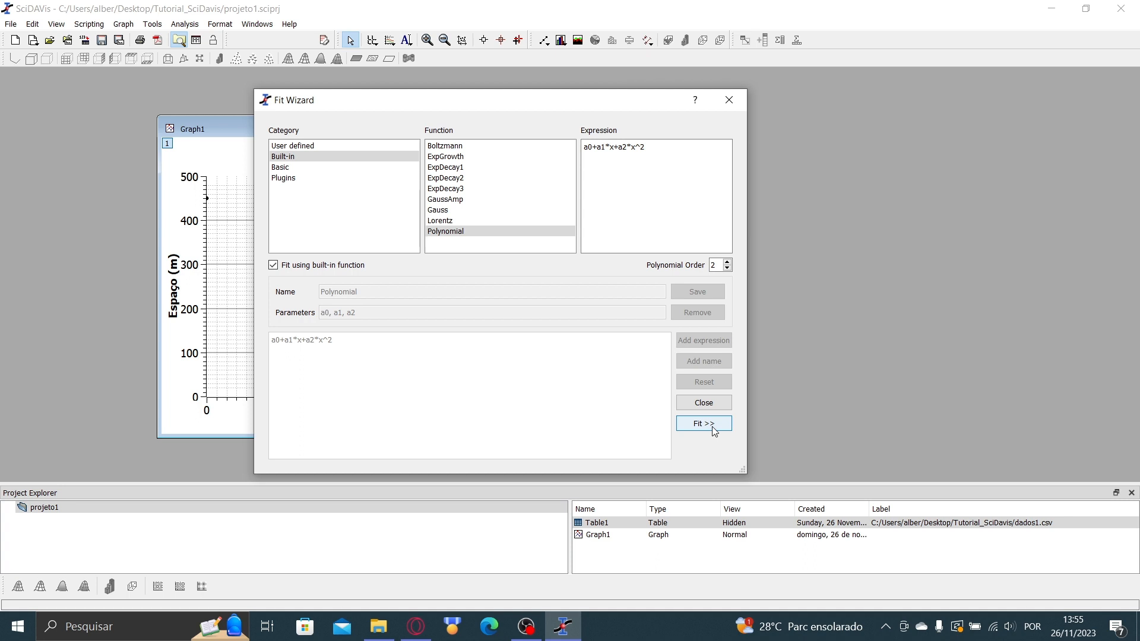
left_click(712, 427)
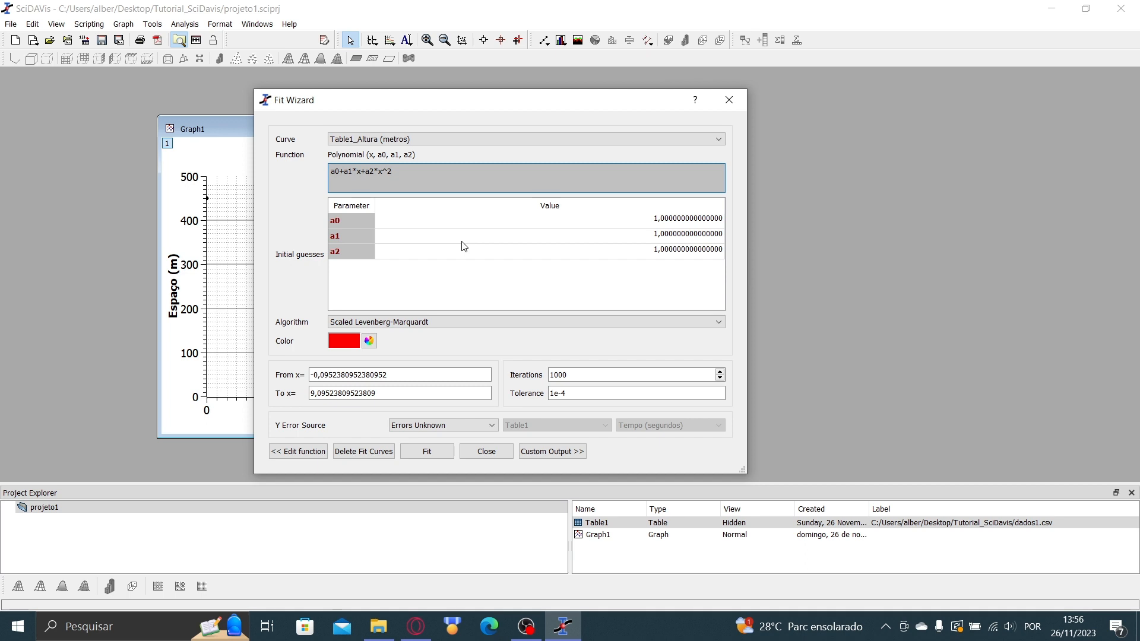
- Inspect the initial guess of parameter a0 and the fitting algorithm choices, keeping Scaled Levenberg-Marquardt
left_click(679, 223)
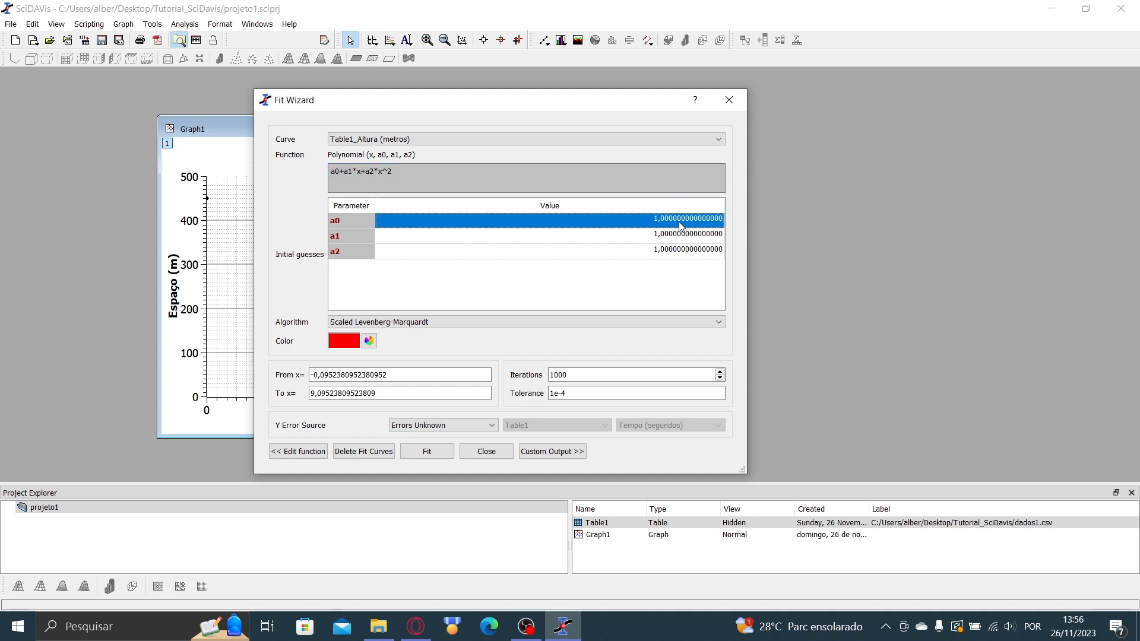
left_click(519, 231)
double_click(540, 224)
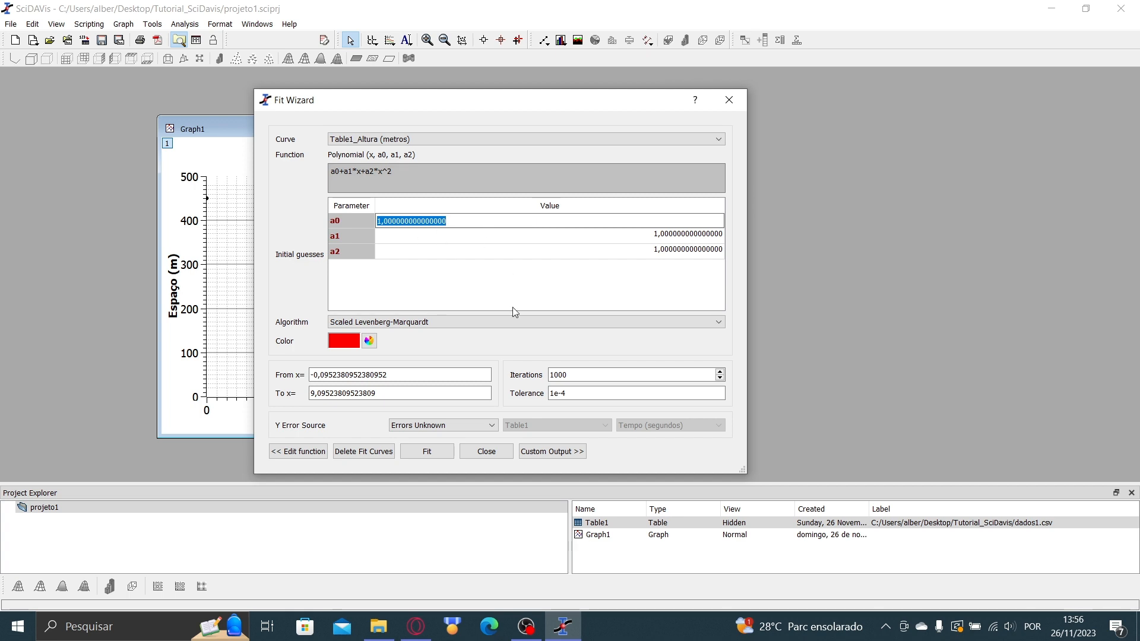
key("Return")
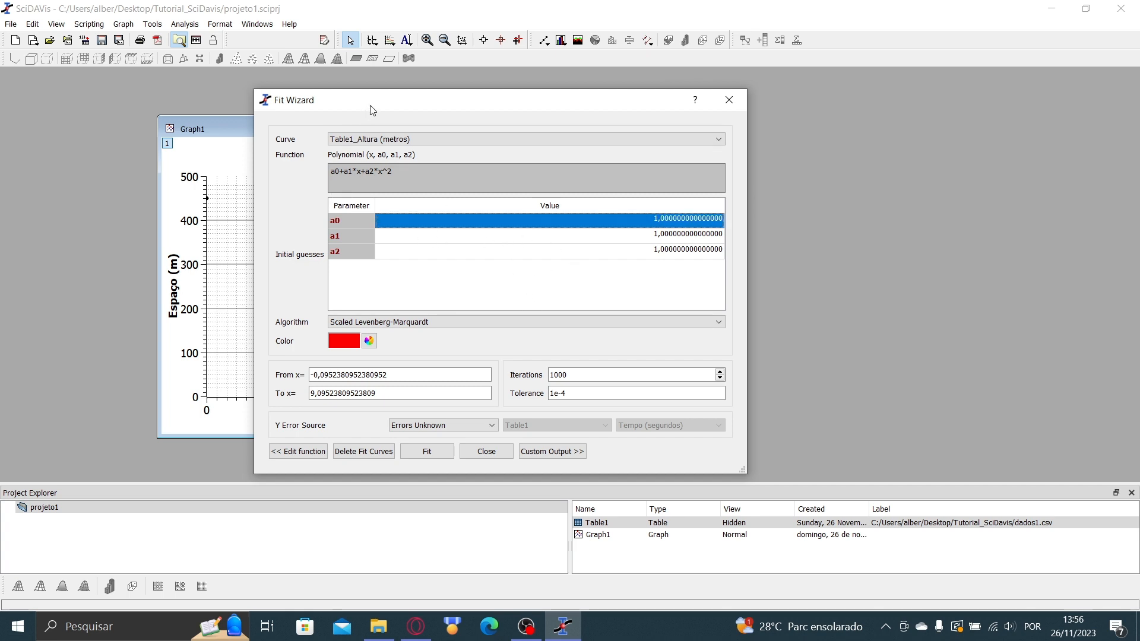
left_click_drag(372, 110, 512, 108)
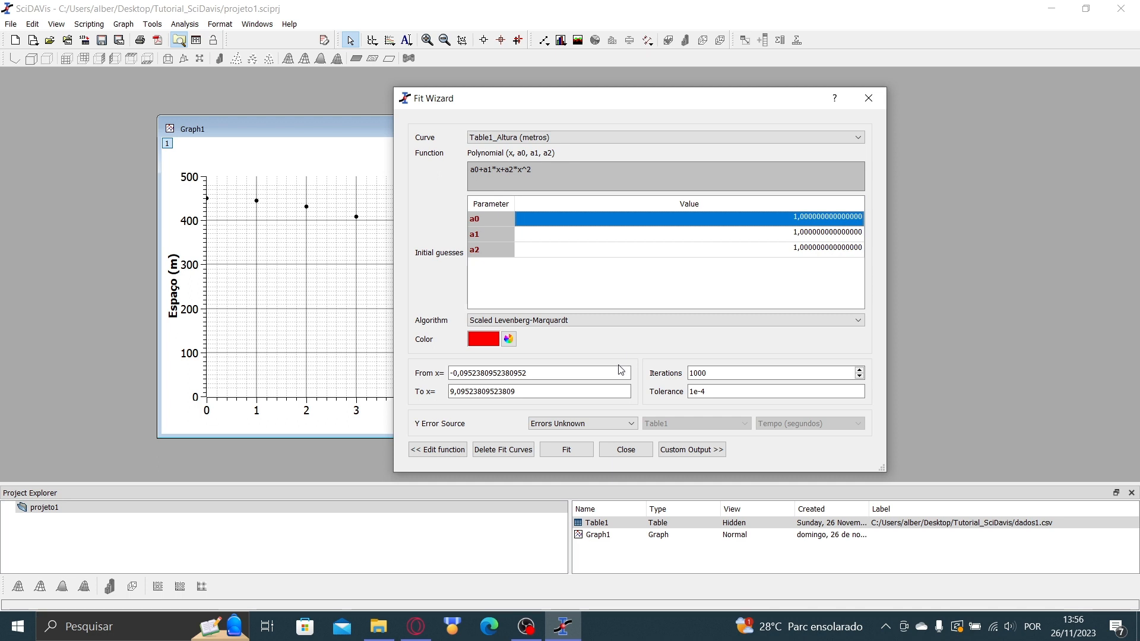
left_click(579, 322)
left_click(571, 330)
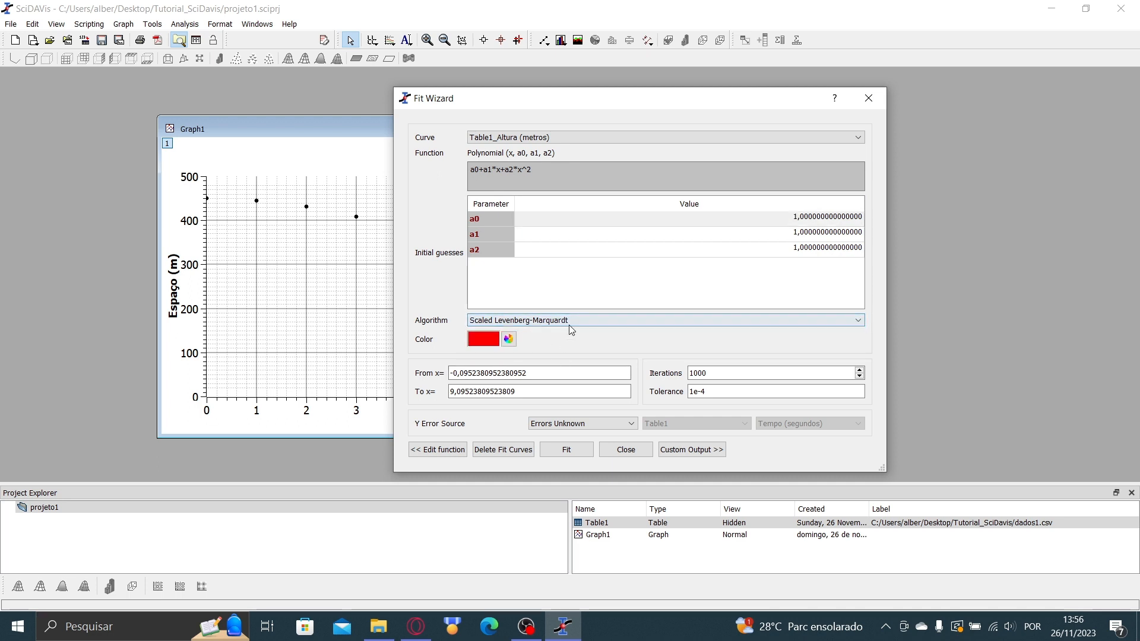
left_click(574, 326)
left_click(580, 322)
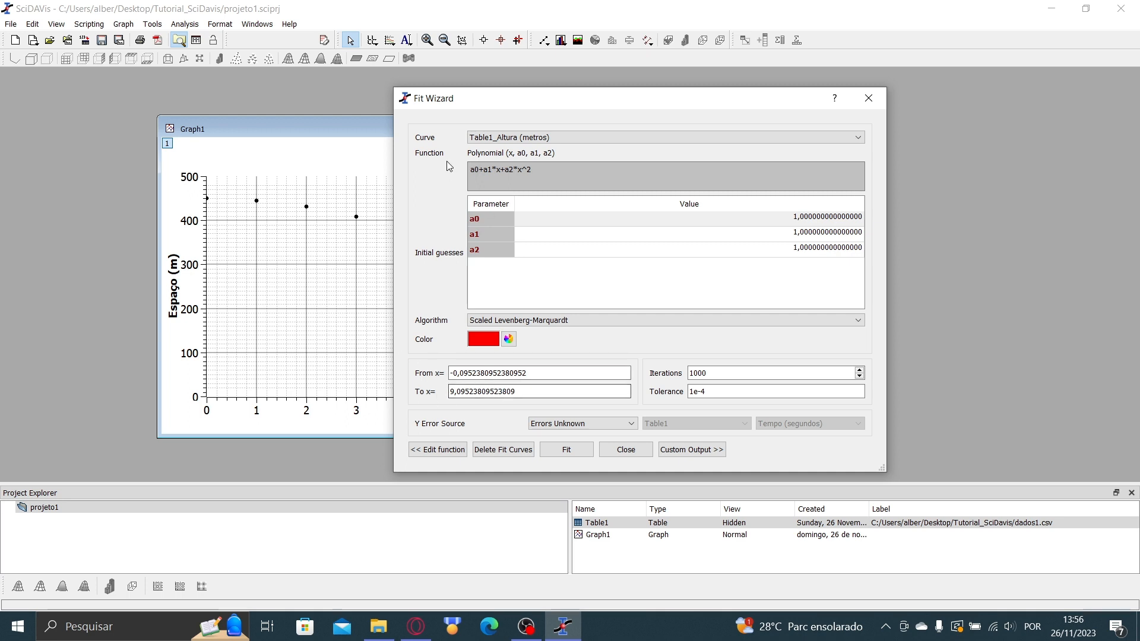
- Move the wizard aside and set the fit range from x = 0 to x = 9
left_click_drag(495, 103, 540, 118)
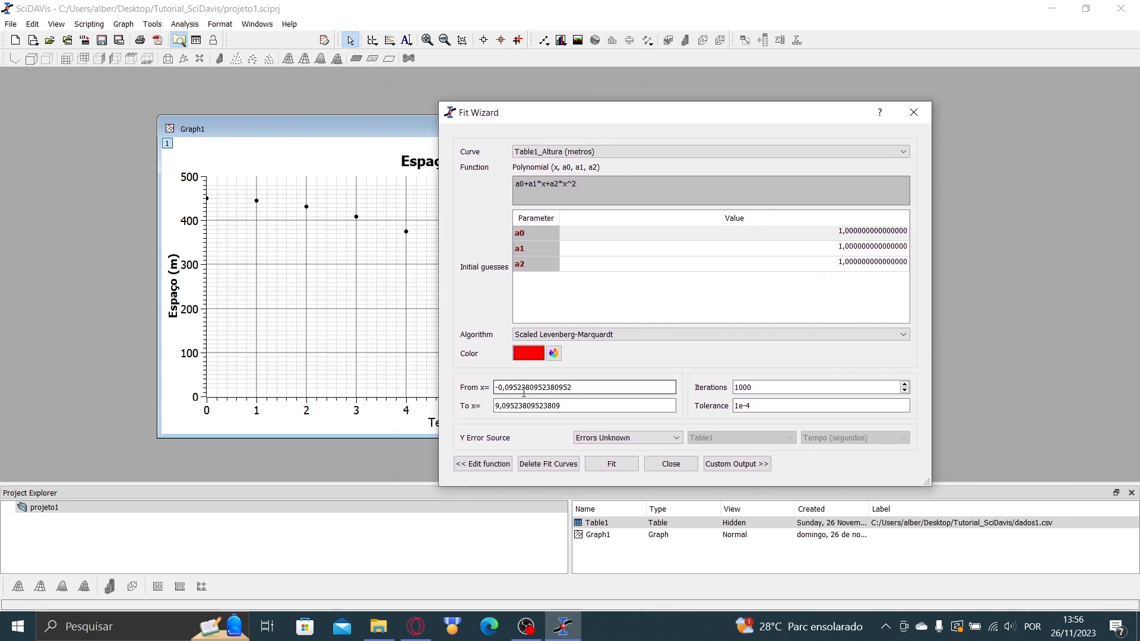
left_click_drag(661, 114, 703, 105)
left_click_drag(633, 386, 538, 386)
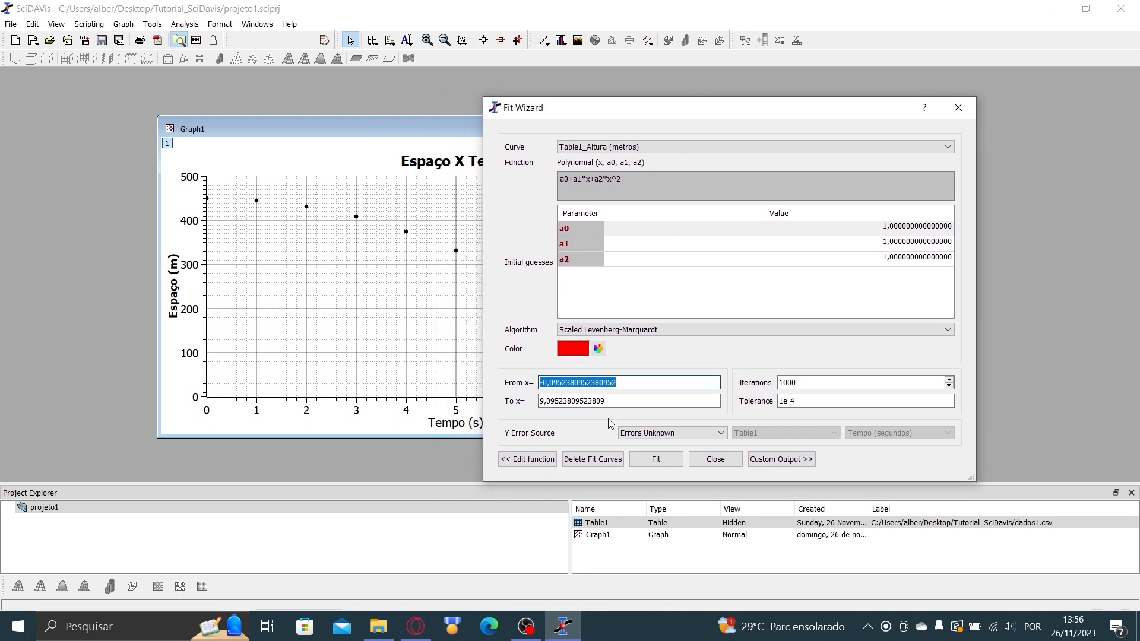
type("0")
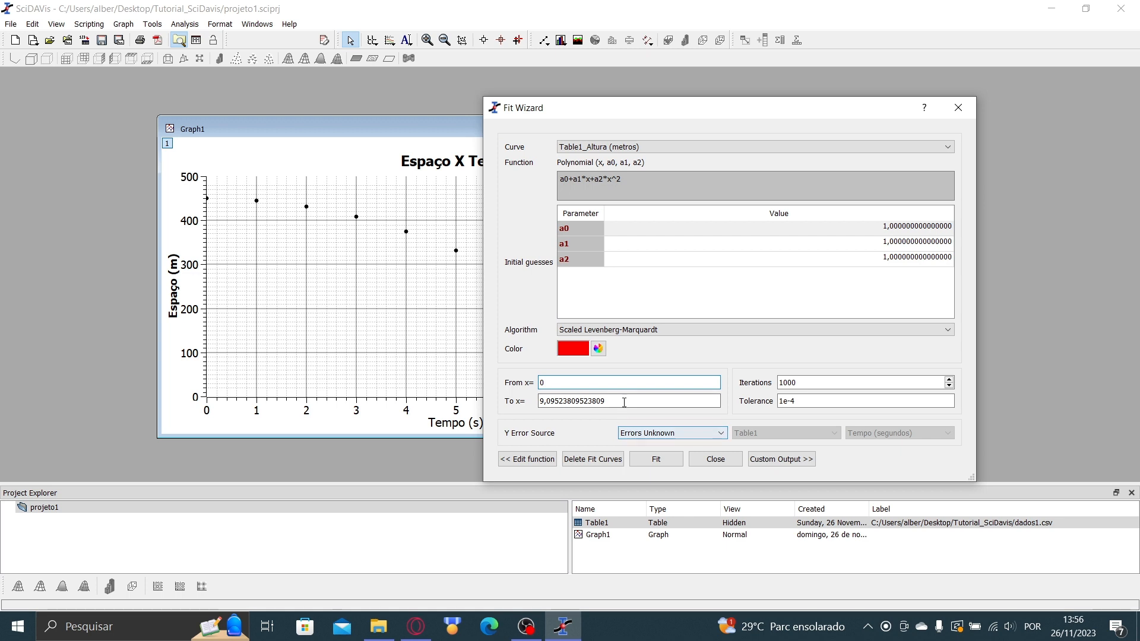
key("Tab")
type("9")
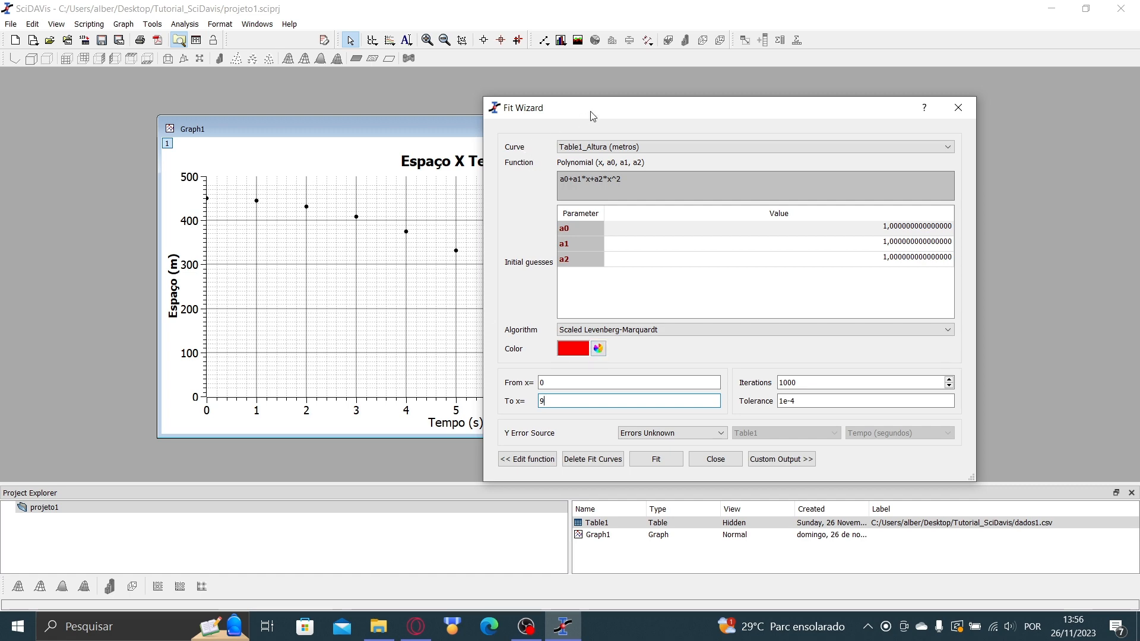
- Set the fit curve's color to blue (#0000ff) and run the polynomial fit, keeping the graph in view
left_click_drag(593, 116, 642, 110)
left_click(642, 338)
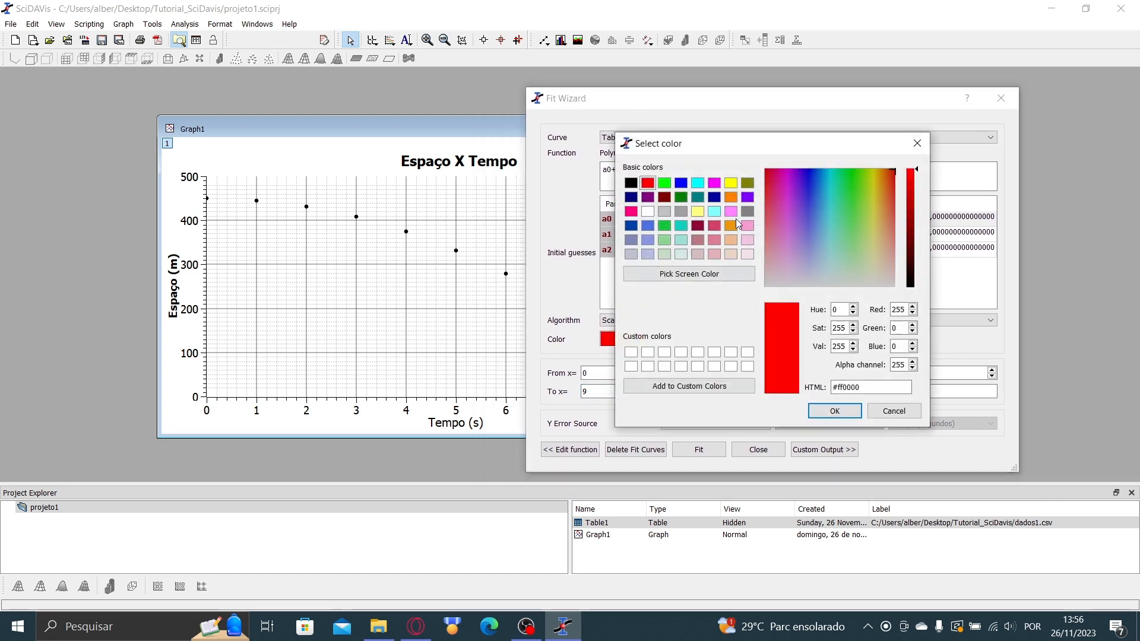
left_click(681, 183)
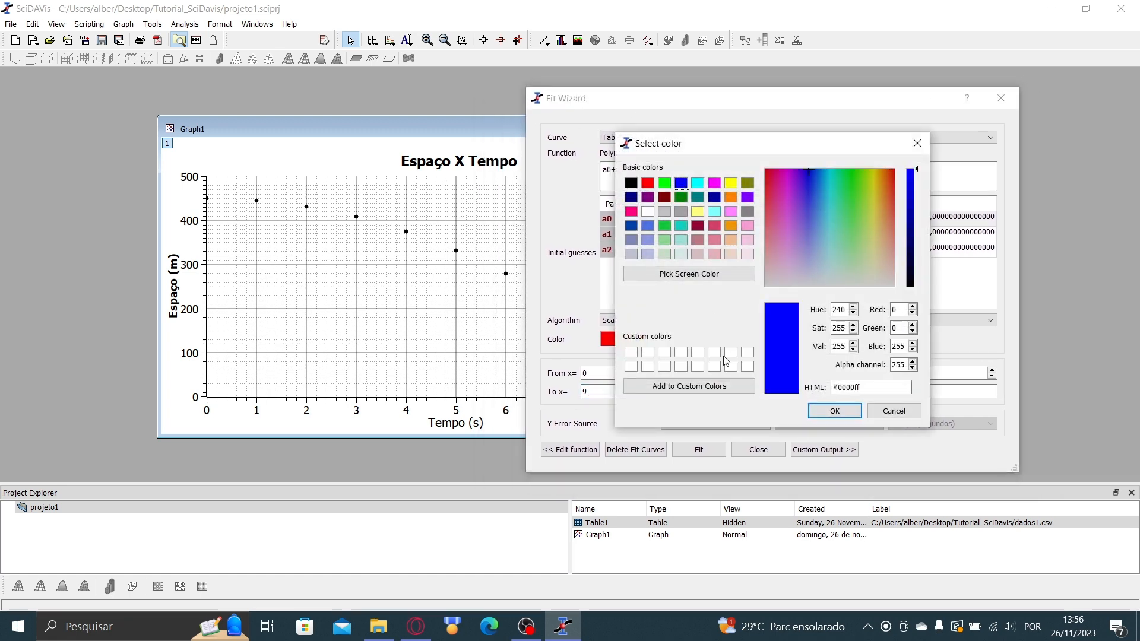
left_click(836, 410)
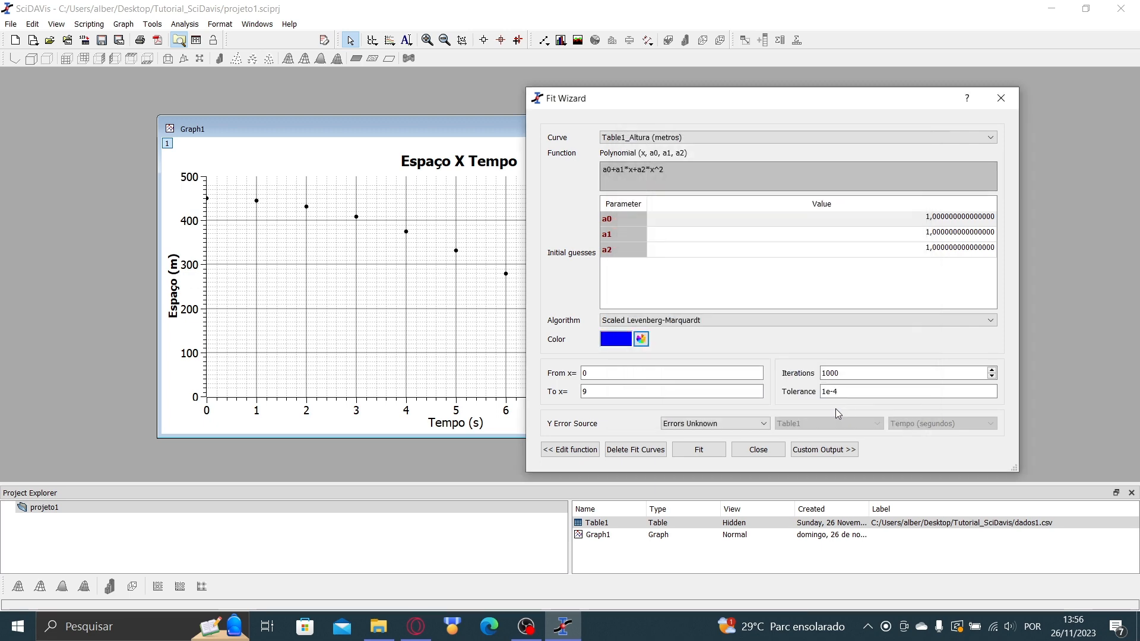
left_click(712, 454)
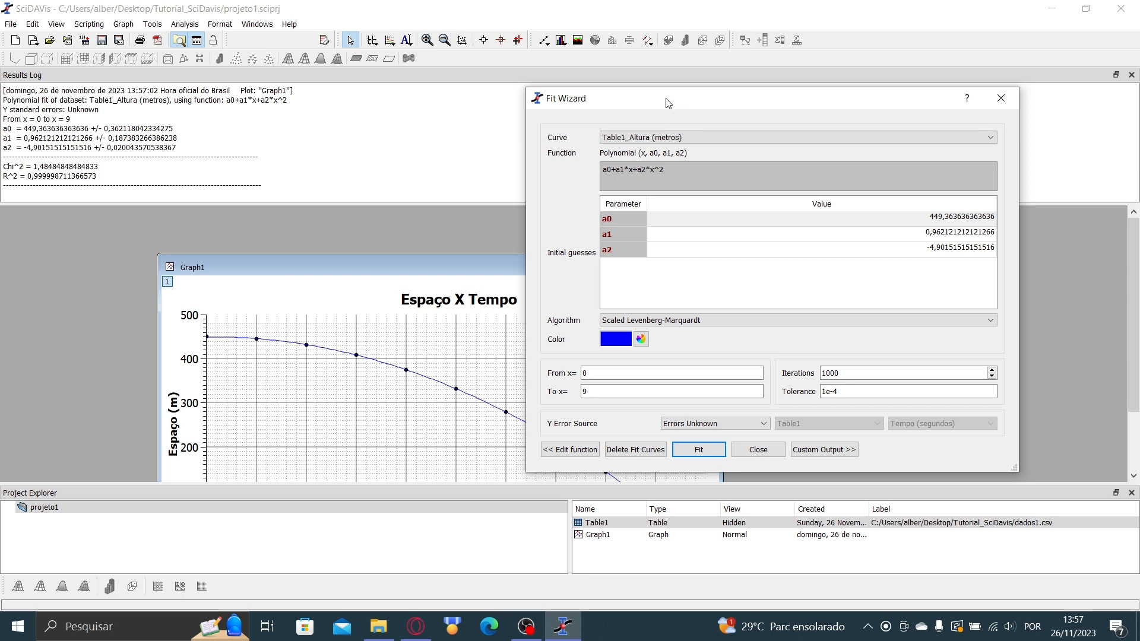
left_click_drag(668, 104, 750, 118)
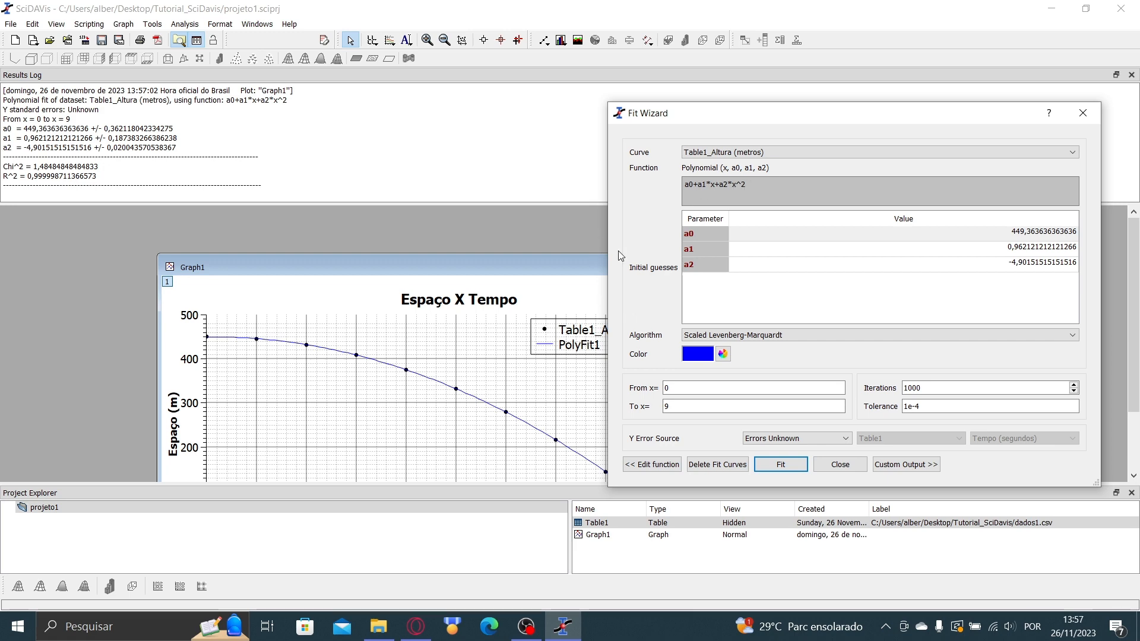
- Revisit the wizard's function selection for the polynomial and return to the fit settings
left_click_drag(770, 121, 493, 117)
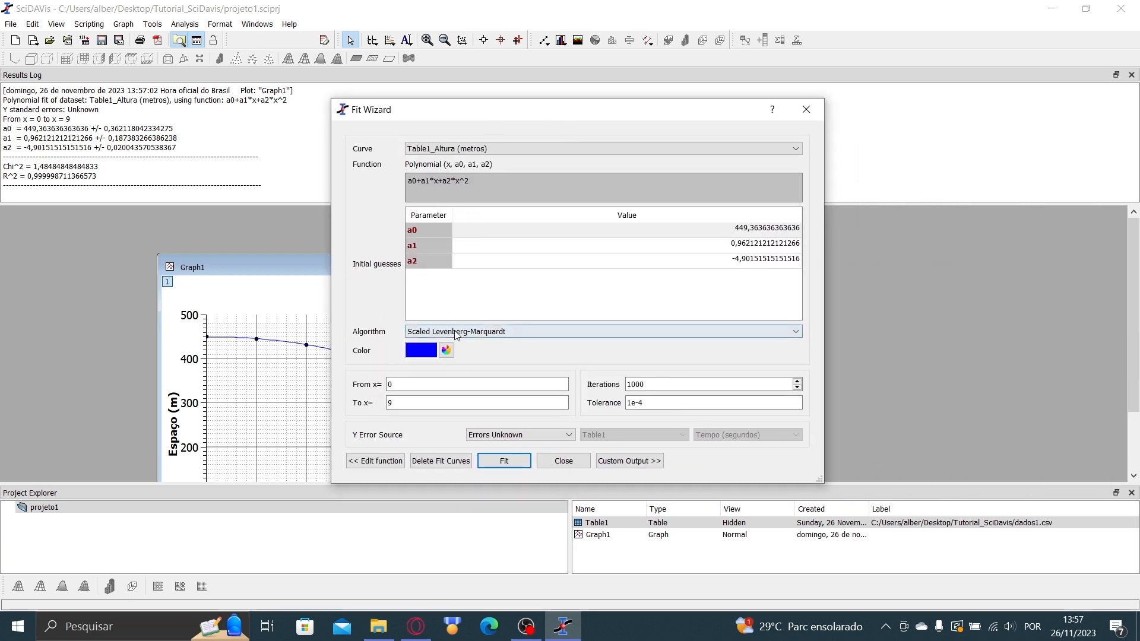
left_click(378, 462)
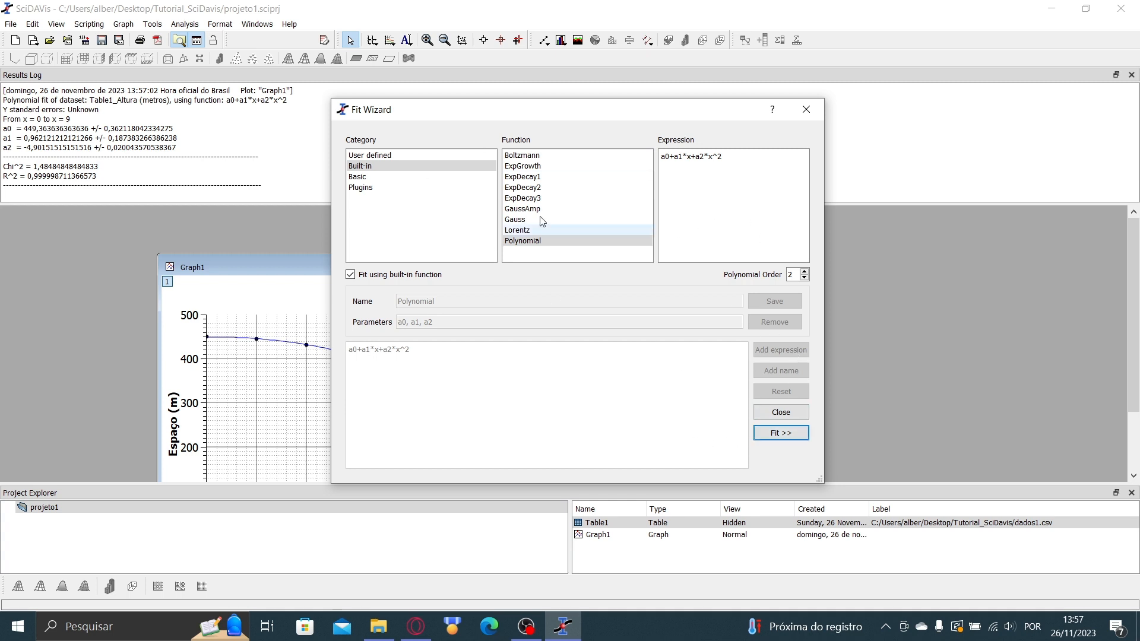
left_click(789, 436)
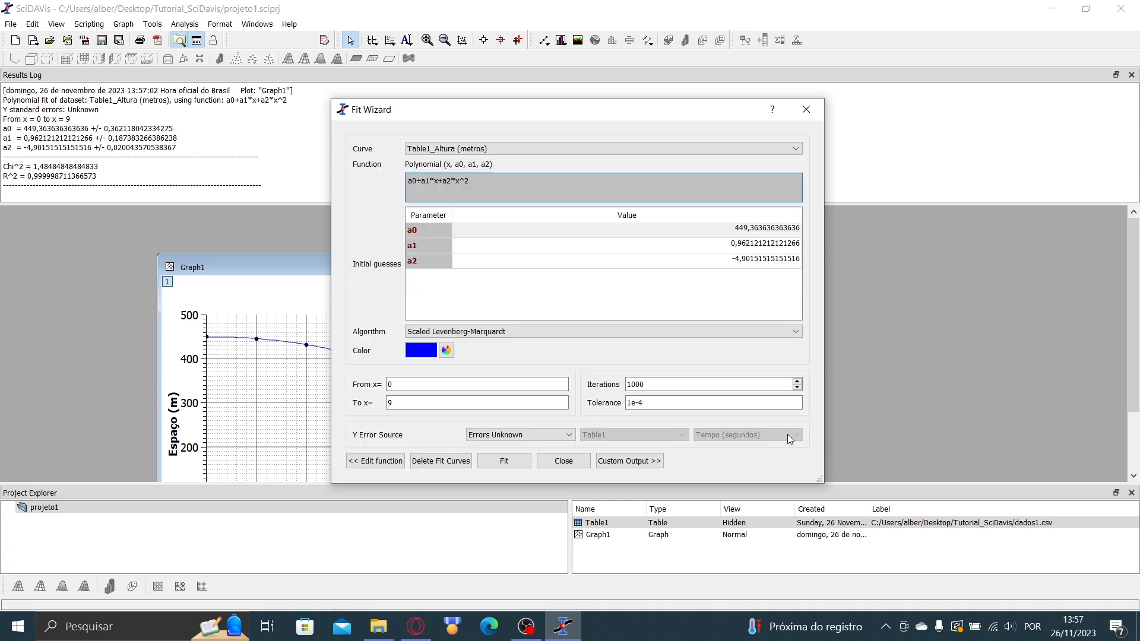
- Review the custom output options, toggling error scaling on and off, and return to the fit settings
left_click(625, 465)
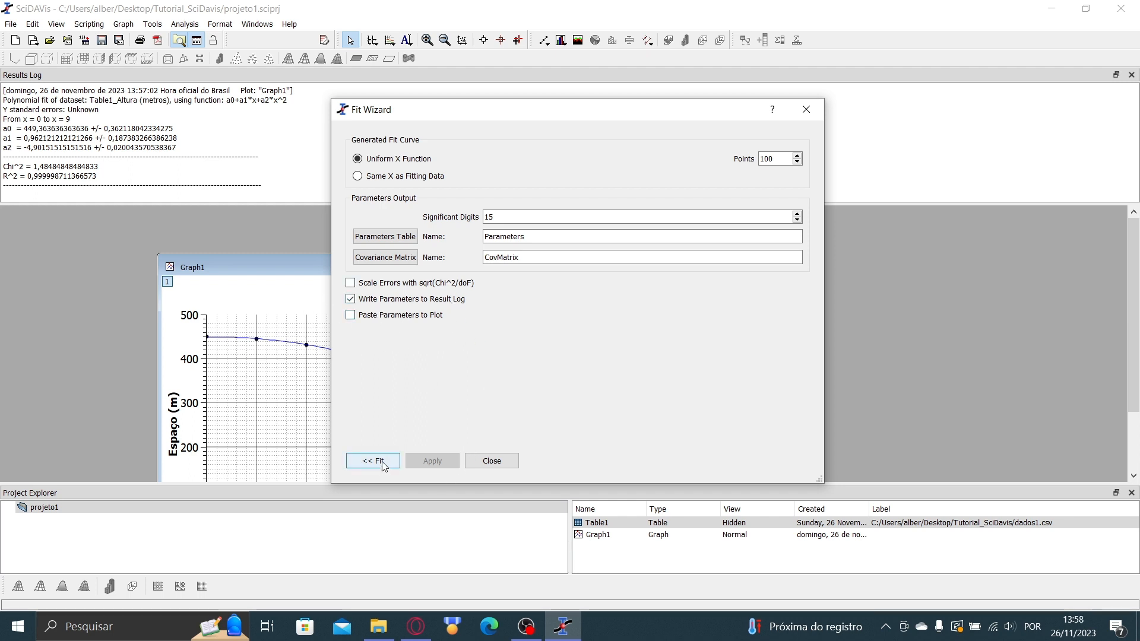
double_click(466, 284)
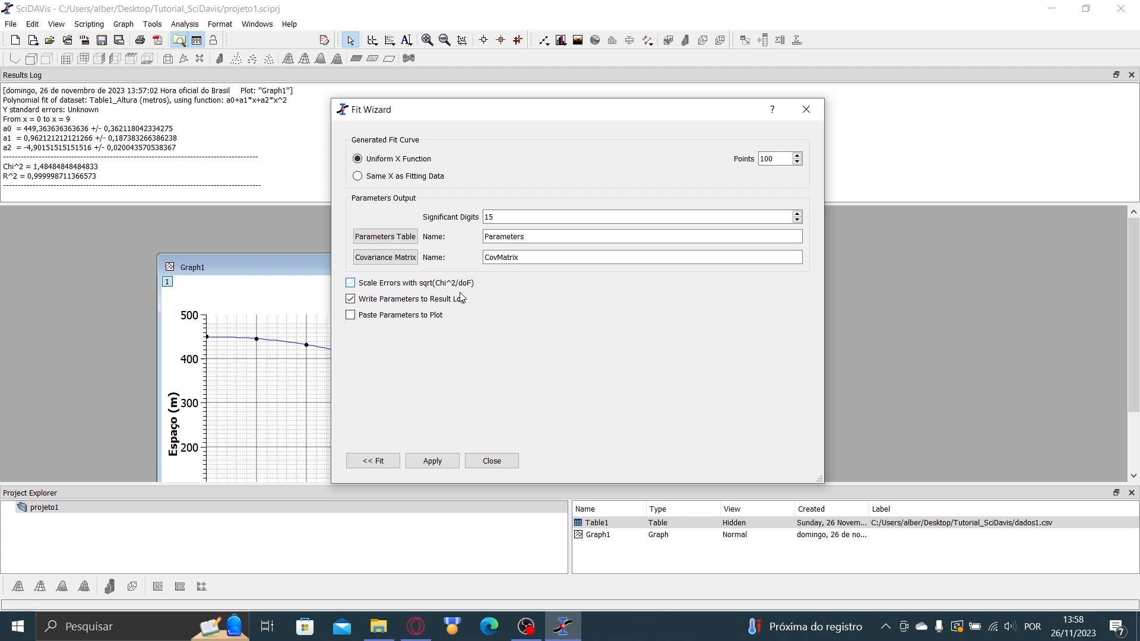
left_click(373, 462)
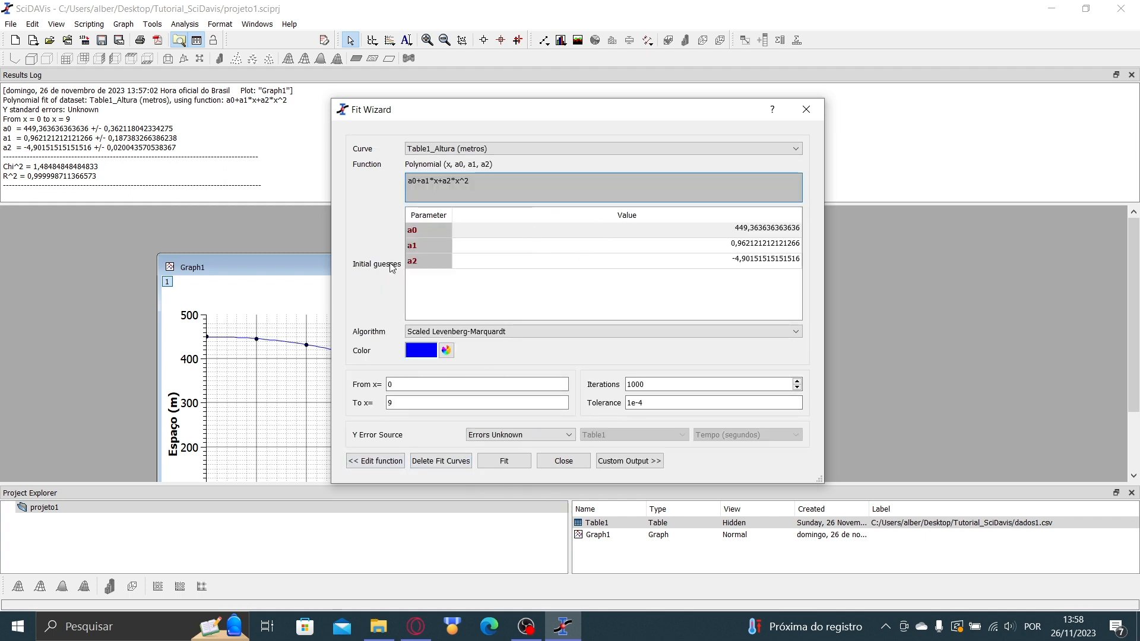
left_click(441, 461)
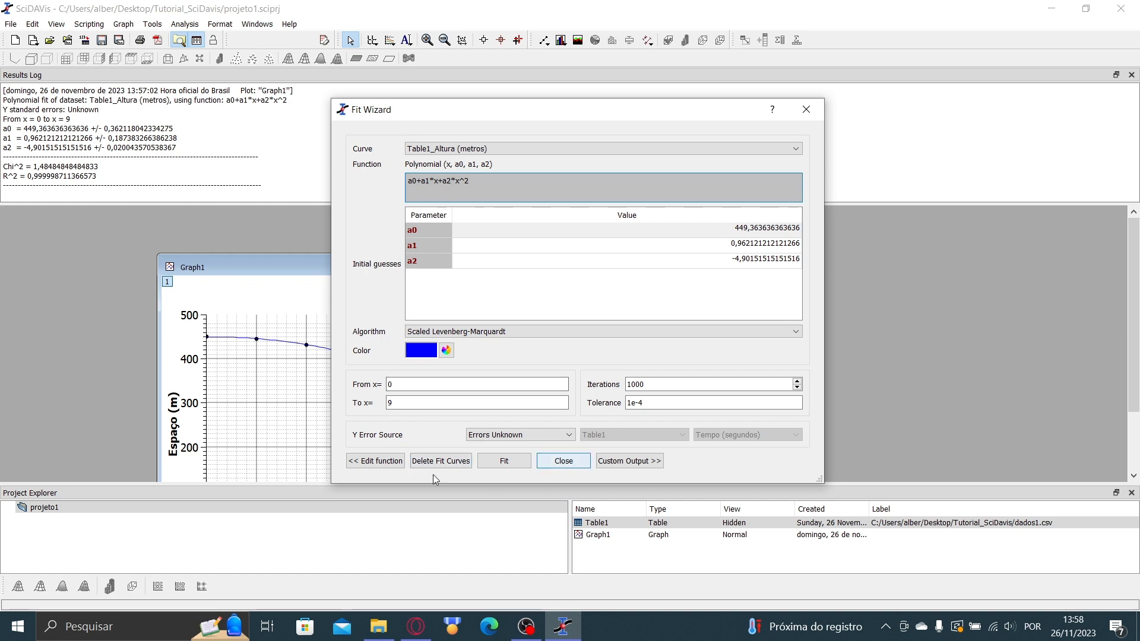
- Close the Fit Wizard, reposition the graph window to show the whole plot, and slightly enlarge the results log
left_click(563, 461)
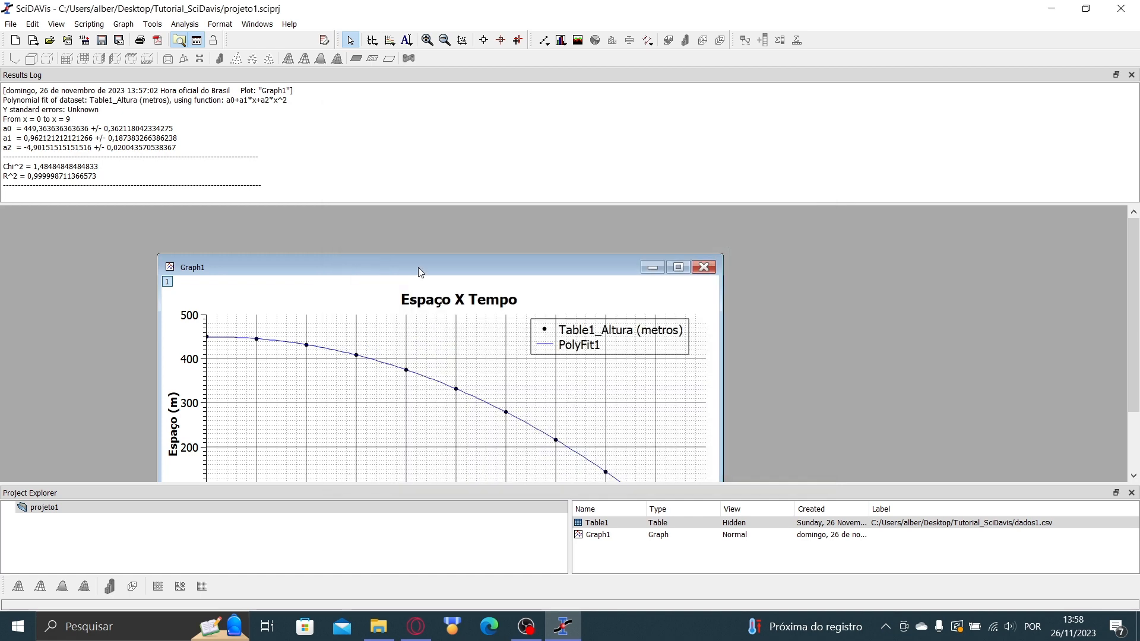
left_click_drag(421, 265, 492, 207)
left_click(682, 279)
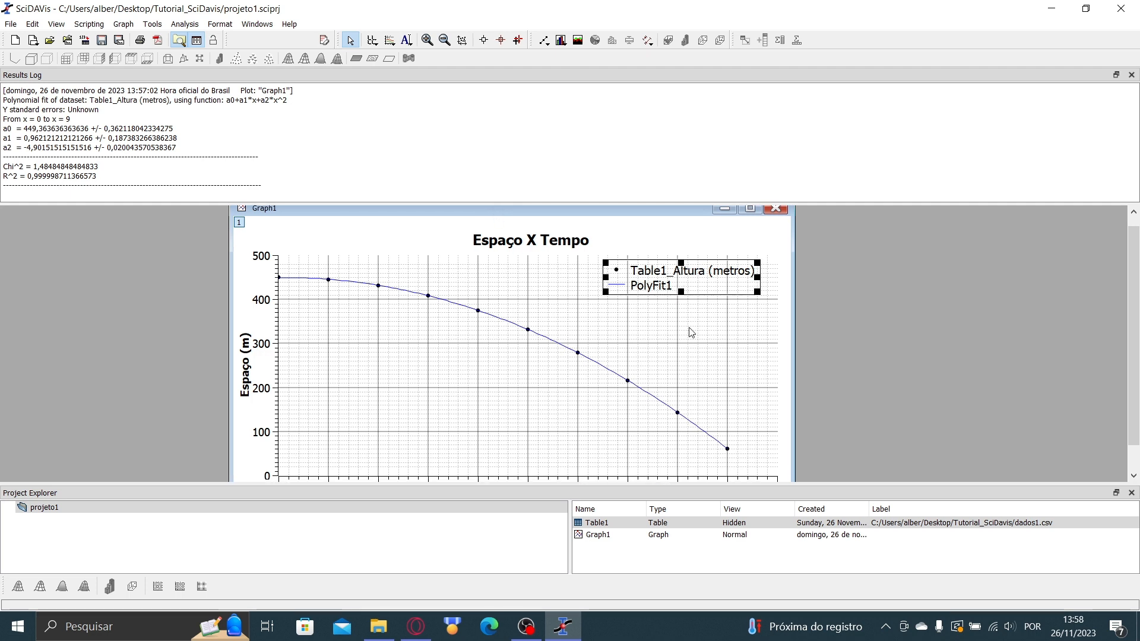
scroll(645, 356, "down", 1)
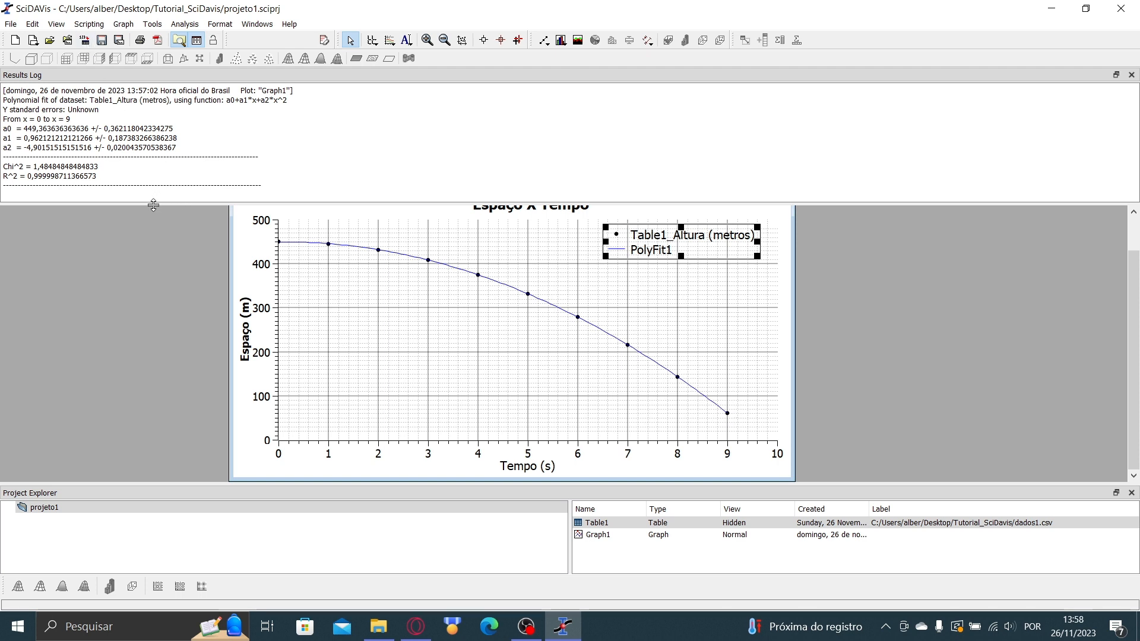
left_click_drag(154, 204, 153, 222)
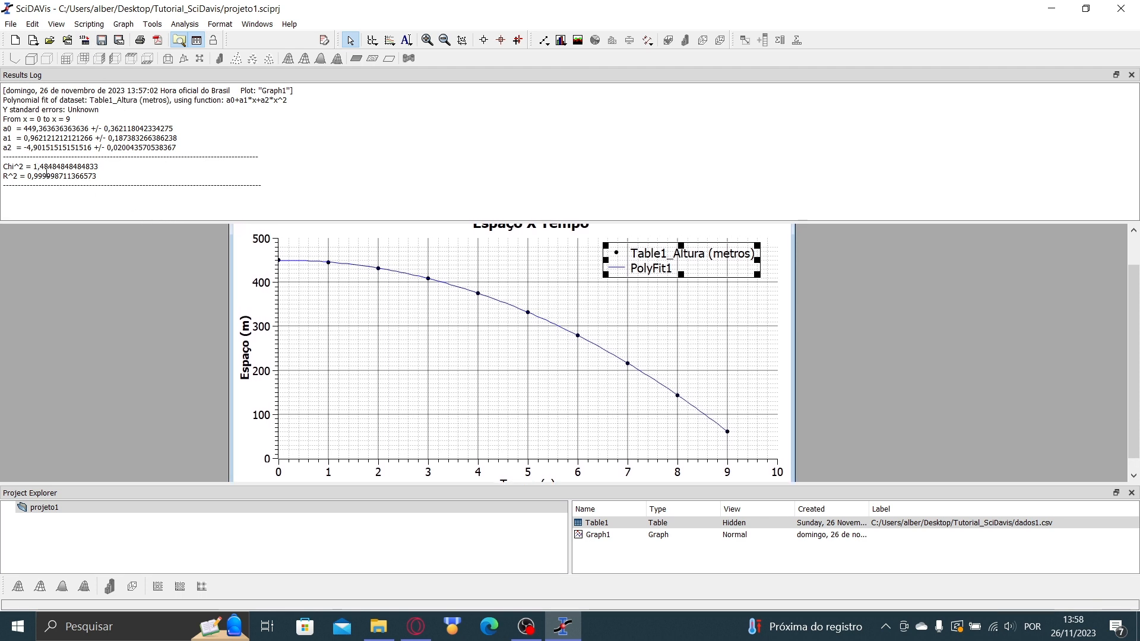
- Examine the fitted polynomial function in the results log, matching its terms to the coefficients a0, a1 and a2
left_click(6, 129)
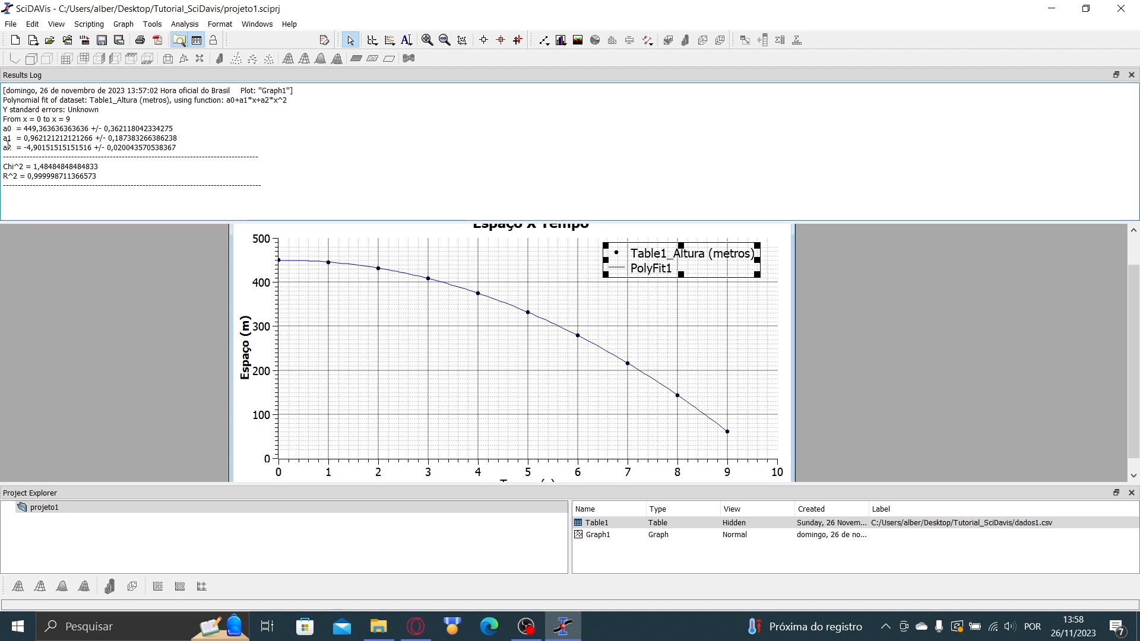
left_click_drag(236, 103, 288, 101)
left_click(238, 106)
double_click(243, 101)
double_click(257, 101)
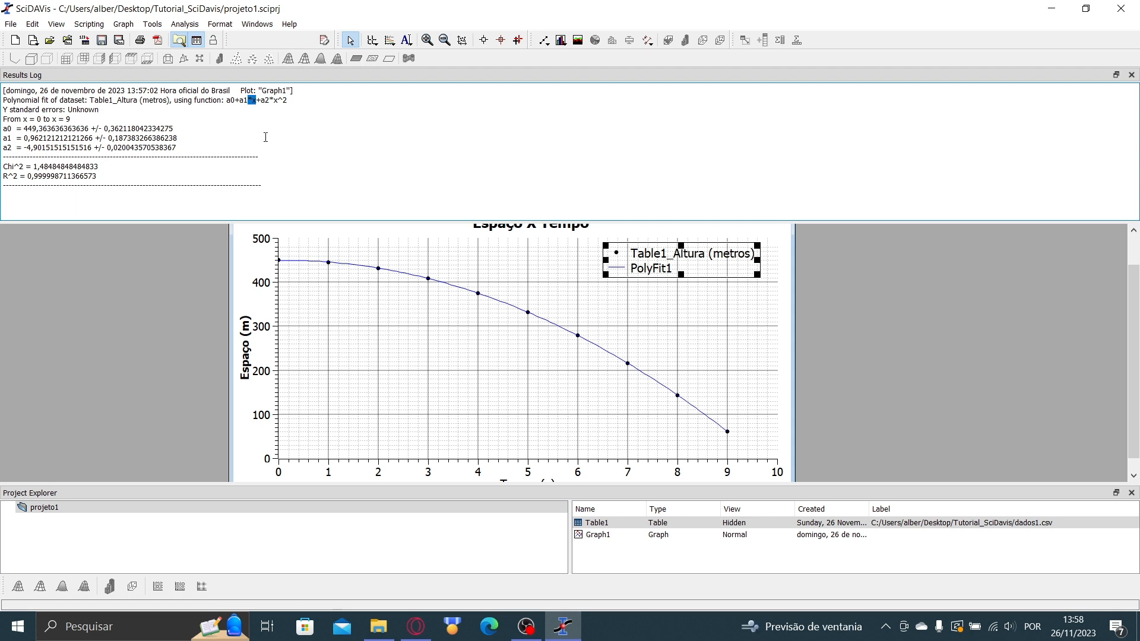
left_click_drag(298, 104, 260, 103)
left_click(264, 103)
mouse_move(266, 101)
left_mouse_down()
mouse_move(285, 102)
mouse_move(274, 102)
left_mouse_up()
left_click(293, 101)
left_click(307, 108)
- Examine the Chi^2 and R^2 lines in the results log to judge the quality of the fit
left_click_drag(4, 167, 94, 176)
left_click(4, 166)
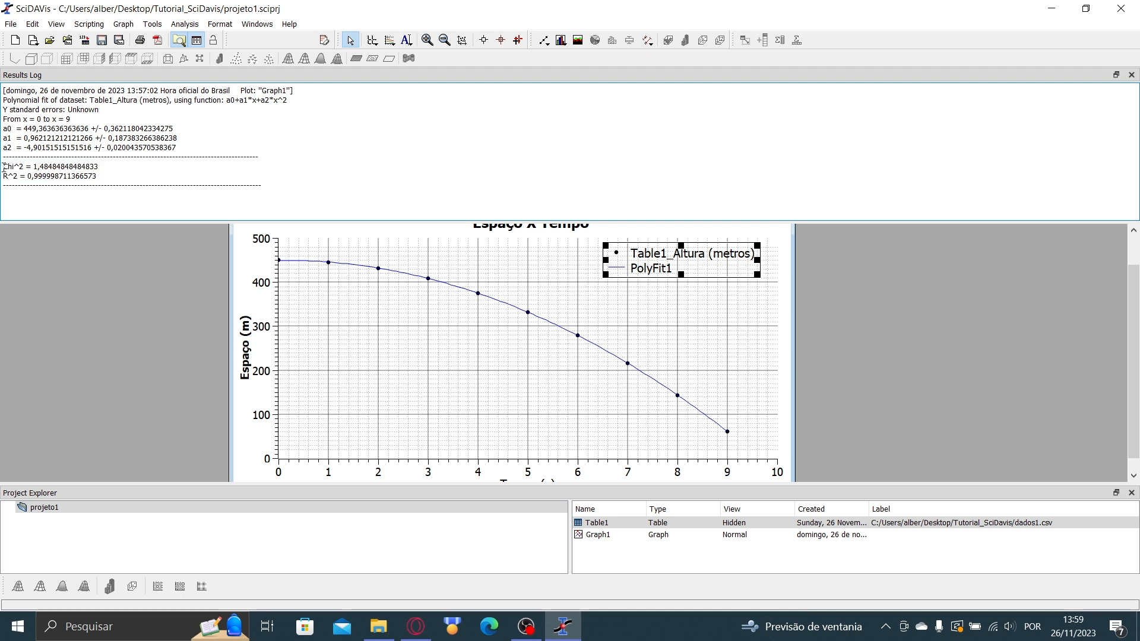
left_click_drag(7, 167, 102, 178)
left_click(27, 166)
left_click(8, 178)
left_click(102, 179)
left_click(4, 178)
left_click(126, 186)
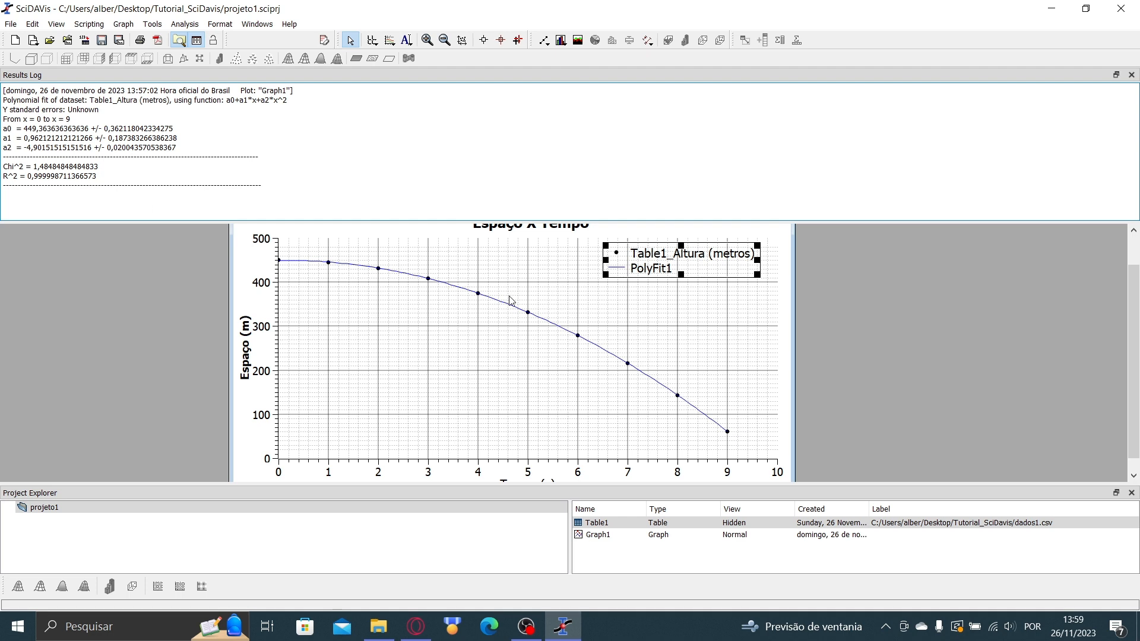
mouse_move(99, 176)
left_mouse_down()
mouse_move(25, 185)
mouse_move(104, 180)
left_mouse_up()
left_click(29, 177)
left_click(139, 190)
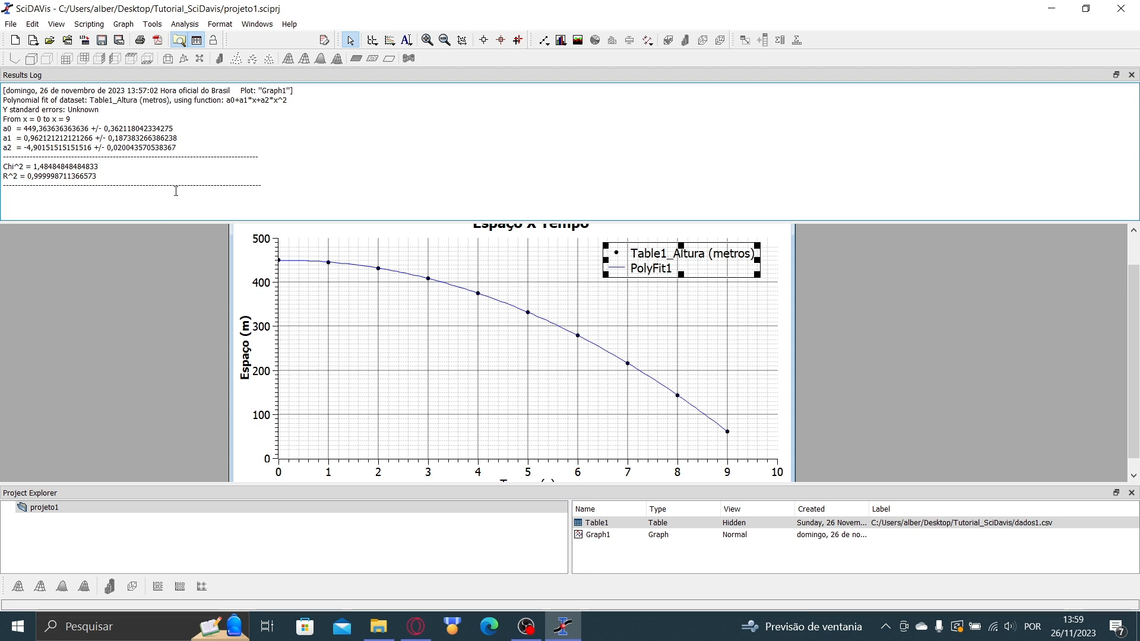
left_click_drag(35, 177, 3, 176)
left_click(50, 183)
left_click(27, 179)
left_click(116, 178)
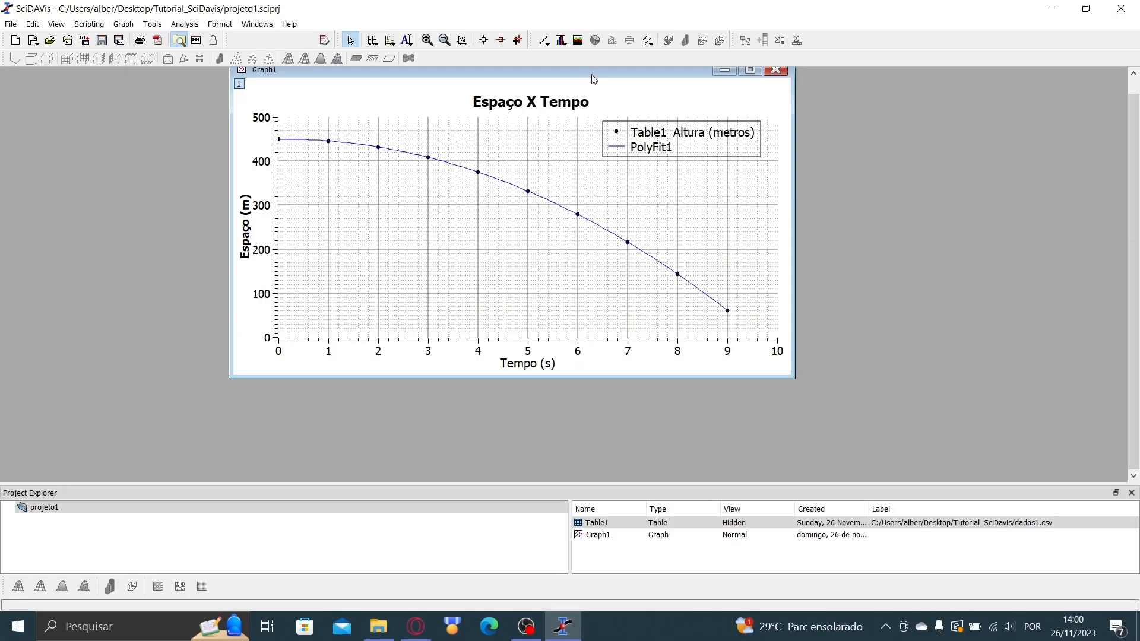
- Bring the whole graph window into view and toggle the results log on and off, leaving it hidden
left_click_drag(593, 76, 571, 126)
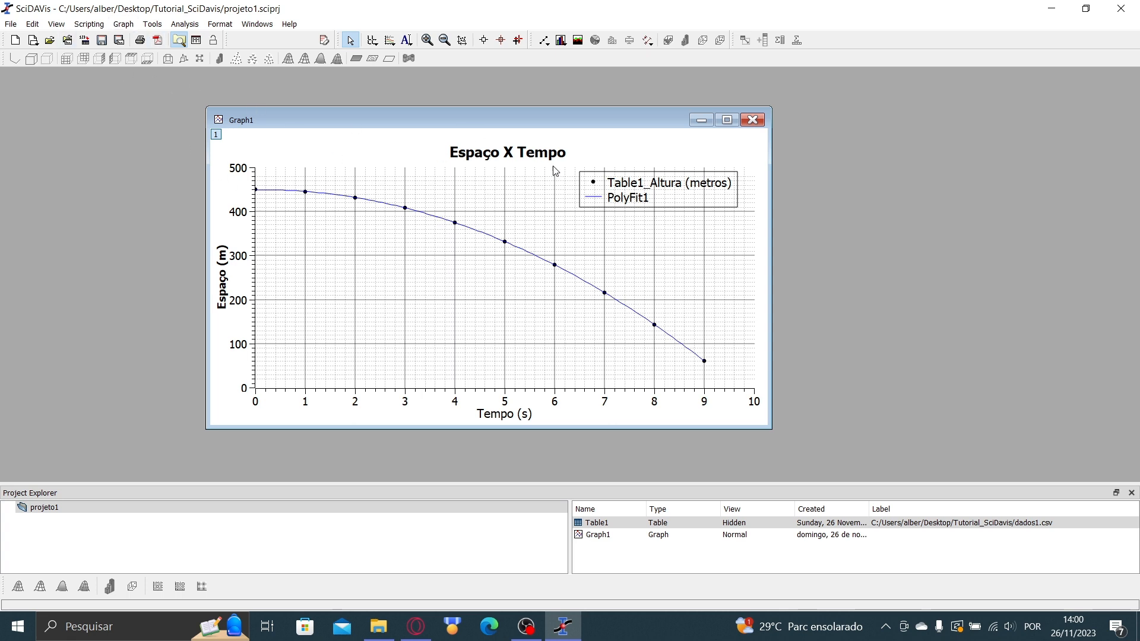
left_click(653, 200)
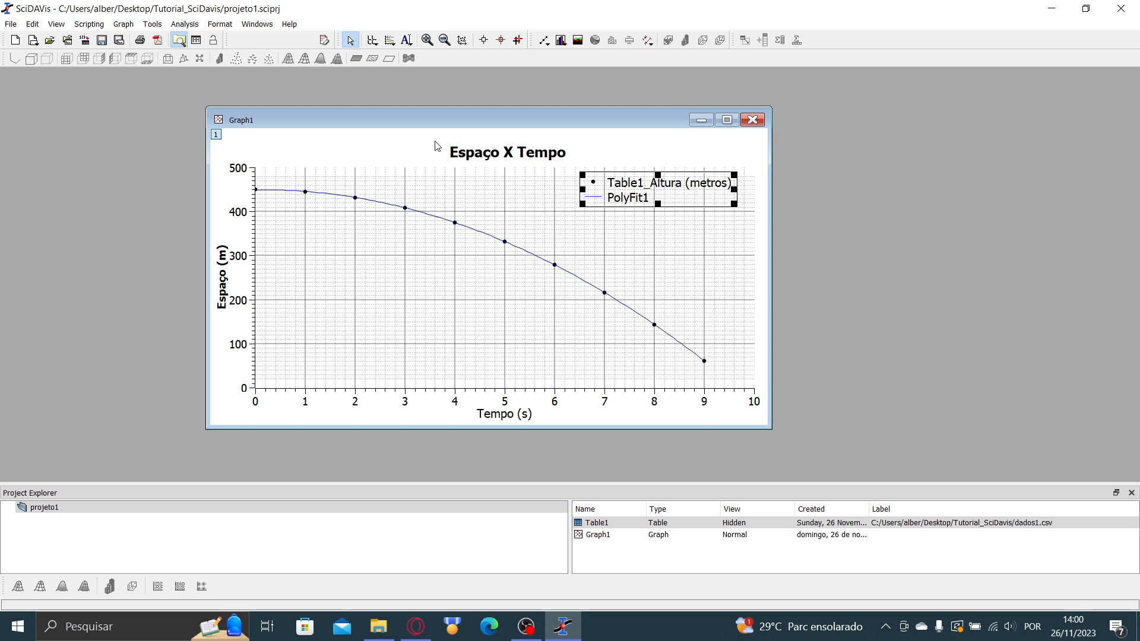
left_click(197, 40)
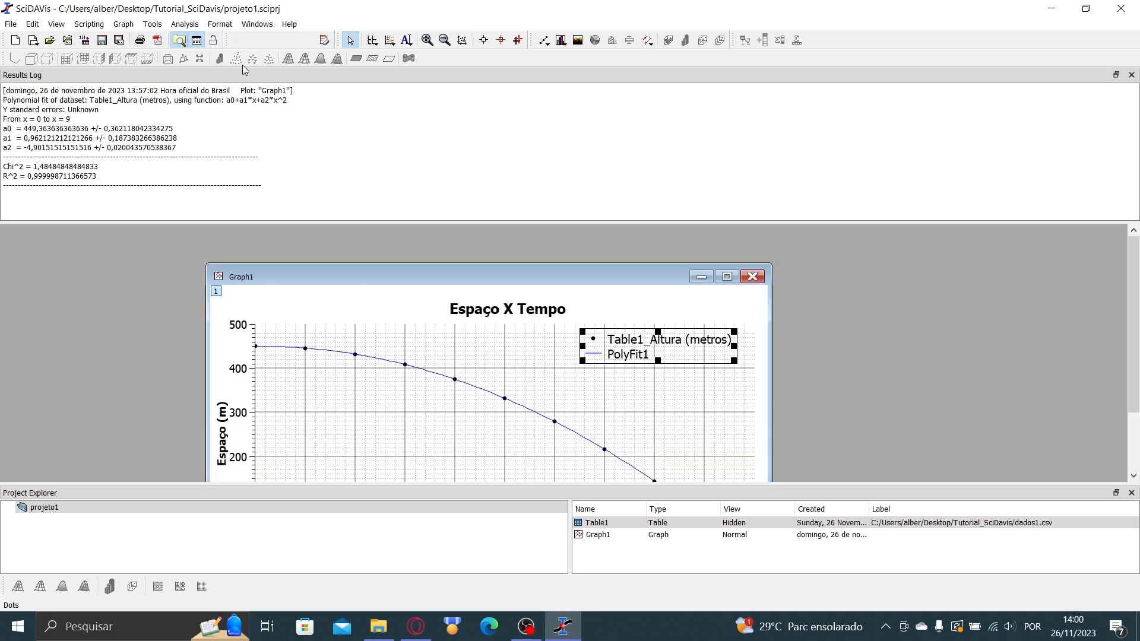
left_click(198, 41)
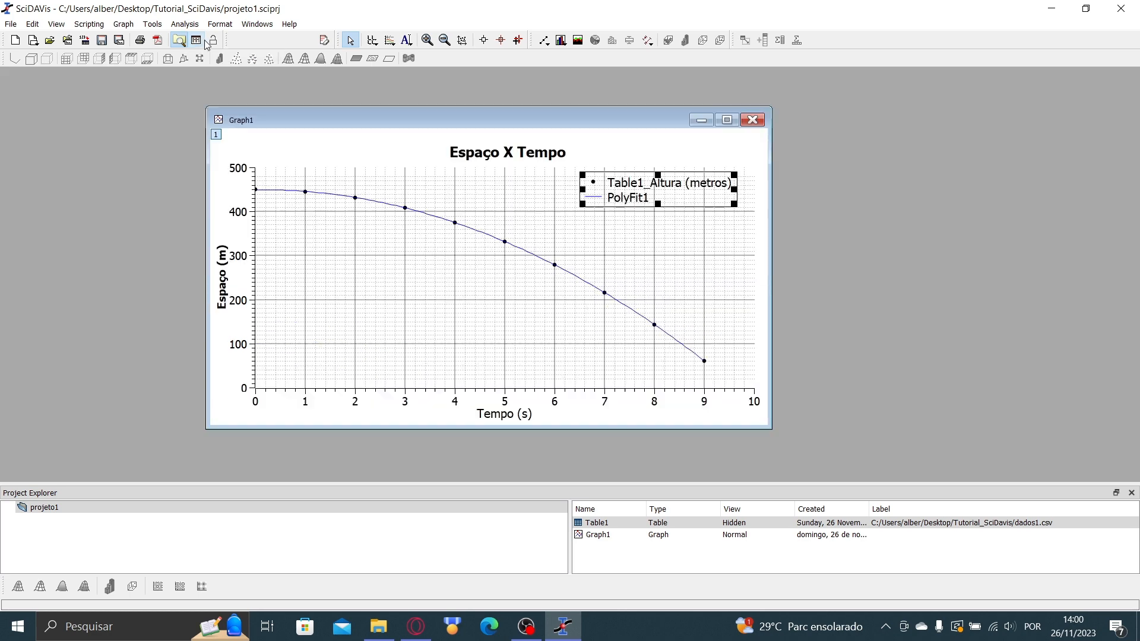
left_click(199, 41)
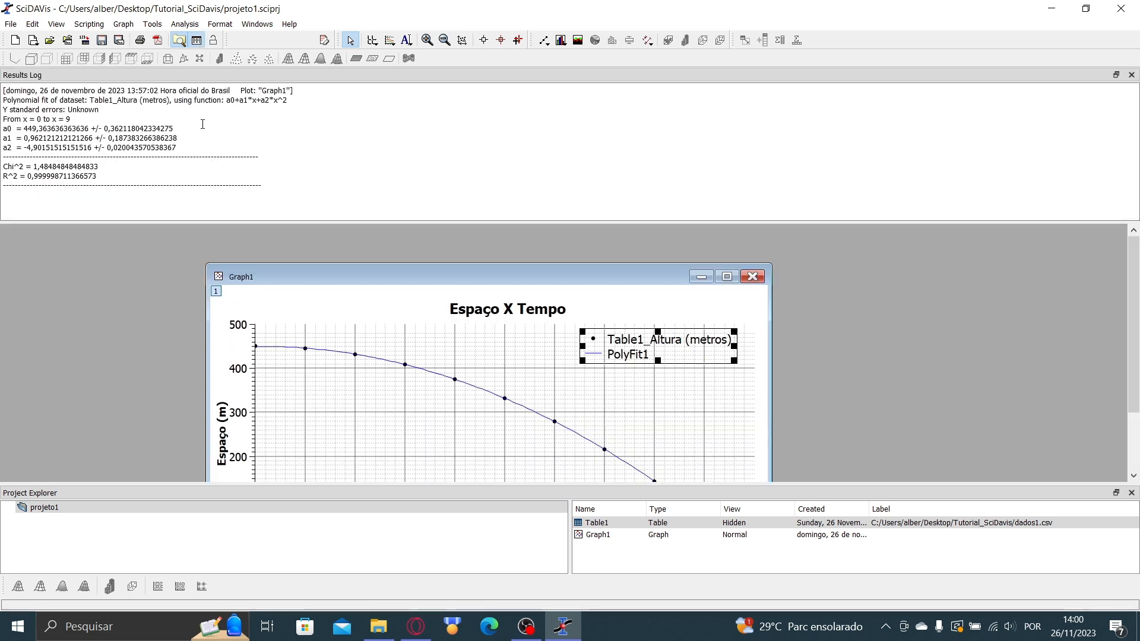
left_click(198, 41)
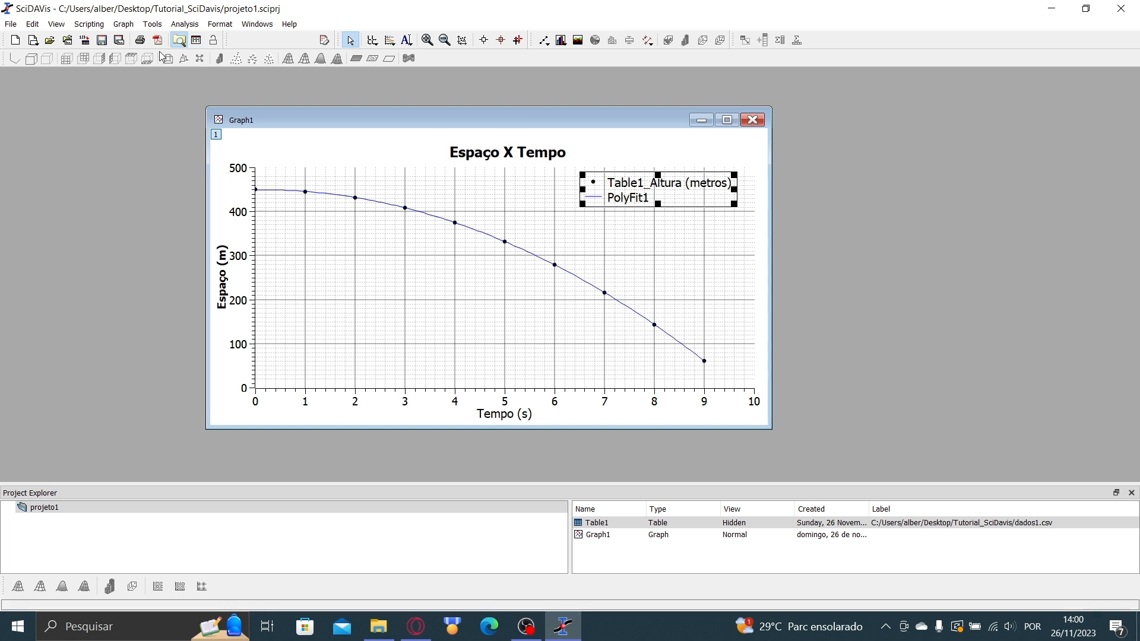
- Replace the old legend with a new legend containing the fit parameters, placed in the plot's upper-right area
left_click(131, 24)
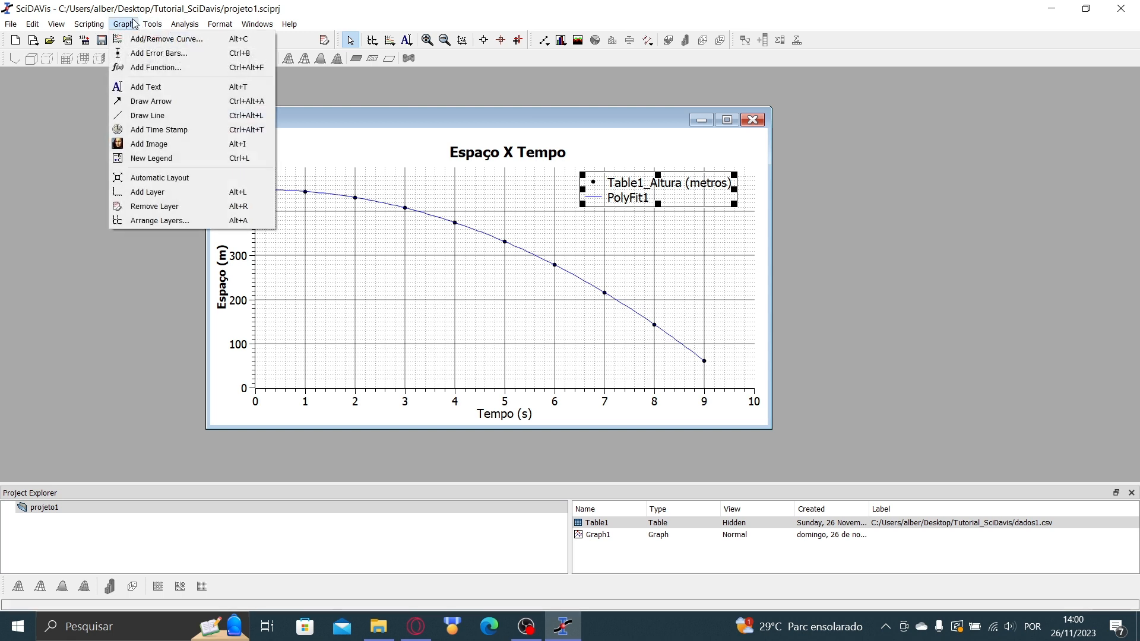
left_click(153, 159)
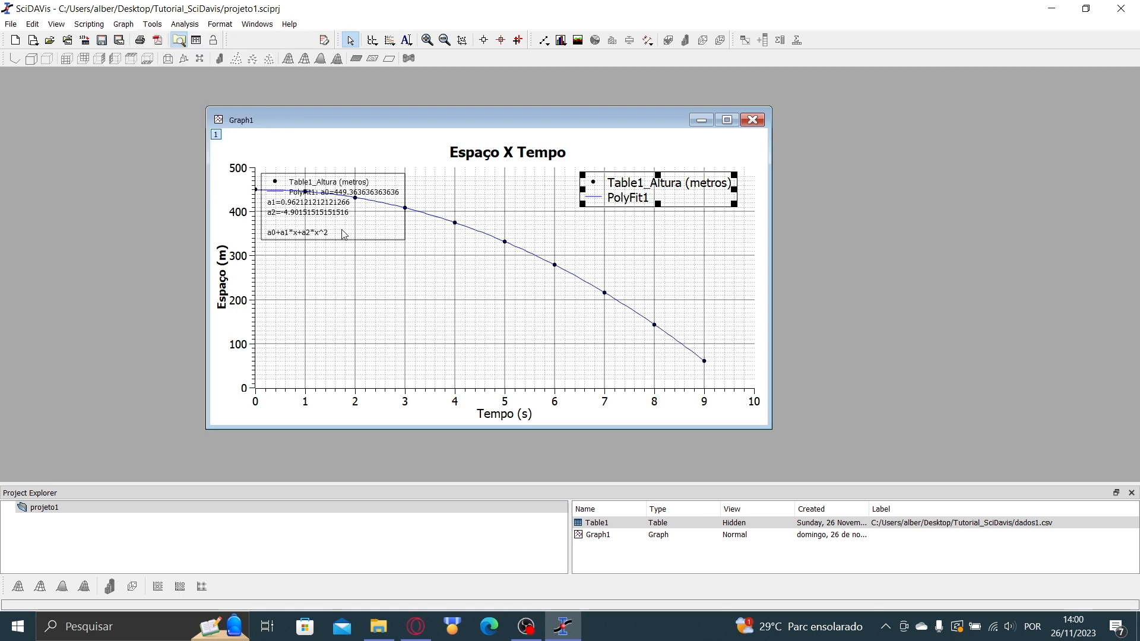
left_click(367, 221)
left_click_drag(367, 223, 693, 267)
left_click(671, 202)
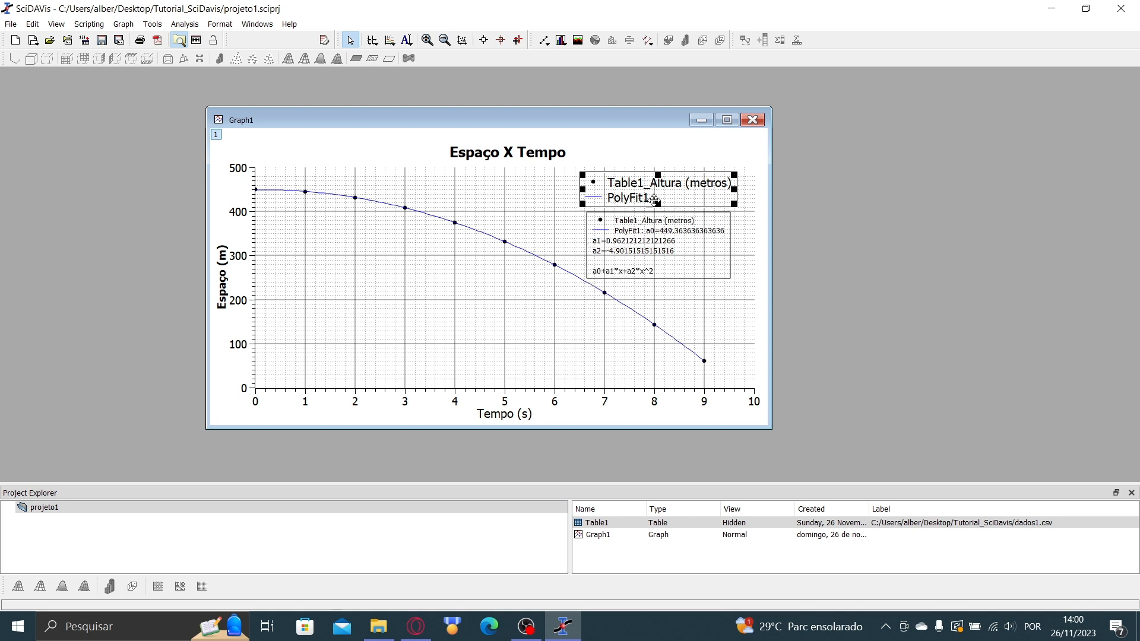
left_click_drag(667, 190, 682, 213)
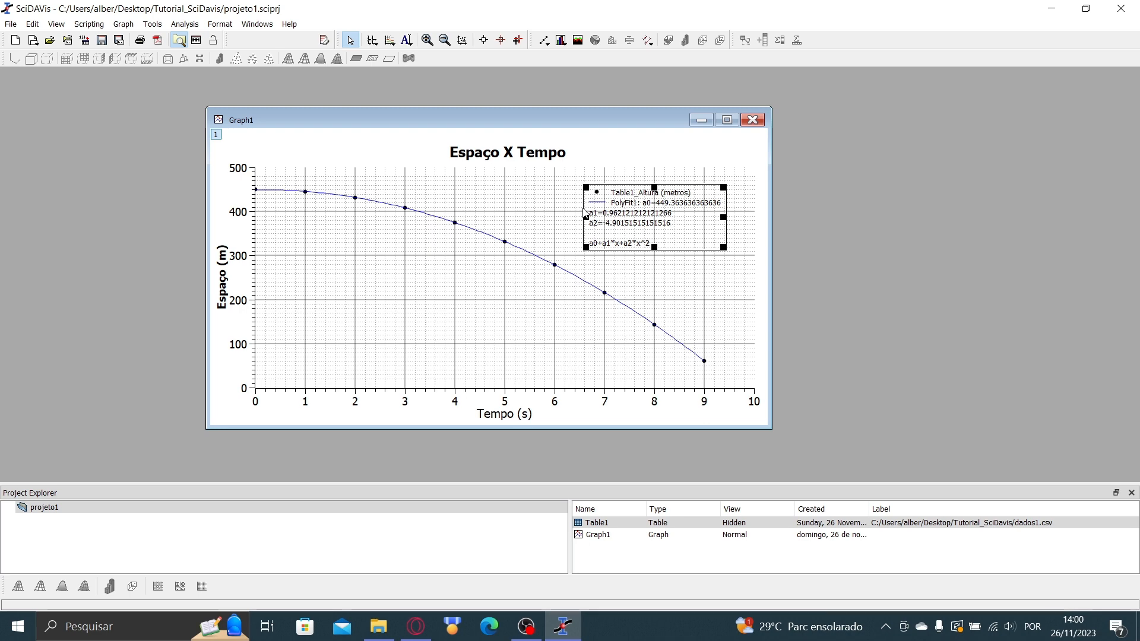
- Set the new legend's background opacity to 255 and apply the change
double_click(698, 232)
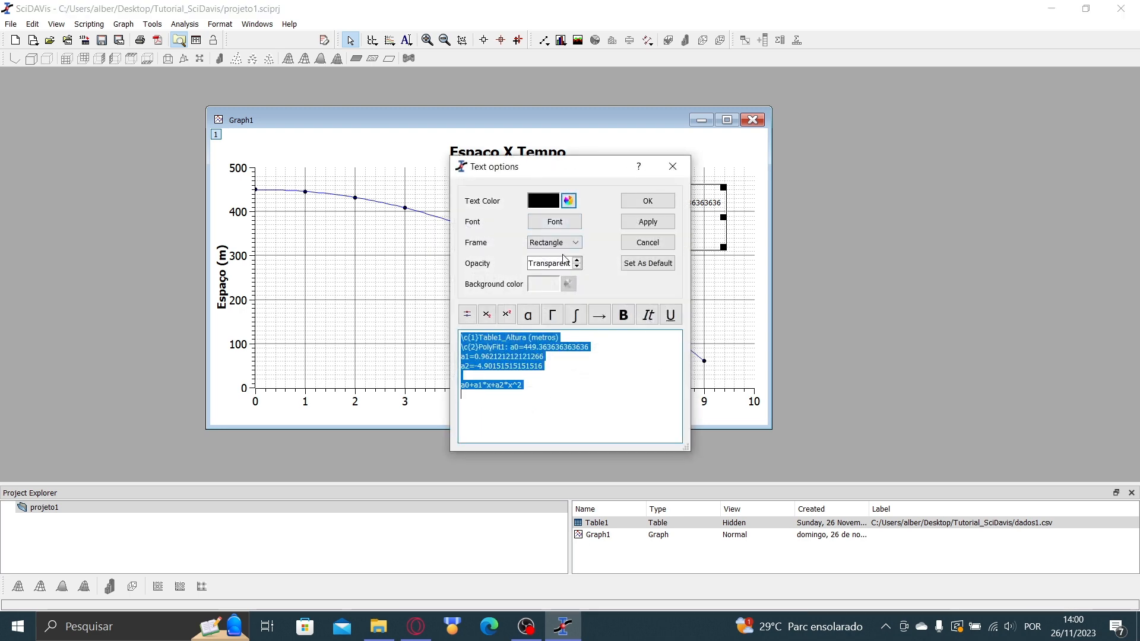
left_click(577, 266)
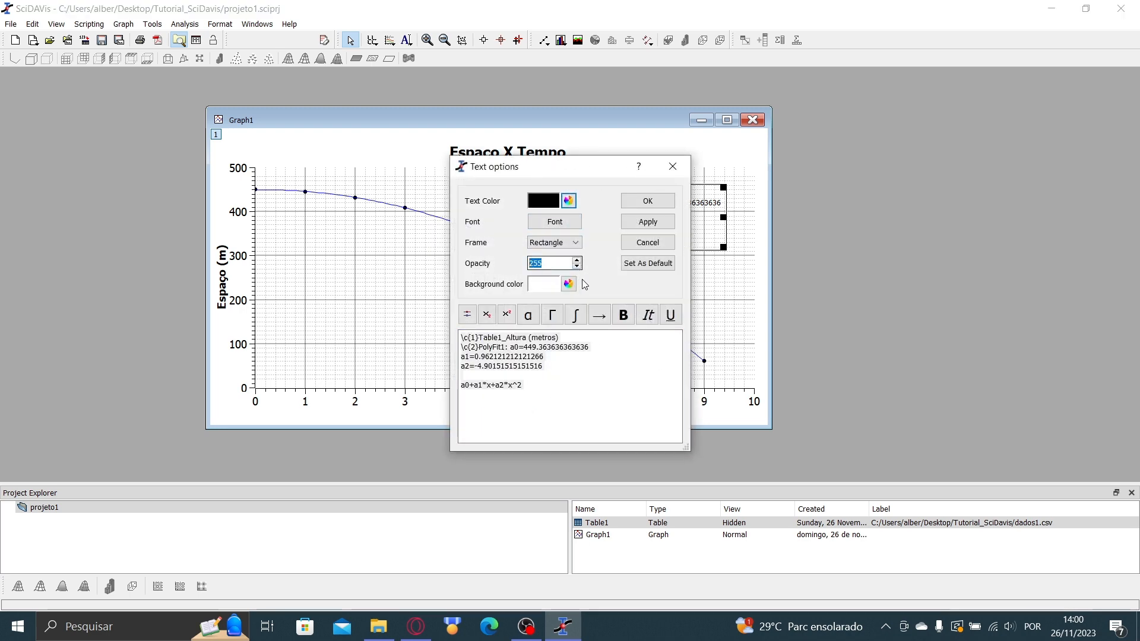
left_click(550, 263)
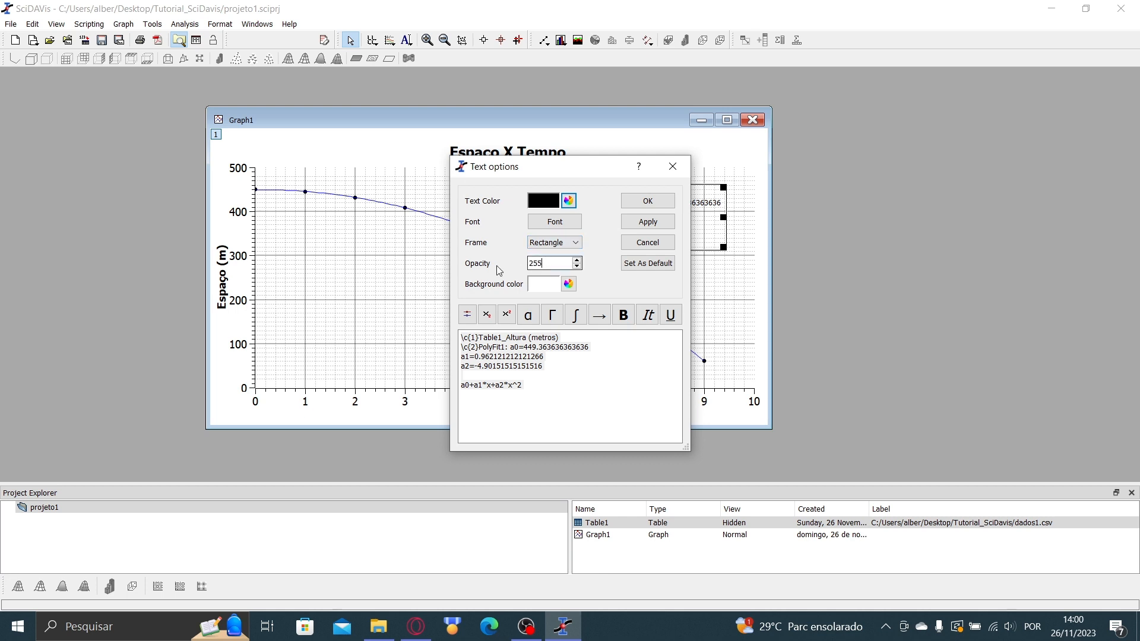
left_click(653, 225)
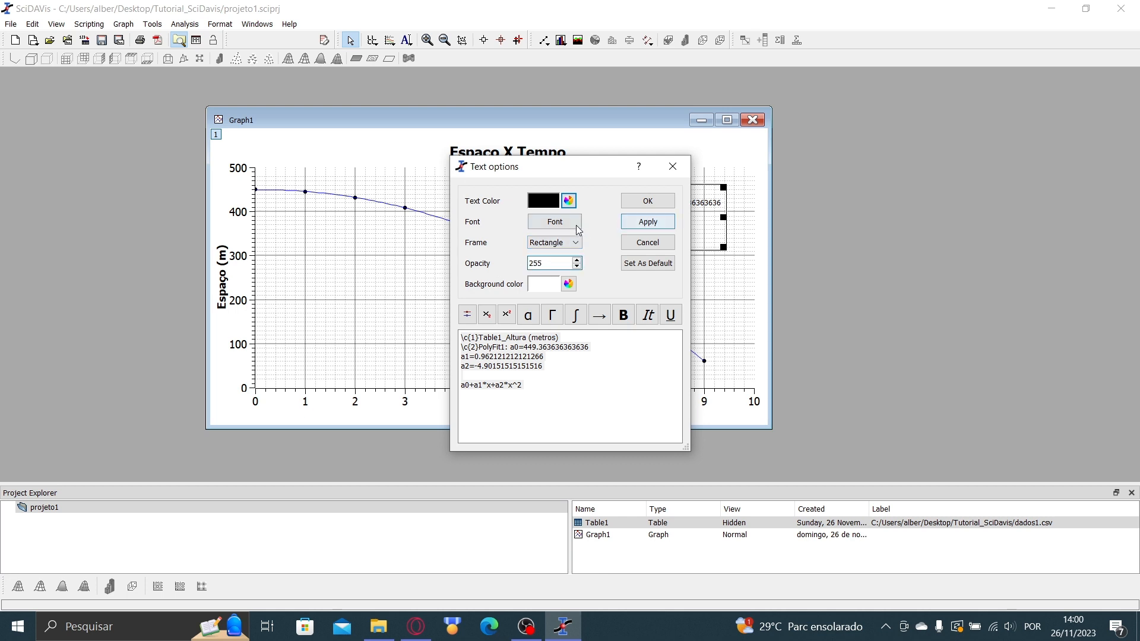
left_click(648, 222)
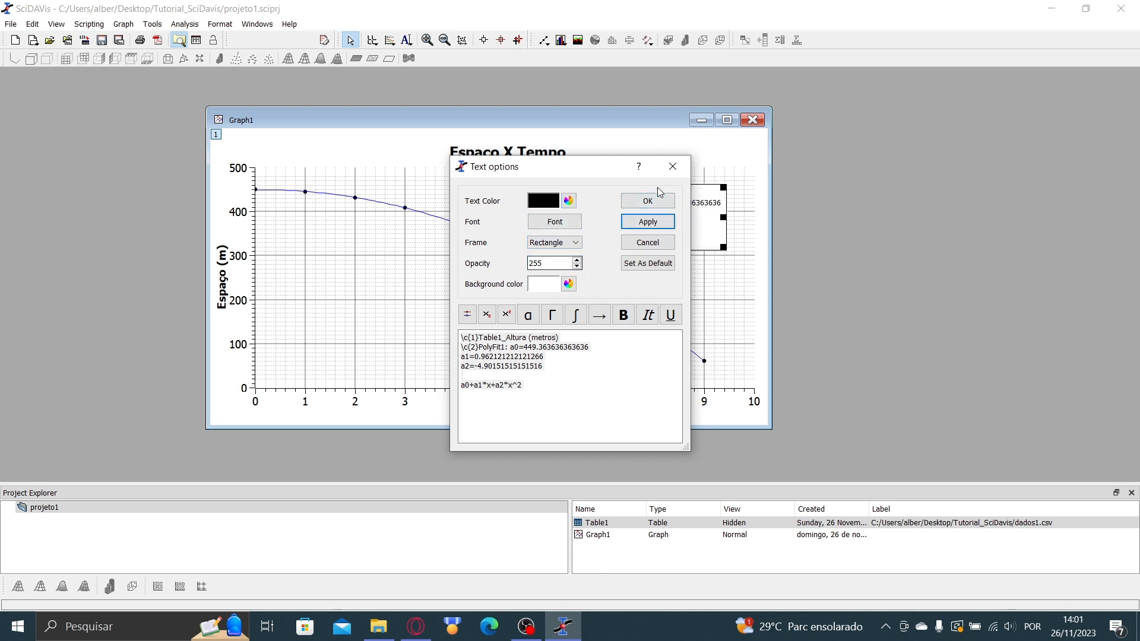
left_click(647, 208)
- Move the legend to the plot's lower-left area and enlarge its text
left_click_drag(657, 222, 372, 272)
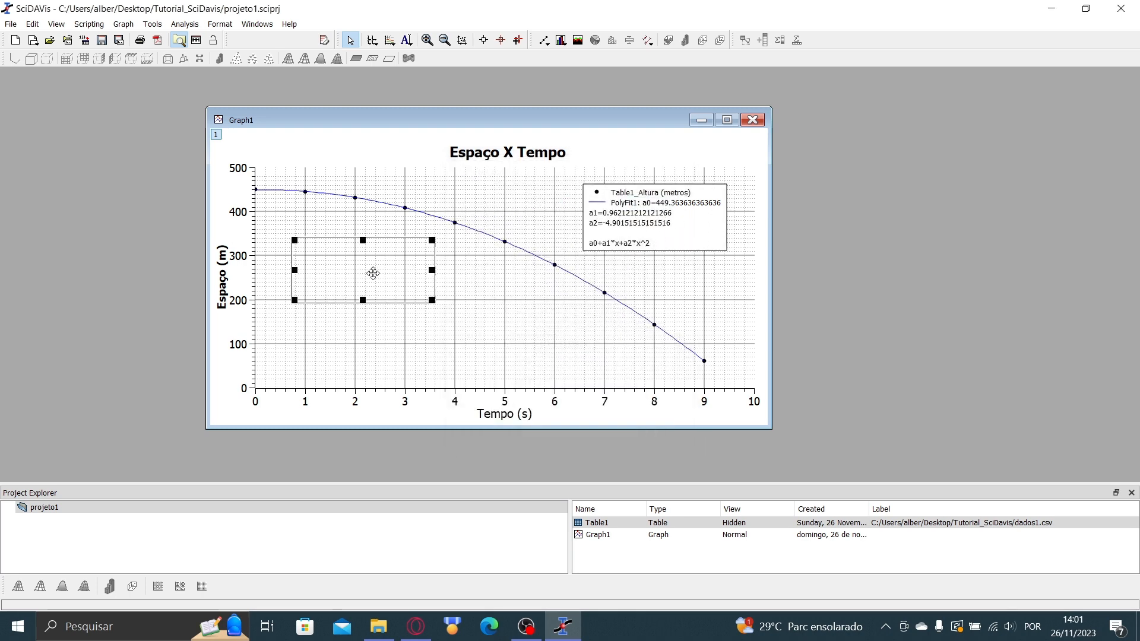
scroll(431, 302, "up", 5)
mouse_move(478, 300)
left_mouse_down()
mouse_move(440, 307)
mouse_move(464, 299)
left_mouse_up()
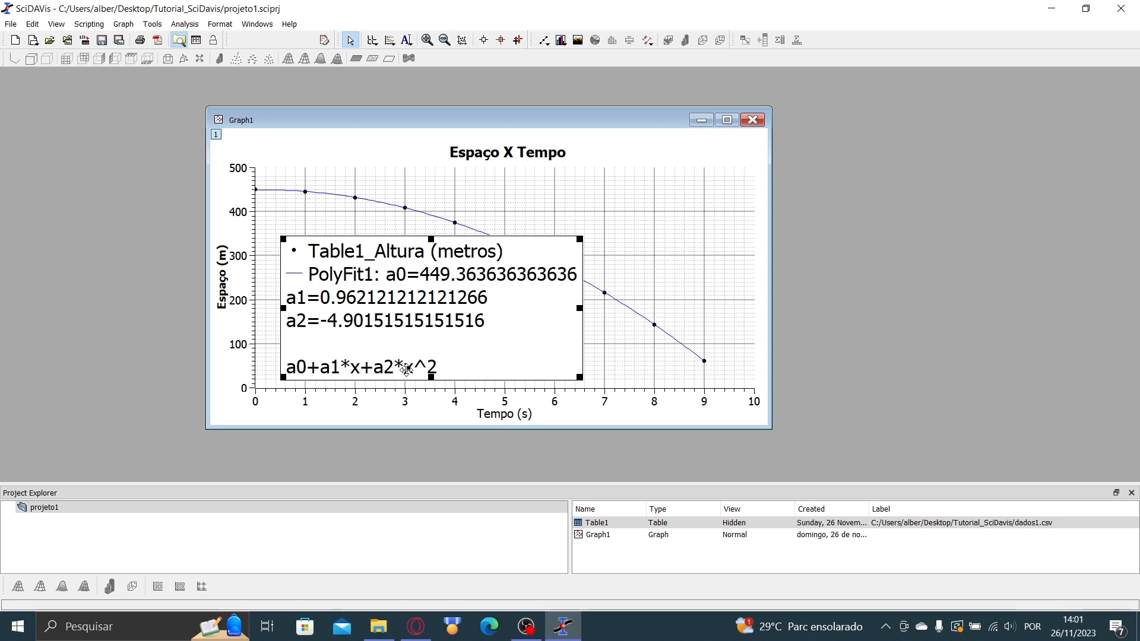
- Edit the legend text to read "PolyFit1: y=a0+a1*x+a2*x^2", followed by a blank line and a0, a1 and a2 on separate lines
double_click(438, 349)
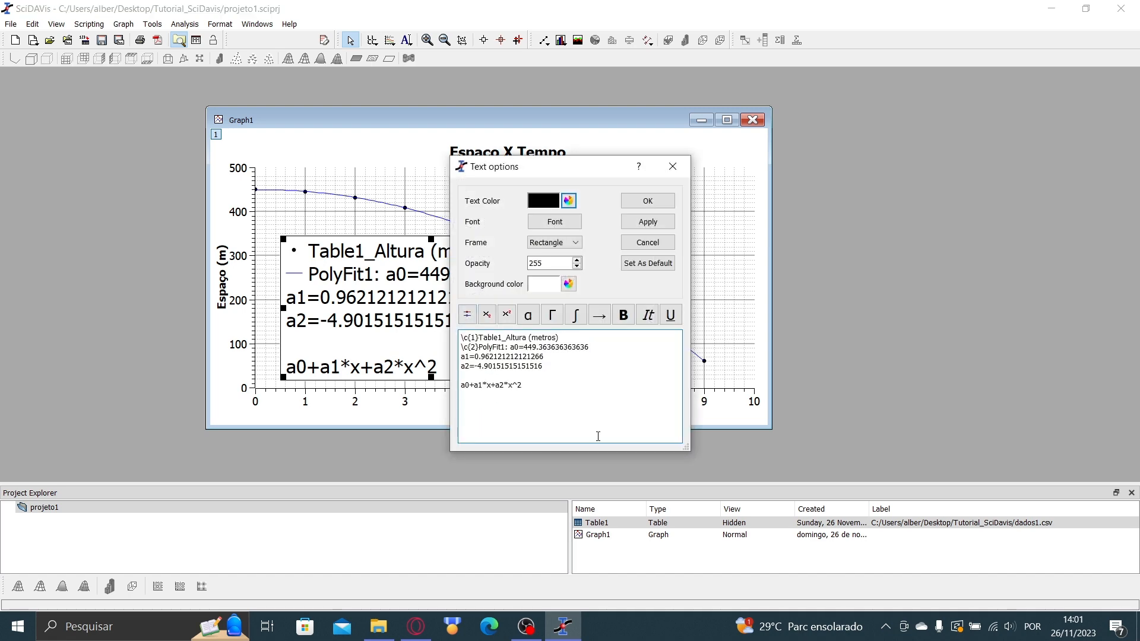
type("y=")
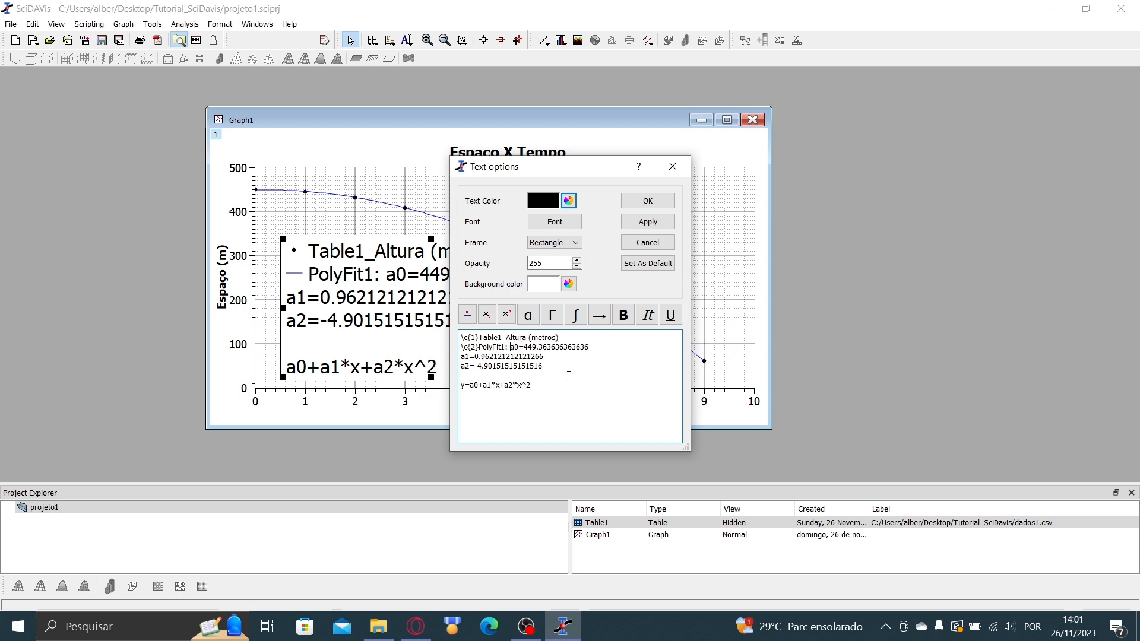
key("Return")
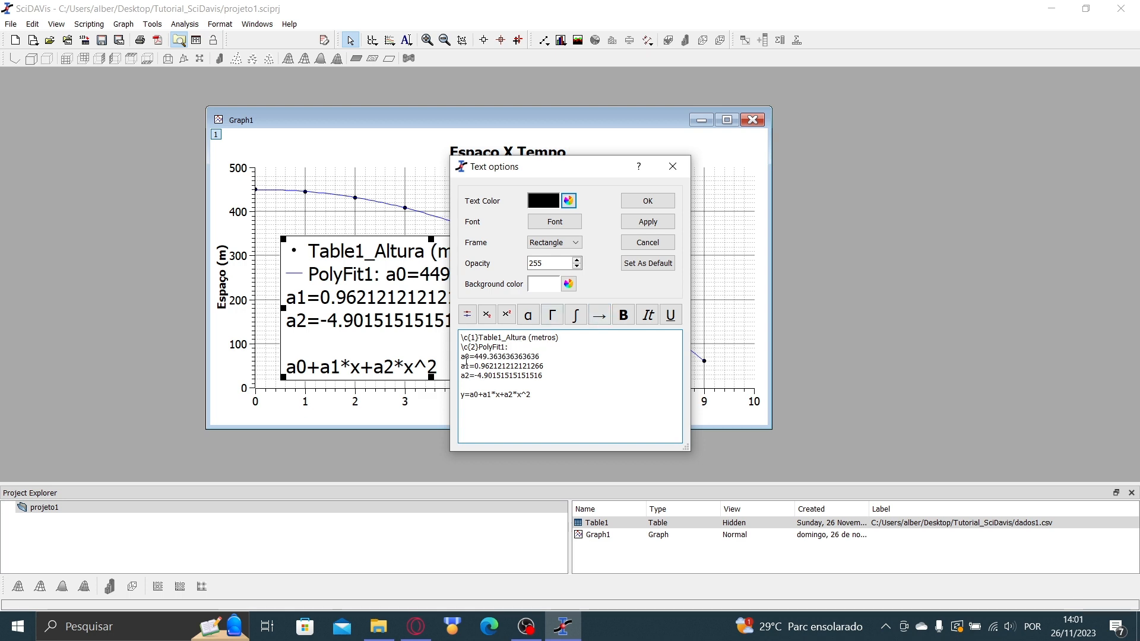
left_click_drag(476, 396, 541, 395)
key("ctrl+c")
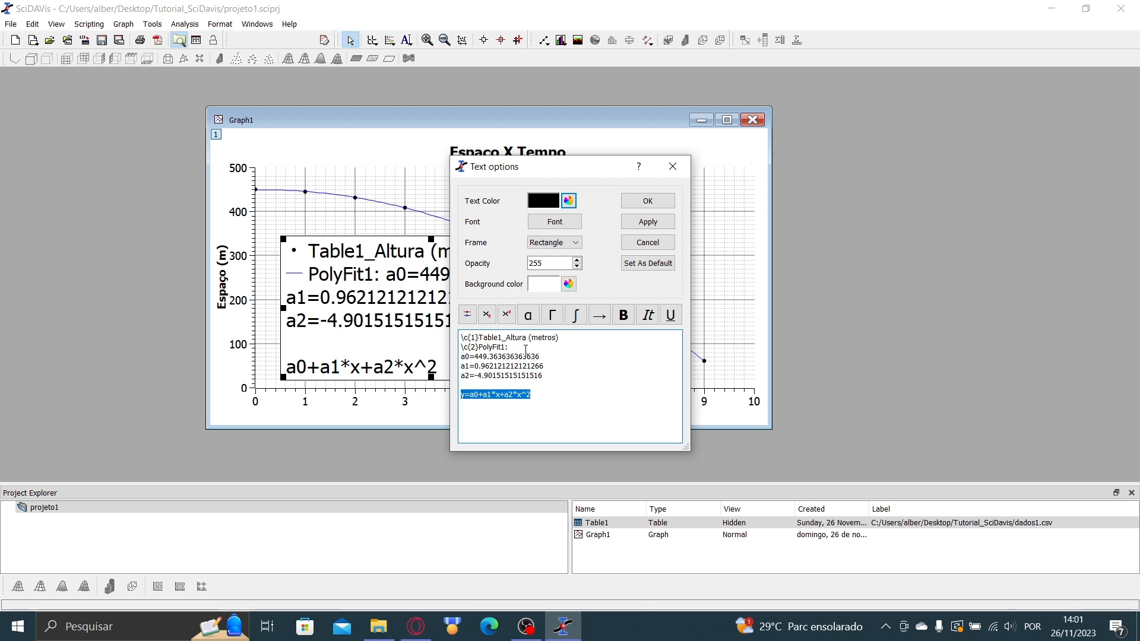
key("BackSpace")
key("ctrl+v")
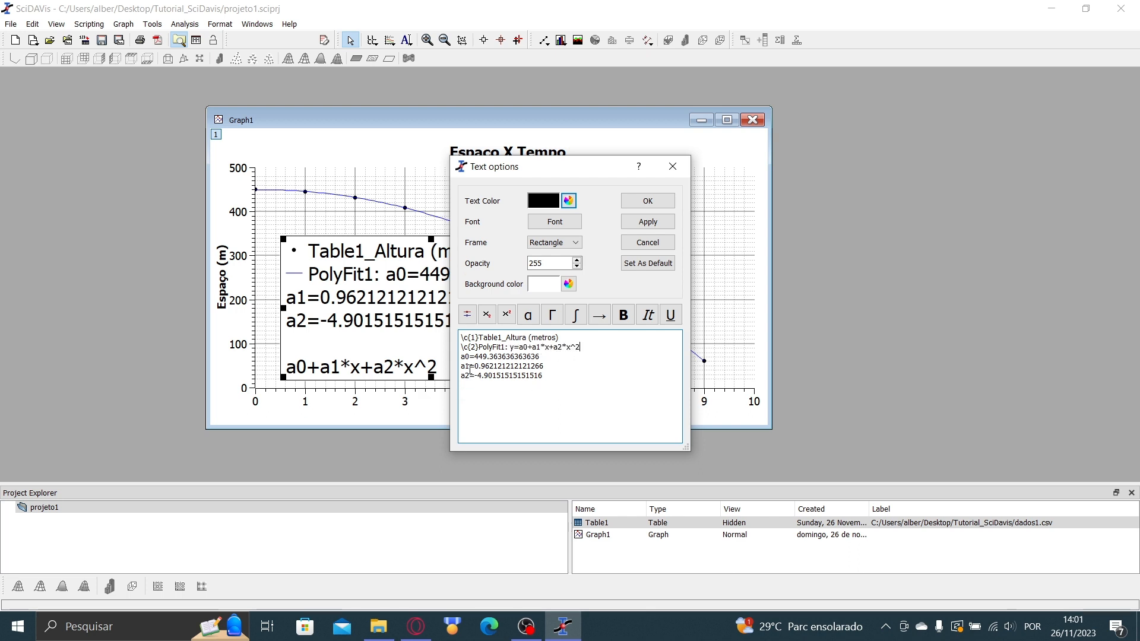
key("Return")
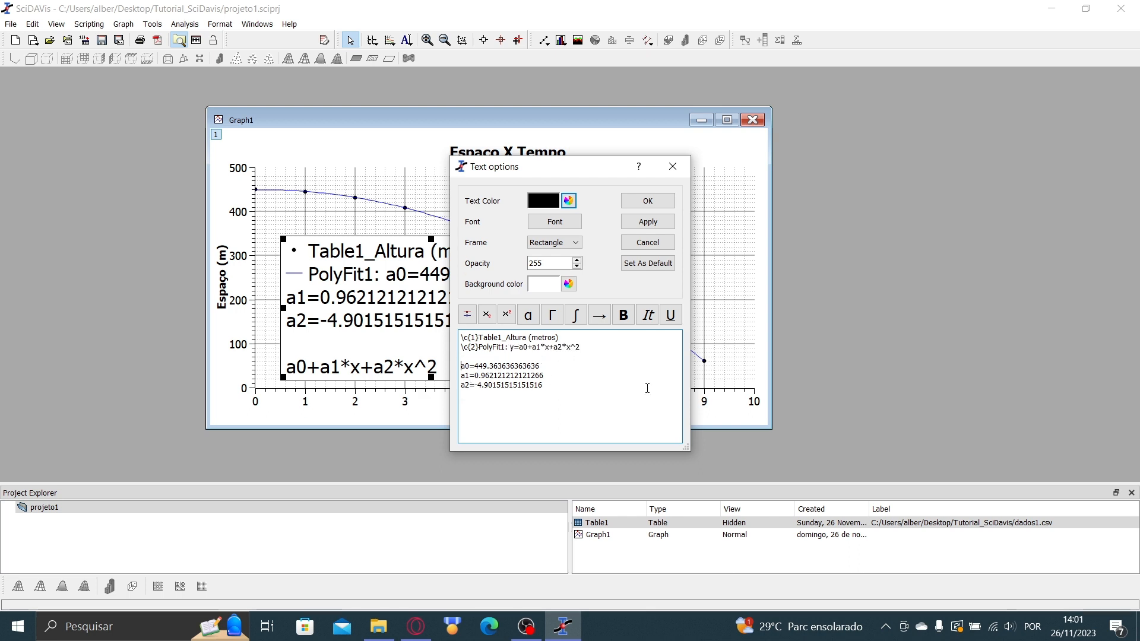
- Replace ^2 in the legend's equation with a superscript 2, apply it, and shift the legend slightly toward the vertical axis
left_click(552, 368)
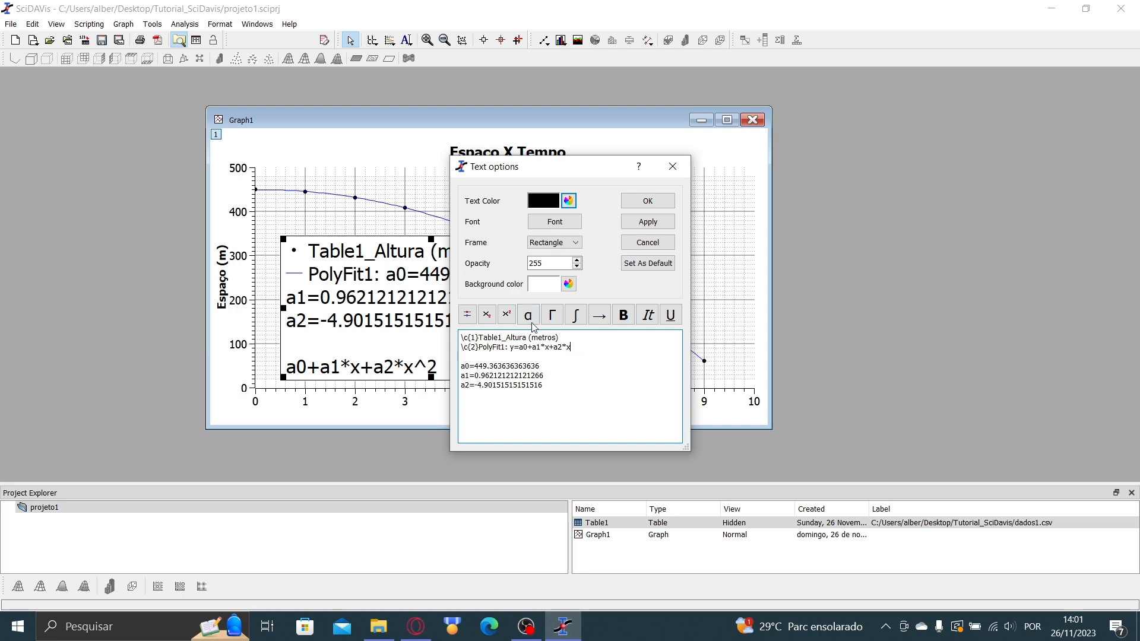
left_click(506, 315)
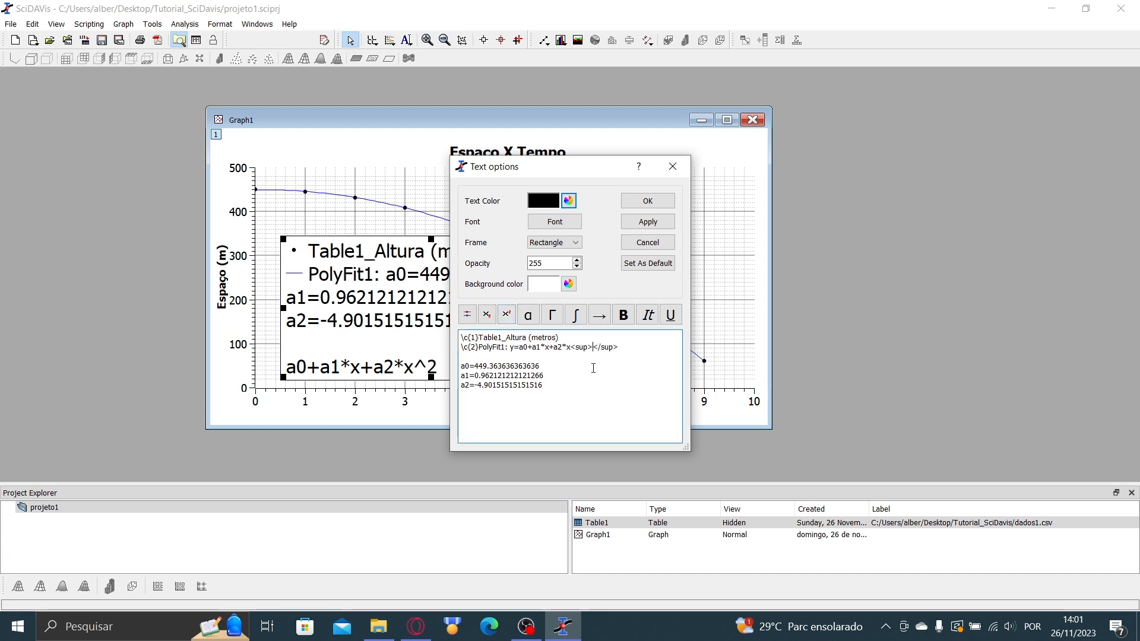
left_click(651, 223)
left_click(659, 204)
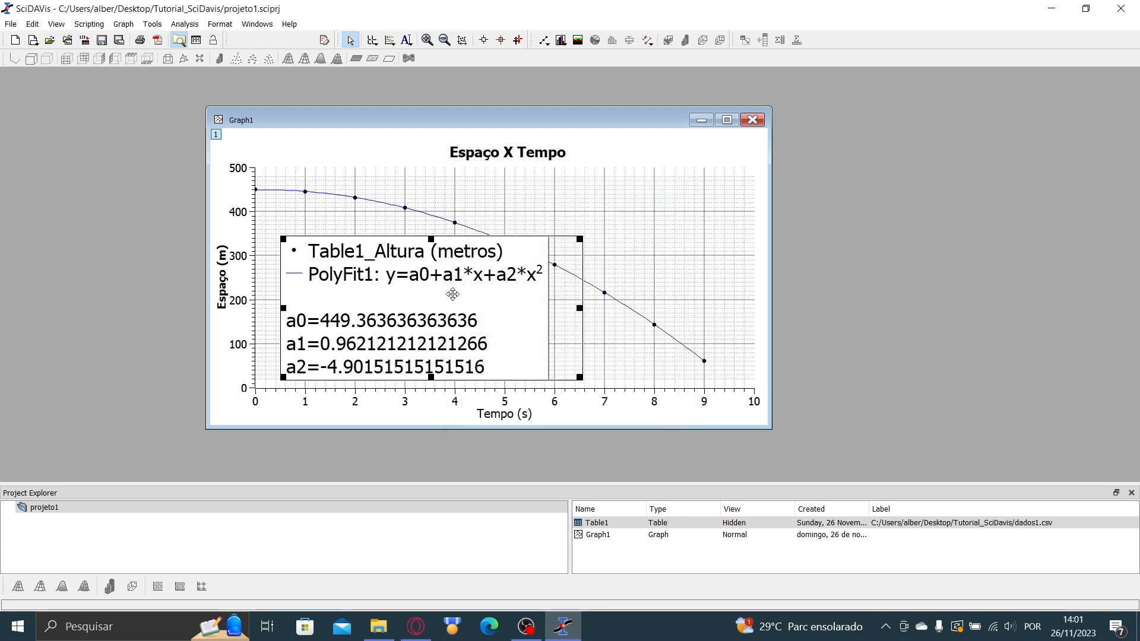
left_click_drag(453, 297, 484, 301)
- Remove the "Table1_Altura (metros)" line from the legend text and apply the change
double_click(440, 301)
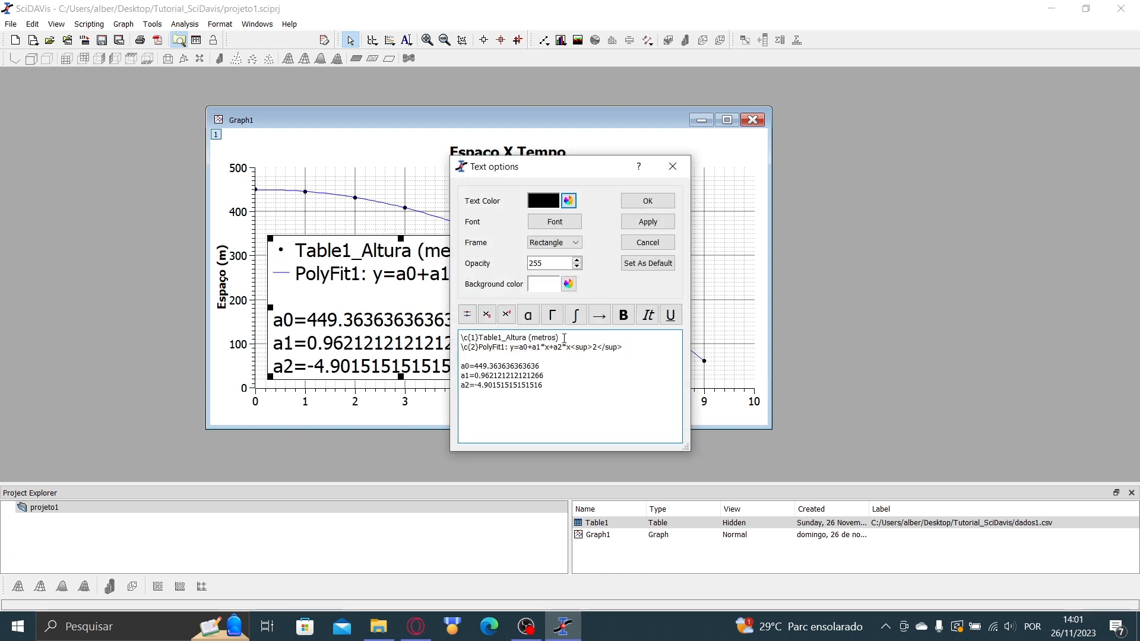
left_click_drag(559, 338, 463, 337)
key("Delete")
key("BackSpace")
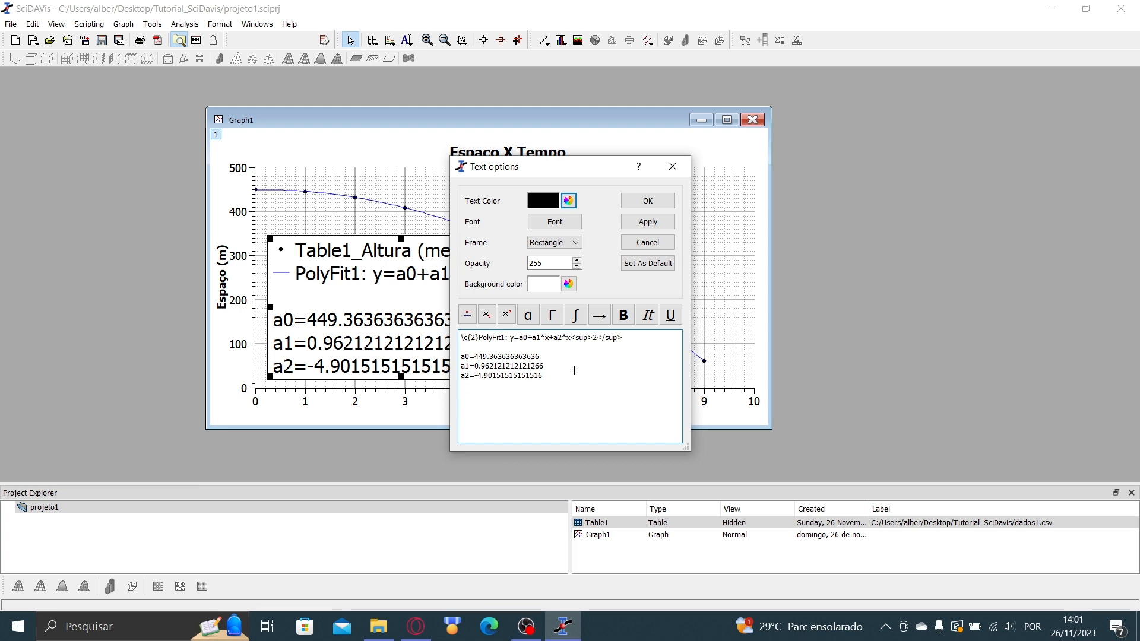
left_click(648, 222)
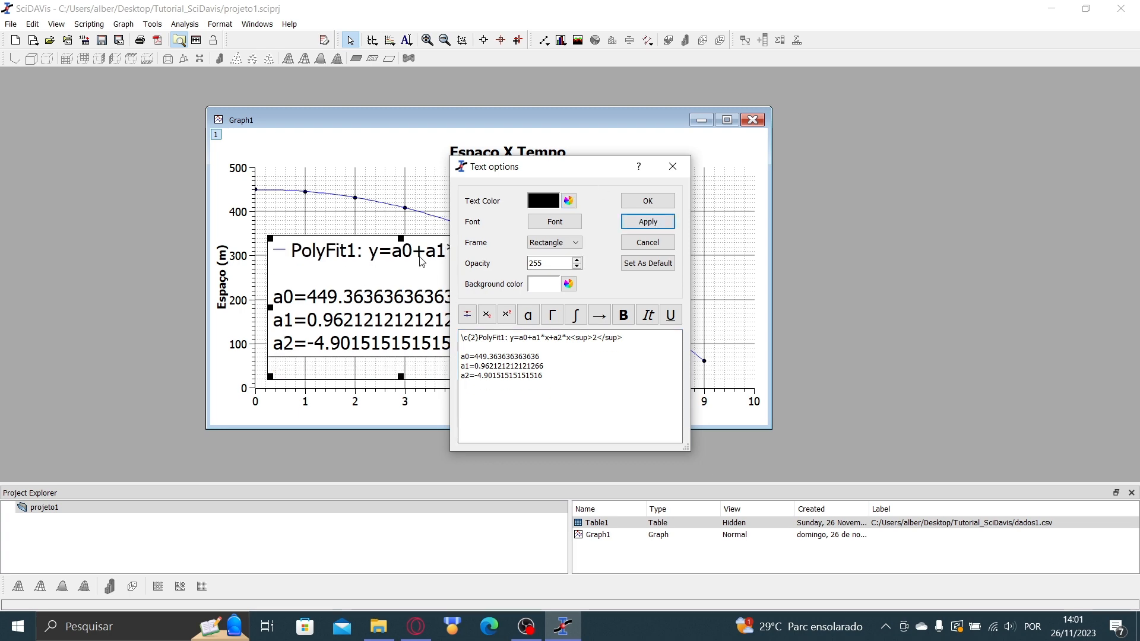
left_click(662, 201)
- Shrink the legend and place it in the empty area below the curve, near the vertical axis
left_click_drag(507, 303, 509, 315)
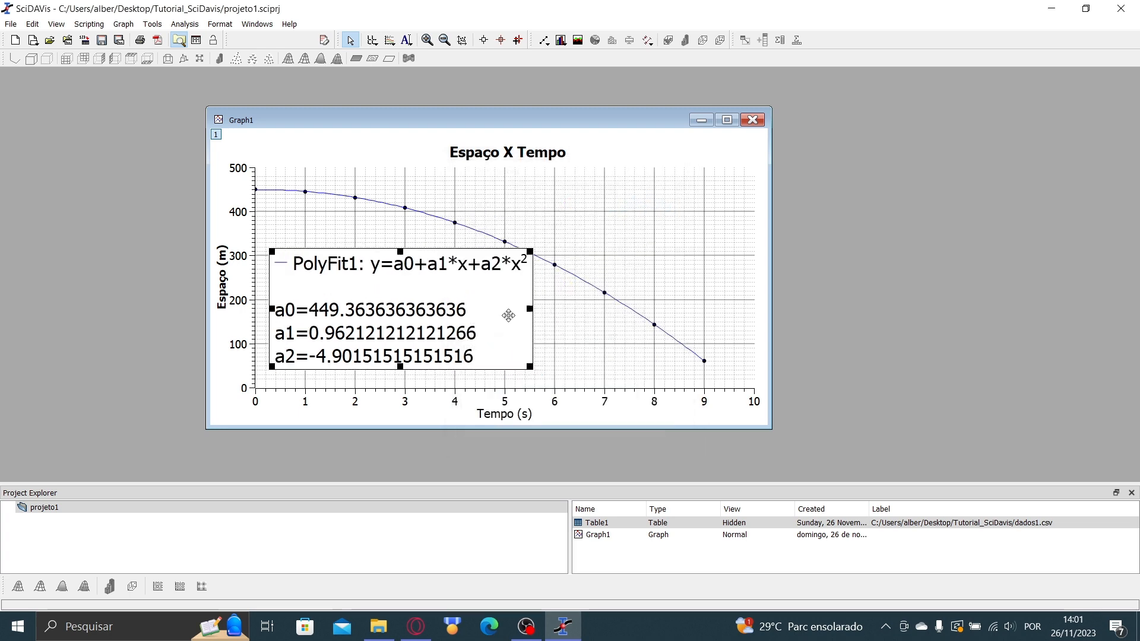
left_click_drag(529, 366, 510, 349)
left_click(486, 302)
left_click(467, 307)
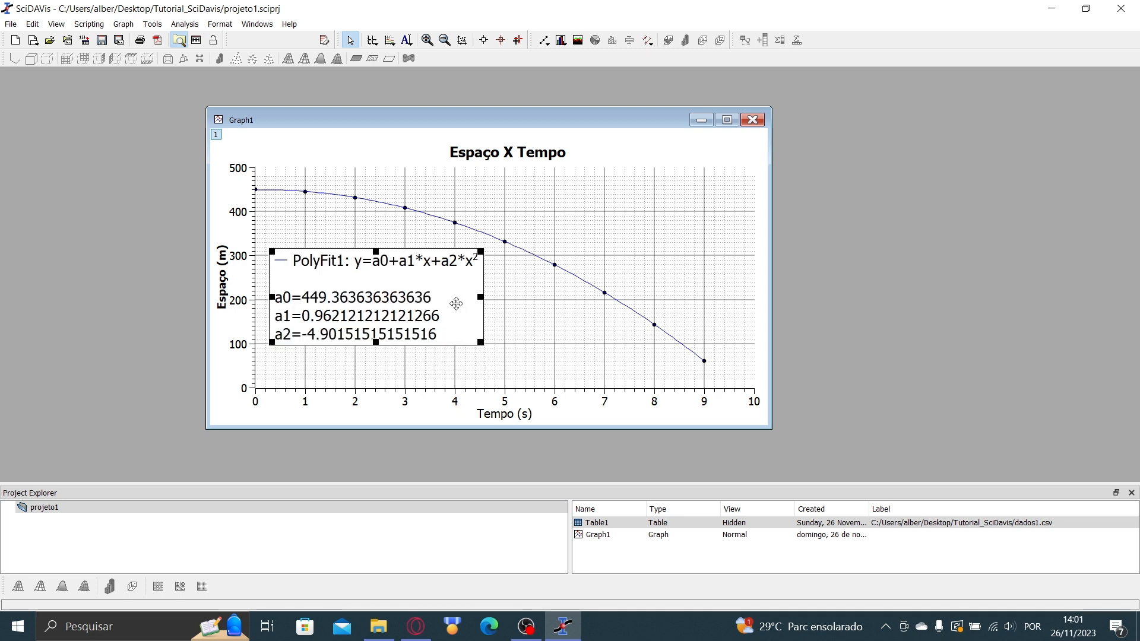
left_click_drag(446, 293, 456, 306)
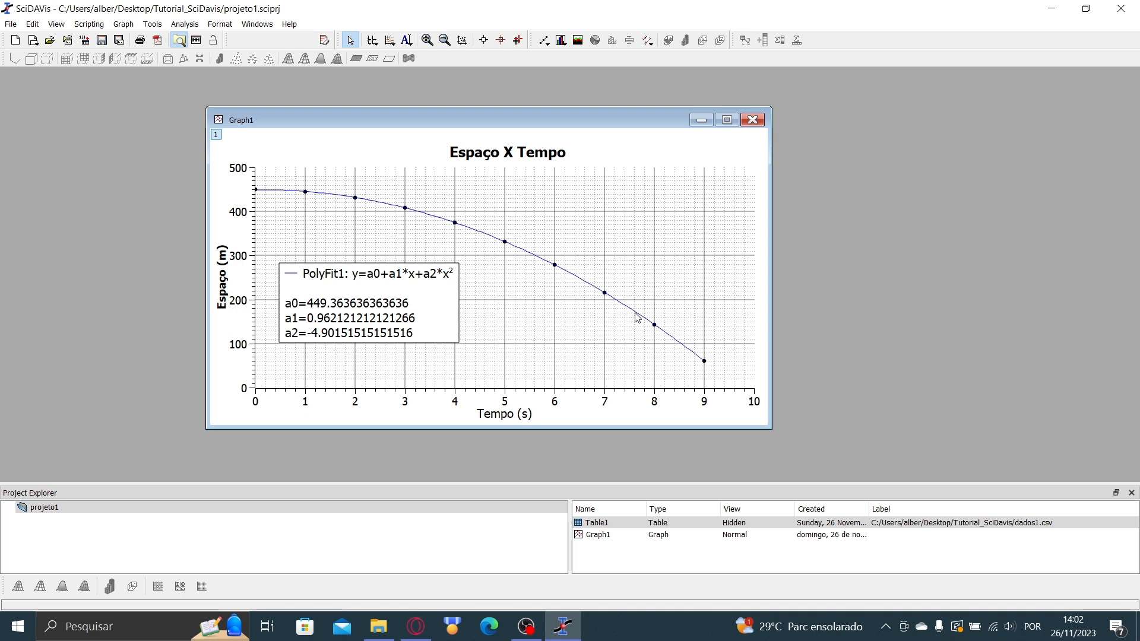
double_click(578, 281)
left_click_drag(505, 205, 475, 196)
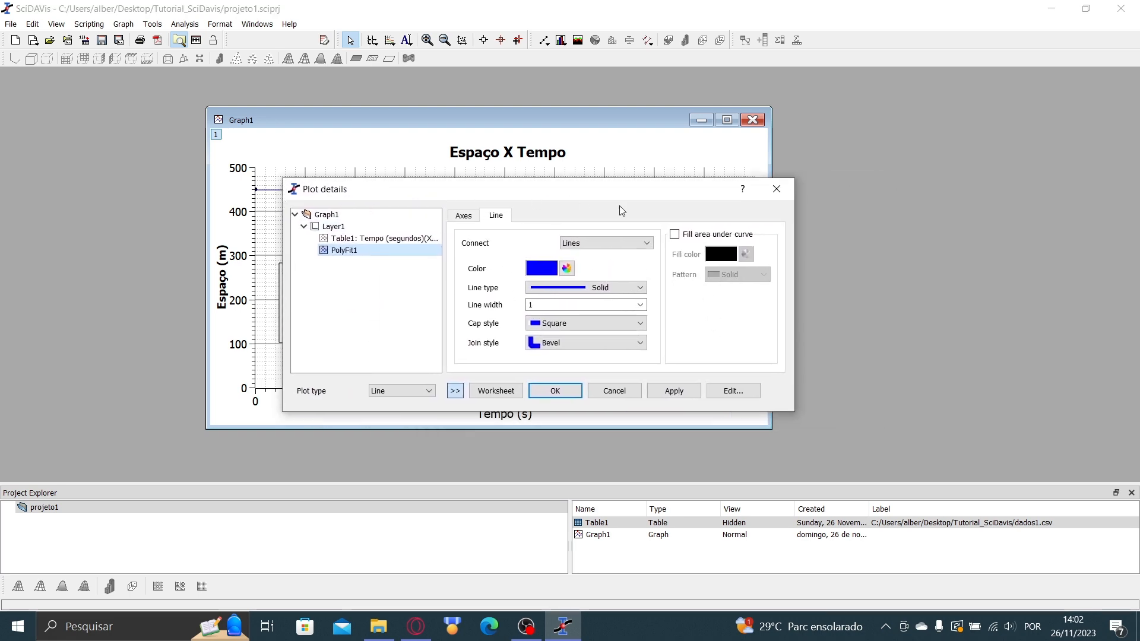
left_click(776, 190)
right_click(577, 278)
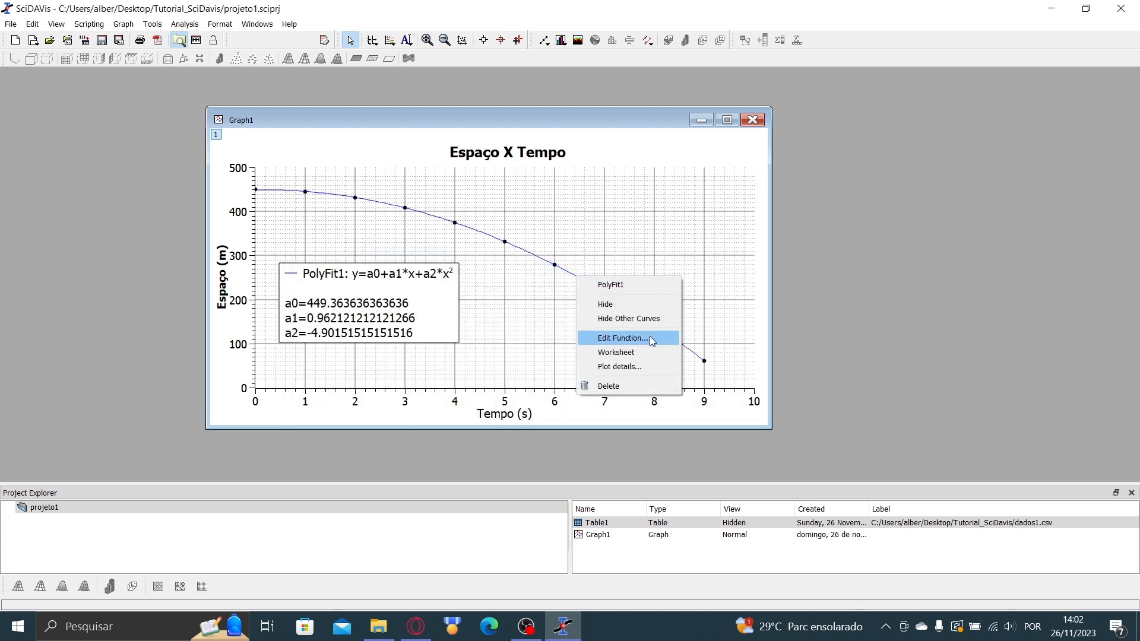
left_click(622, 338)
left_click(614, 418)
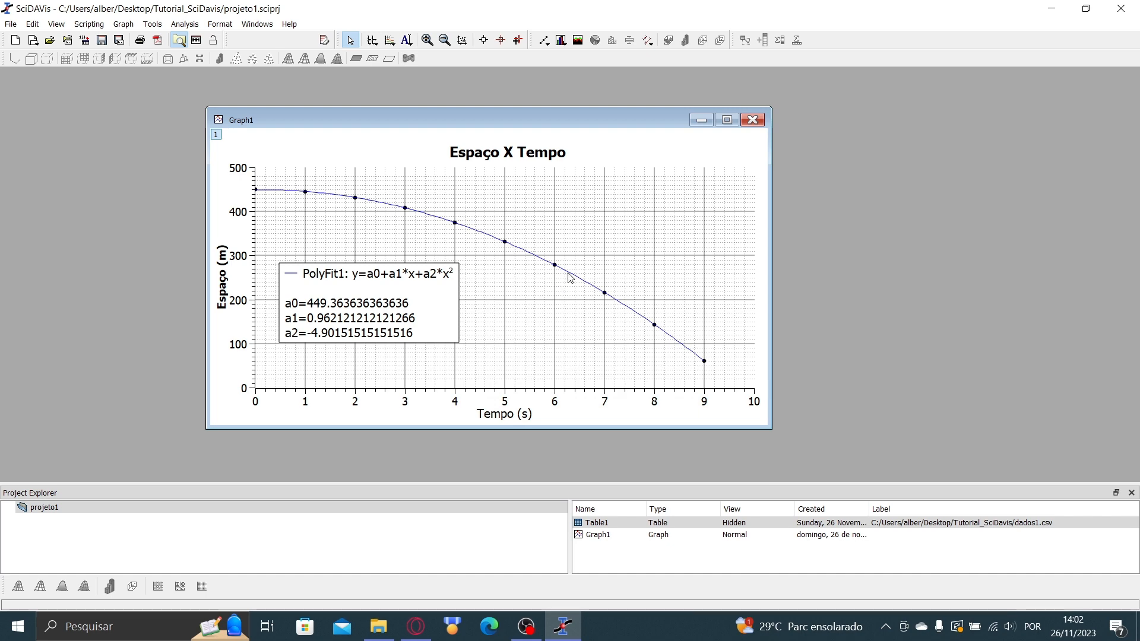
- Set the PolyFit1 curve's line width to 2 in its plot details and apply it
right_click(569, 277)
left_click(588, 364)
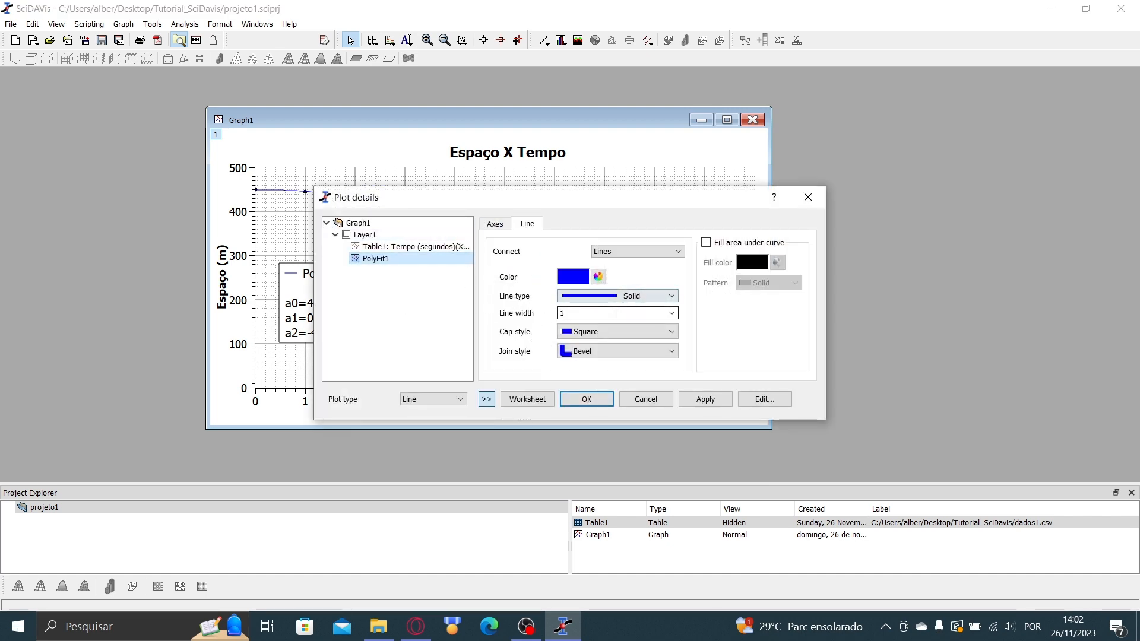
left_click(615, 311)
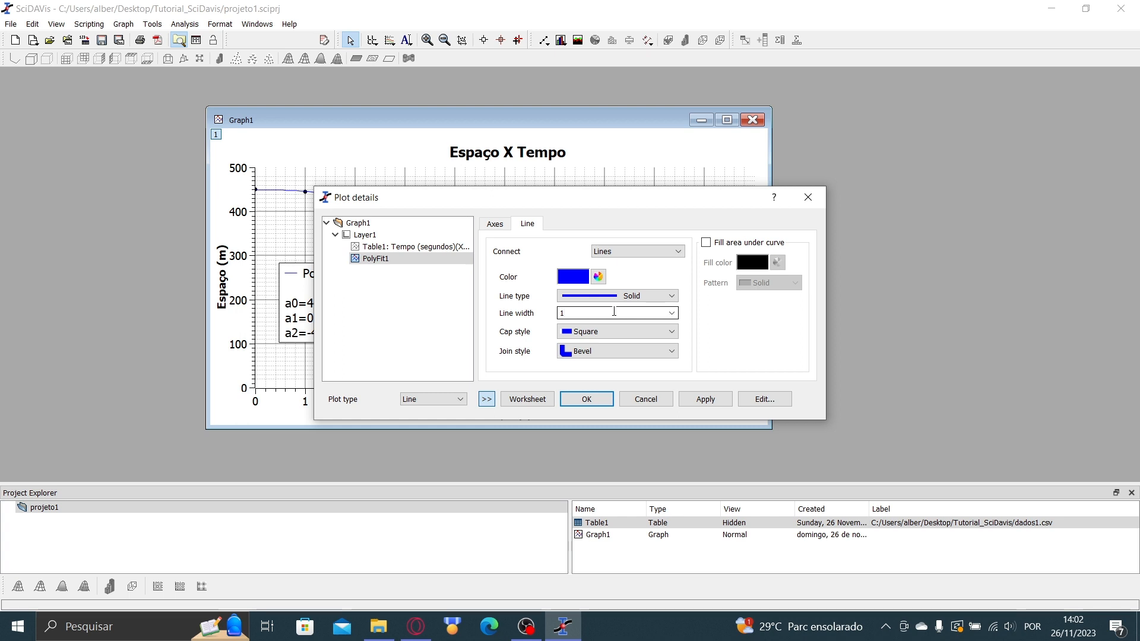
type("2")
left_click(705, 399)
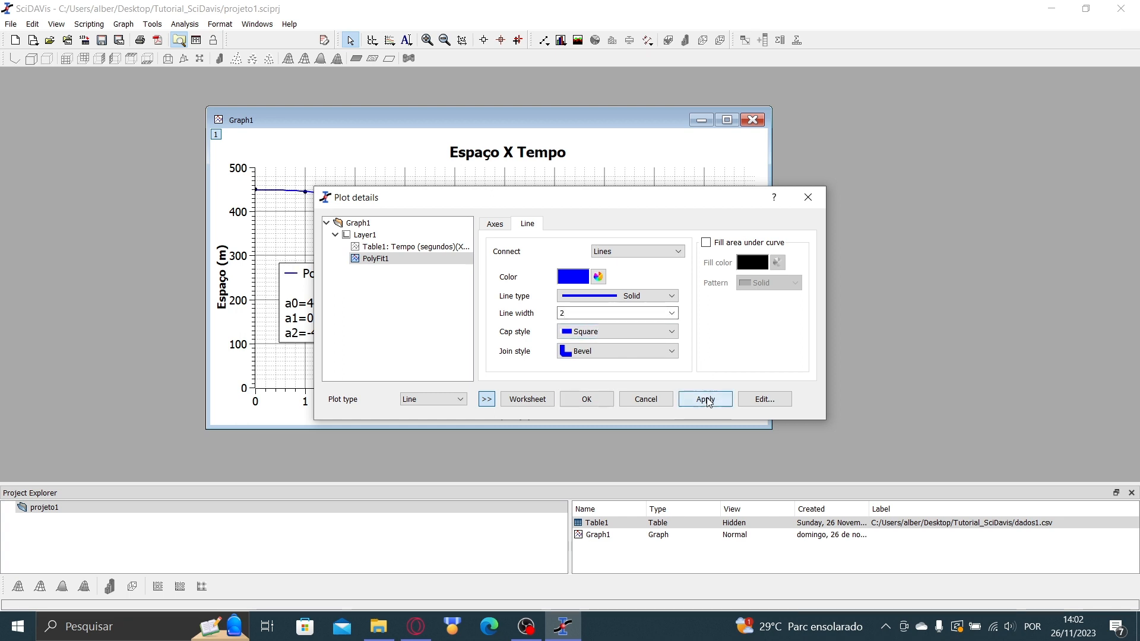
left_click(641, 296)
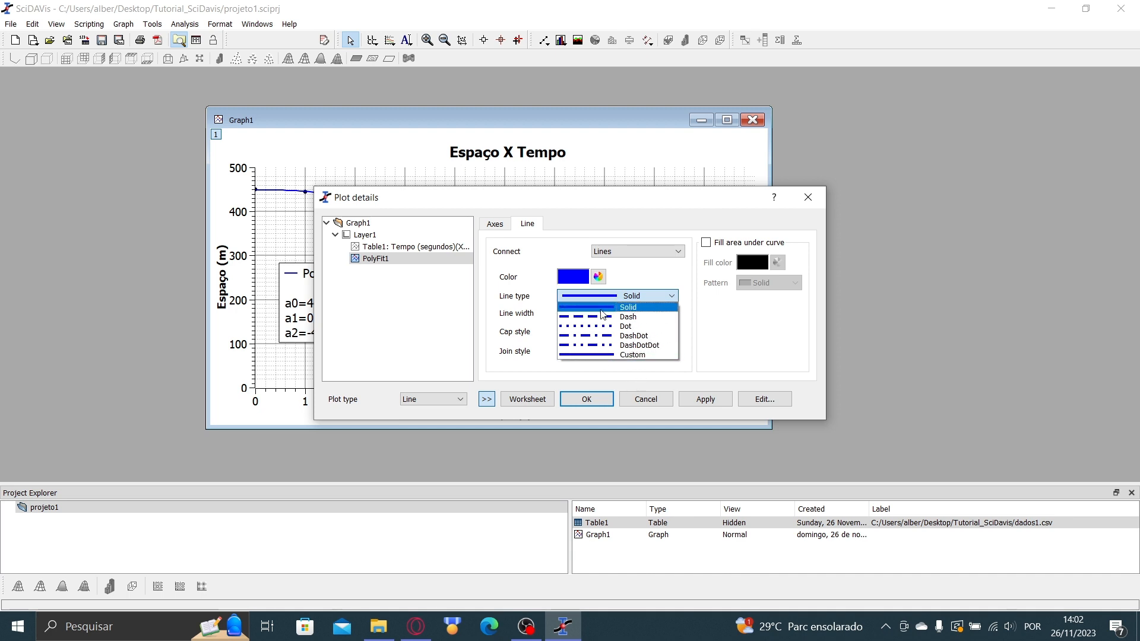
- Set both the fill color and edge color of the Table1 data symbols to blue (#0000ff) and apply
left_click_drag(438, 202, 649, 176)
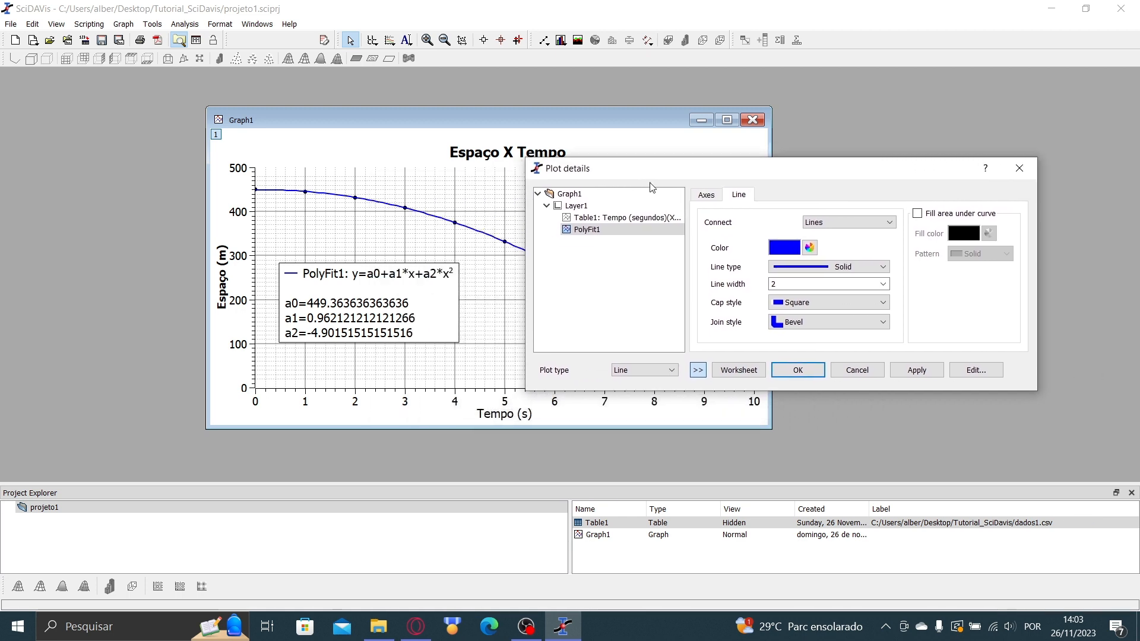
left_click(598, 220)
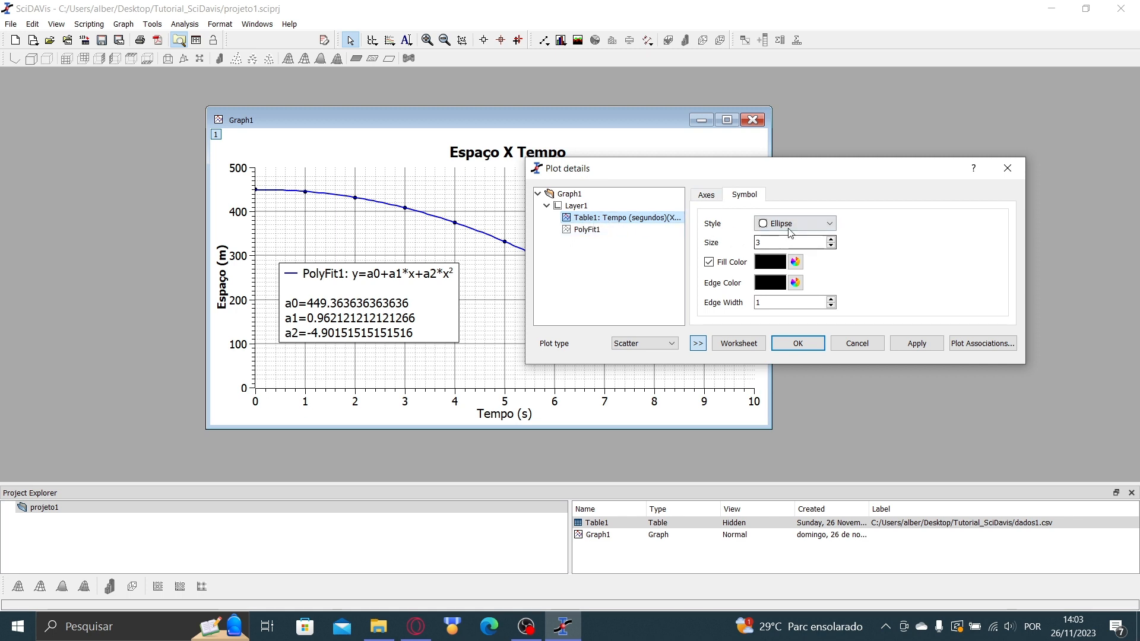
left_click_drag(732, 175, 785, 173)
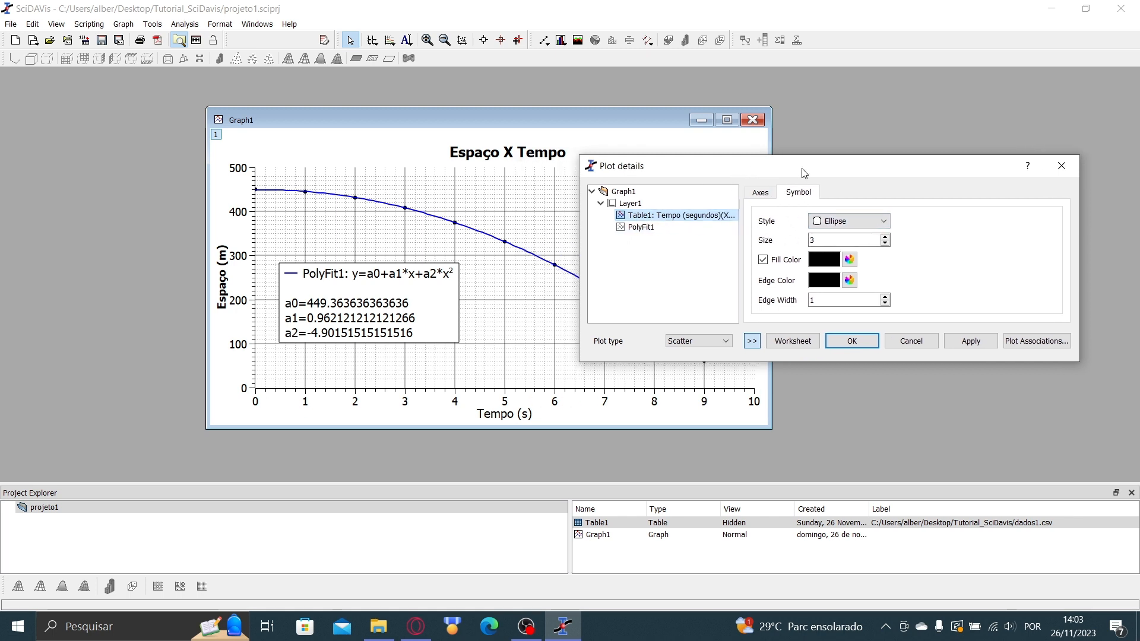
left_click(850, 260)
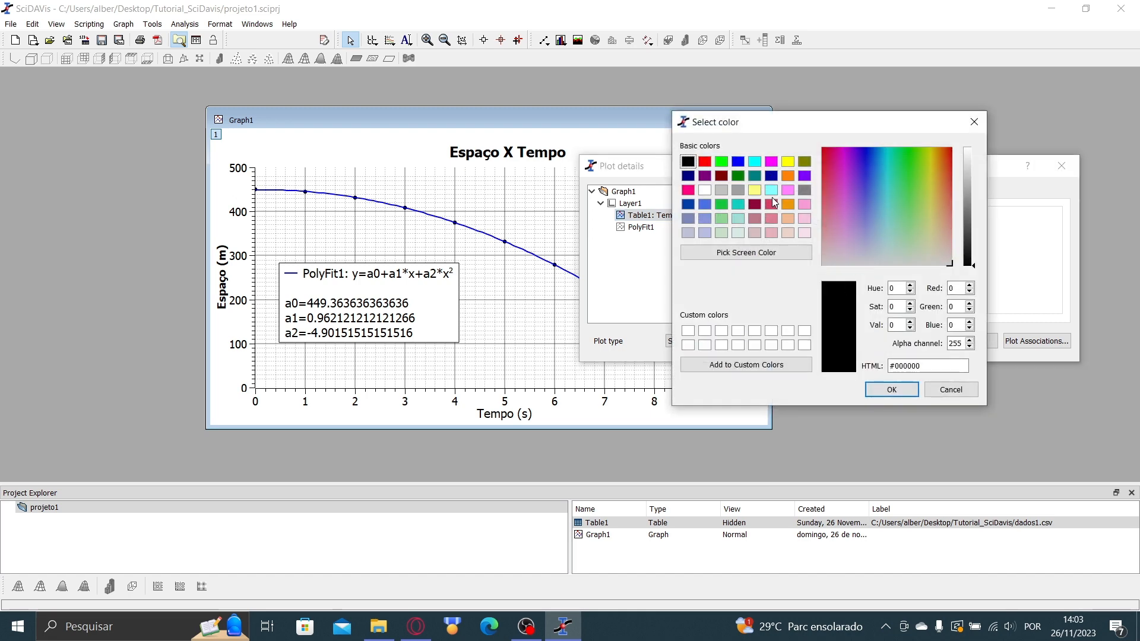
left_click(738, 161)
left_click(899, 391)
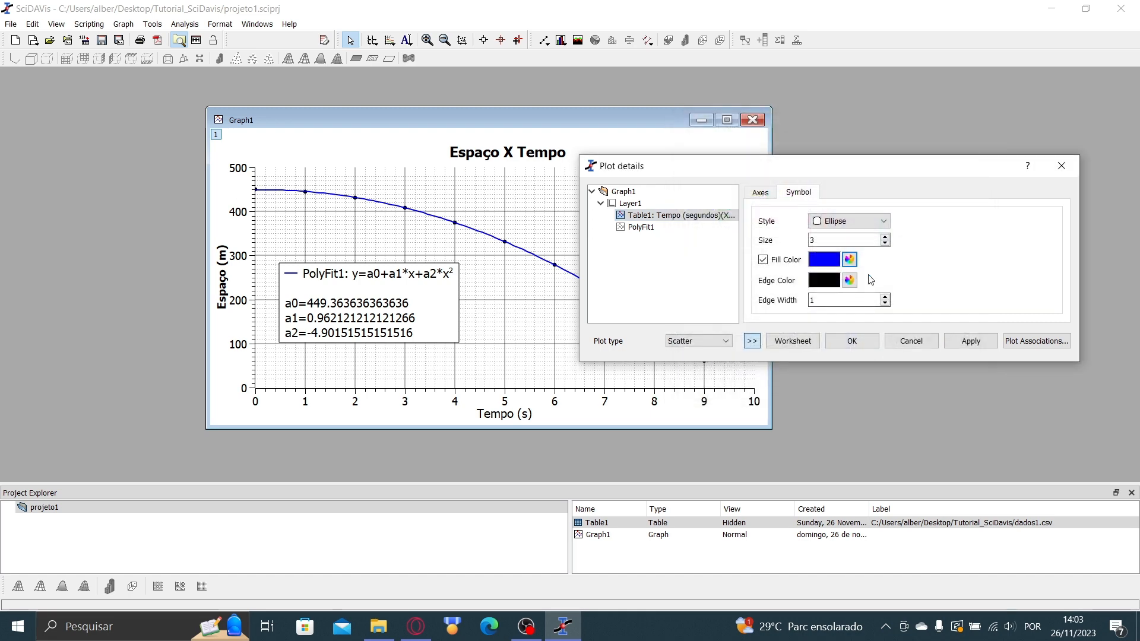
left_click(850, 280)
left_click(739, 165)
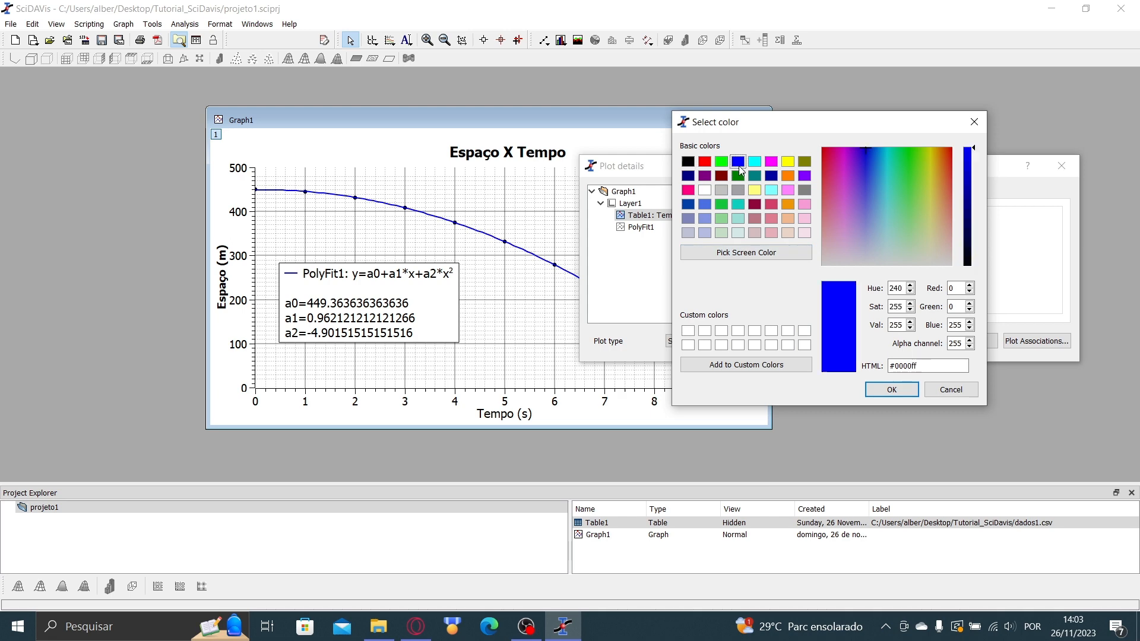
left_click(892, 391)
left_click(950, 345)
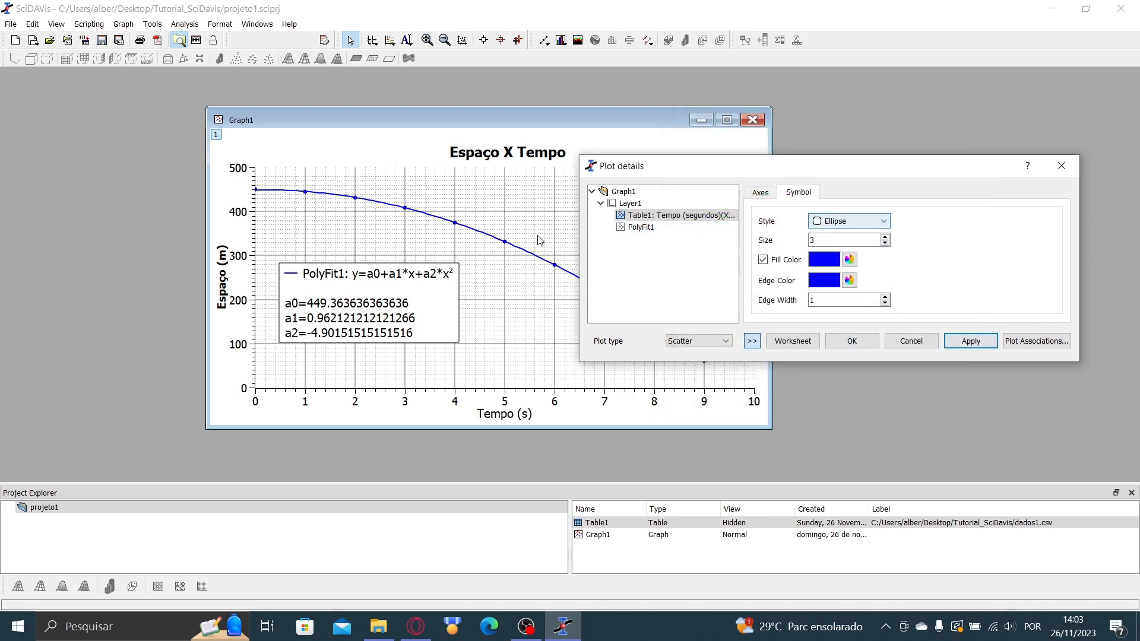
- Change the Table1 data symbols to the Diamond style with size 6 and apply
left_click(853, 224)
scroll(853, 263, "down", 2)
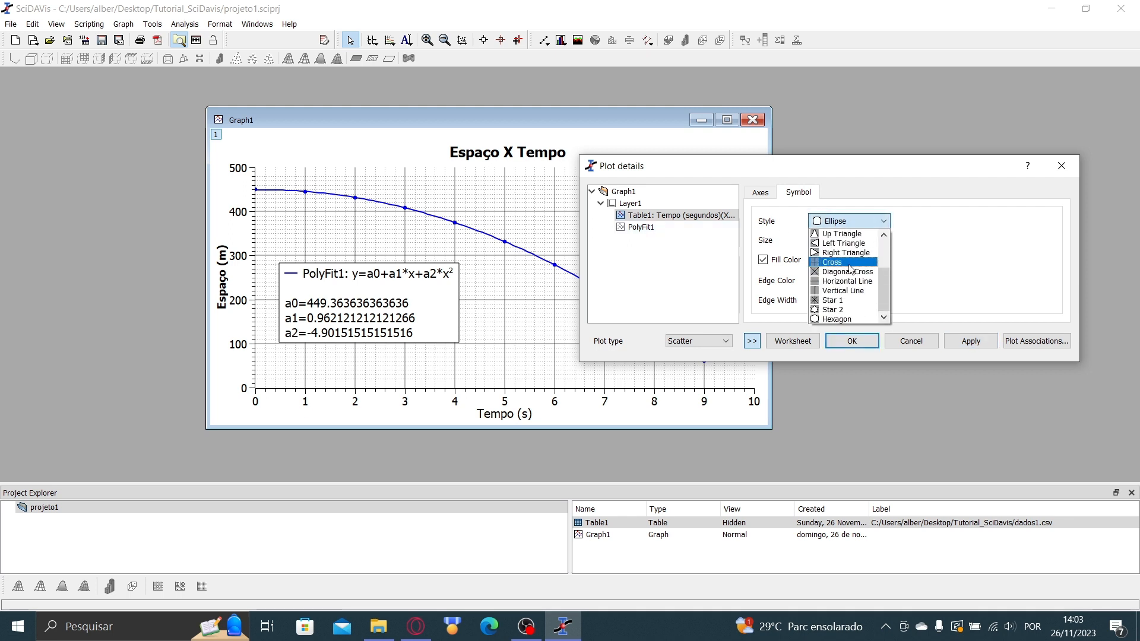
scroll(849, 276, "up", 2)
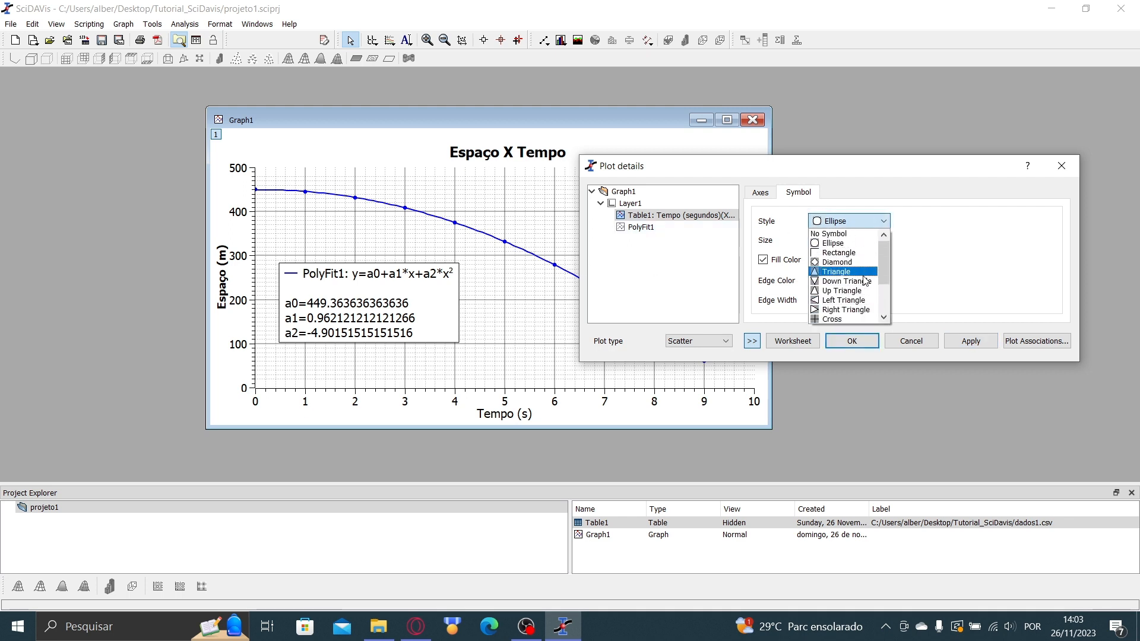
left_click(853, 264)
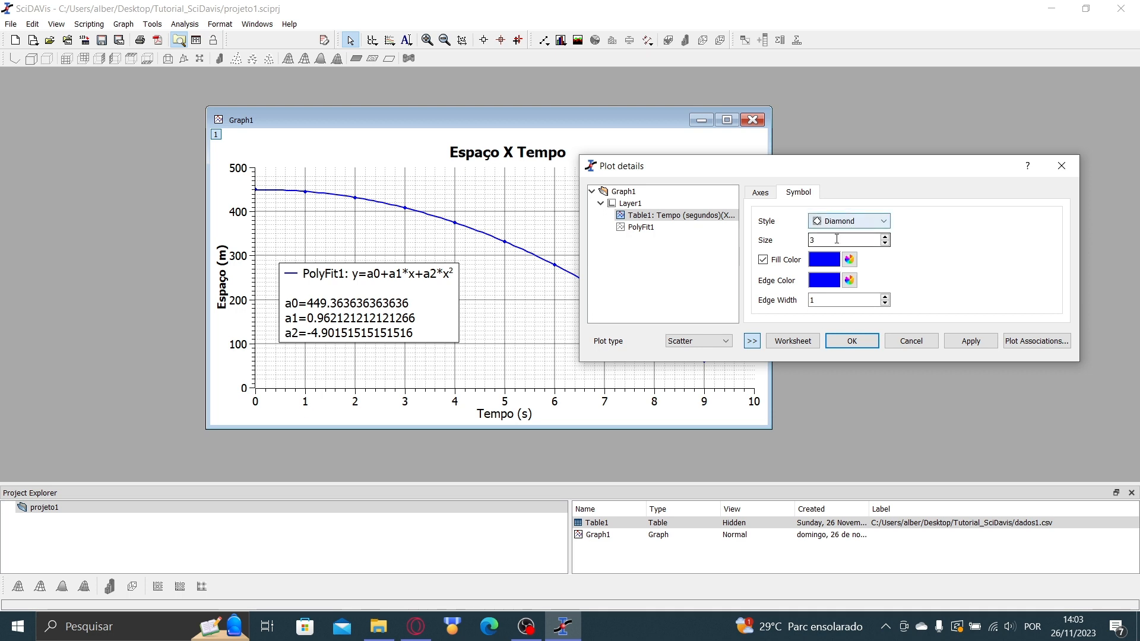
key("Tab")
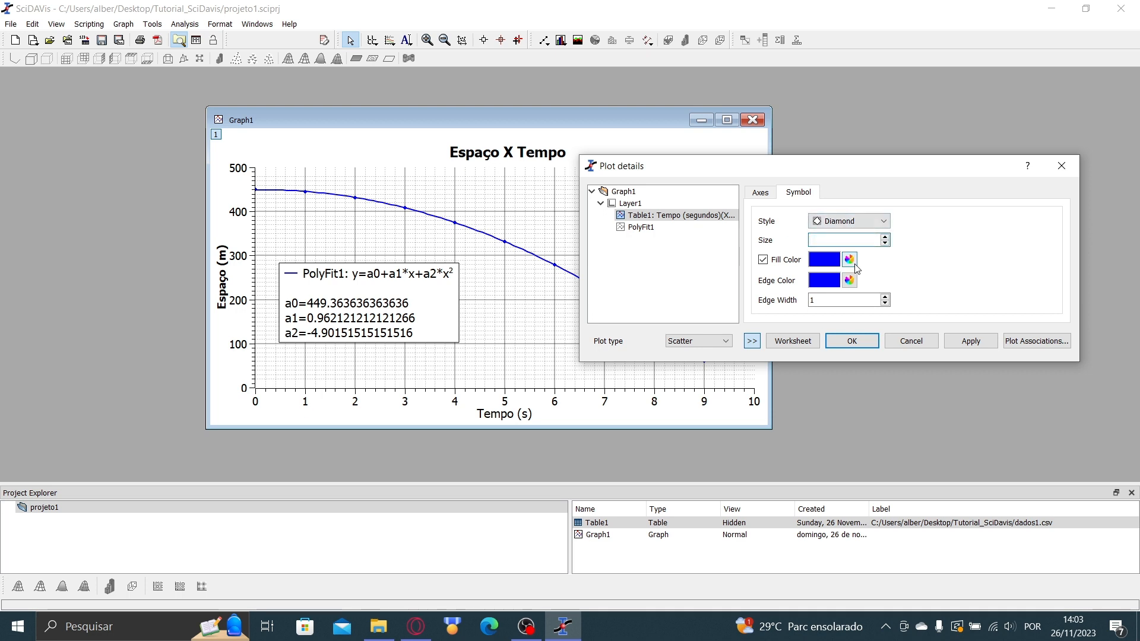
type("6")
left_click(971, 341)
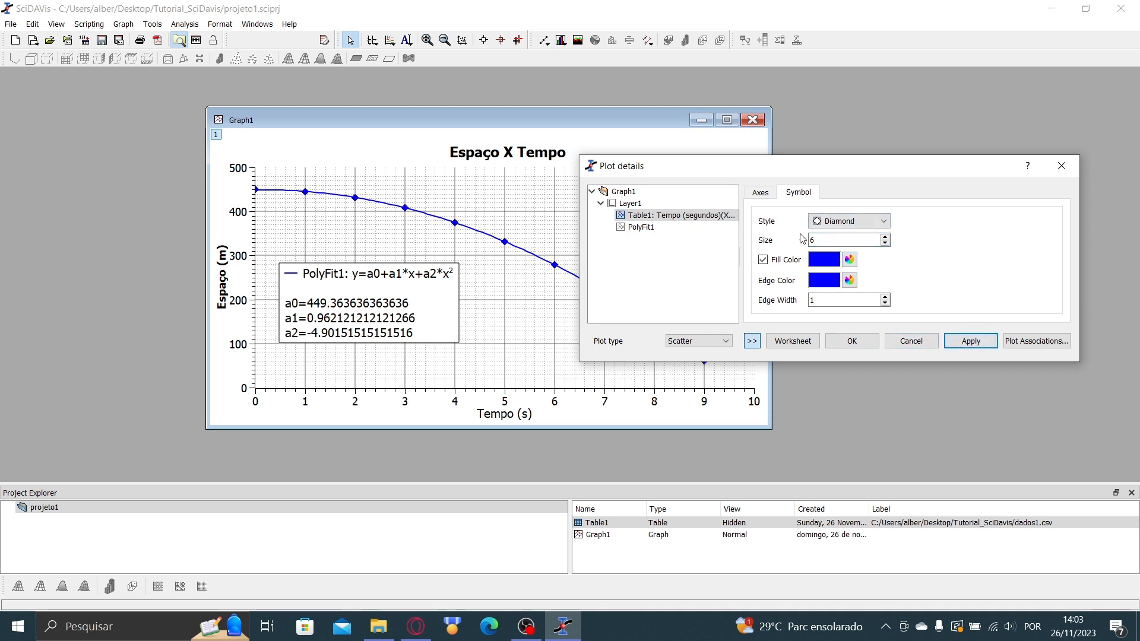
- Try the Up Triangle, Rectangle, Hexagon and Cross styles on the Table1 data symbols, finishing with Diamond again
left_click(855, 221)
left_click(855, 299)
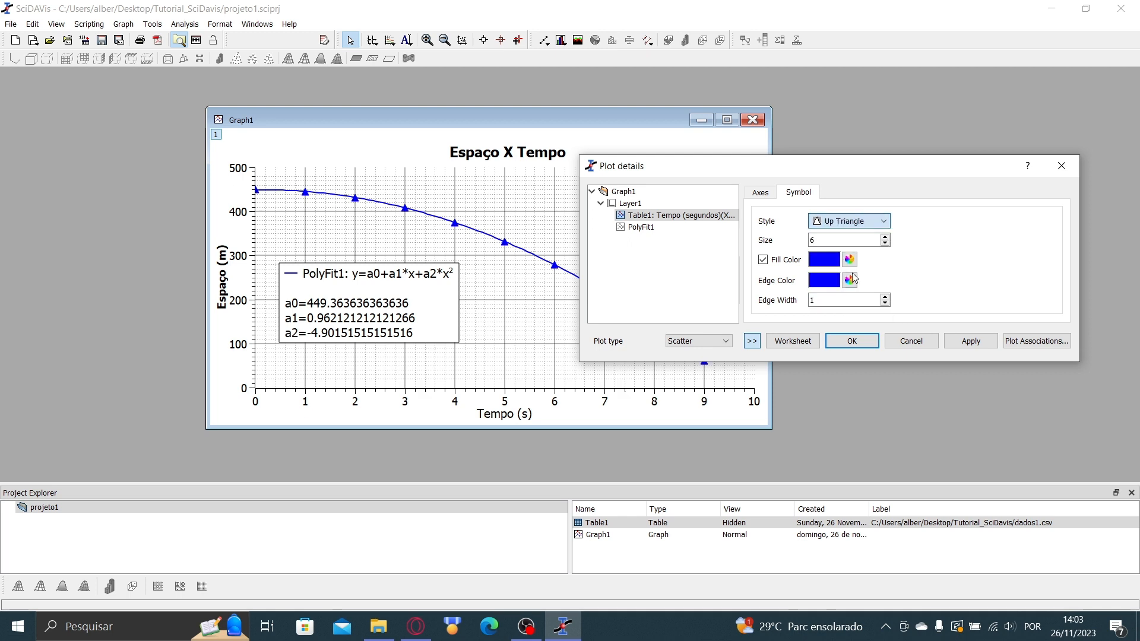
left_click(847, 221)
left_click(844, 255)
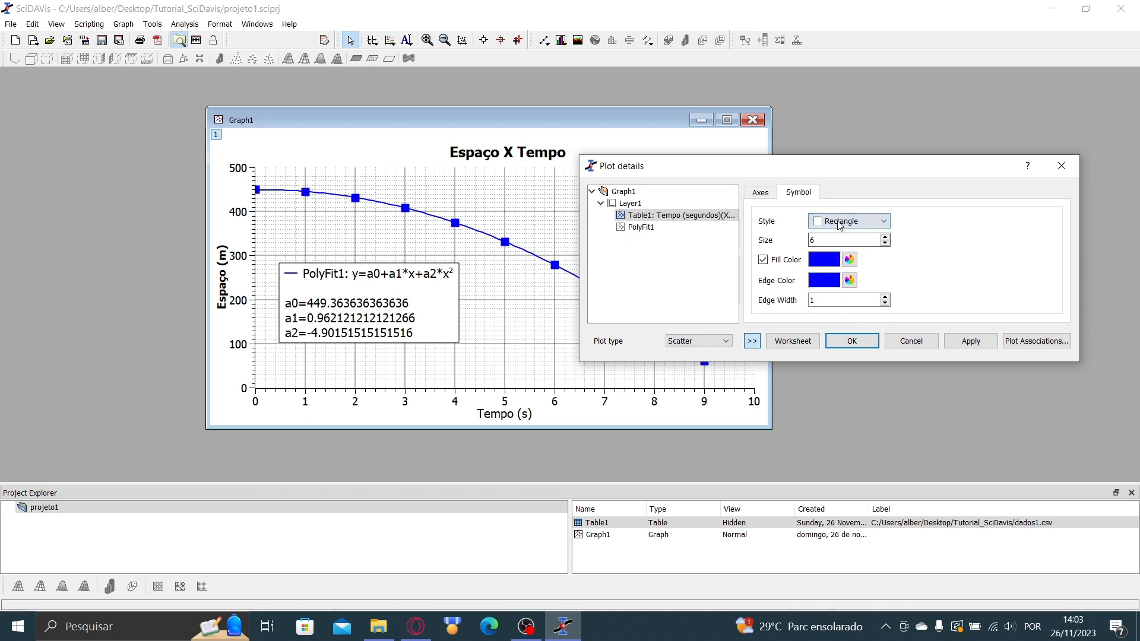
left_click(840, 225)
scroll(844, 285, "down", 1)
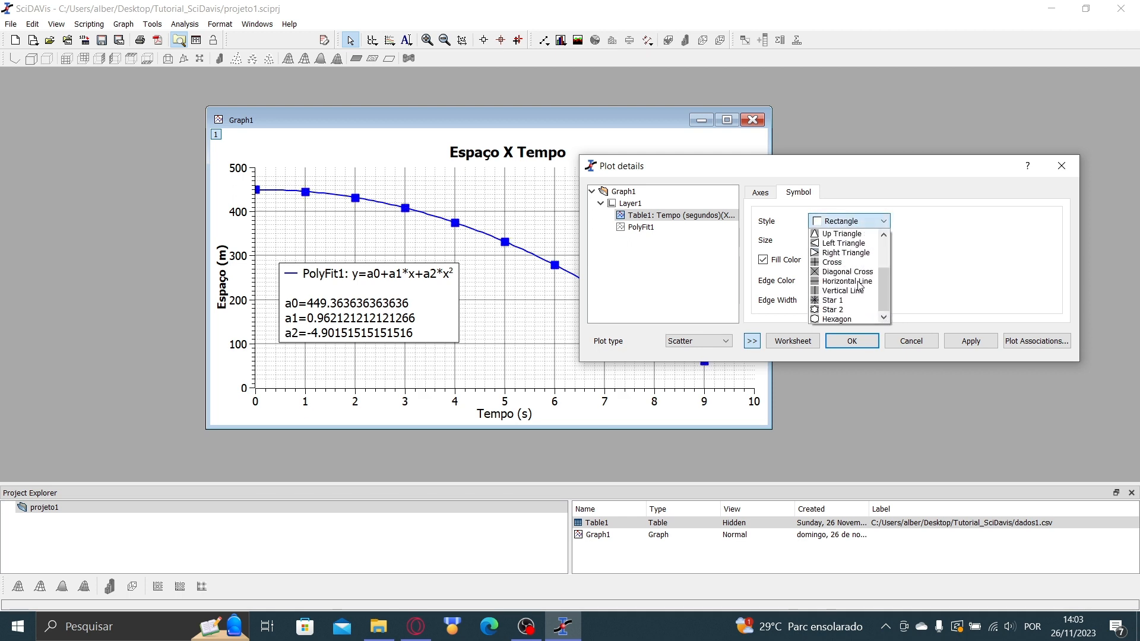
left_click(845, 319)
left_click(849, 221)
scroll(847, 297, "up", 3)
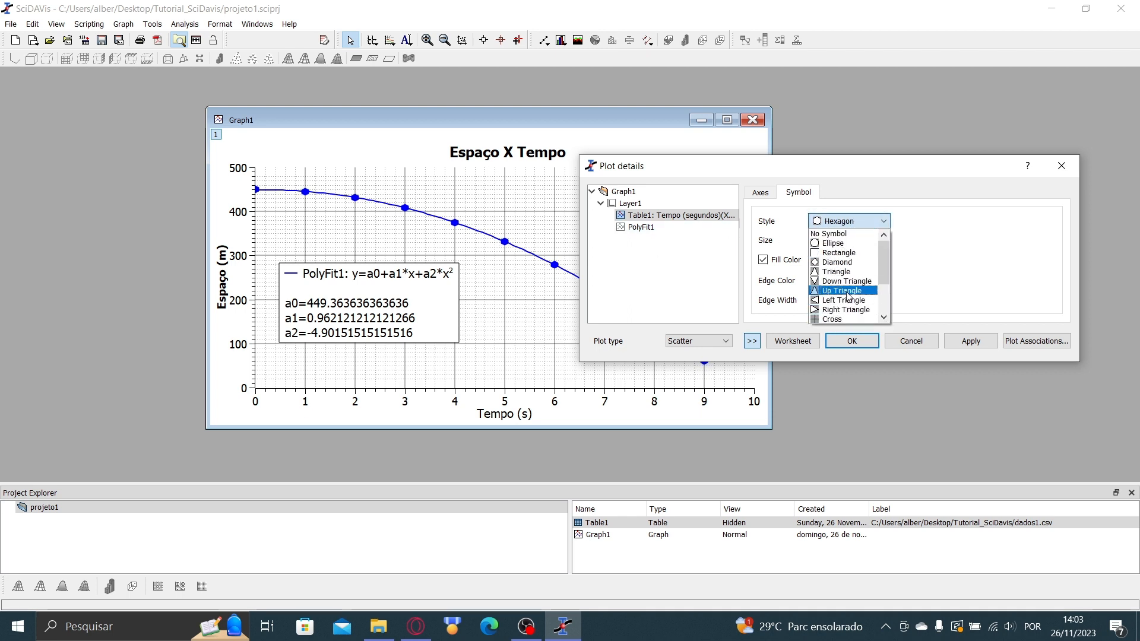
scroll(848, 295, "down", 1)
left_click(852, 297)
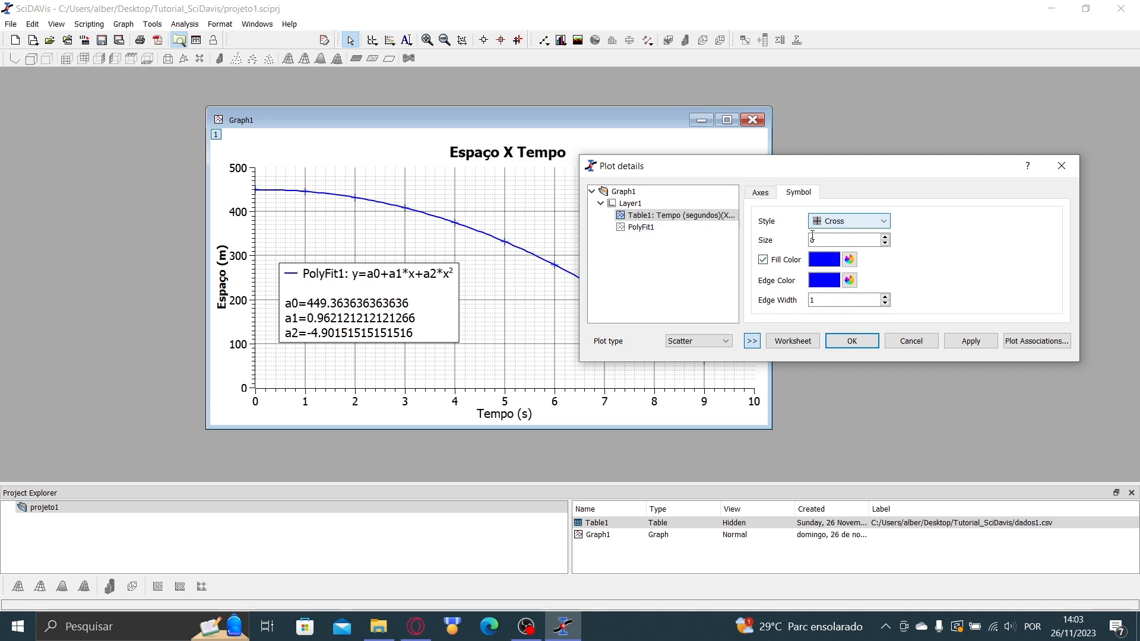
left_click(835, 222)
scroll(855, 274, "up", 2)
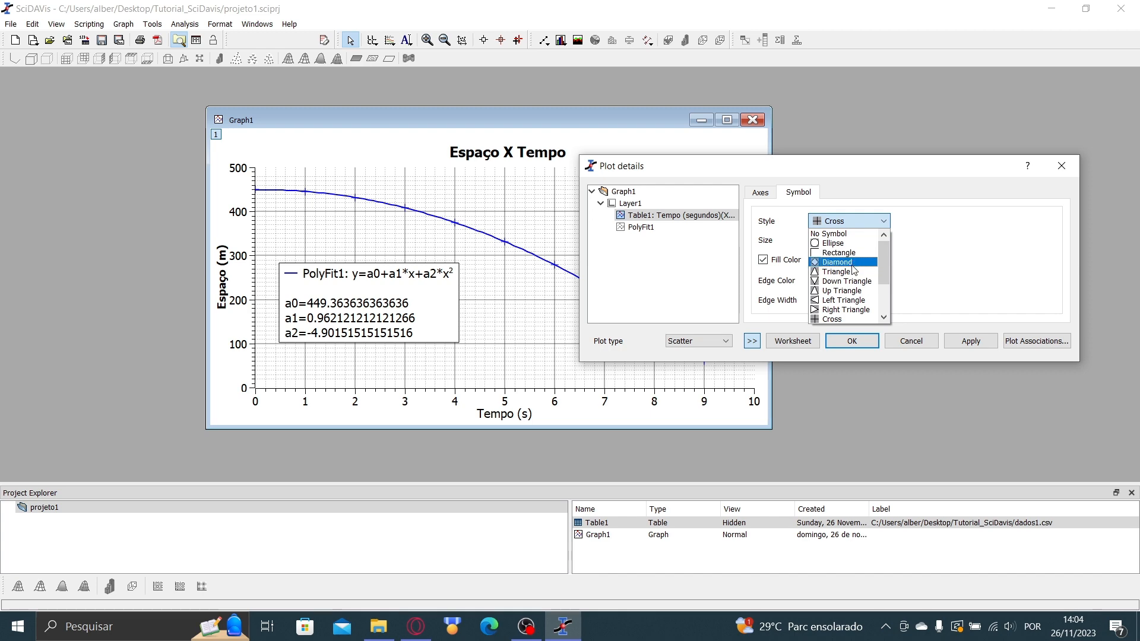
left_click(846, 264)
key("Tab")
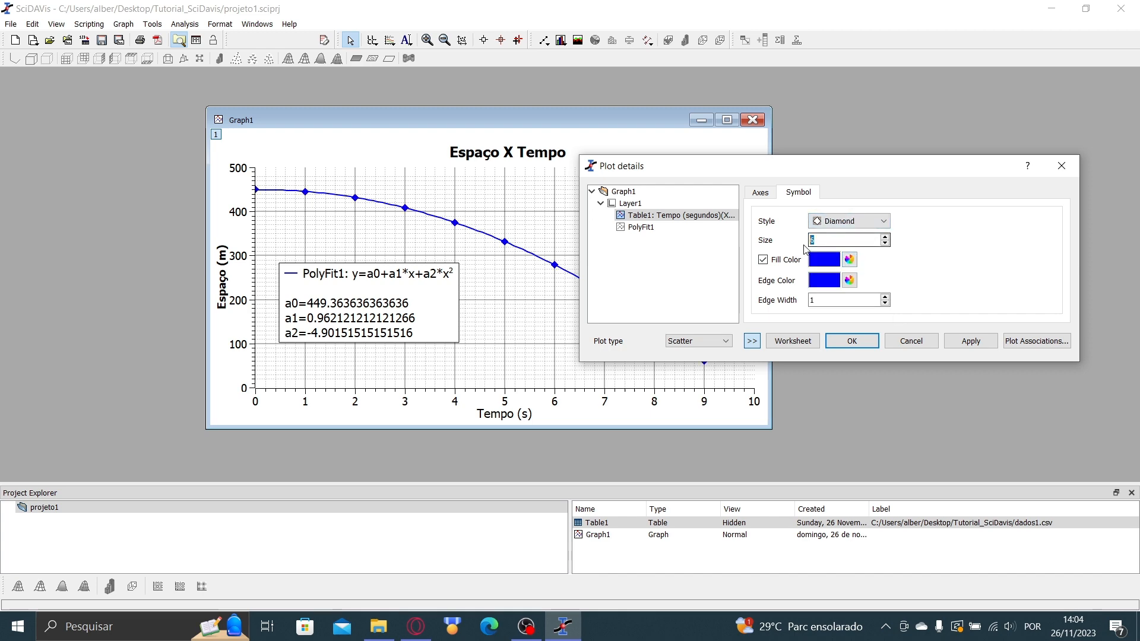
- Accept the data symbol's plot details and reposition the Graph1 window
key("Return")
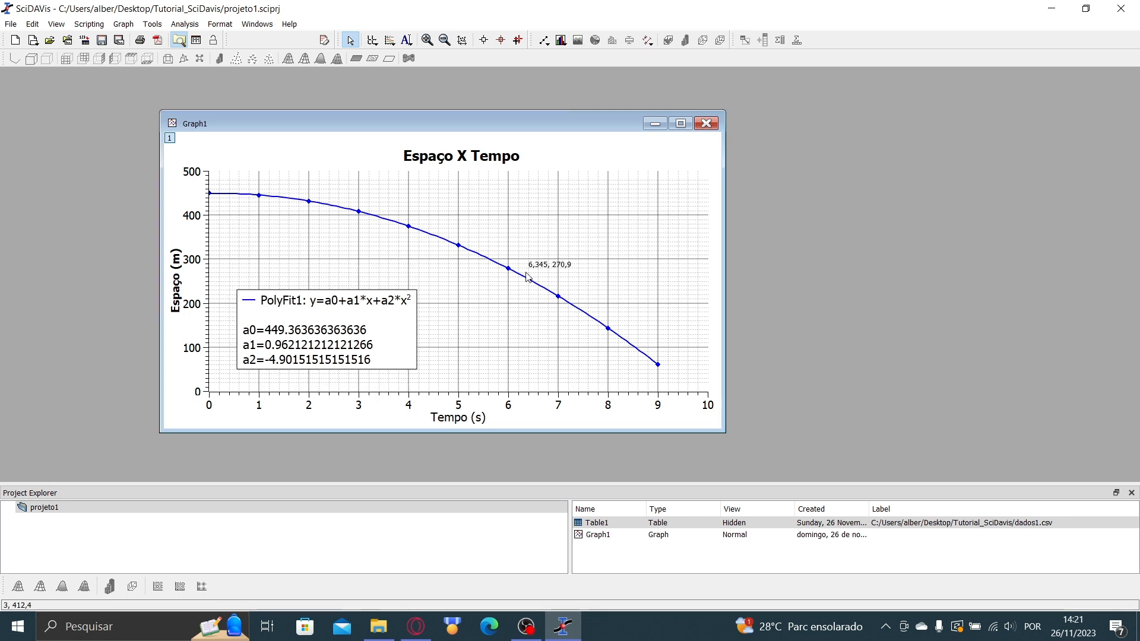
left_click_drag(505, 123, 547, 121)
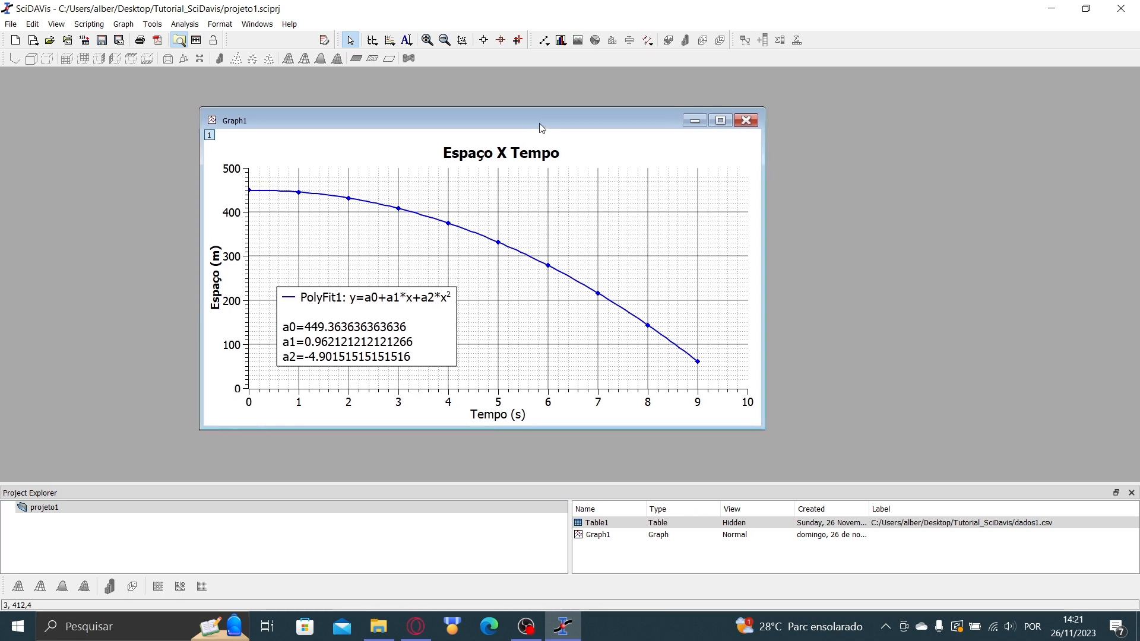
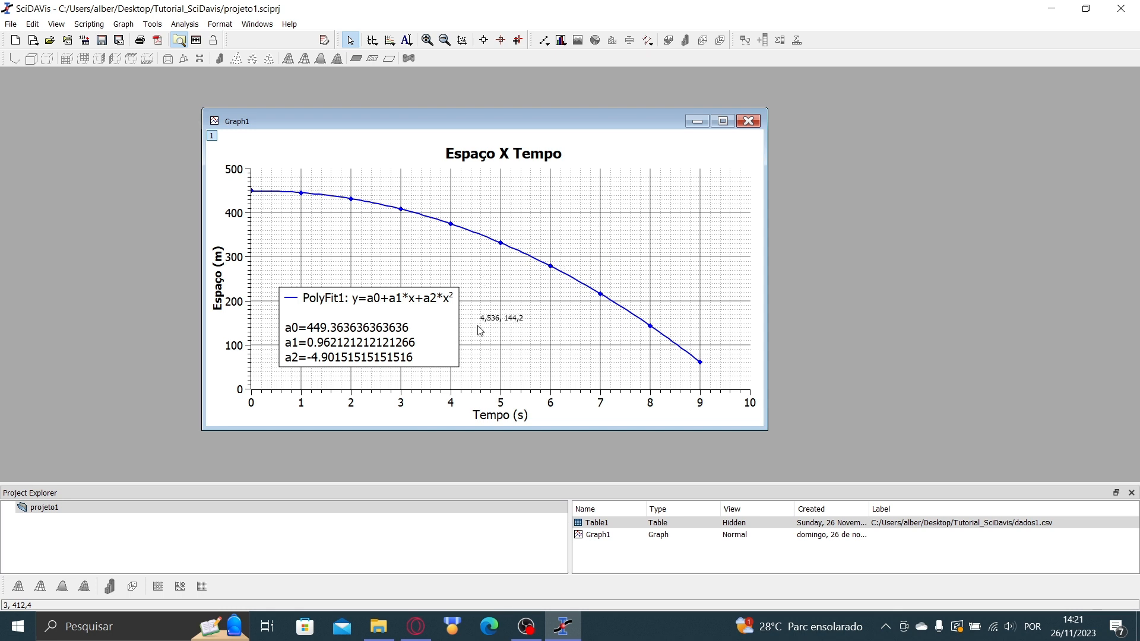
- Open Table1, enlarge its window and adjust the widths of the Tempo and Altura columns
left_click(604, 524)
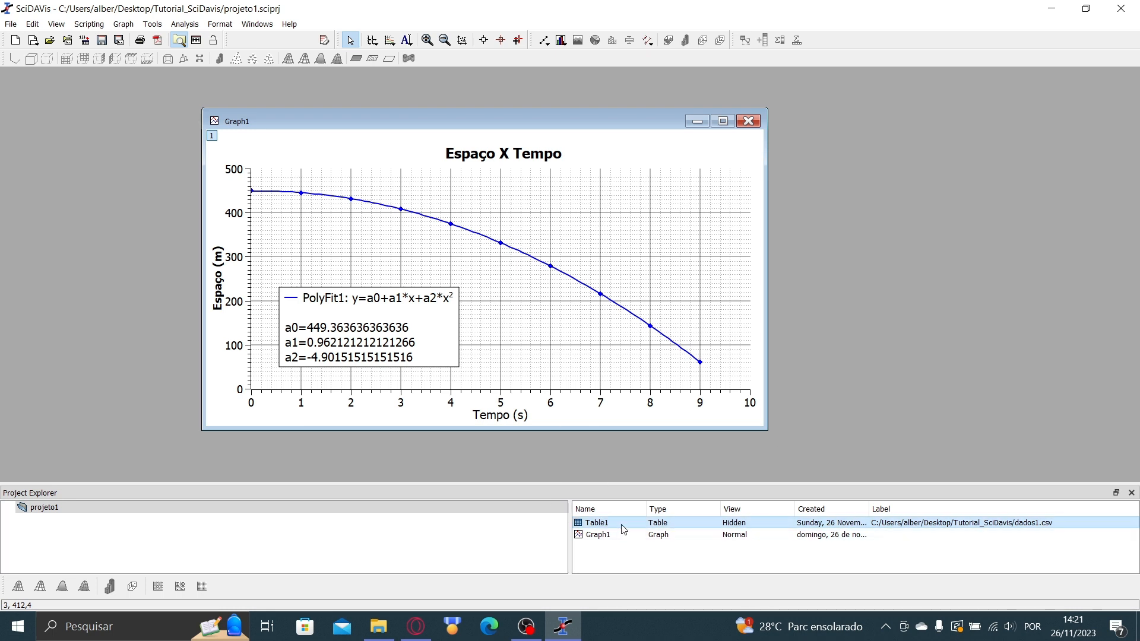
double_click(686, 522)
left_click_drag(448, 99, 604, 111)
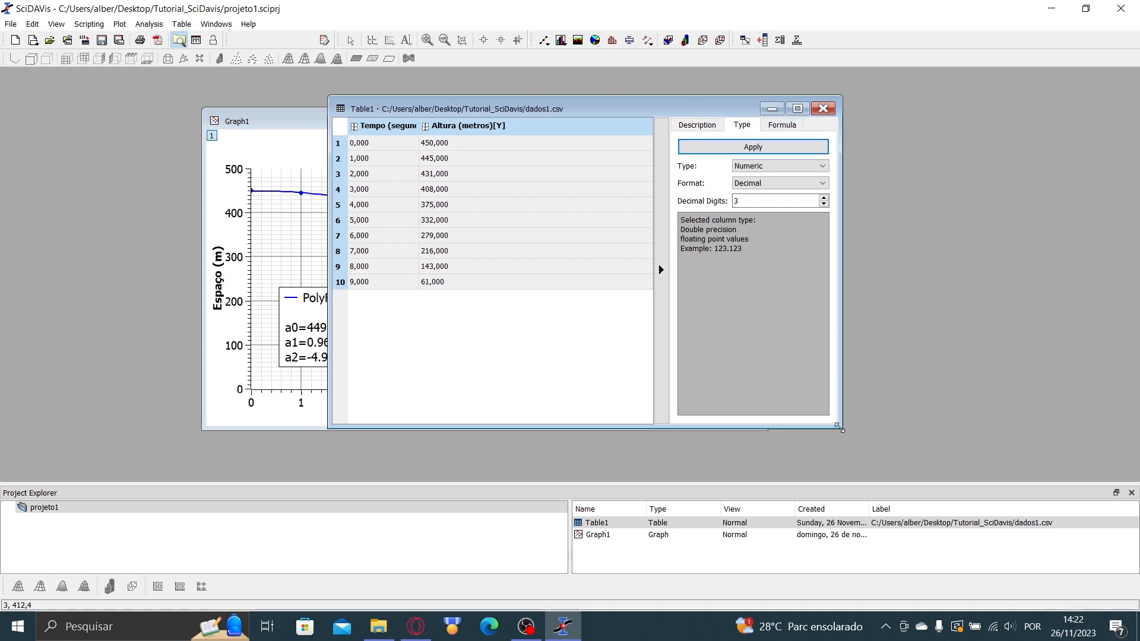
left_click_drag(840, 427, 953, 455)
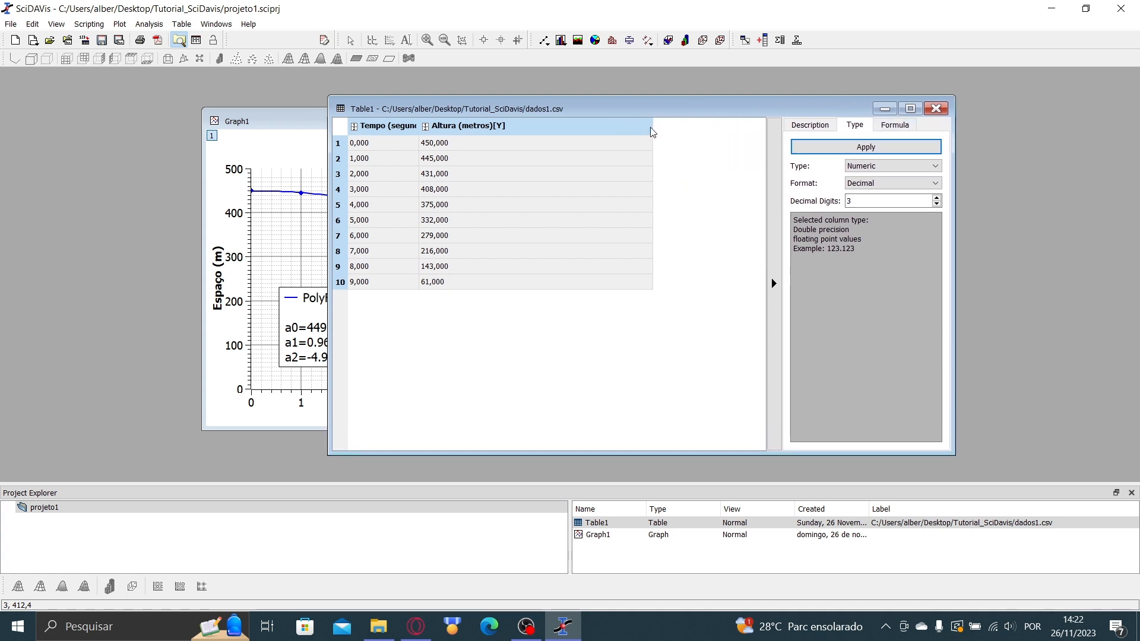
left_click_drag(652, 127, 448, 125)
- Add two new columns to Table1 after the Altura (metros) column
left_click(605, 184)
right_click(513, 190)
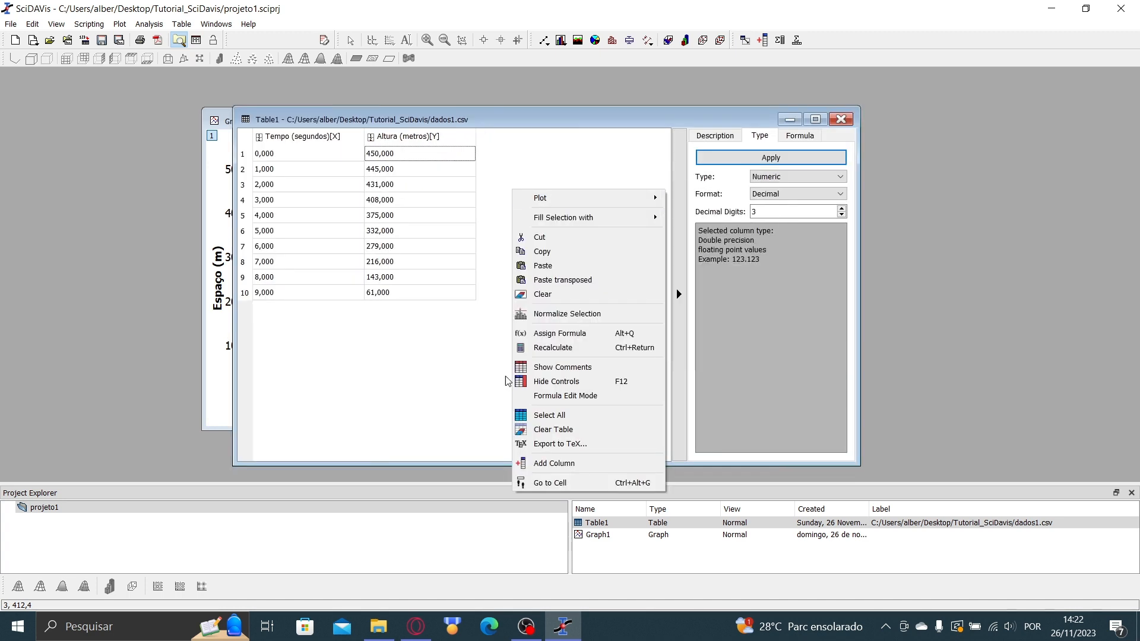
left_click(581, 464)
right_click(587, 254)
left_click(627, 529)
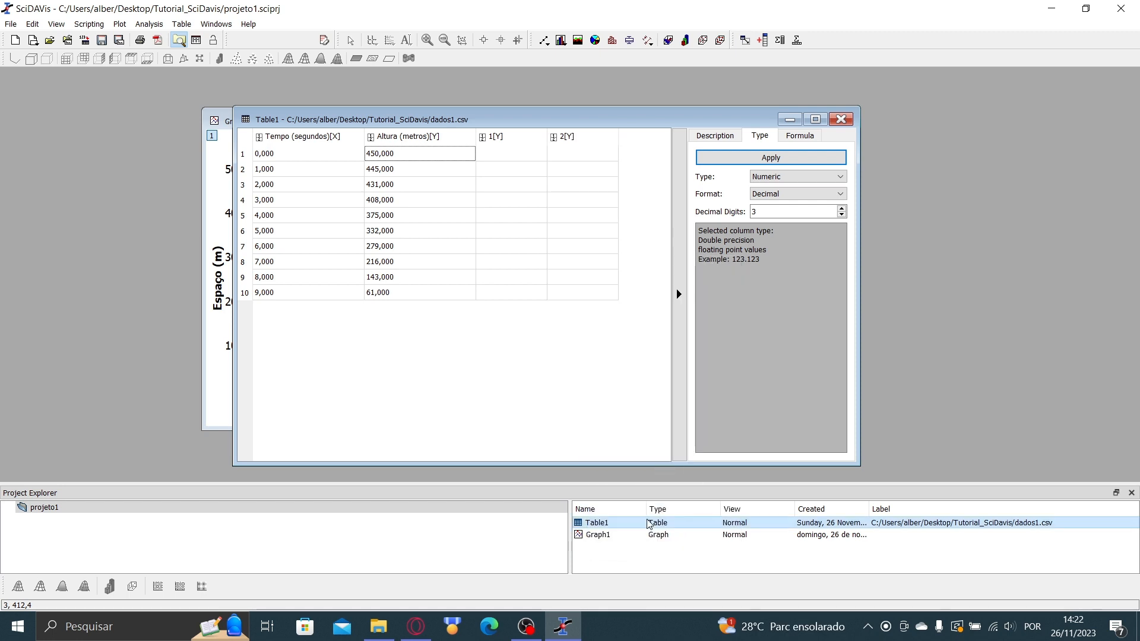
- Set the two new columns as X errors and Y errors, and fill rows 1 to 10 of both with 0,1
left_click(529, 137)
right_click(529, 137)
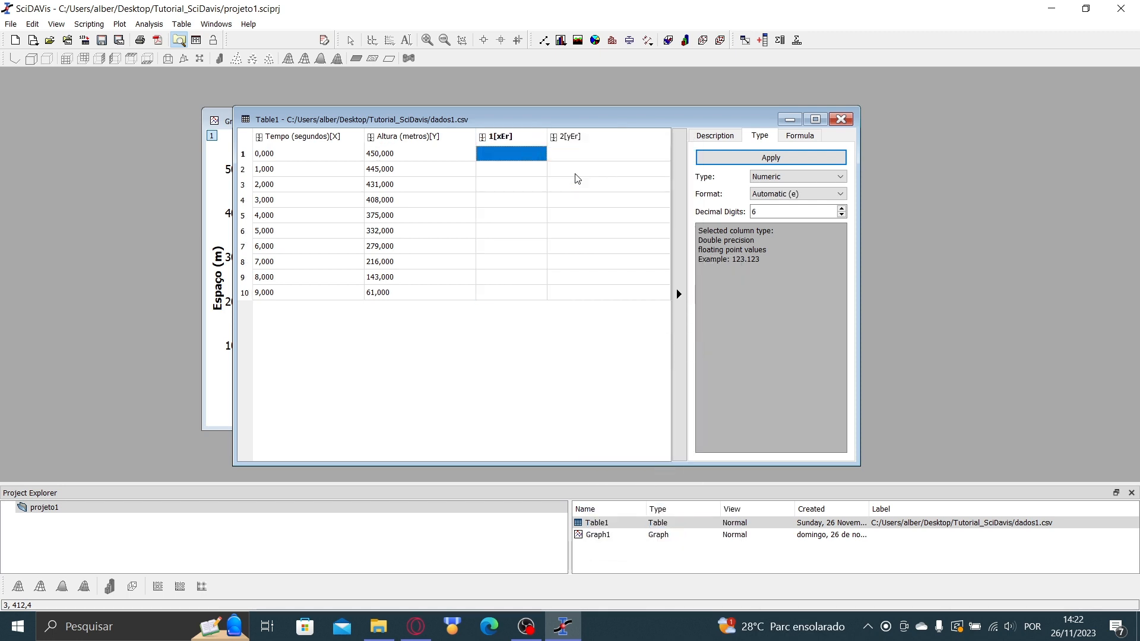
type("0,1")
key("Return")
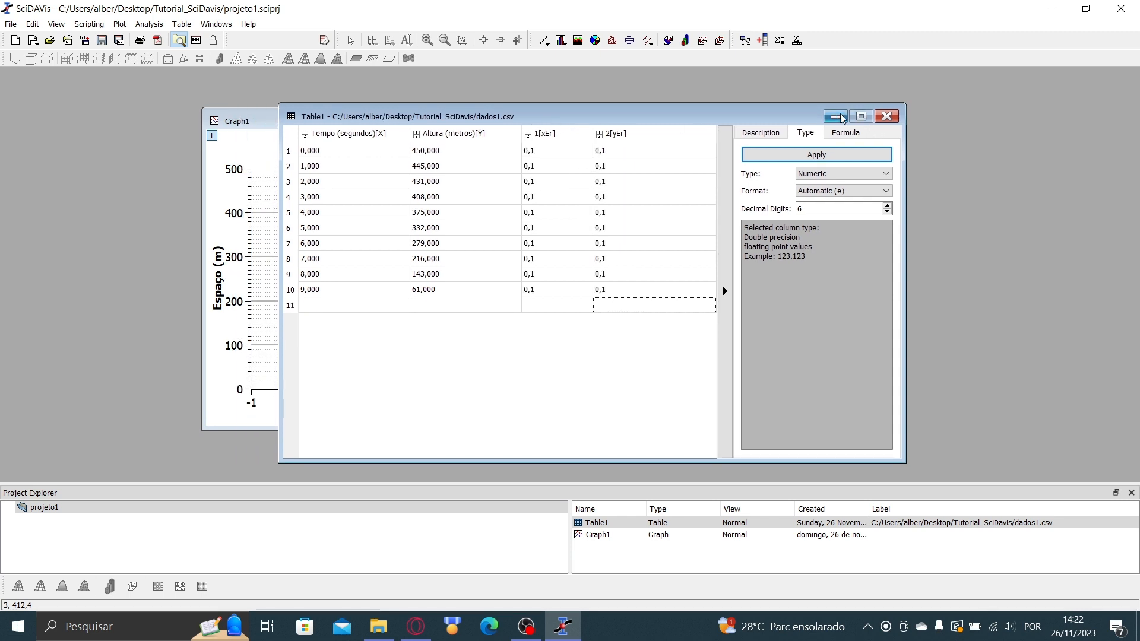
- Minimize Table1 and open the Error Bars settings for Graph1
left_click(842, 117)
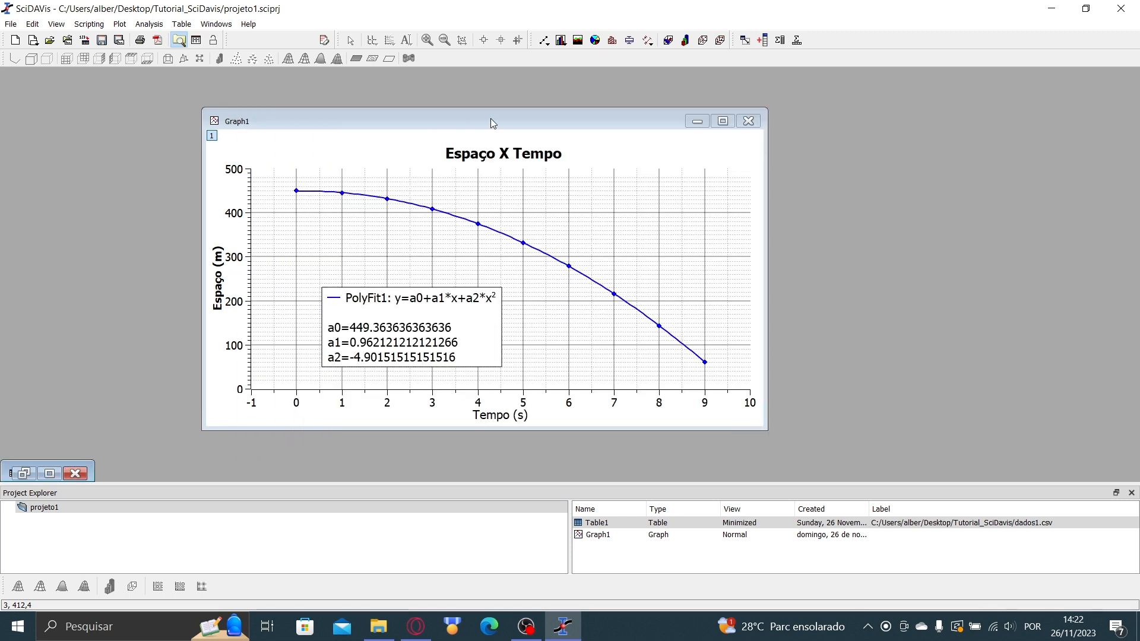
left_click(491, 123)
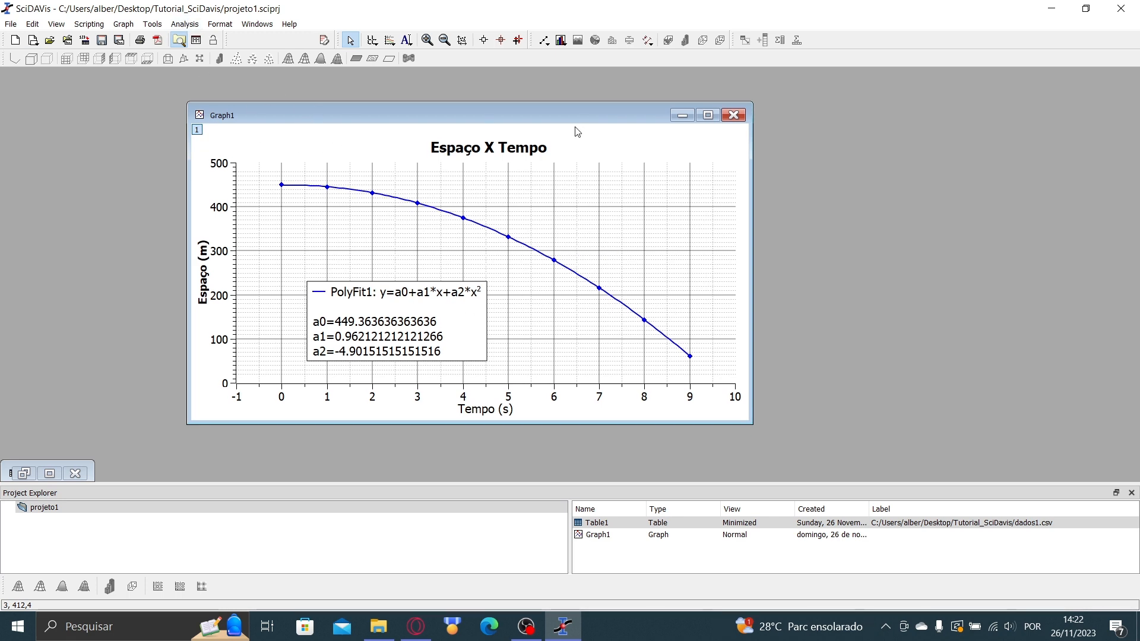
left_click(191, 24)
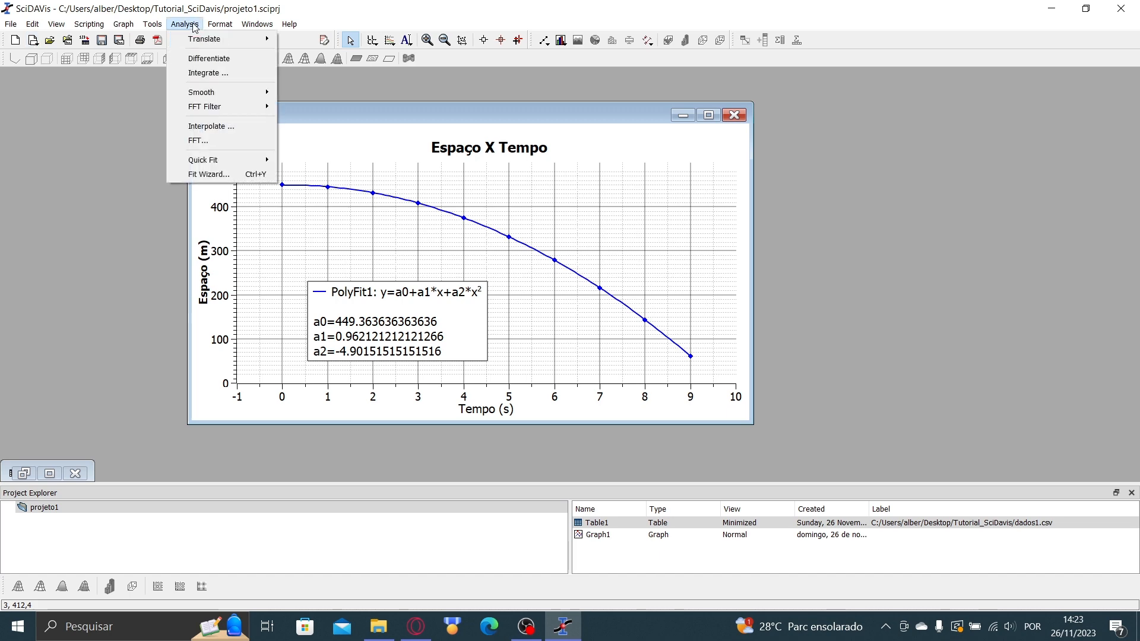
mouse_move(136, 23)
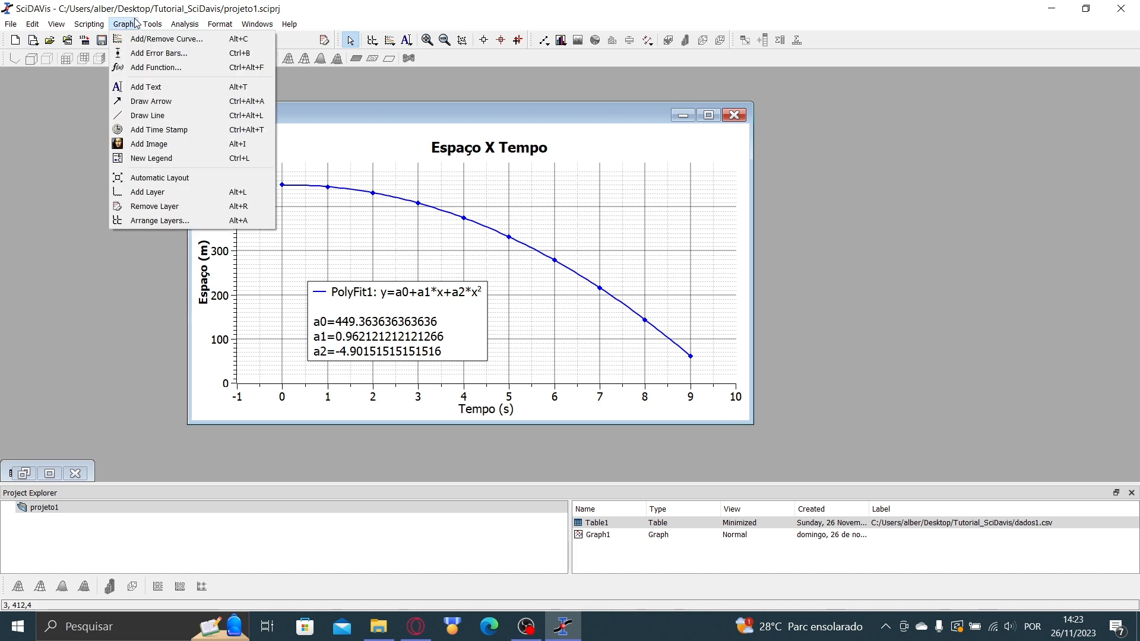
left_click(157, 53)
left_click_drag(562, 246, 536, 235)
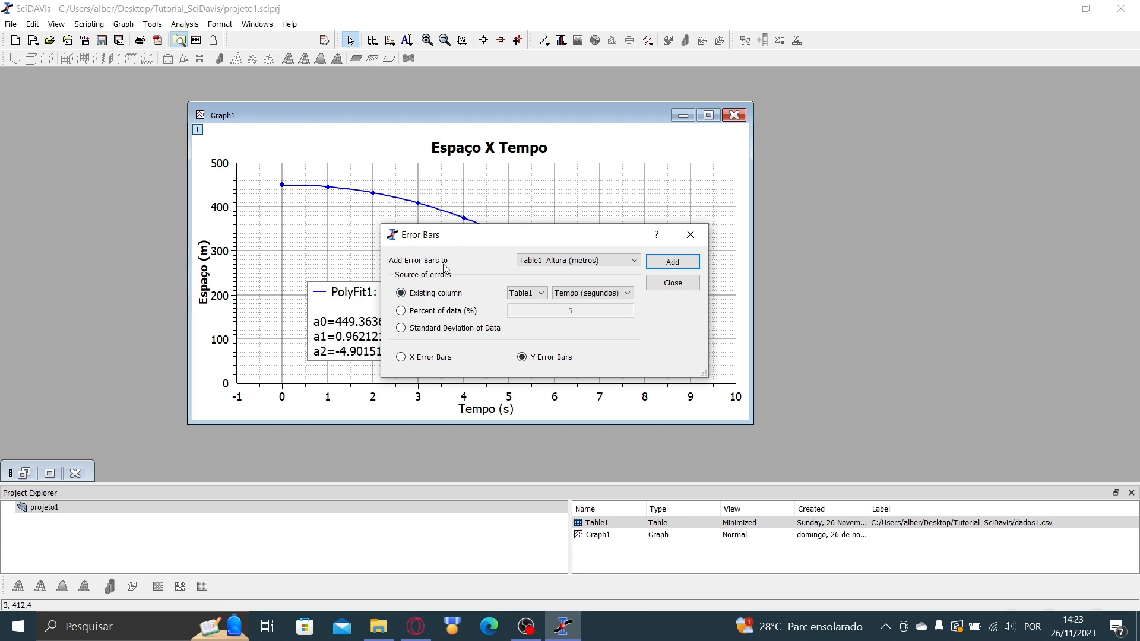
- Examine the available target curves, source table and source columns in the Error Bars settings
left_click(543, 261)
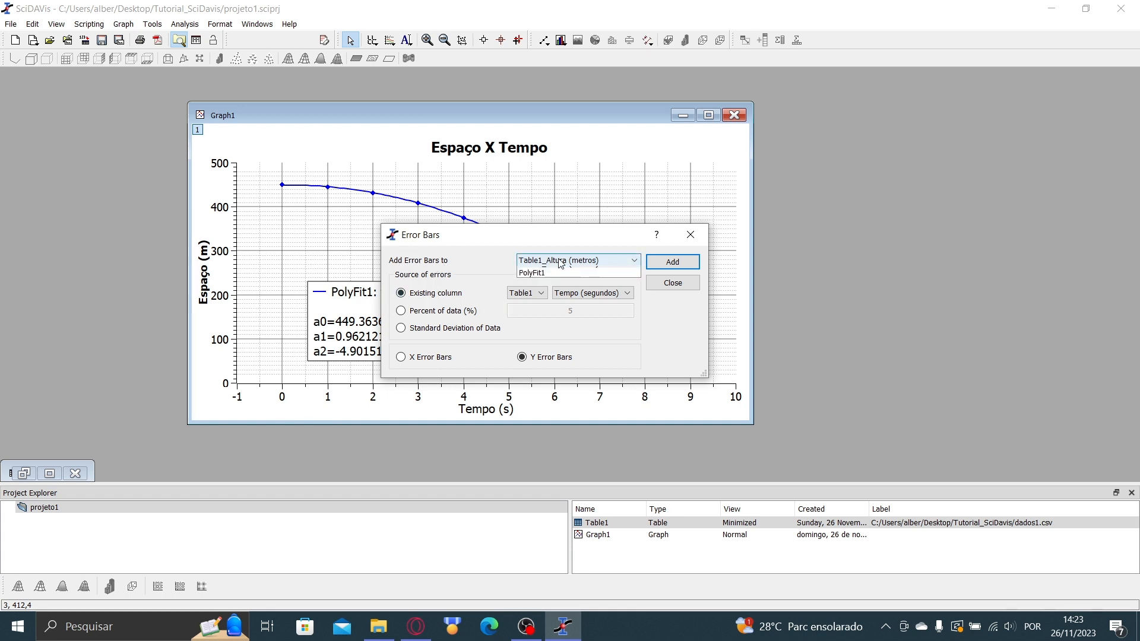
left_click(555, 271)
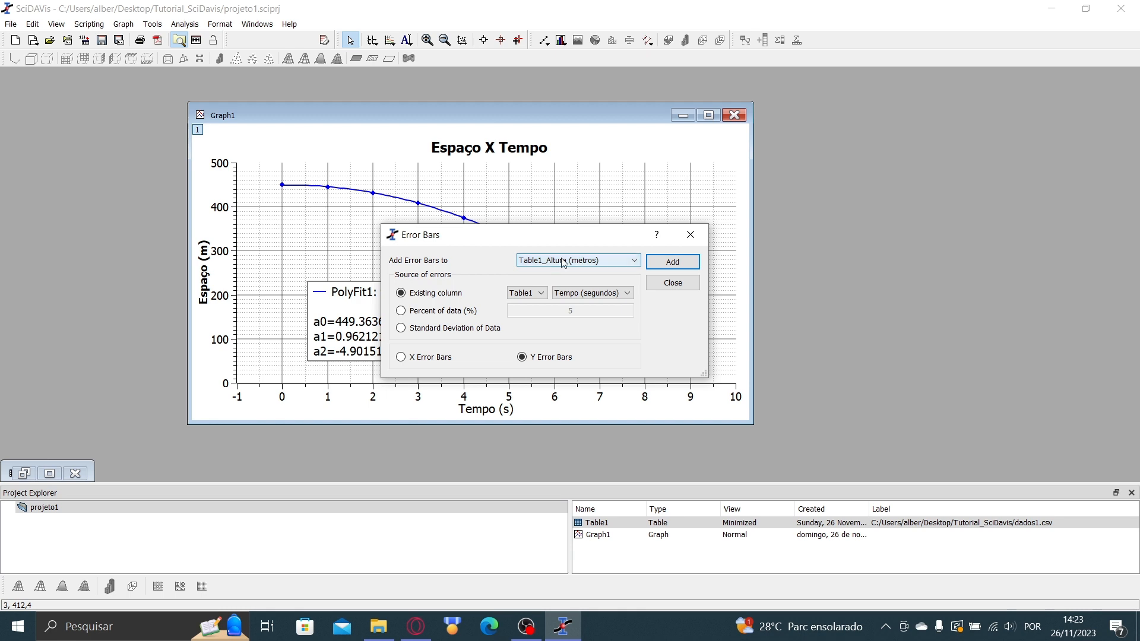
left_click(552, 262)
left_click(549, 262)
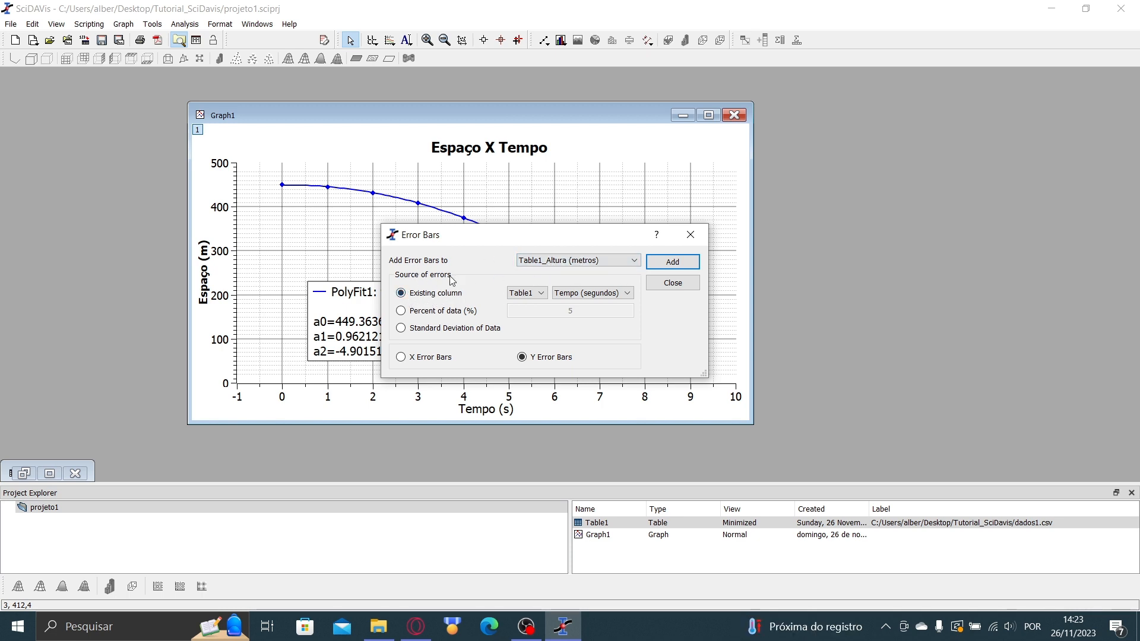
left_click(540, 294)
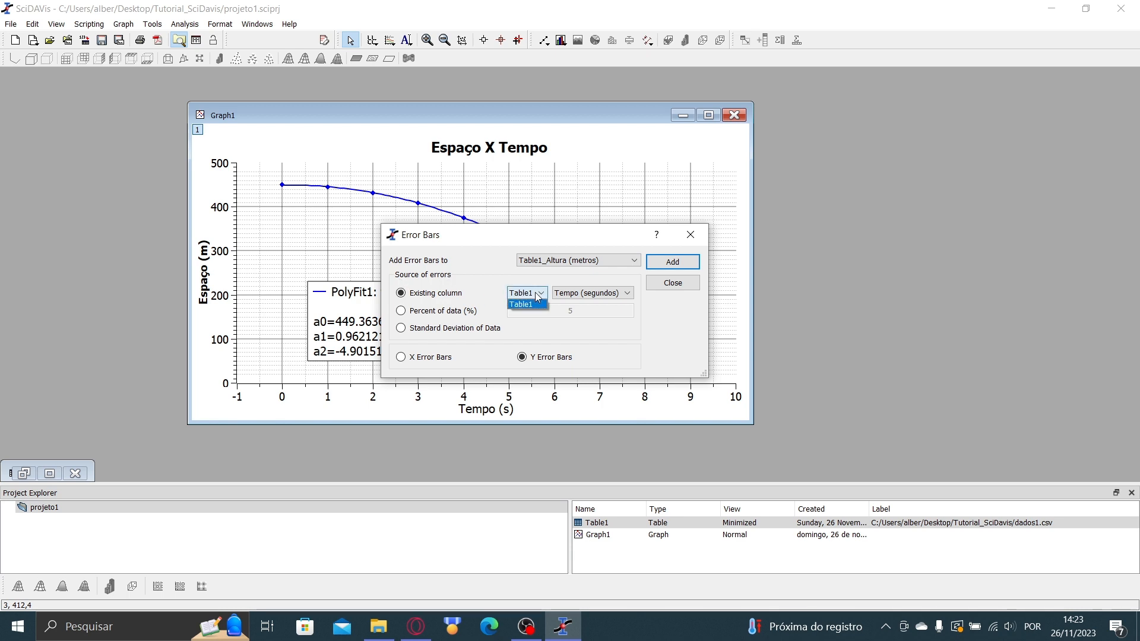
left_click(468, 294)
left_click(544, 294)
left_click(544, 294)
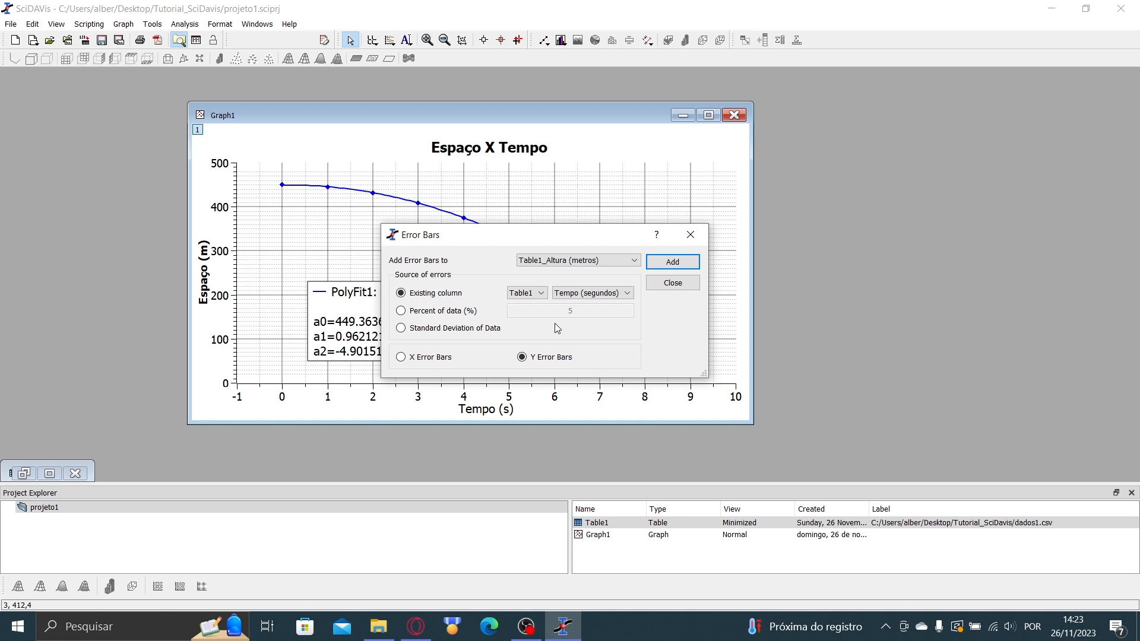
left_click(585, 294)
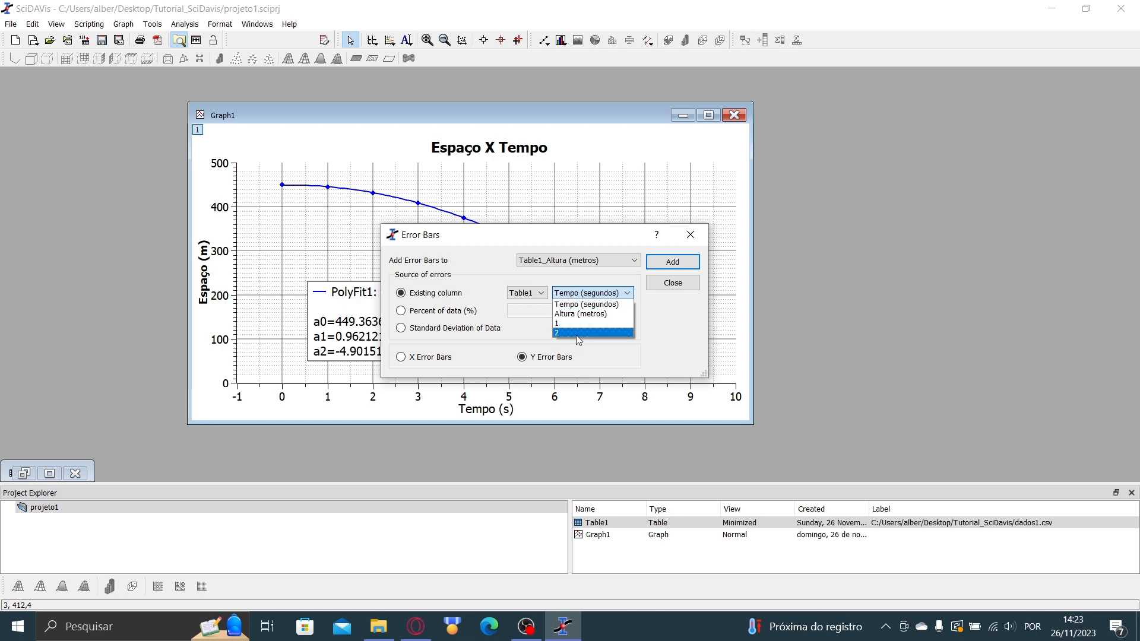
left_click(602, 297)
- Rename Table1's X error column to errosX and its Y error column to ErrosY
double_click(772, 181)
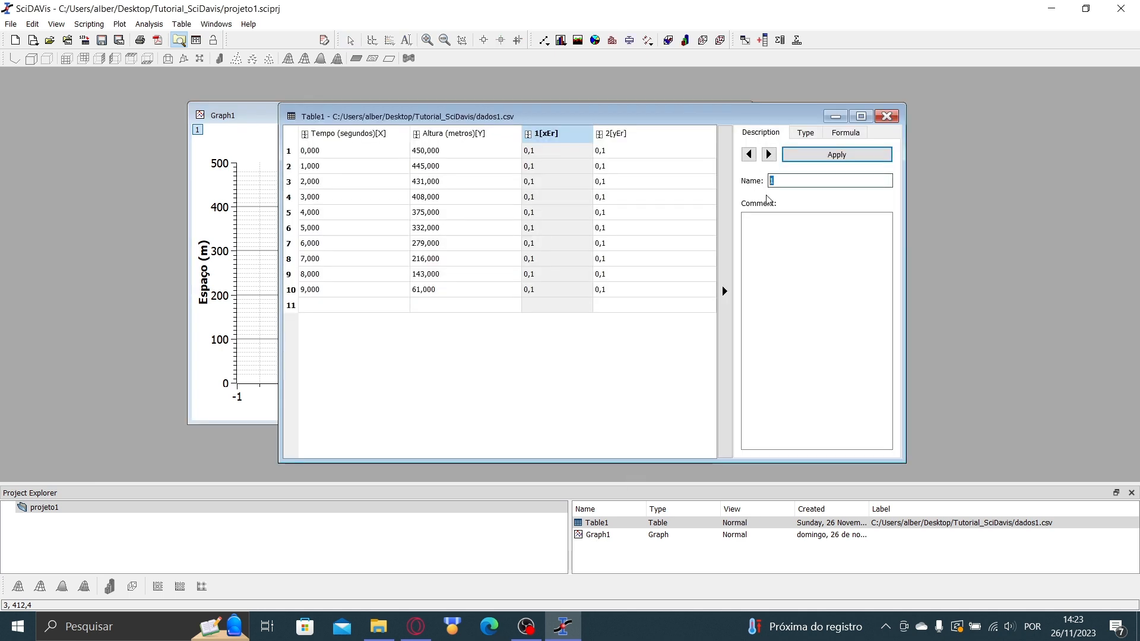
type("errosX")
left_click(785, 158)
left_click(654, 134)
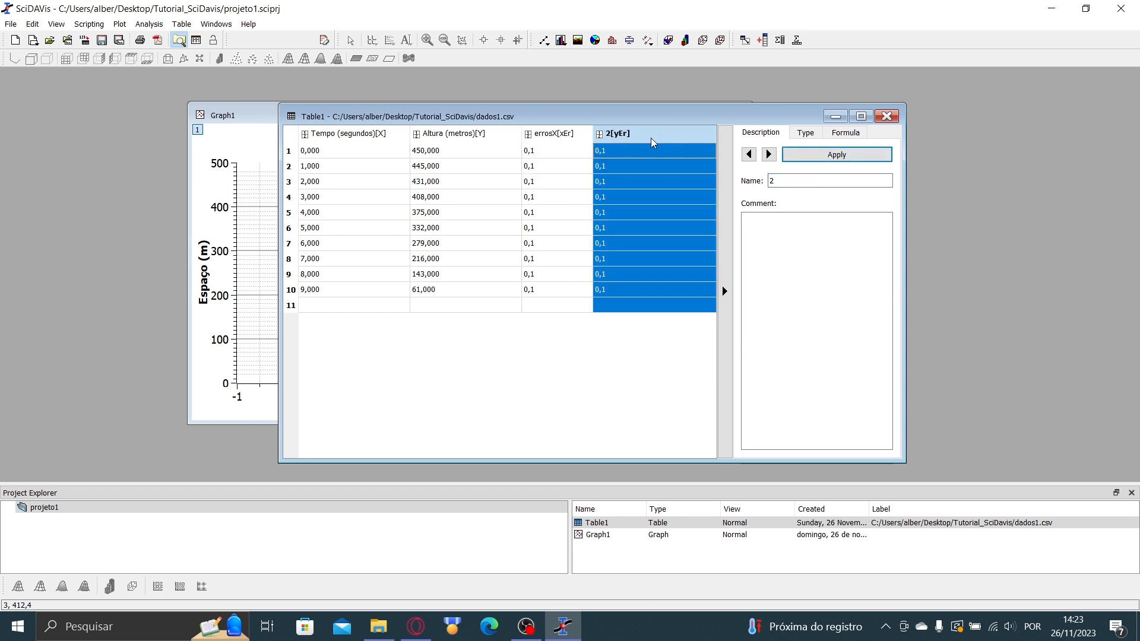
double_click(772, 181)
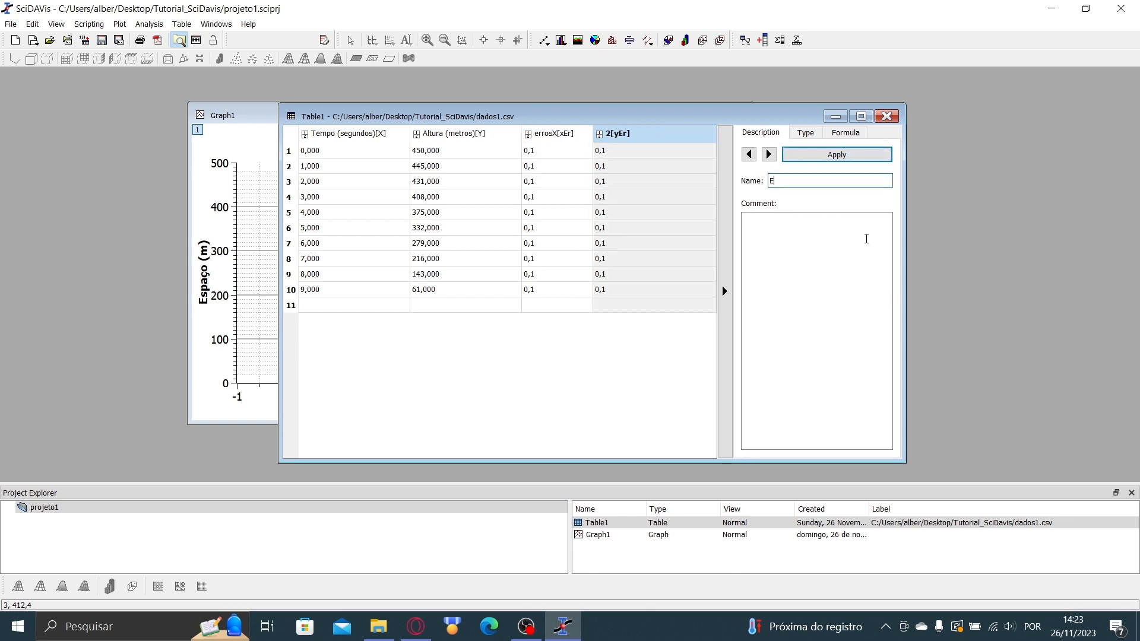
type("ErrosY")
left_click(837, 155)
- Set the values in rows 1 to 10 of the errosX and ErrosY columns to 0,5
left_click(545, 156)
left_click(638, 150)
left_click(635, 294)
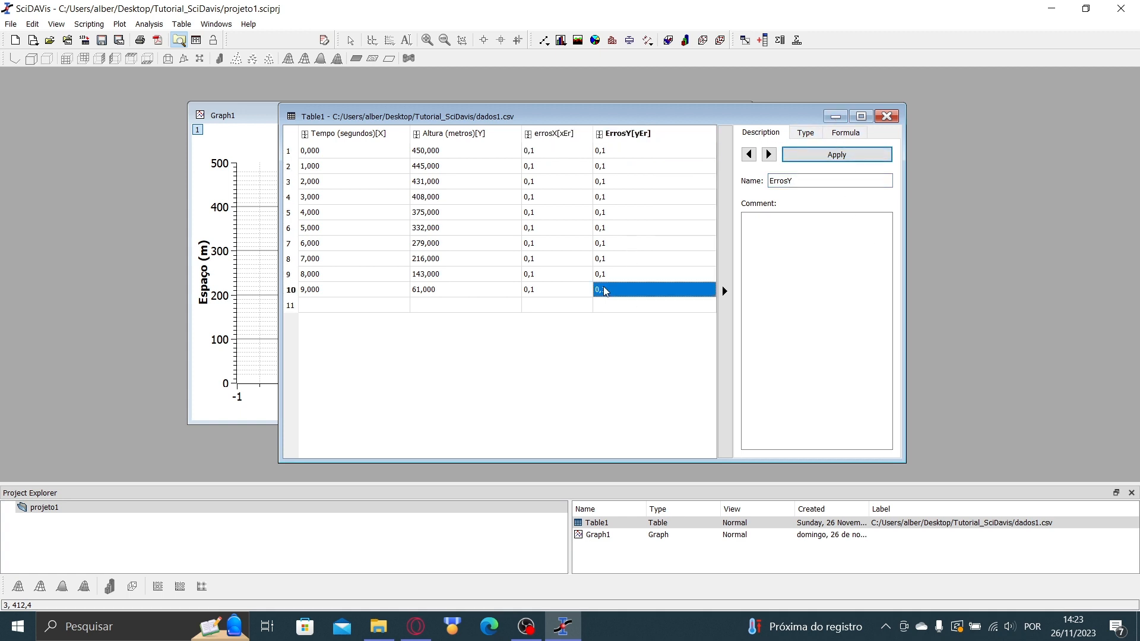
left_click(548, 278)
left_click(564, 155)
double_click(564, 156)
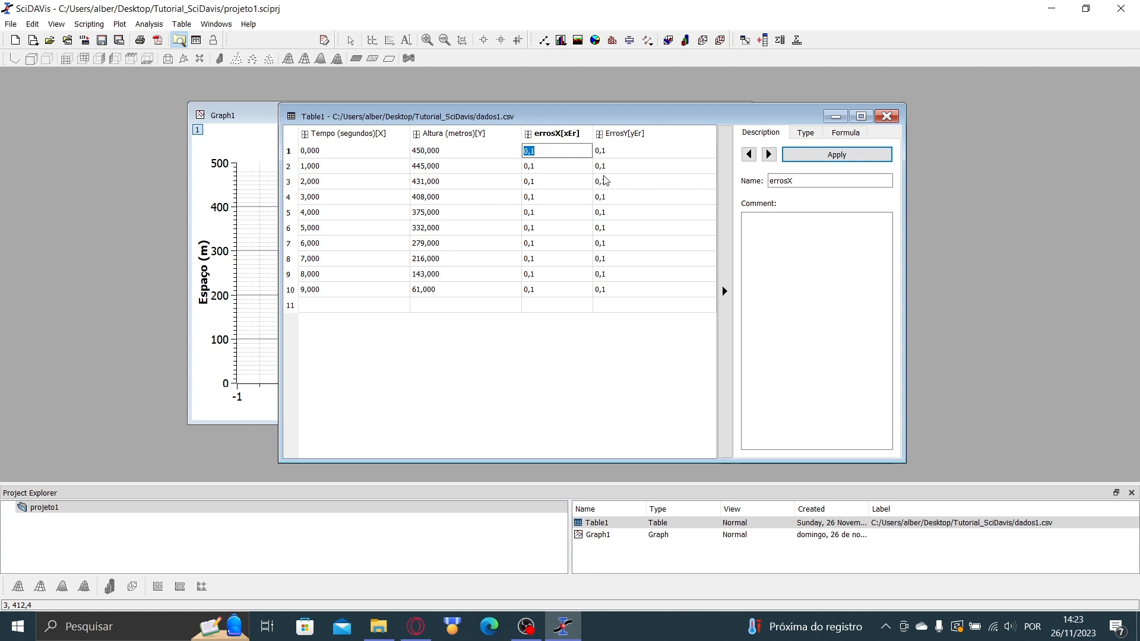
type("0,5")
key("Return")
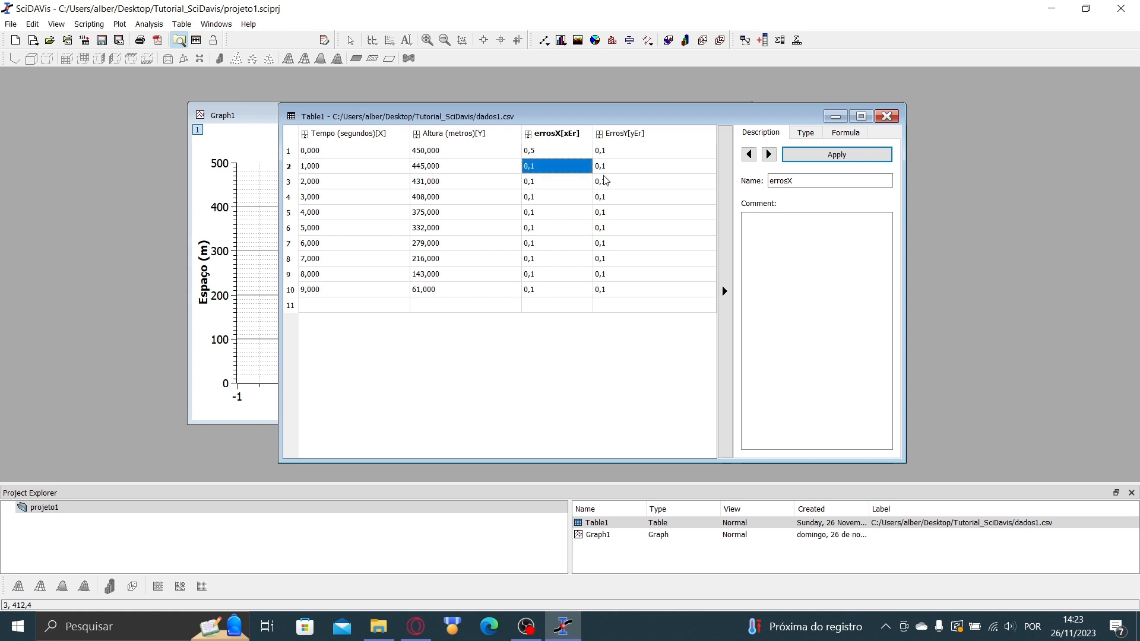
left_click(564, 155)
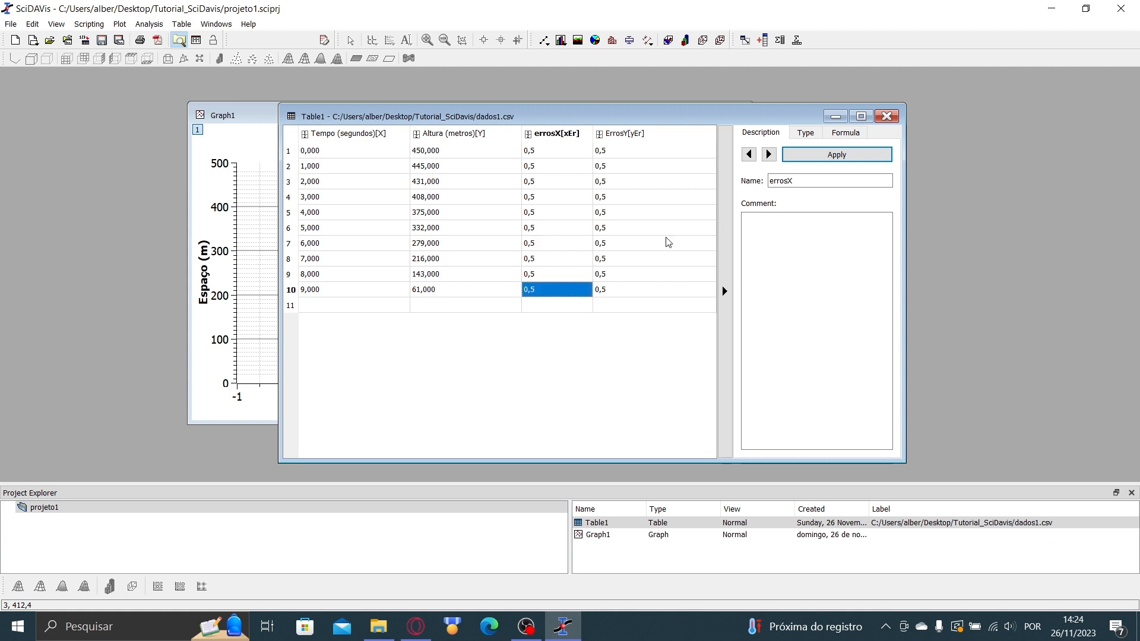
left_click(584, 215)
left_click(600, 154)
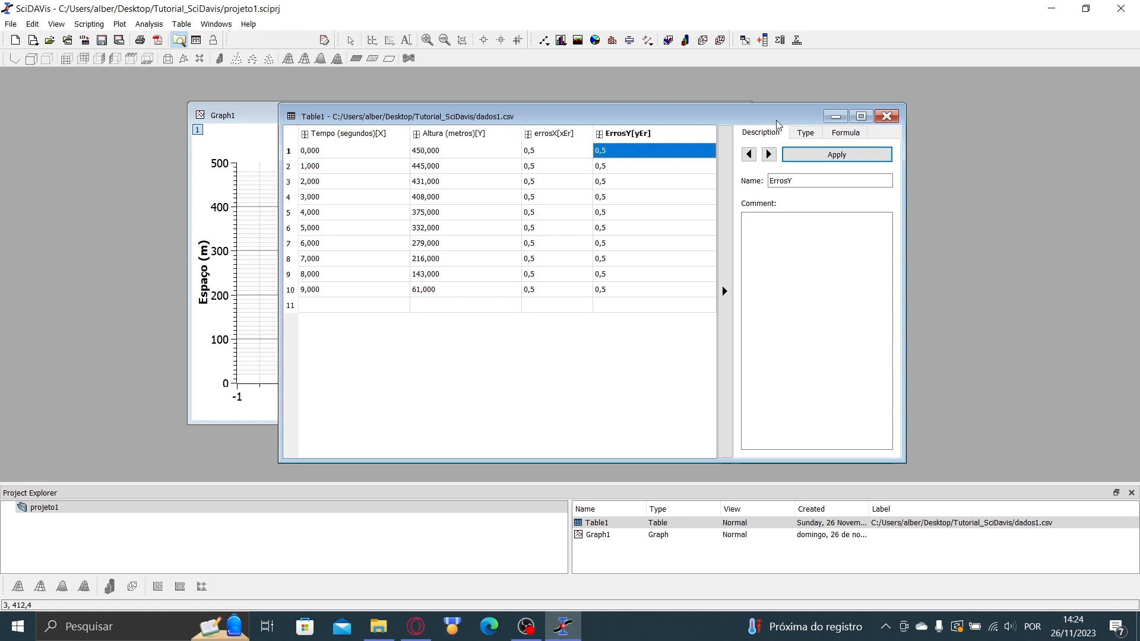
- Add X error bars to the Table1_Altura (metros) curve in Graph1, using Table1's existing errosX column
left_click(835, 117)
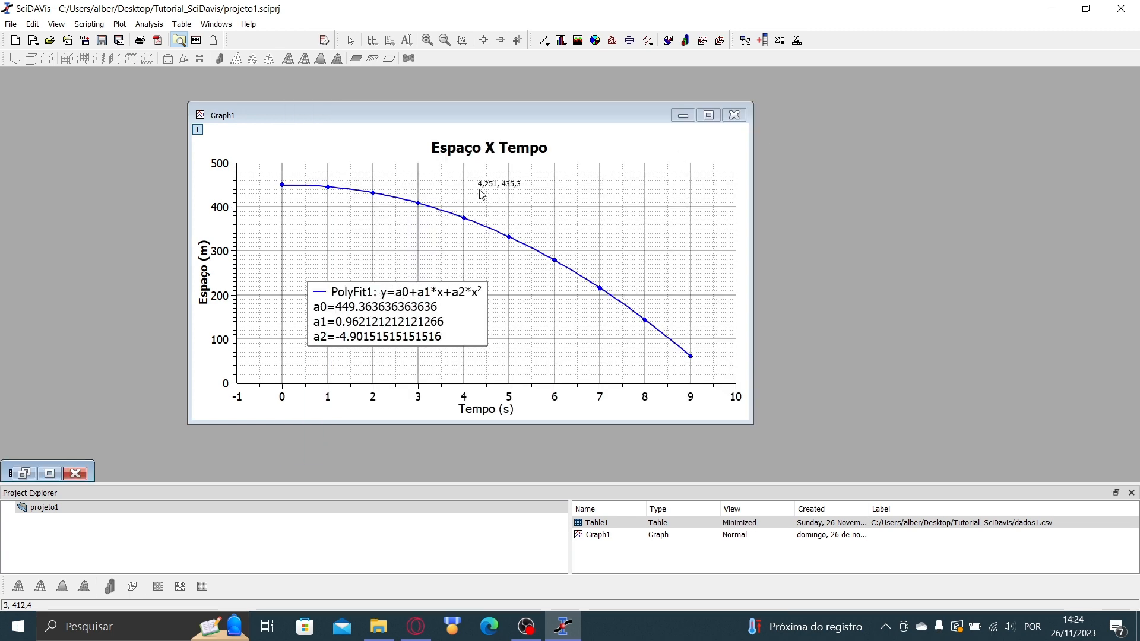
left_click(128, 27)
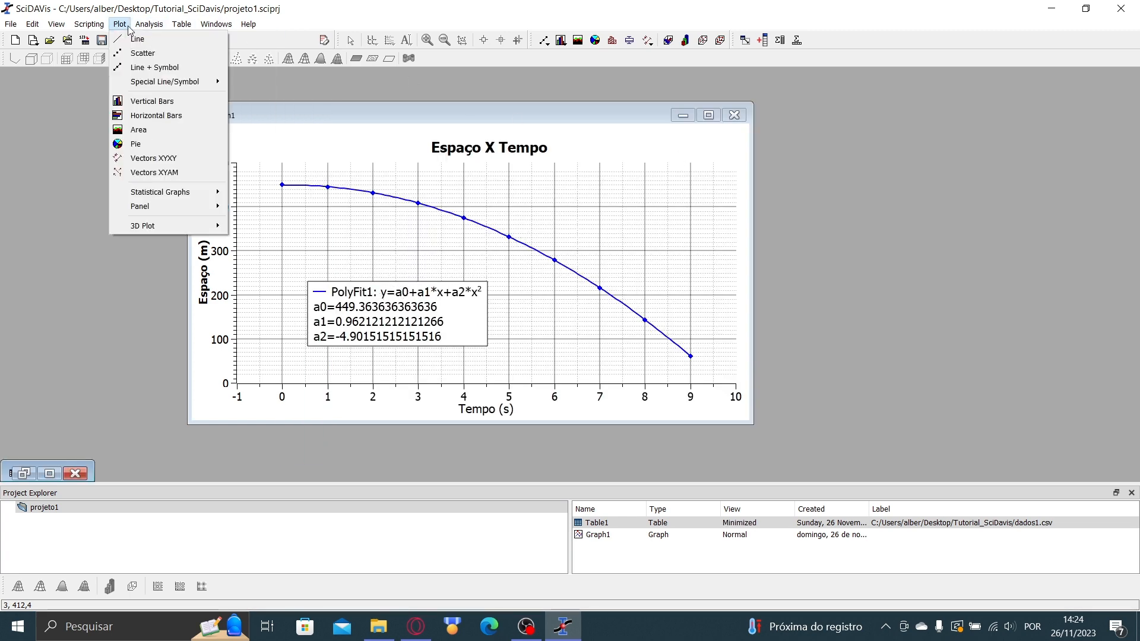
left_click(380, 112)
left_click(123, 23)
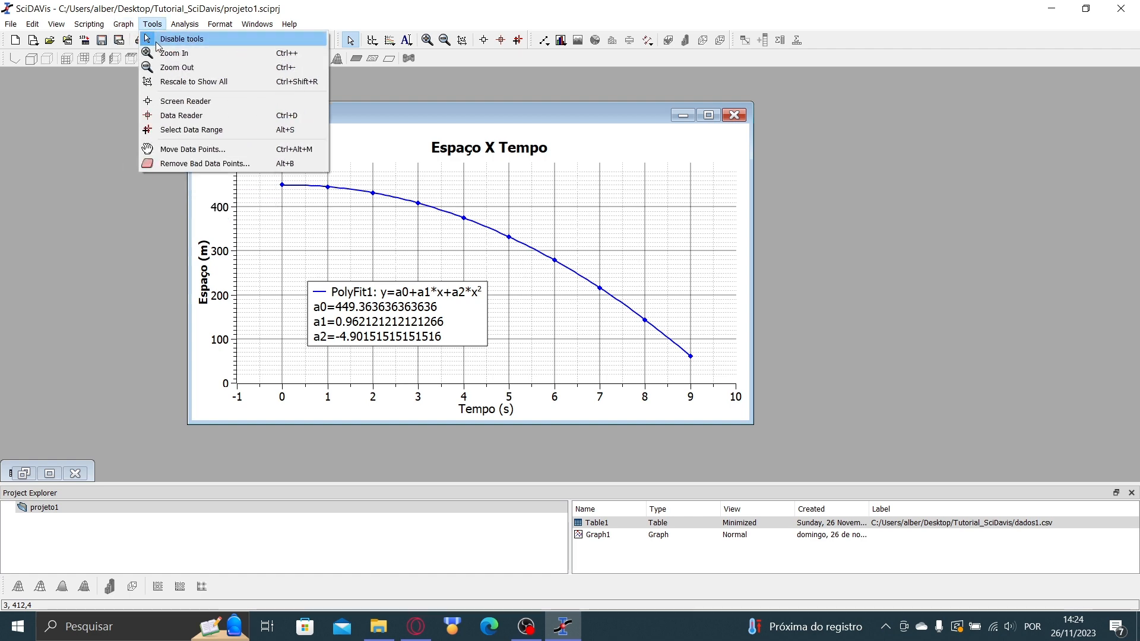
left_click(143, 53)
left_click(605, 295)
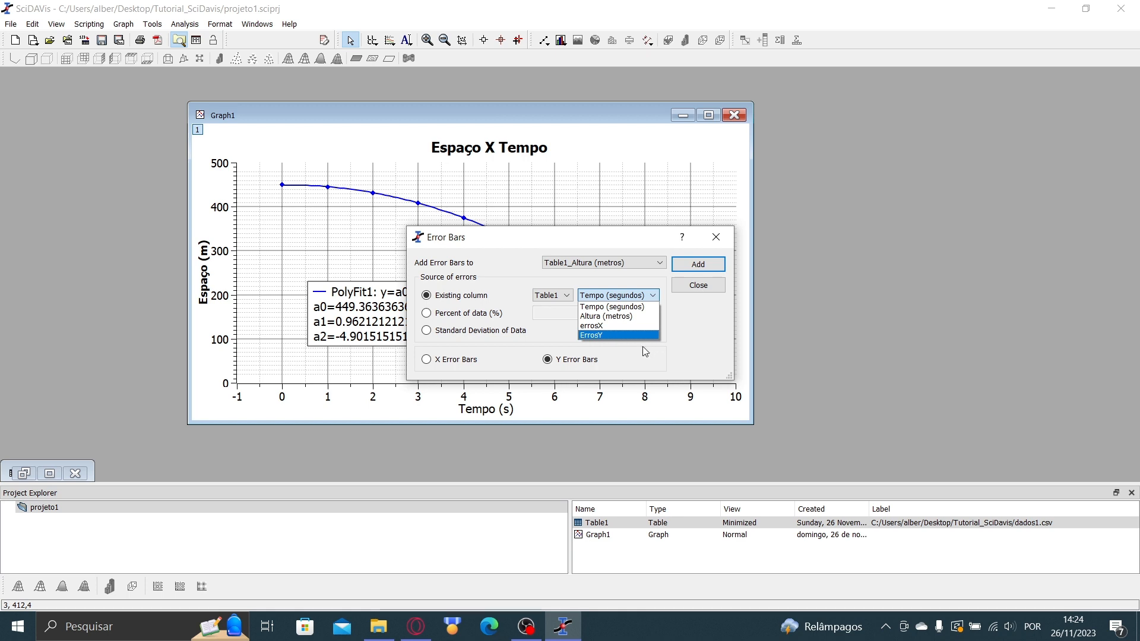
left_click(608, 328)
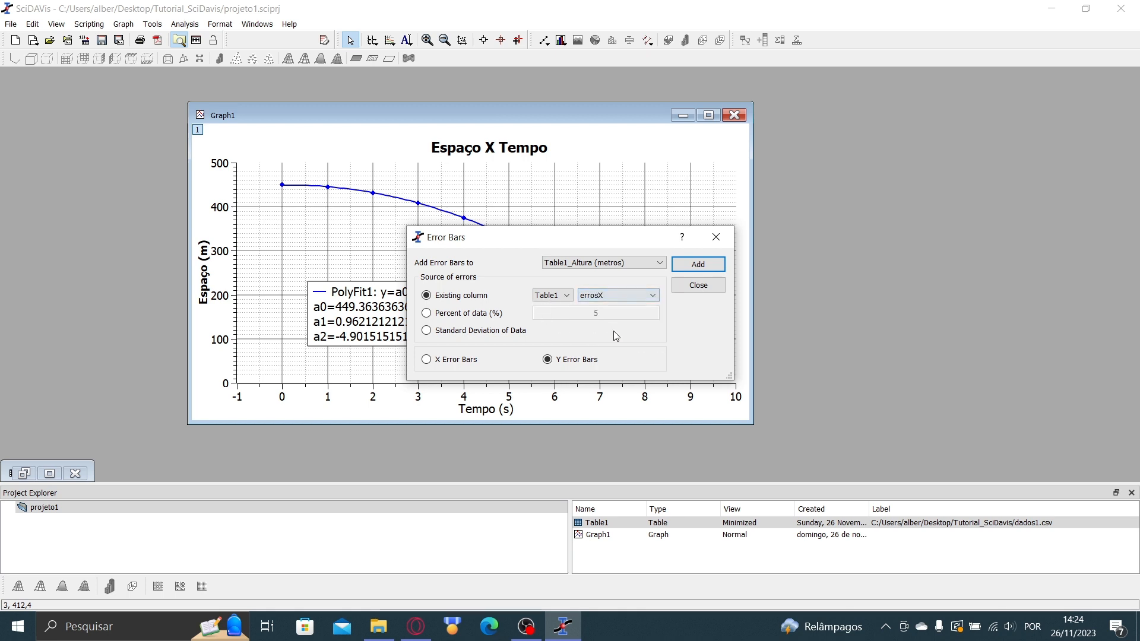
left_click(439, 360)
left_click(695, 267)
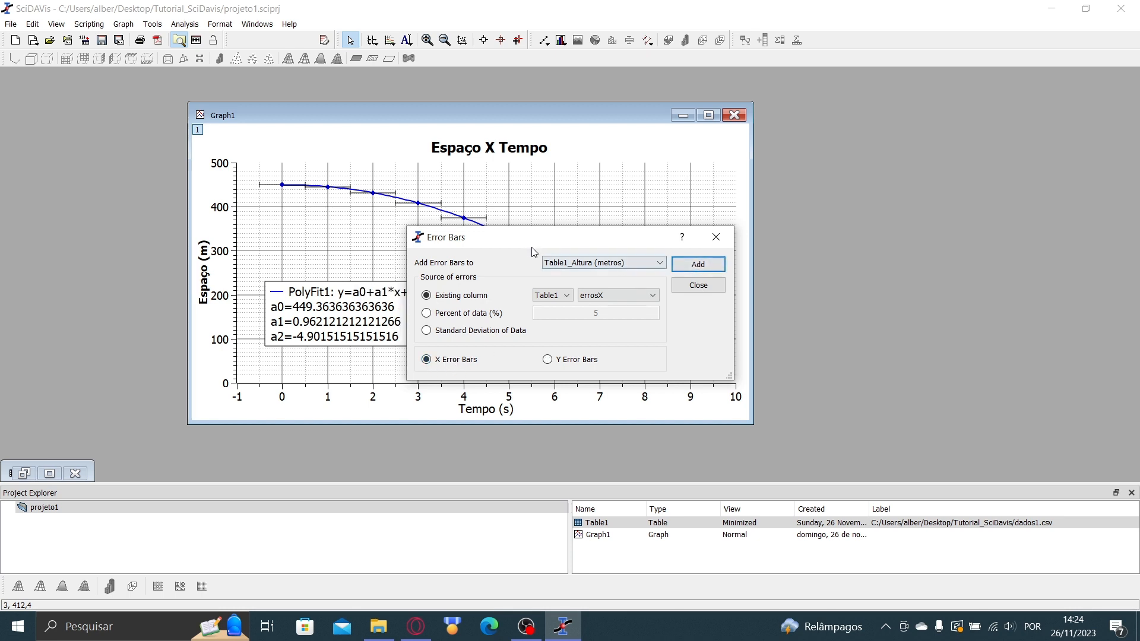
- Set up Y error bars for the Table1_Altura (metros) curve, using Table1's existing ErrosY column as the source
left_click_drag(528, 241, 736, 264)
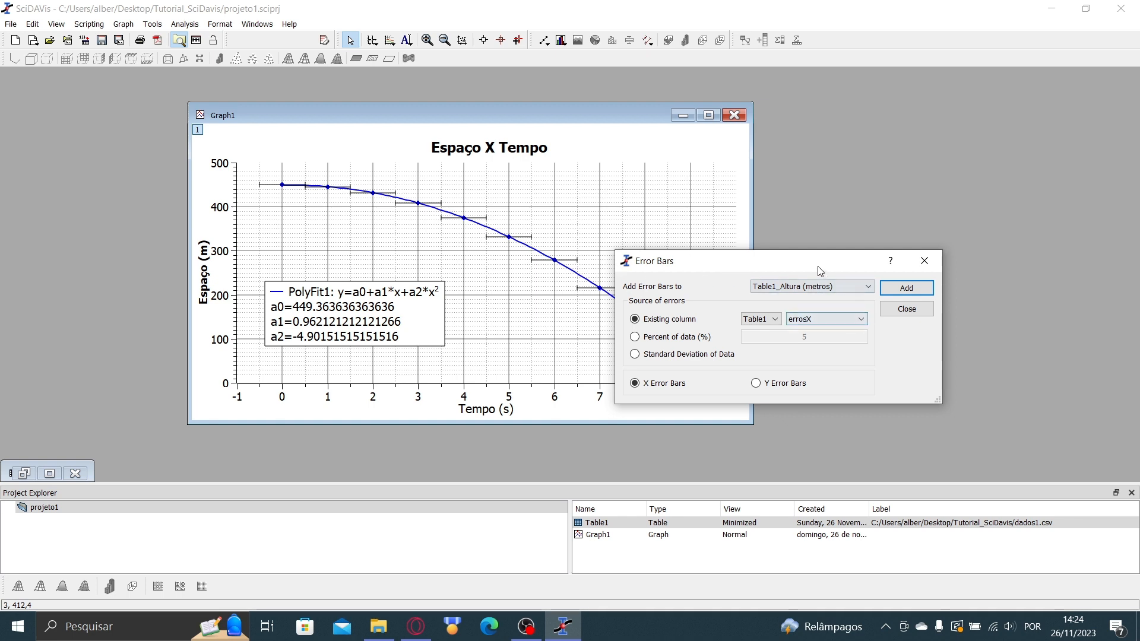
left_click_drag(818, 266, 823, 268)
left_click(831, 322)
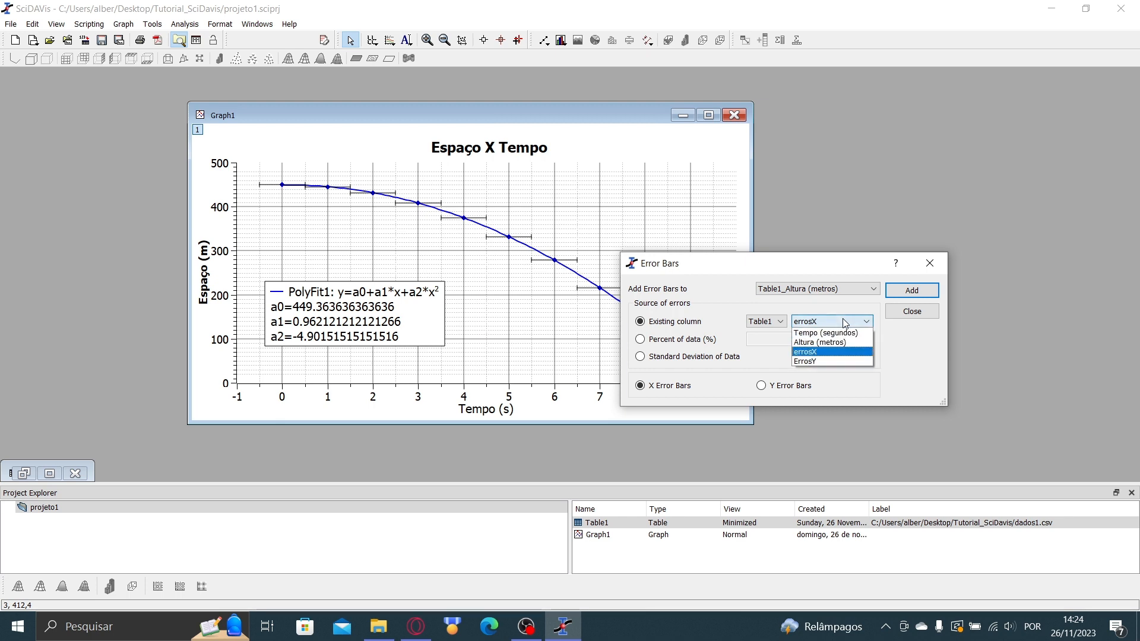
left_click(817, 362)
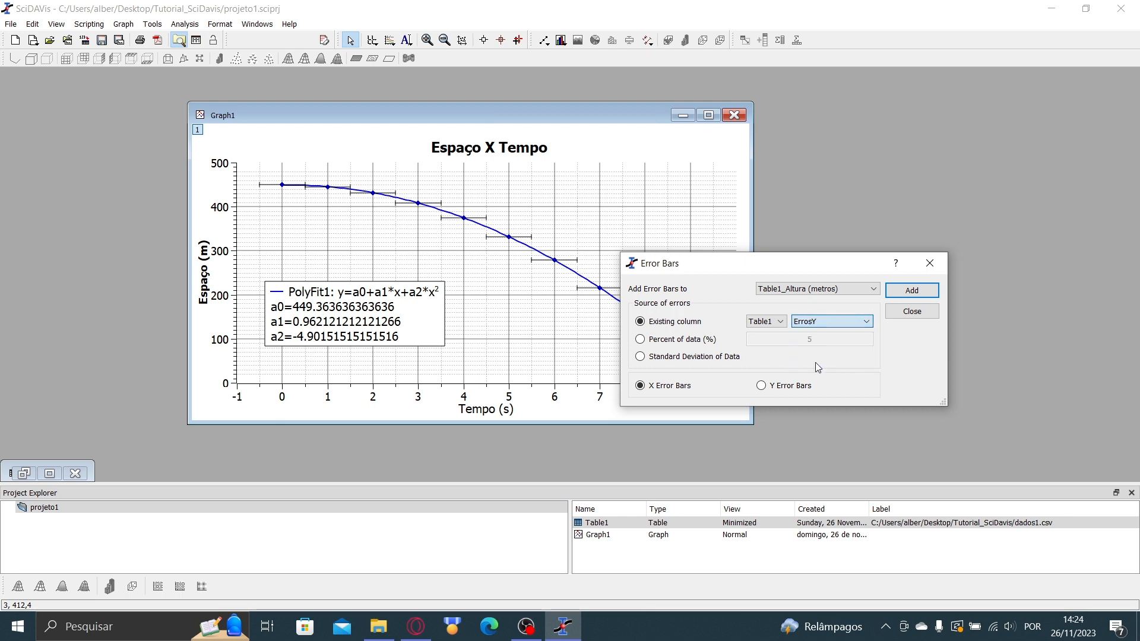
left_click(769, 387)
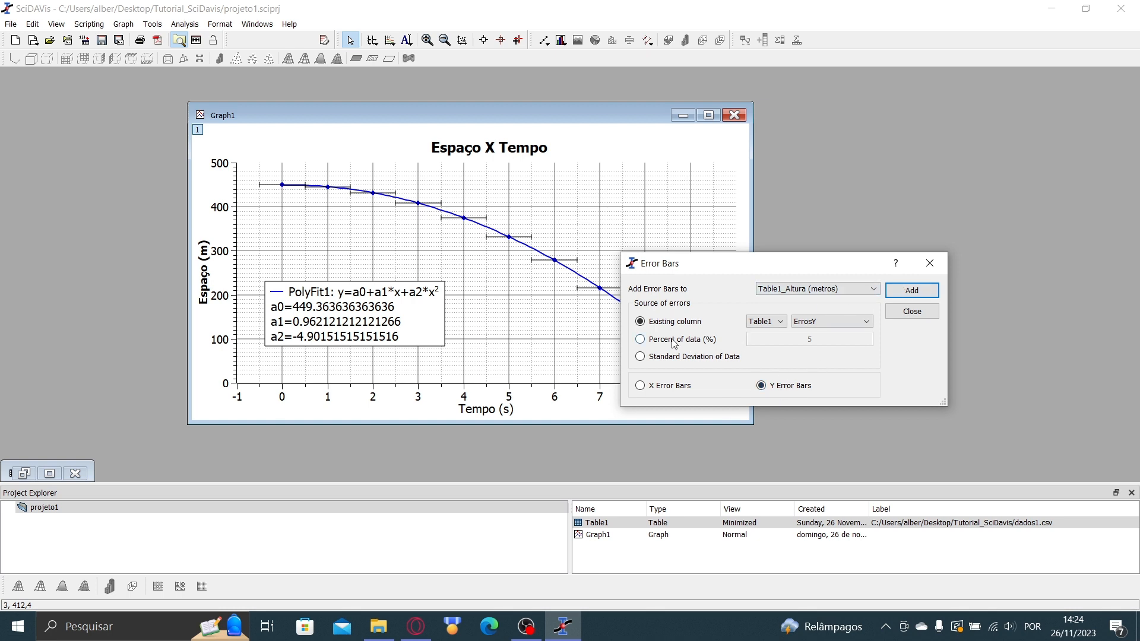
- Check the percent-of-data source option for the error bars, and return to the existing ErrosY column in Table1
left_click(702, 344)
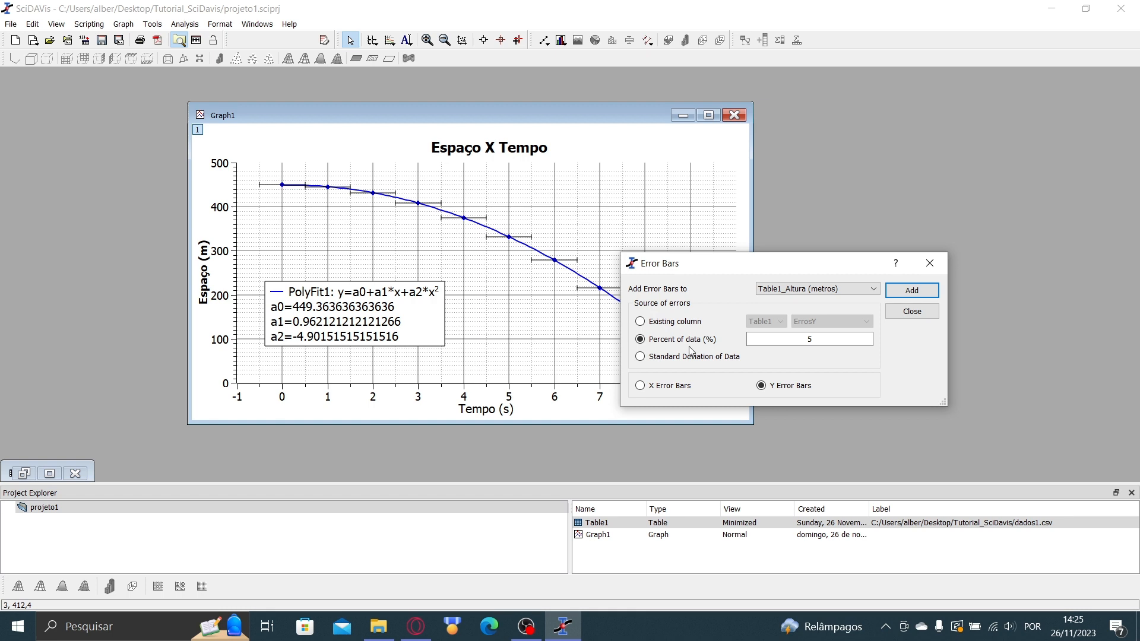
left_click(688, 322)
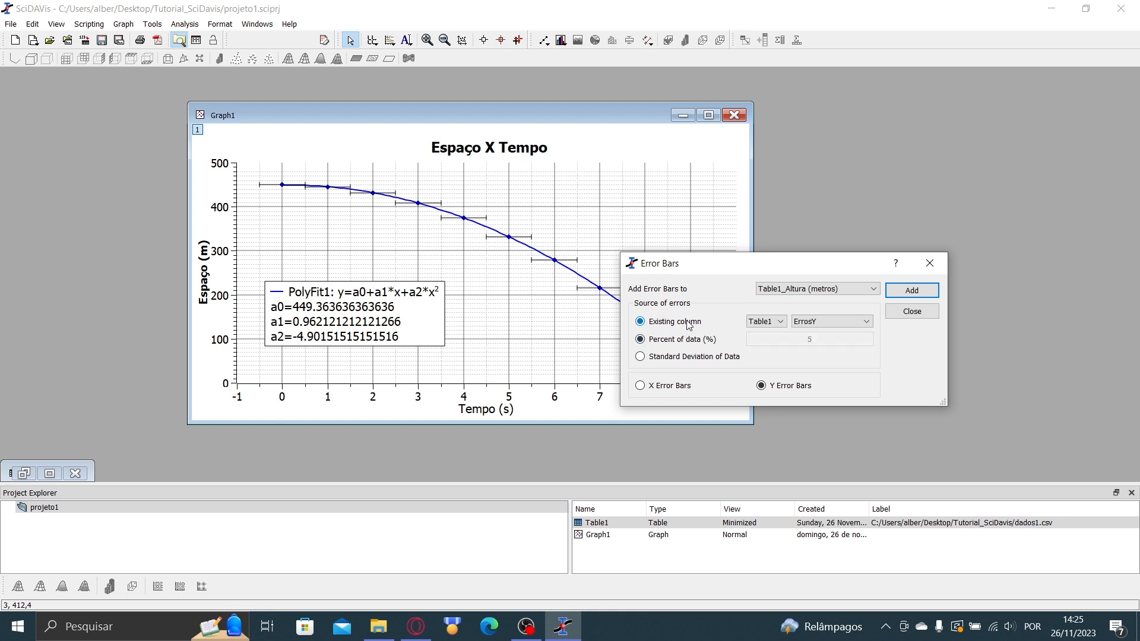
left_click(843, 322)
left_click(837, 321)
left_click(828, 327)
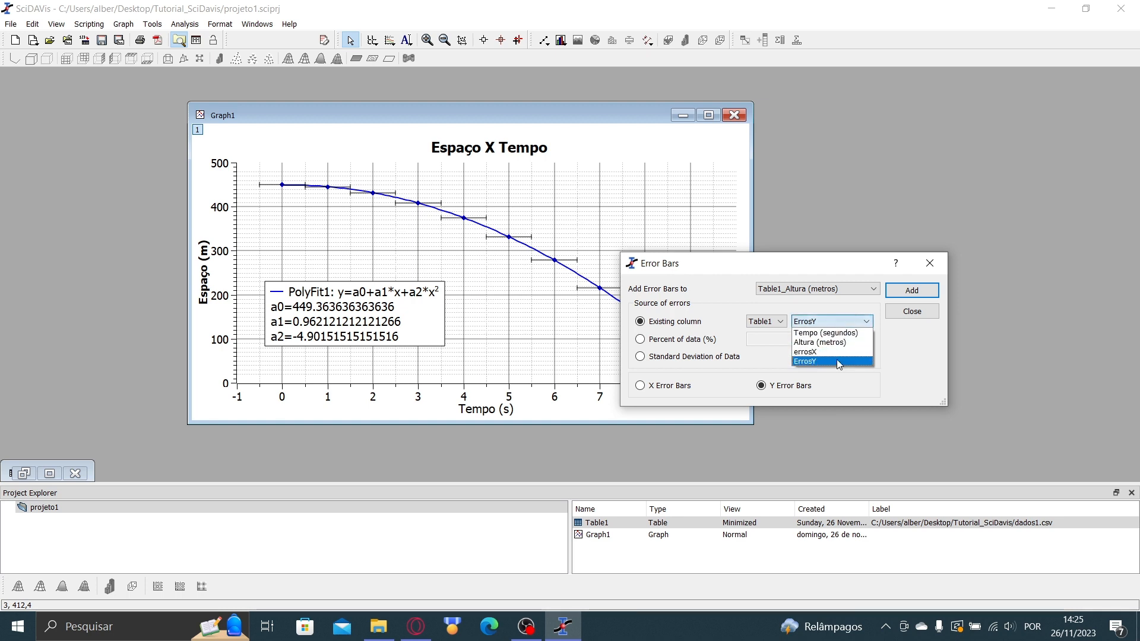
left_click(835, 360)
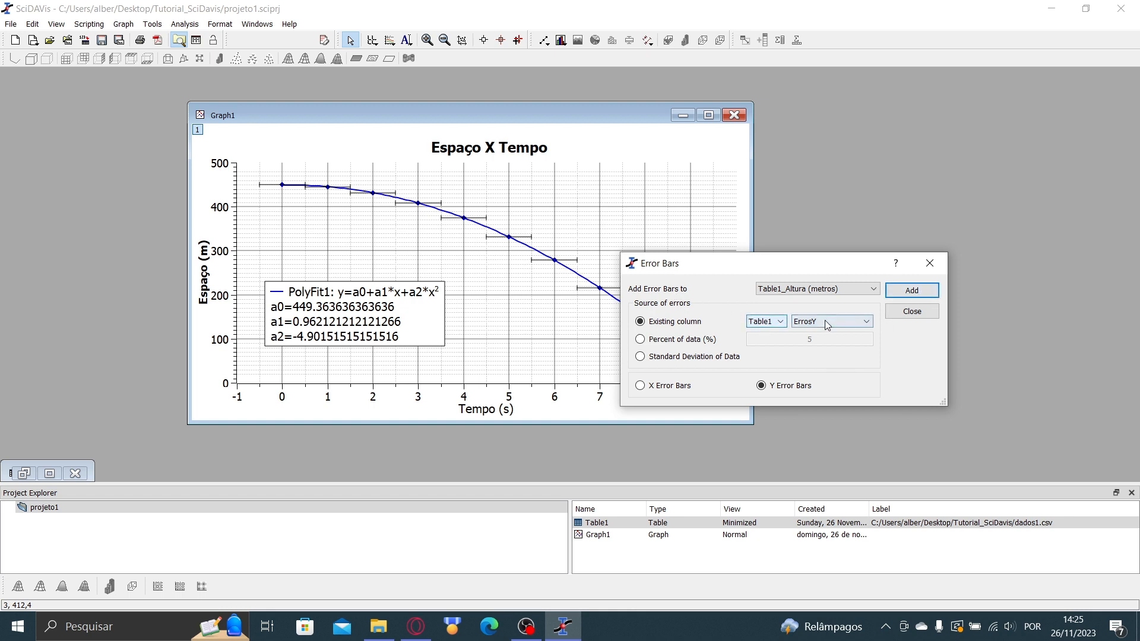
left_click(828, 325)
left_click(832, 362)
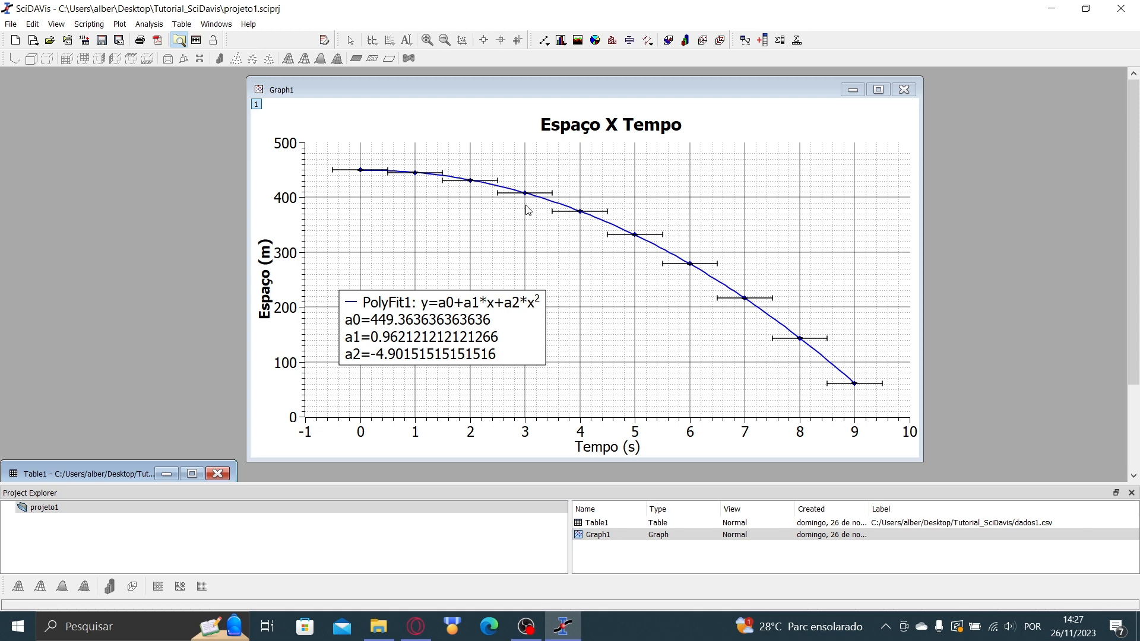
- Examine the values of the extra Y error columns 1, 2 and 3 in Table1
double_click(597, 523)
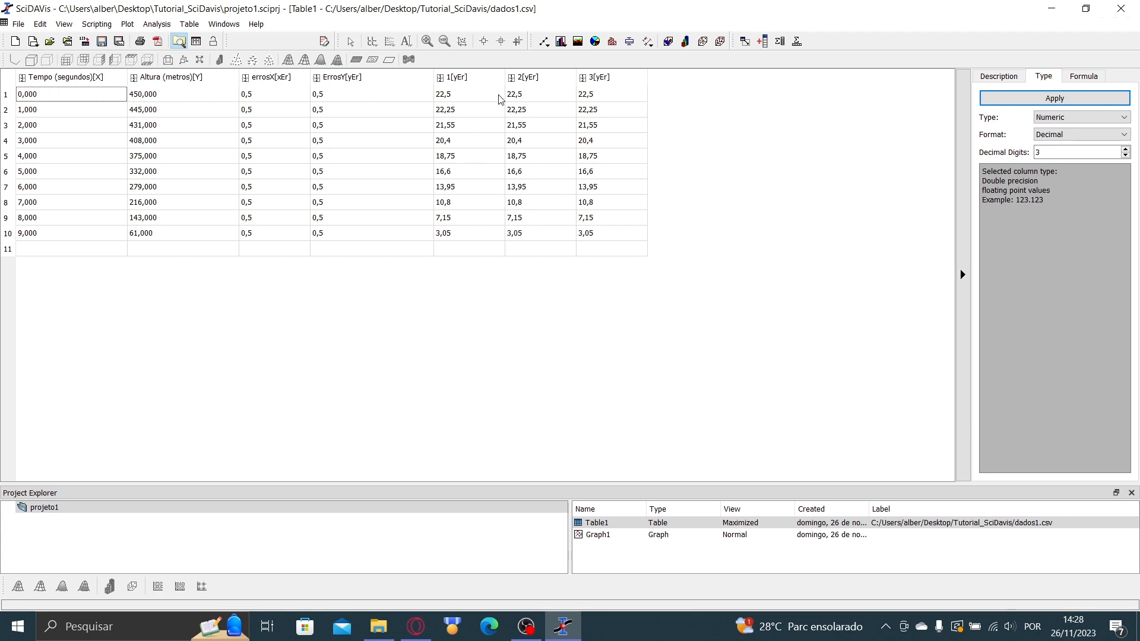
left_click(466, 95)
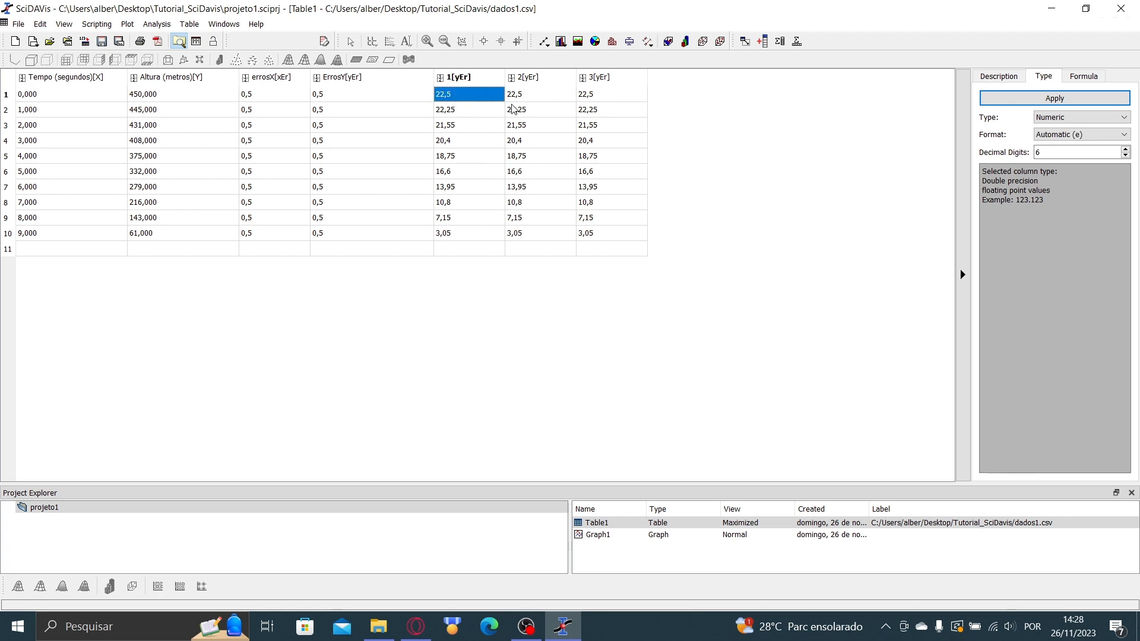
left_click_drag(481, 100, 606, 233)
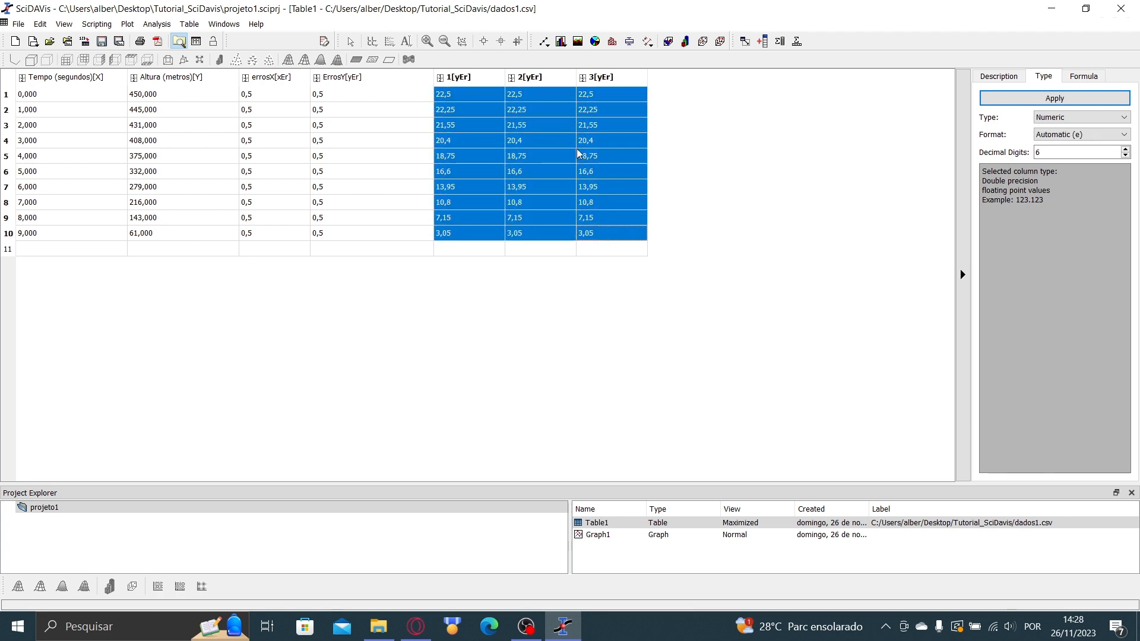
left_click(552, 98)
left_click_drag(479, 100, 620, 234)
left_click(596, 112)
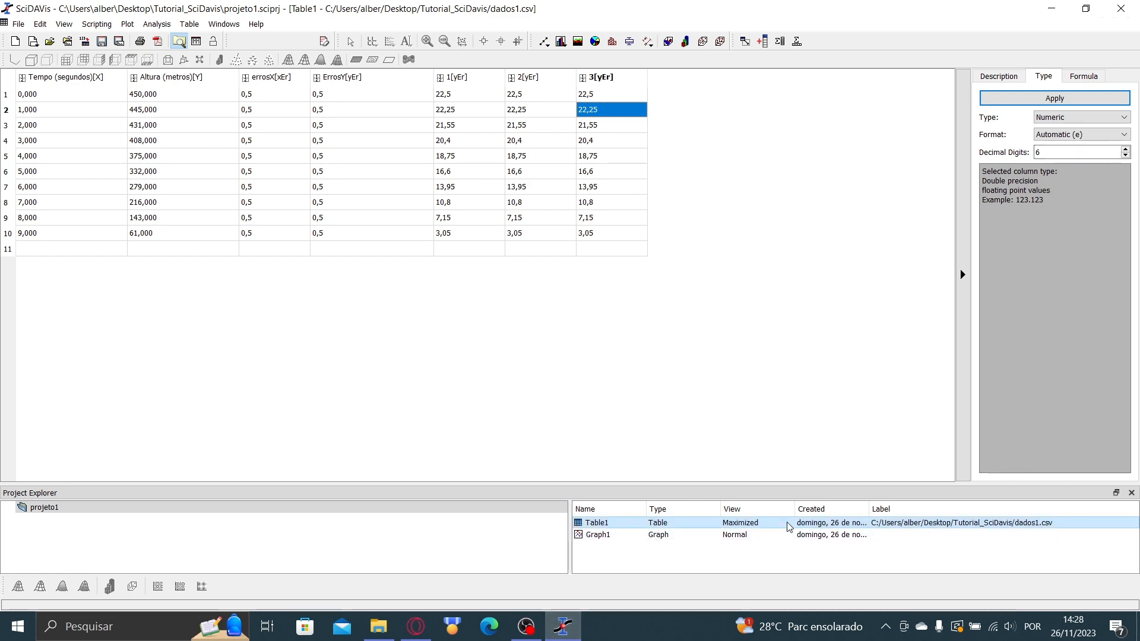
double_click(756, 524)
double_click(103, 476)
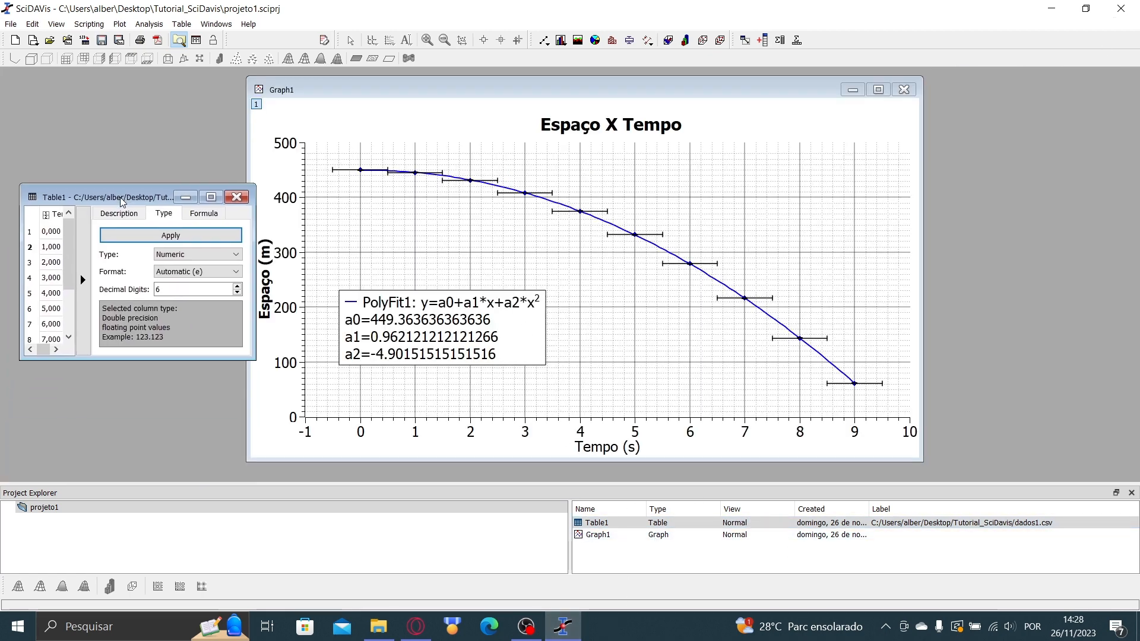
- Add Y error bars based on the standard deviation of the data to Graph1's Table1_Altura (metros) curve
left_click(527, 95)
left_click(124, 23)
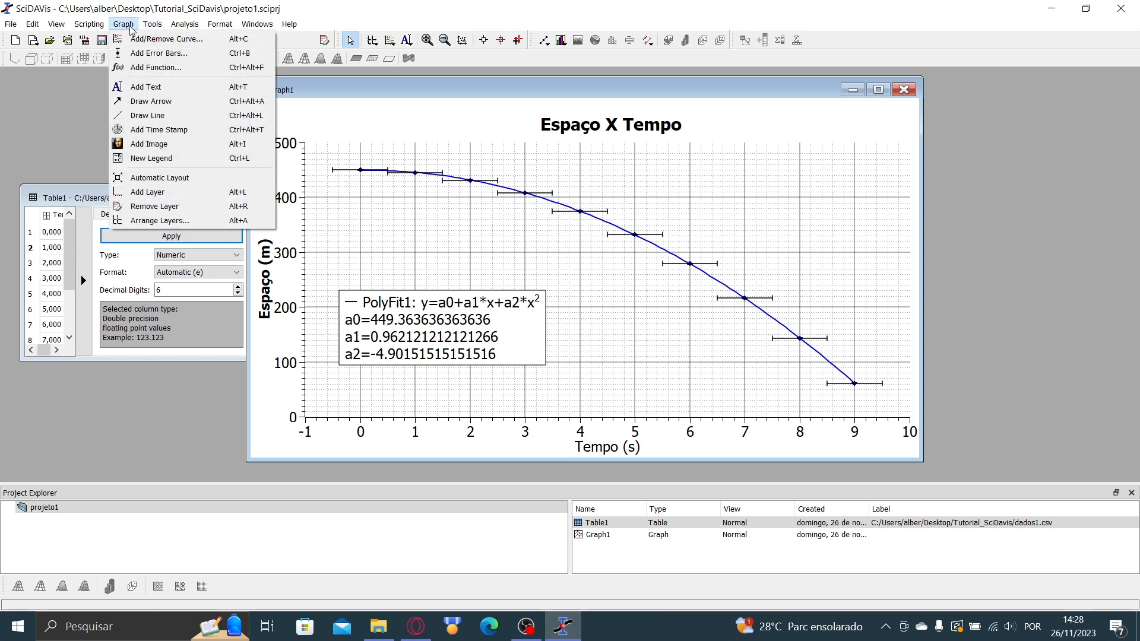
left_click(137, 52)
left_click(470, 315)
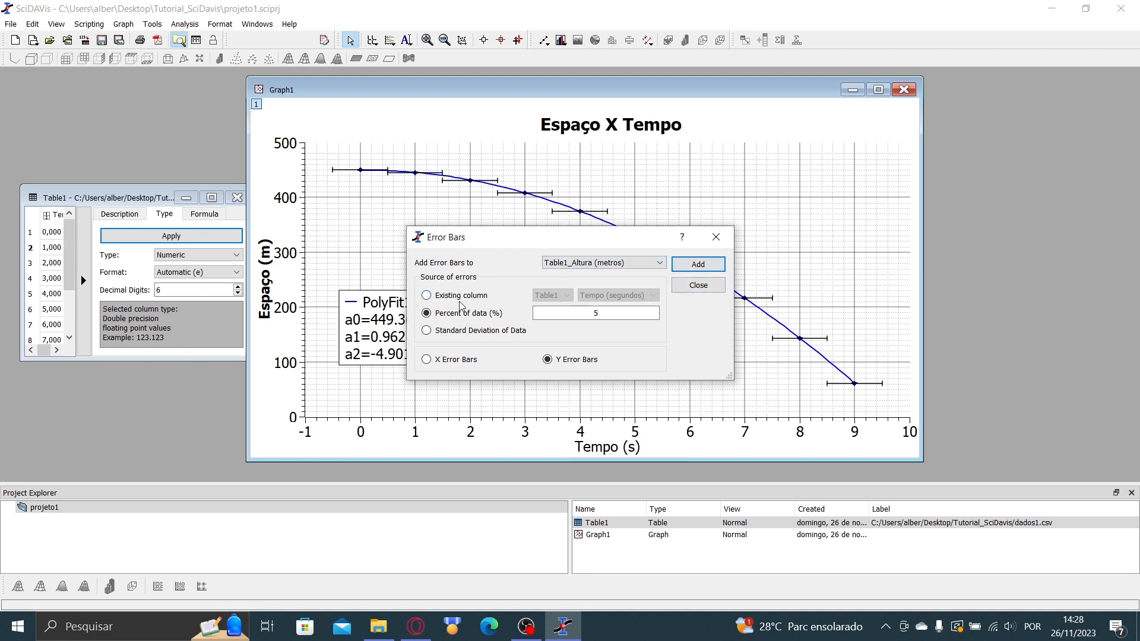
left_click(498, 333)
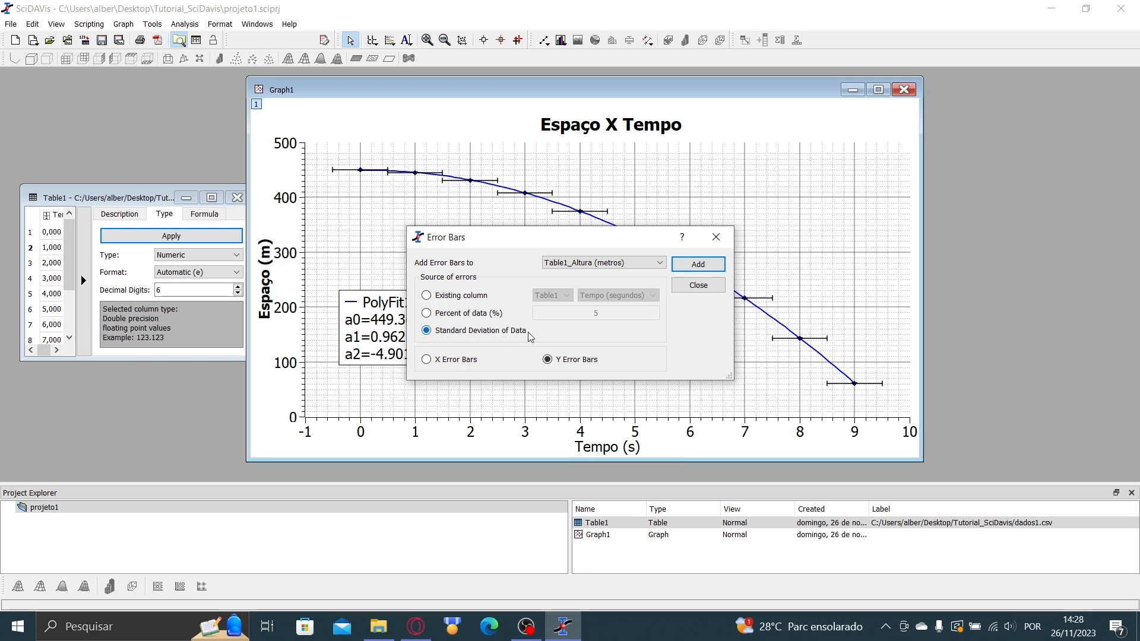
left_click(698, 264)
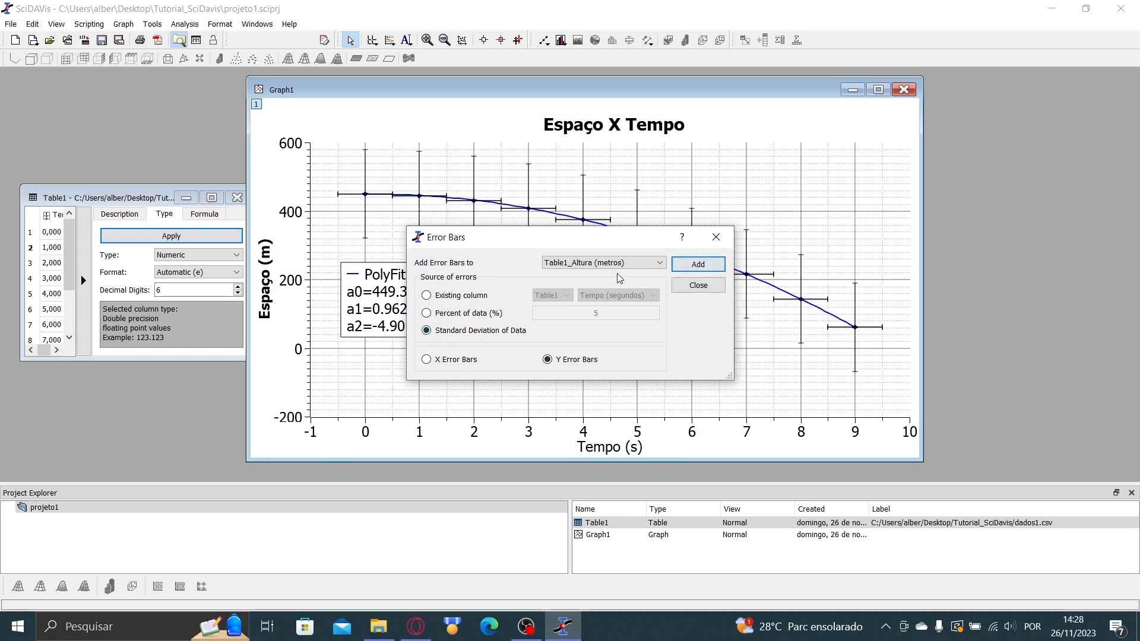
left_click_drag(512, 245, 828, 265)
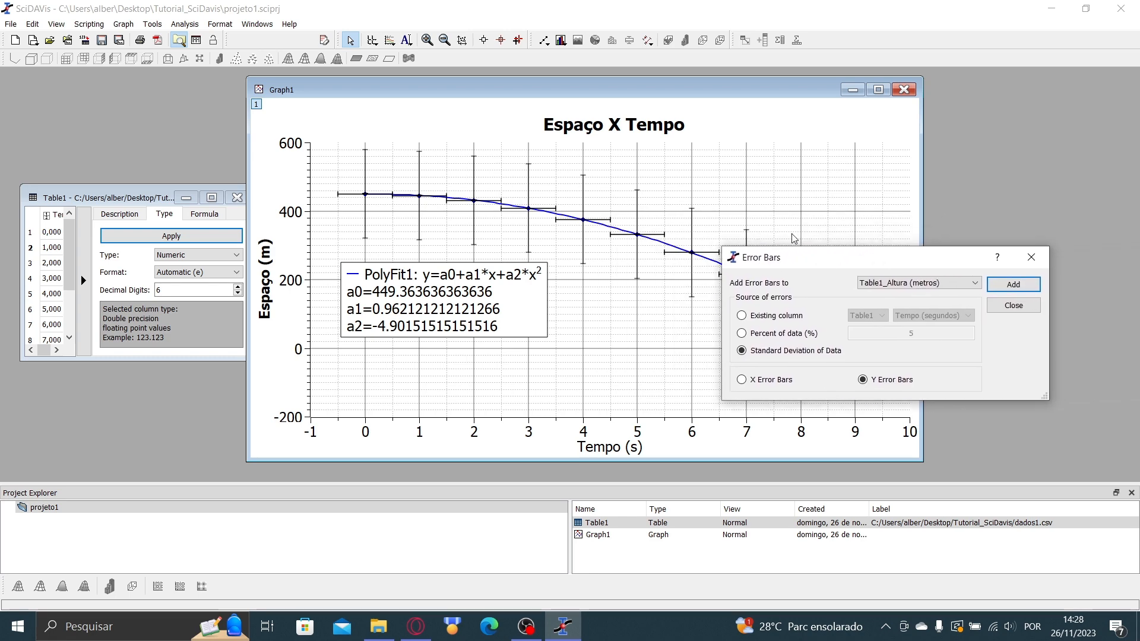
left_click(1014, 306)
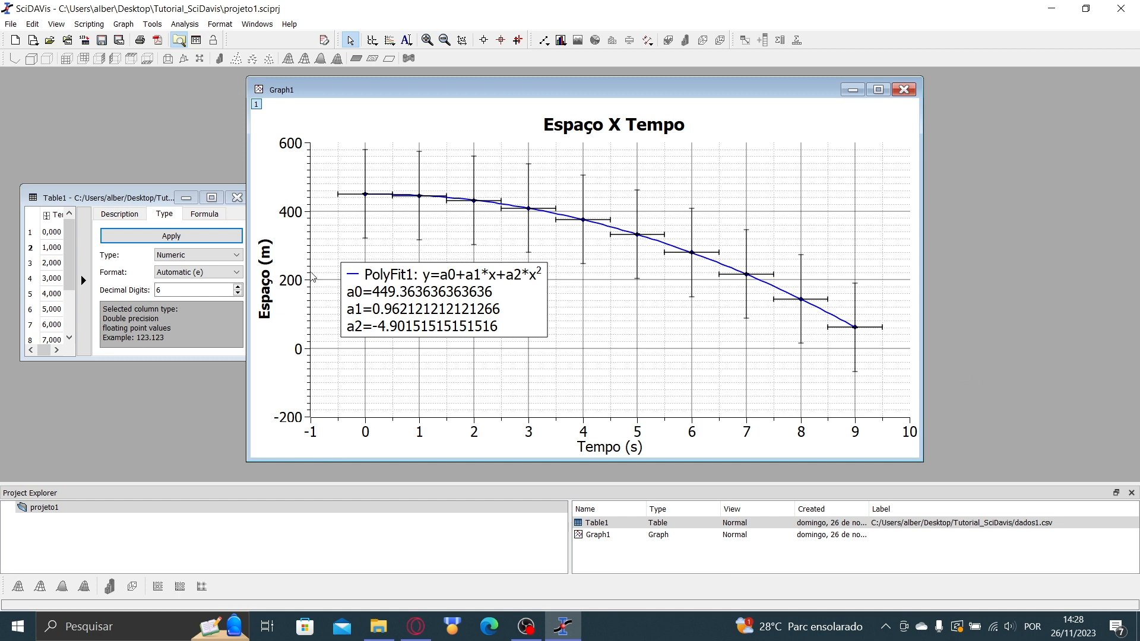
- Examine the line settings of PolyFit1 and the direction and style settings of the error bar curves in Graph1's plot details
left_click_drag(137, 204, 178, 159)
right_click(417, 200)
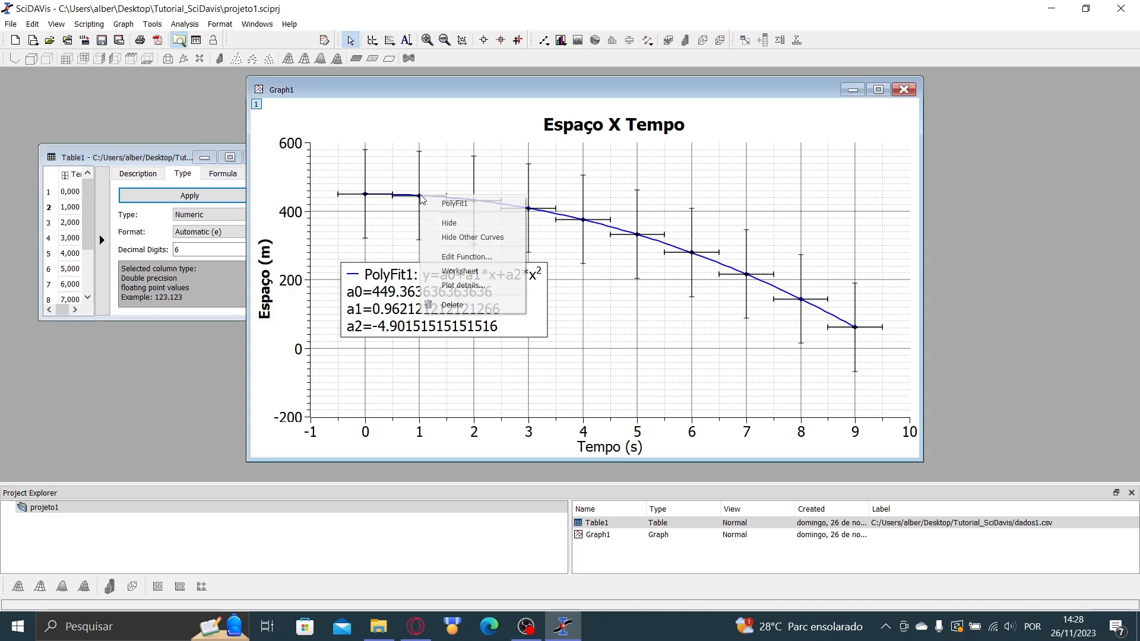
left_click(514, 285)
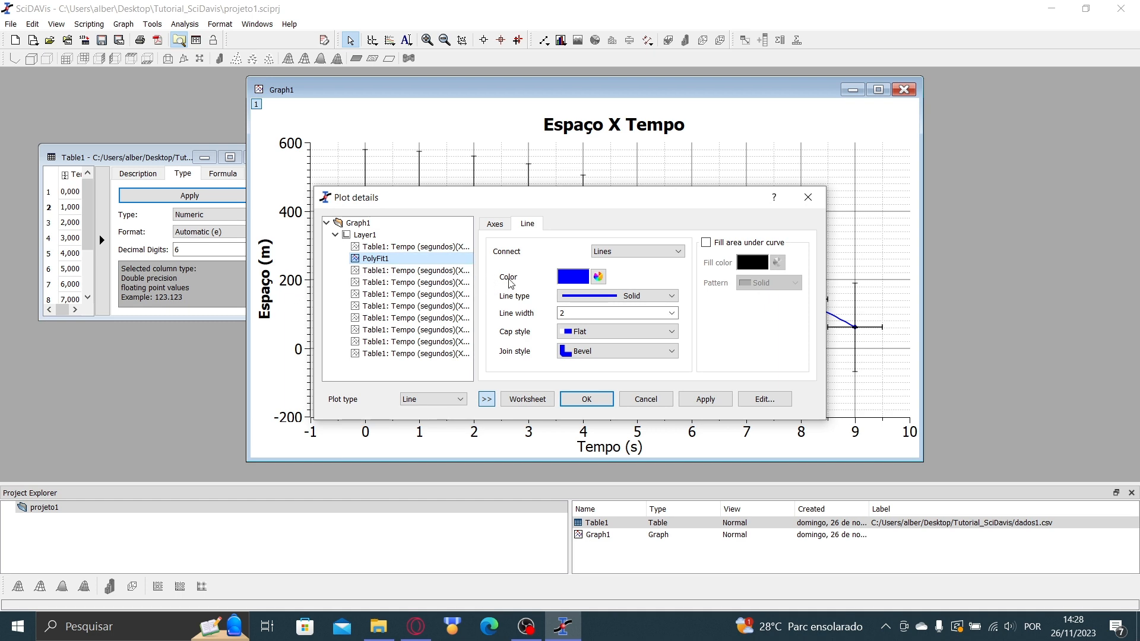
left_click(431, 272)
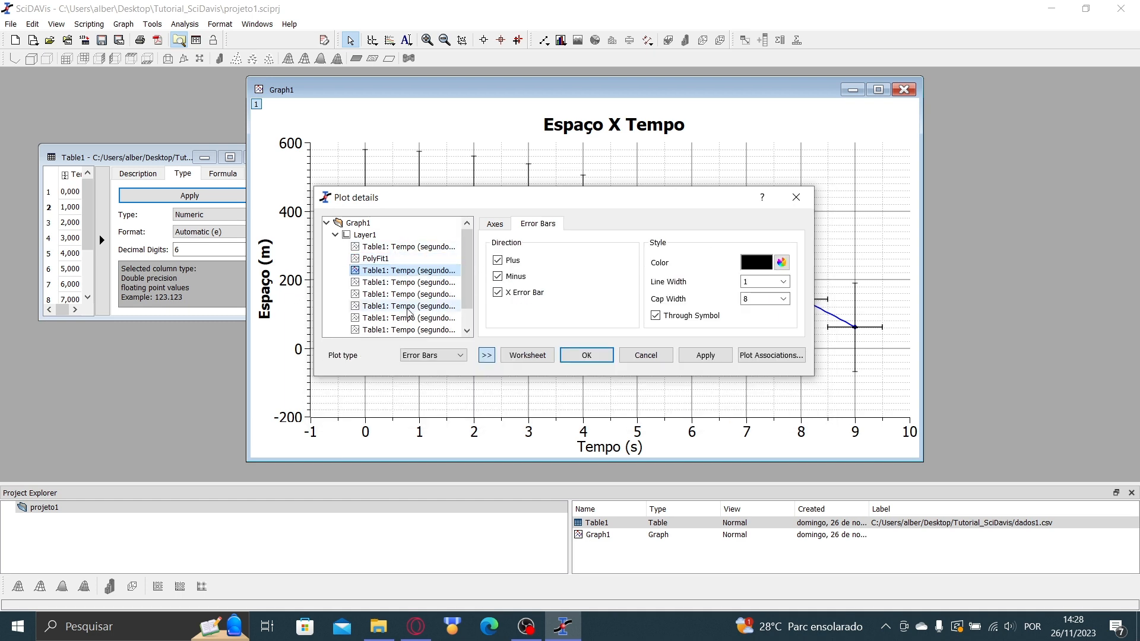
scroll(408, 312, "down", 1)
left_click(402, 260)
left_click(407, 283)
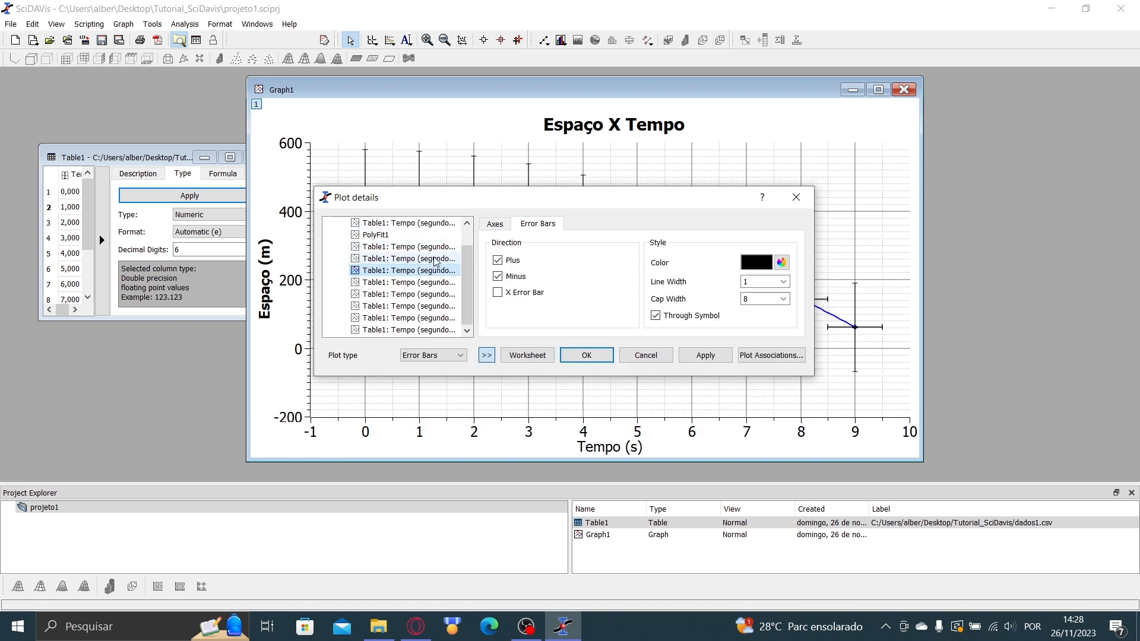
left_click(380, 272)
left_click(390, 249)
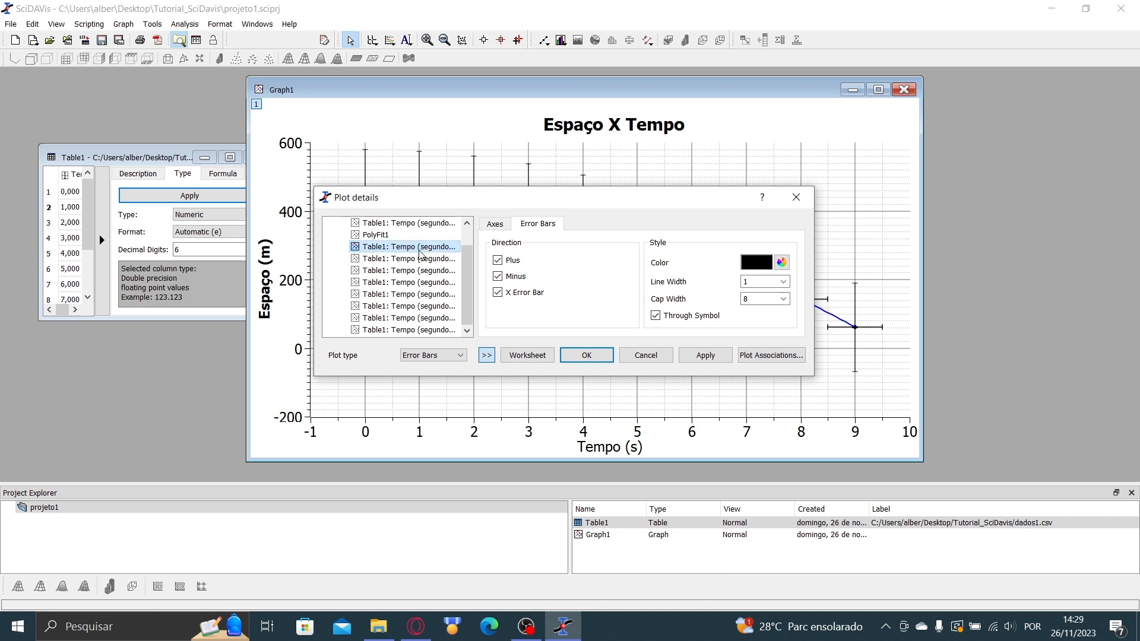
left_click(422, 257)
left_click(418, 270)
left_click(411, 295)
left_click(409, 307)
left_click(404, 328)
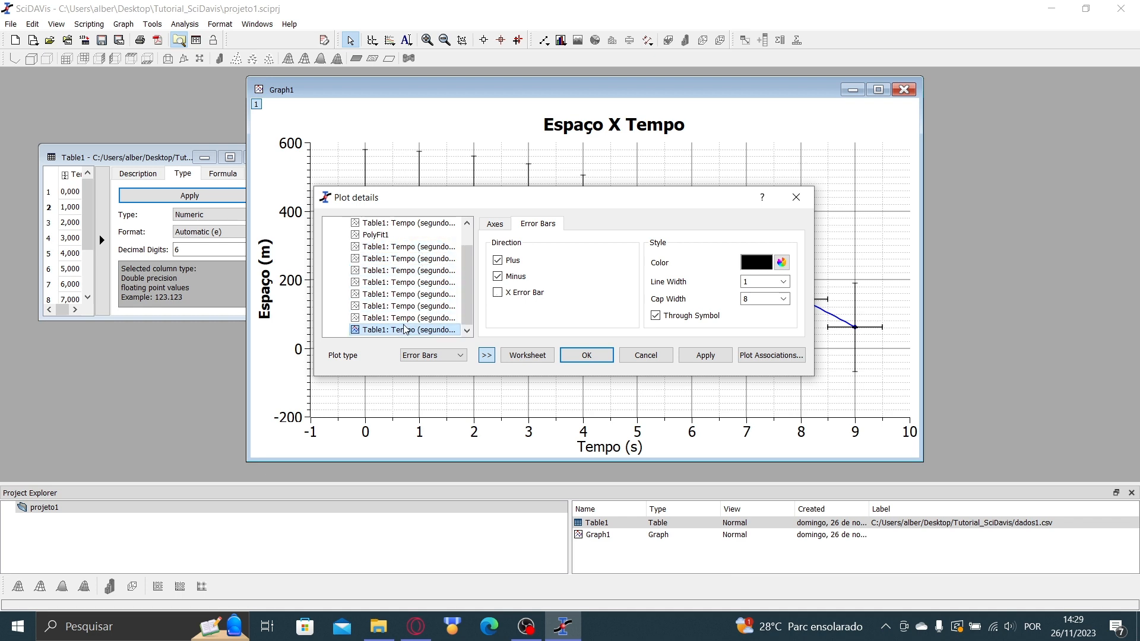
left_click(408, 296)
left_click(414, 258)
left_click(415, 248)
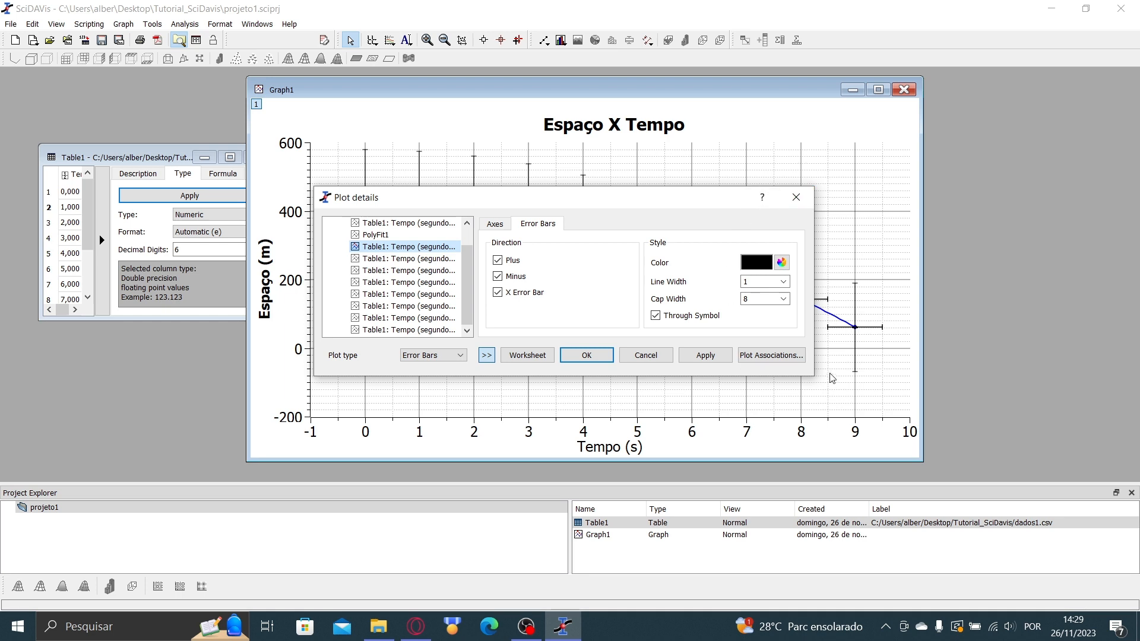
- Compare the remaining error bar curves' settings with the symbol settings of the scatter data curve in Graph1's plot details
left_click_drag(582, 206, 532, 236)
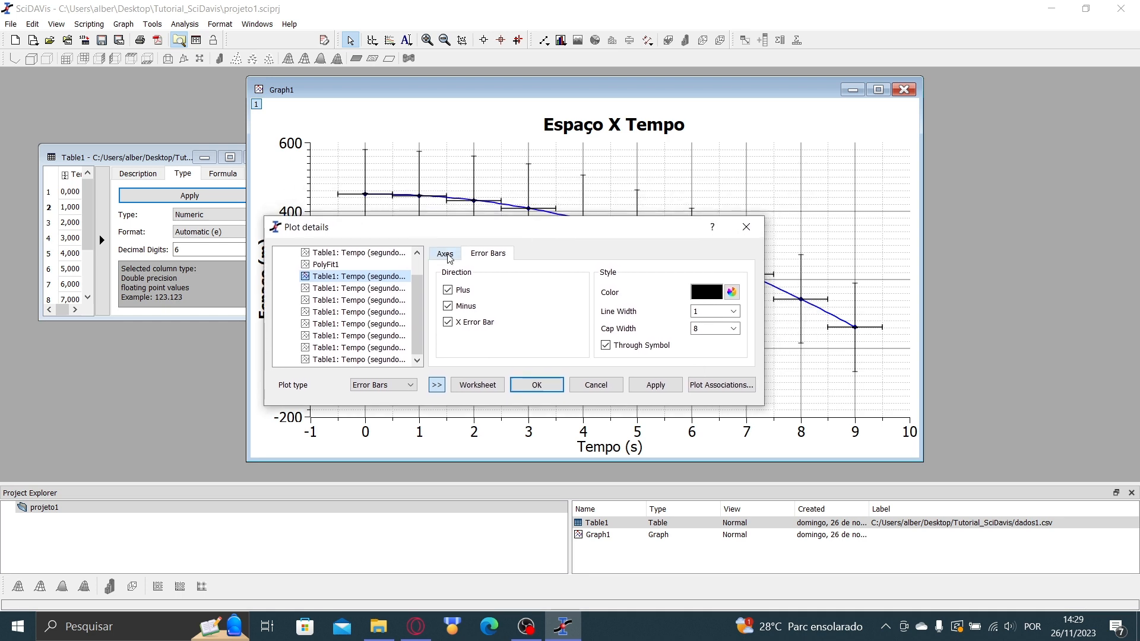
left_click(446, 254)
left_click(489, 253)
scroll(361, 326, "up", 1)
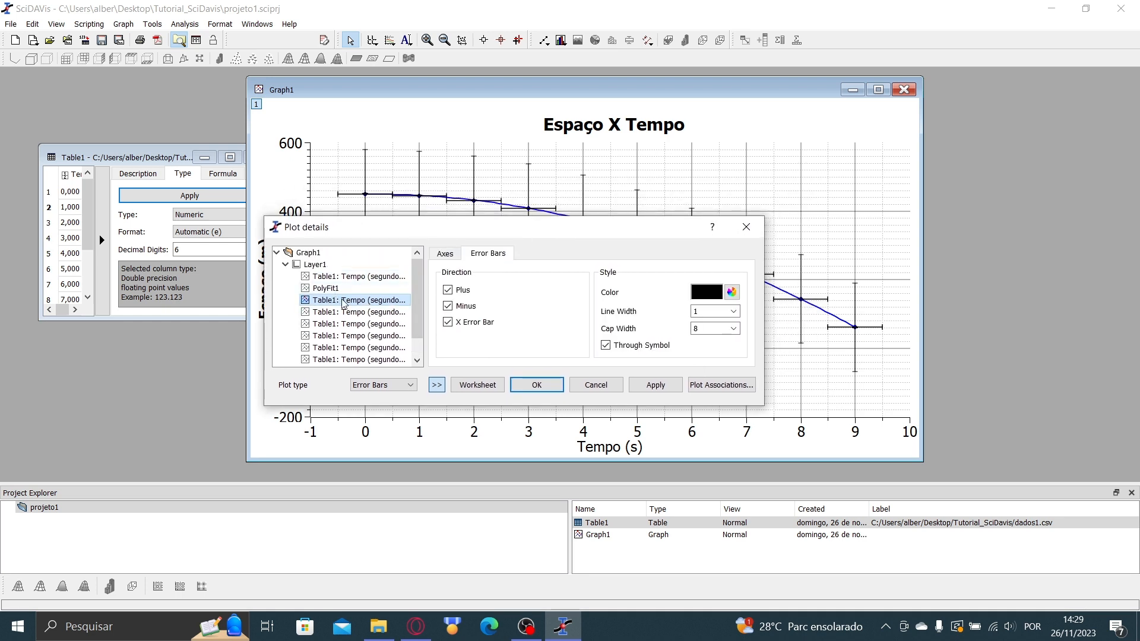
left_click(374, 328)
left_click(378, 357)
scroll(414, 342, "down", 1)
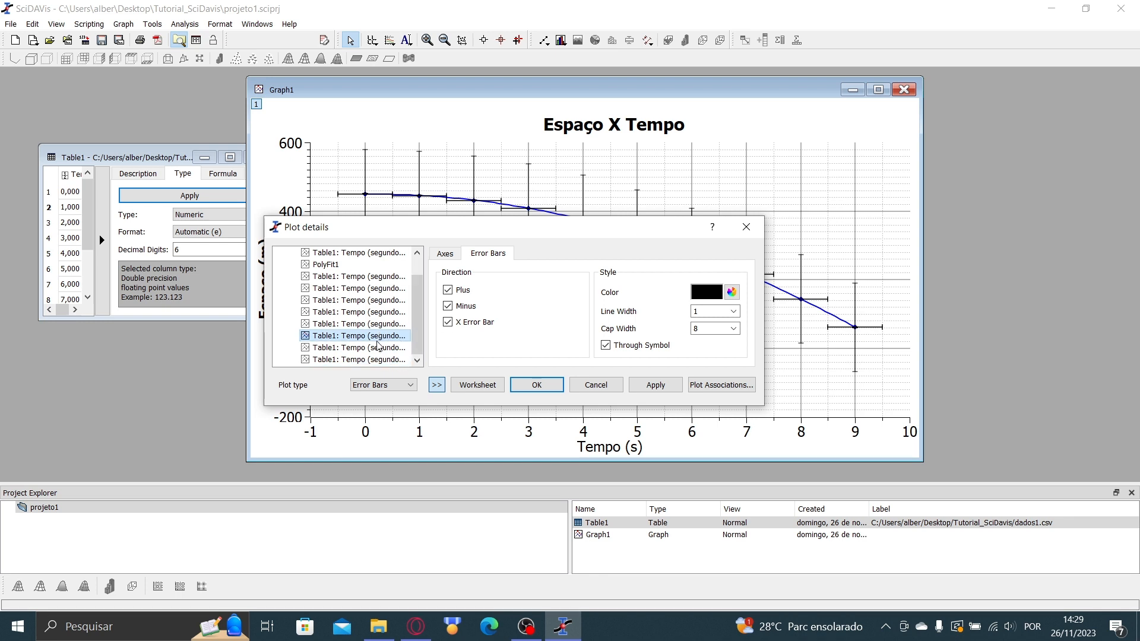
left_click(375, 359)
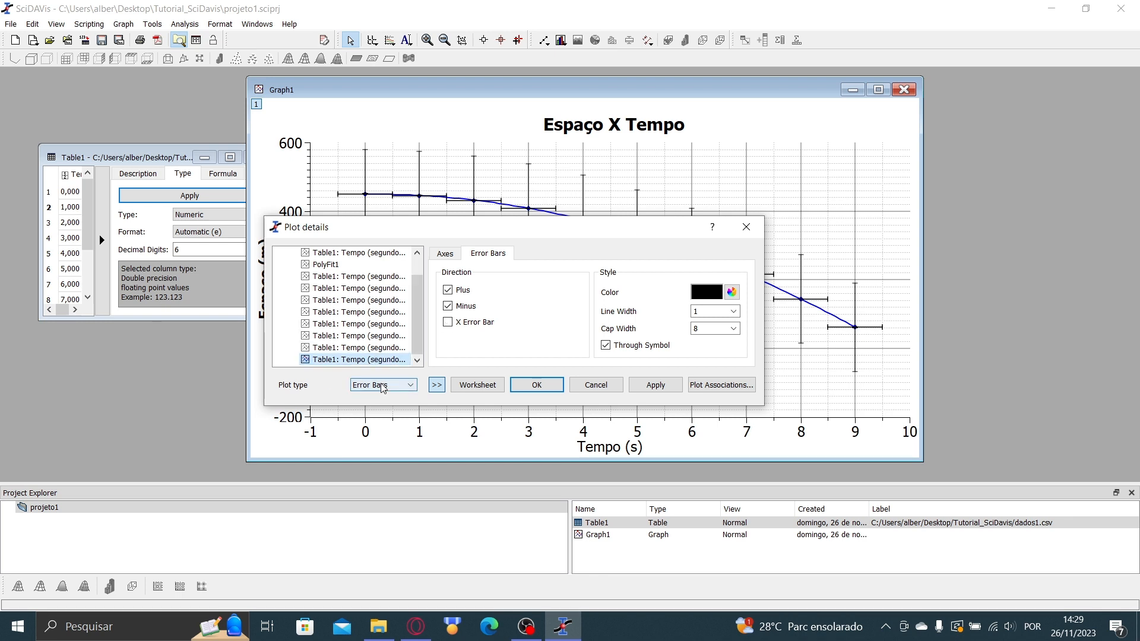
scroll(367, 345, "up", 1)
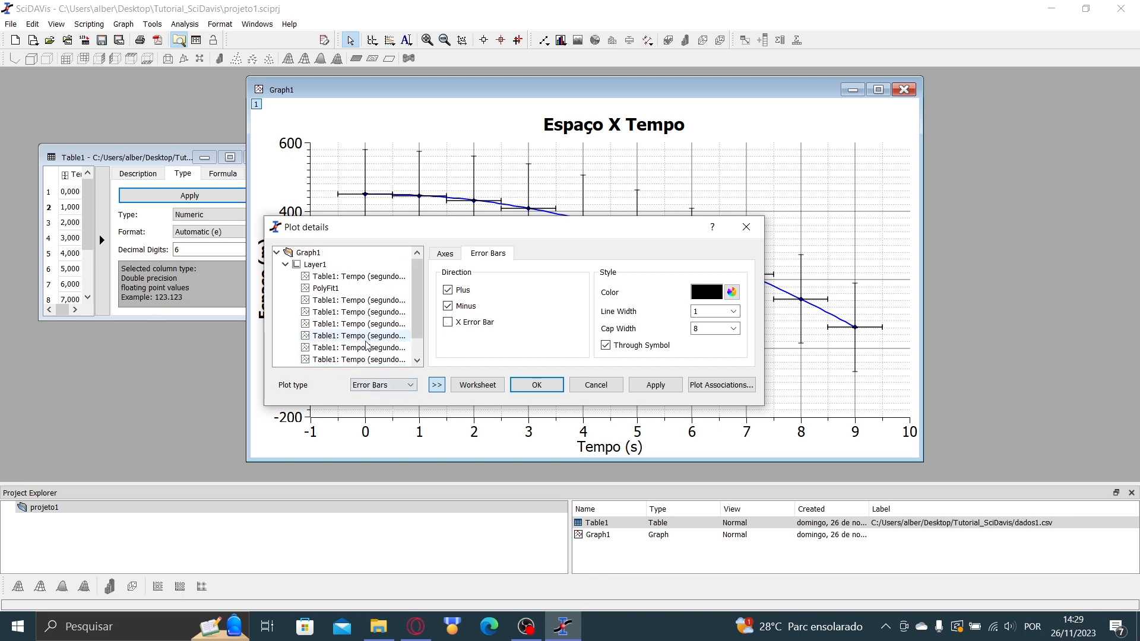
left_click(359, 279)
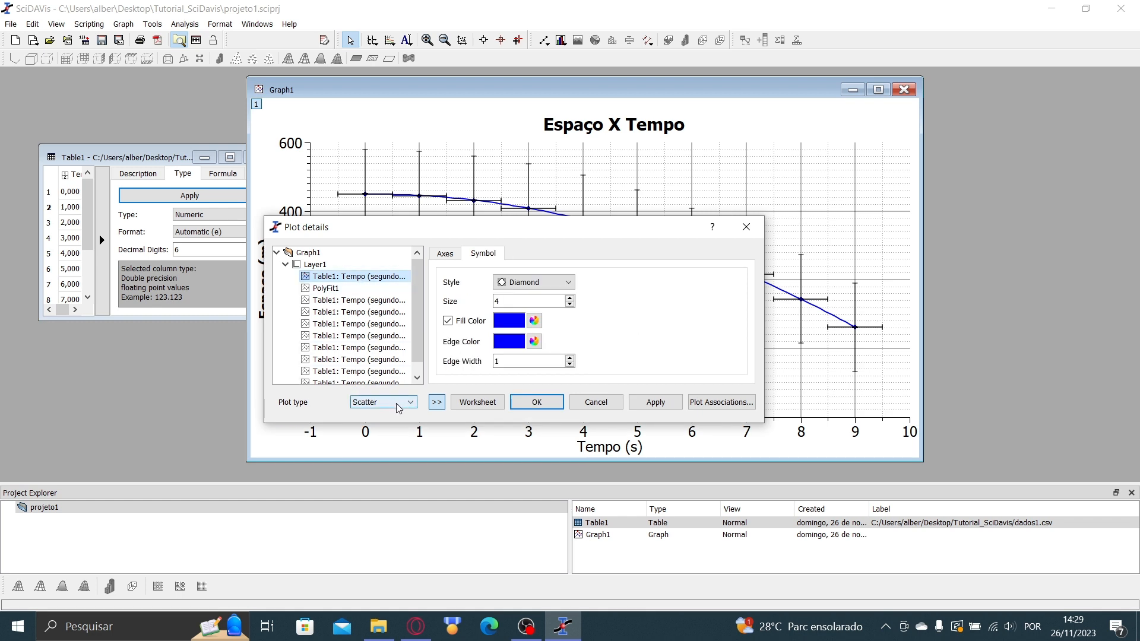
scroll(386, 363, "down", 1)
left_click(366, 289)
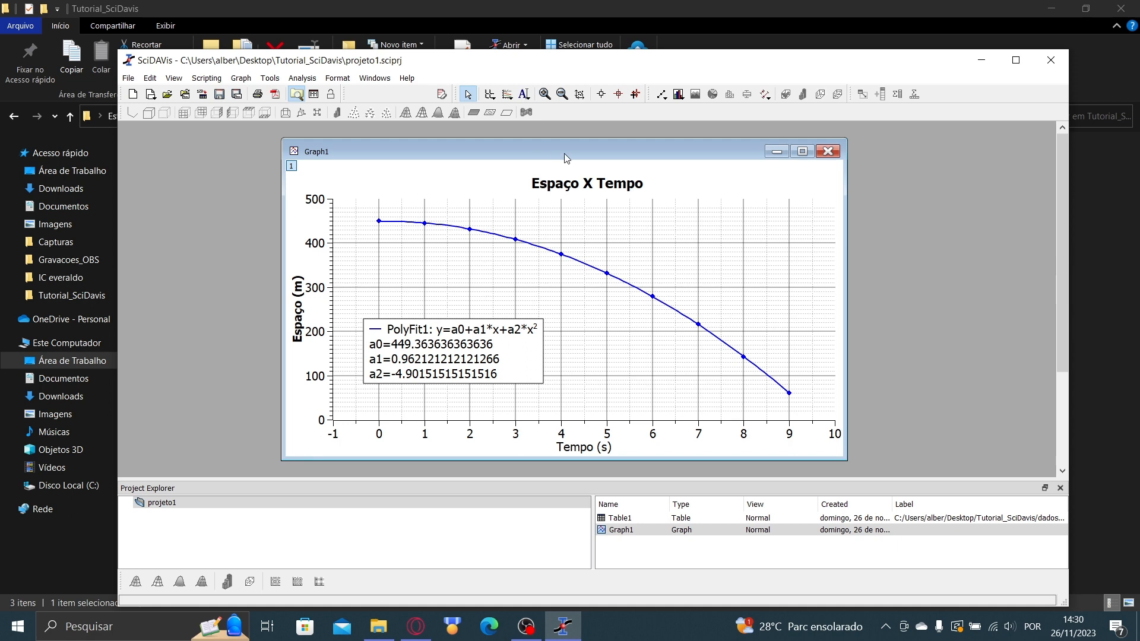
left_click_drag(564, 155, 557, 142)
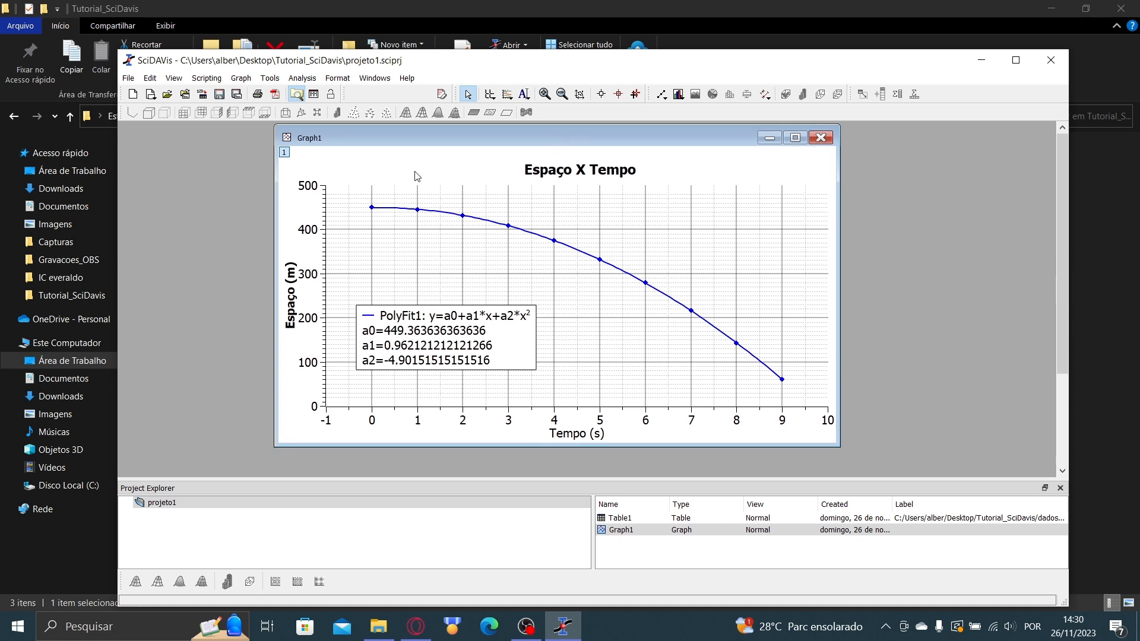
- Remove the extra Y error columns 1, 2 and 3 from Table1
left_click_drag(416, 138, 439, 145)
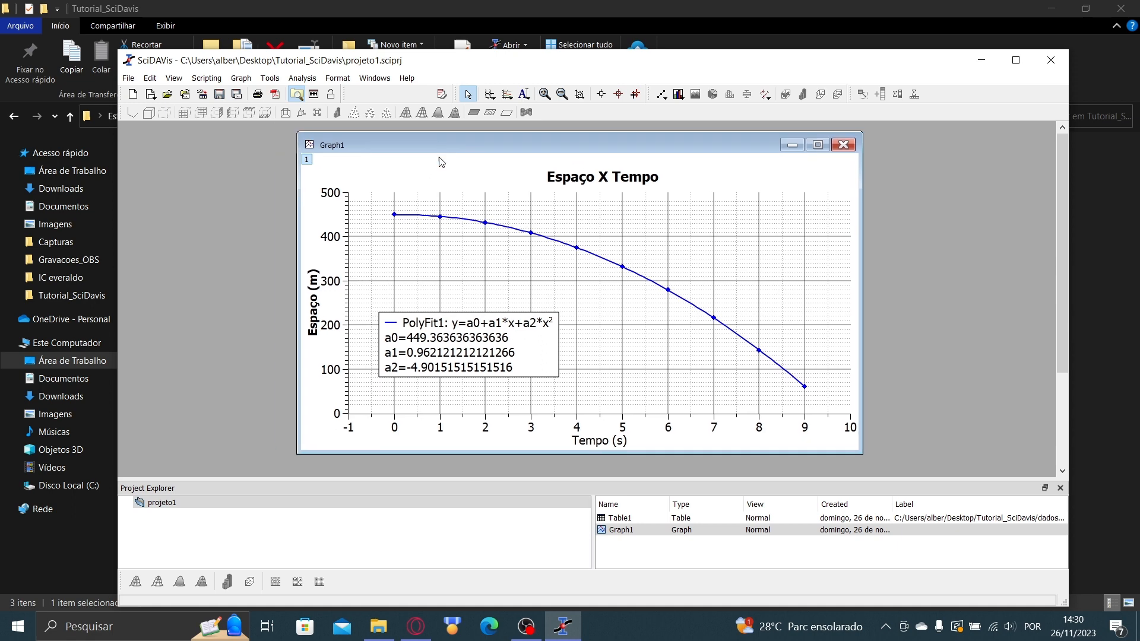
double_click(621, 518)
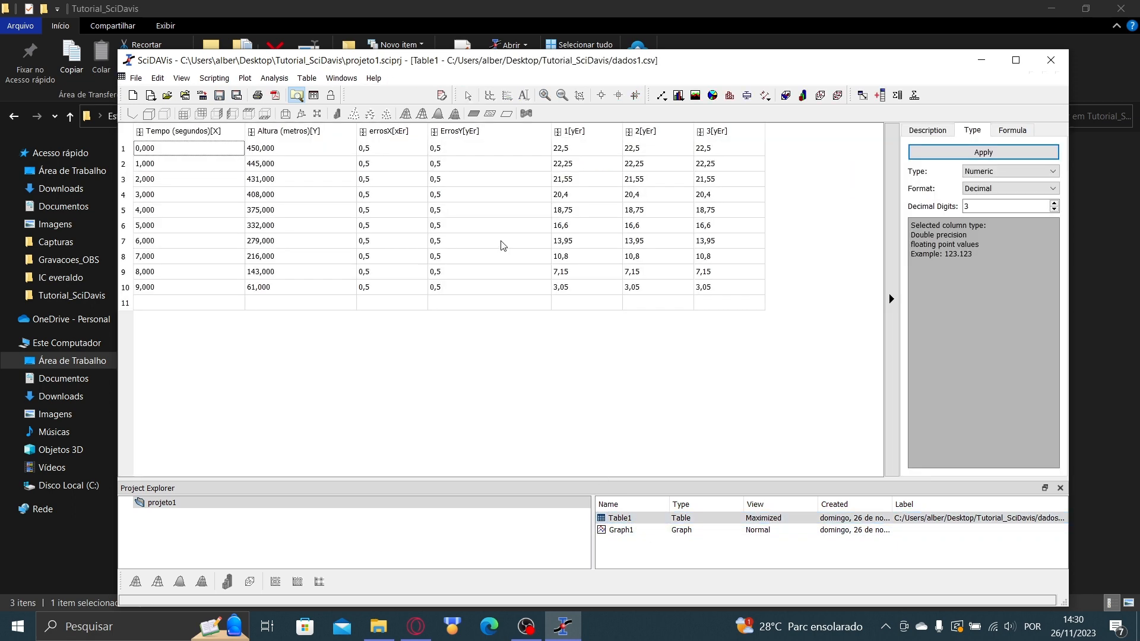
left_click(579, 132)
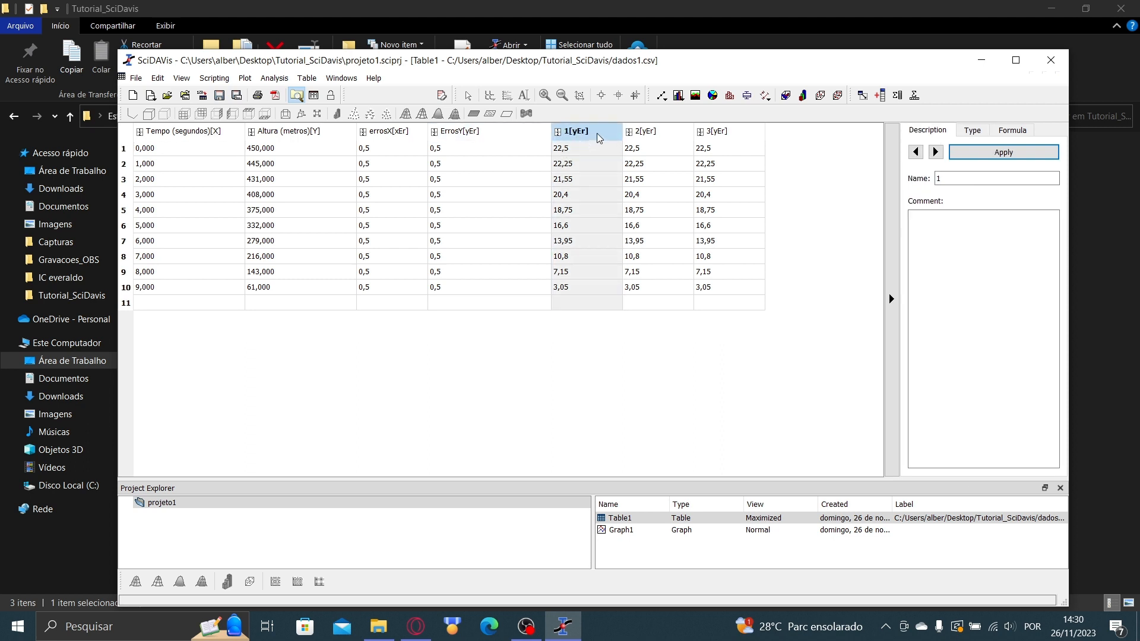
left_click(652, 133, "ctrl")
left_click(710, 133, "ctrl")
right_click(637, 144)
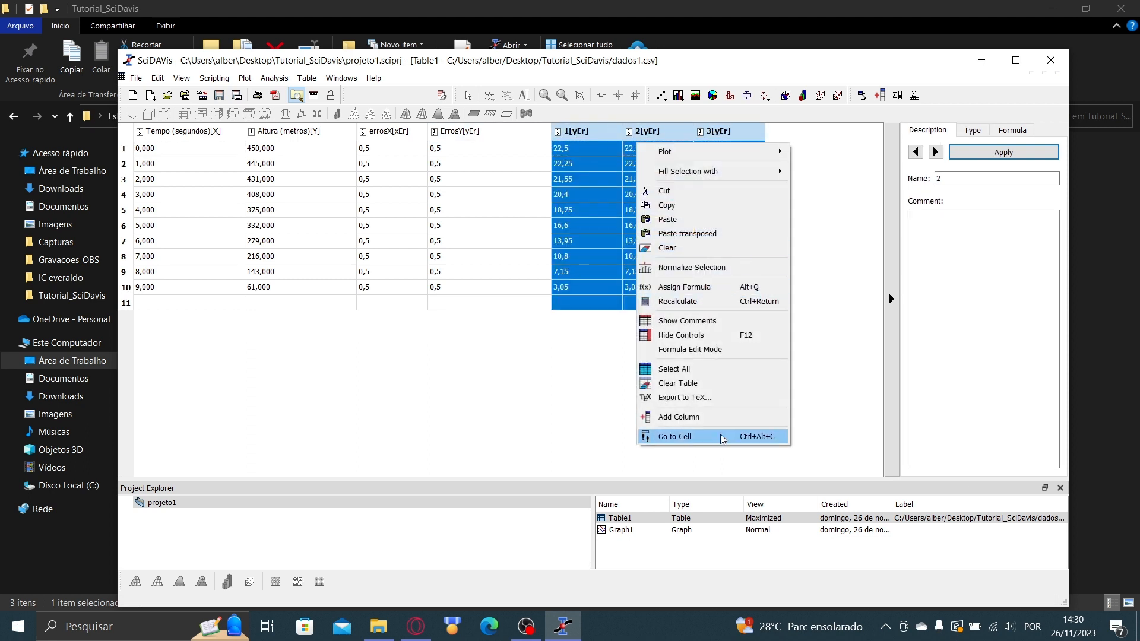
left_click(692, 247)
right_click(711, 136)
left_click(785, 223)
- Set the errosX column of Table1 to 0,1 in rows 1 to 10
left_click(459, 134)
left_click(418, 132)
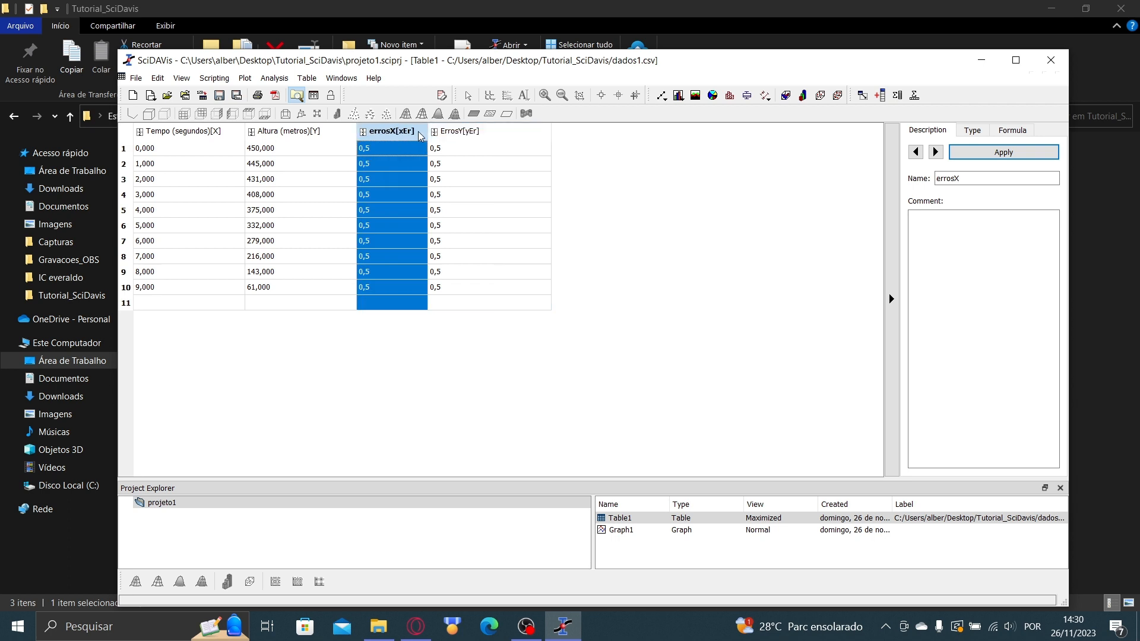
left_click(442, 133)
left_click(467, 153)
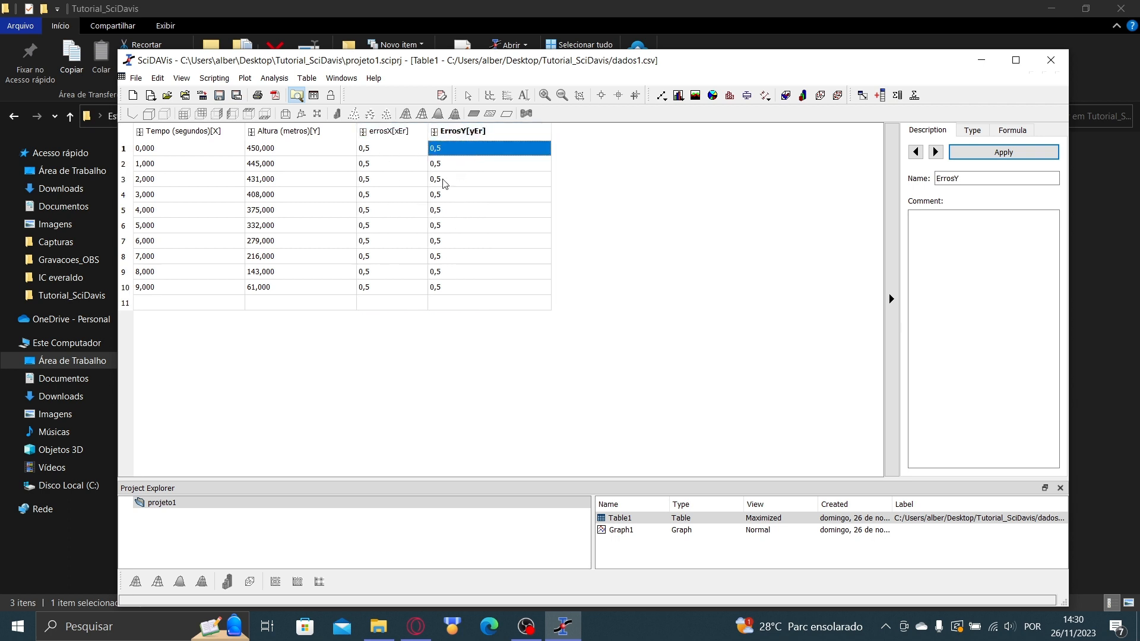
key("Left")
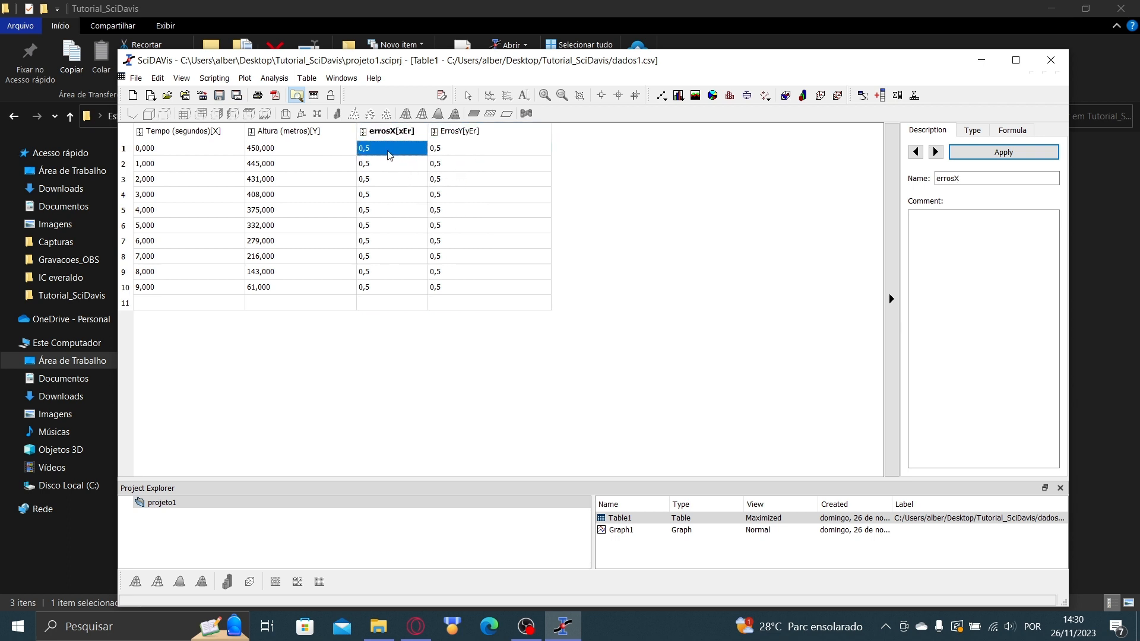
left_click_drag(389, 156, 388, 290)
type("0,1")
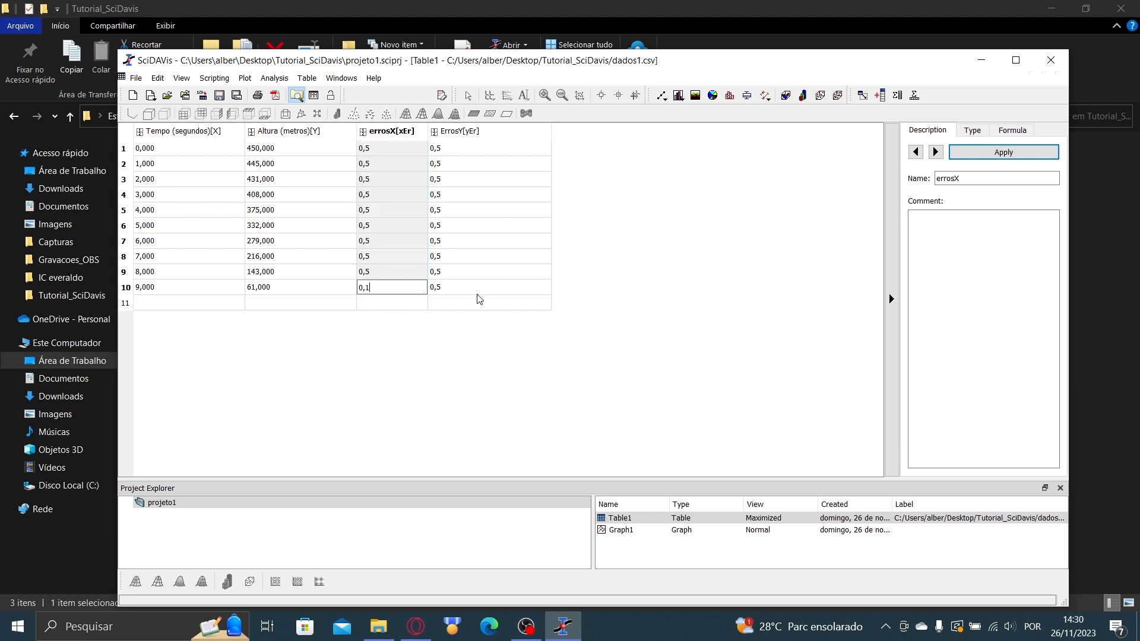
key("Return")
- Set the ErrosY column of Table1 to 3 in rows 1 to 10
left_click(529, 149)
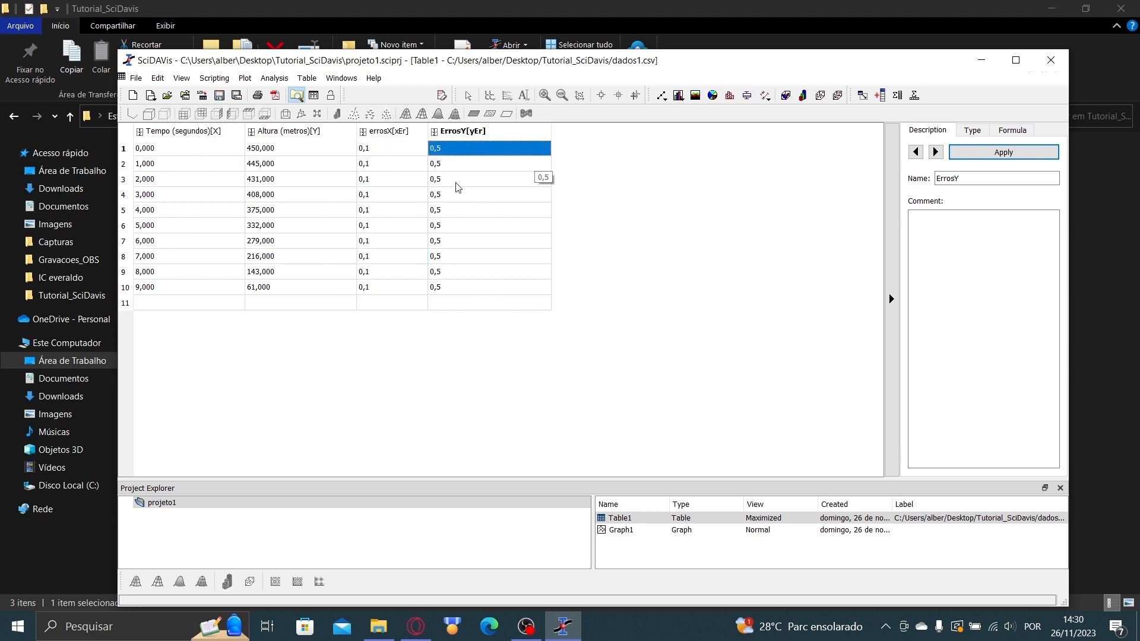
type("3")
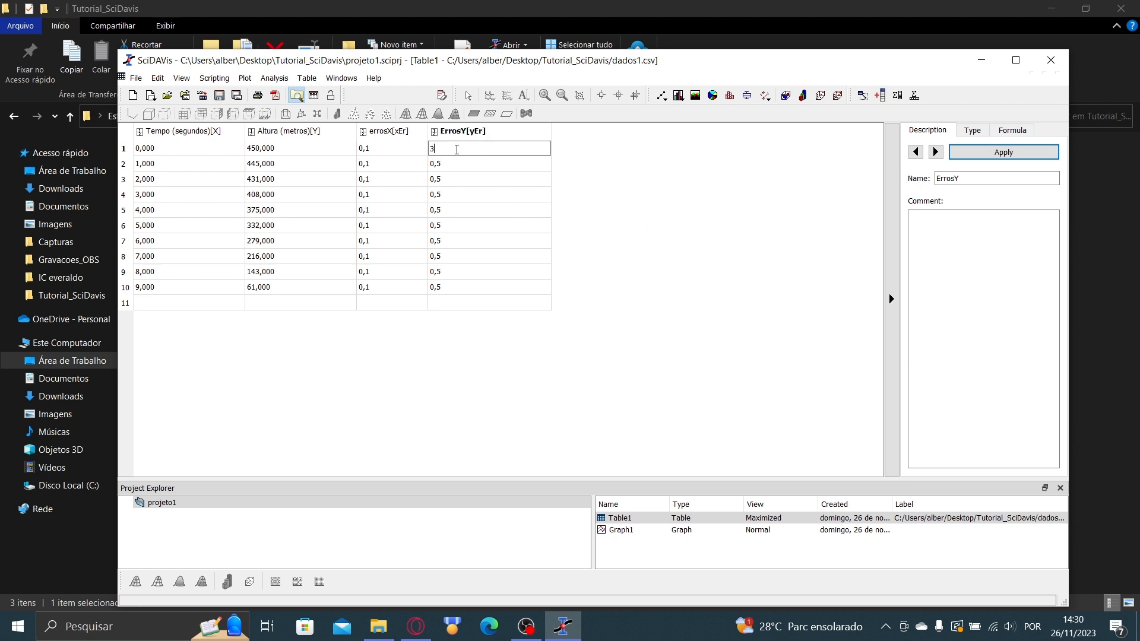
key("Return")
type("3")
key("Return")
key("3")
key("Return")
key("3")
key("Return")
key("3")
key("Return")
key("3")
key("Return")
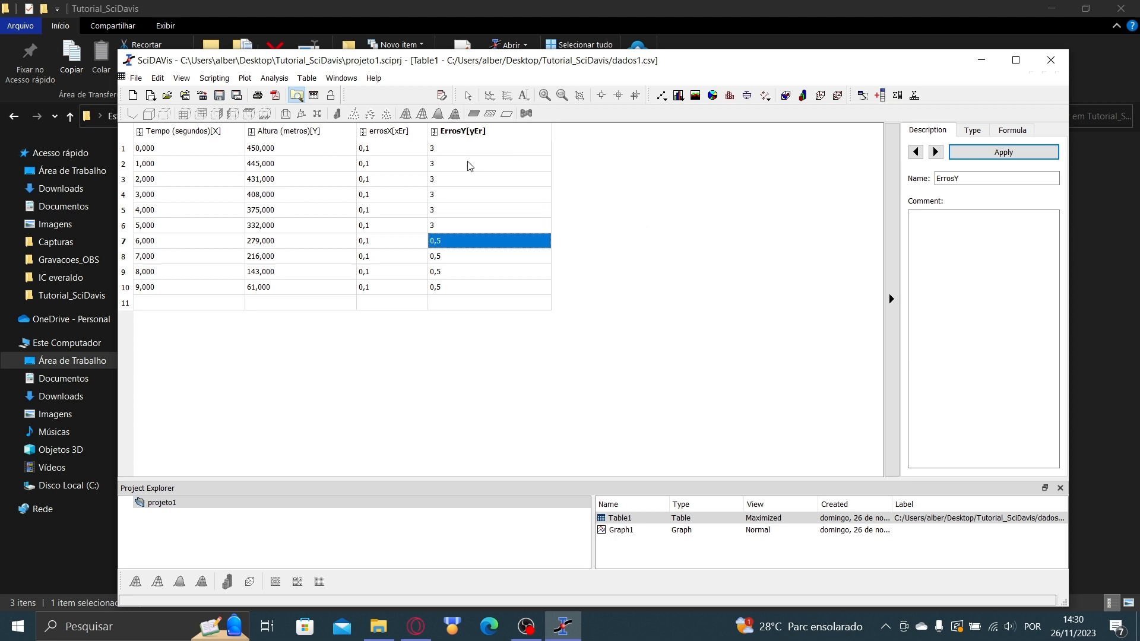
key("3")
key("Return")
key("3")
key("Return")
type("3")
key("Return")
type("3")
key("Return")
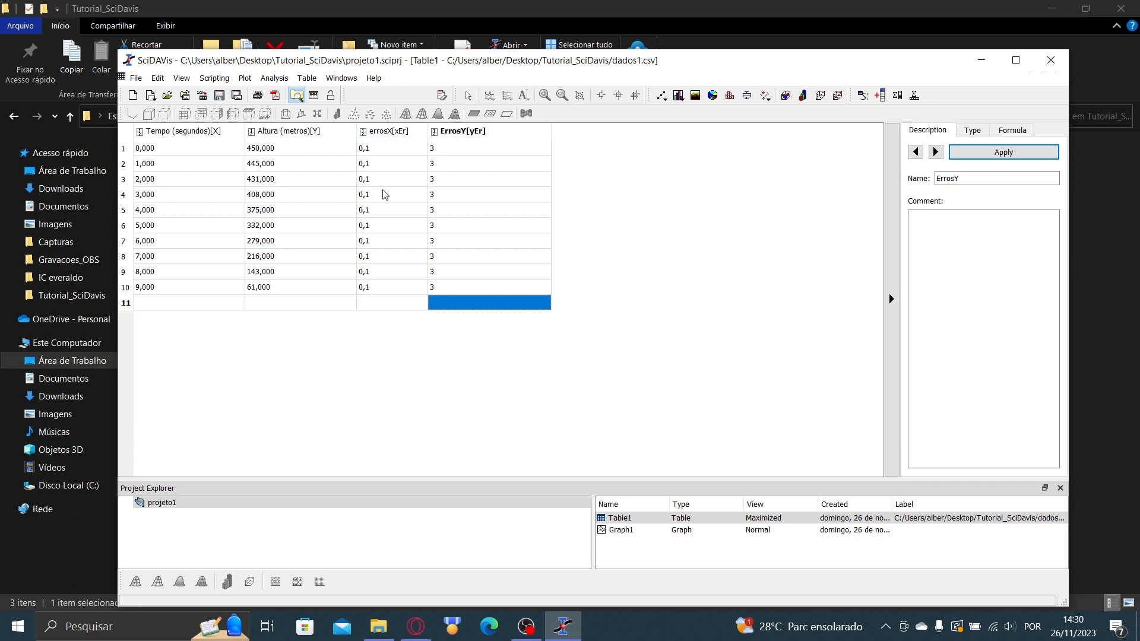
- Add X error bars from Table1's errosX column to the Table1_Altura (metros) curve in Graph1
double_click(776, 519)
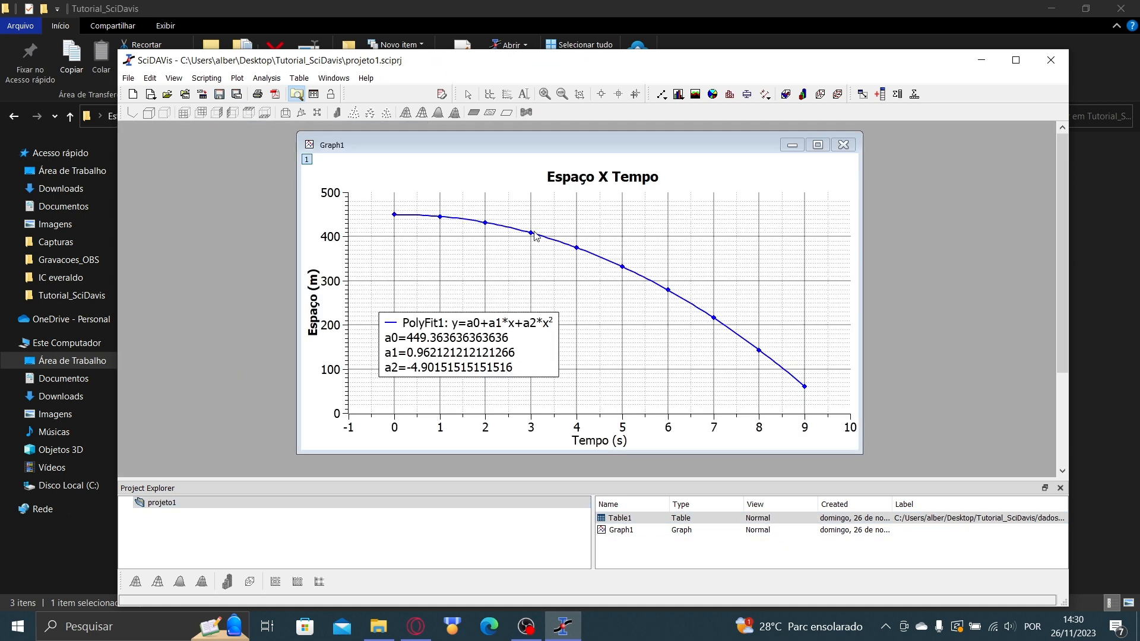
left_click_drag(569, 149, 553, 155)
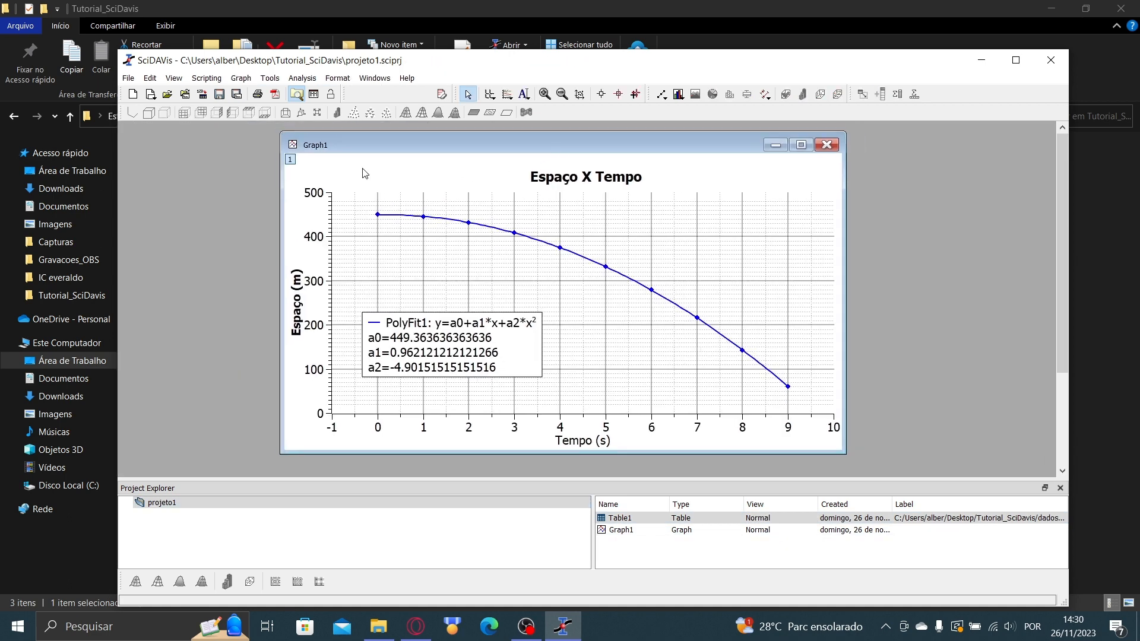
left_click(241, 78)
left_click(252, 107)
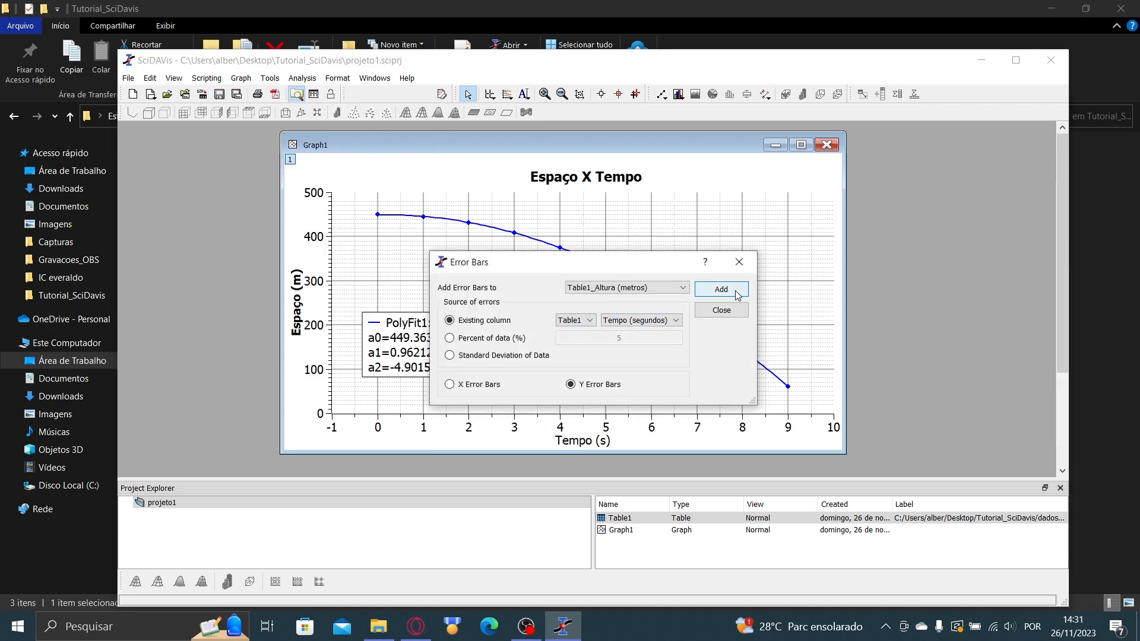
left_click(642, 320)
left_click(629, 355)
left_click(466, 386)
left_click(742, 291)
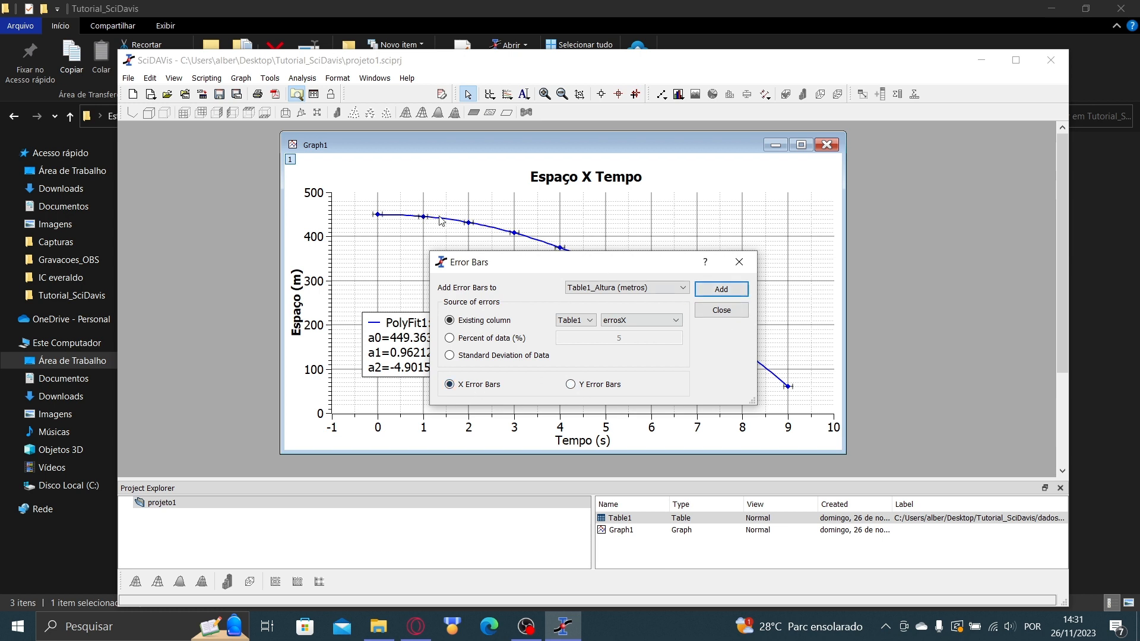
- Add Y error bars from Table1's ErrosY column to the Table1_Altura (metros) curve in Graph1
left_click(671, 321)
left_click(638, 361)
left_click(597, 385)
left_click(731, 290)
left_click_drag(532, 271, 699, 262)
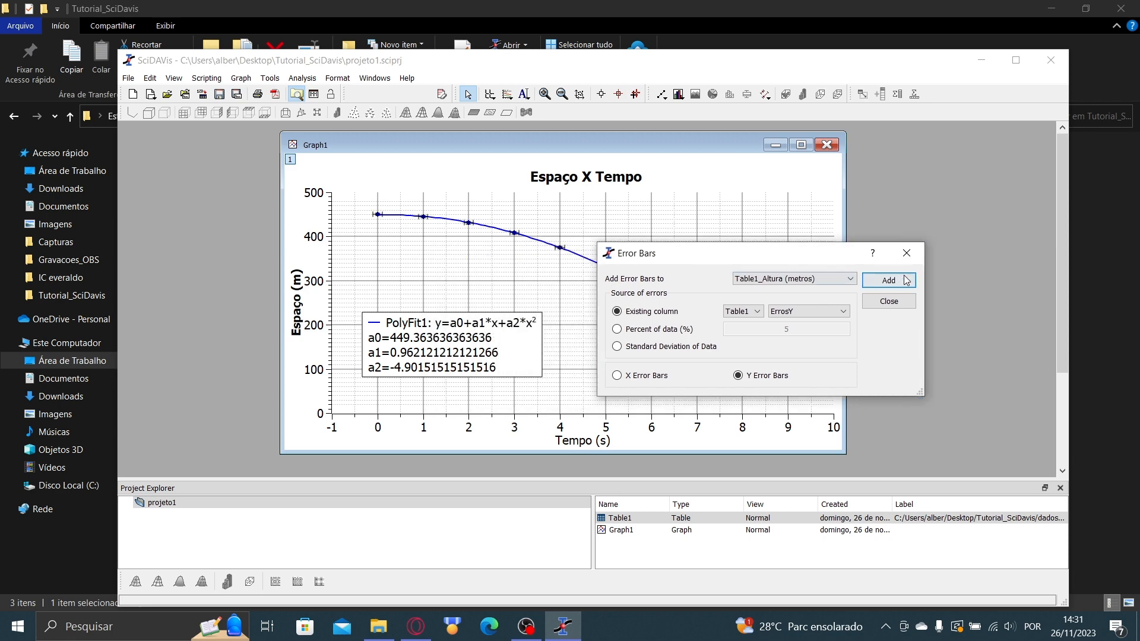
- Finish adding error bars and set the X error bars on the Espaço X Tempo graph to line width 2 and cap width 10
left_click(889, 301)
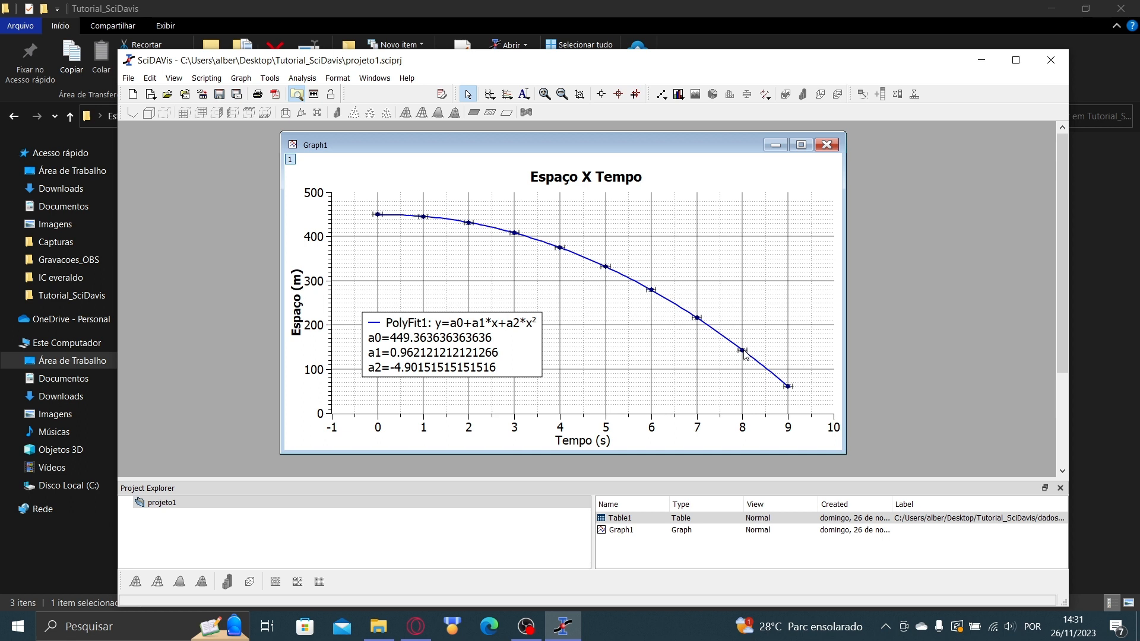
right_click(381, 219)
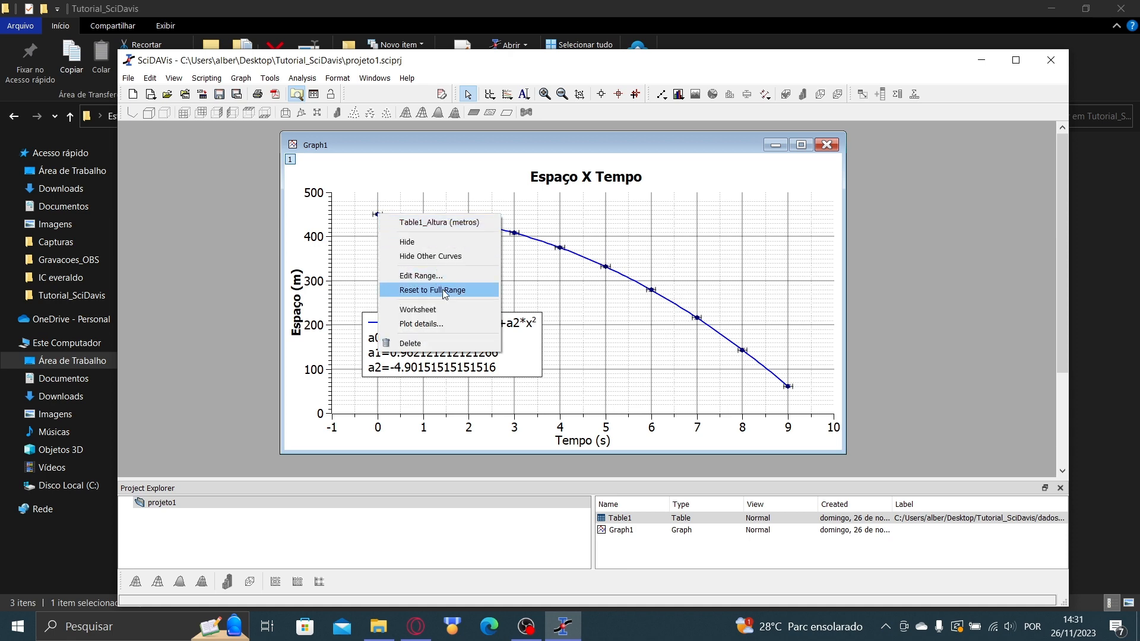
left_click(451, 324)
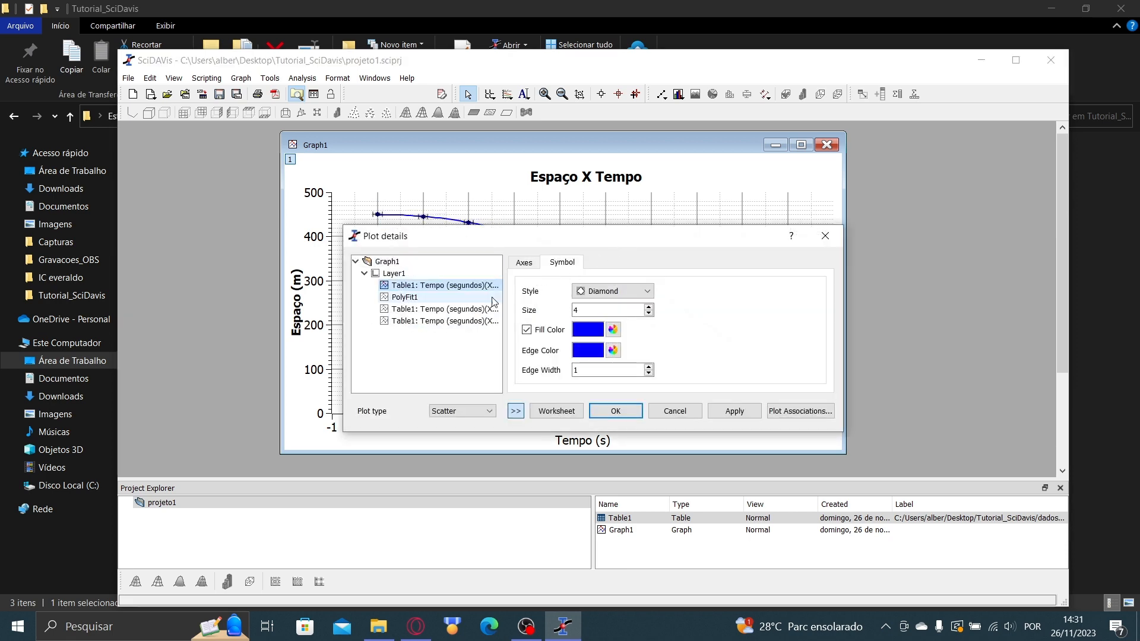
left_click(472, 309)
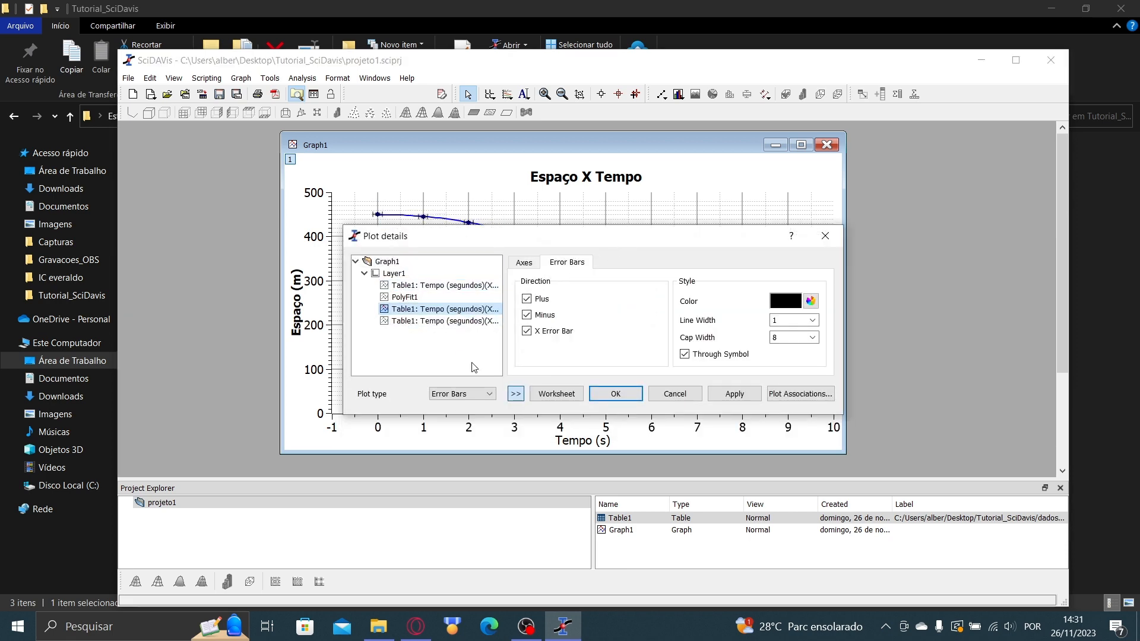
left_click(457, 321)
left_click(440, 309)
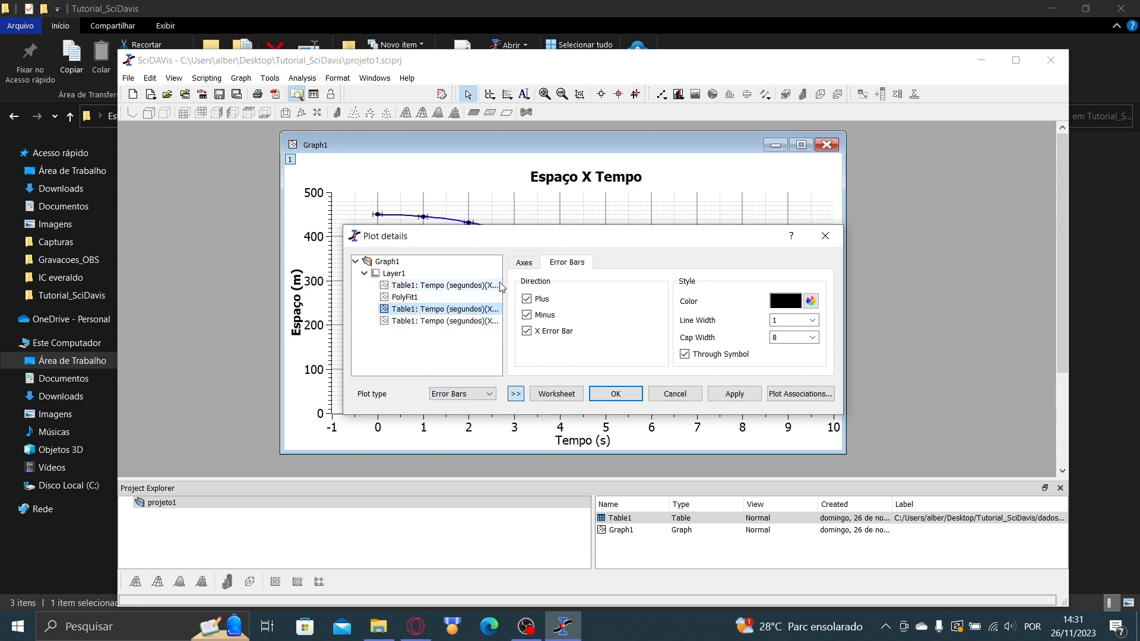
left_click_drag(465, 241, 456, 282)
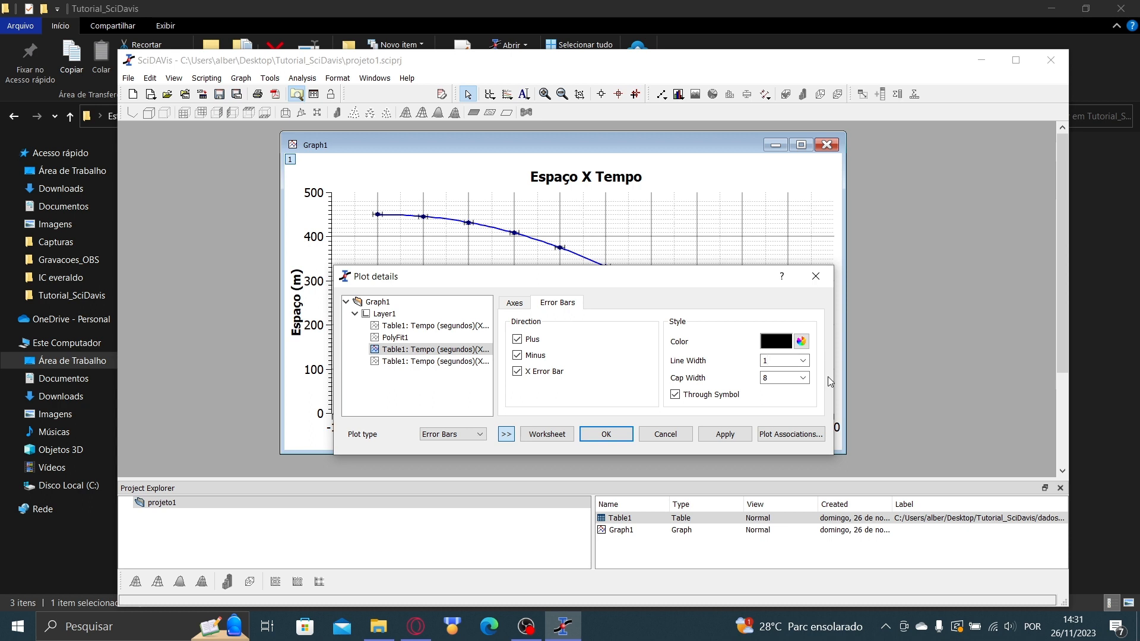
key("BackSpace")
type("2")
type("10")
left_click(733, 438)
- Set the Y error bars on the Espaço X Tempo graph to line width 2 and cap width 10
left_click(435, 361)
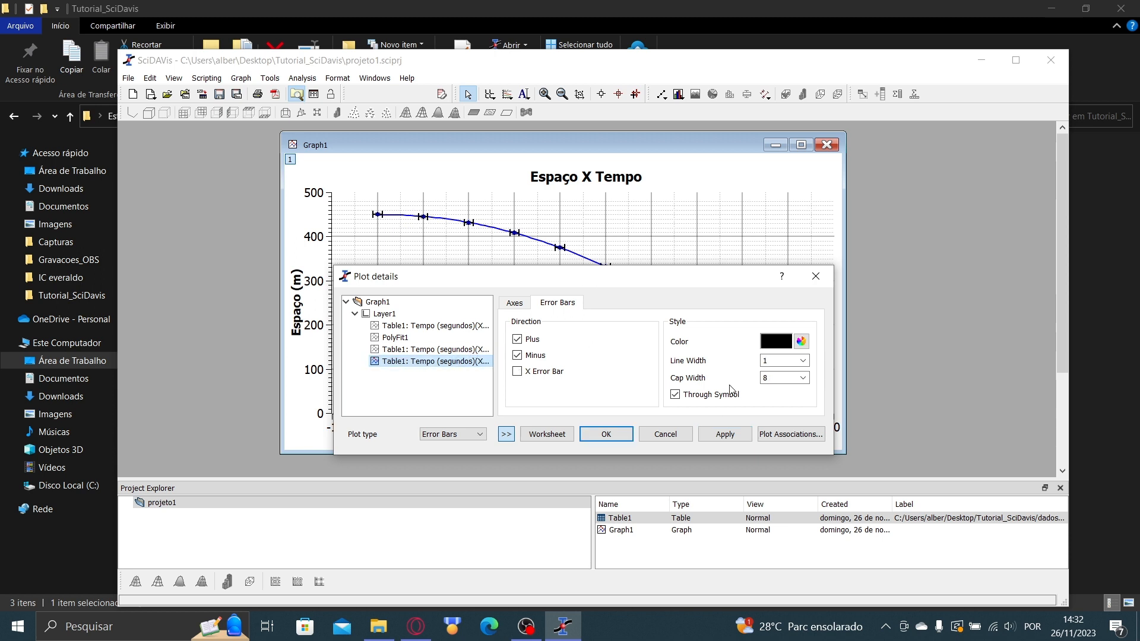
left_click(787, 361)
left_click(787, 380)
left_click(733, 437)
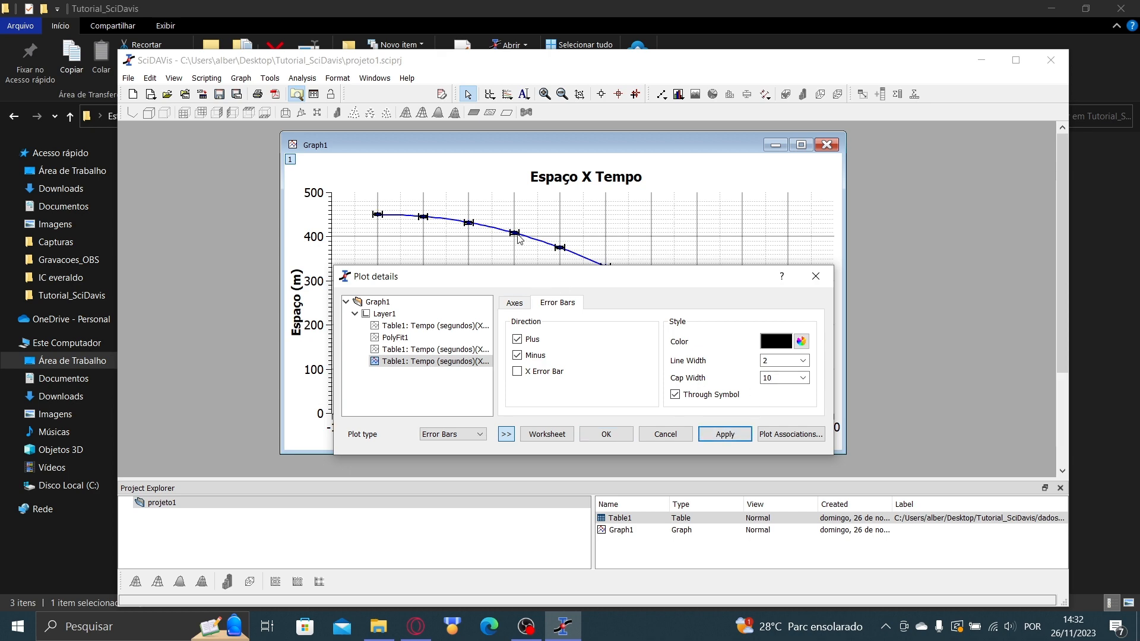
left_click(607, 434)
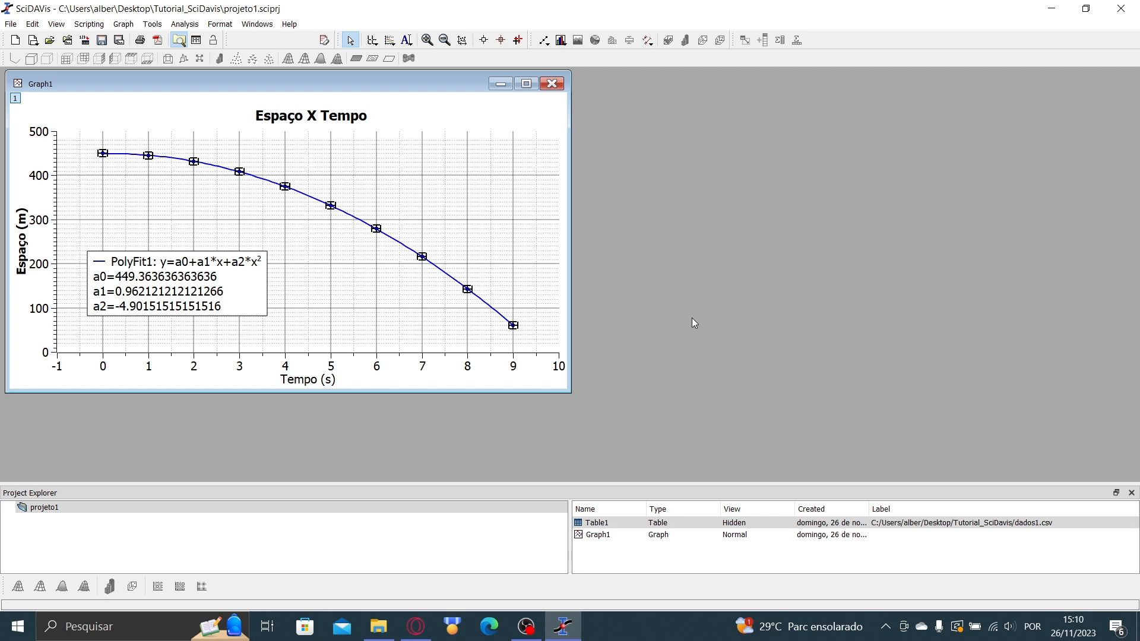
- Create a new empty graph and place its window beside the Espaço X Tempo graph
left_click(119, 24)
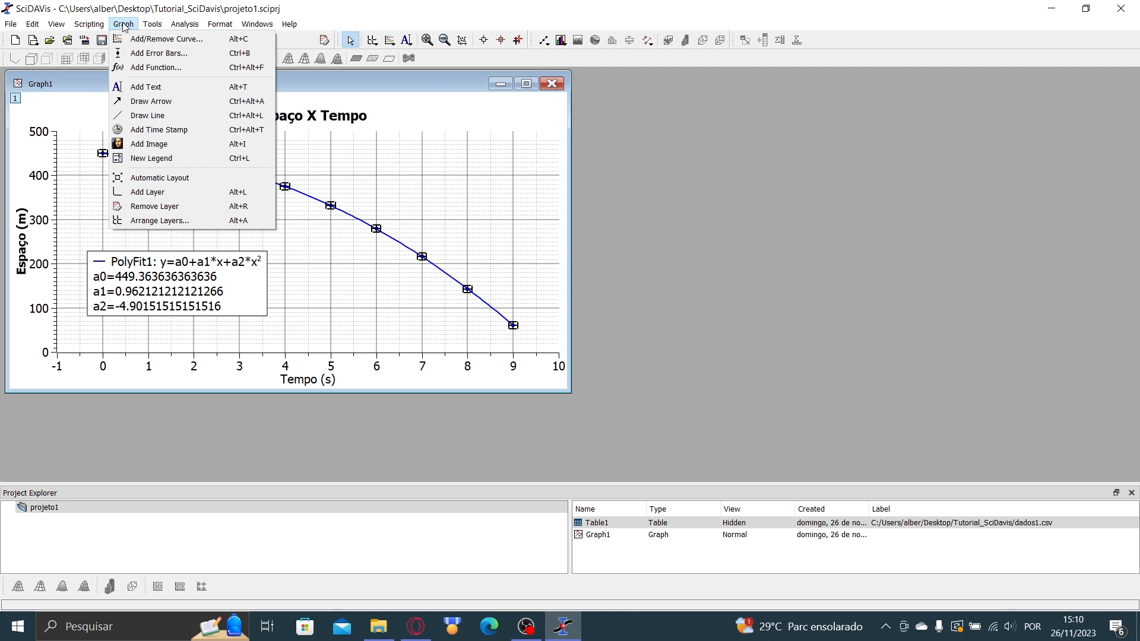
mouse_move(68, 26)
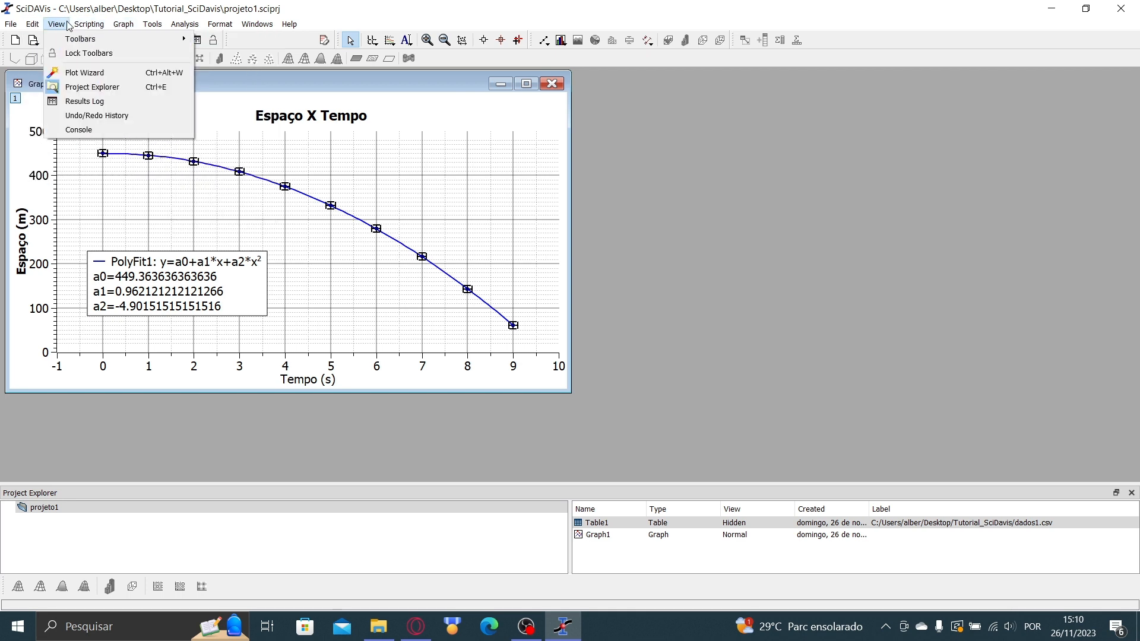
mouse_move(11, 24)
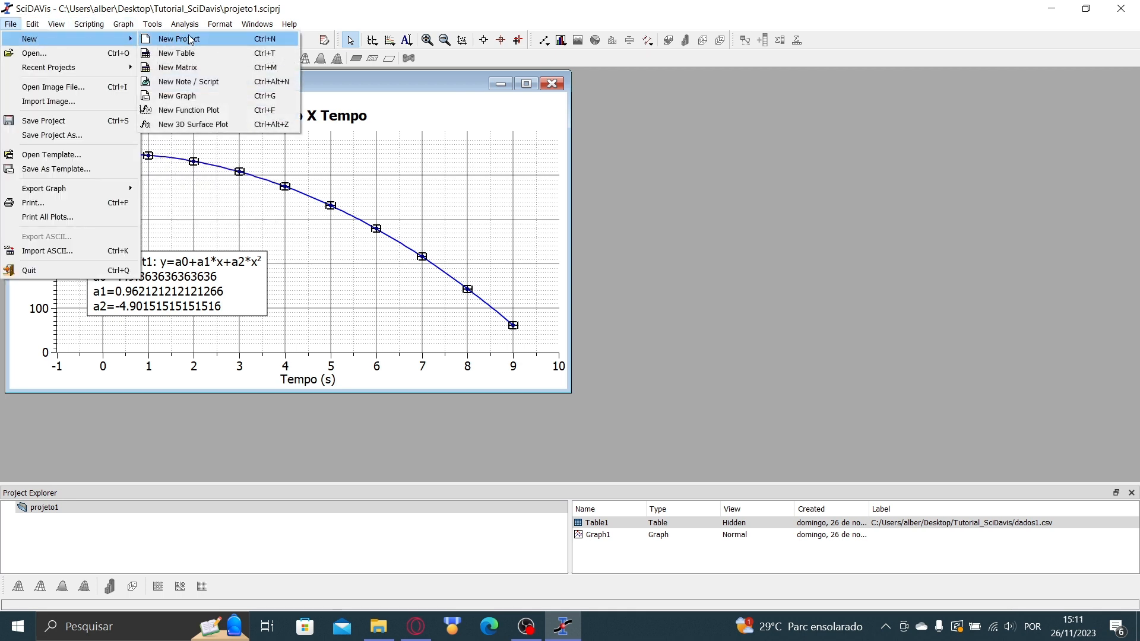
left_click(190, 96)
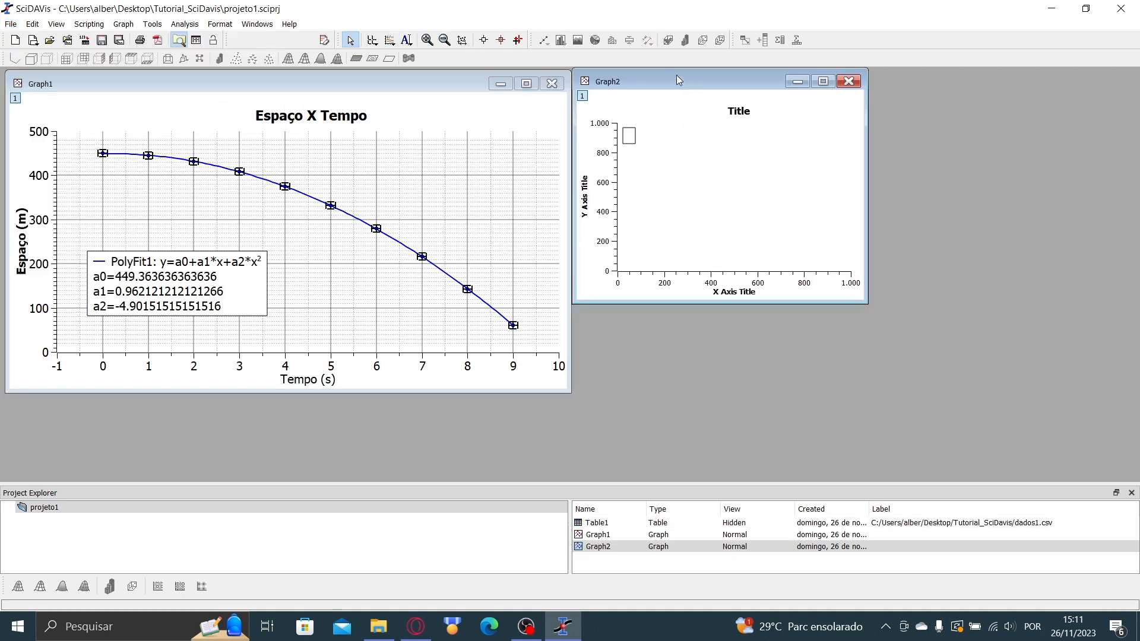
left_click_drag(679, 80, 707, 153)
- Hide the Espaço X Tempo graph window, and reposition and enlarge the empty graph's window
left_click(424, 87)
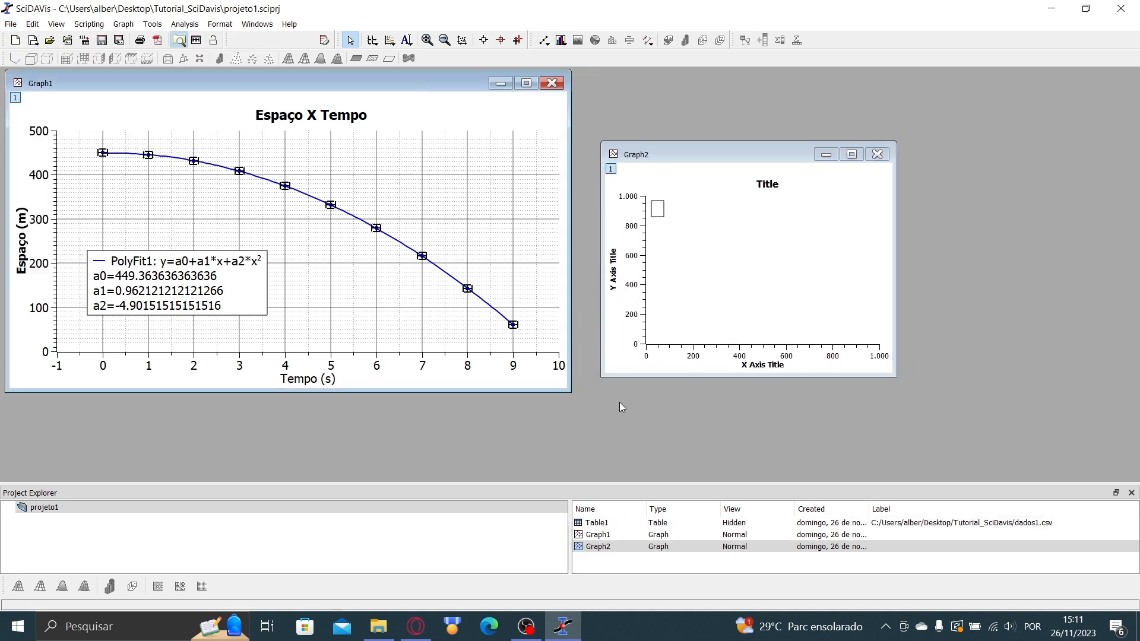
right_click(613, 535)
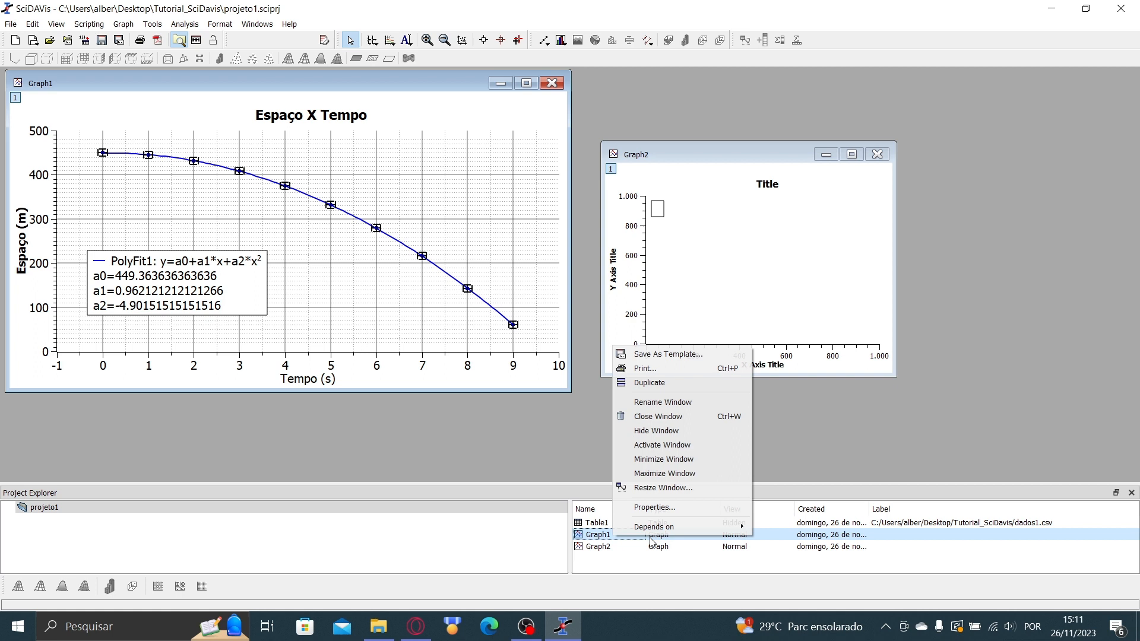
left_click(722, 431)
left_click_drag(697, 155, 257, 131)
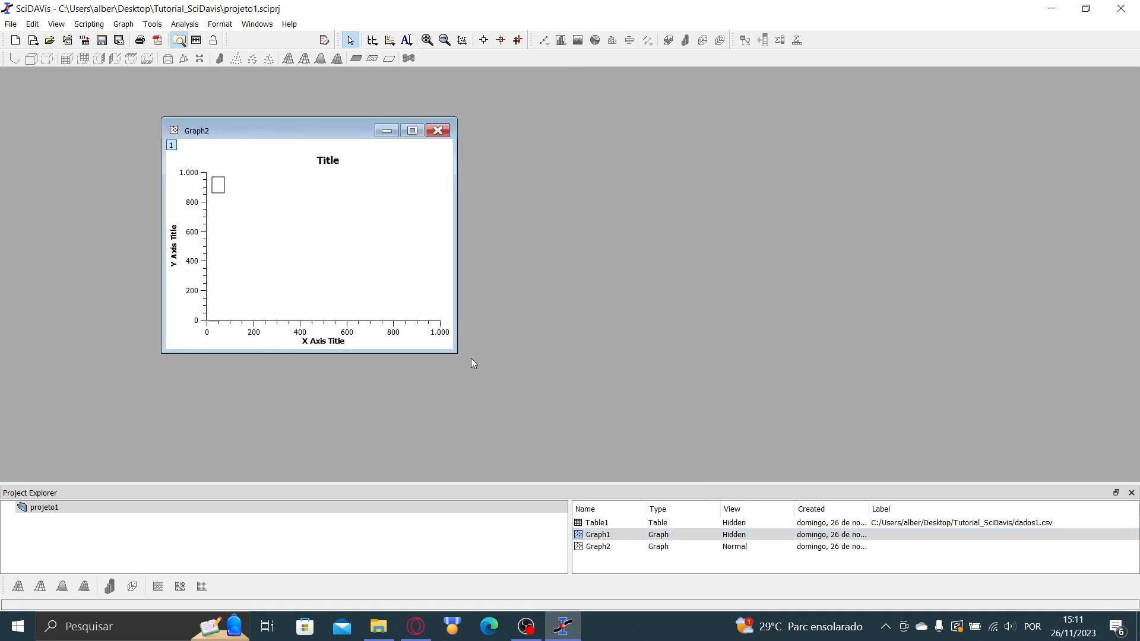
left_click_drag(459, 351, 745, 422)
- Define a parametric function curve for the empty graph with parameter m starting at -4, x = 8+2*m and y = 4+m
right_click(369, 215)
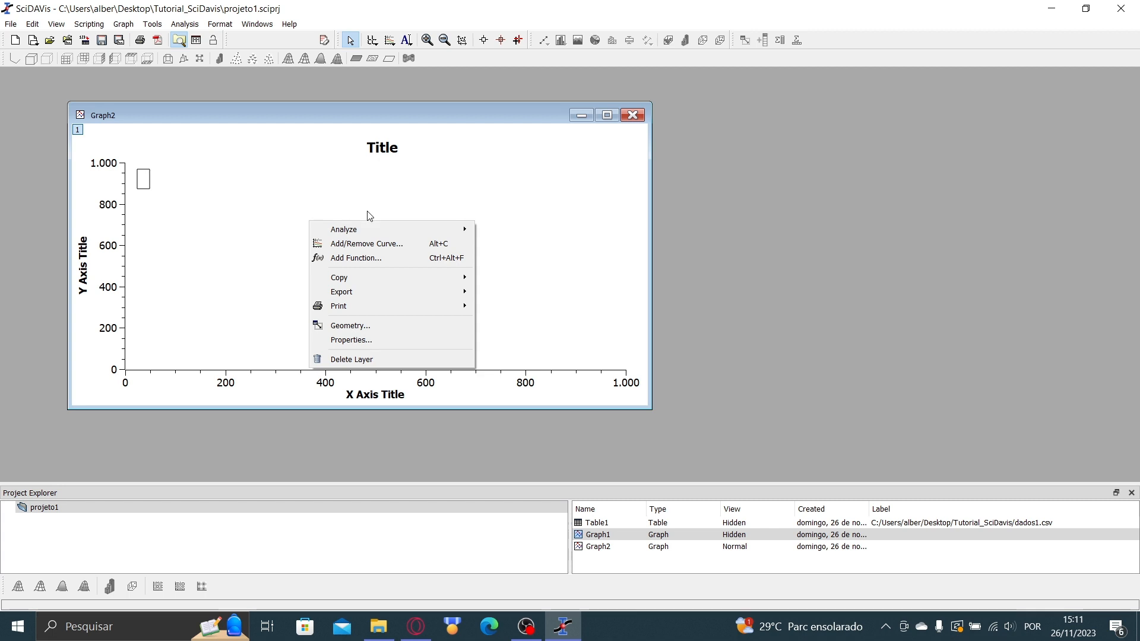
left_click(400, 258)
left_click(608, 211)
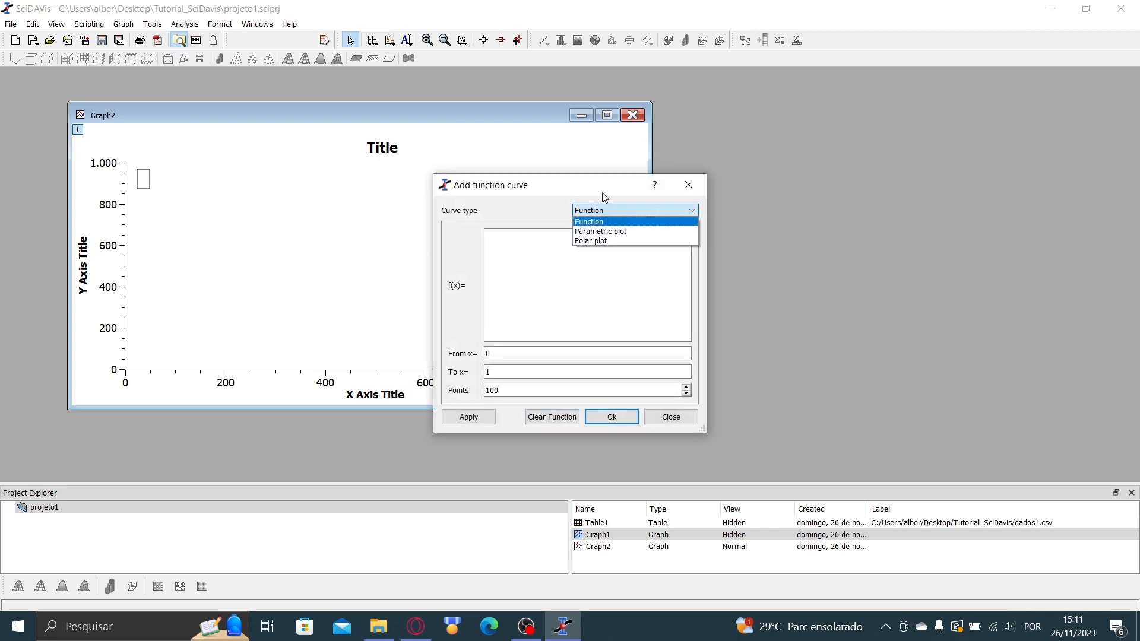
left_click(615, 232)
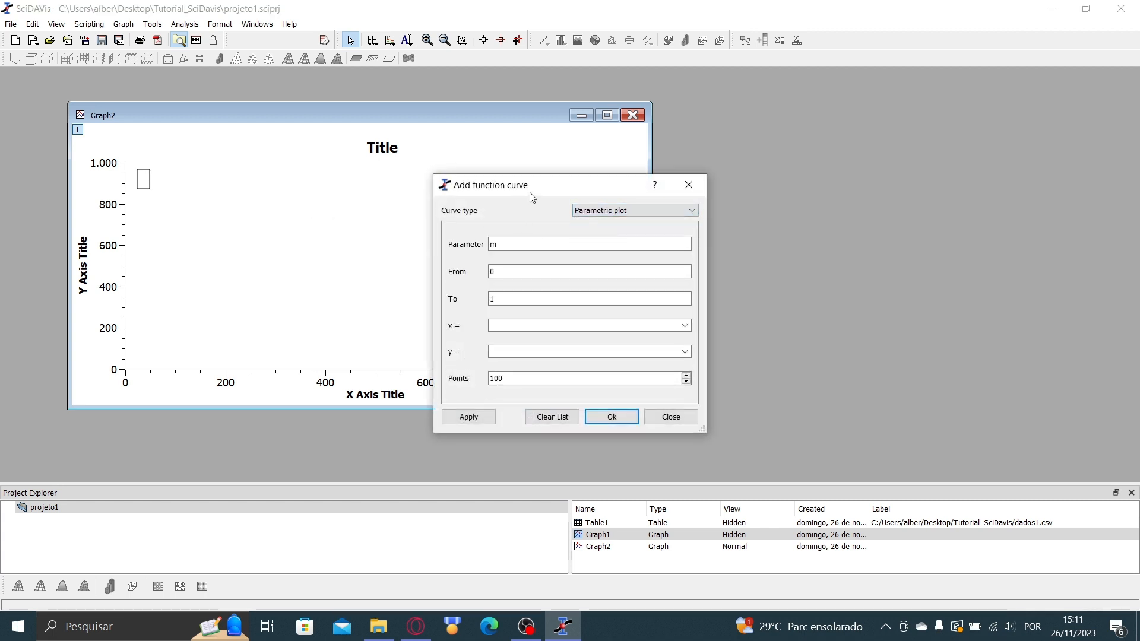
left_click_drag(530, 193, 328, 146)
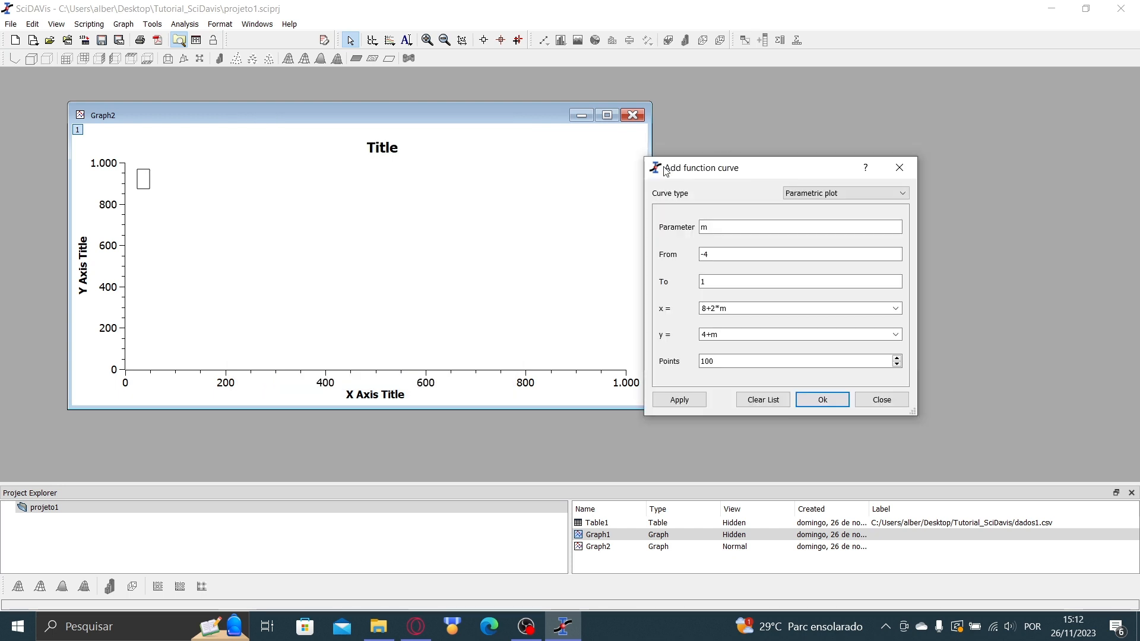
left_click_drag(666, 171, 261, 173)
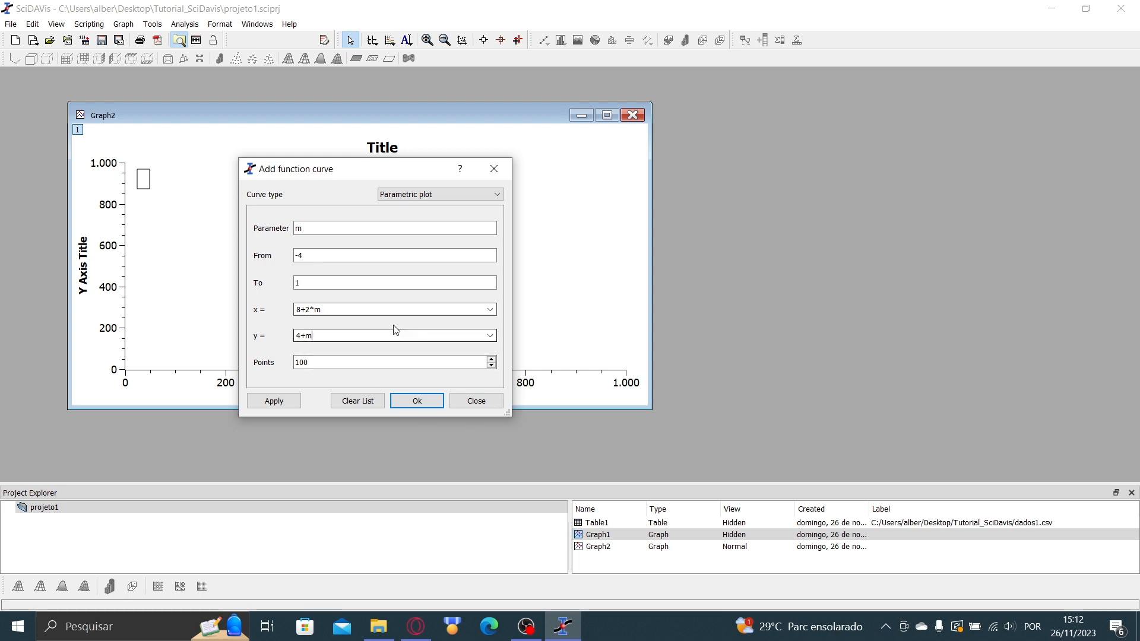
left_click(353, 308)
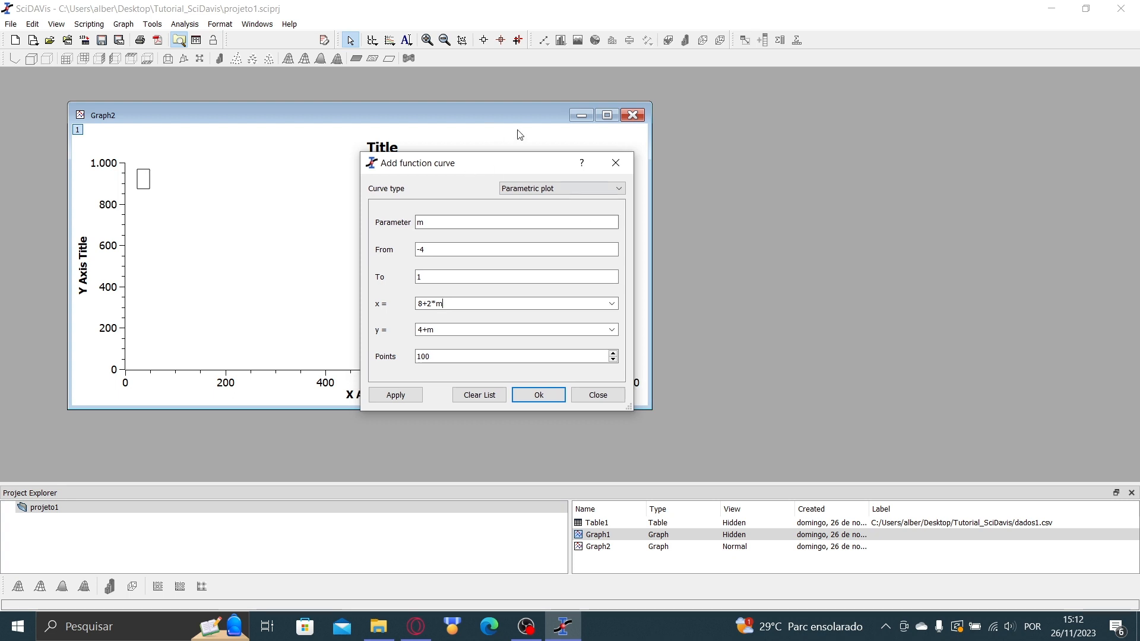
left_click_drag(460, 168, 708, 181)
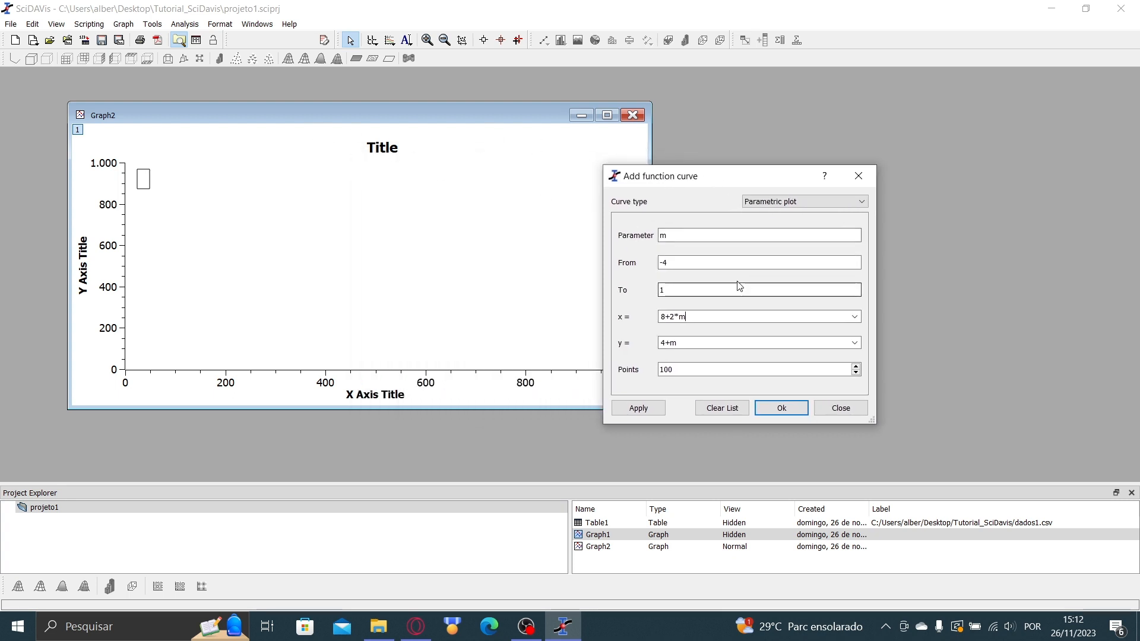
- Set the range of parameter m from 0 to 10
double_click(696, 235)
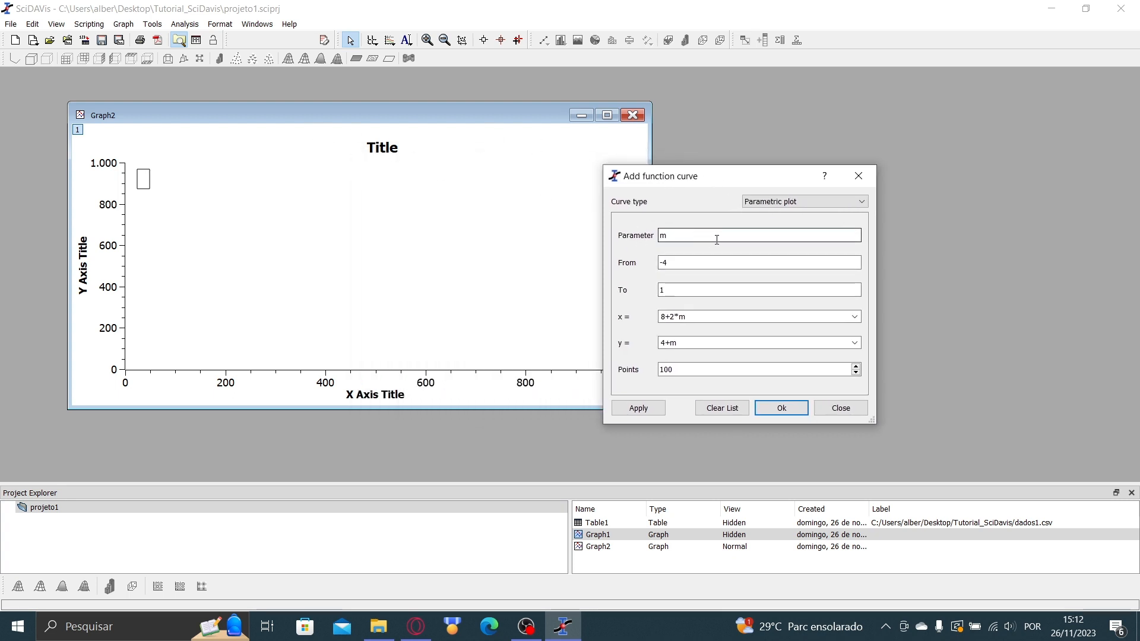
left_click(661, 236)
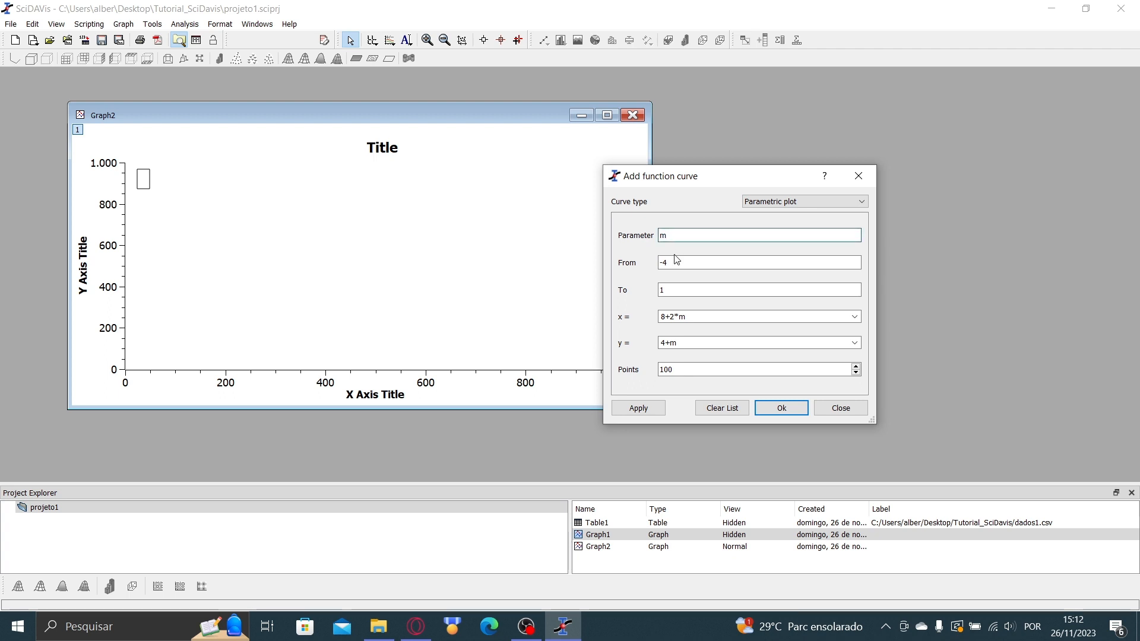
key("Tab")
left_click(714, 262)
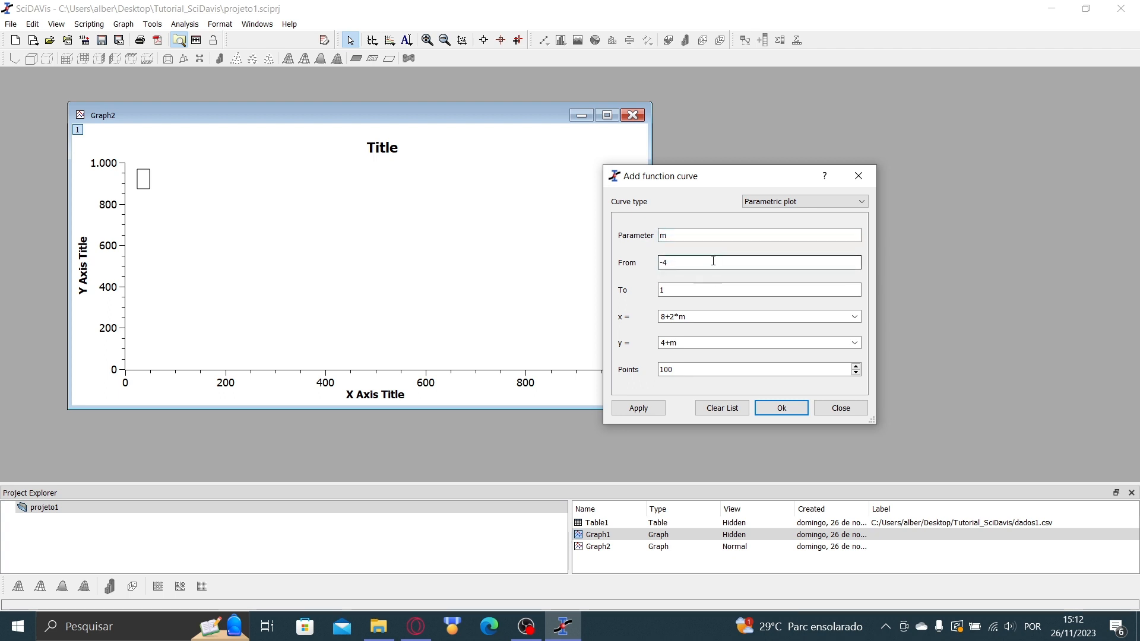
left_click(690, 287)
left_click_drag(686, 263, 641, 263)
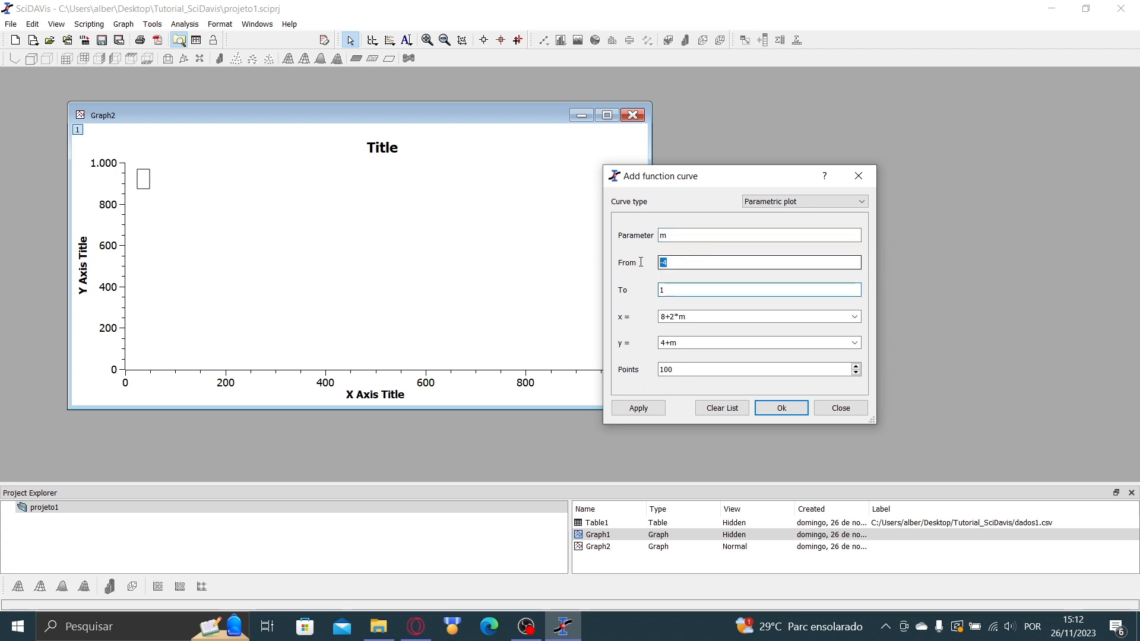
left_click(726, 265)
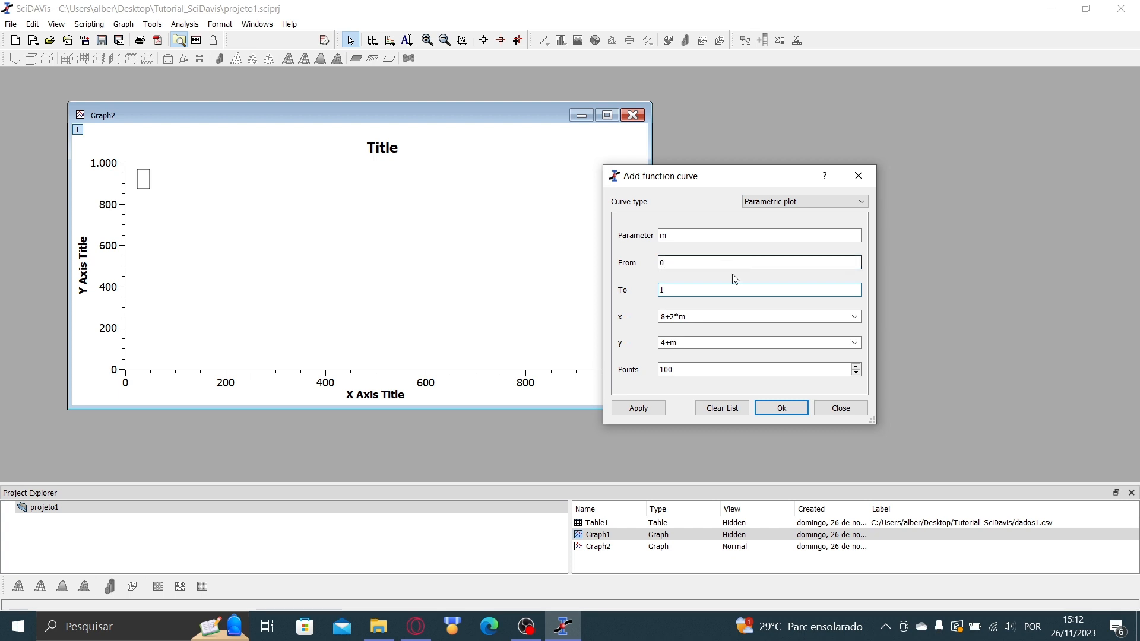
left_click(738, 290)
type("0")
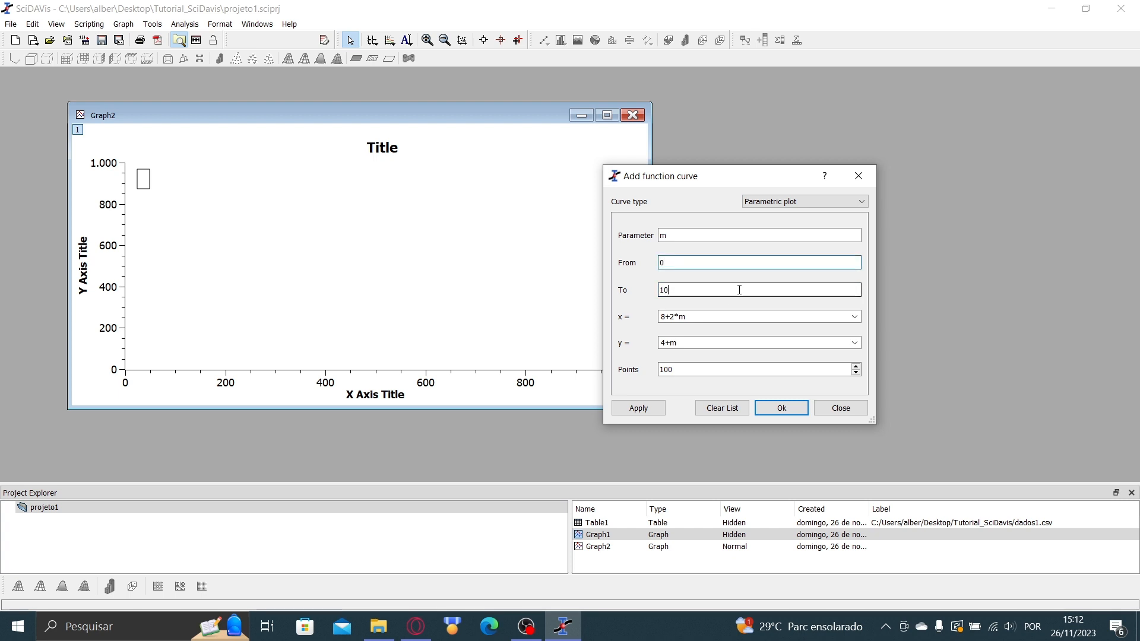
- Plot the parametric line on the graph, shift the graph window slightly and confirm the curve definition
left_click(738, 317)
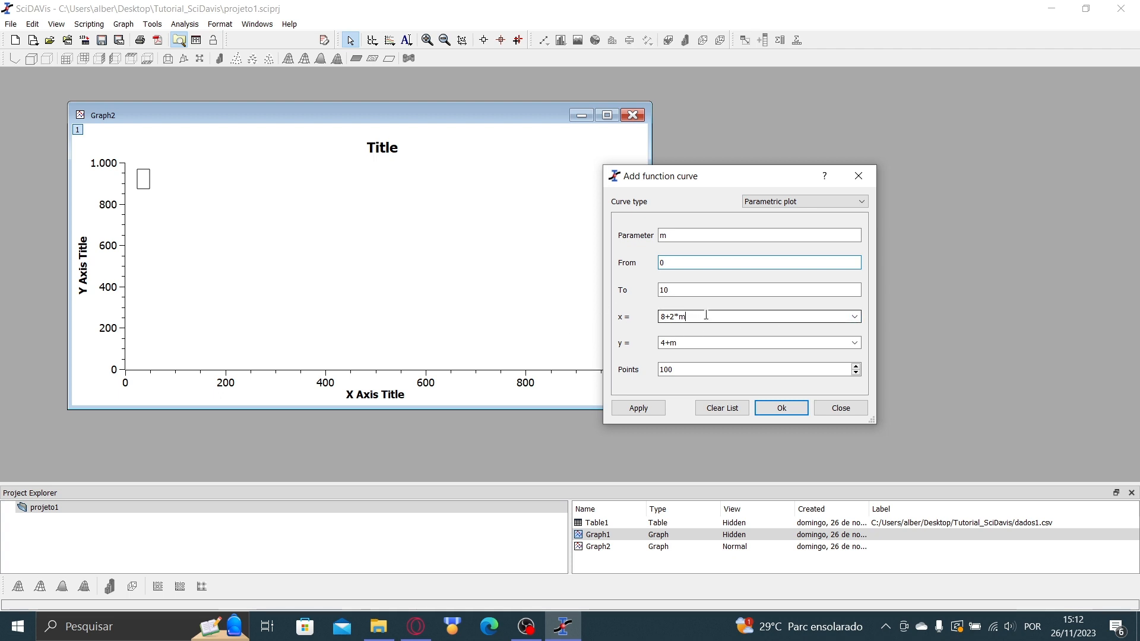
left_click(699, 345)
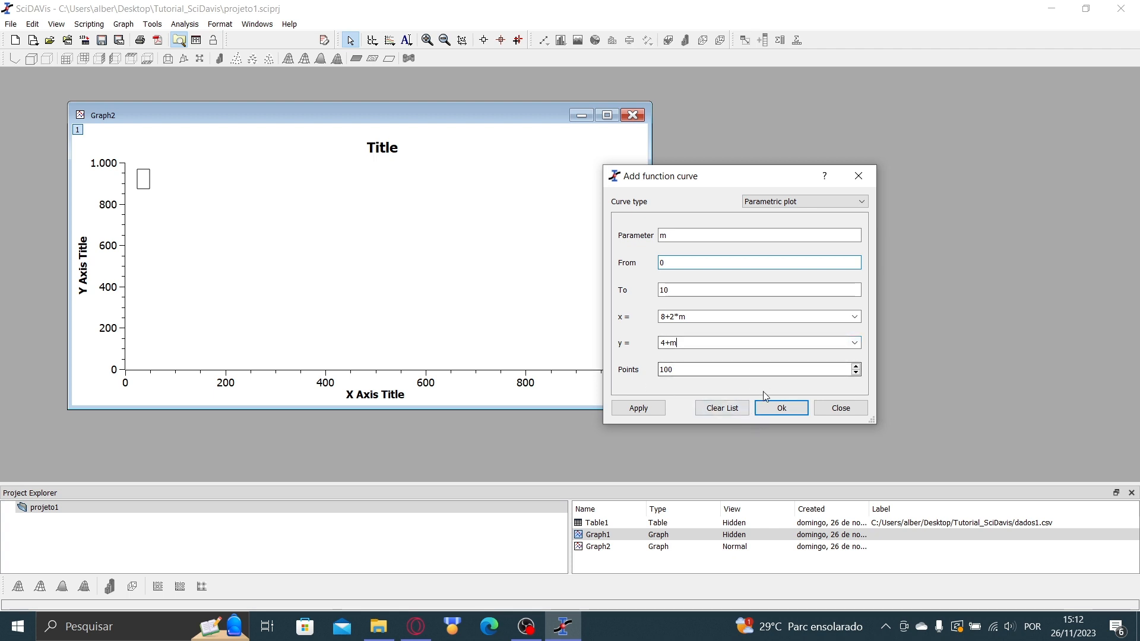
left_click(640, 409)
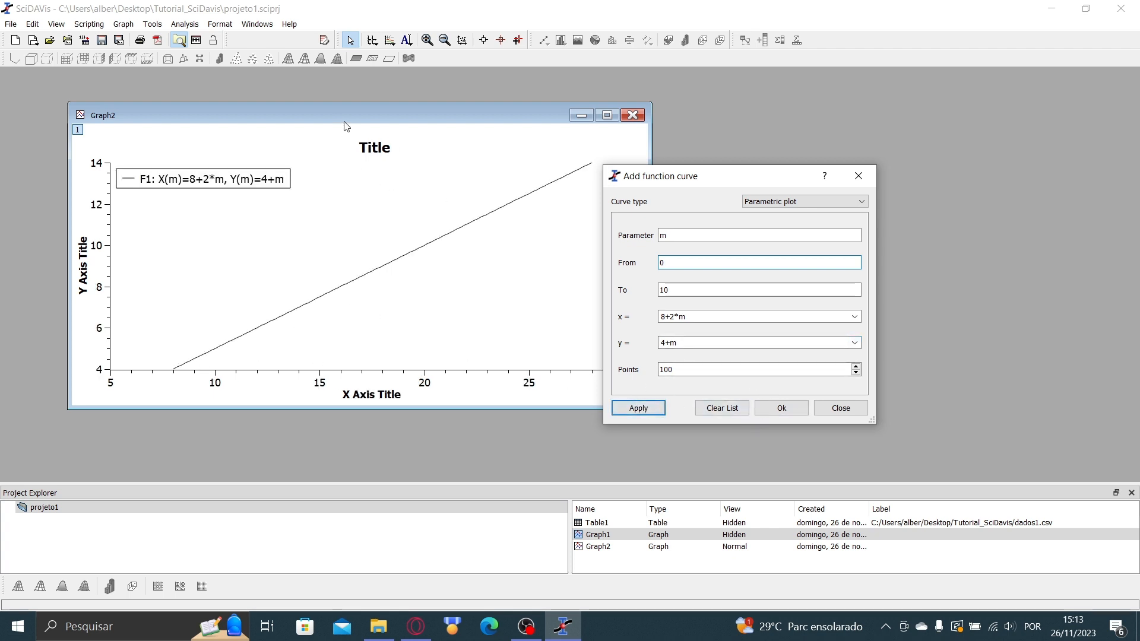
mouse_move(347, 126)
left_mouse_down()
mouse_move(361, 144)
mouse_move(344, 139)
left_mouse_up()
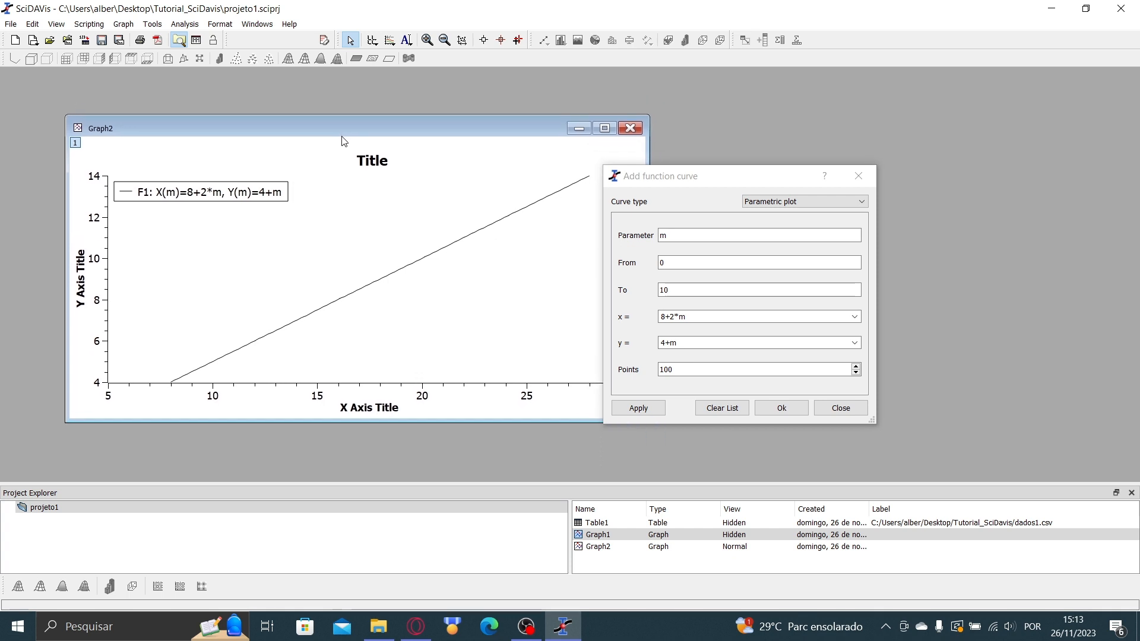
left_click(760, 412)
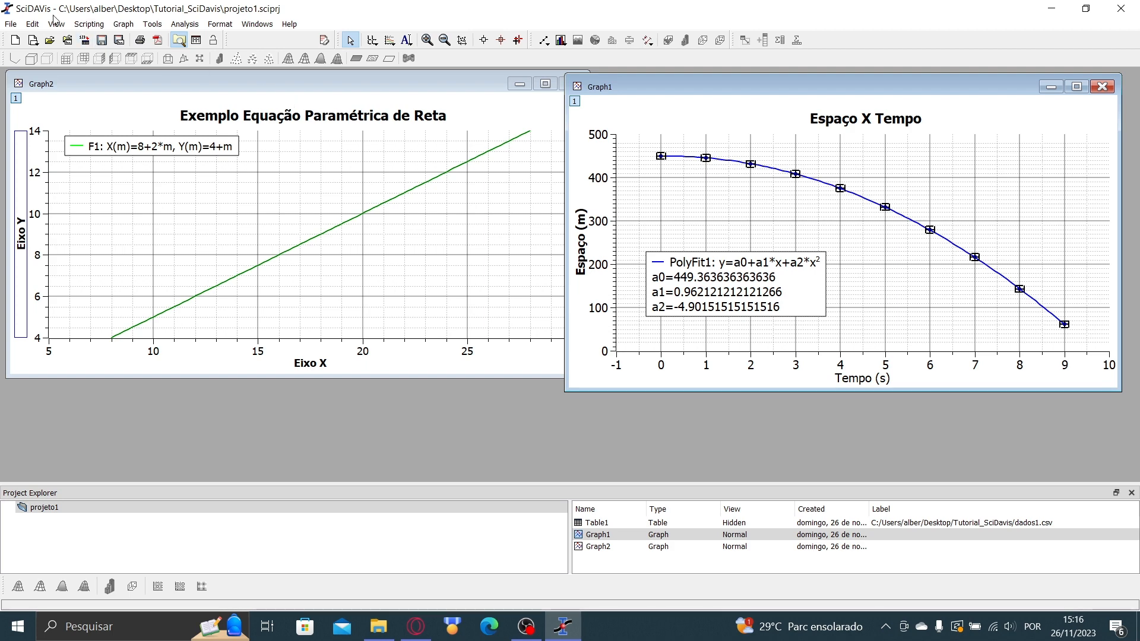
- Create a new empty graph in the project and enlarge its window
left_click(11, 24)
mouse_move(35, 39)
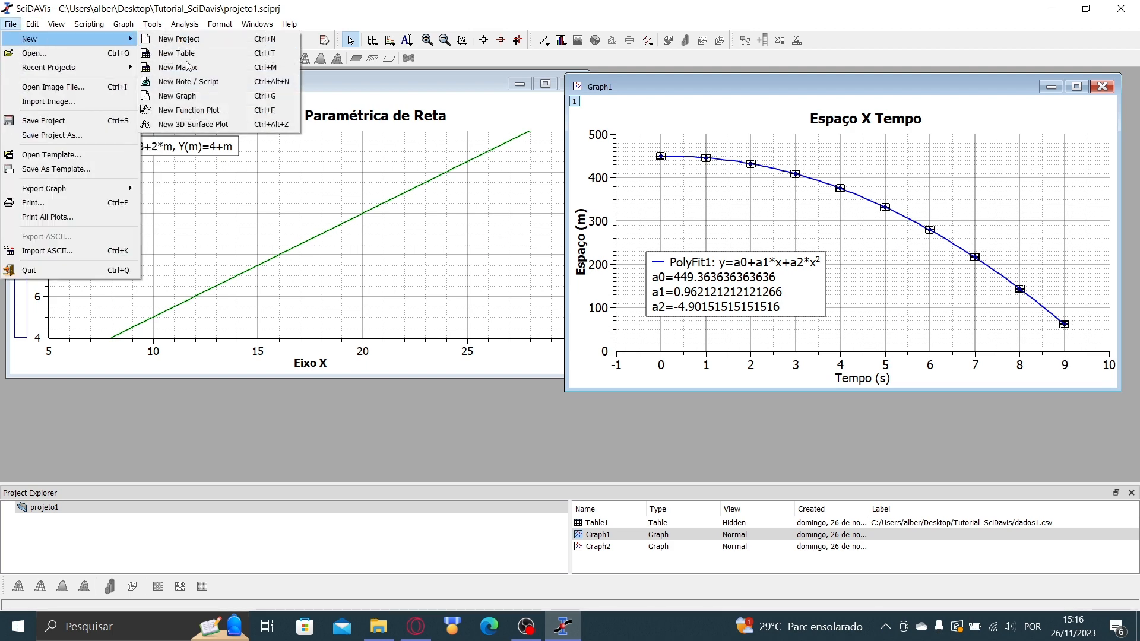
left_click(196, 95)
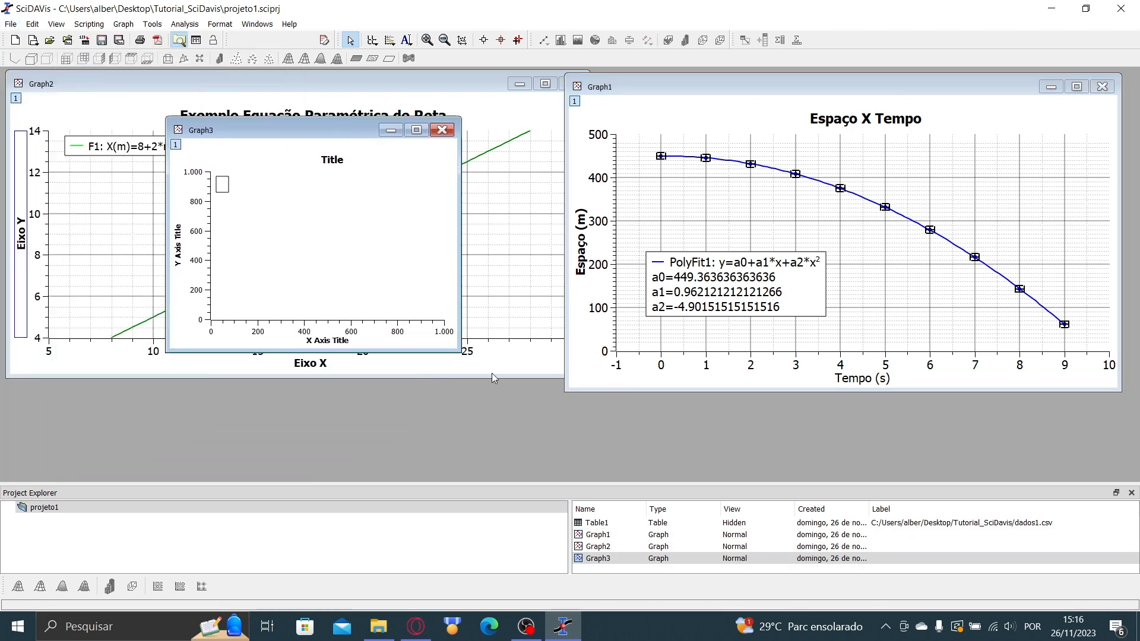
left_click_drag(458, 350, 649, 433)
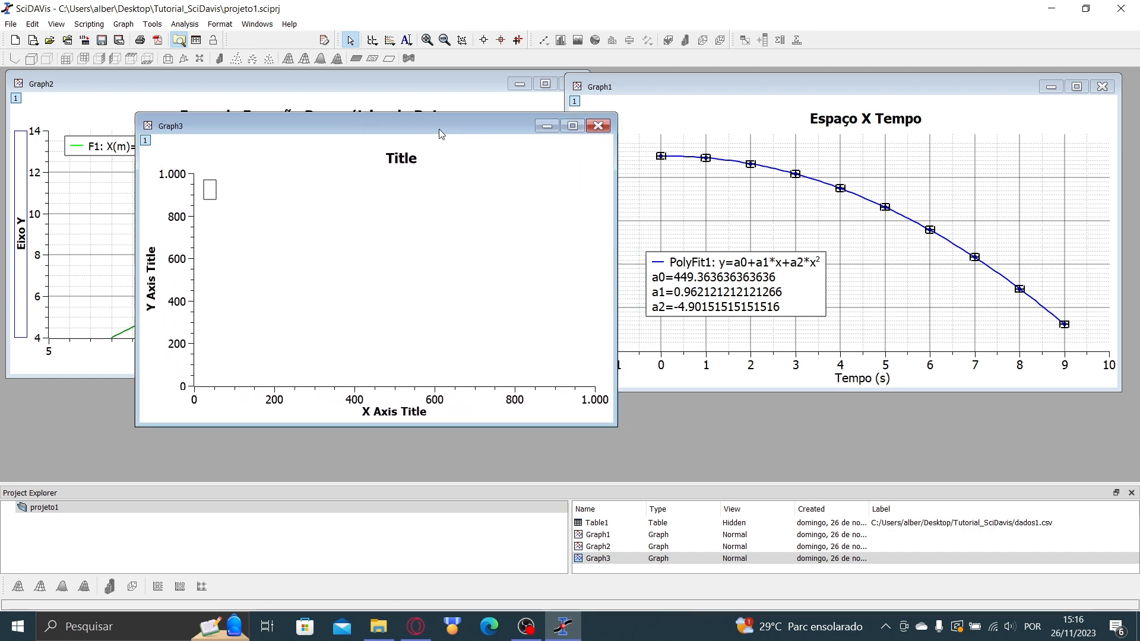
left_click_drag(567, 431, 644, 426)
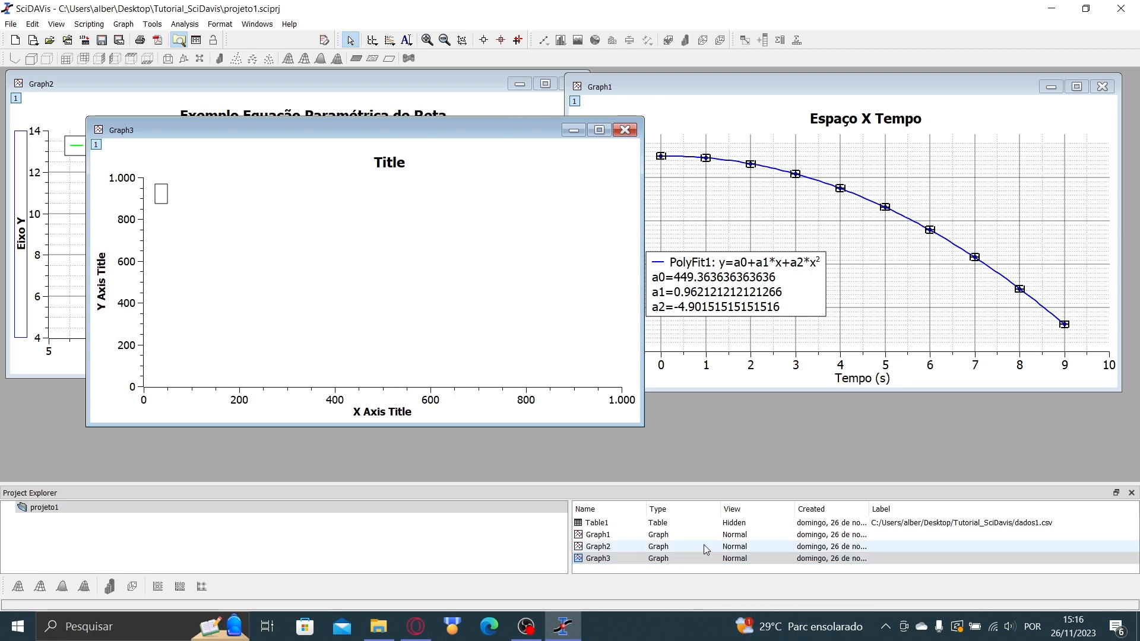
- Hide the Graph2 and Graph1 windows and reposition the empty Graph3 window
left_click(730, 548)
right_click(732, 550)
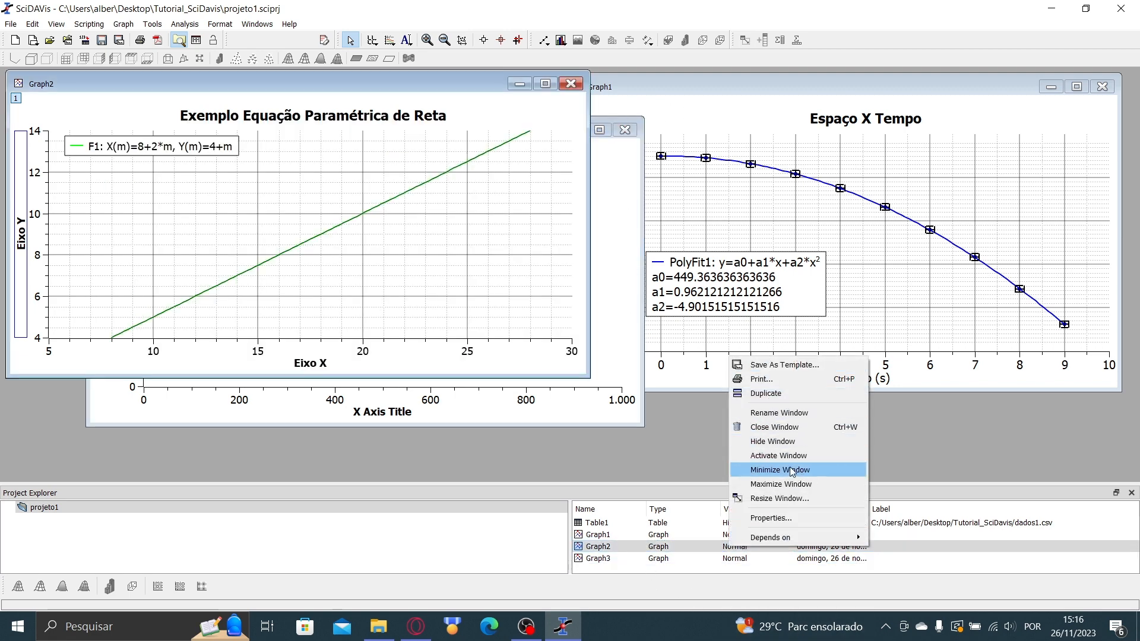
left_click(788, 442)
right_click(731, 536)
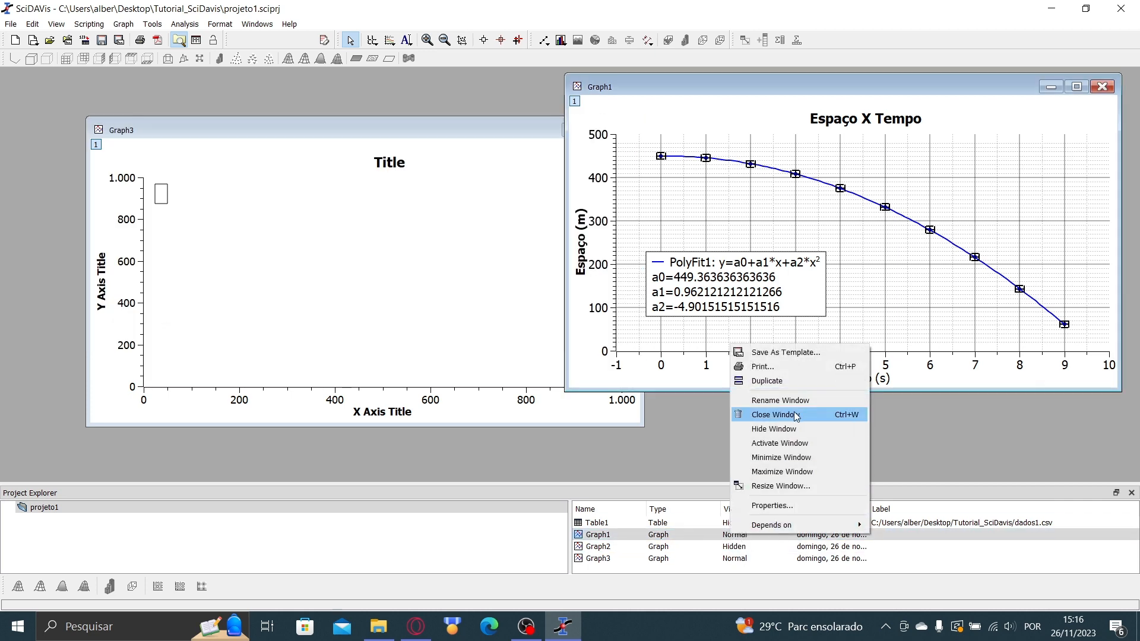
left_click(774, 427)
left_click_drag(437, 136, 492, 118)
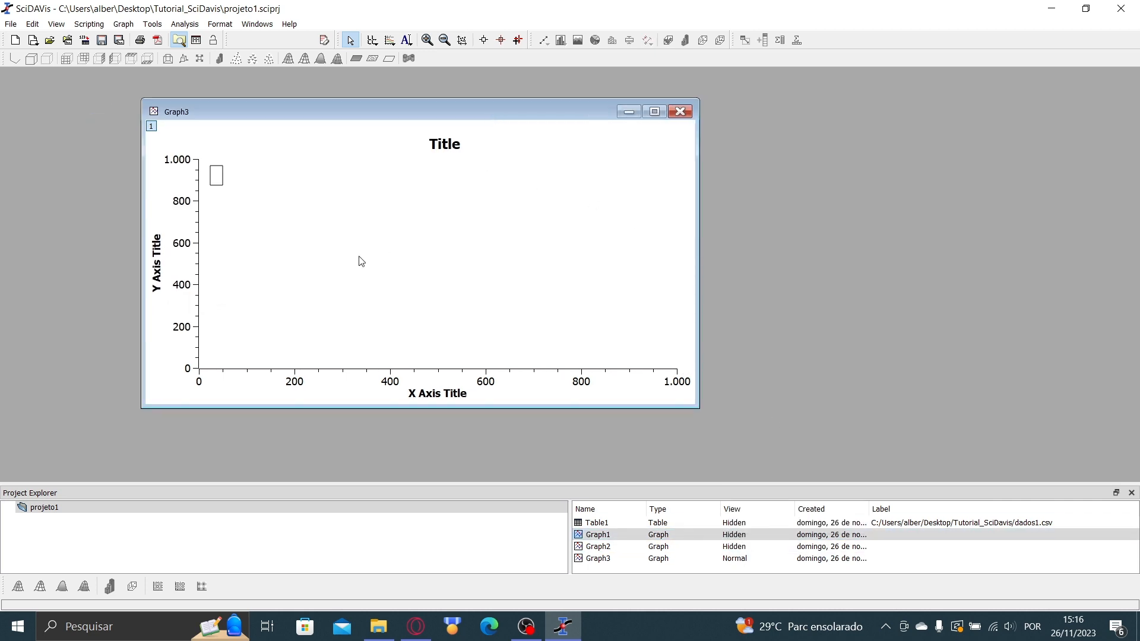
- Add a polar function curve to the empty graph with parameter t from 0 to 2*pi, R = 1 and Theta = t
right_click(481, 198)
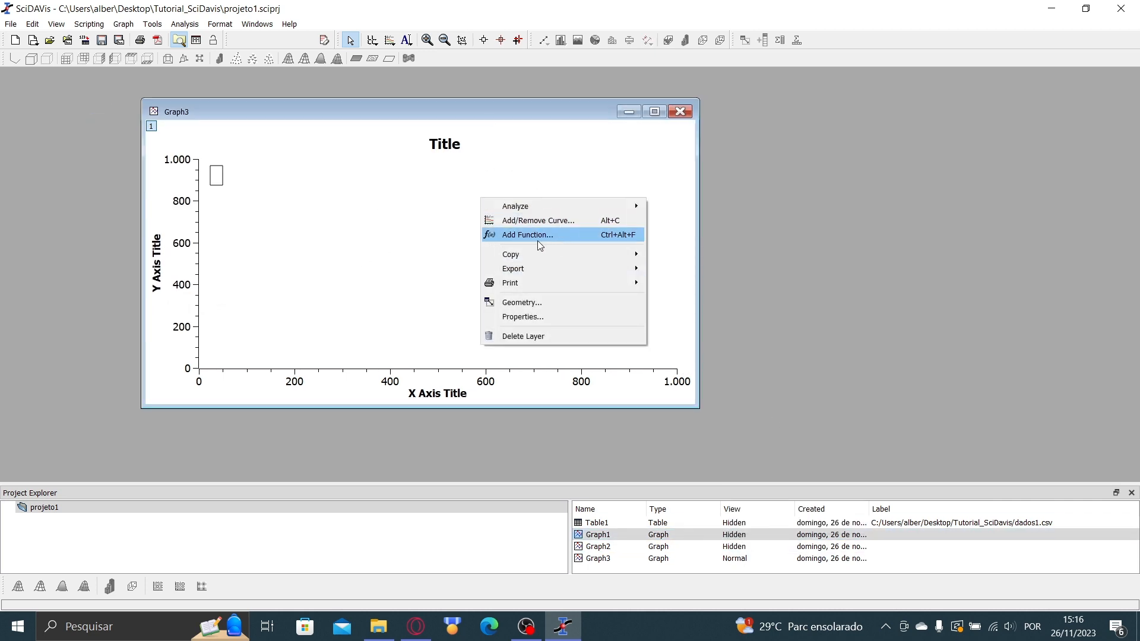
left_click(540, 245)
left_click(630, 211)
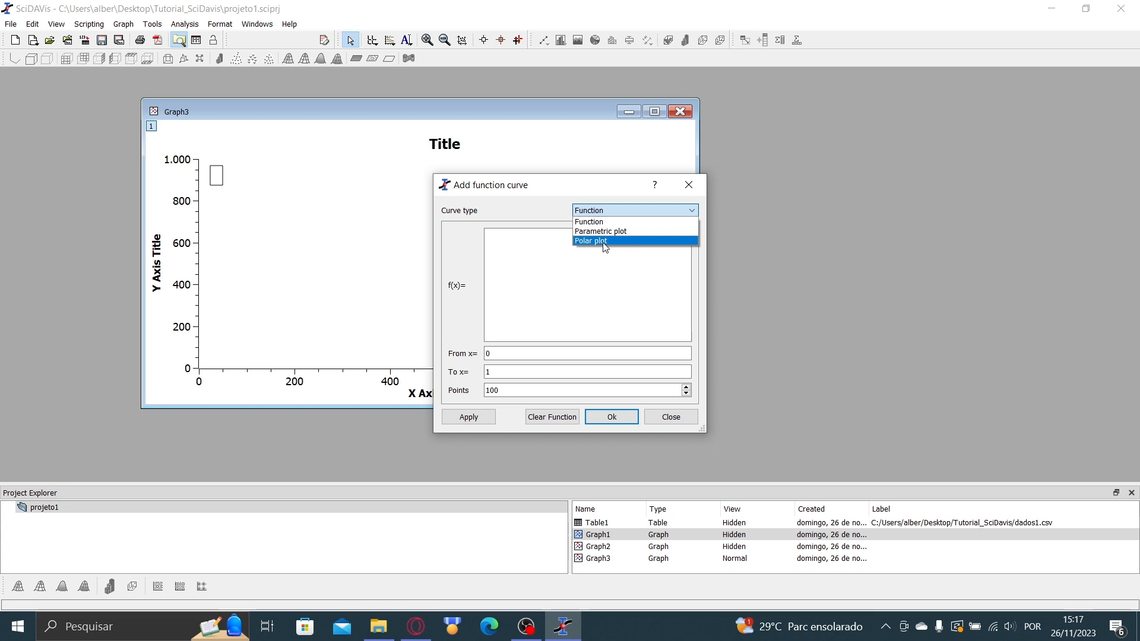
left_click(604, 242)
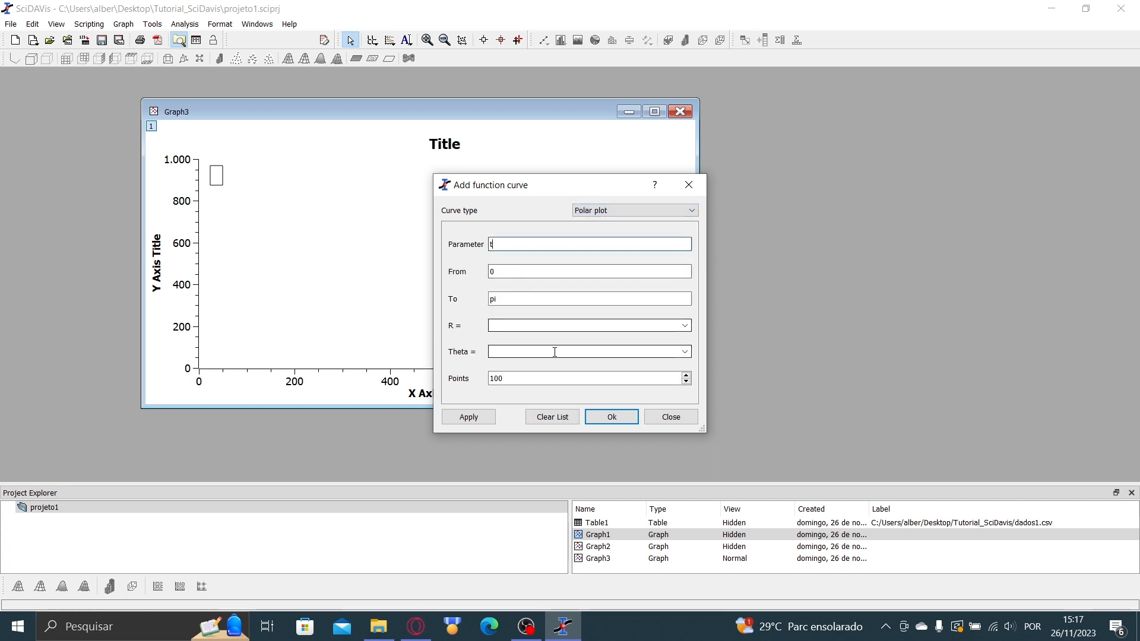
left_click(518, 271)
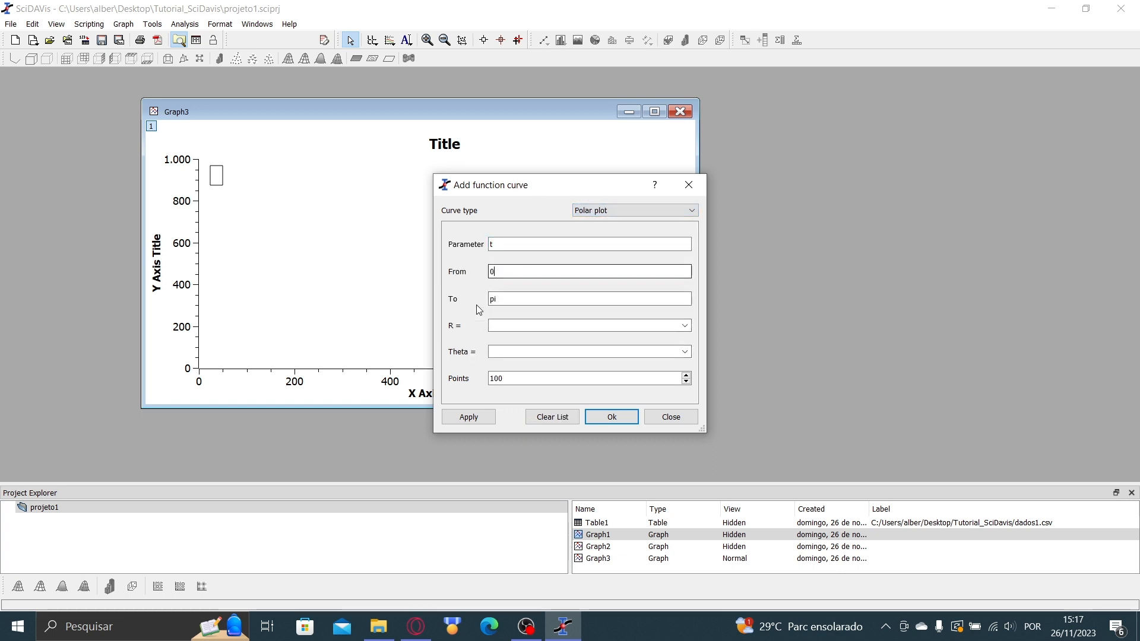
left_click(523, 298)
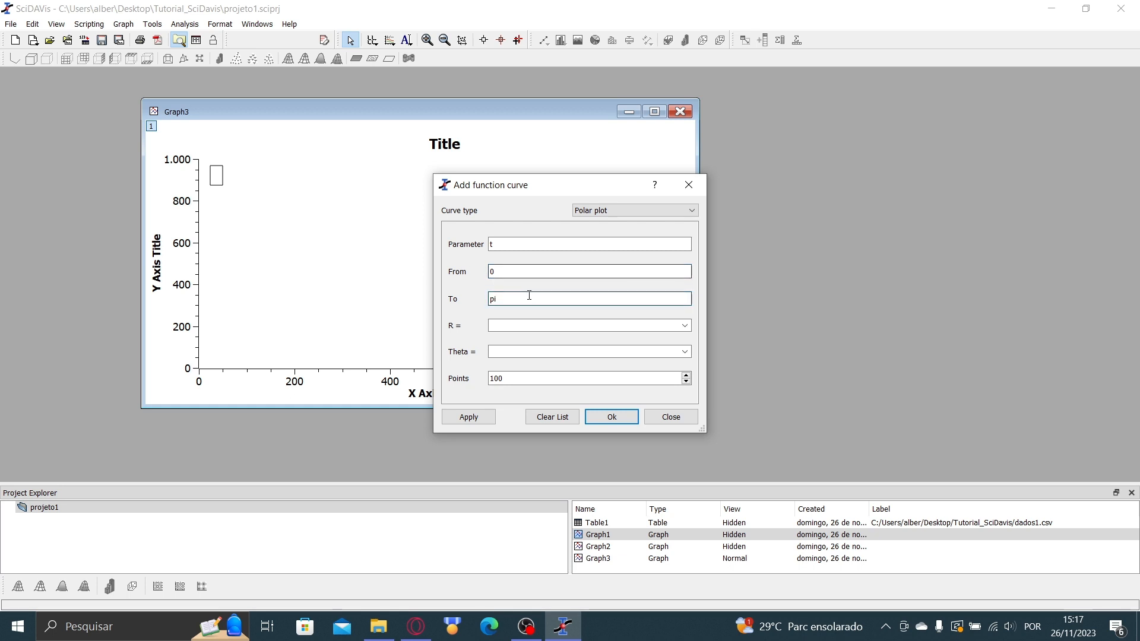
left_click(544, 274)
left_click(524, 325)
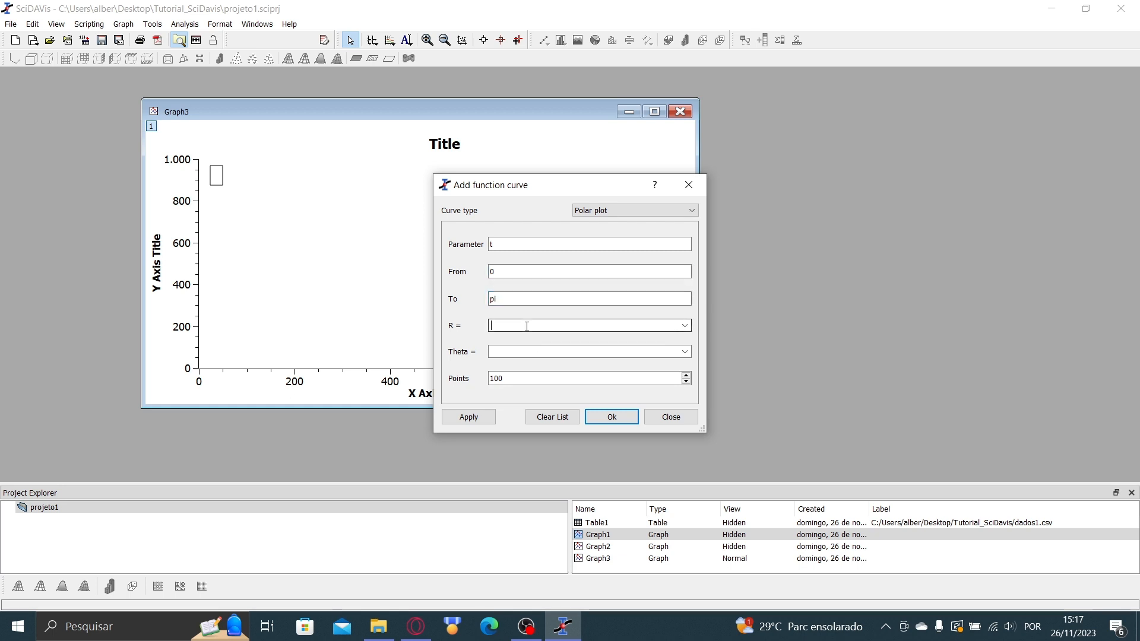
type("1")
left_click(535, 355)
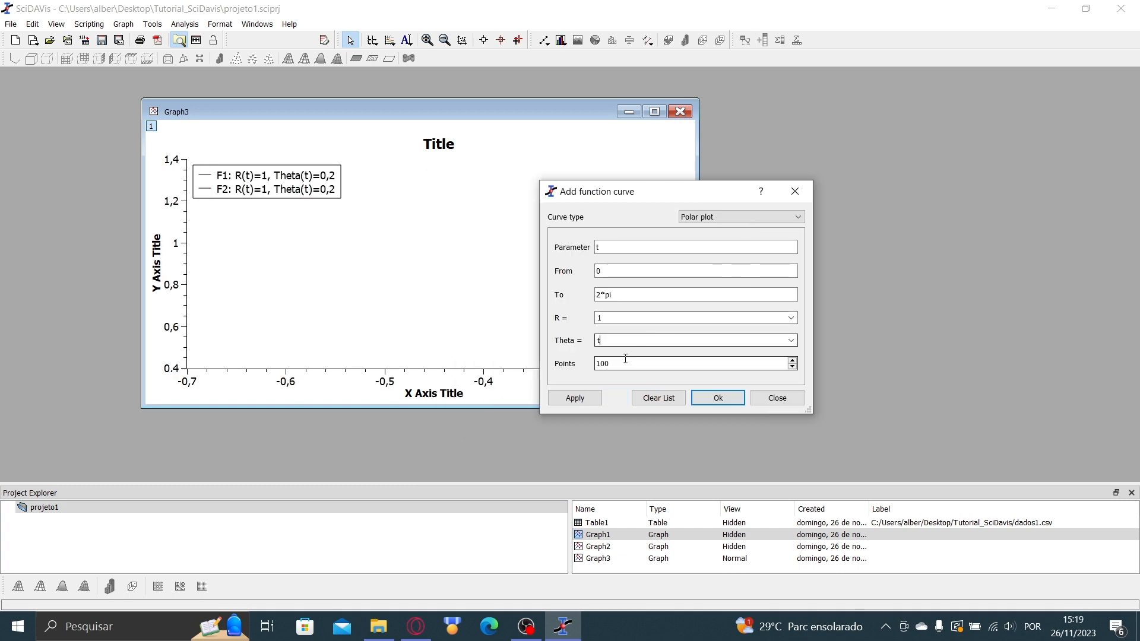
left_click(575, 398)
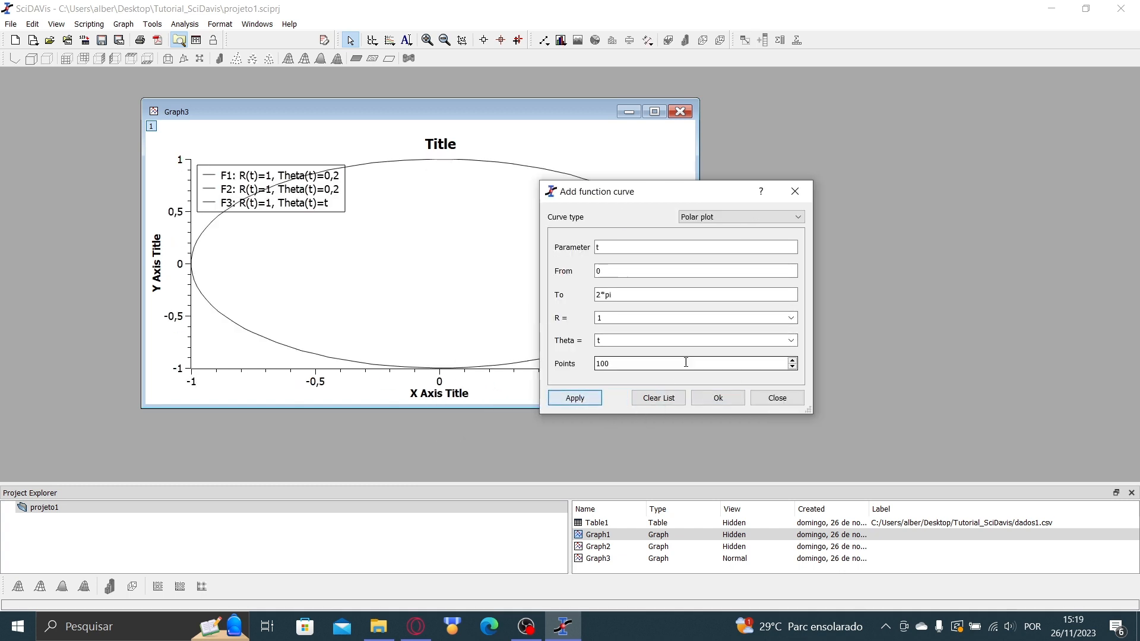
- Move the function dialog clear of the plot, enlarge and reposition the graph window, and confirm the curve definition
left_click_drag(601, 192, 825, 214)
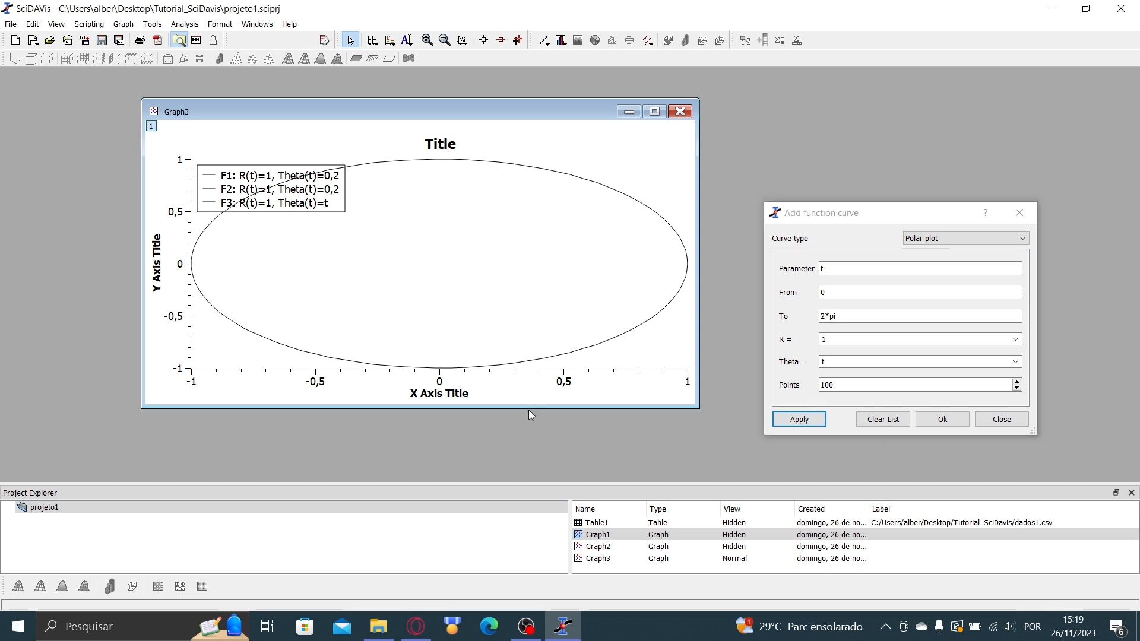
left_click_drag(529, 408, 535, 461)
left_click_drag(451, 114, 423, 85)
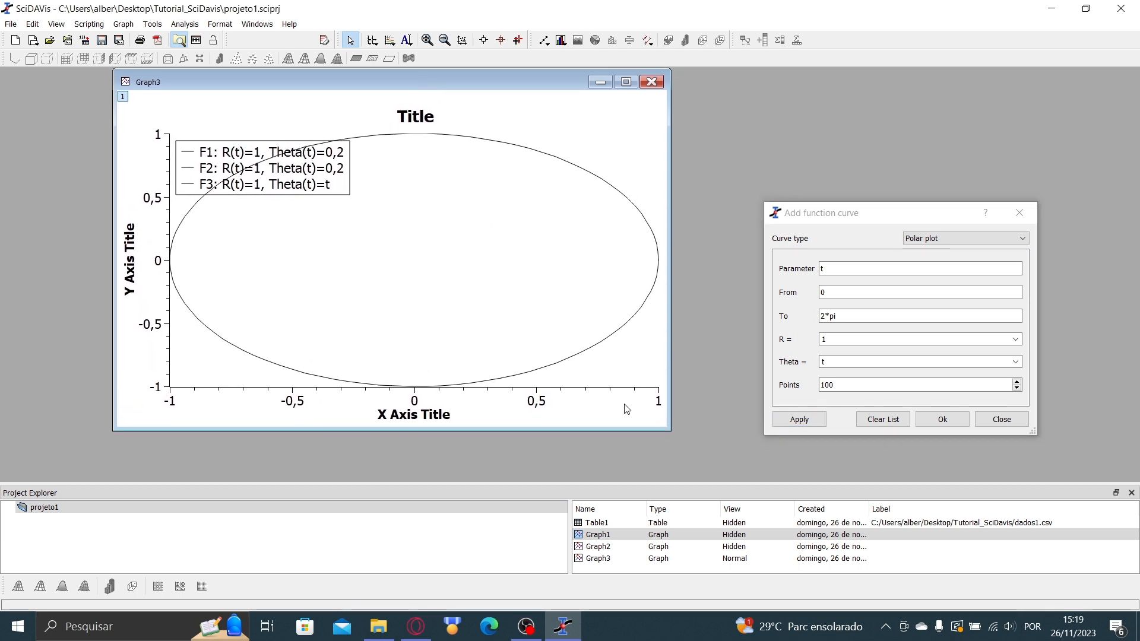
left_click_drag(670, 434, 659, 475)
left_click_drag(495, 84, 529, 90)
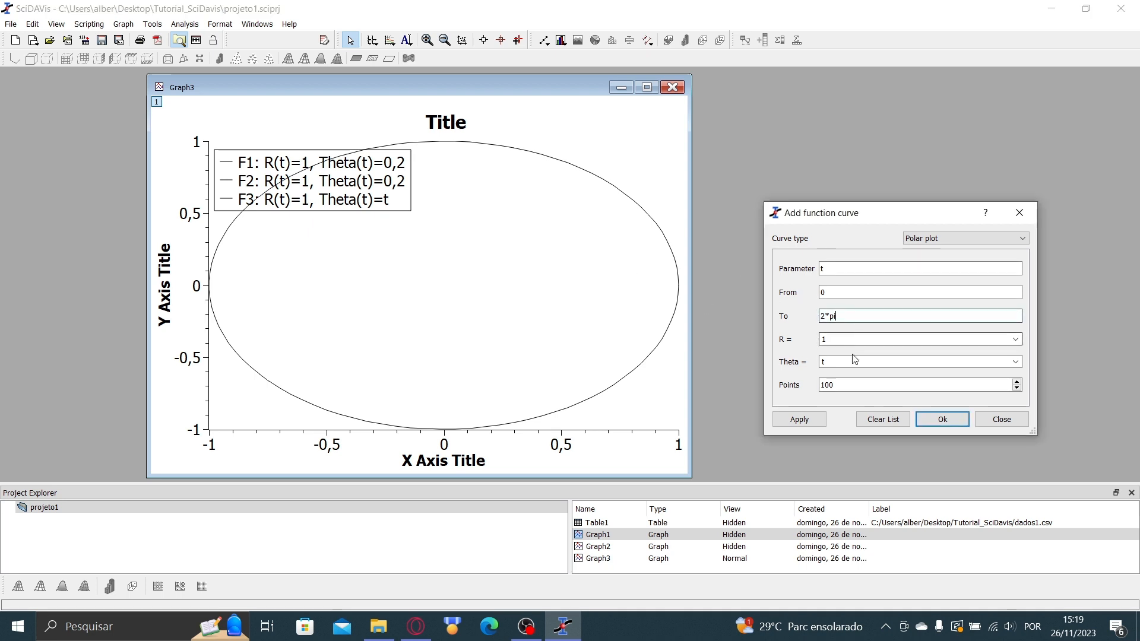
left_click(943, 420)
- Remove the F1, F2 and F3 entries from the polar graph's legend, keeping only the F4 line
left_click(400, 193)
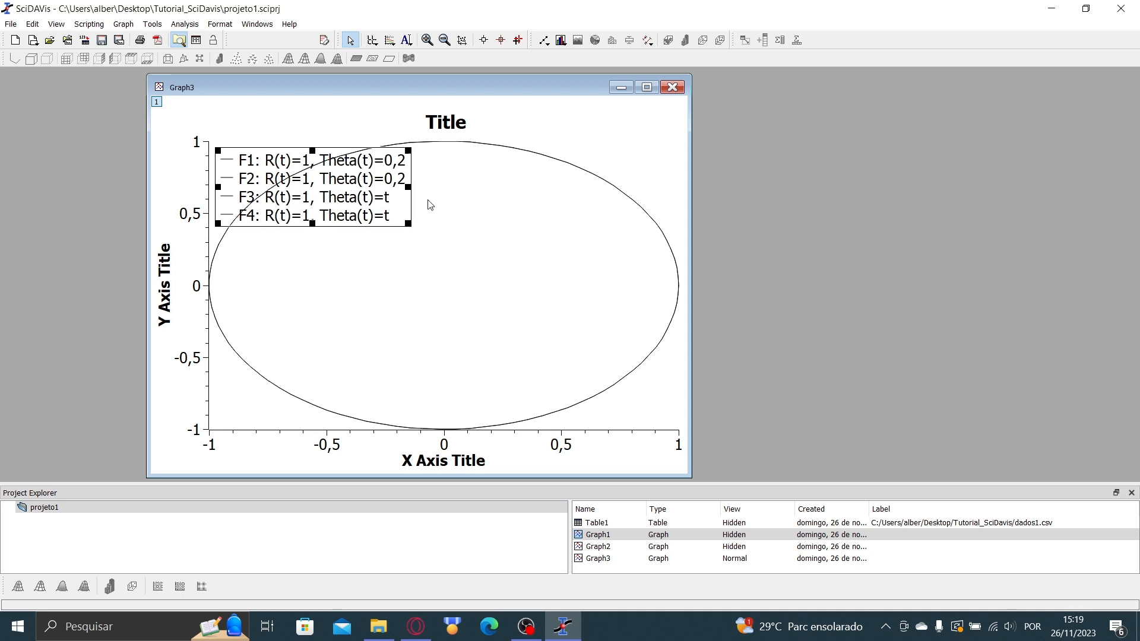
double_click(311, 196)
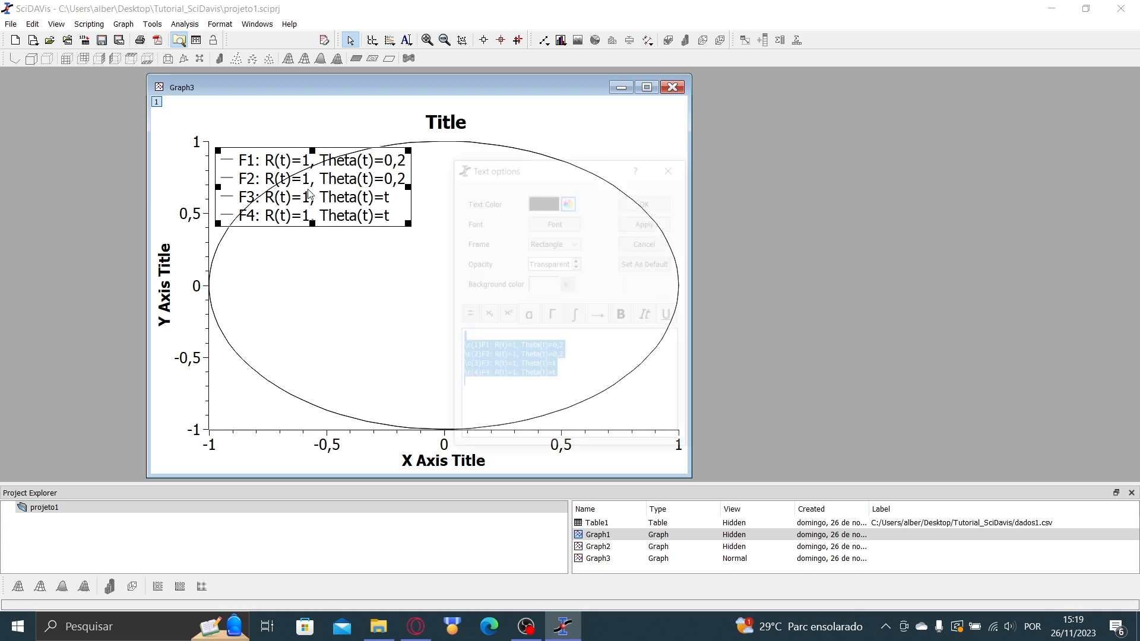
left_click(549, 362)
left_click_drag(559, 368, 447, 346)
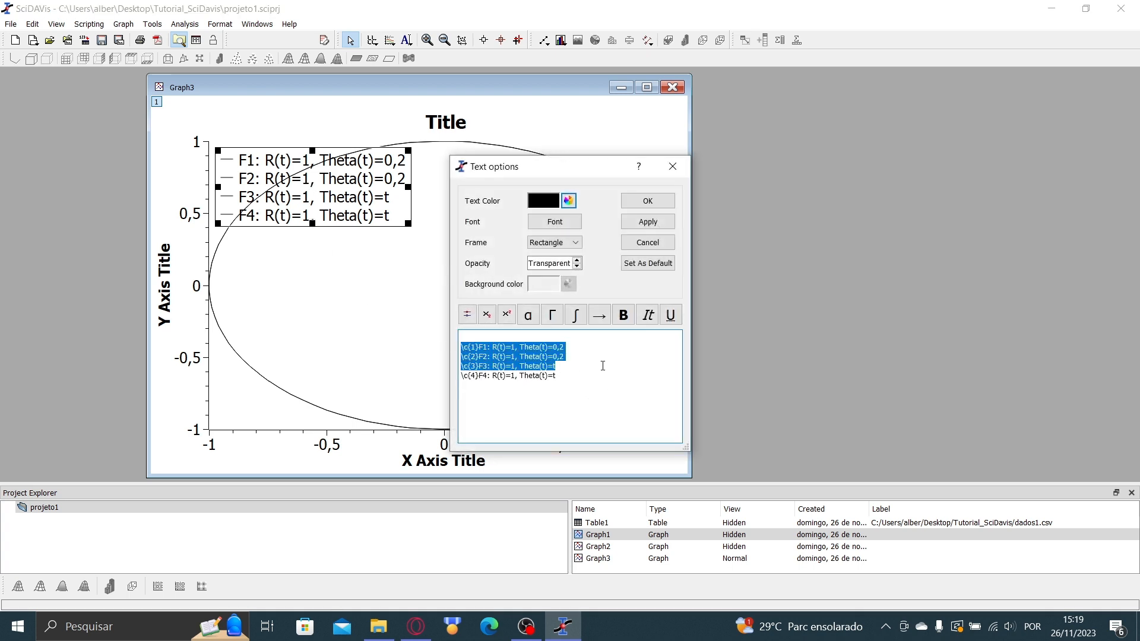
key("BackSpace")
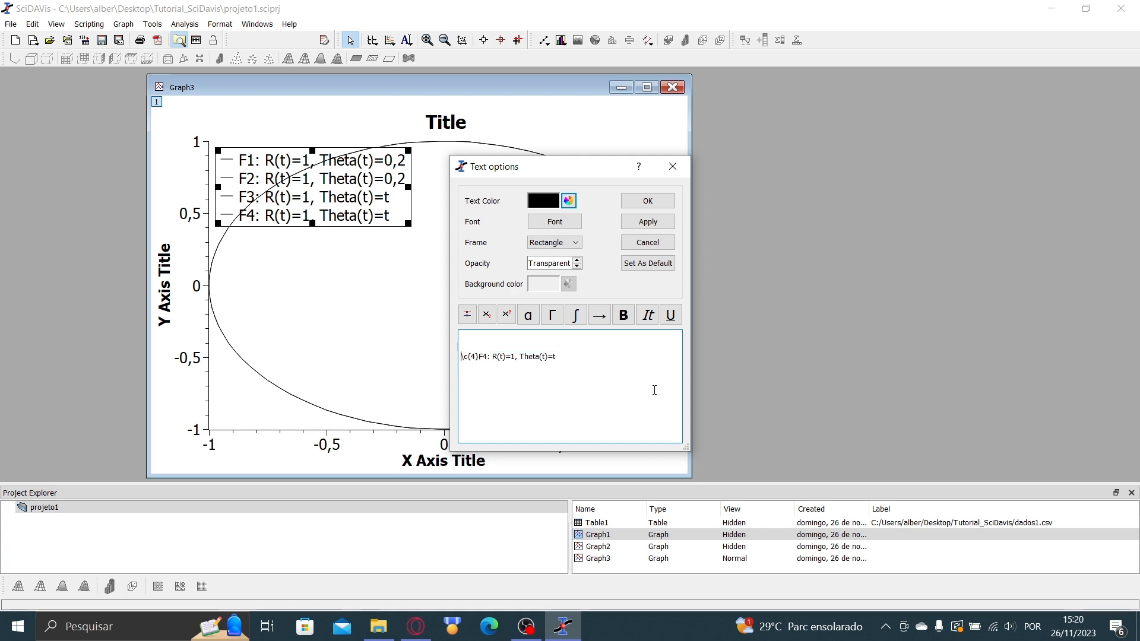
key("BackSpace")
left_click(648, 222)
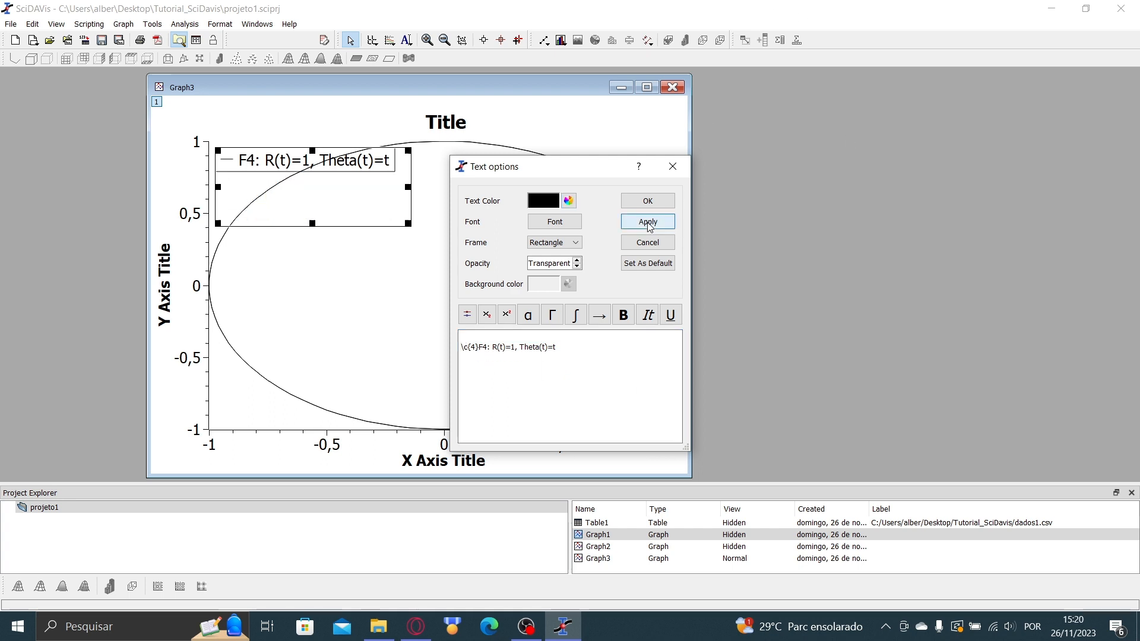
left_click(362, 260)
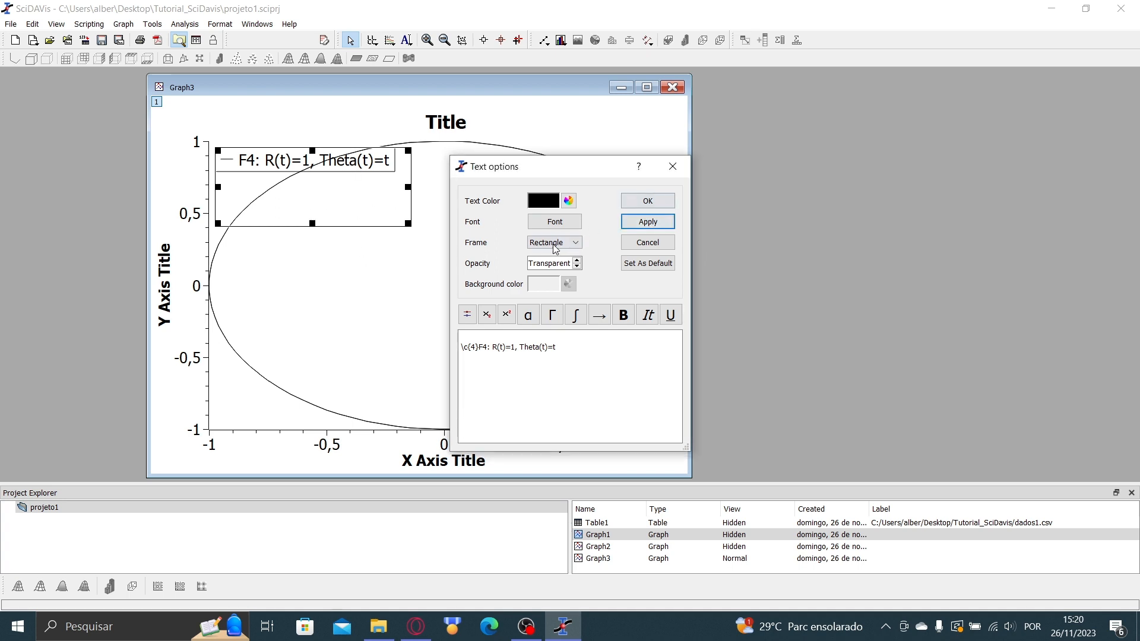
left_click(577, 266)
left_click(648, 200)
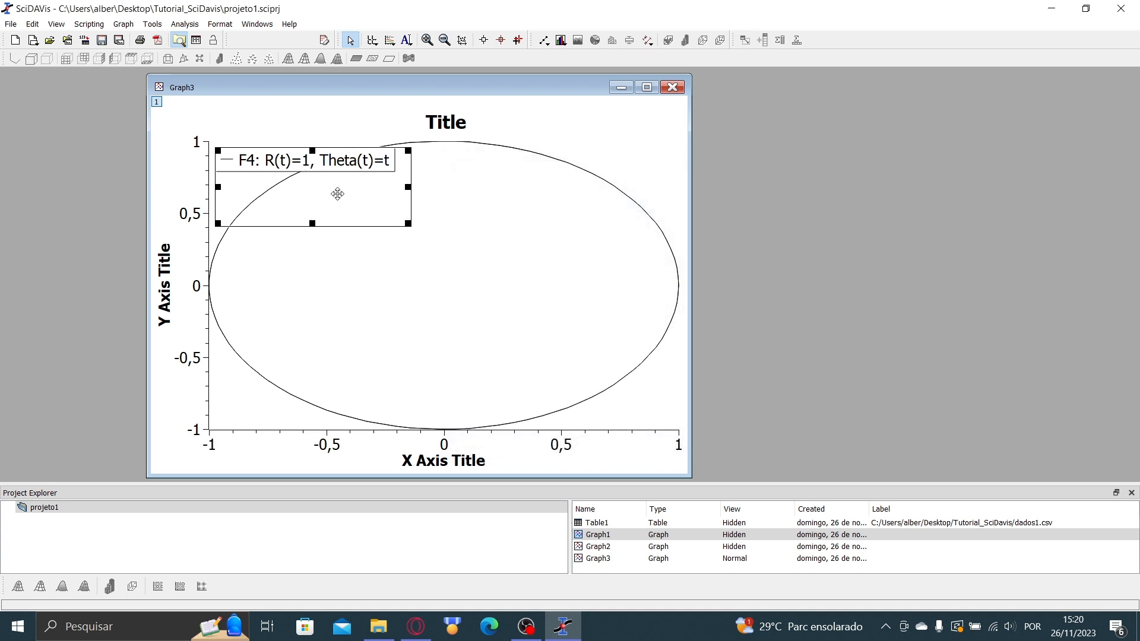
- Move the legend to the middle of the circle, deselect it and shift the graph window slightly
left_click_drag(386, 170, 483, 274)
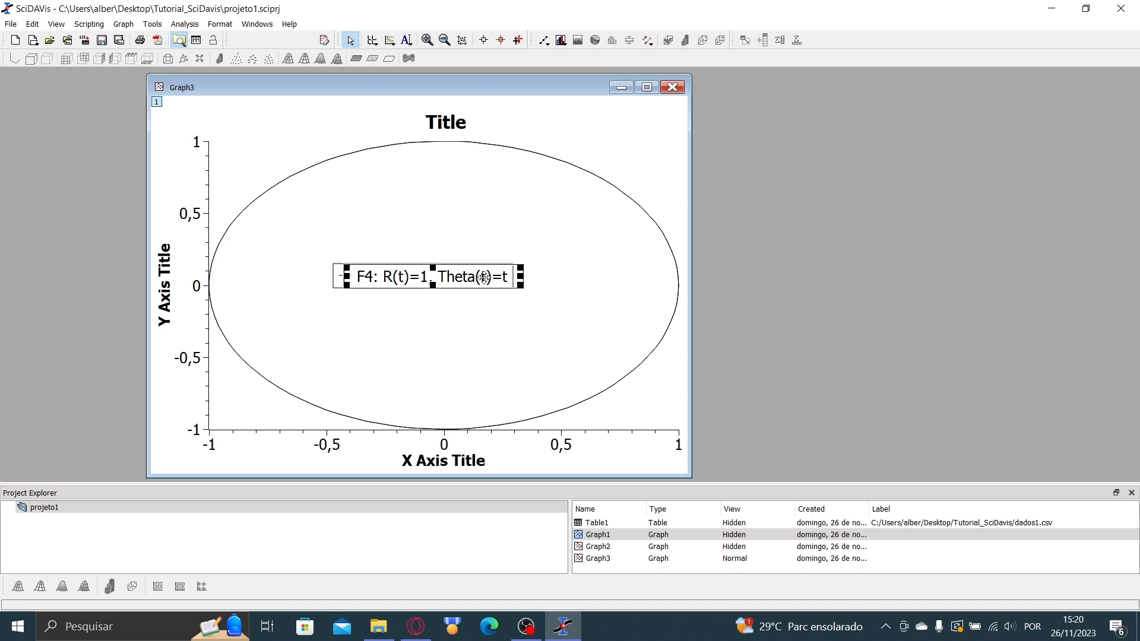
left_click(582, 316)
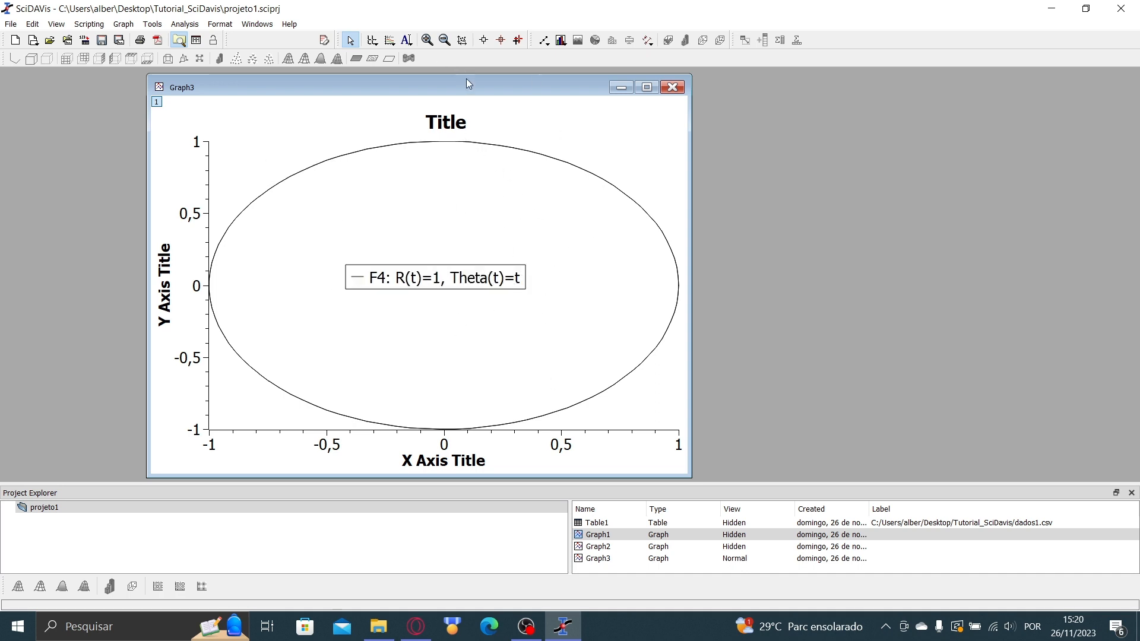
left_click_drag(464, 86, 481, 82)
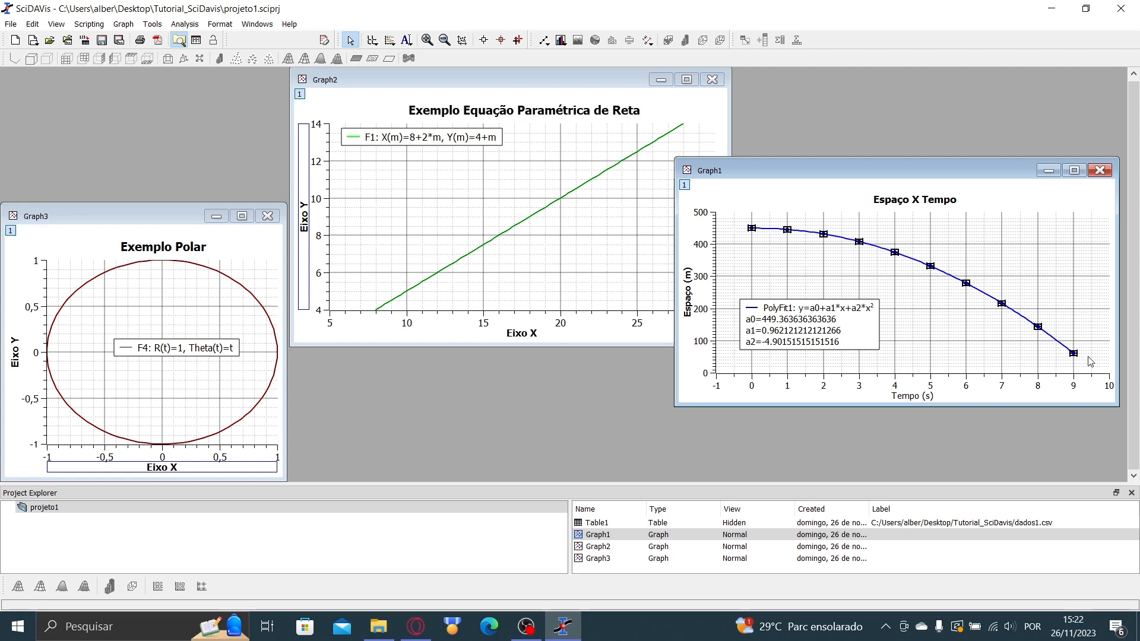
- Enlarge the Espaço X Tempo graph window and reposition it clear of the Exemplo Polar graph
left_click_drag(917, 182, 594, 183)
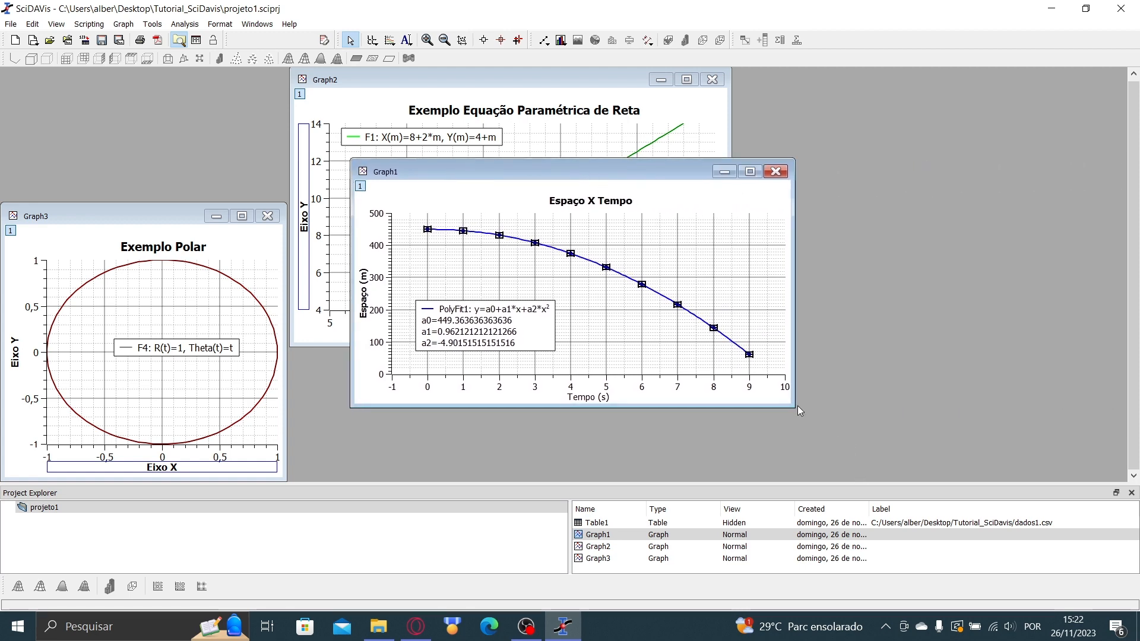
left_click_drag(794, 408, 970, 474)
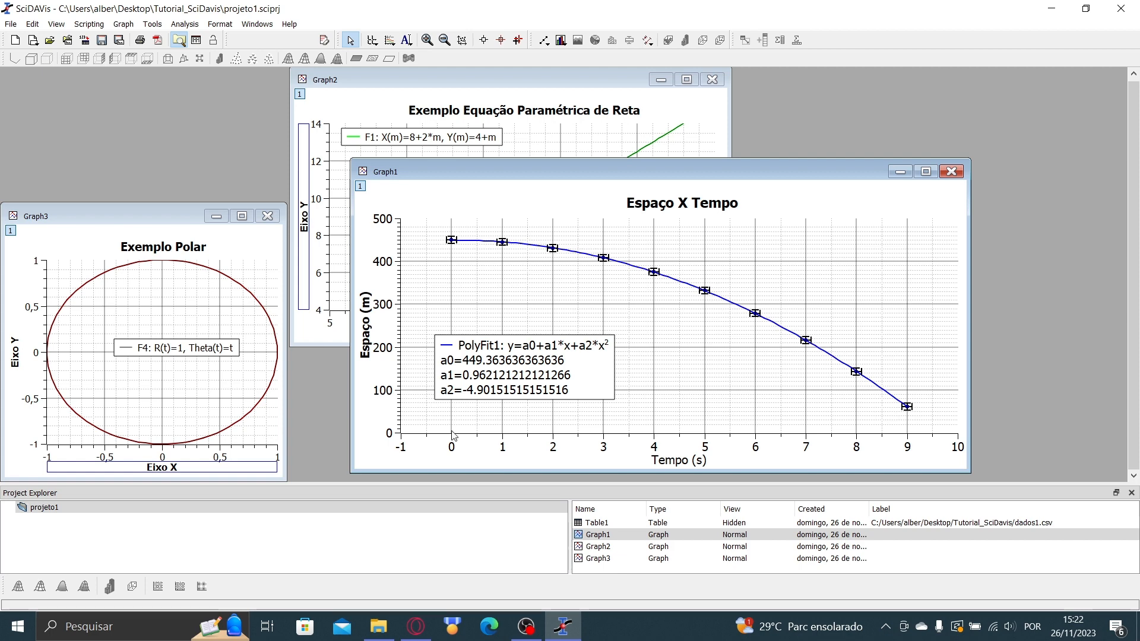
left_click_drag(666, 173, 812, 150)
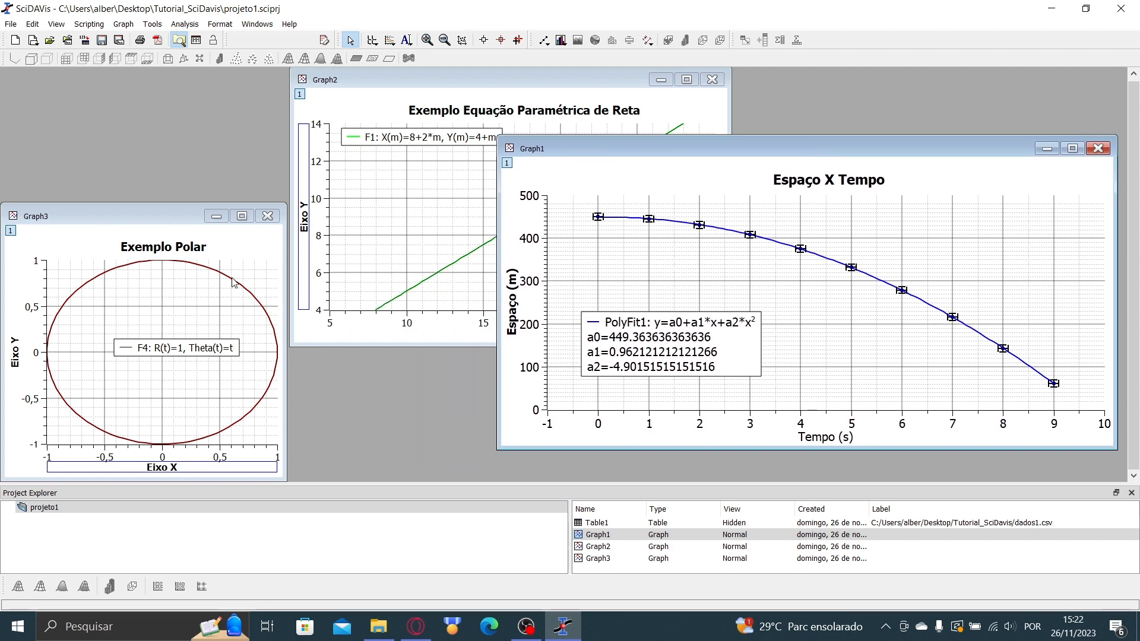
- Enlarge the Exemplo Polar graph window and arrange it side by side with the Espaço X Tempo window
left_click_drag(193, 215, 272, 130)
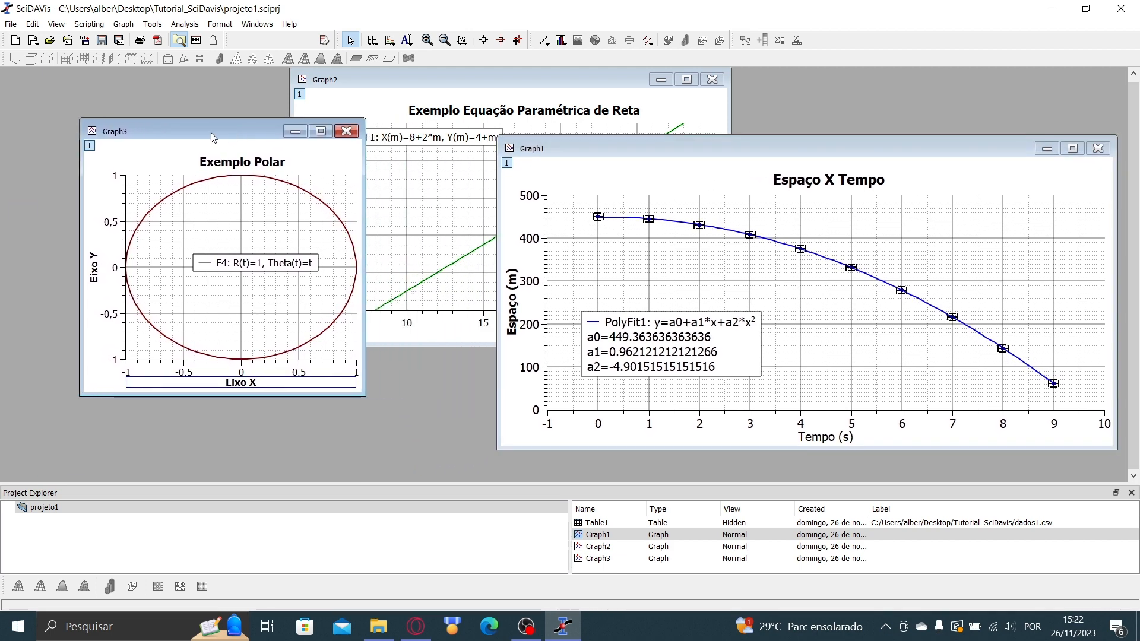
left_click_drag(365, 395, 471, 455)
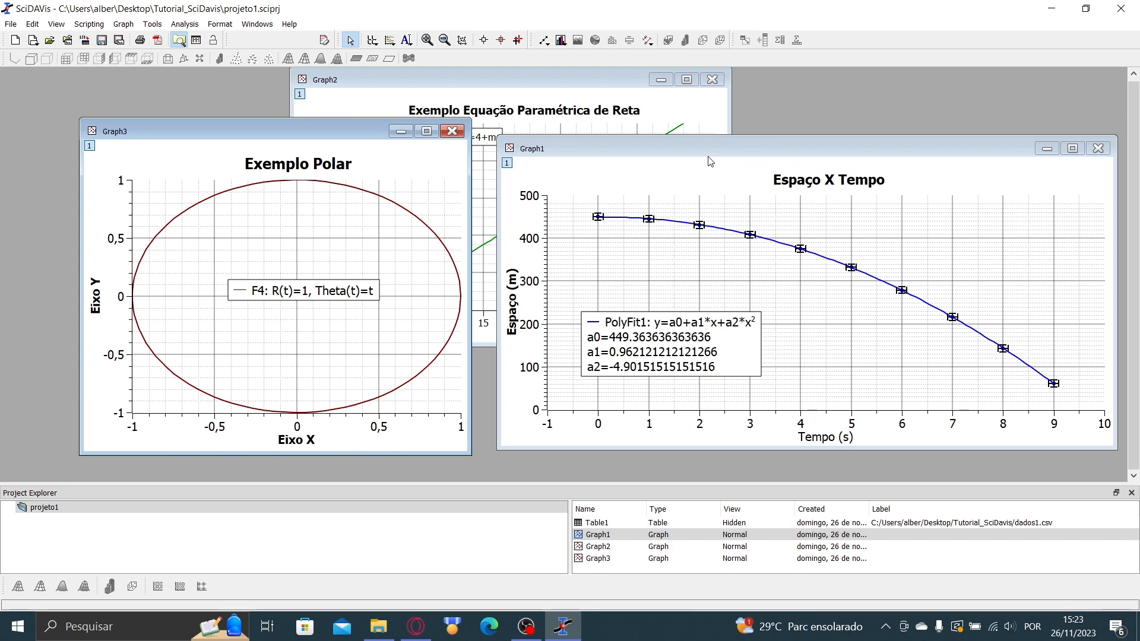
left_click_drag(709, 151, 710, 143)
left_click_drag(308, 129, 236, 85)
left_click_drag(738, 151, 700, 151)
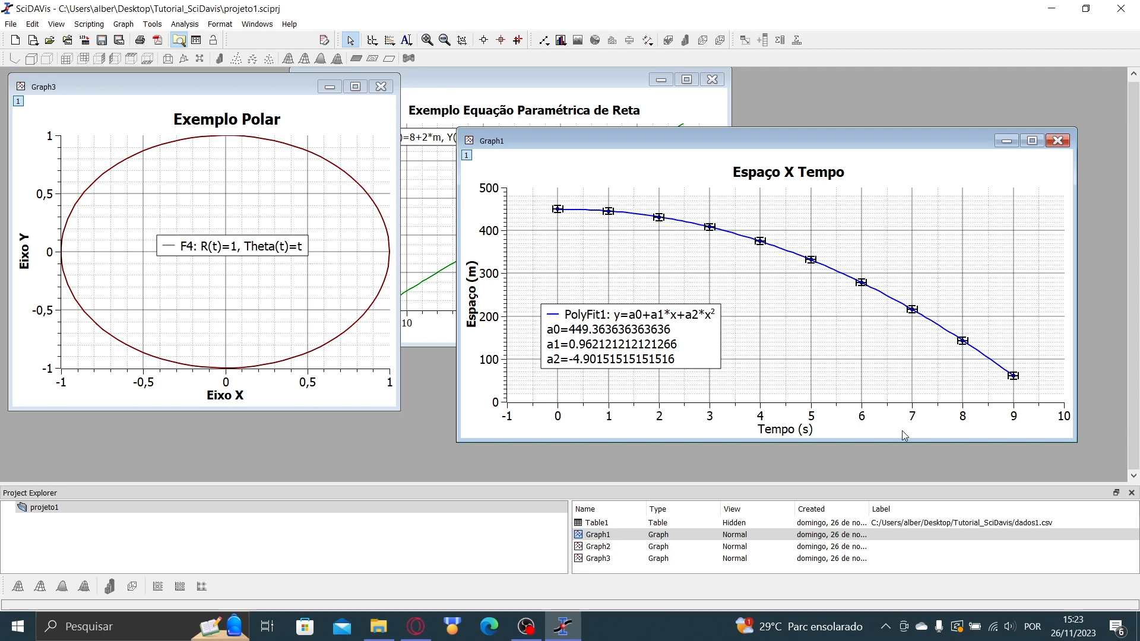
left_click_drag(689, 144, 680, 149)
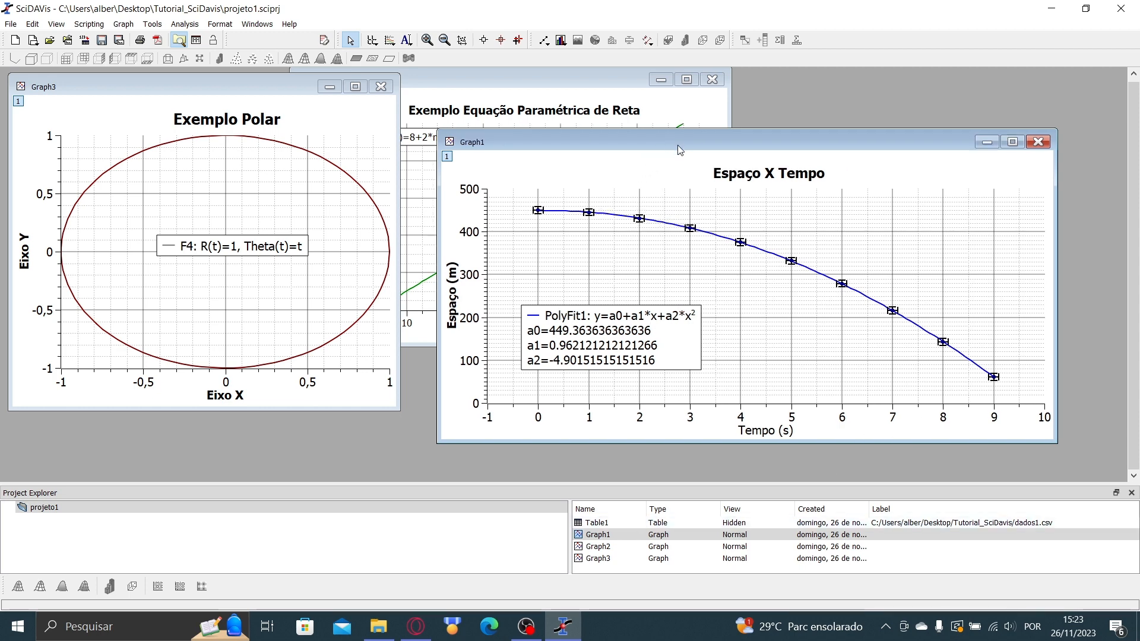
- Shrink the Espaço X Tempo graph window slightly
left_click_drag(1055, 442, 1005, 424)
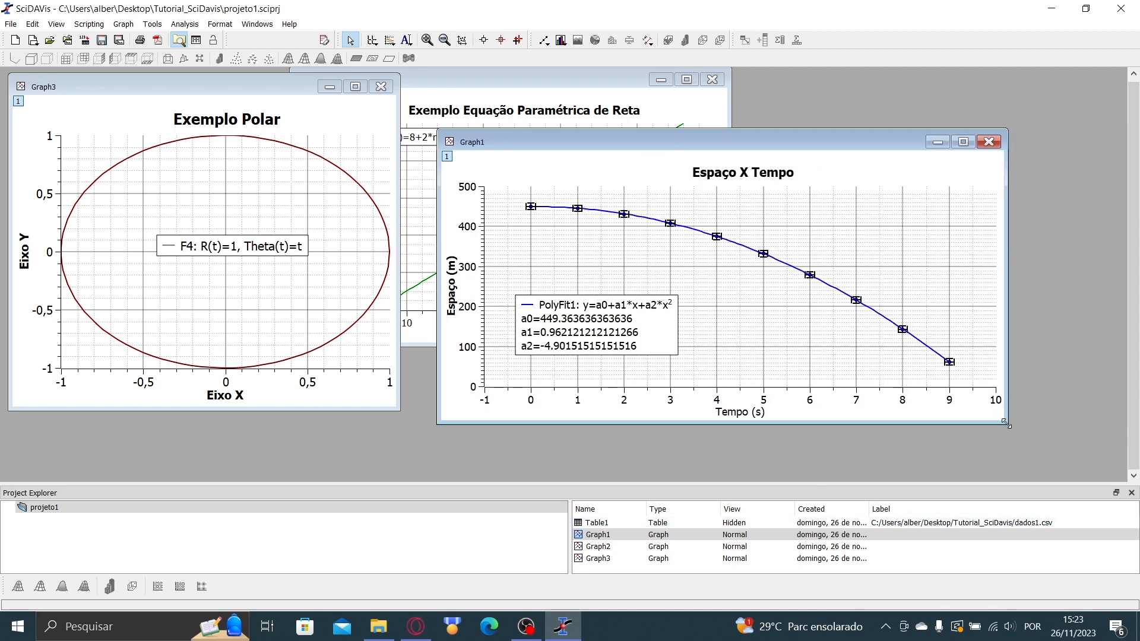
- Show the hidden Table1 window from the project's object list, shift it slightly and hide it again
left_click(582, 536)
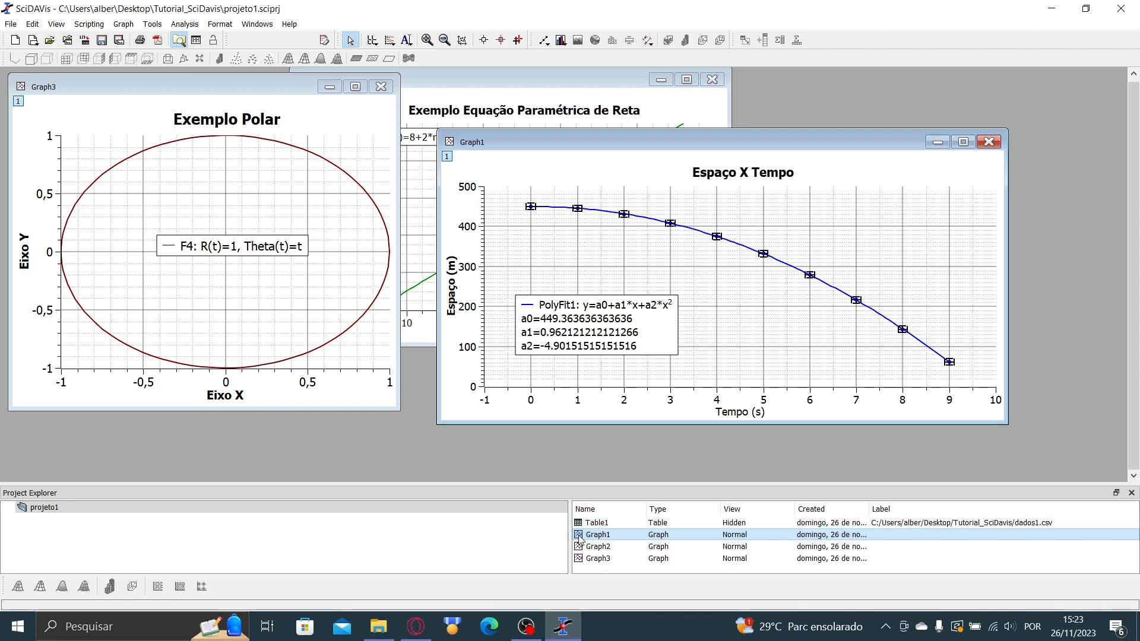
left_click(612, 524)
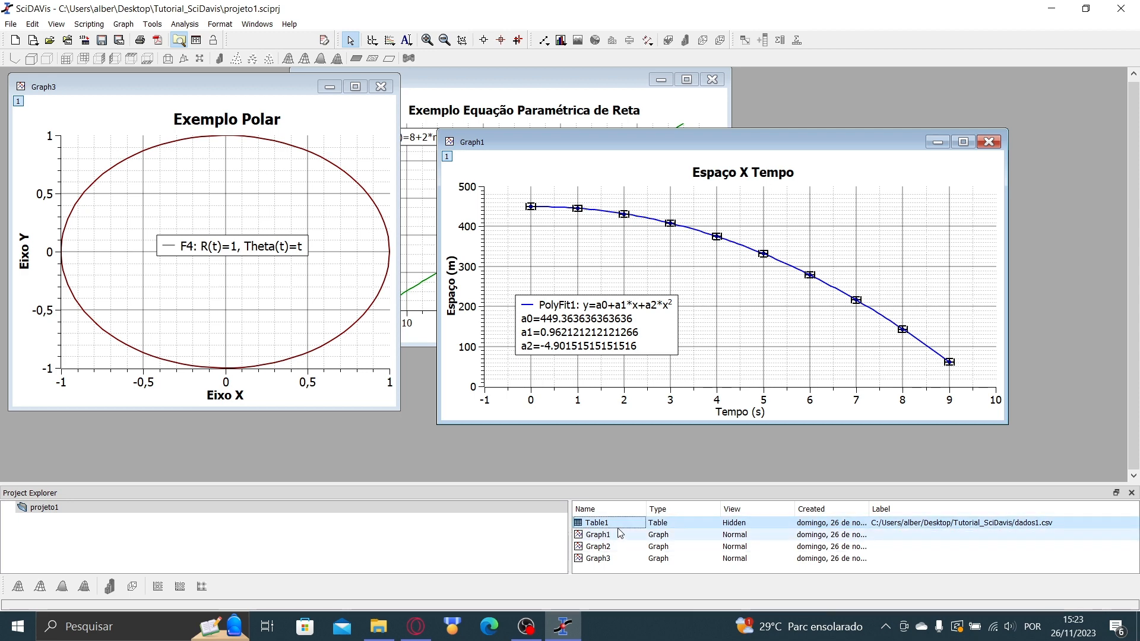
double_click(737, 523)
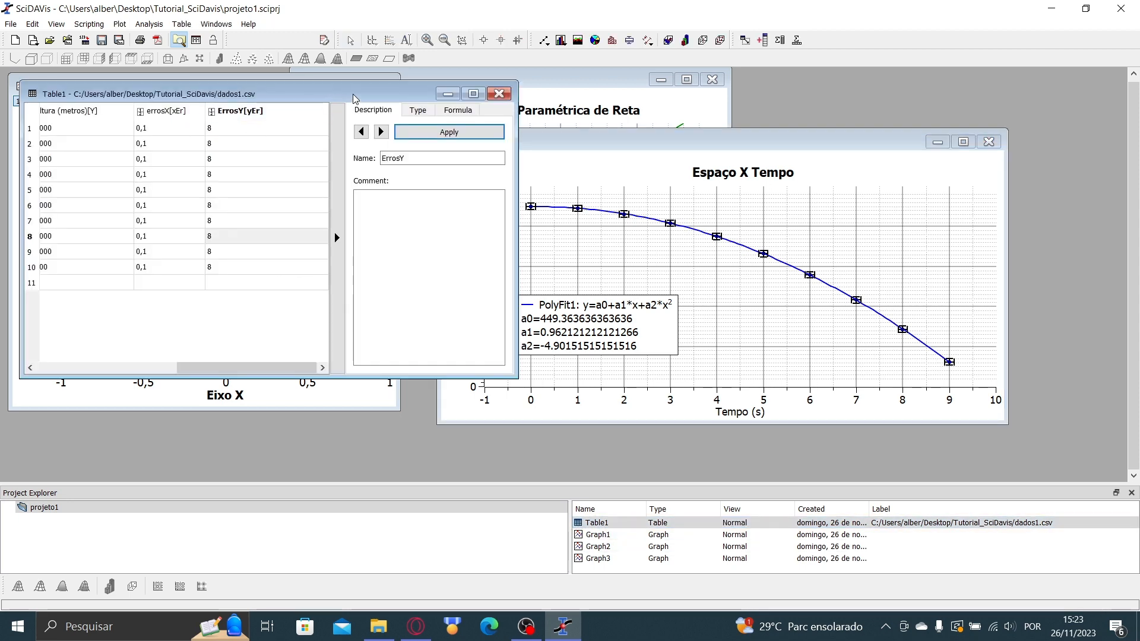
left_click_drag(354, 98, 399, 100)
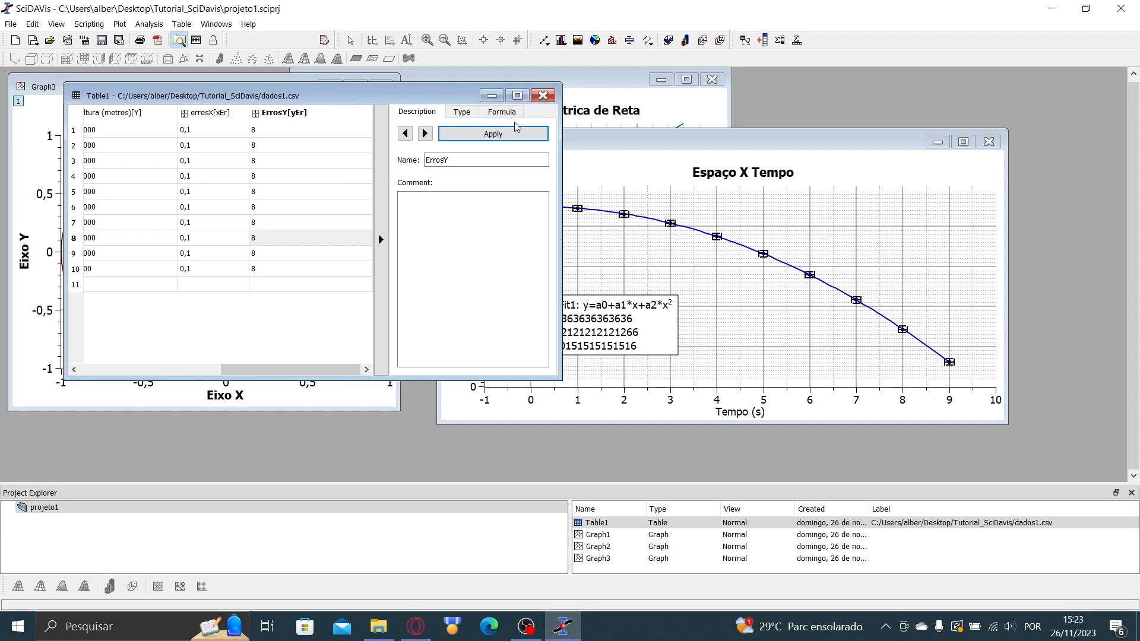
right_click(751, 525)
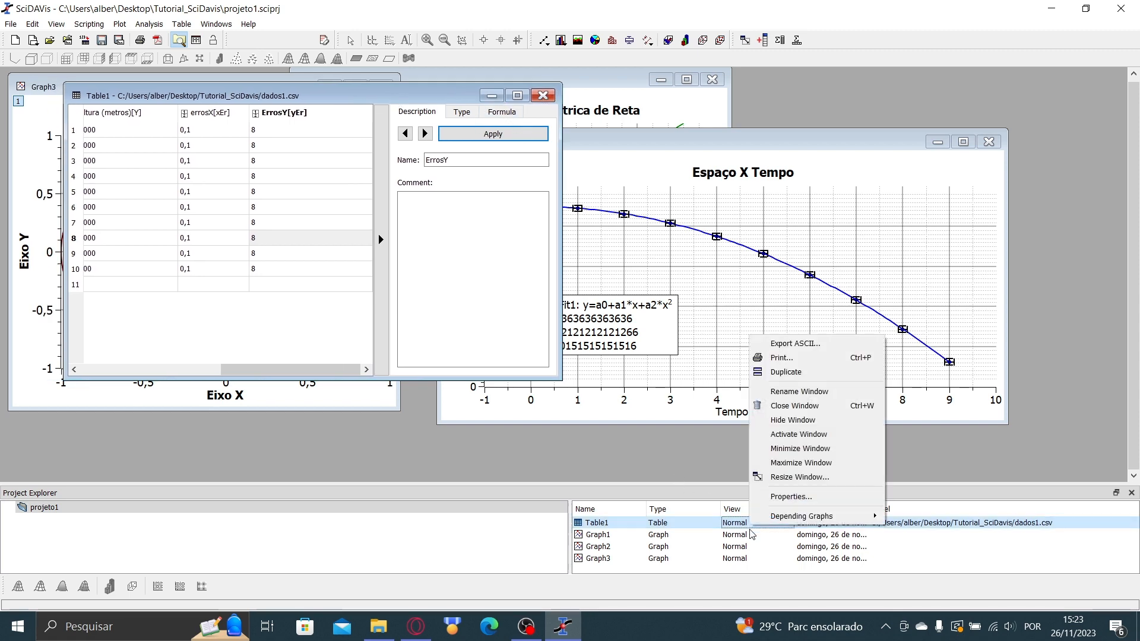
left_click(825, 419)
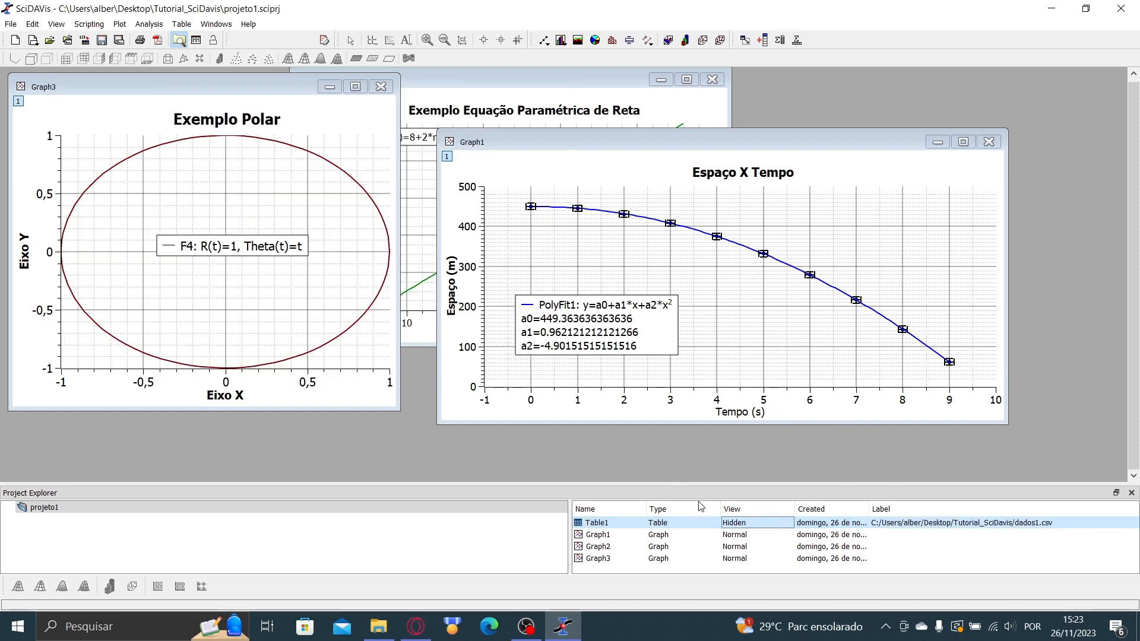
- Print Graph1 with Microsoft Print to PDF and save the output in the Tutorial_SciDavis folder as "gráfico 1"
right_click(599, 537)
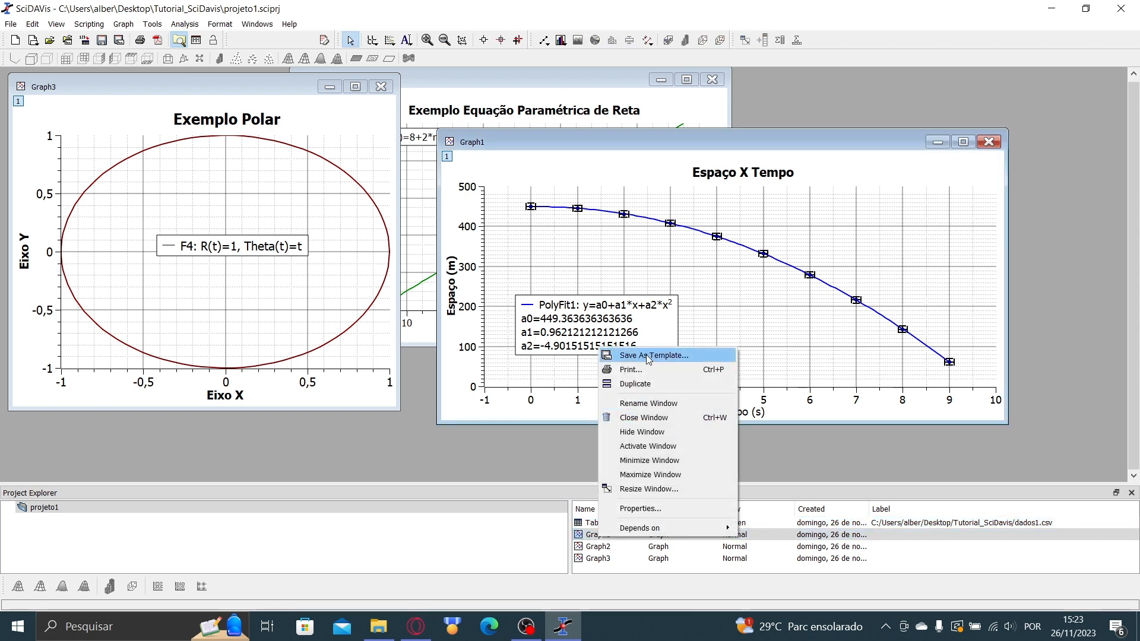
left_click(651, 379)
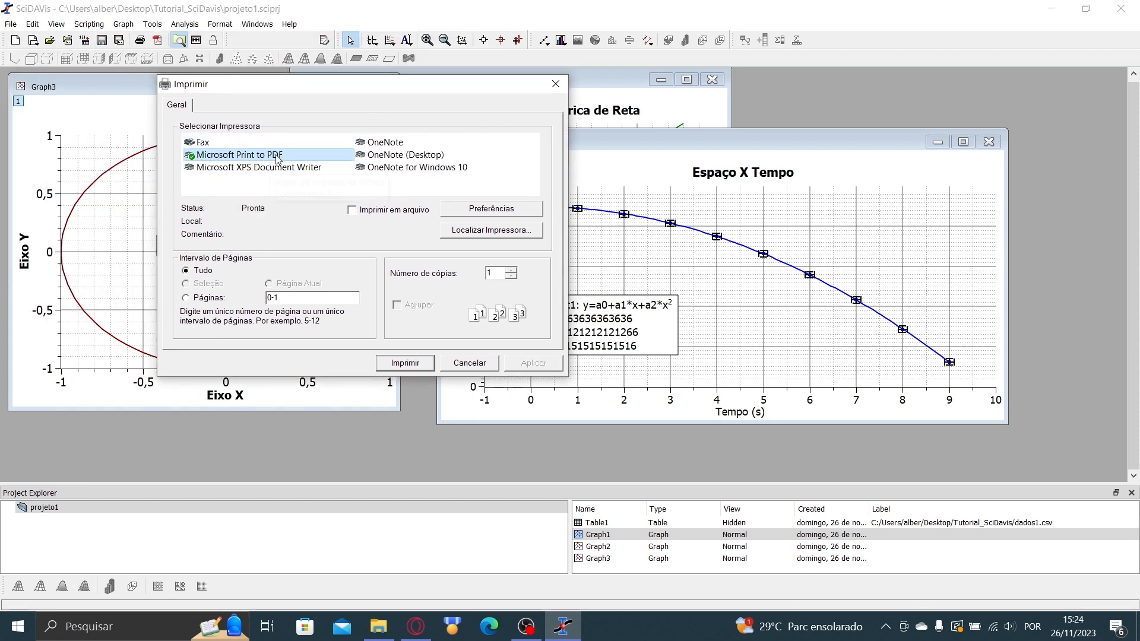
left_click(405, 364)
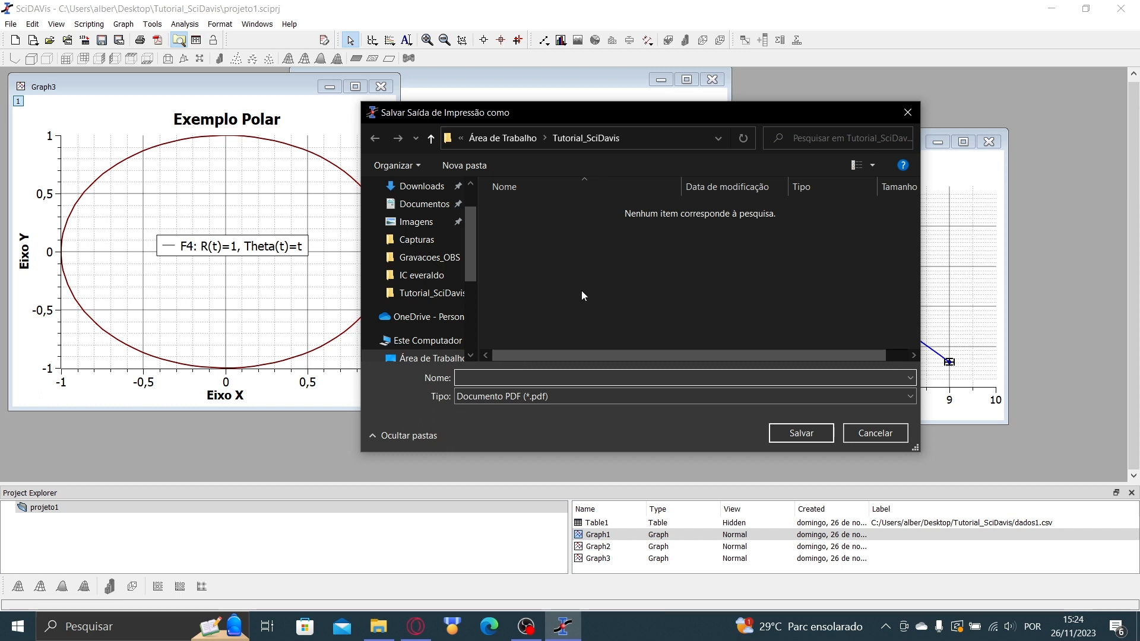
type("gráfico 1")
key("Return")
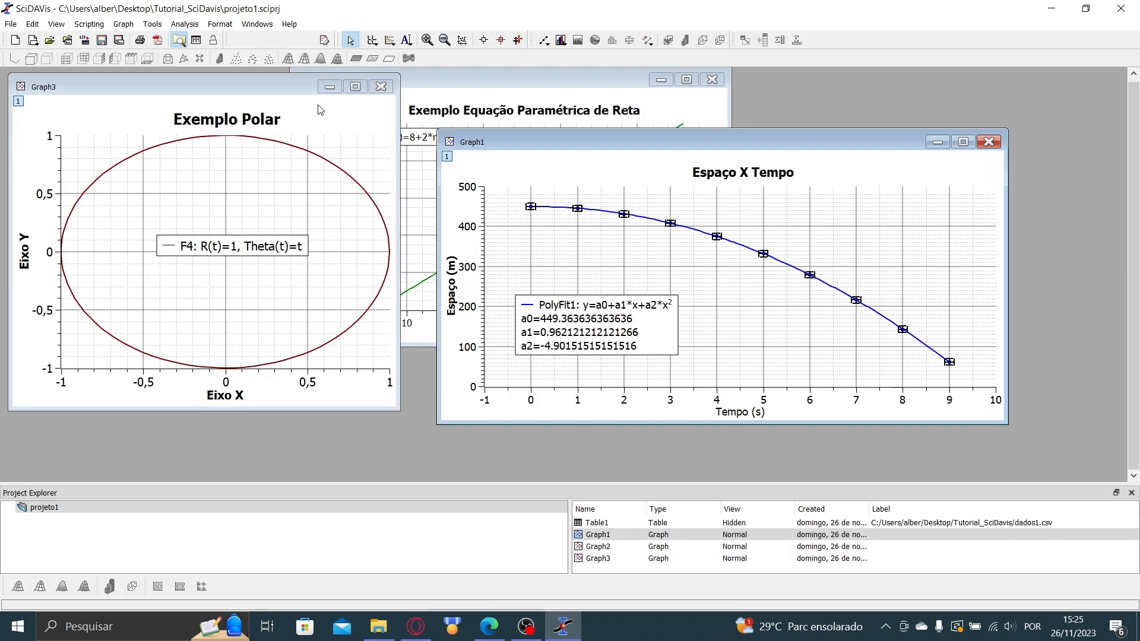
- Move the Espaço X Tempo and Exemplo Polar windows further apart and hide Graph1, Graph2 and Graph3
left_click_drag(594, 141, 702, 89)
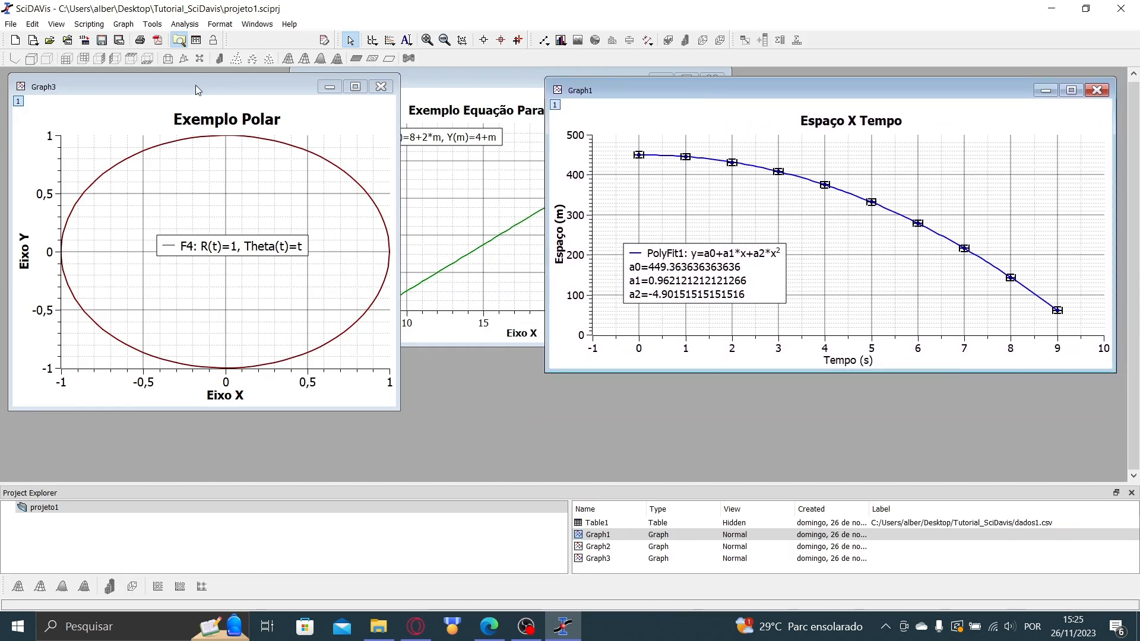
mouse_move(198, 90)
left_mouse_down()
mouse_move(272, 117)
mouse_move(194, 86)
left_mouse_up()
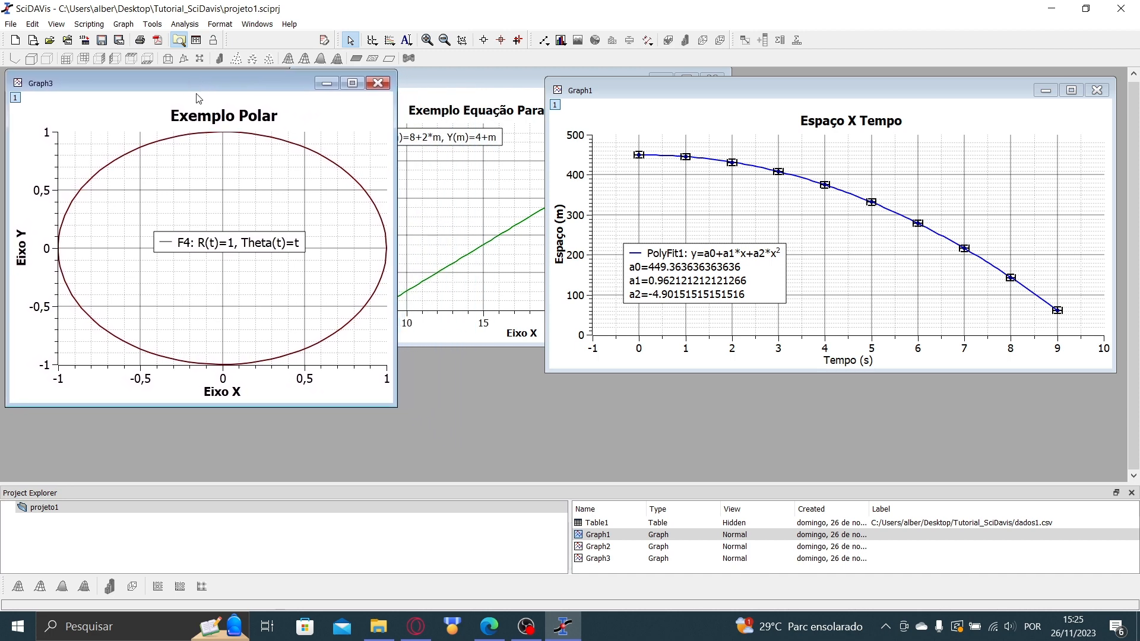
right_click(661, 536)
left_click(720, 434)
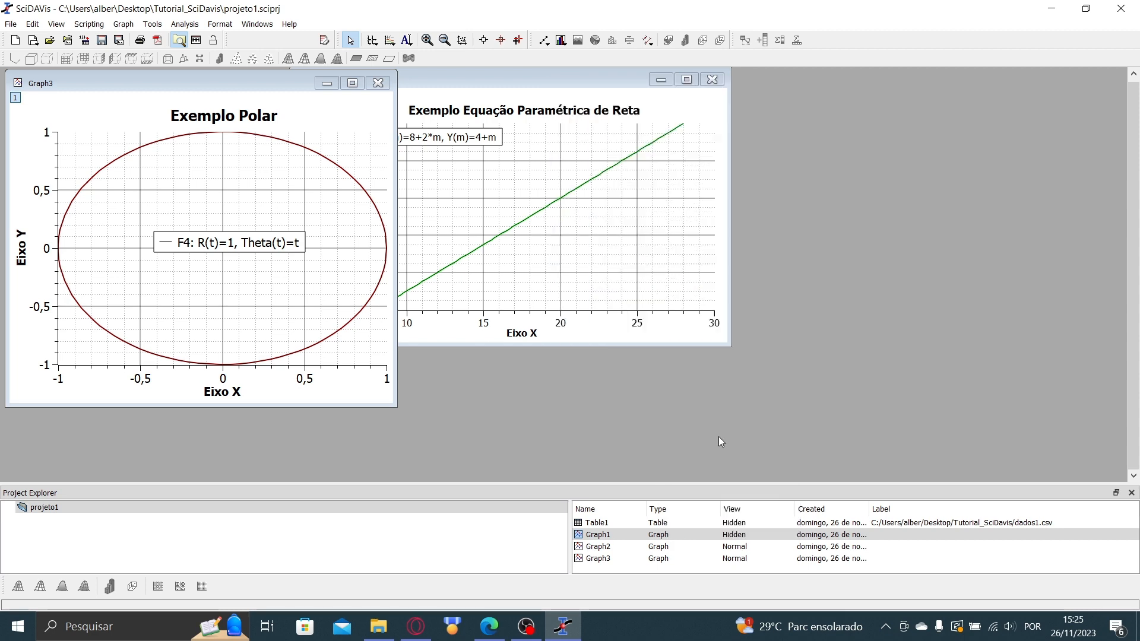
right_click(721, 547)
left_click(772, 443)
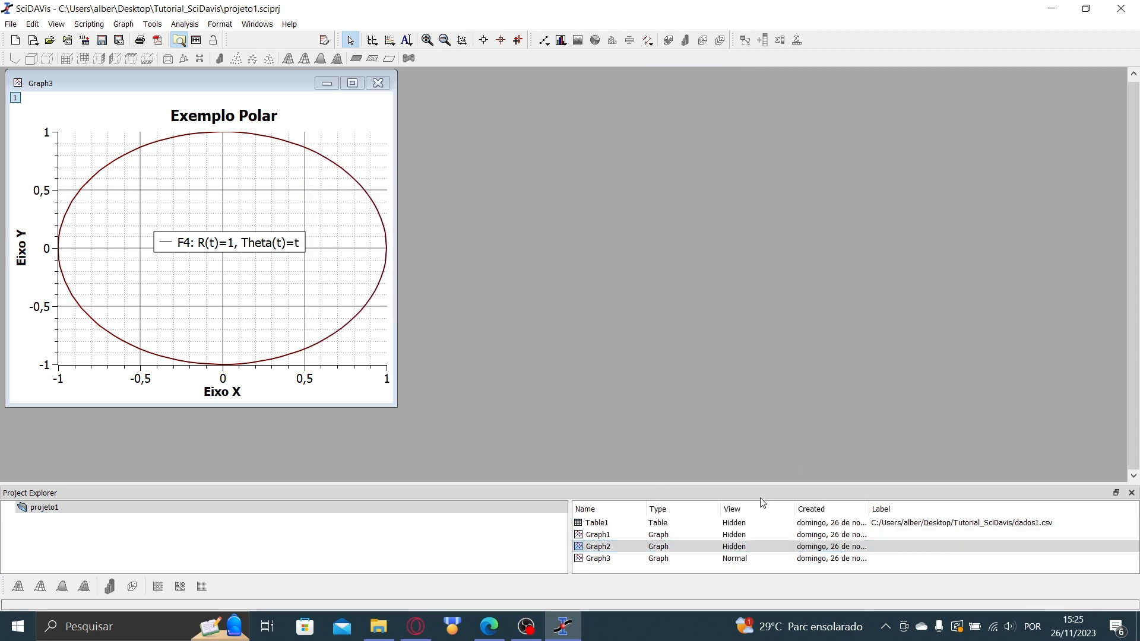
right_click(718, 559)
left_click(807, 460)
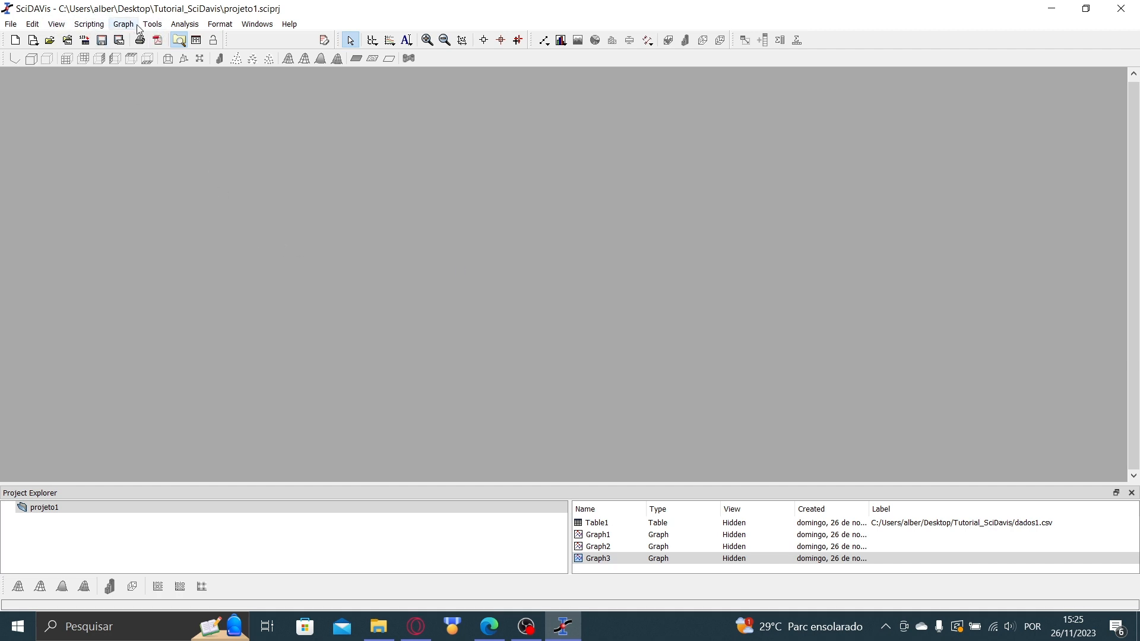
- Open the file creation options
left_click(11, 26)
mouse_move(30, 39)
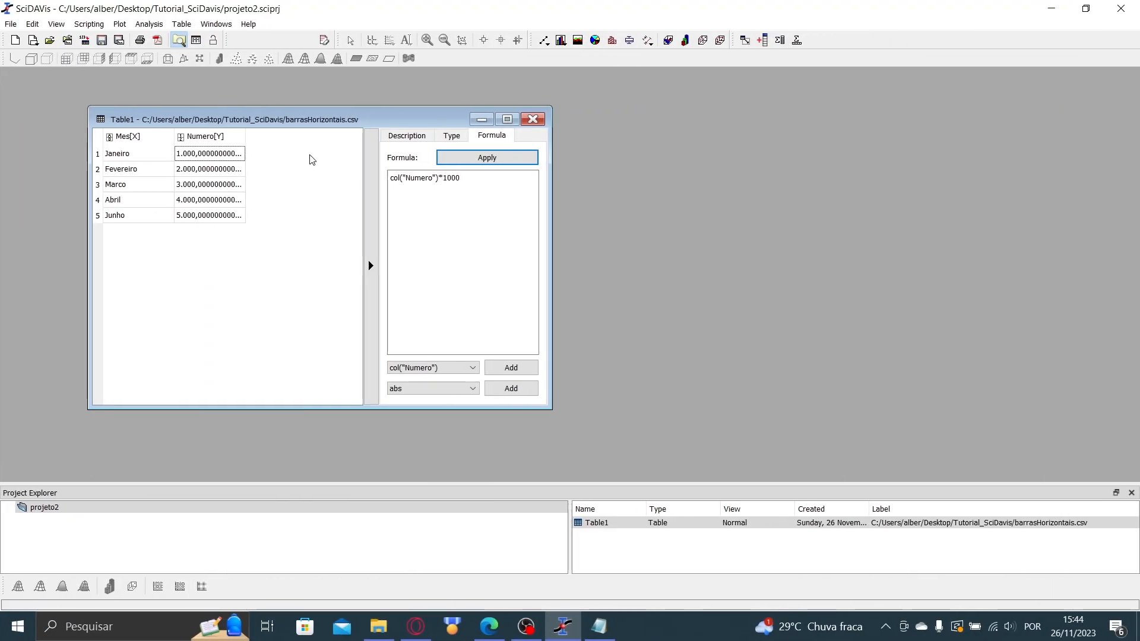
- Move the barrasHorizontais Table1 window towards the upper-left corner of the workspace
left_click_drag(321, 112, 293, 113)
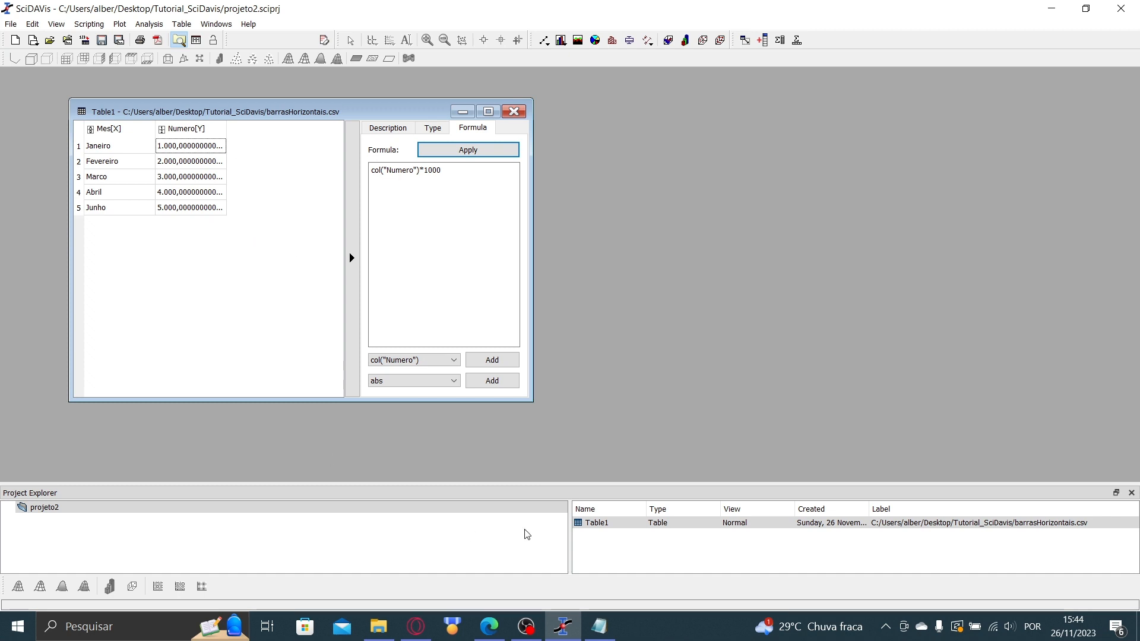
left_click_drag(229, 119, 213, 109)
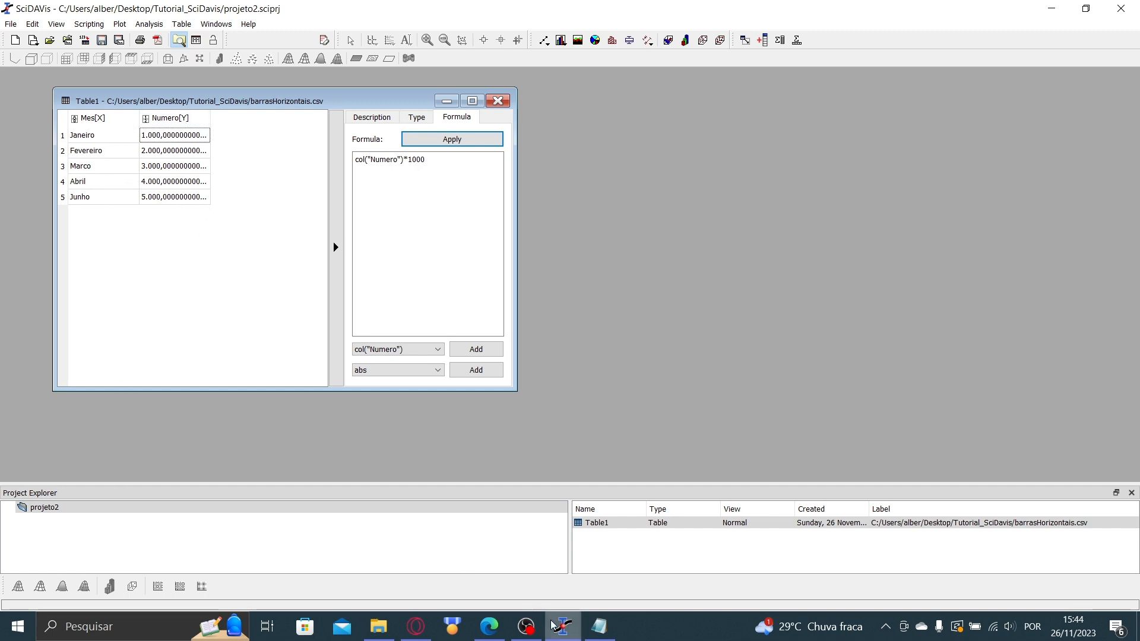
left_click_drag(243, 111, 219, 113)
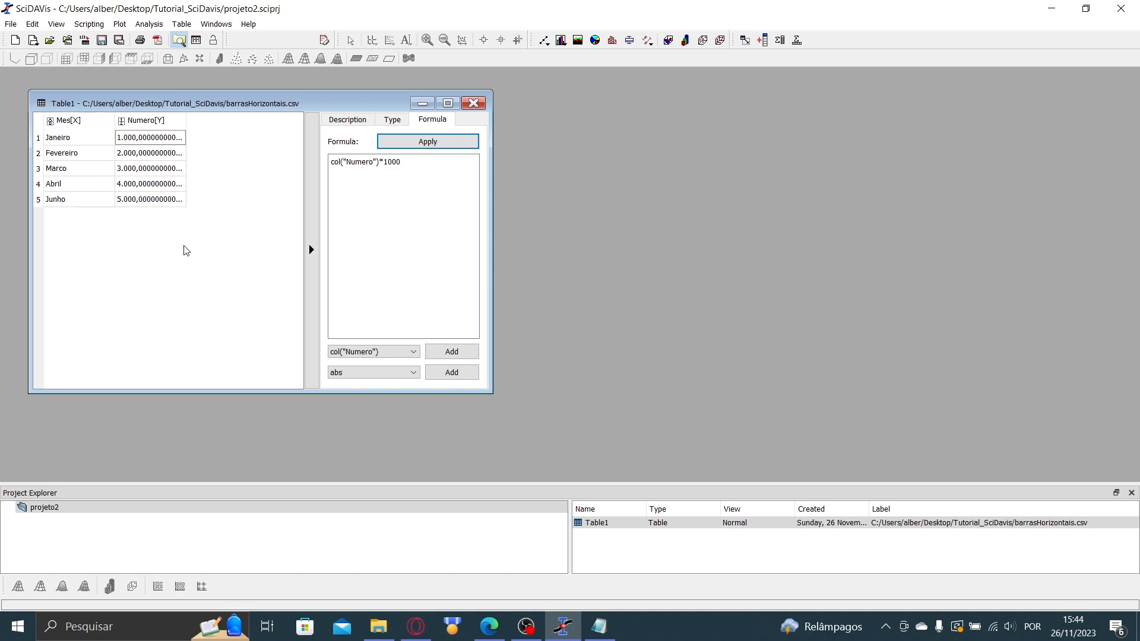
- Switch to Notepad to examine the barrasHorizontais source data near Table1, and minimise it again
left_click(601, 638)
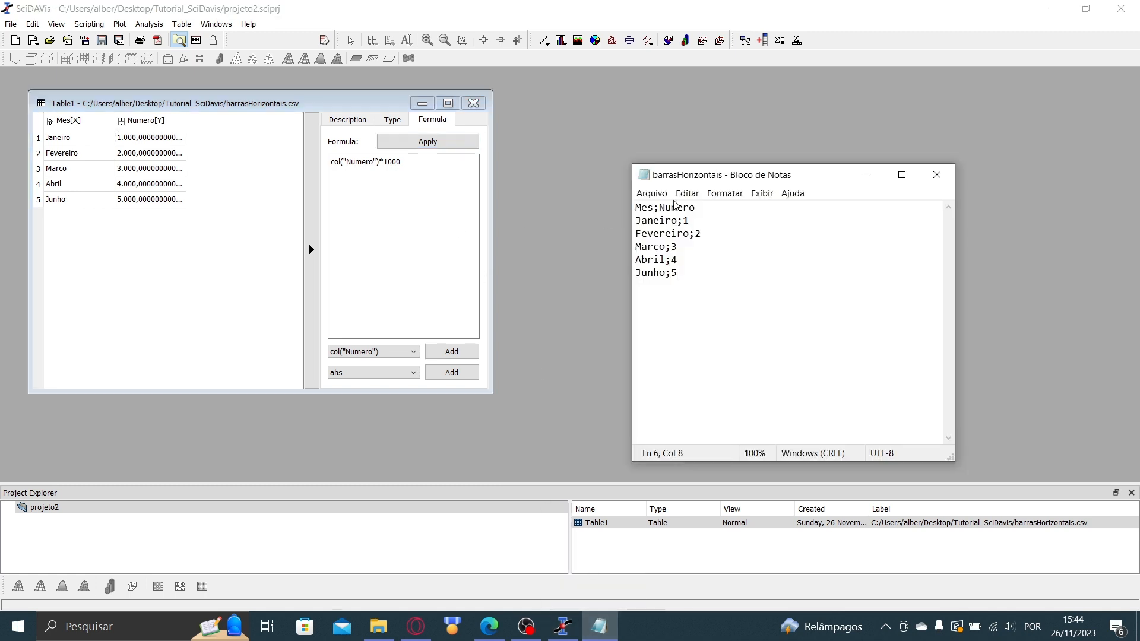
left_click_drag(706, 174, 600, 158)
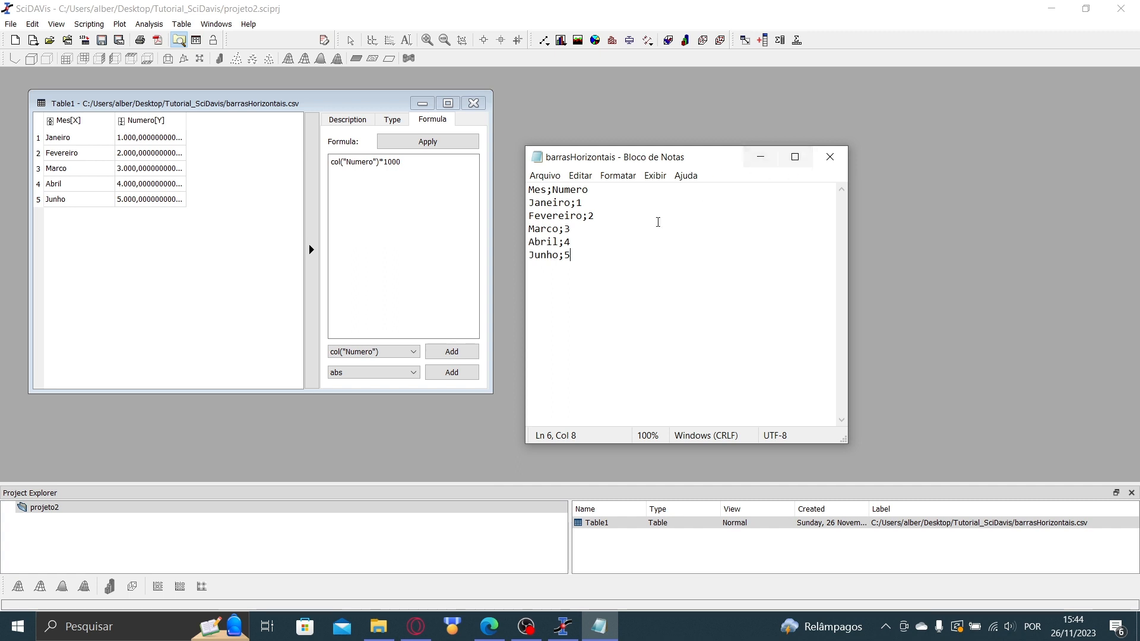
left_click(761, 157)
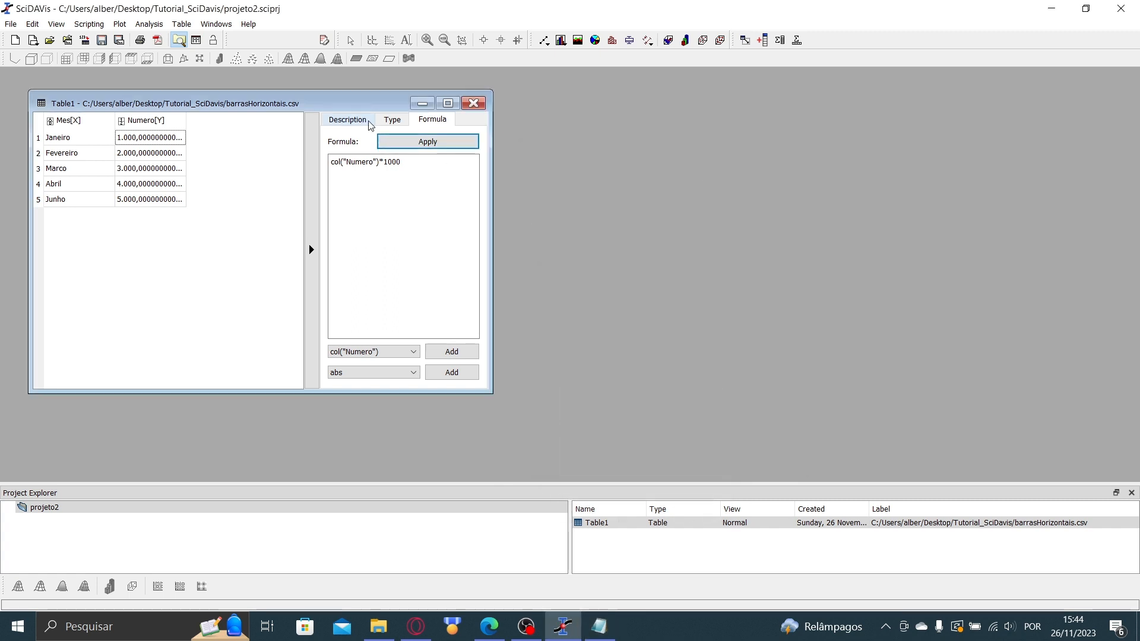
- Preview the Month names, Date and time, Text and Day names types for the Numero column and return the selection to Numeric
left_click(392, 120)
left_click(414, 161)
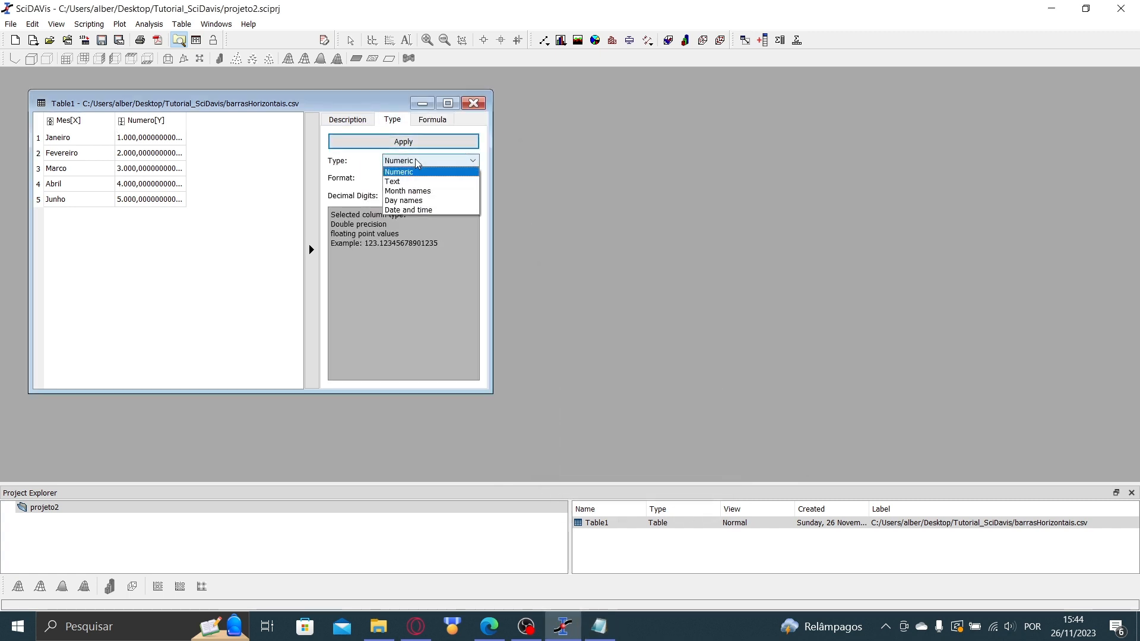
left_click(424, 194)
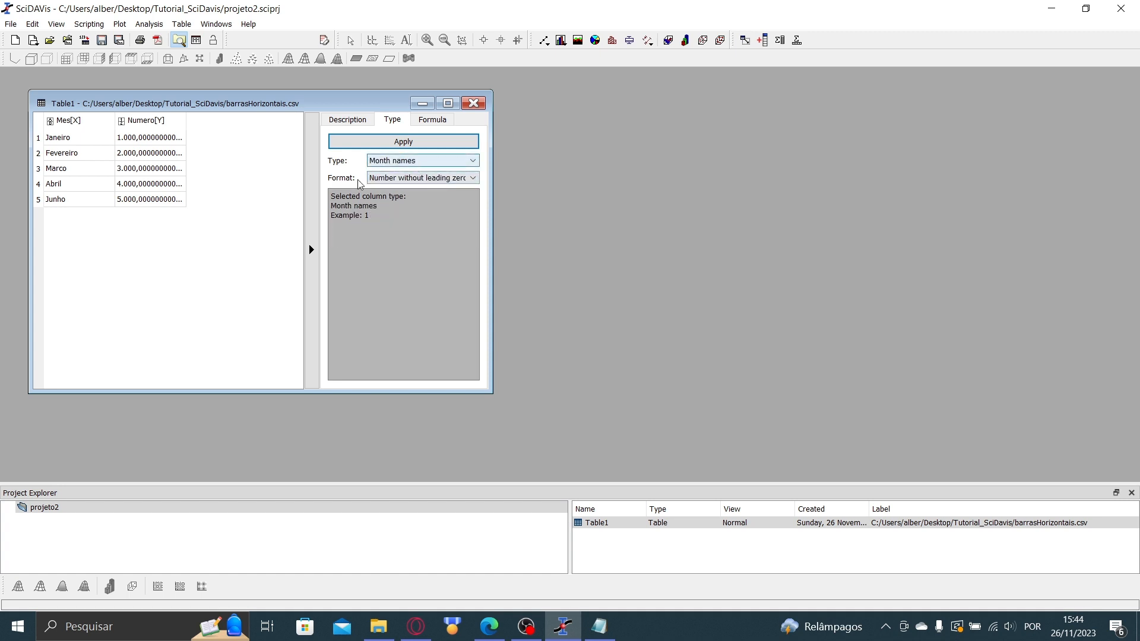
left_click(405, 165)
left_click(425, 212)
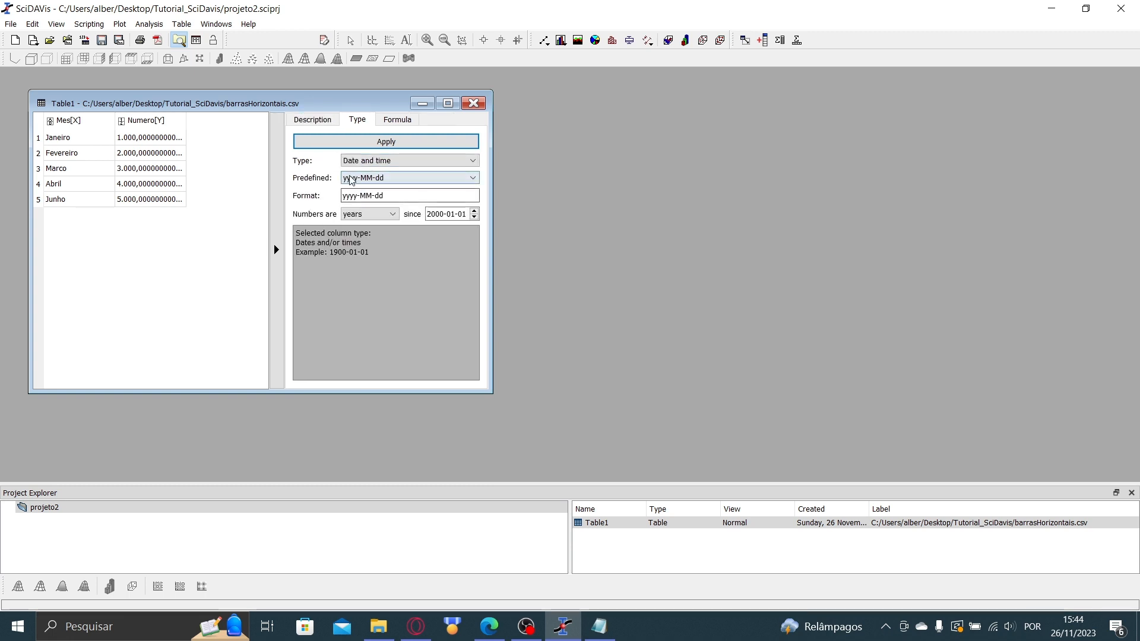
left_click(388, 162)
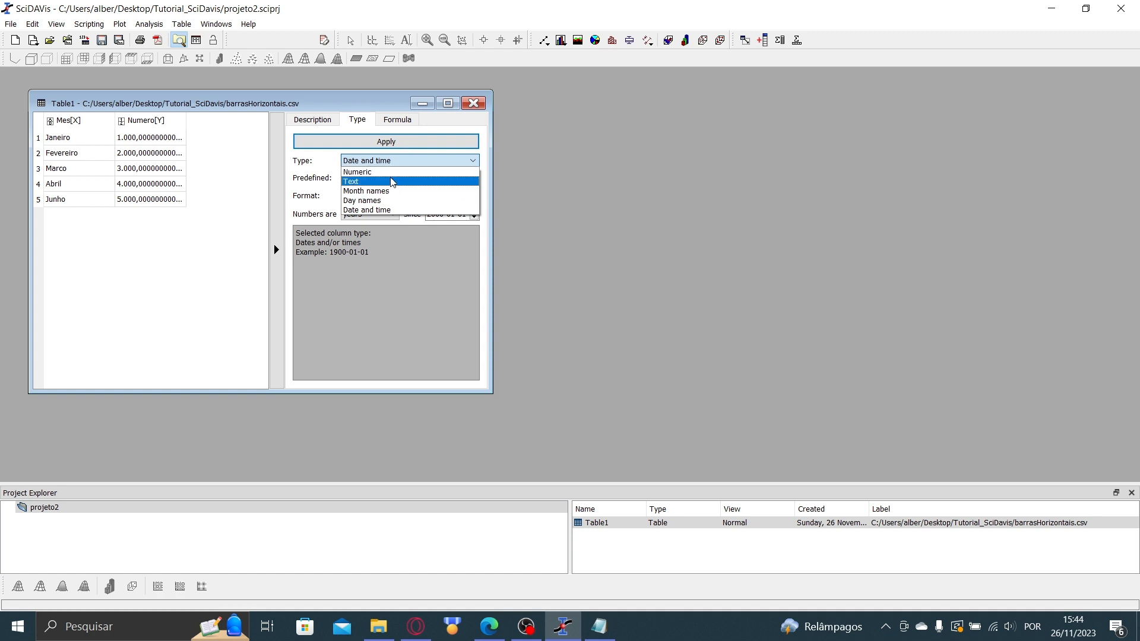
left_click(386, 181)
left_click(387, 161)
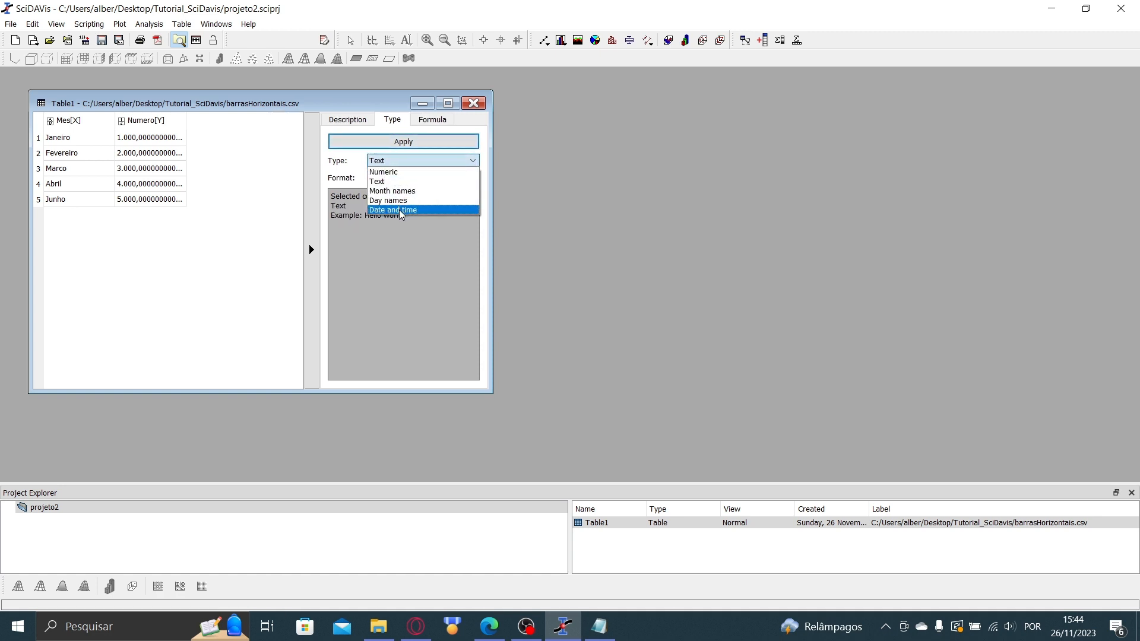
left_click(397, 210)
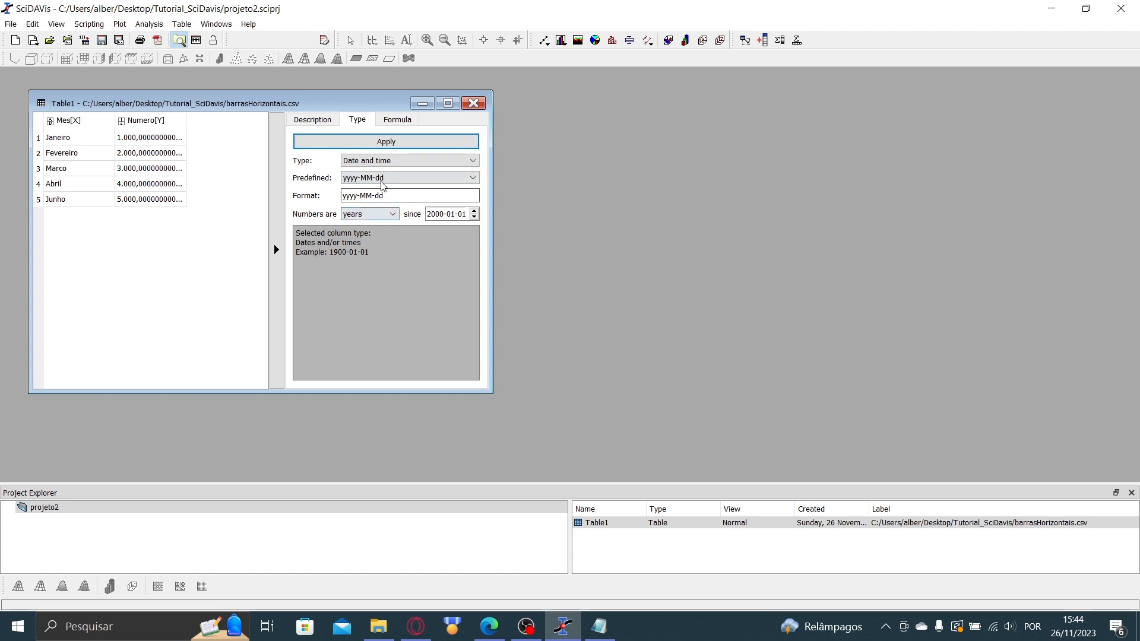
left_click(402, 162)
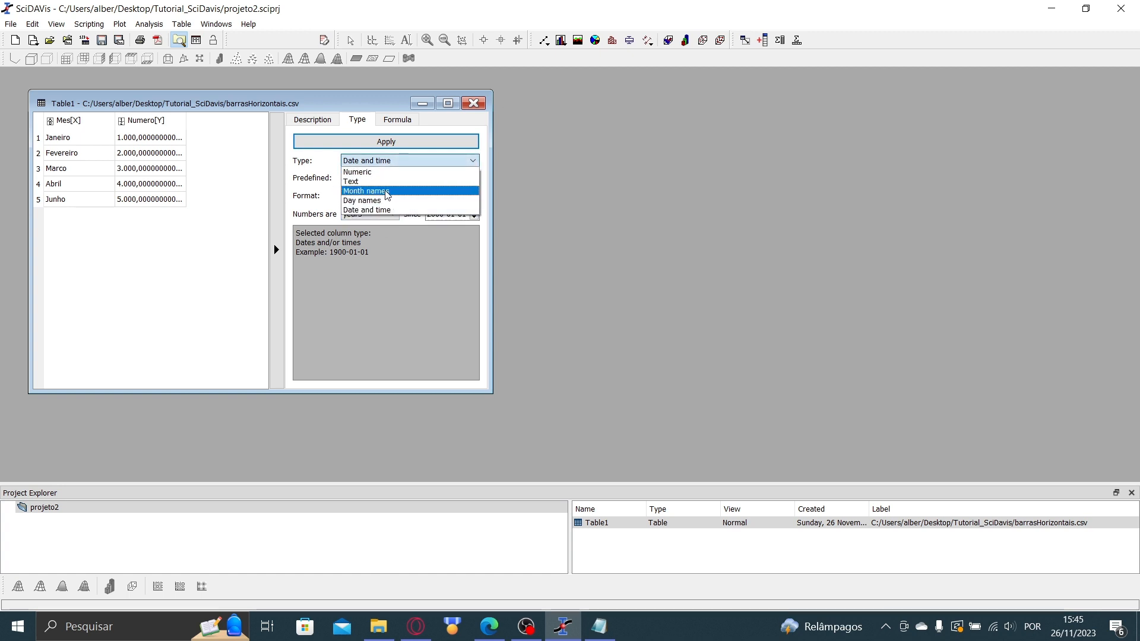
left_click(387, 201)
left_click(403, 162)
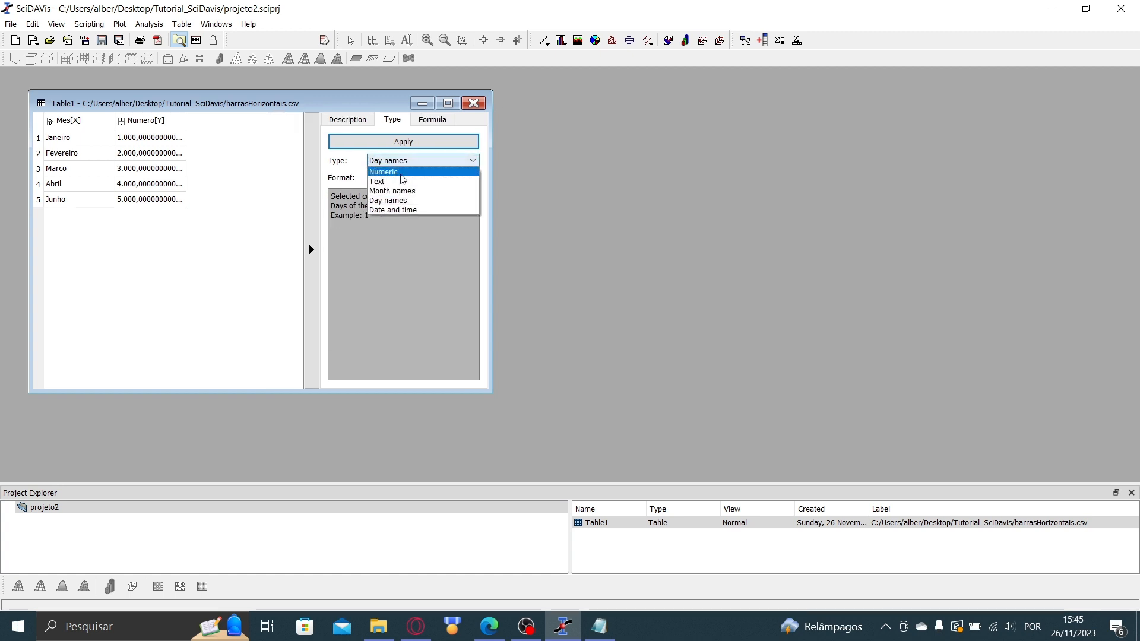
left_click(402, 191)
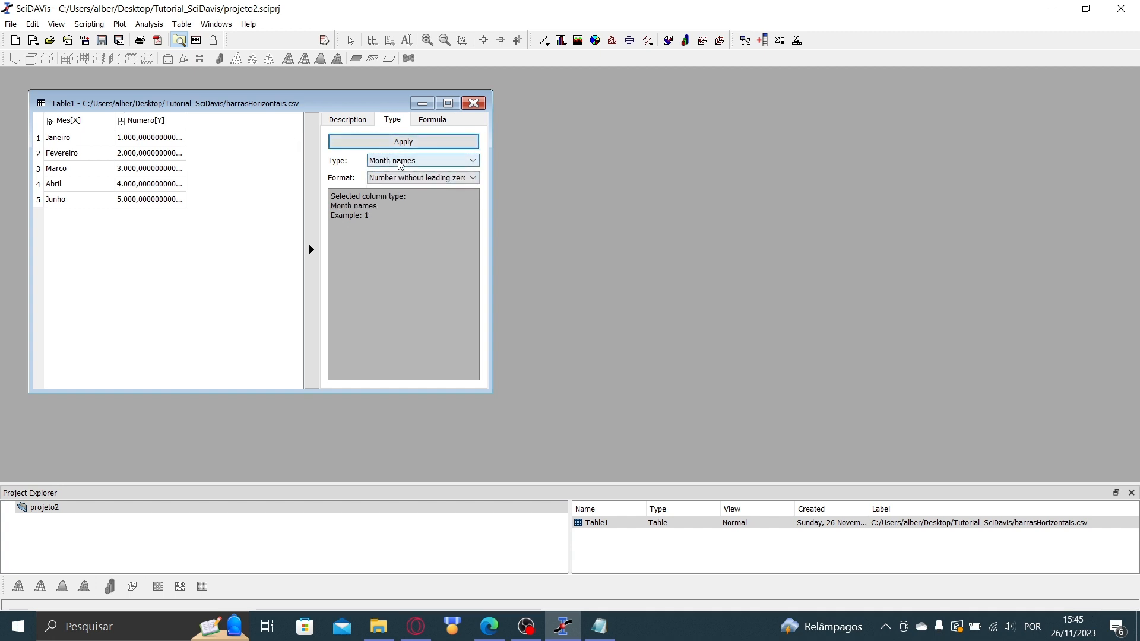
left_click(401, 165)
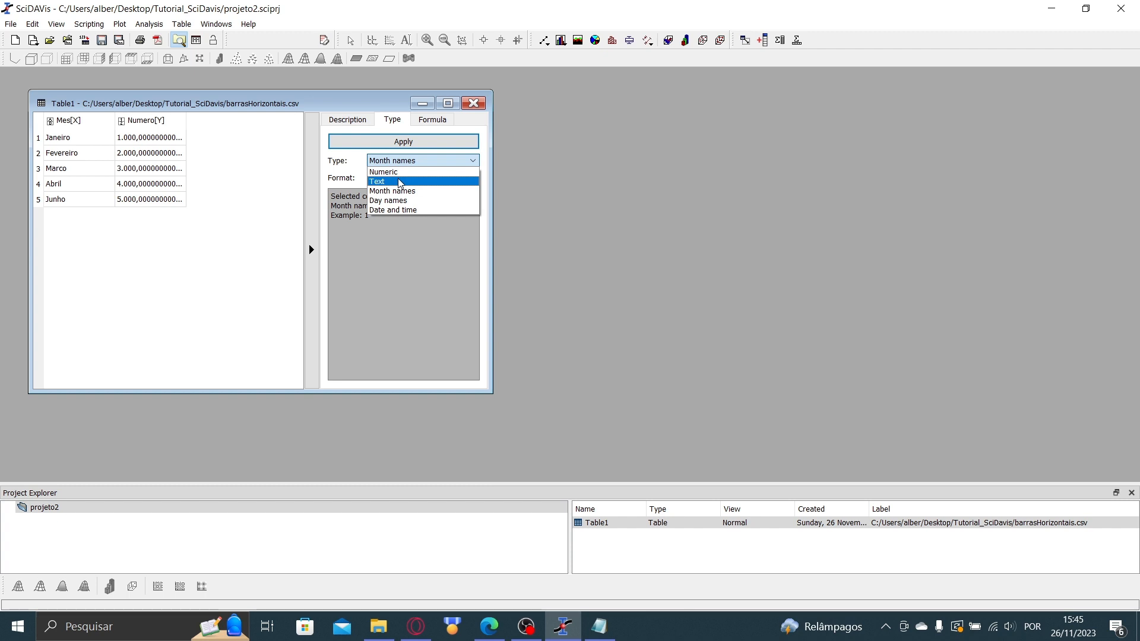
left_click(386, 172)
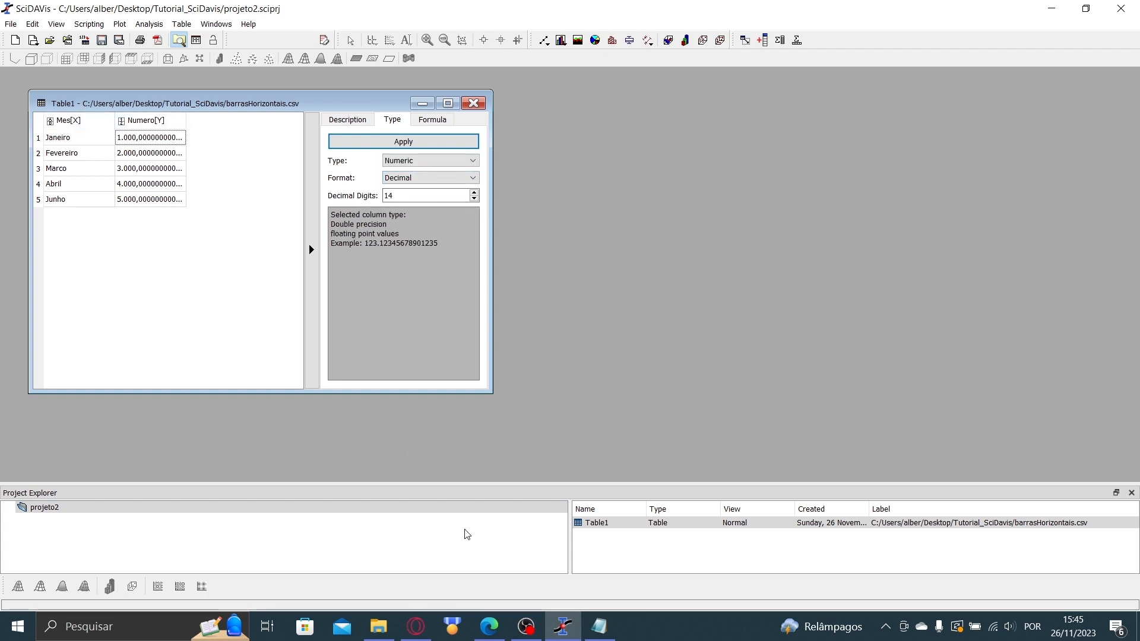
- Switch to Notepad and place the barrasHorizontais file beside Table1 to compare their data
left_click(599, 627)
left_click_drag(619, 155, 595, 104)
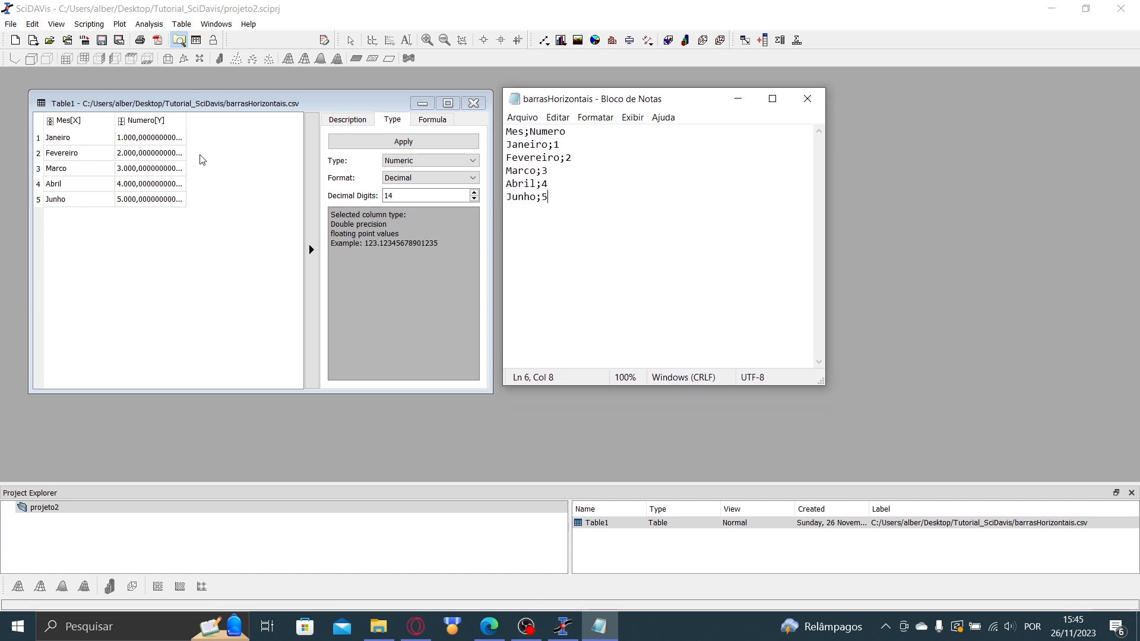
- Set up an ASCII import of barrasHorizontais.csv with Numeric data off and a semicolon separator, and cancel it
left_click(11, 24)
left_click(48, 250)
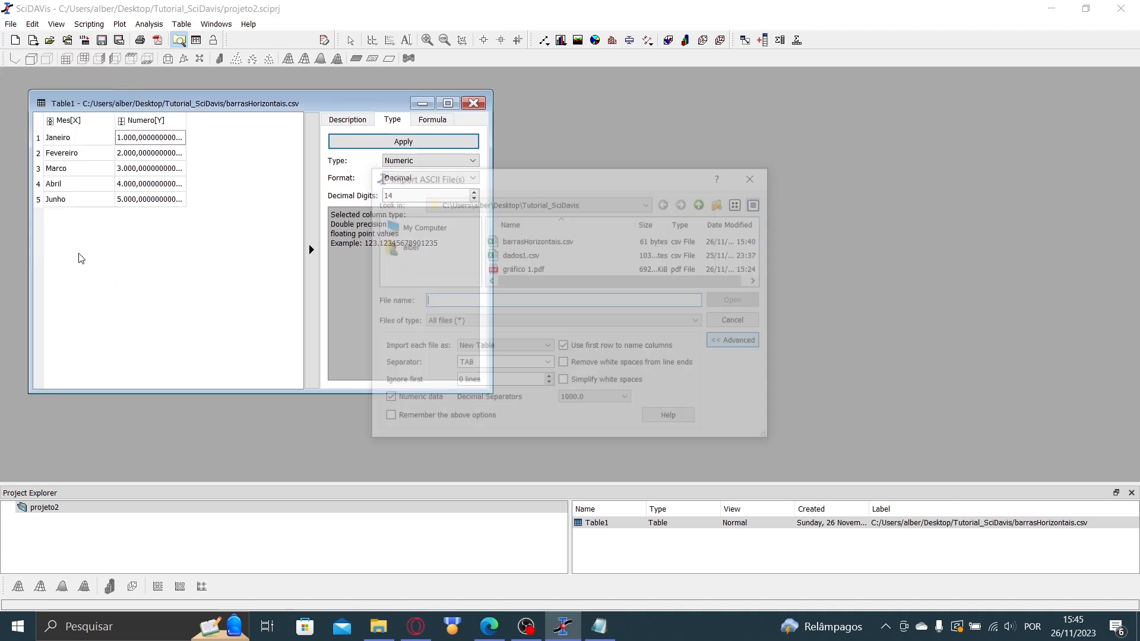
left_click(553, 243)
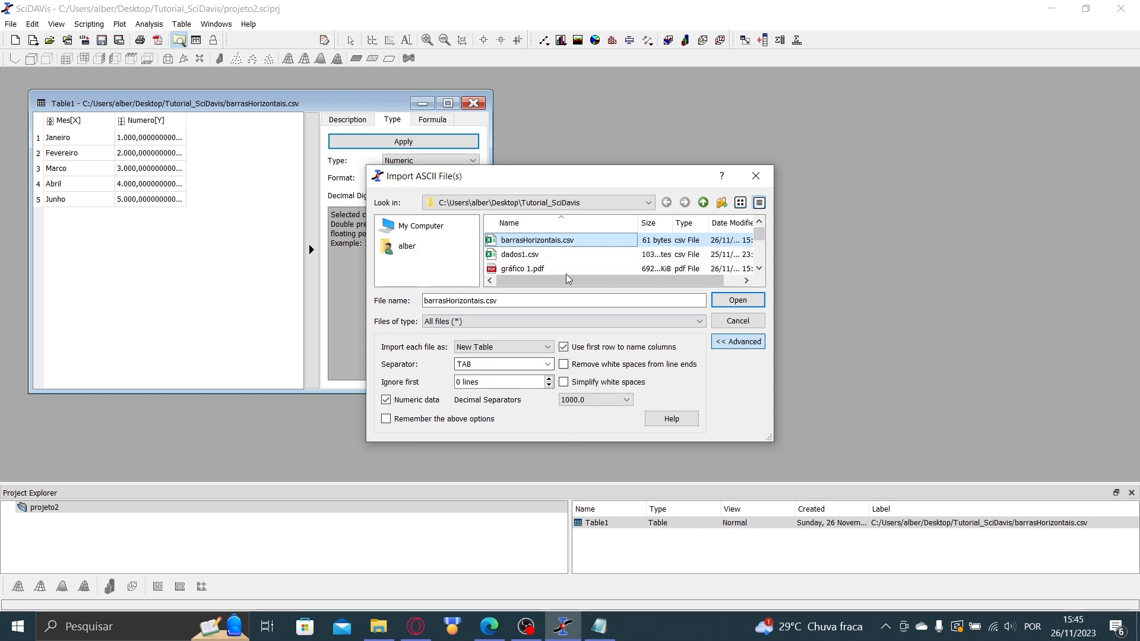
left_click(531, 256)
left_click(558, 244)
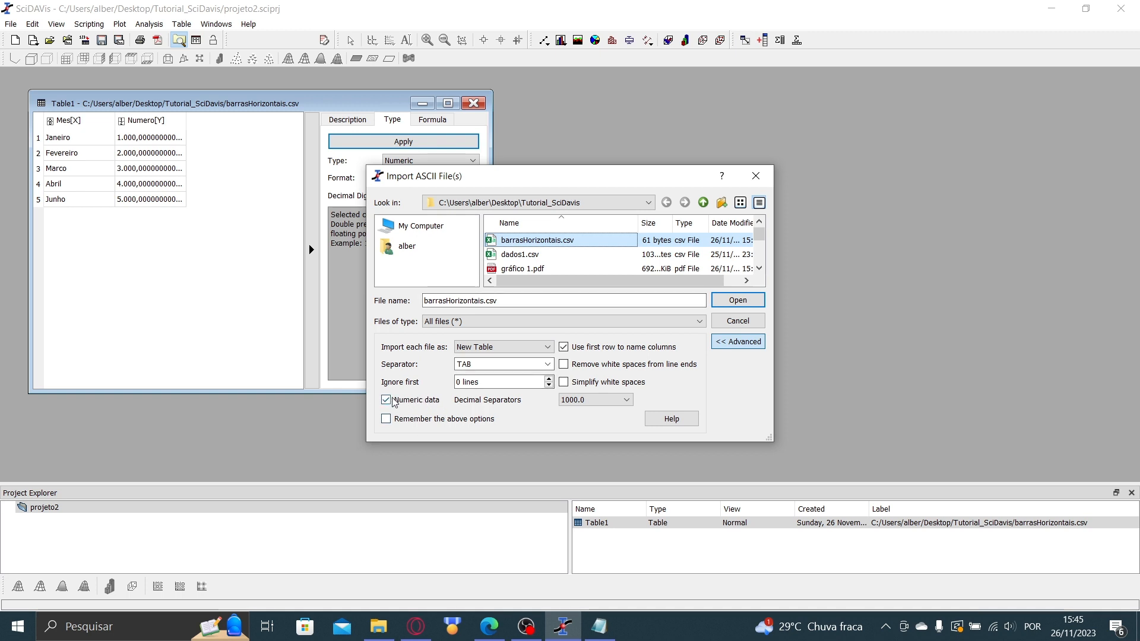
left_click(417, 404)
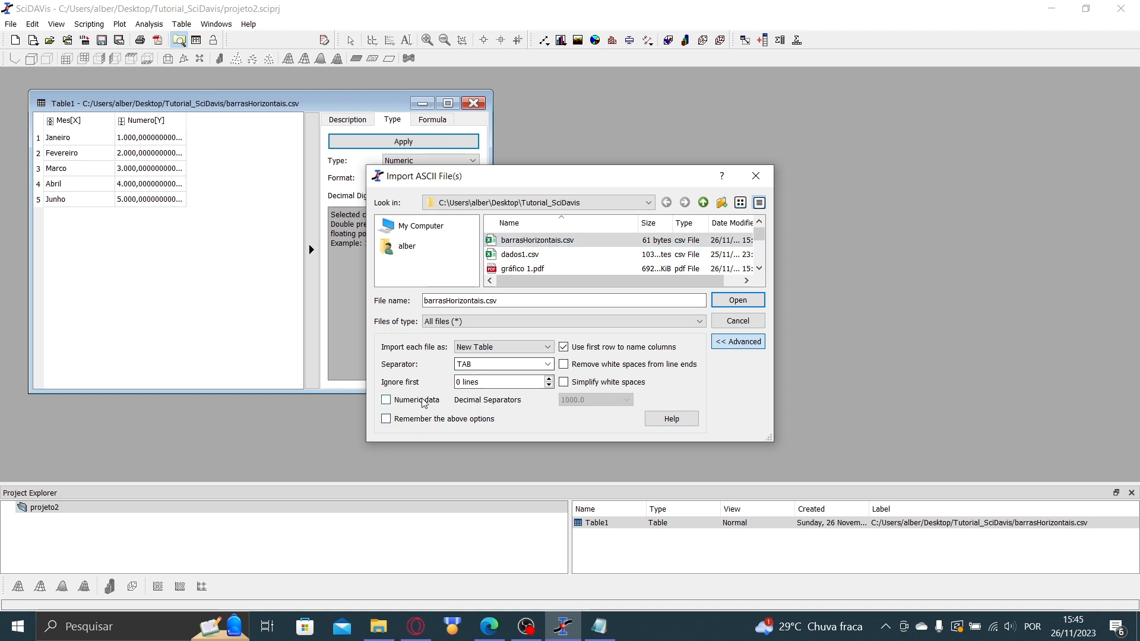
left_click_drag(478, 365, 440, 359)
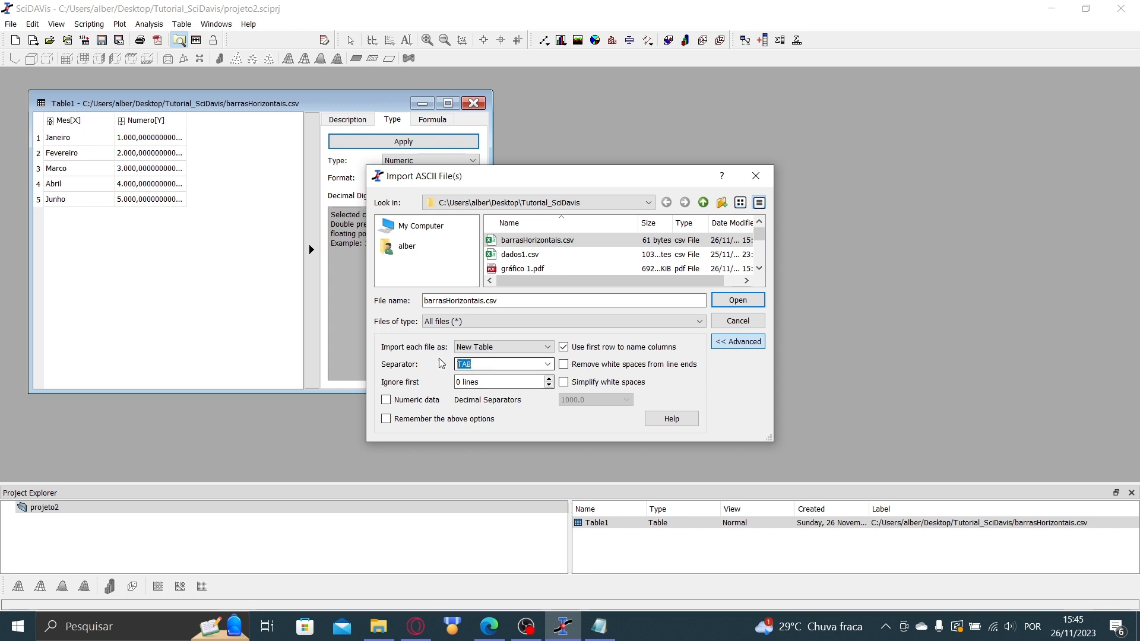
key("BackSpace")
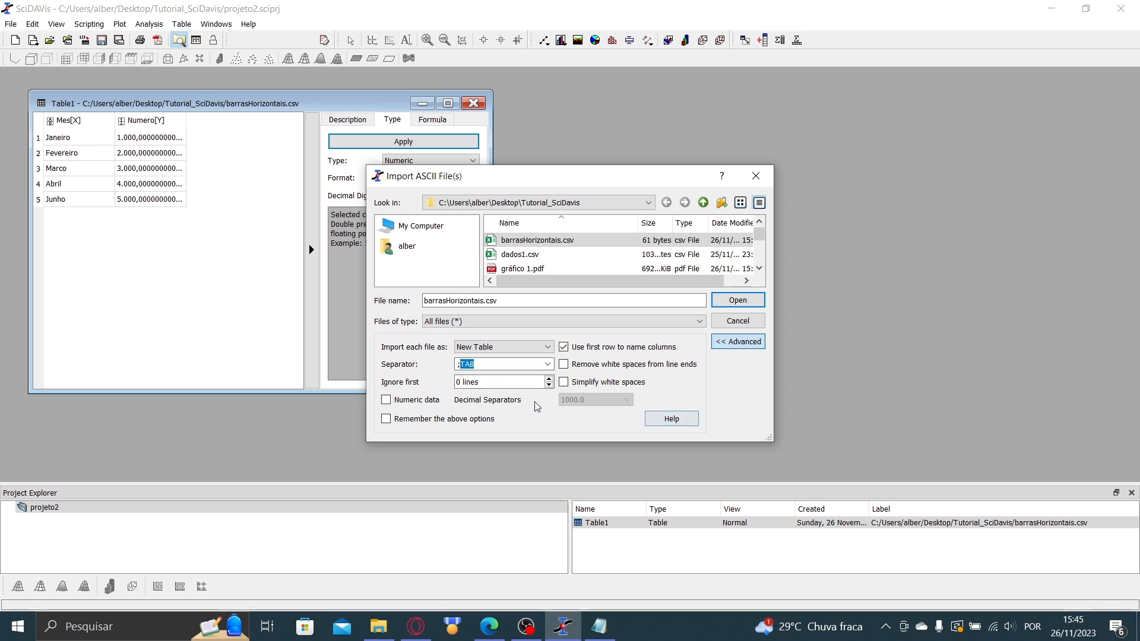
type(";")
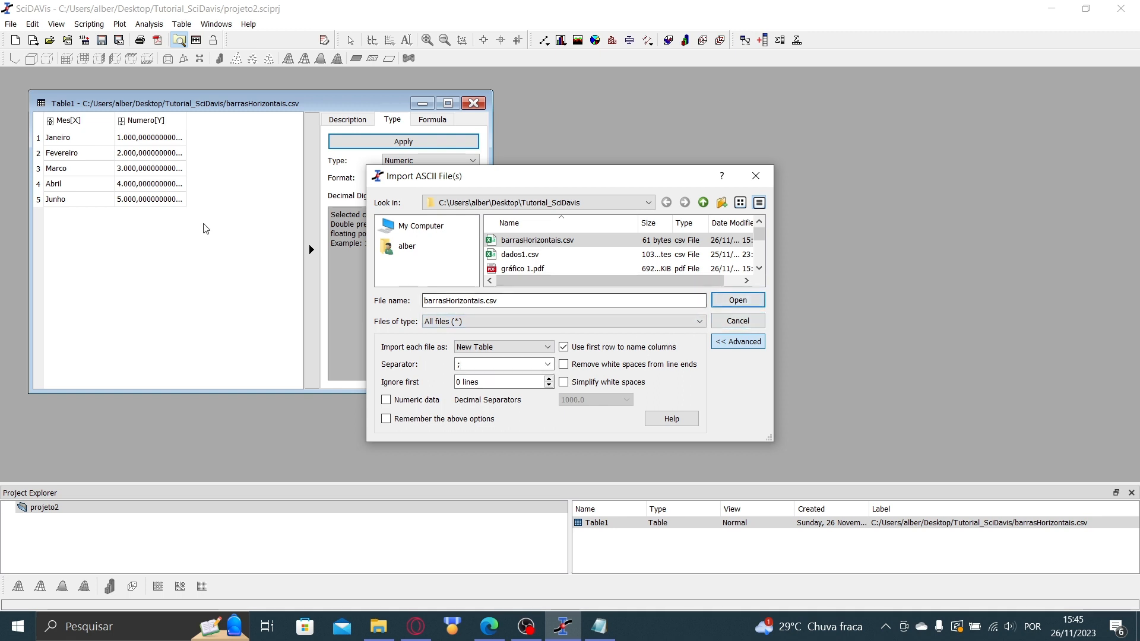
left_click(749, 332)
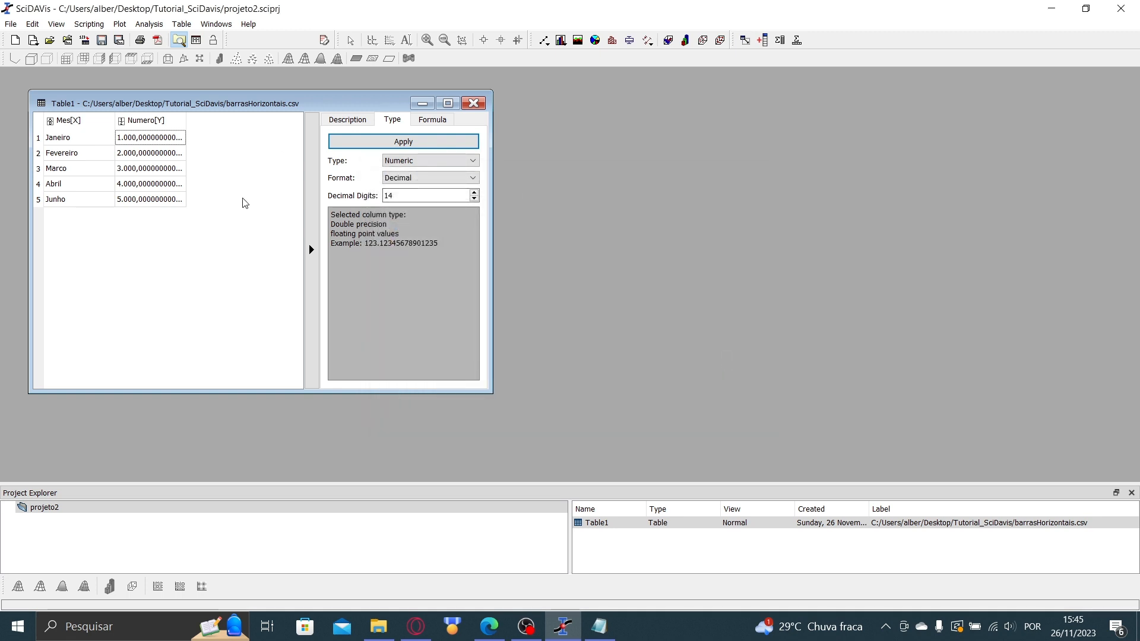
- Review the type choices for the Numero column in Table1, keep Numeric, and show the column's formula
left_click(175, 127)
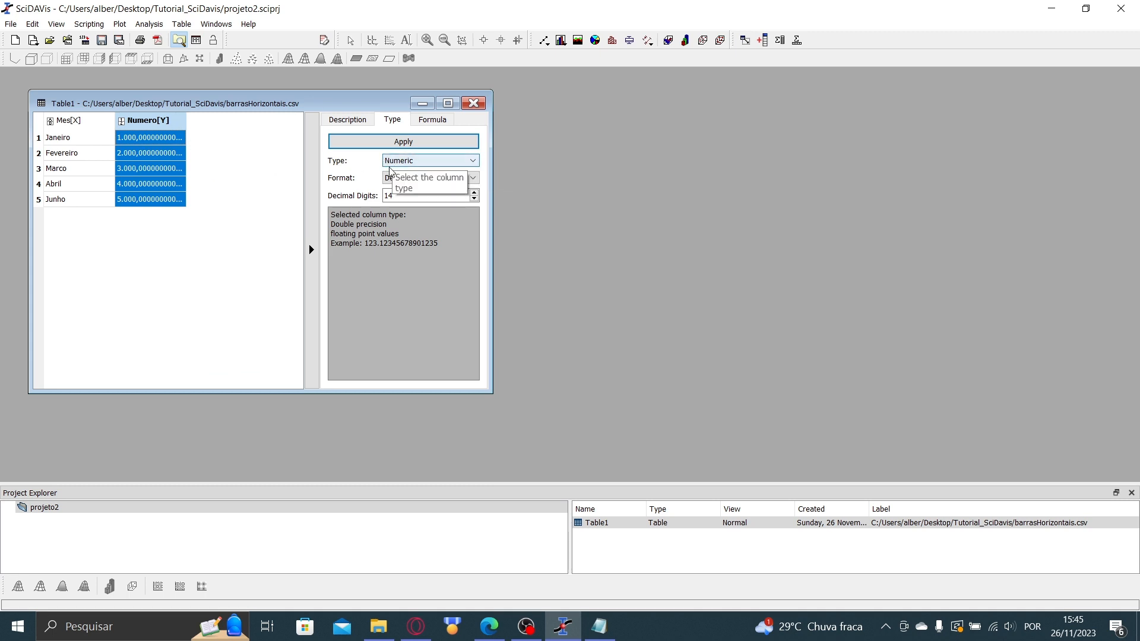
left_click(414, 168)
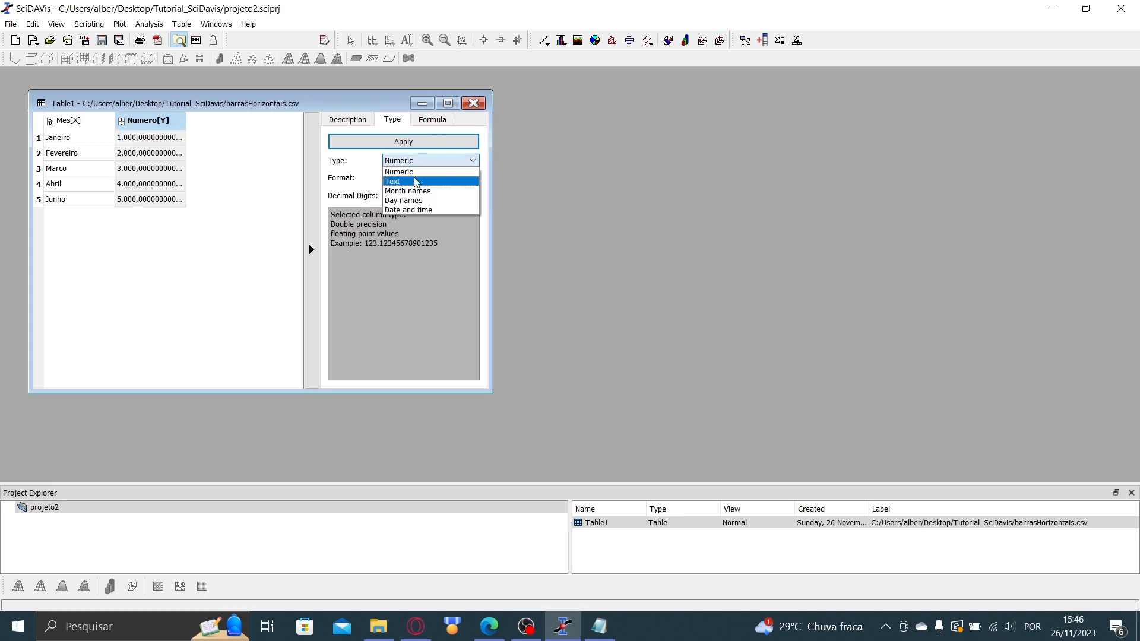
left_click(407, 170)
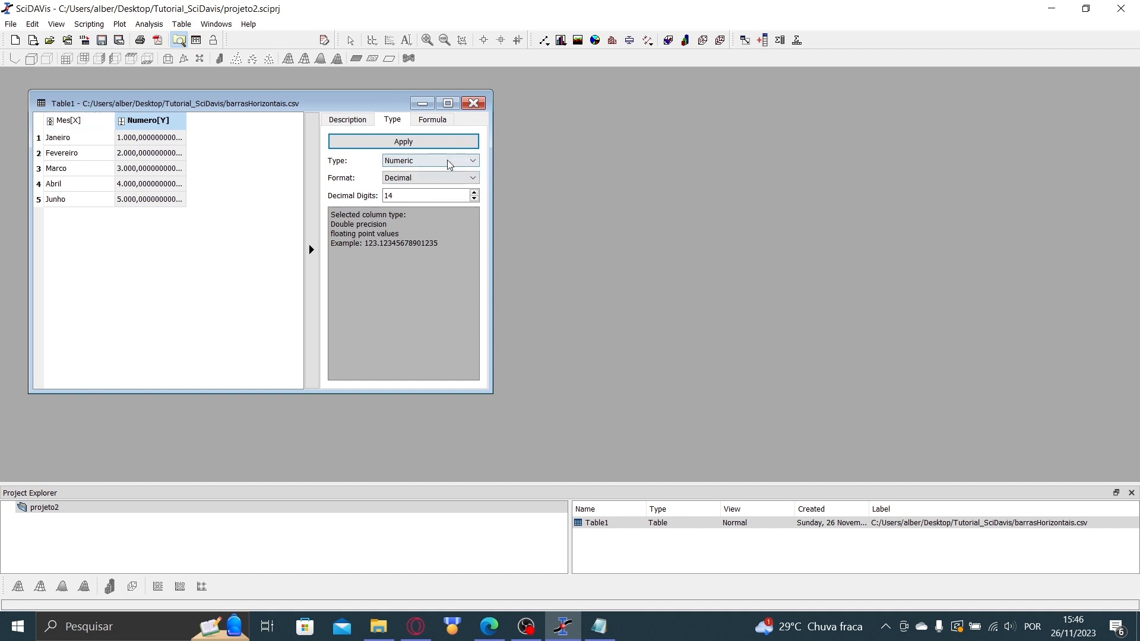
left_click(431, 120)
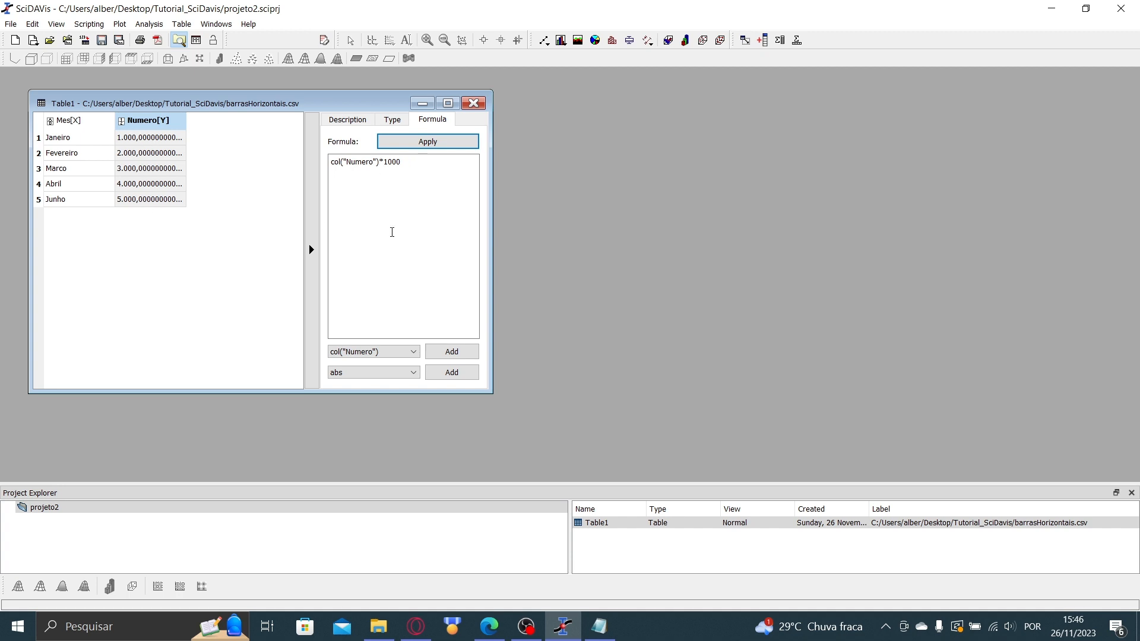
- Plot the Mes and Numero columns of Table1 as a vertical bars graph
left_click_drag(219, 105, 319, 119)
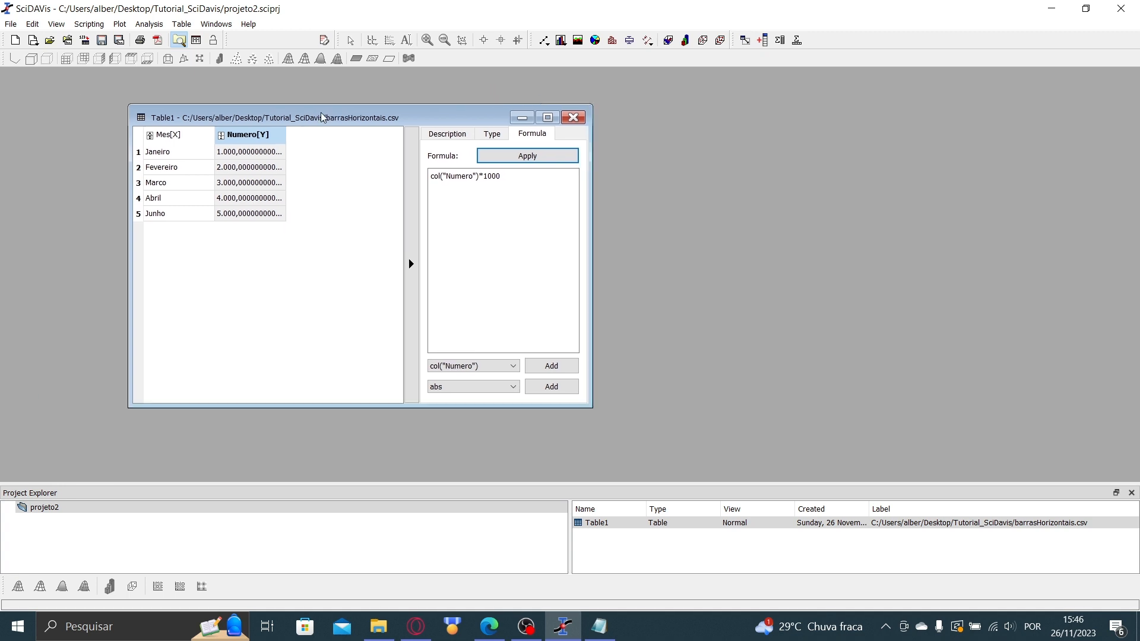
left_click(195, 141)
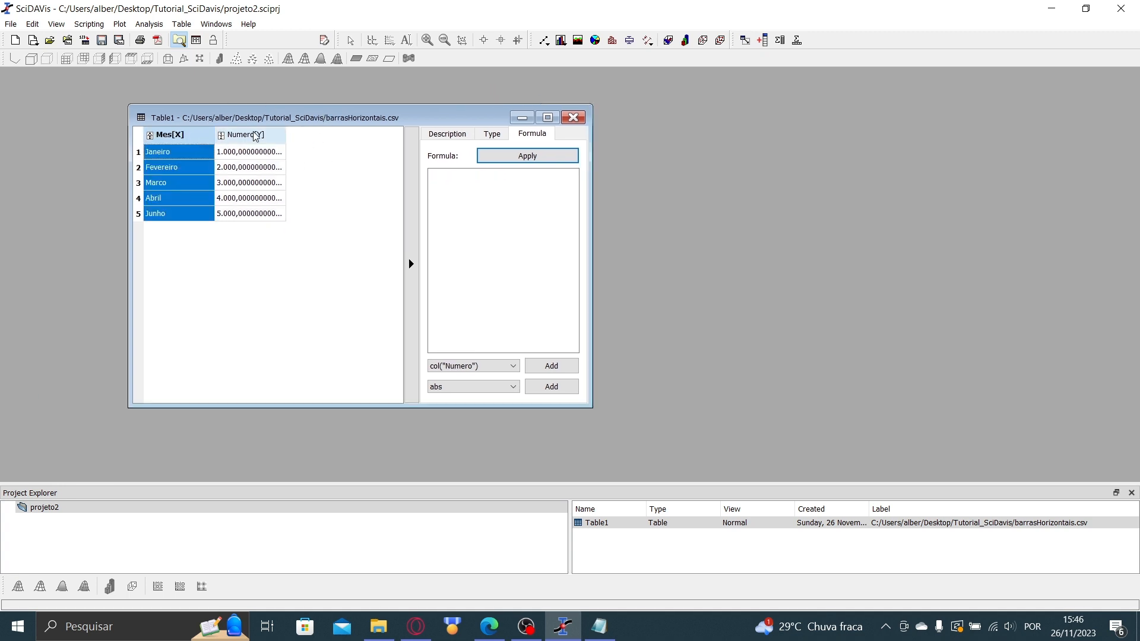
left_click(255, 136, "ctrl")
right_click(250, 138)
mouse_move(317, 149)
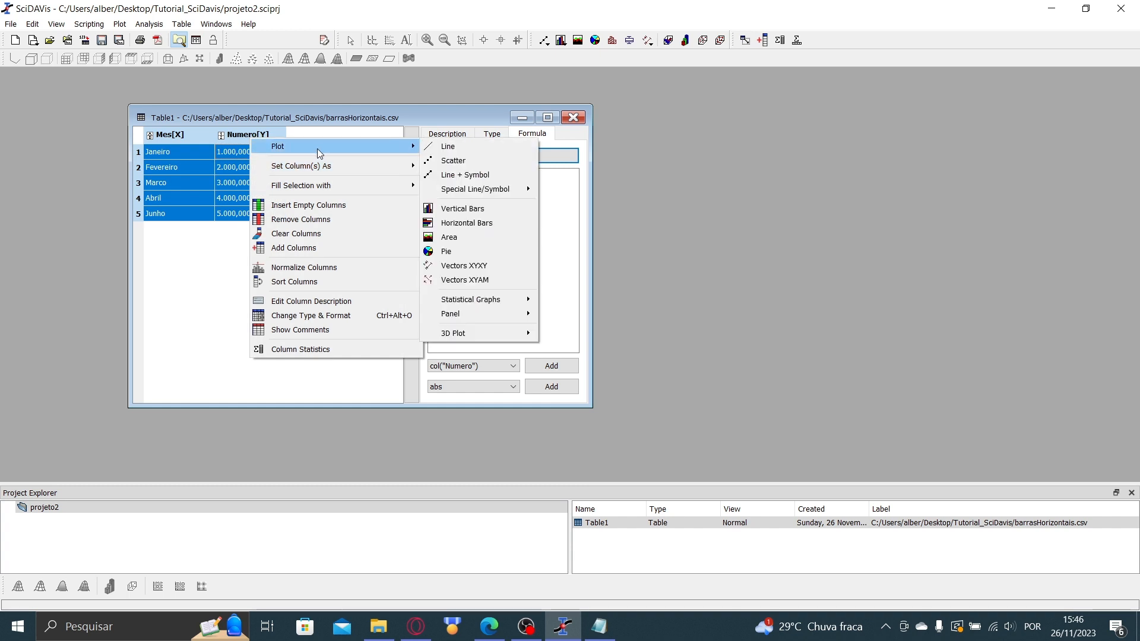
left_click(466, 209)
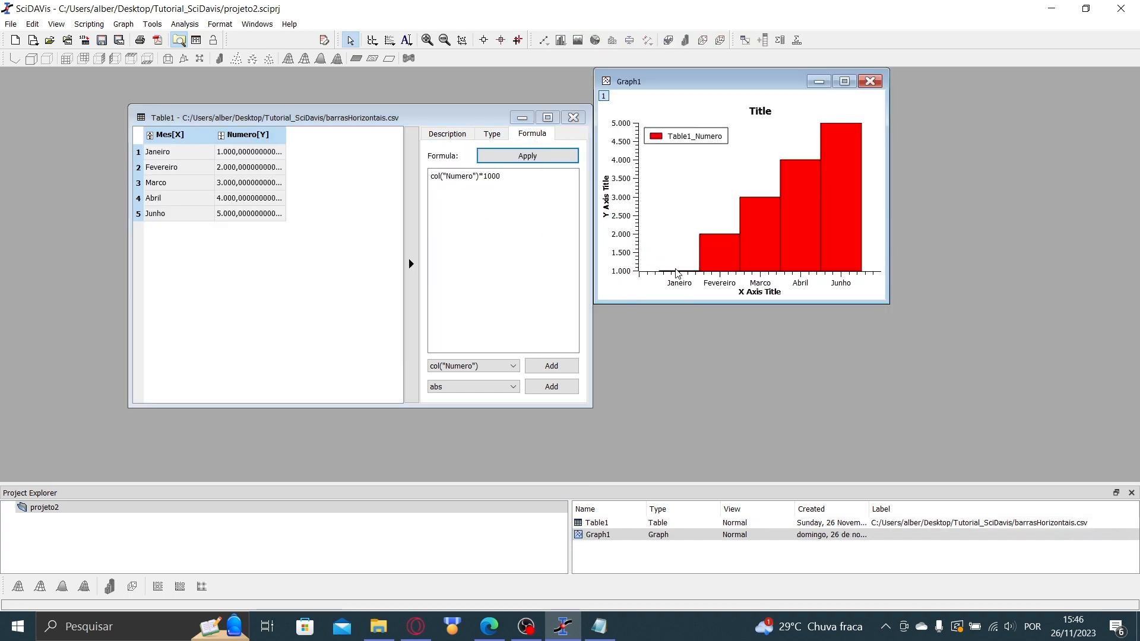
- Enlarge the Graph1 window and rearrange it with the Table1 window so the bar chart is fully in view
left_click_drag(739, 86, 781, 167)
left_click_drag(443, 119, 315, 110)
left_click_drag(734, 172, 577, 156)
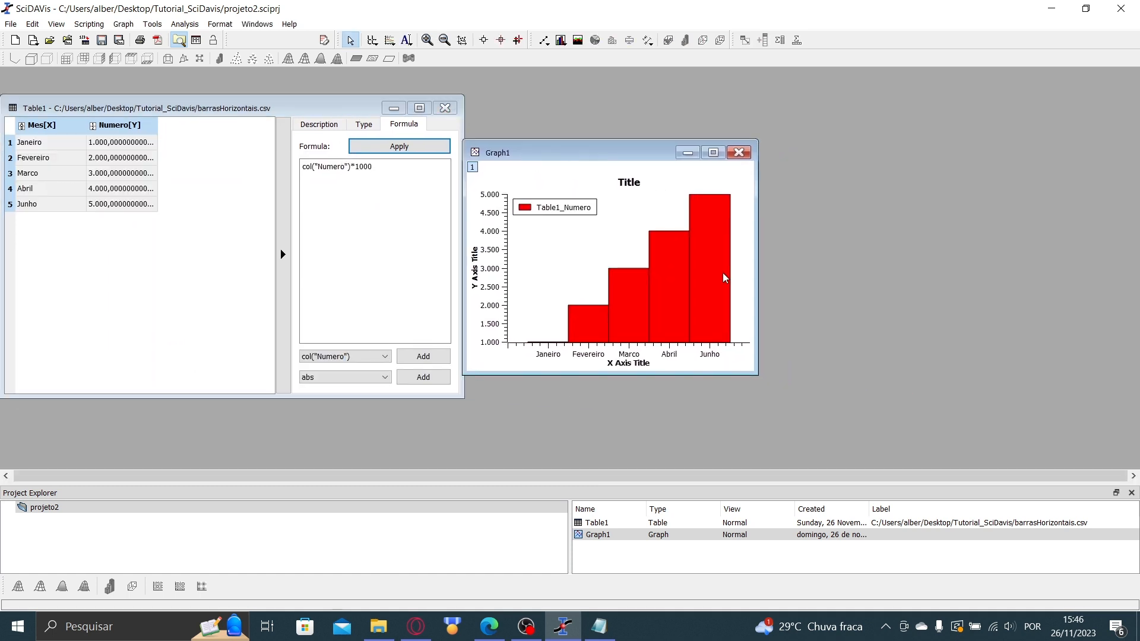
left_click_drag(757, 375, 877, 430)
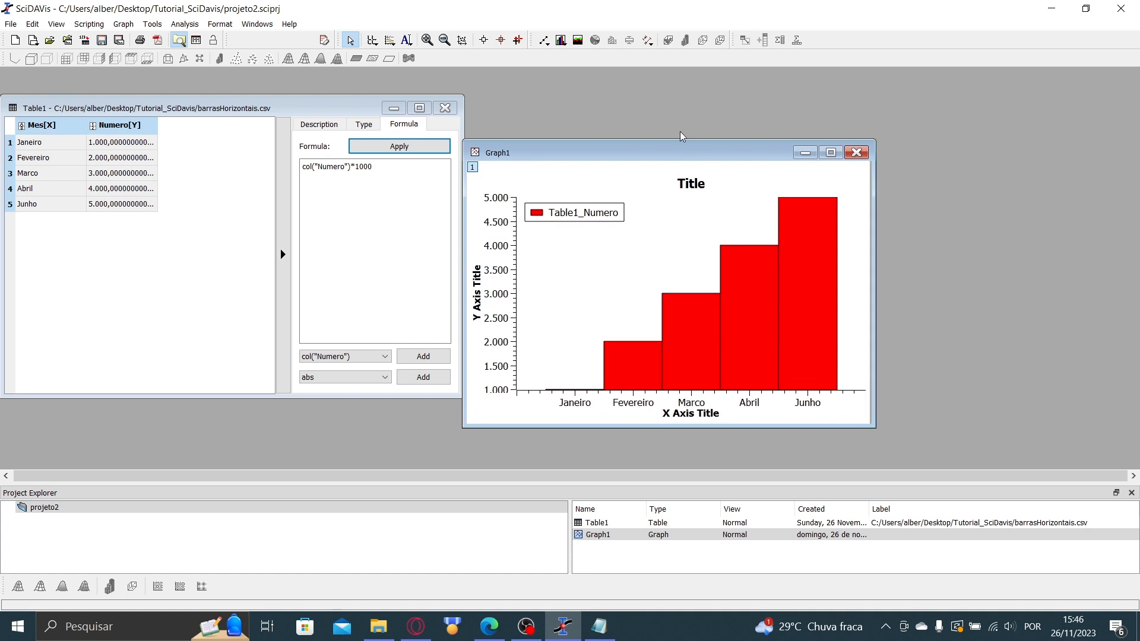
left_click_drag(688, 156, 436, 138)
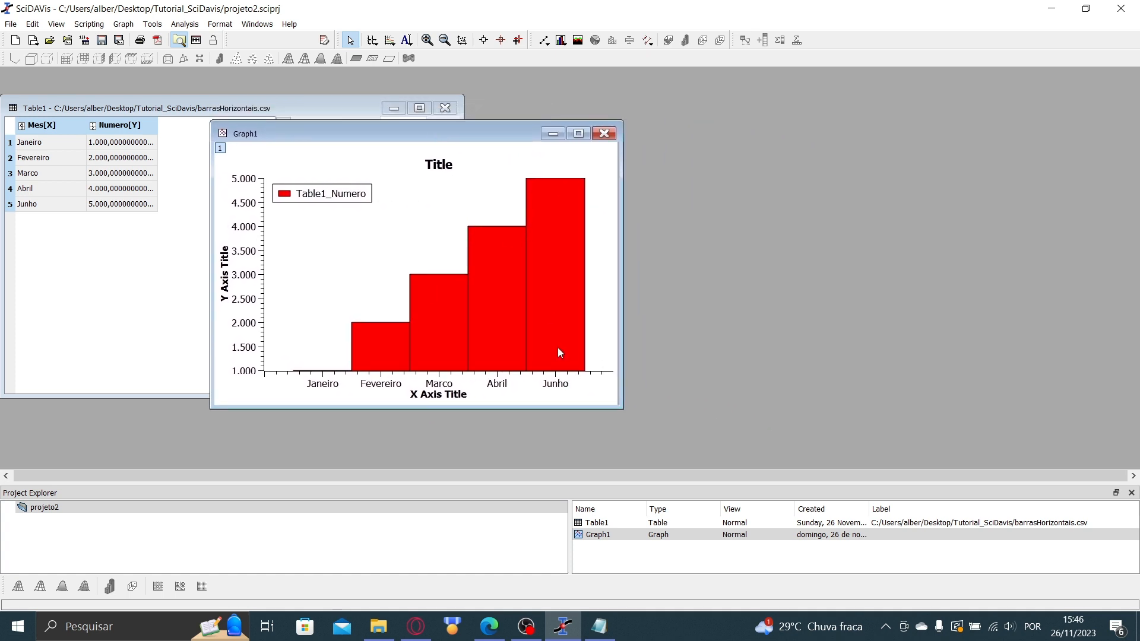
- Examine the scale, general, grid and axis options of Graph1, including the bottom, left and top axes
left_click(221, 26)
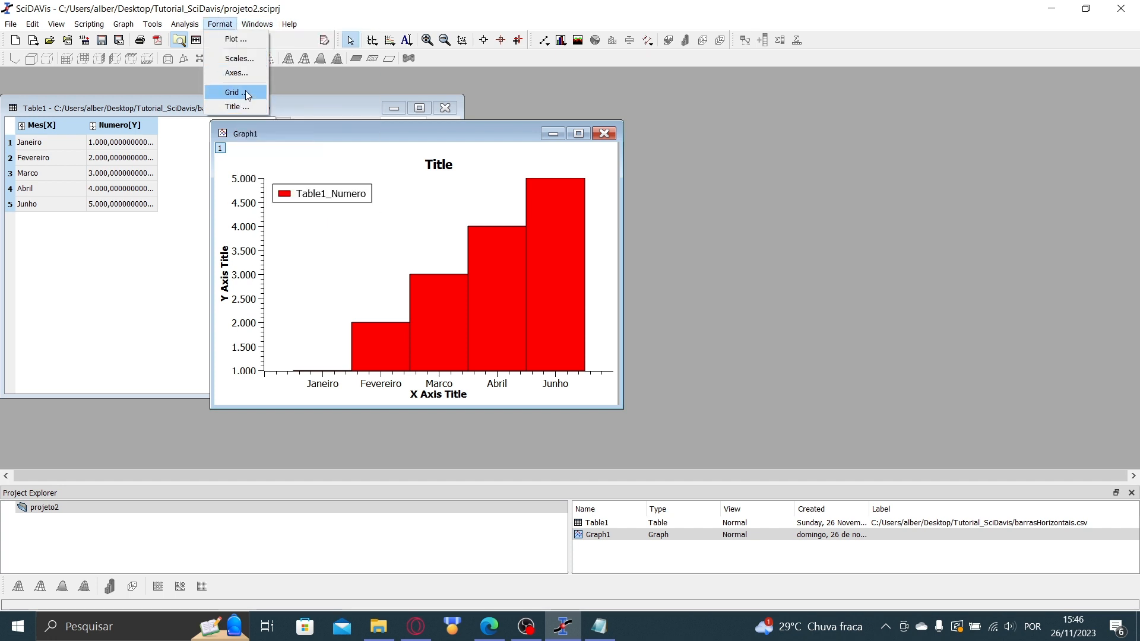
left_click(238, 58)
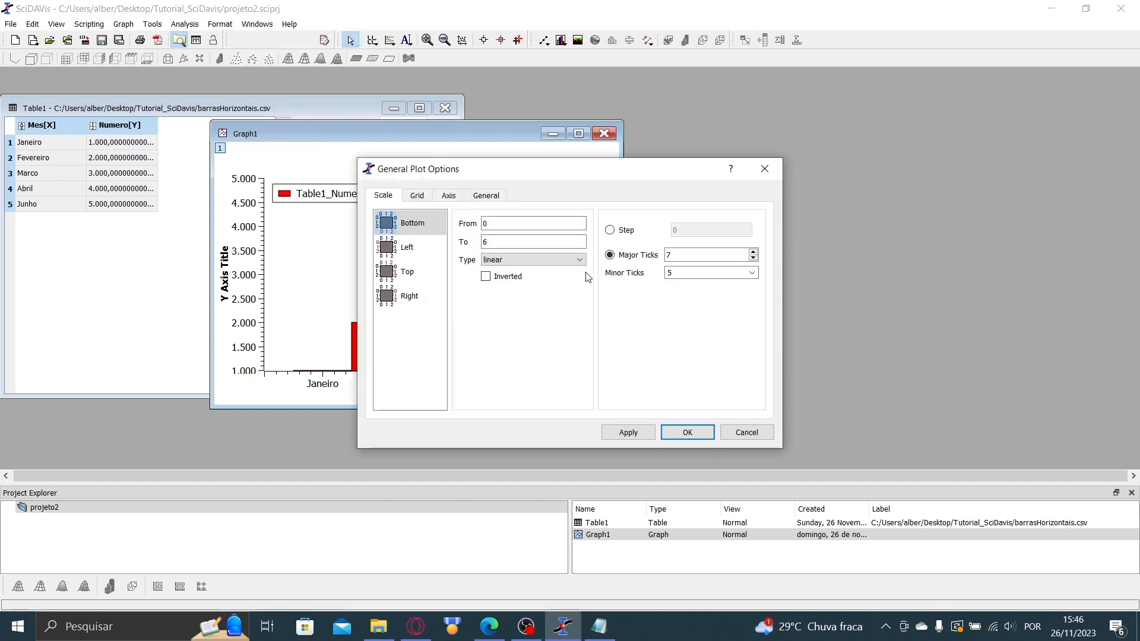
left_click(500, 196)
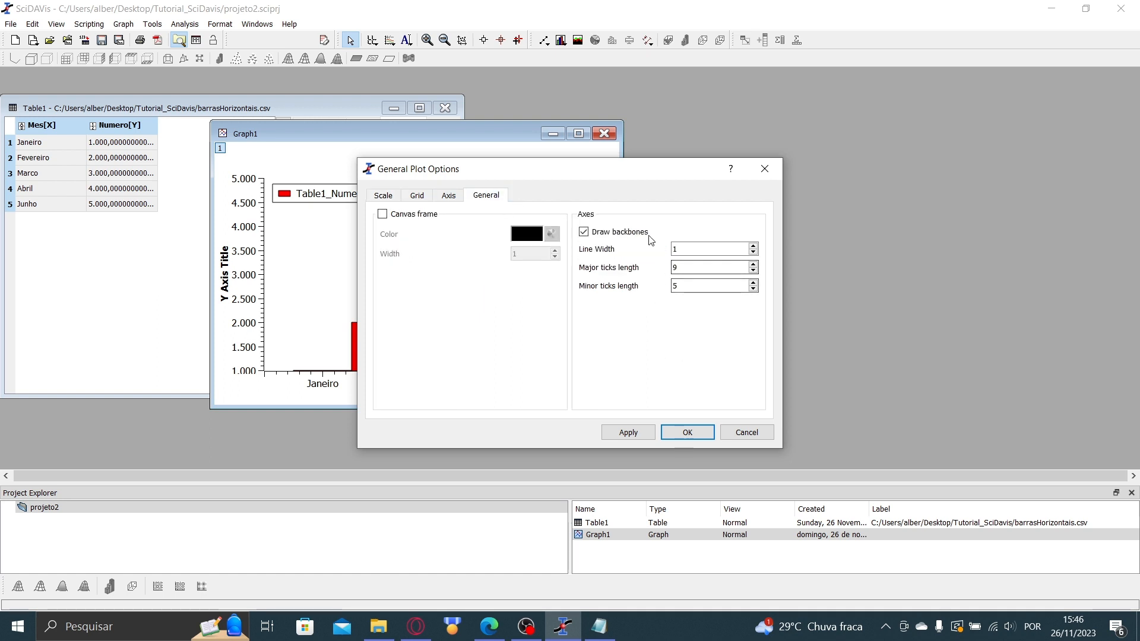
left_click(417, 195)
left_click(448, 196)
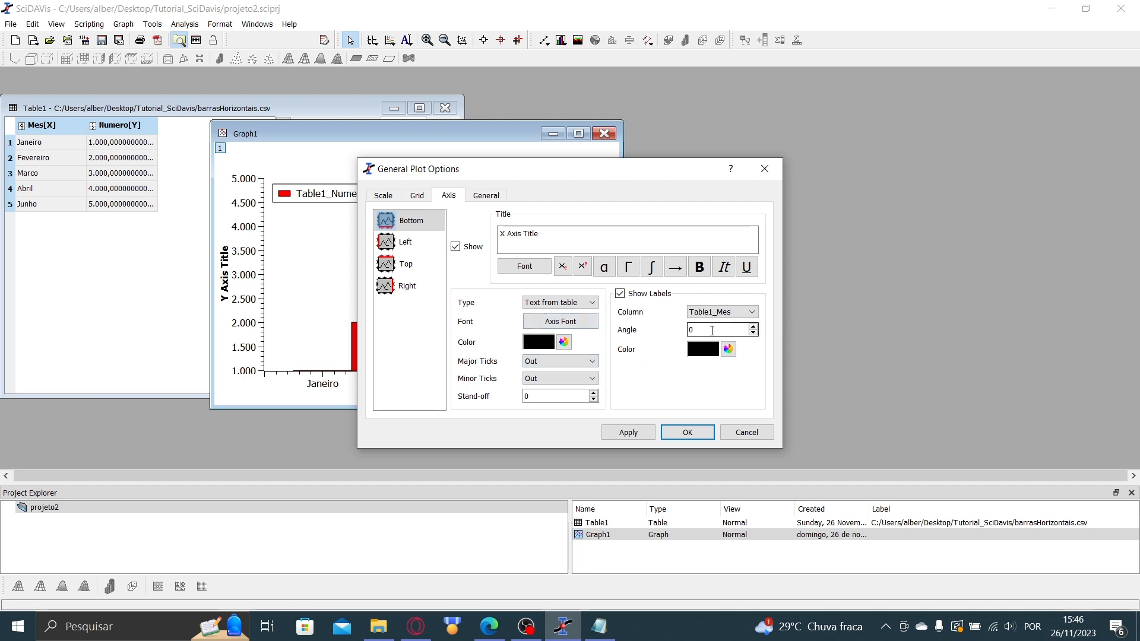
left_click(407, 267)
left_click(408, 243)
left_click(410, 221)
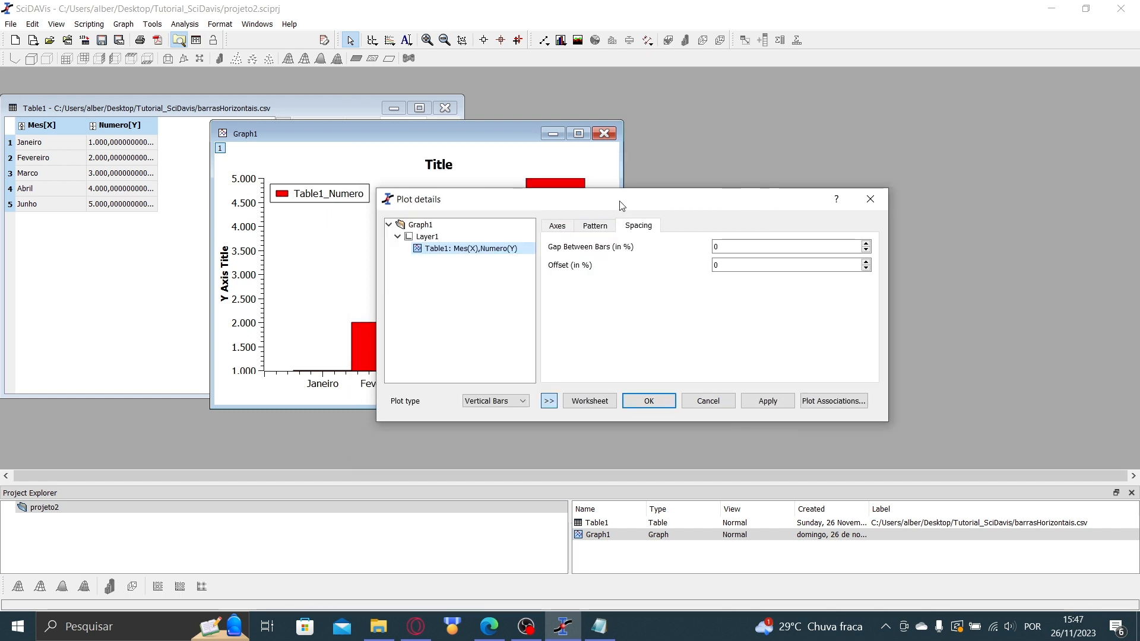
- Examine the pattern and spacing settings of the Numero bars in the plot details, keeping the graph in view
mouse_move(622, 206)
left_mouse_down()
mouse_move(809, 203)
mouse_move(631, 194)
left_mouse_up()
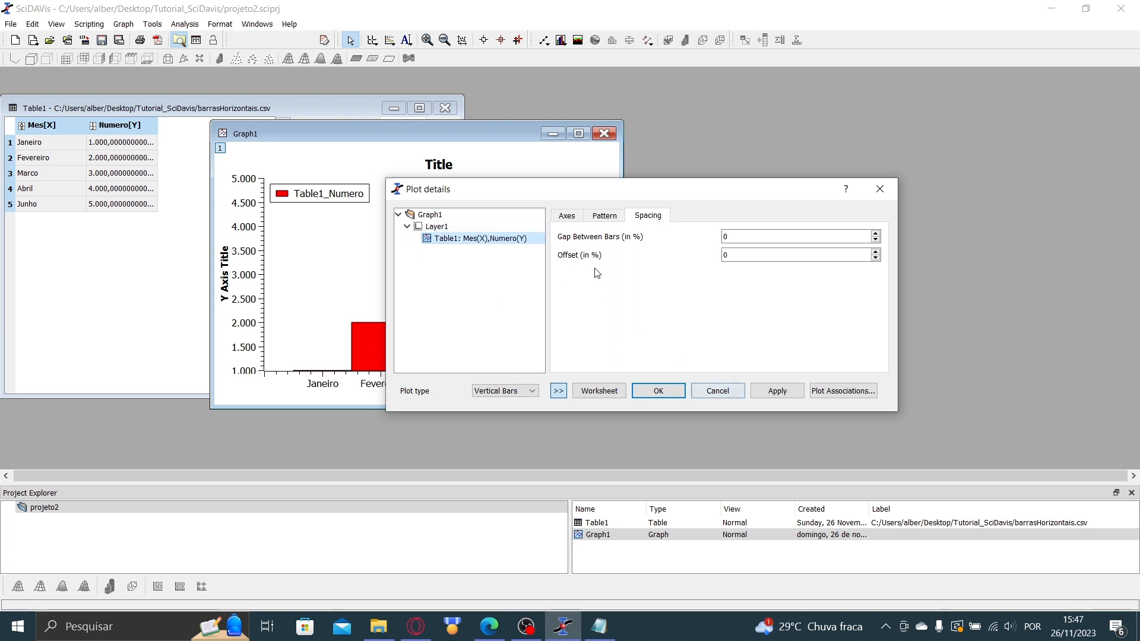
left_click(604, 217)
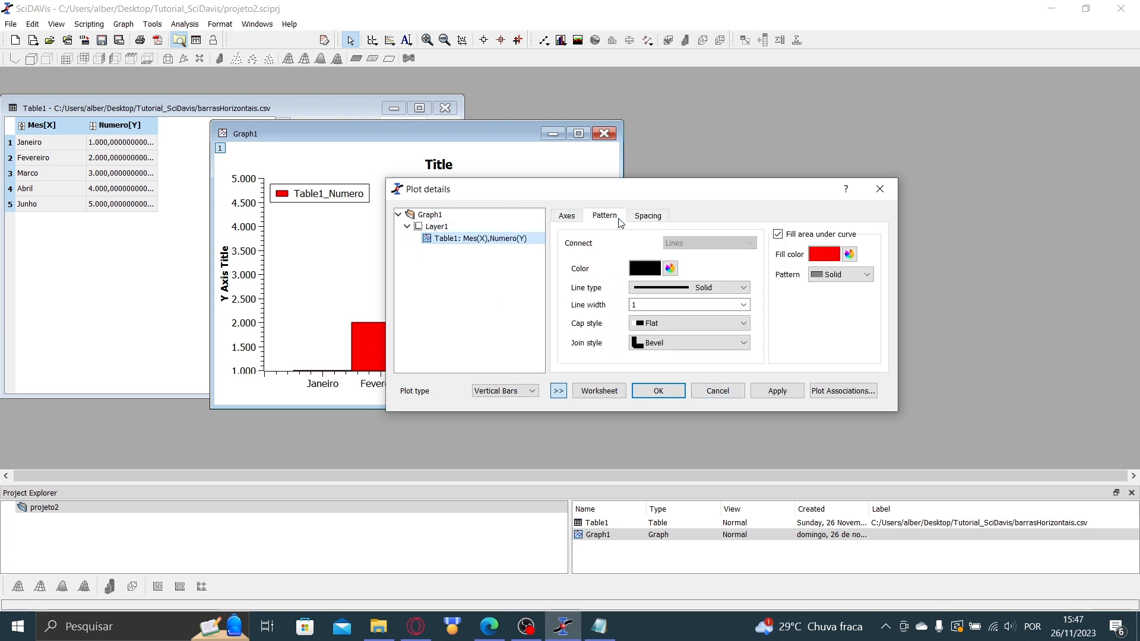
left_click_drag(542, 193, 681, 171)
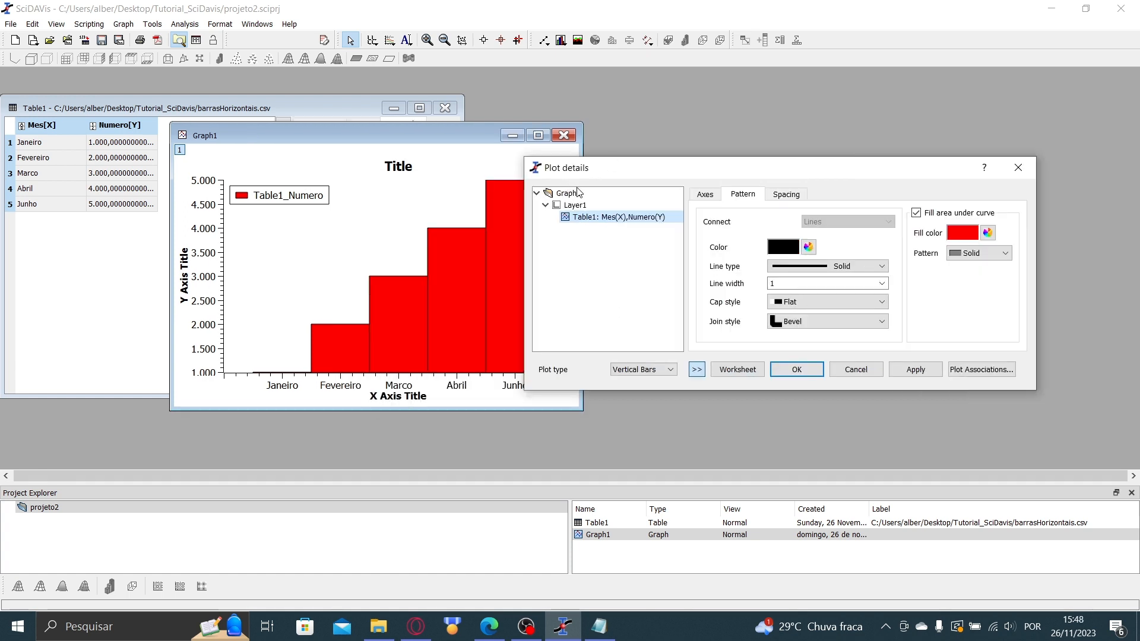
left_click(789, 196)
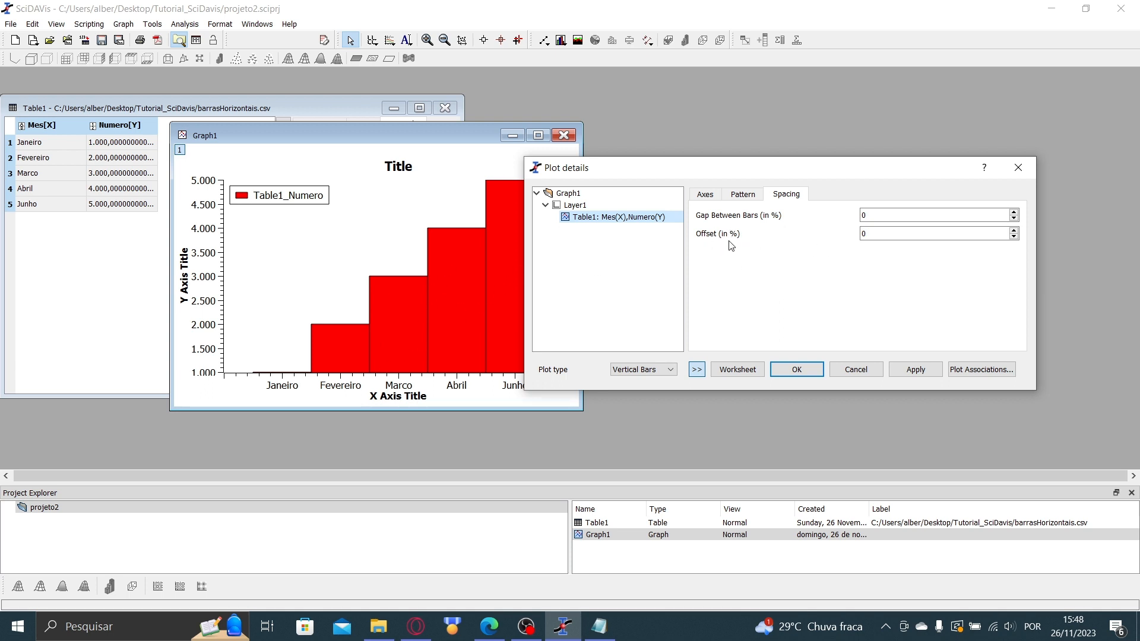
- Move the plot details and Graph1 apart, and apply a 10% gap between the bars
left_click(895, 217)
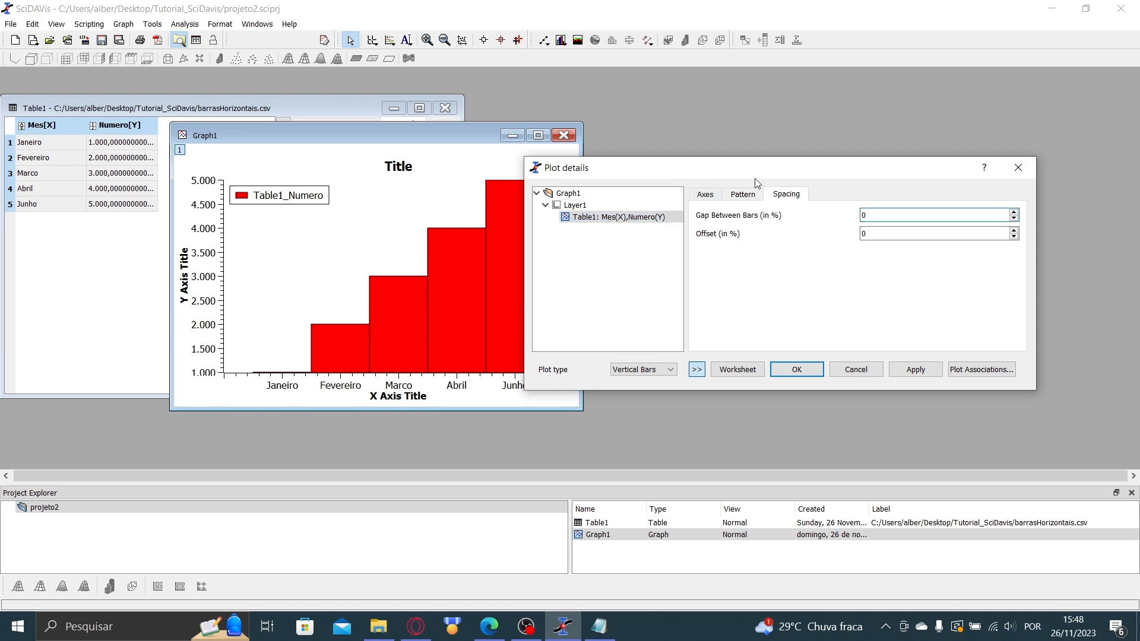
left_click_drag(754, 178, 812, 181)
left_click_drag(445, 137, 412, 141)
left_click(945, 223)
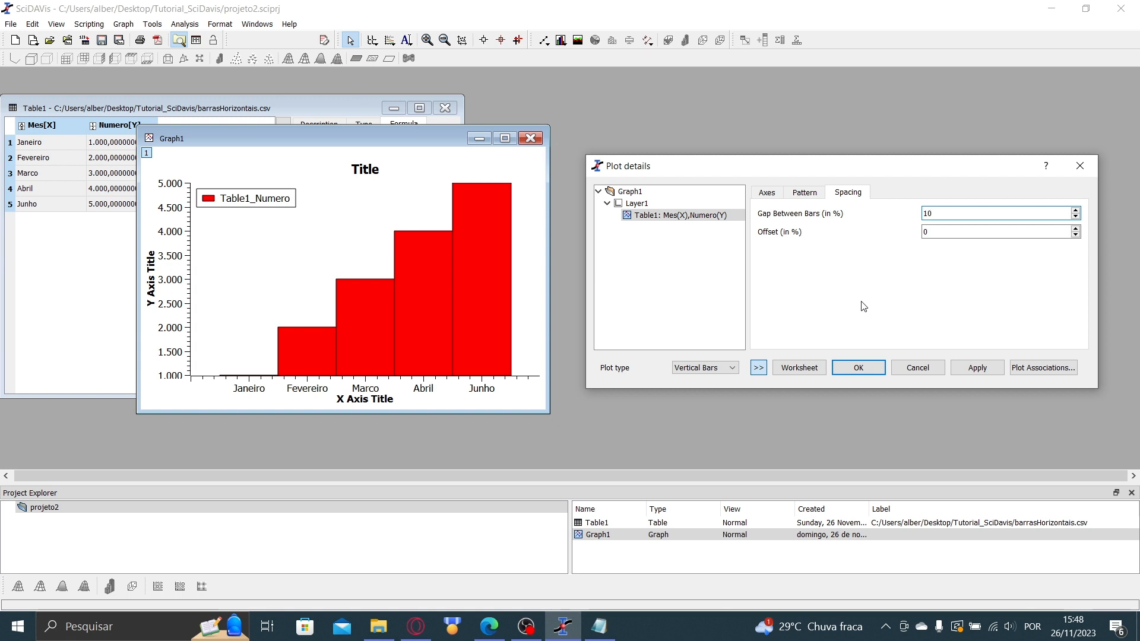
left_click(978, 368)
- Try a 50% gap between the Graph1 bars, and change it to 30%
left_click_drag(934, 213, 912, 211)
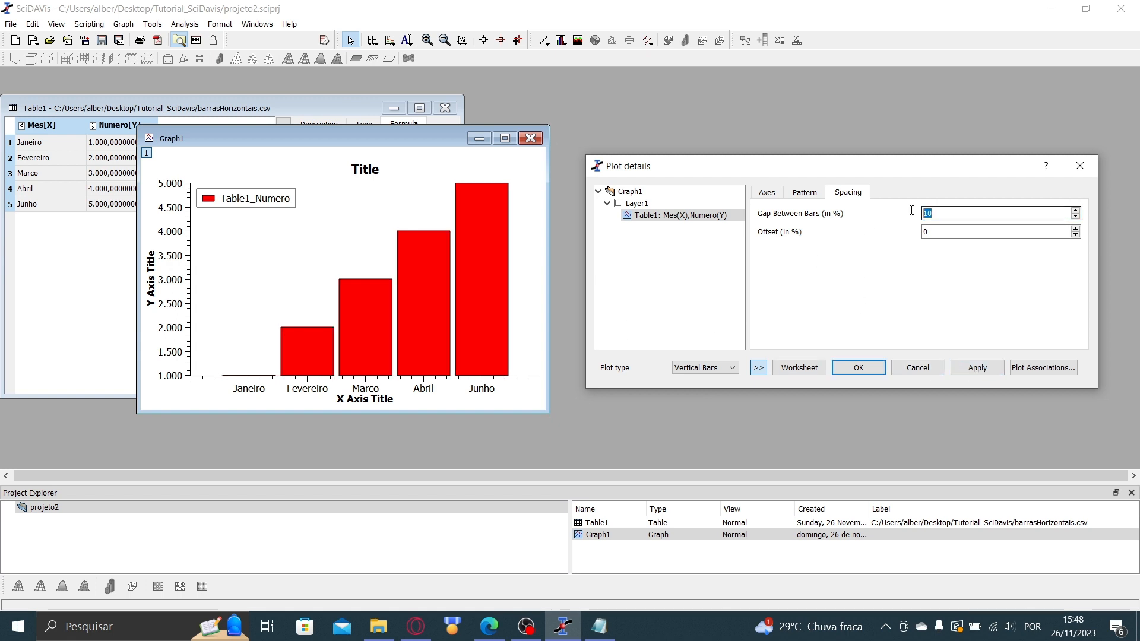
type("50")
left_click(978, 368)
left_click_drag(948, 214, 908, 217)
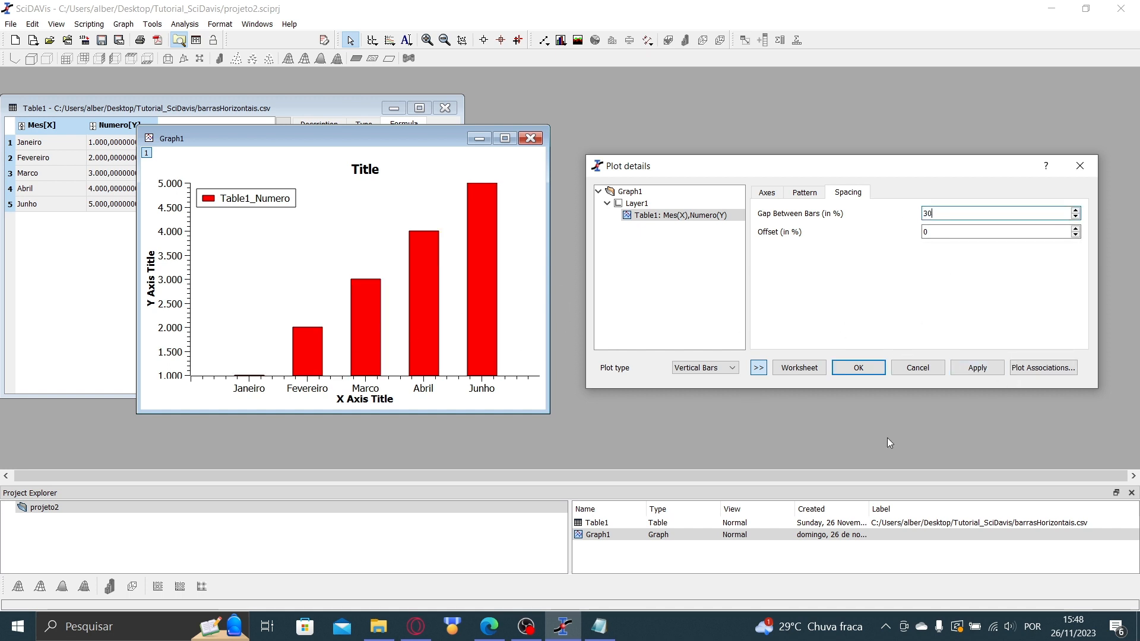
left_click(977, 368)
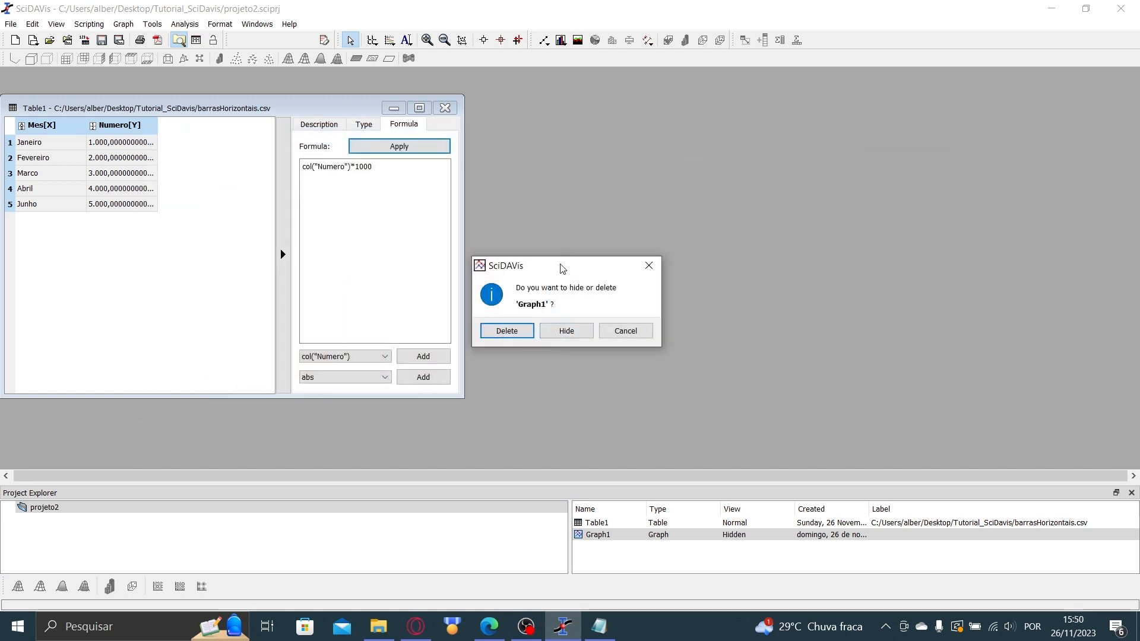
- Hide the Graph1 window without deleting the graph, leaving Table1 in the workspace
left_click_drag(561, 265, 618, 250)
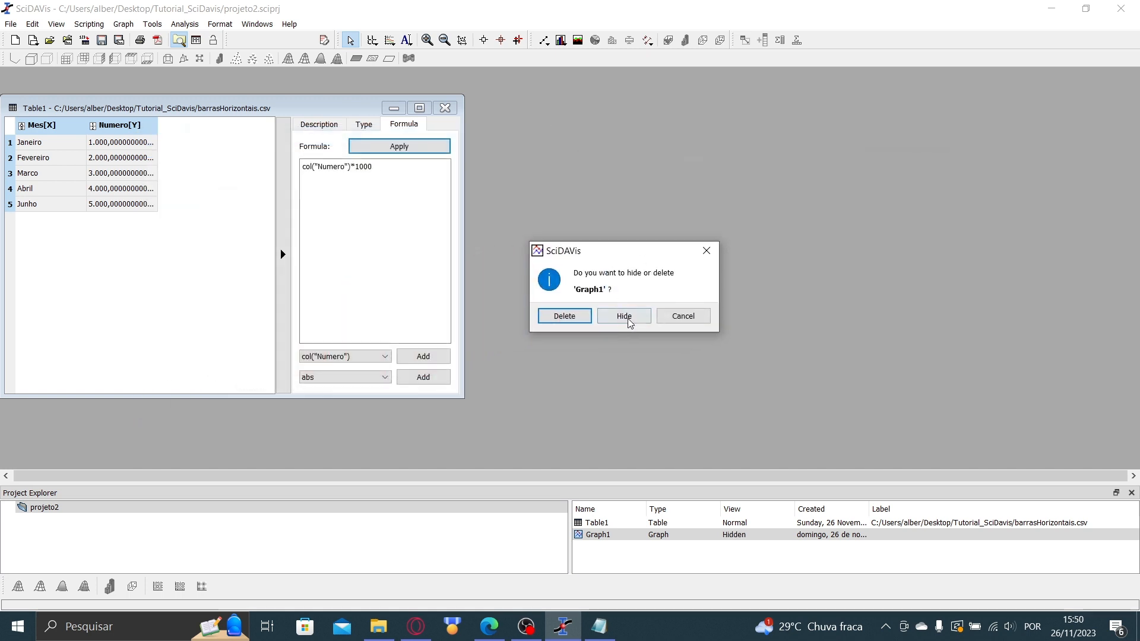
left_click(624, 316)
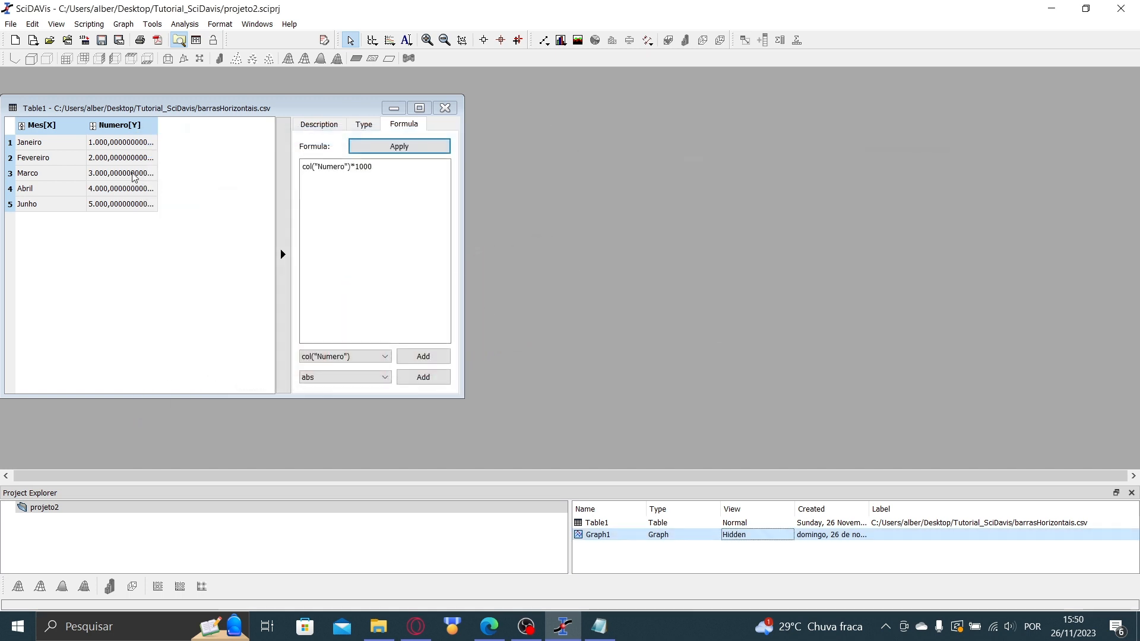
- Plot the Mes and Numero columns as a horizontal bar graph and place the new graph window clear of Table1
left_click(46, 128)
left_click(114, 130, "ctrl")
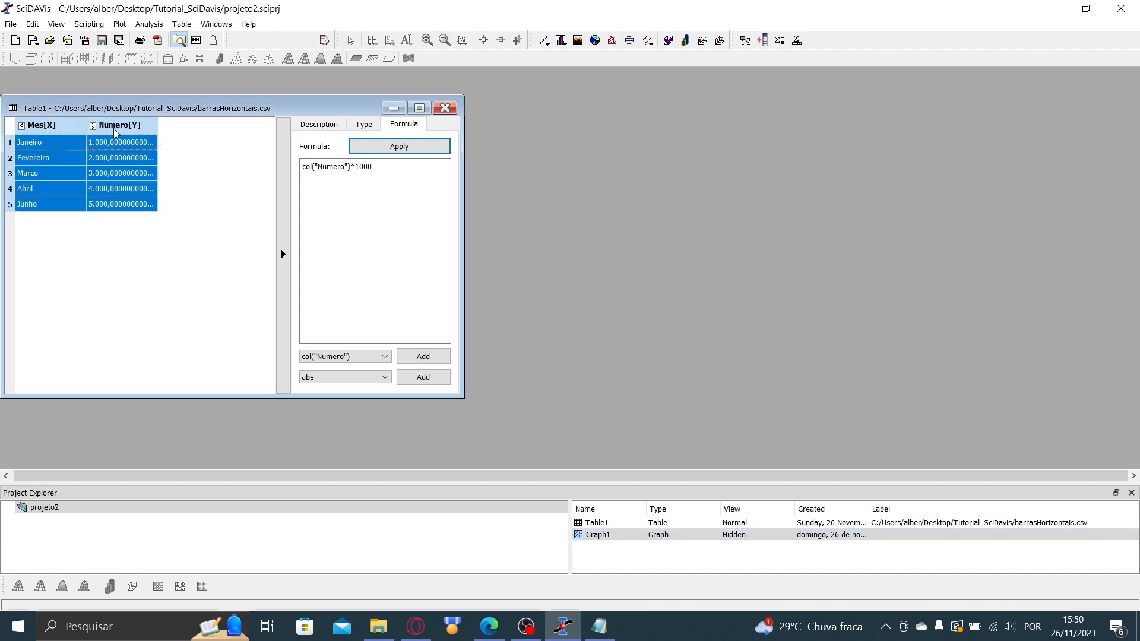
right_click(115, 130)
mouse_move(214, 157)
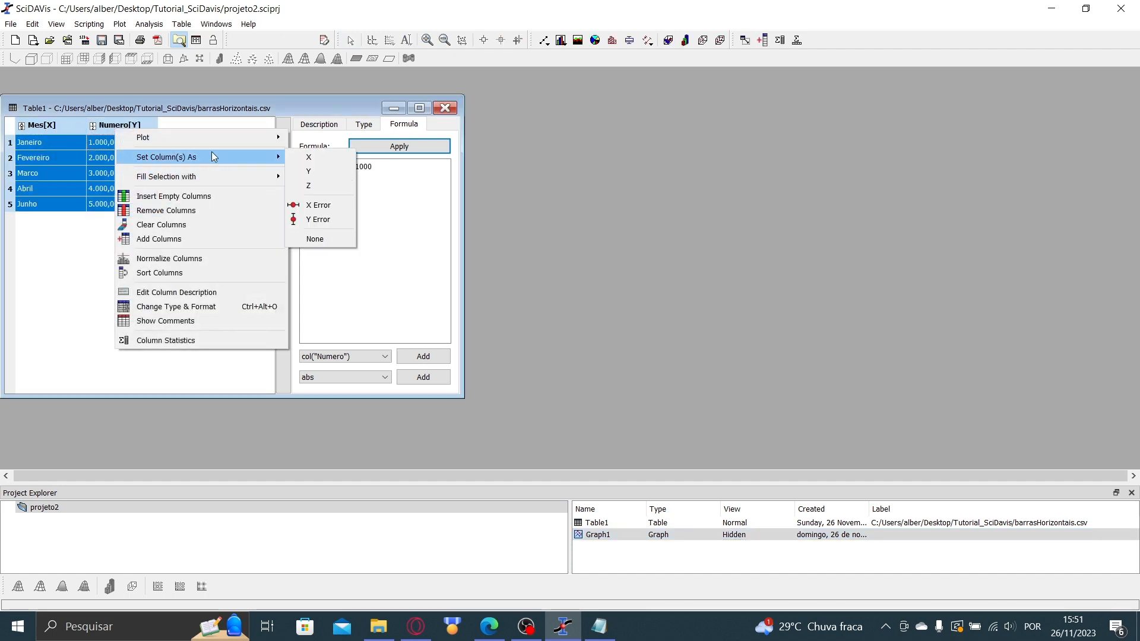
mouse_move(178, 138)
left_click(365, 215)
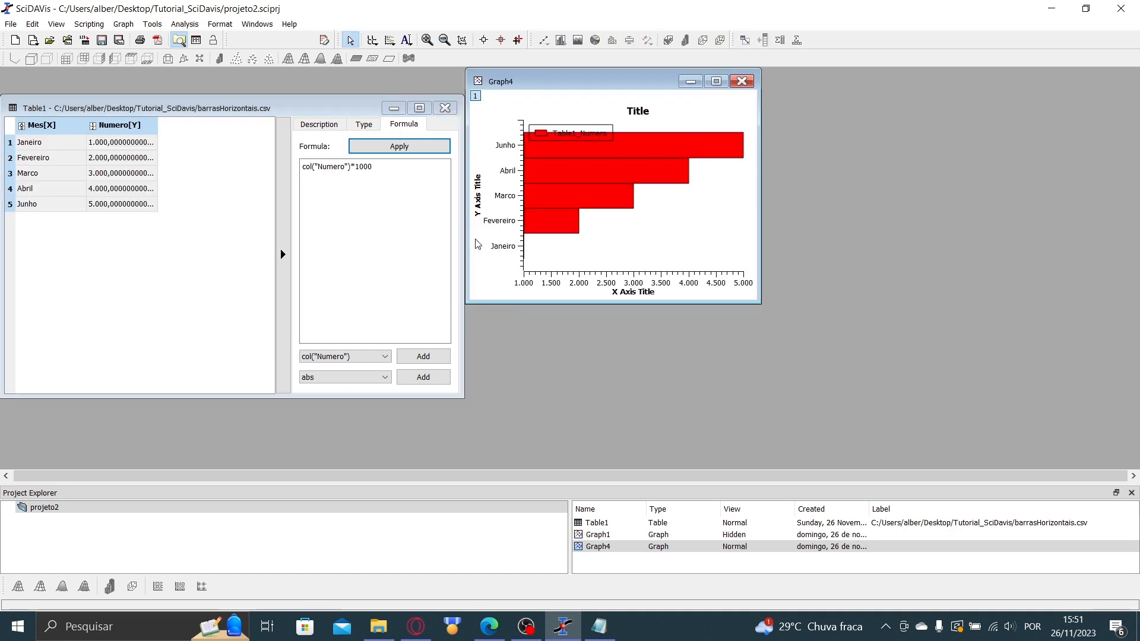
left_click_drag(574, 82, 665, 139)
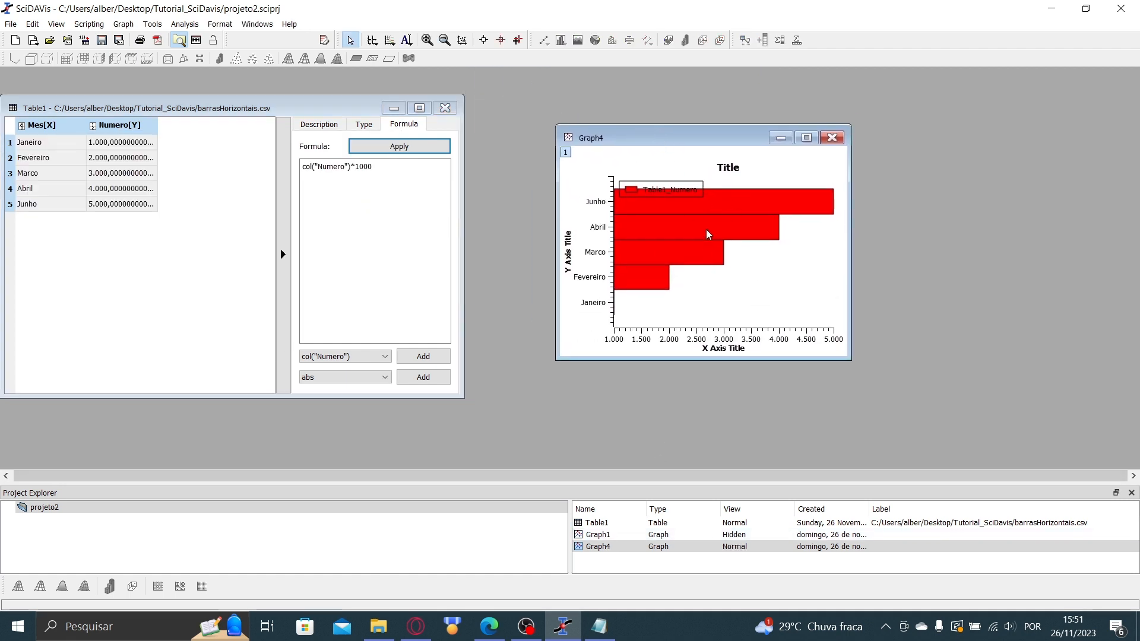
left_click_drag(677, 139, 646, 137)
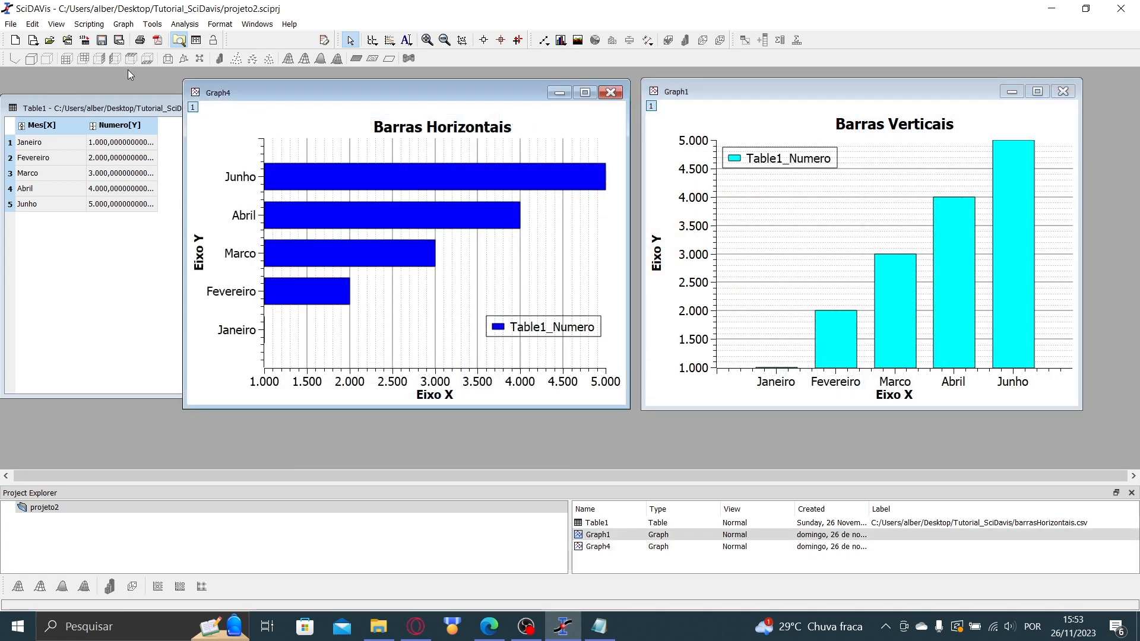
left_click(65, 27)
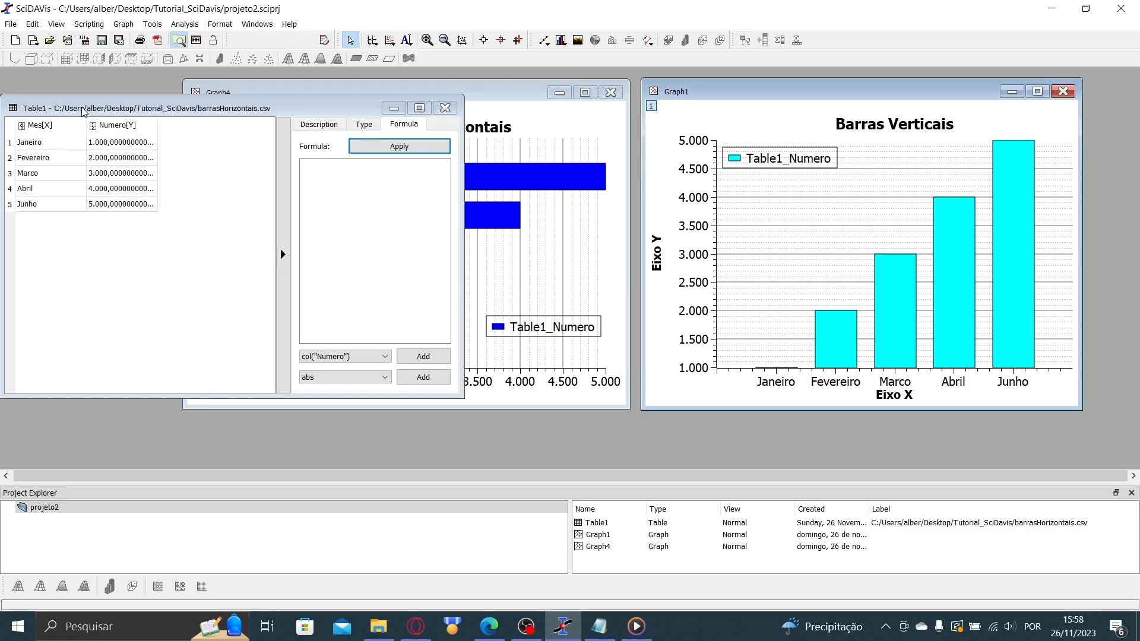
right_click(176, 148)
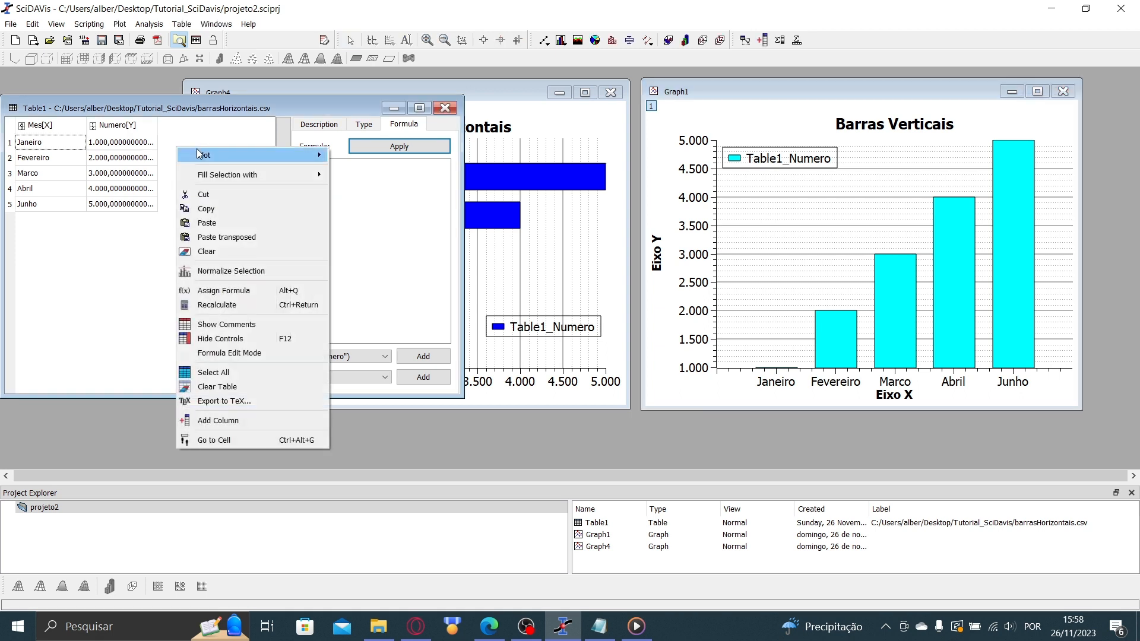
left_click(119, 278)
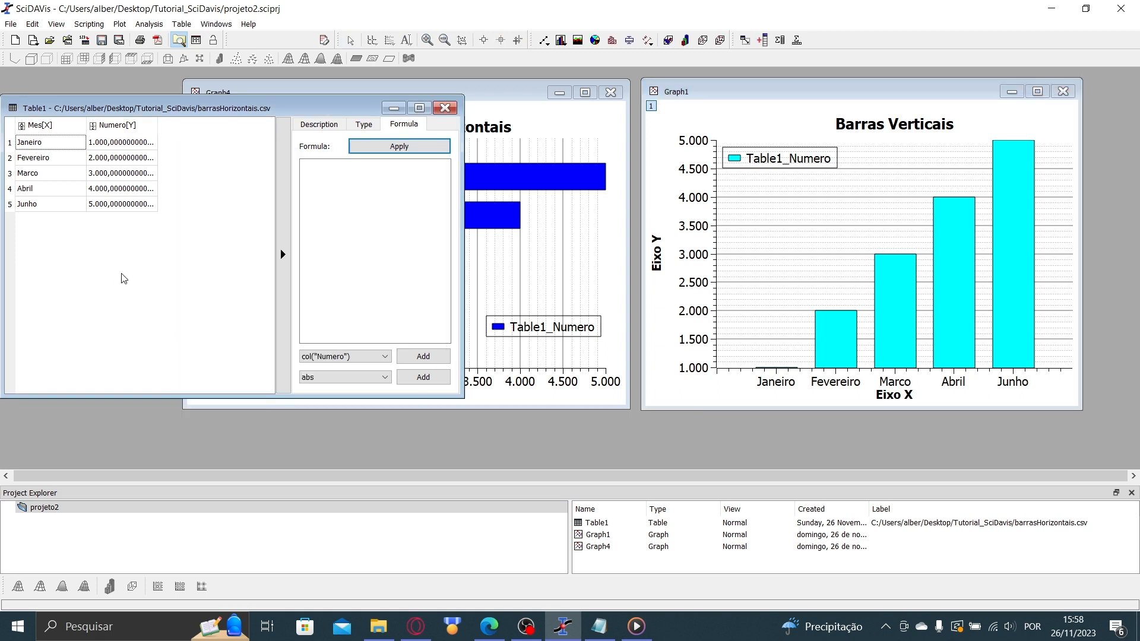
right_click(222, 175)
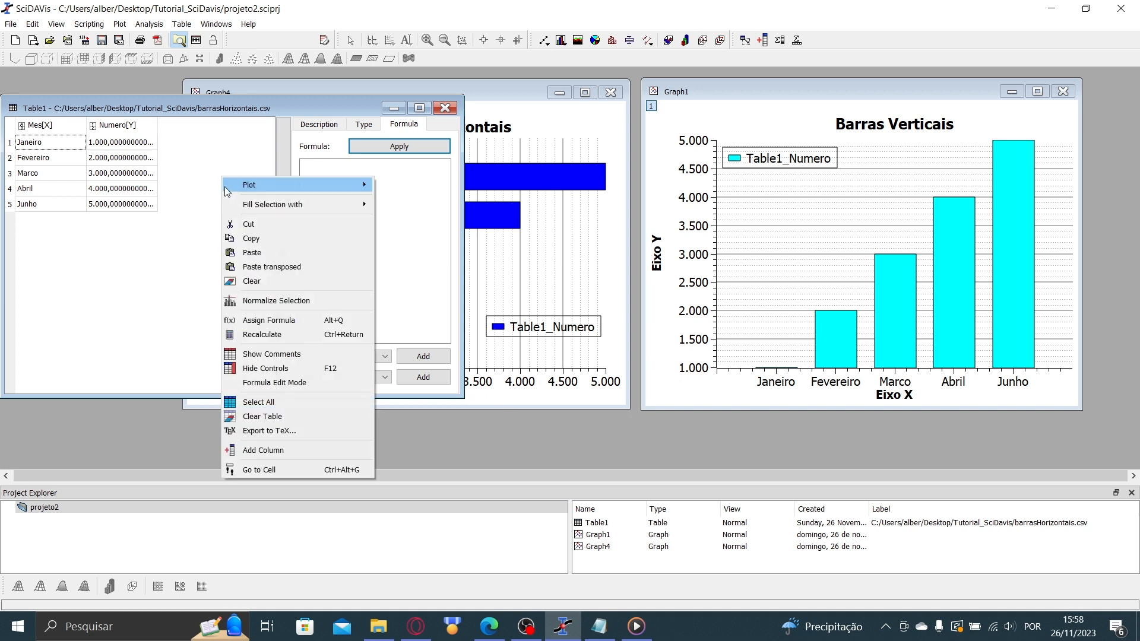
left_click(180, 207)
right_click(215, 137)
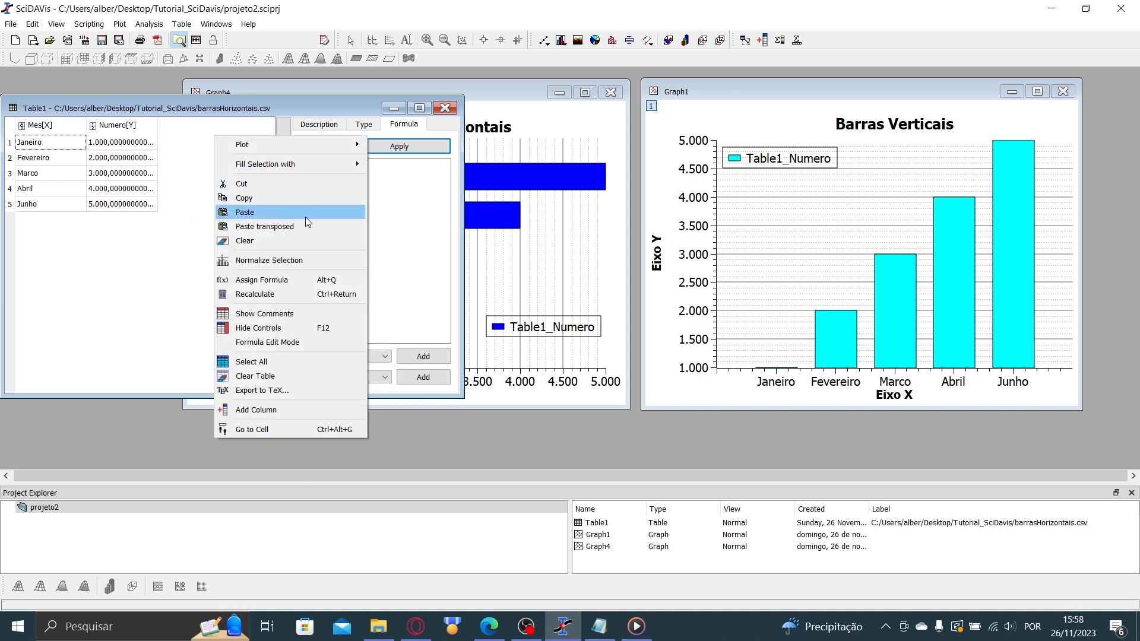
left_click(201, 191)
- Add a column to Table1 and enter 70 and 30 in its first two rows
right_click(198, 189)
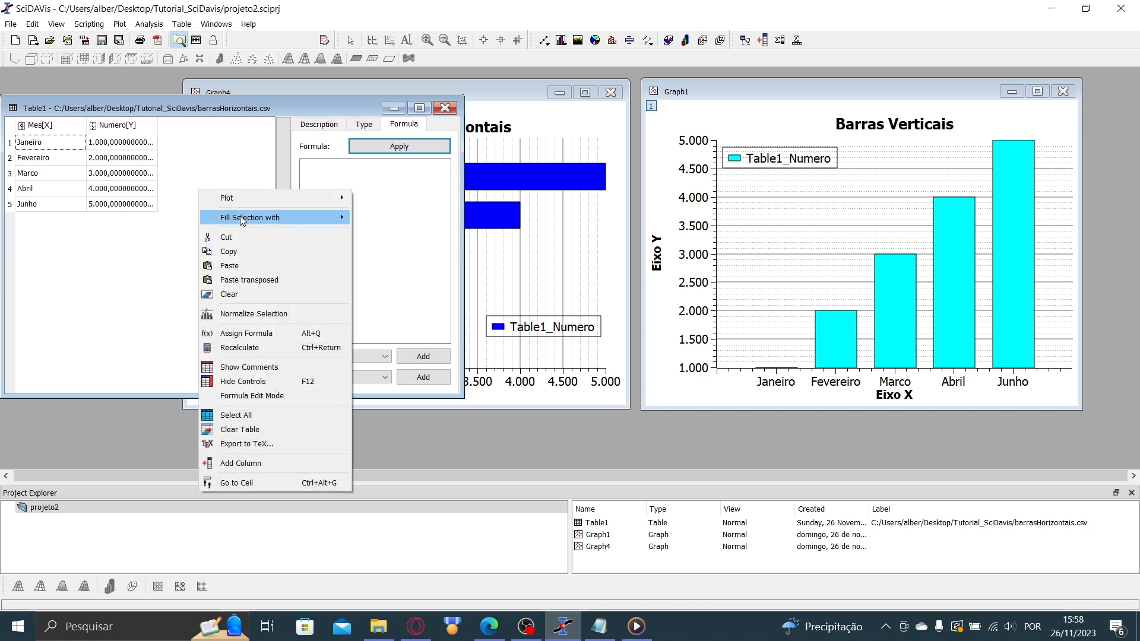
left_click(256, 463)
left_click(203, 142)
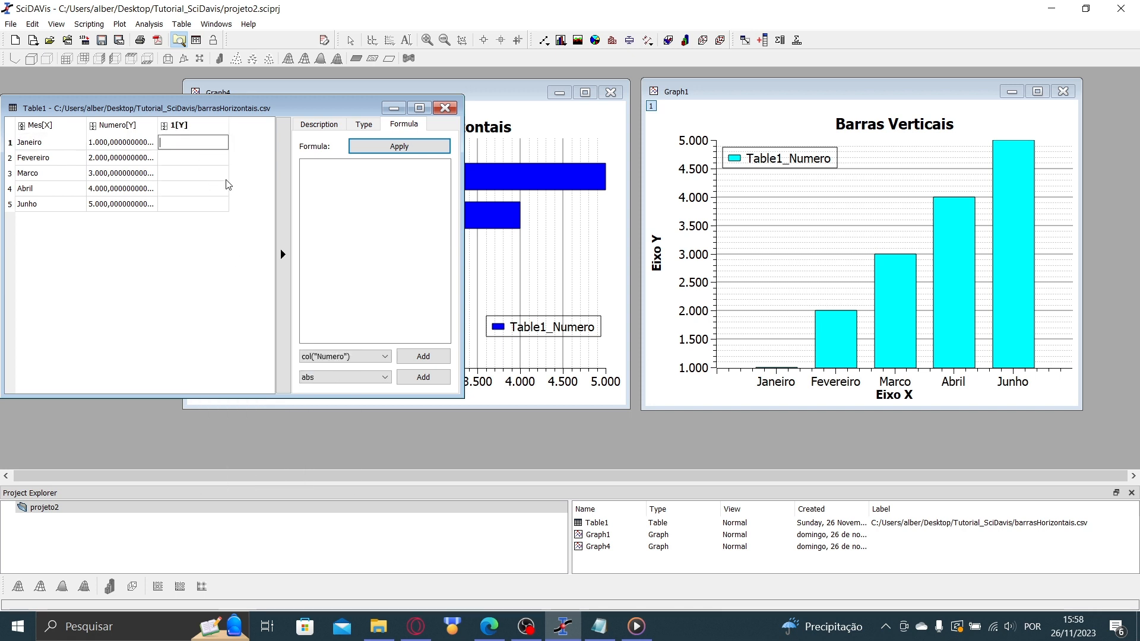
type("70")
key("Return")
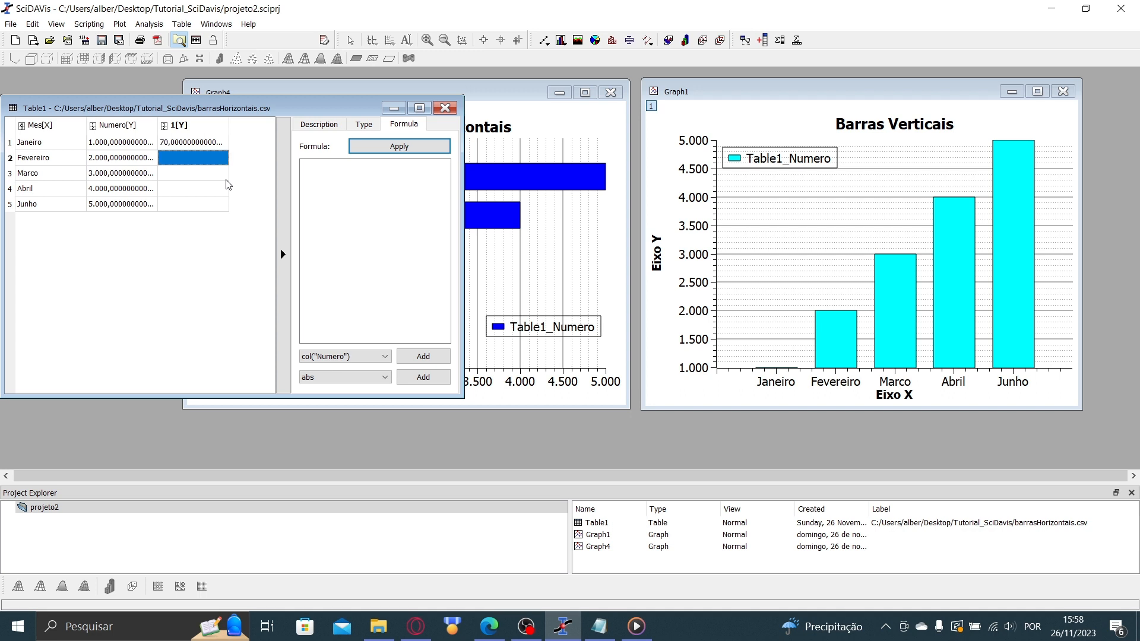
type("30")
key("Return")
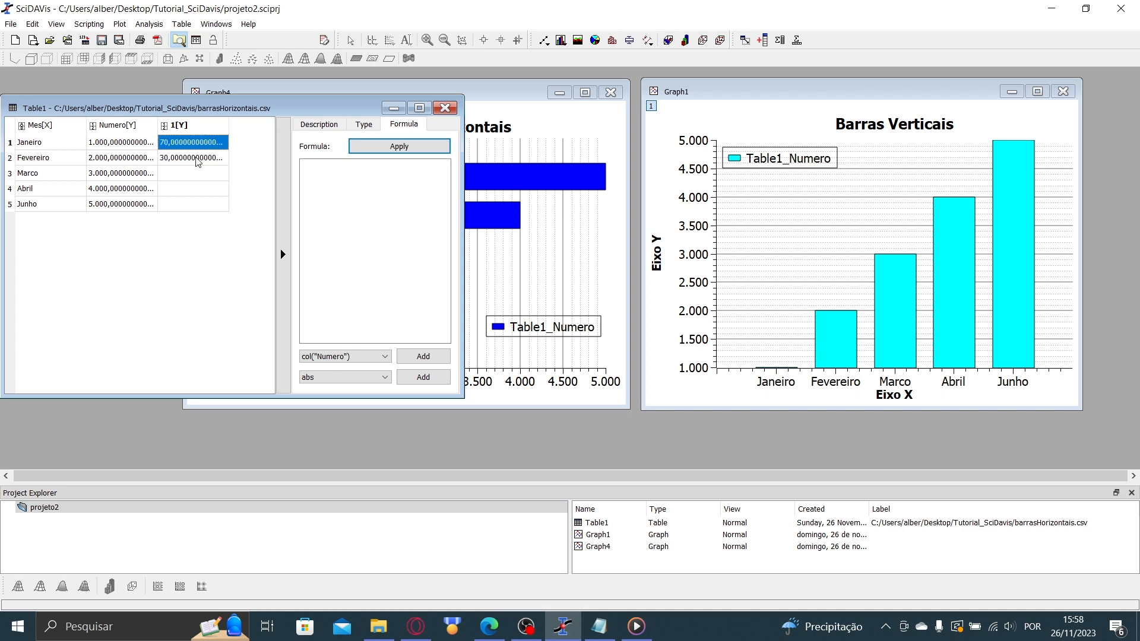
- Plot the new column 1 of Table1 as a pie chart, then enlarge its window and place it over Graph1
left_click(219, 131)
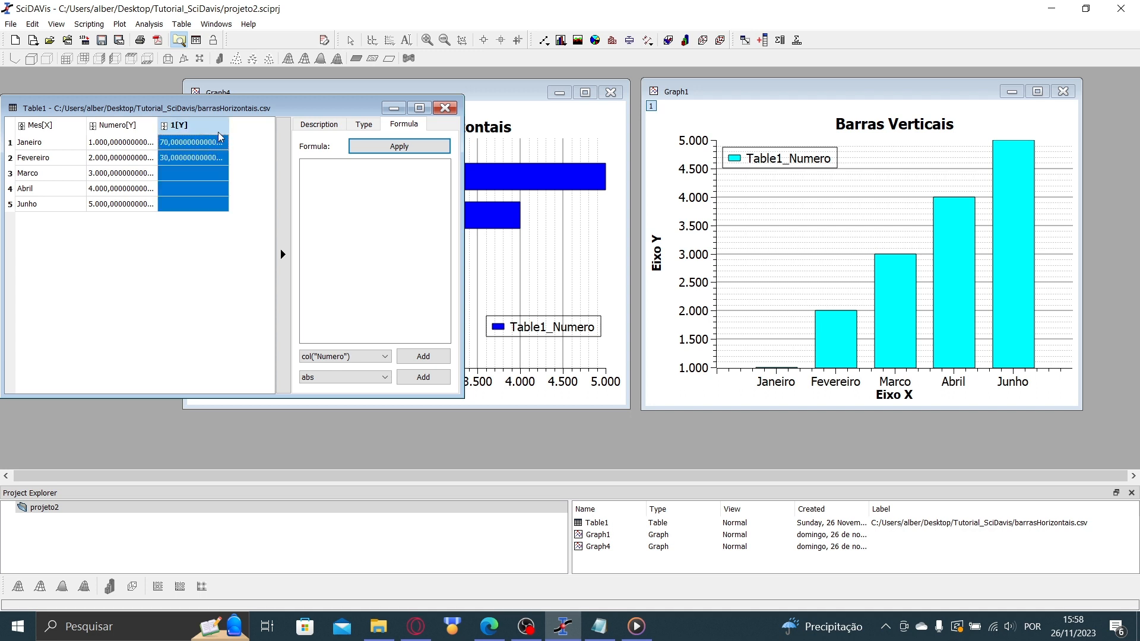
right_click(204, 140)
mouse_move(301, 145)
left_click(400, 252)
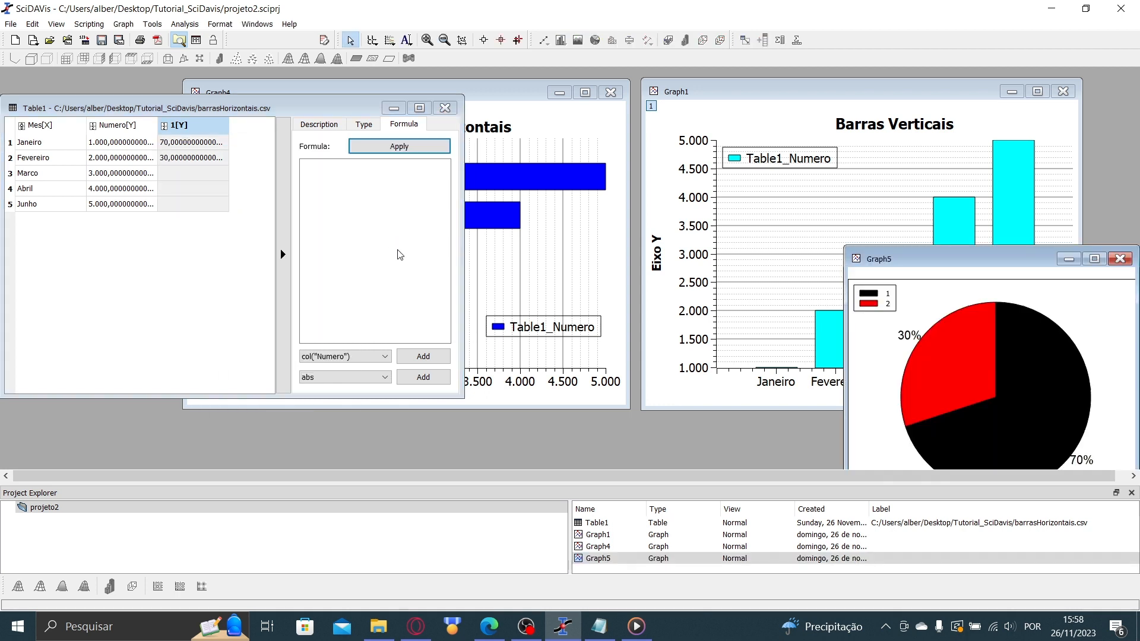
left_click_drag(968, 251, 596, 125)
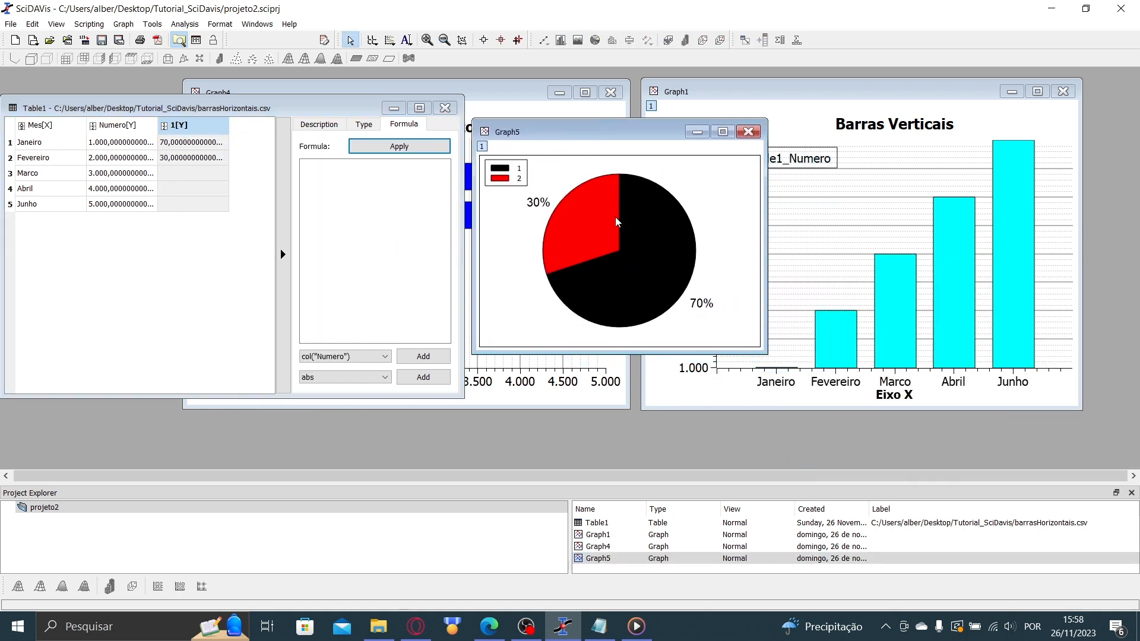
left_click_drag(767, 354, 811, 388)
left_click_drag(606, 134, 802, 143)
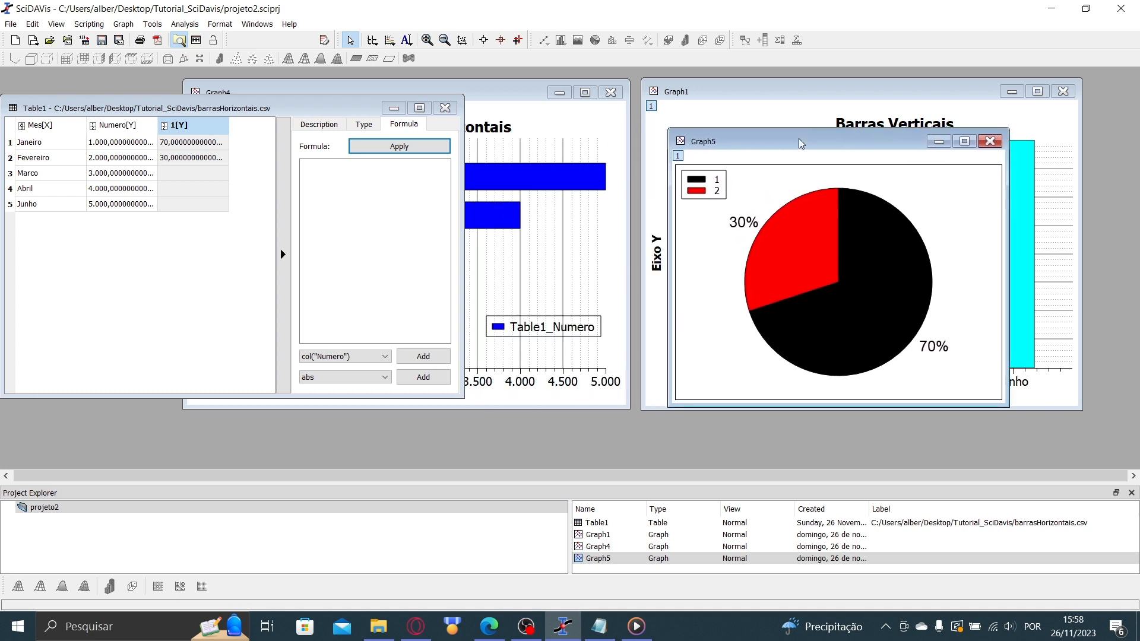
- Set the background color of the pie chart's layer to light green (#63ff6d)
right_click(867, 313)
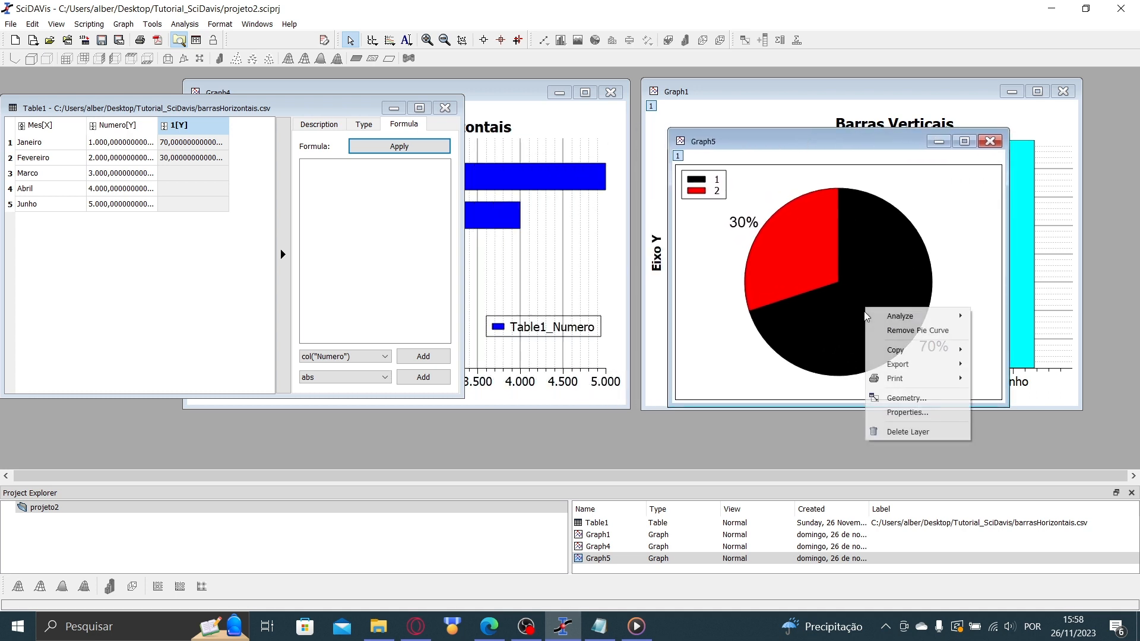
left_click(940, 413)
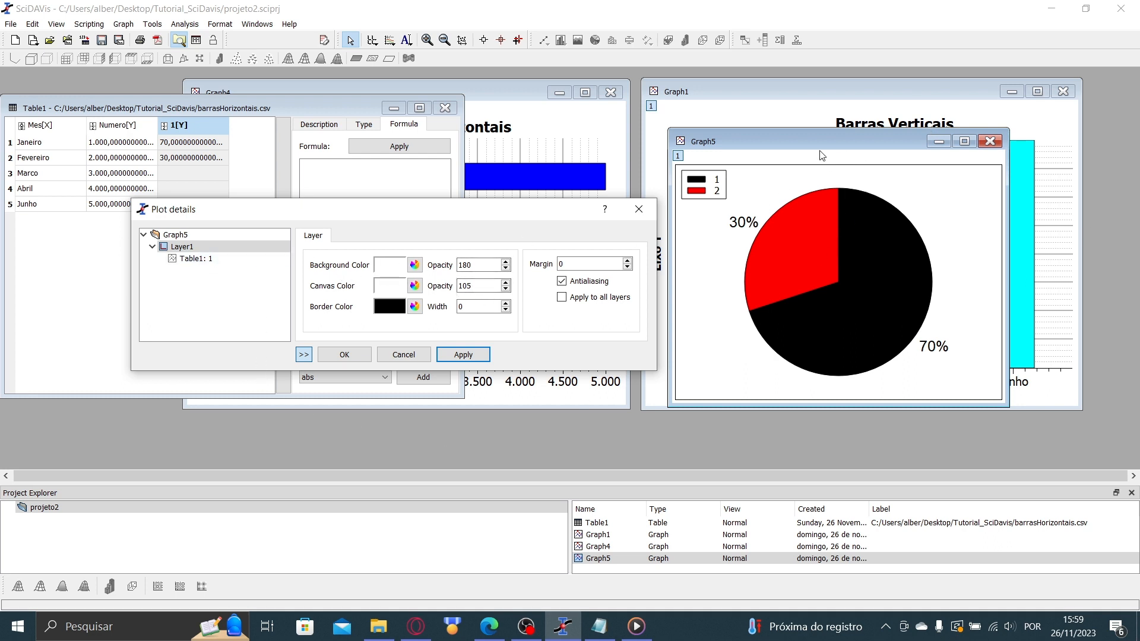
left_click(414, 265)
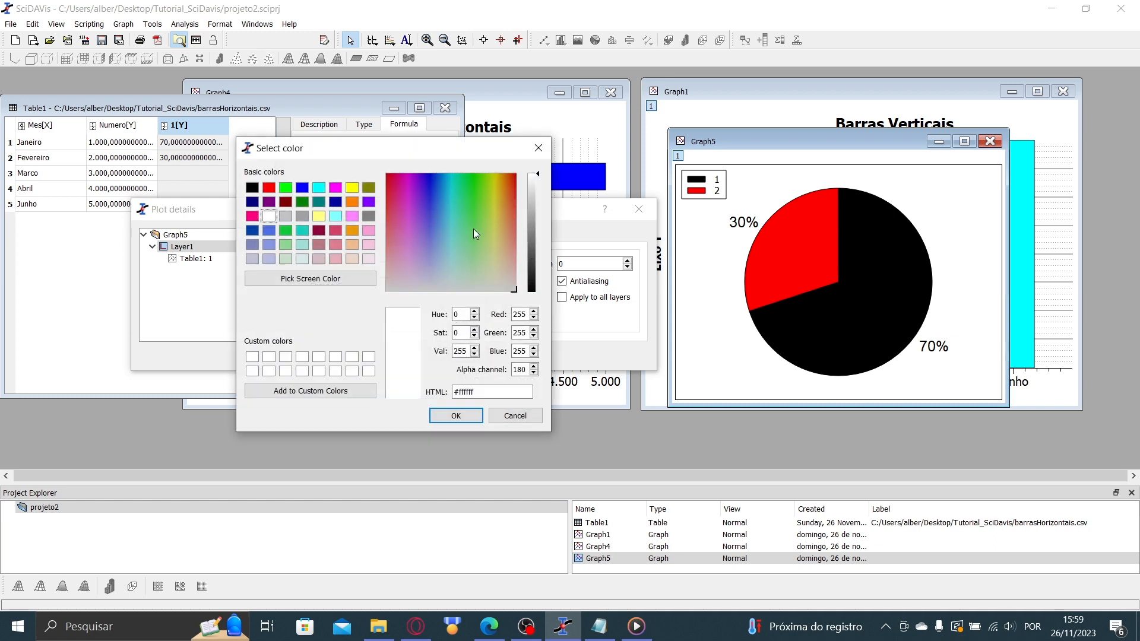
left_click(473, 221)
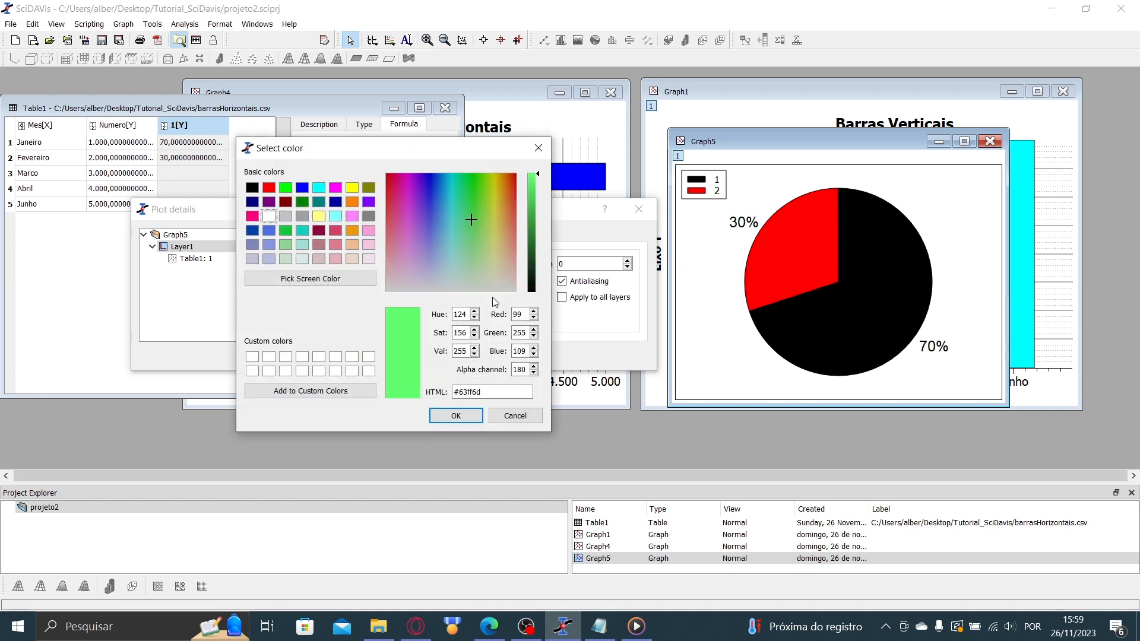
left_click(456, 415)
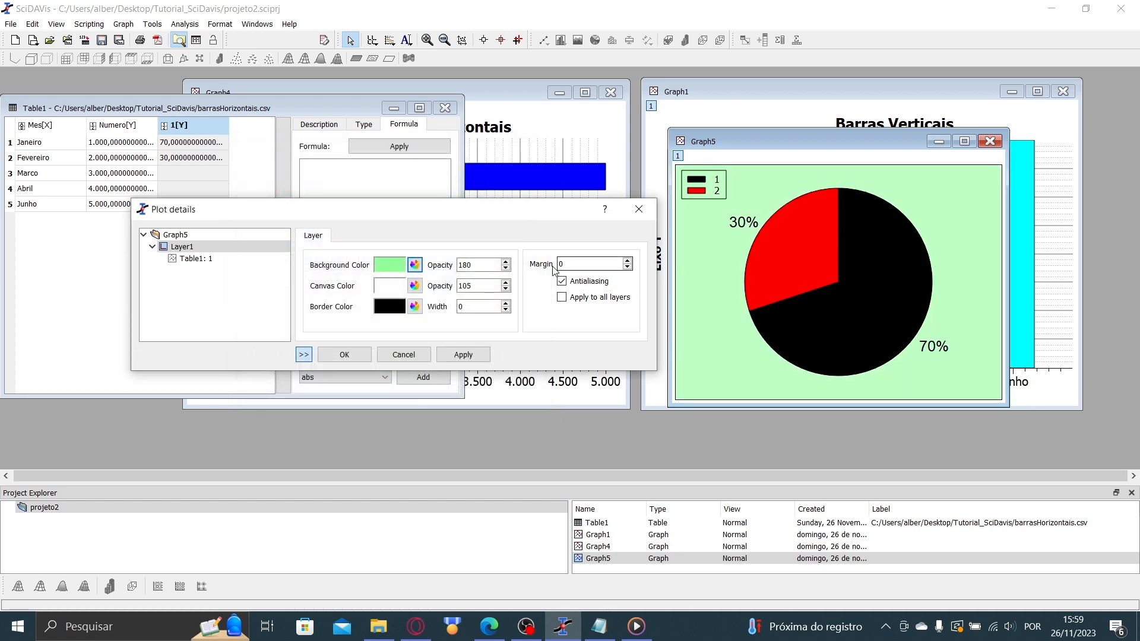
- Set the pie layer's canvas color to light orange and apply the layer settings to all layers
left_click(414, 286)
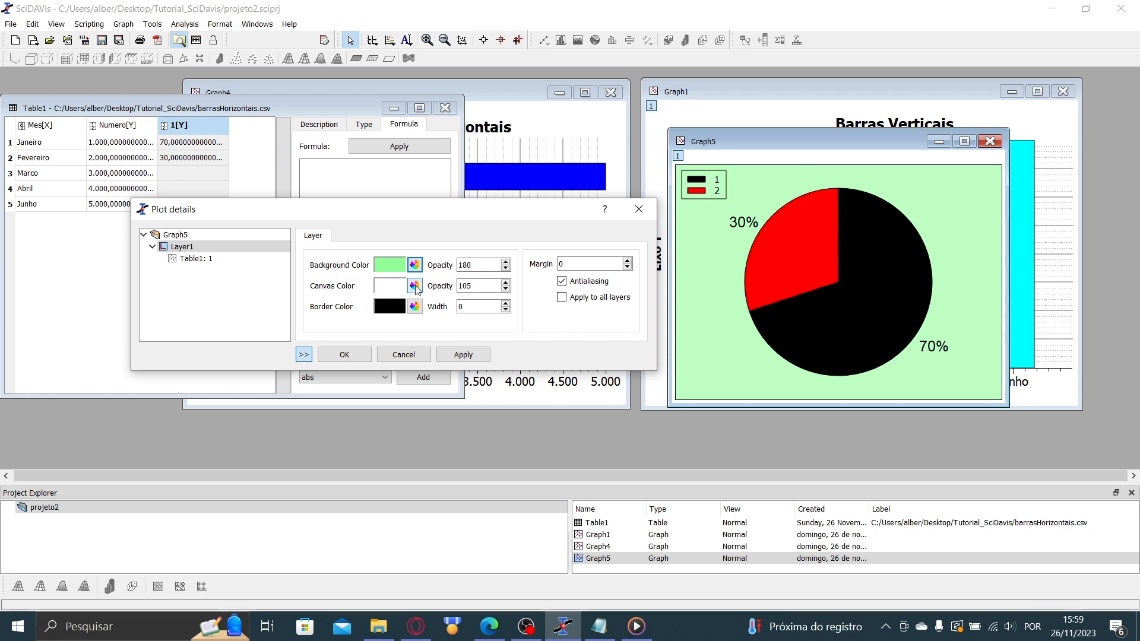
left_click(353, 233)
left_click(457, 416)
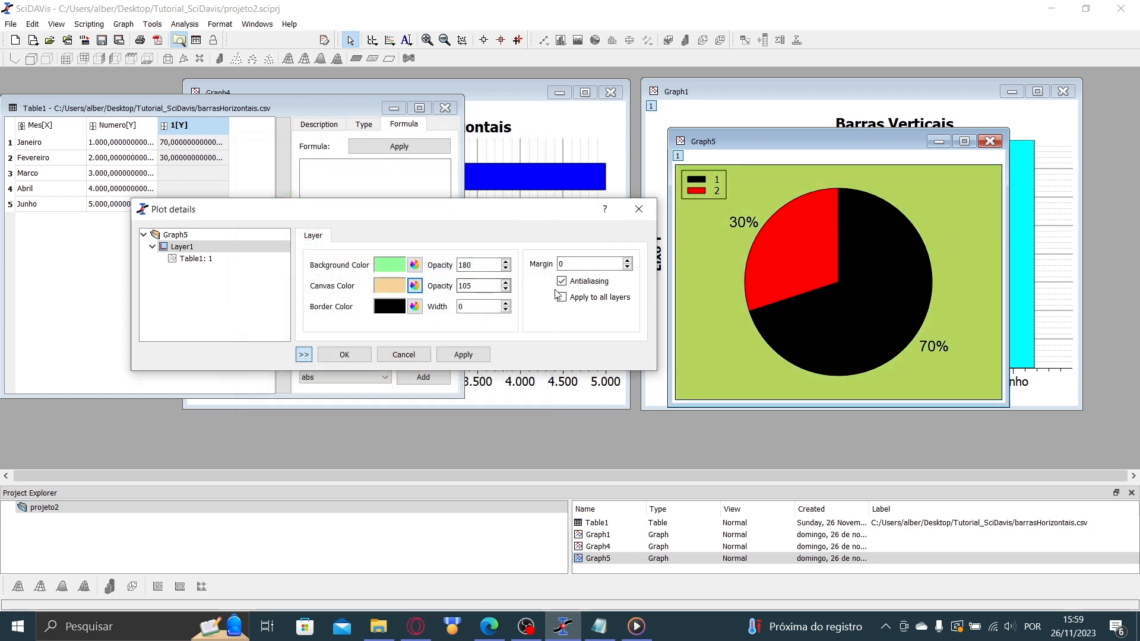
left_click(585, 301)
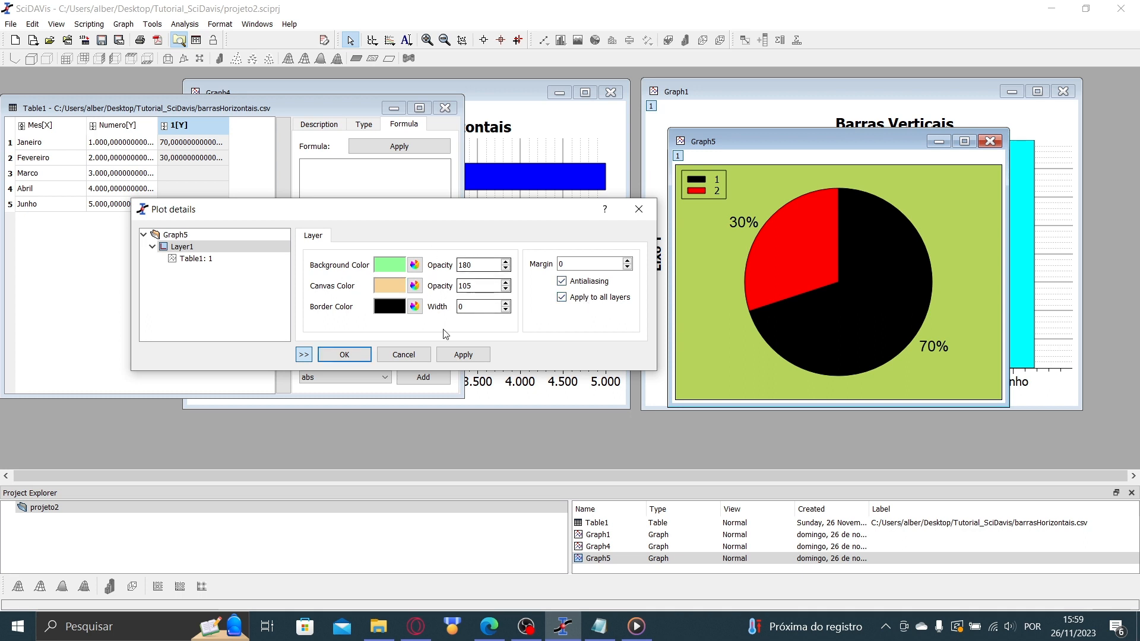
left_click(451, 355)
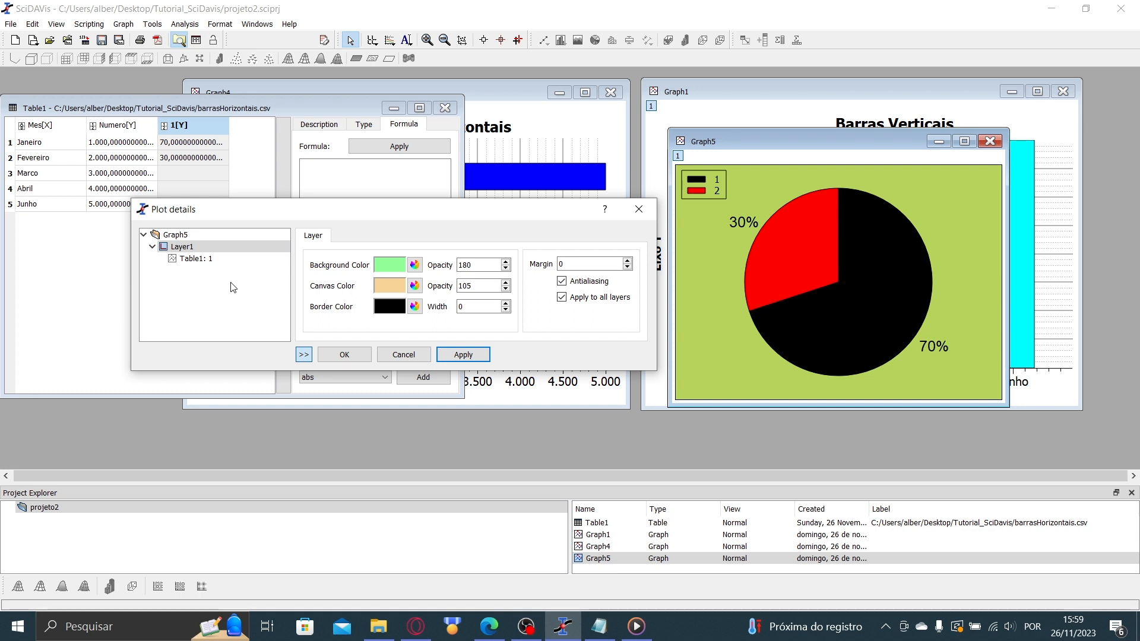
- Give the Table1: 1 pie curve a red (#ff0004) border with a width of 5
left_click(196, 259)
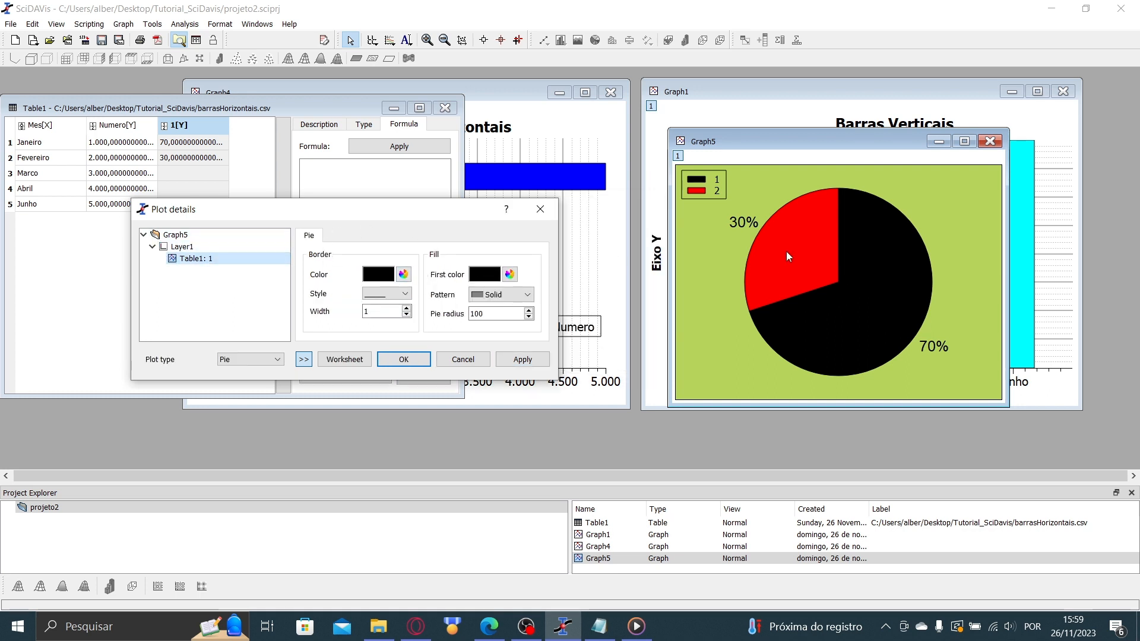
left_click(404, 274)
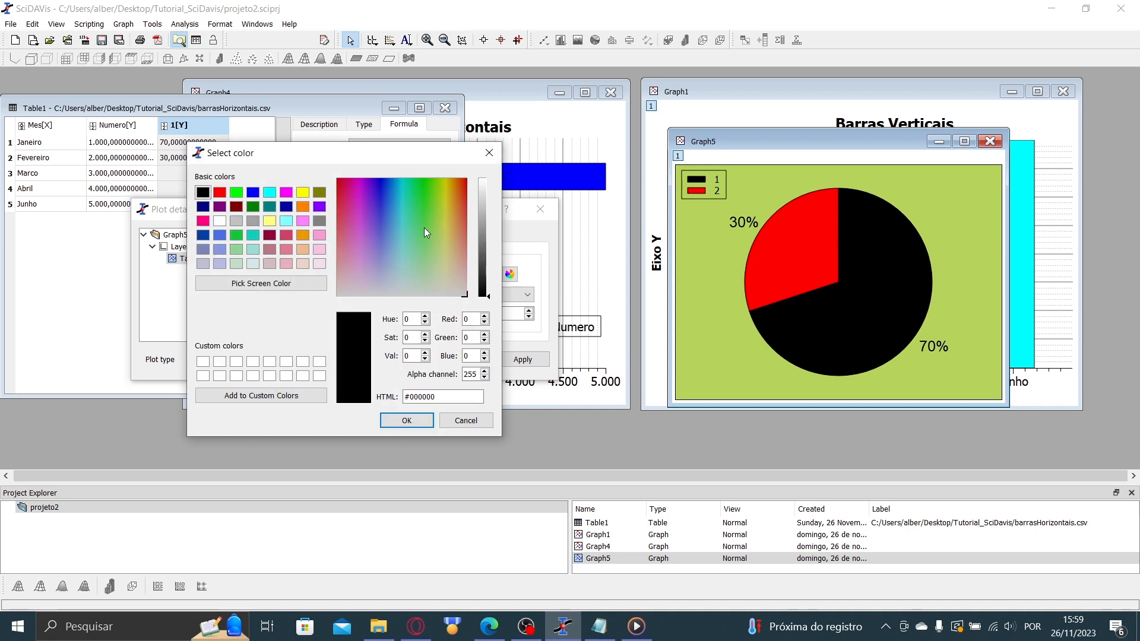
left_click(466, 421)
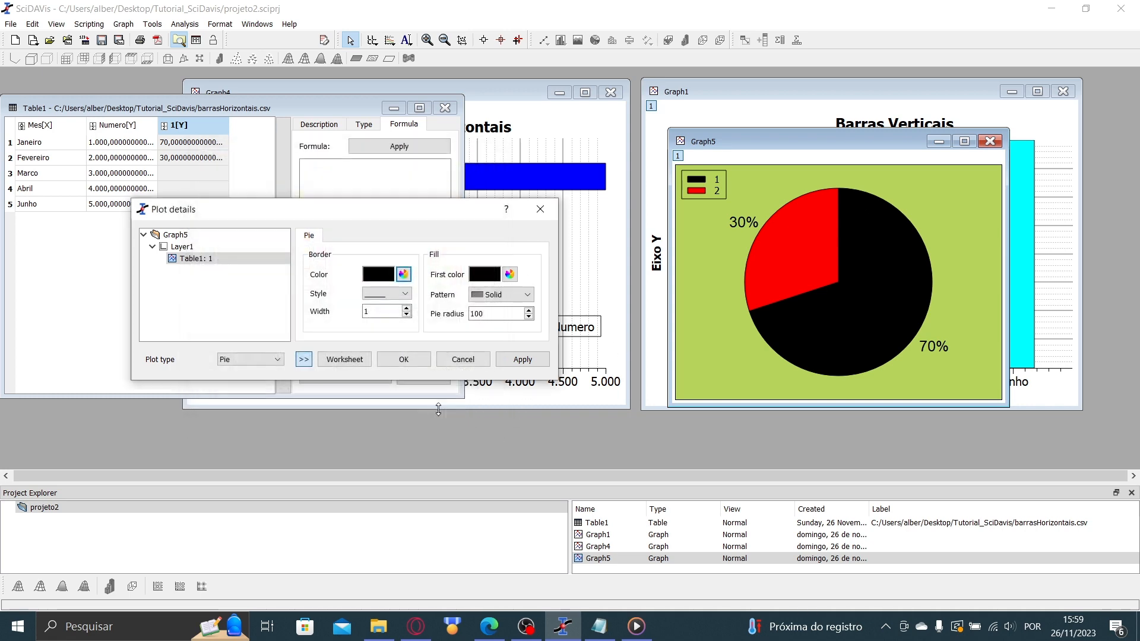
left_click(402, 273)
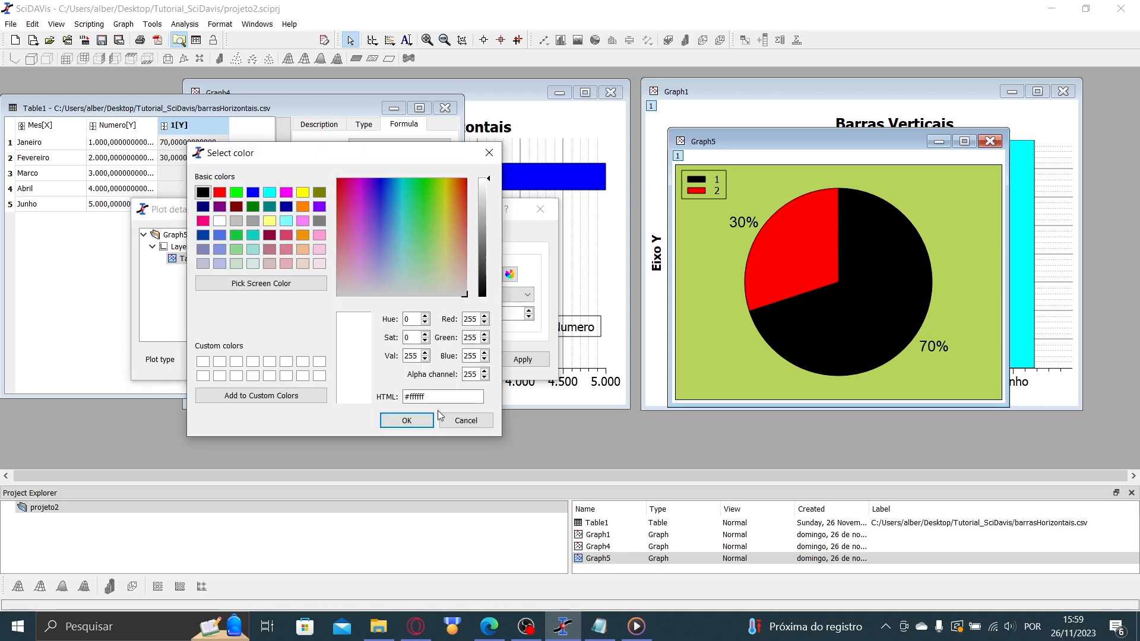
left_click(337, 180)
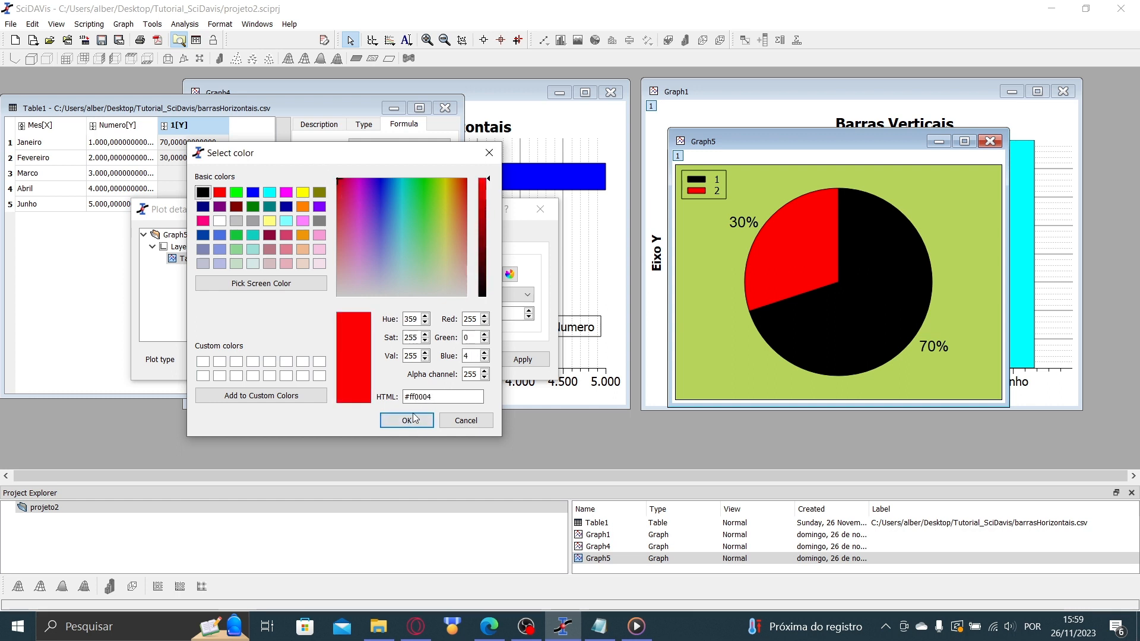
left_click(414, 418)
left_click(523, 360)
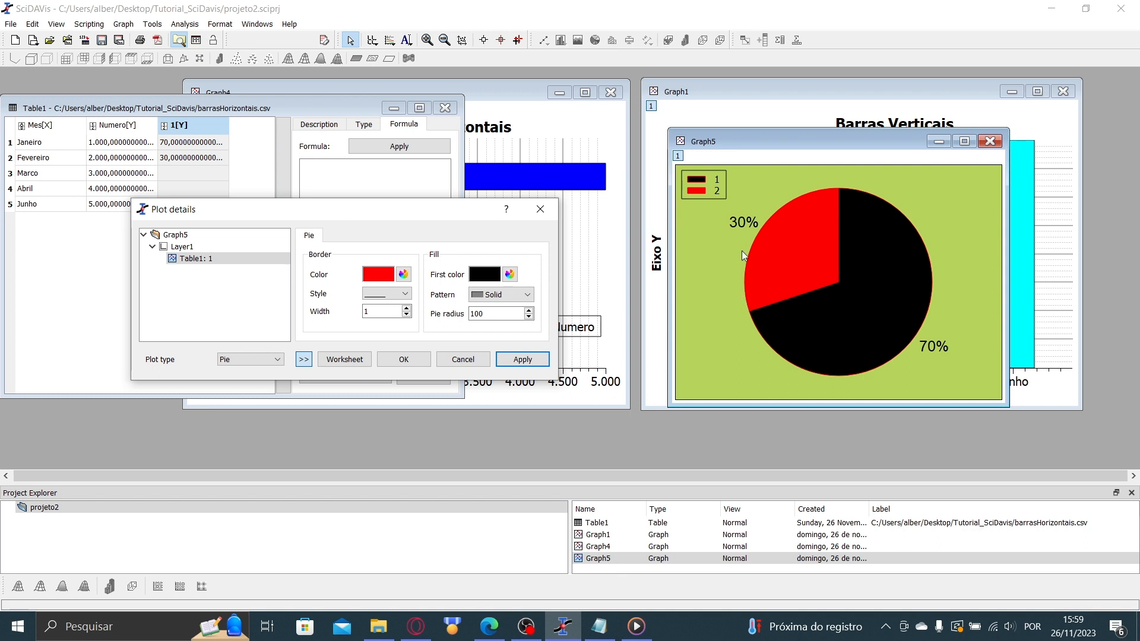
double_click(369, 311)
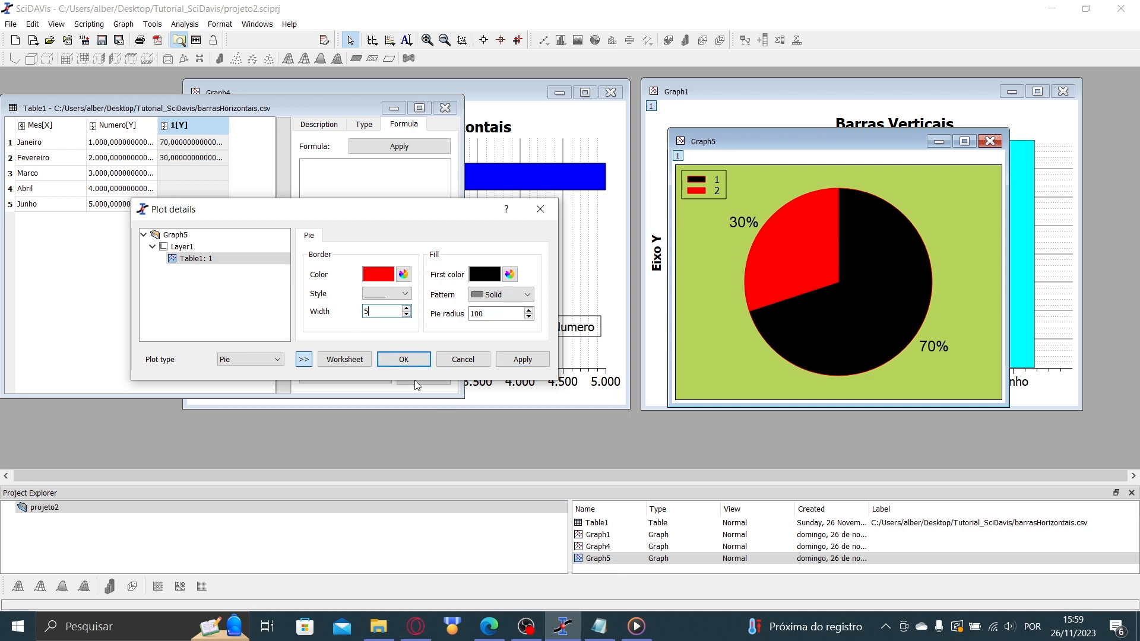
left_click(522, 360)
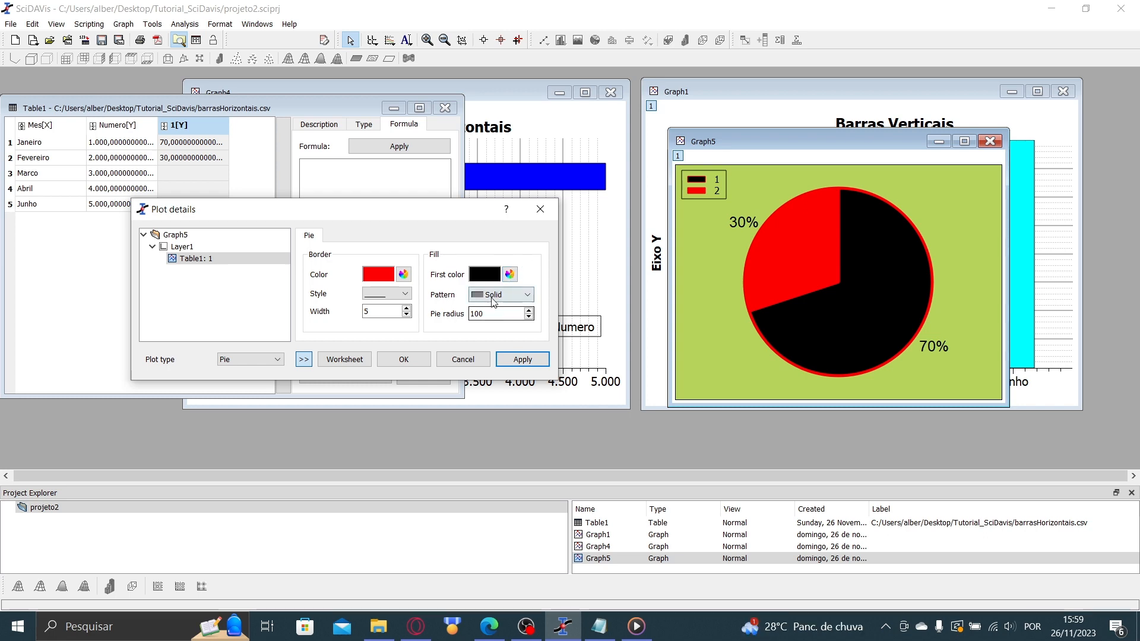
- Set the first fill color of the Table1: 1 pie curve to red (#ff0004) and apply it
left_click(509, 274)
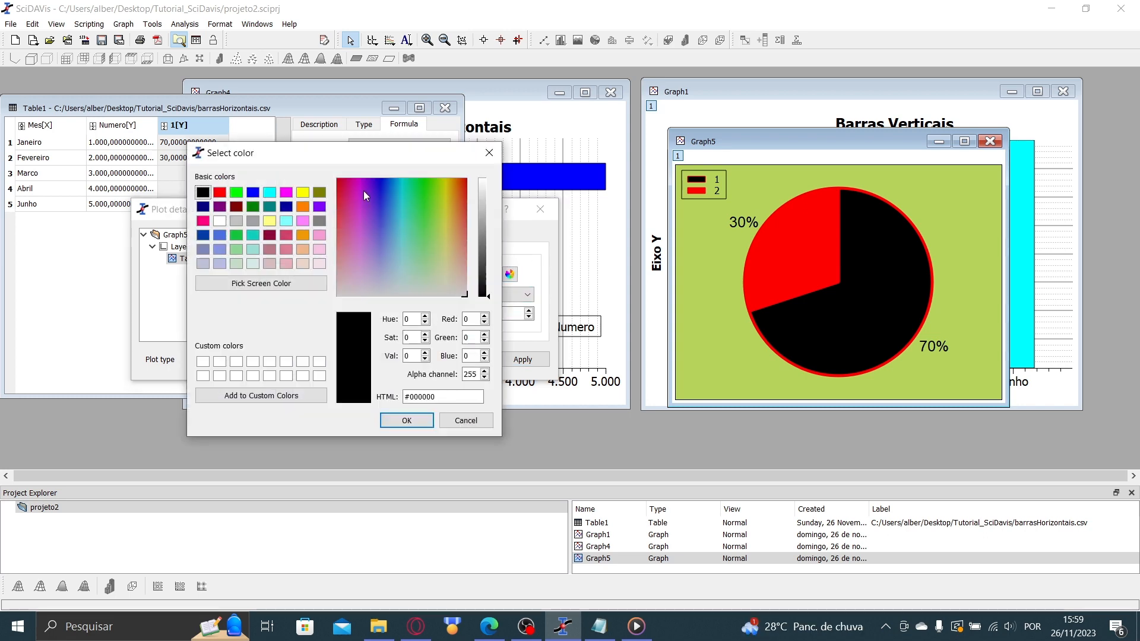
left_click(337, 179)
left_click(481, 202)
left_click(478, 204)
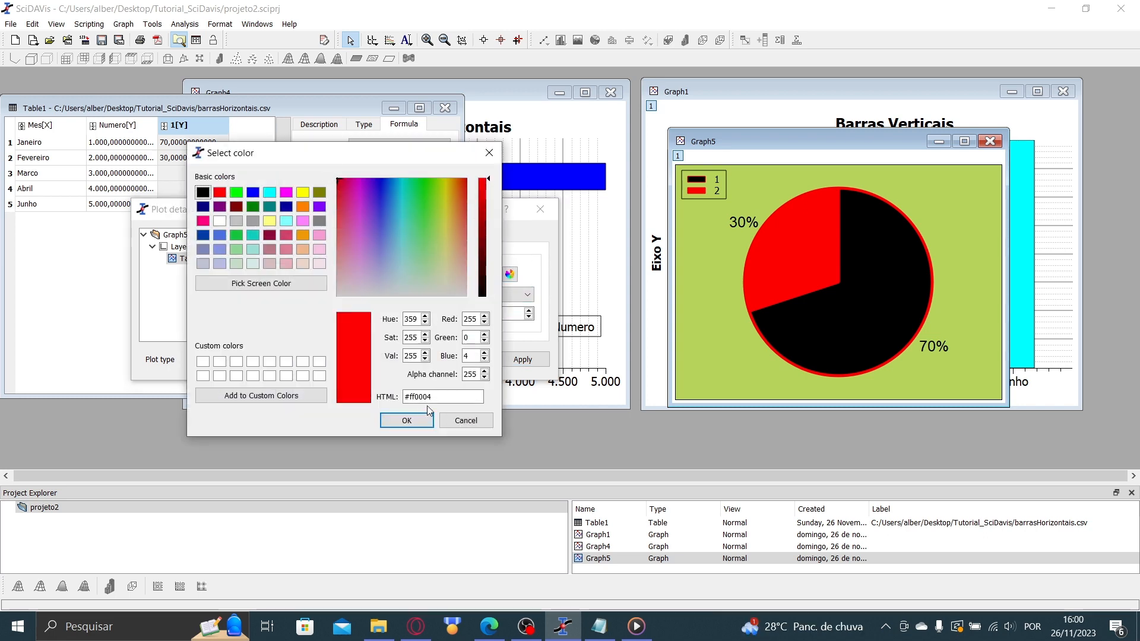
left_click(410, 421)
left_click(522, 360)
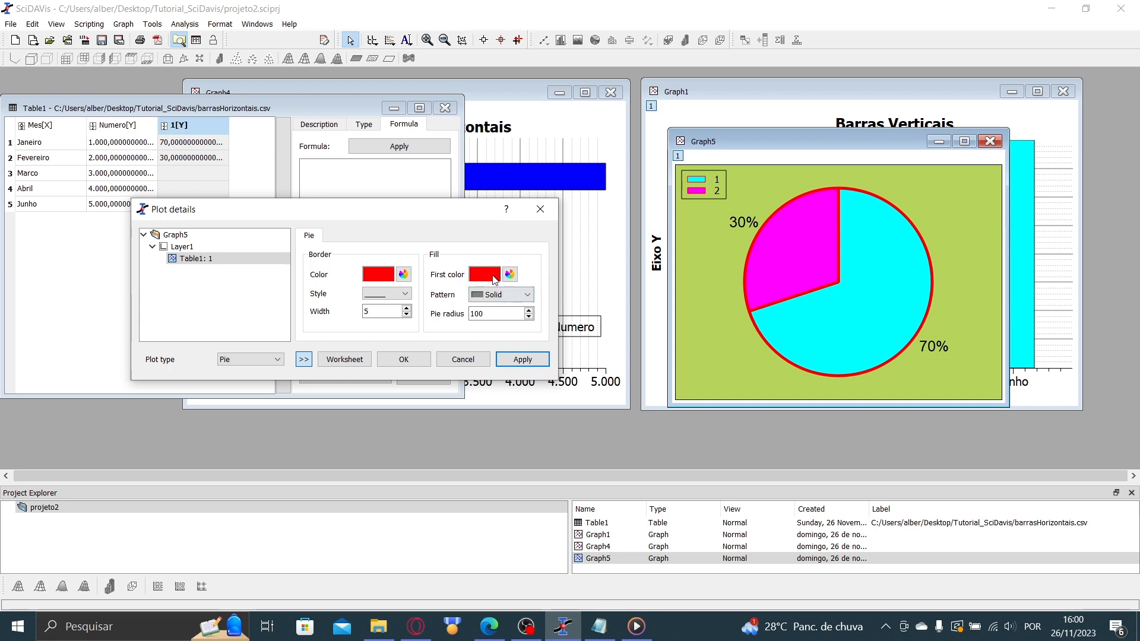
- Return the pie curve's first fill color to black (#000000) and apply it
left_click(512, 275)
left_click_drag(488, 275, 489, 301)
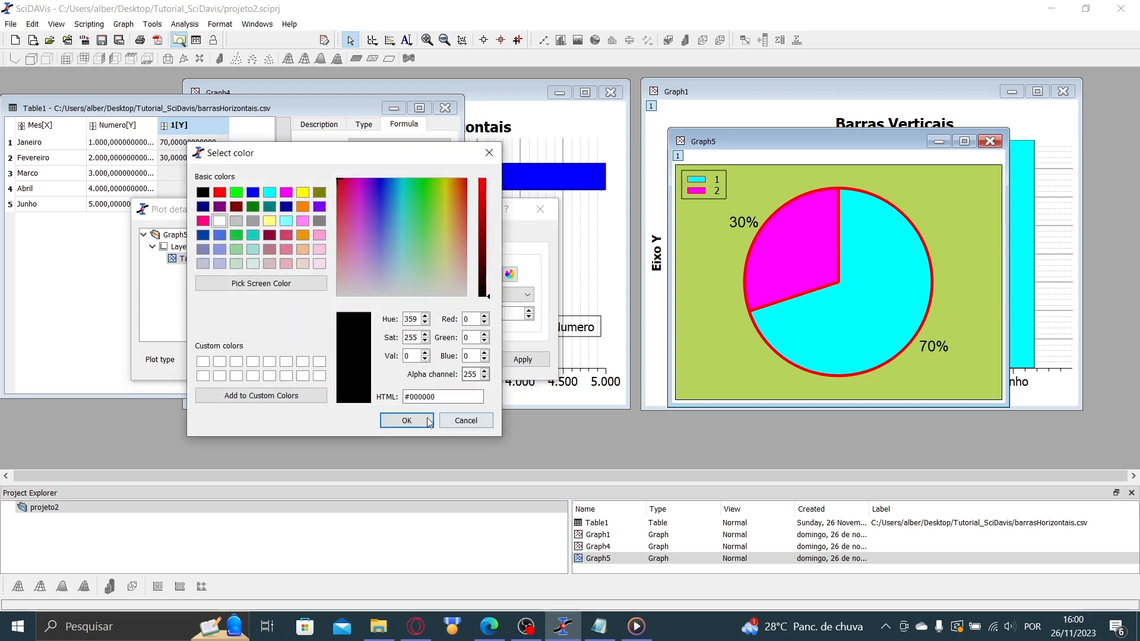
left_click(419, 421)
left_click(523, 360)
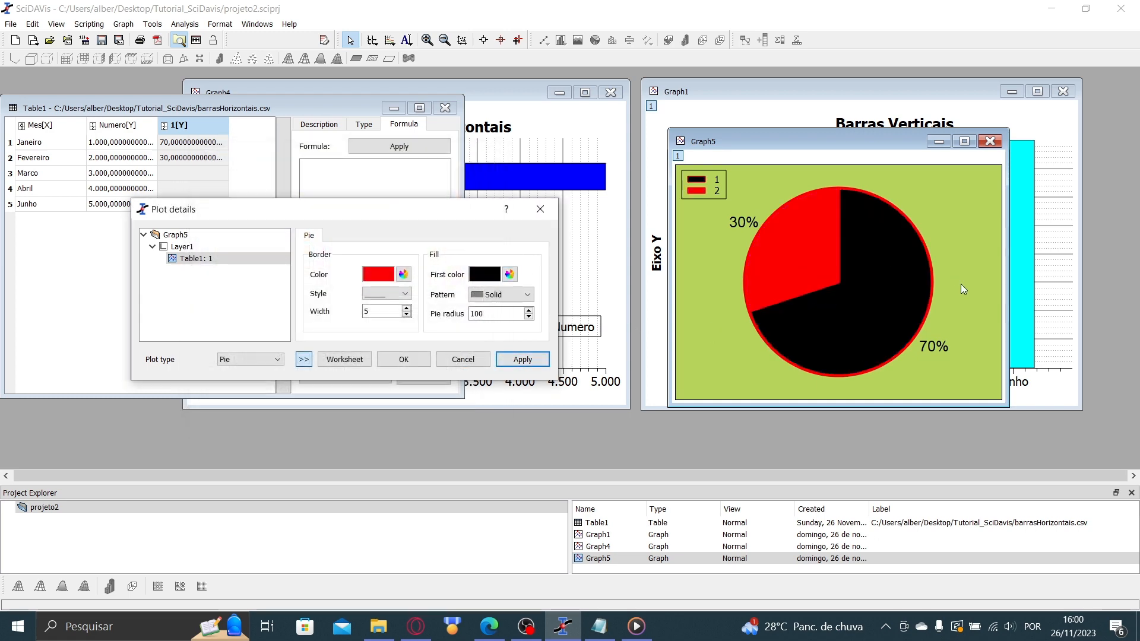
left_click_drag(385, 213, 422, 222)
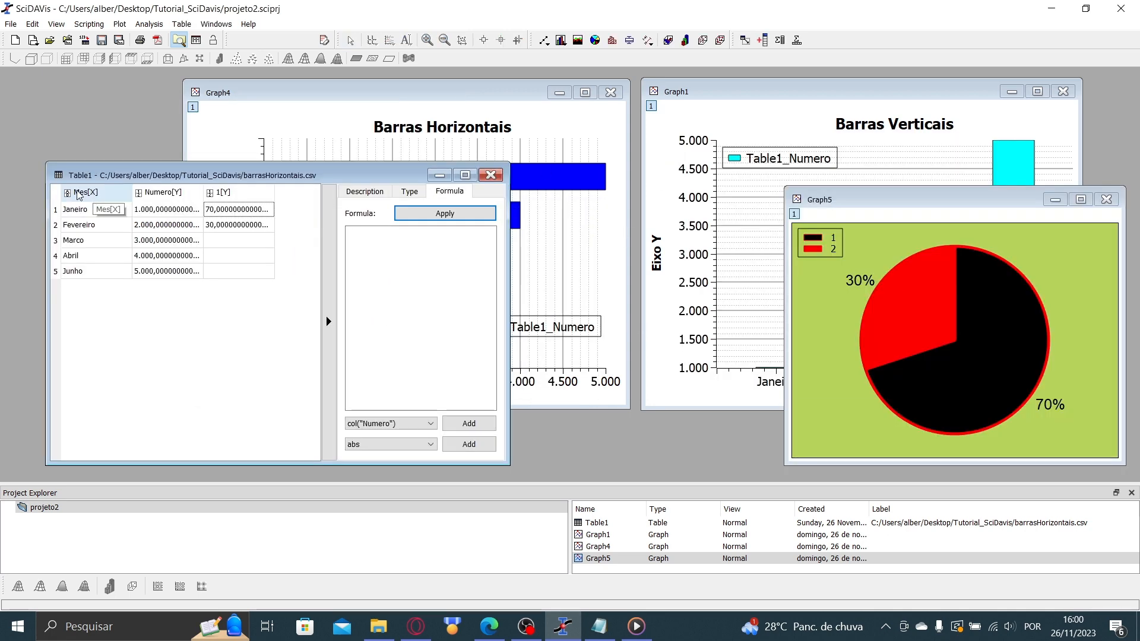
- Plot the Mes and Numero columns of Table1 as an area graph
left_click(79, 193)
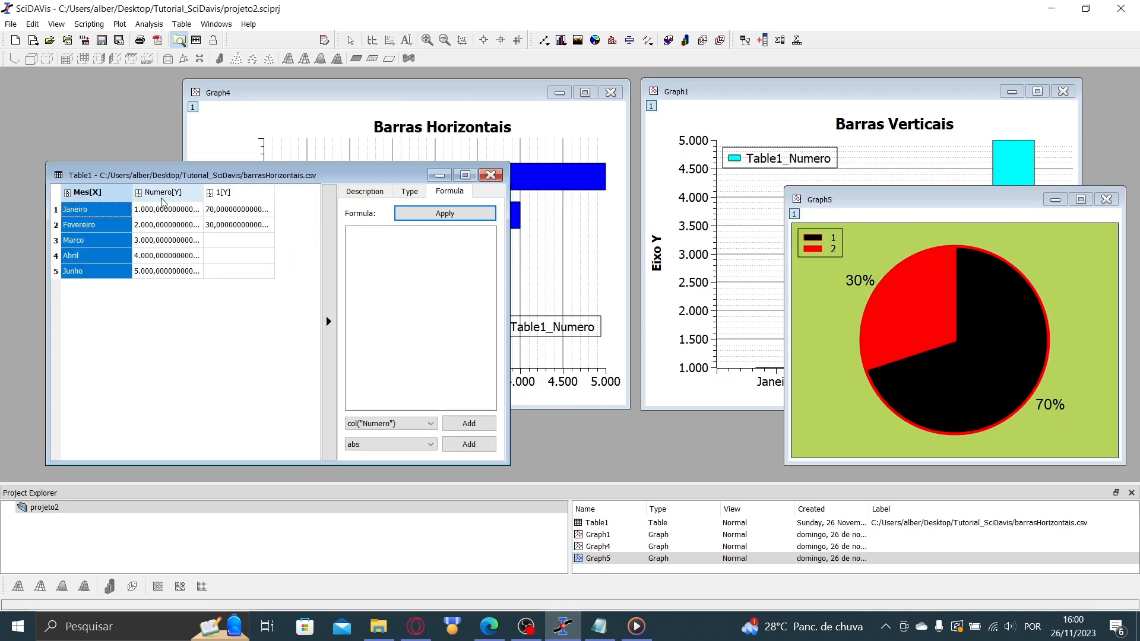
left_click(161, 193, "shift")
right_click(166, 200)
mouse_move(249, 206)
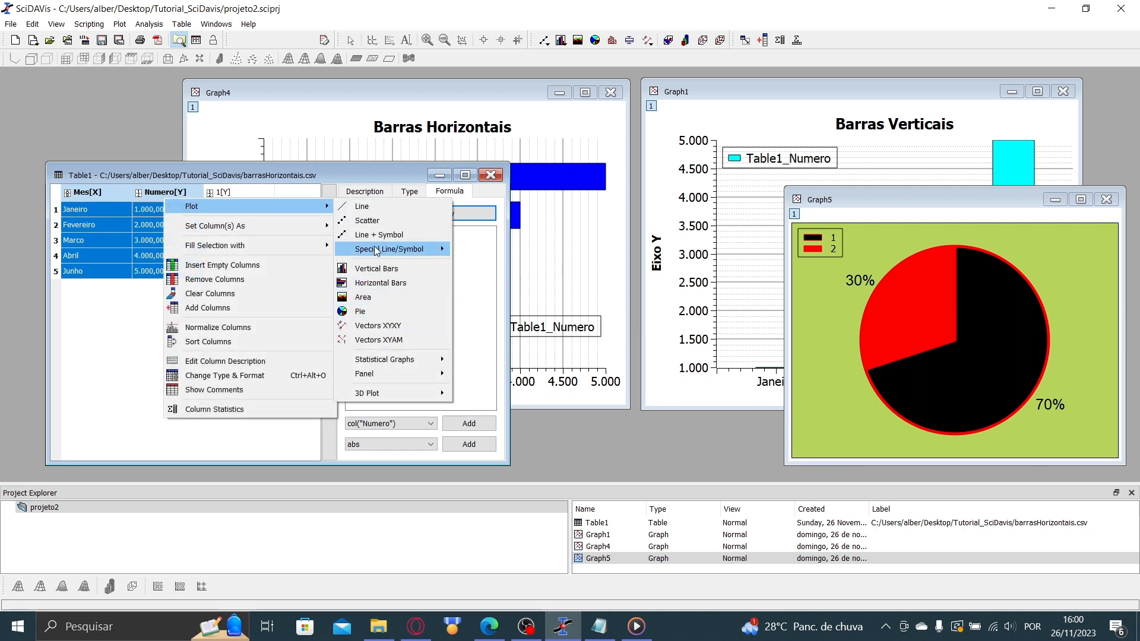
left_click(386, 295)
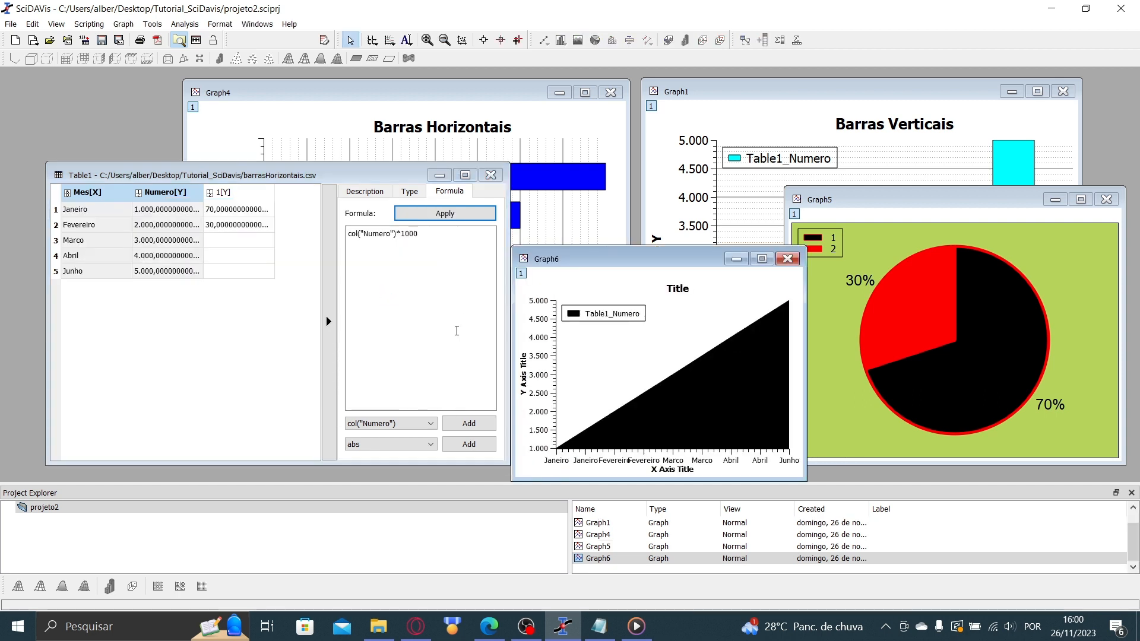
- Enlarge the area graph's window and place it between Table1's data columns and the pie chart, dismissing the Windows Update notification
left_click_drag(630, 260, 264, 191)
left_click_drag(444, 420, 672, 459)
left_click_drag(470, 202, 497, 158)
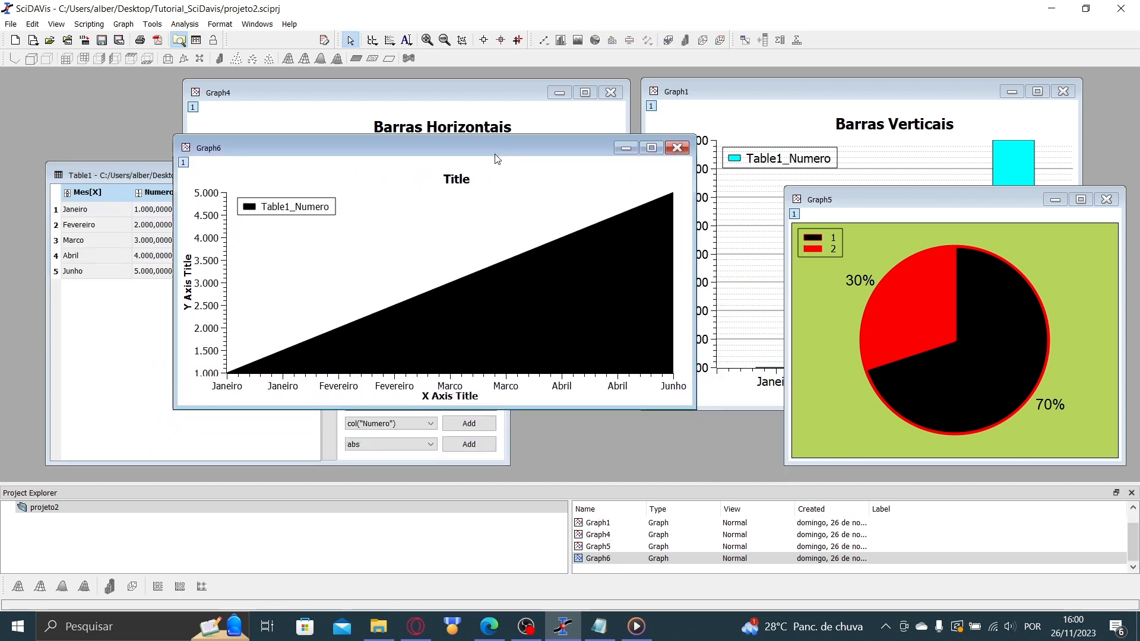
left_click_drag(696, 409, 647, 437)
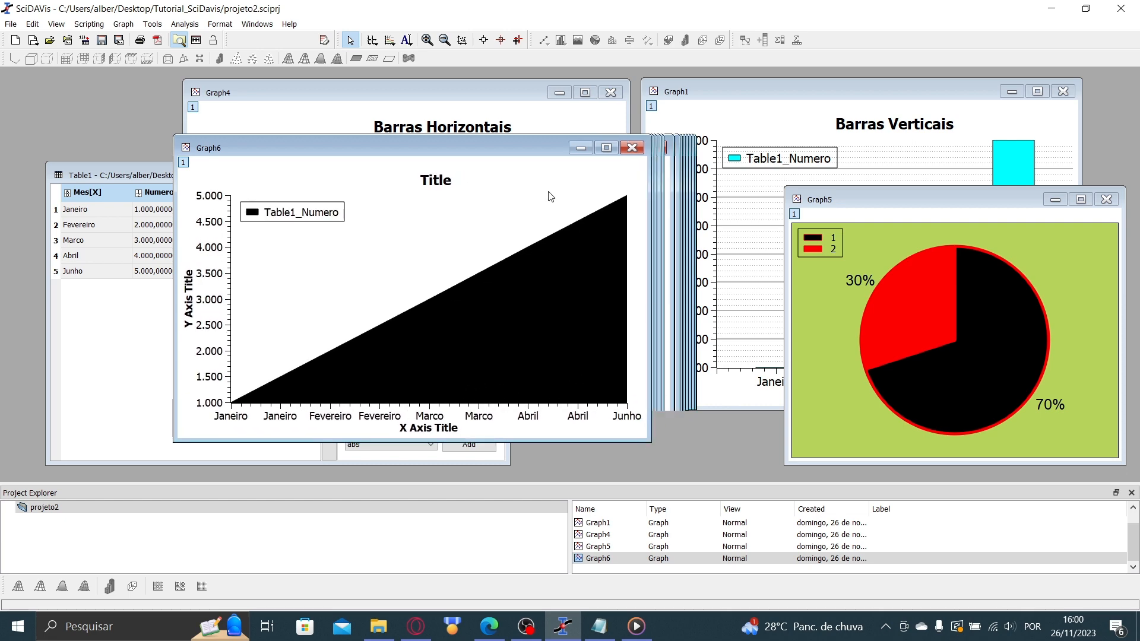
left_click_drag(488, 147, 434, 159)
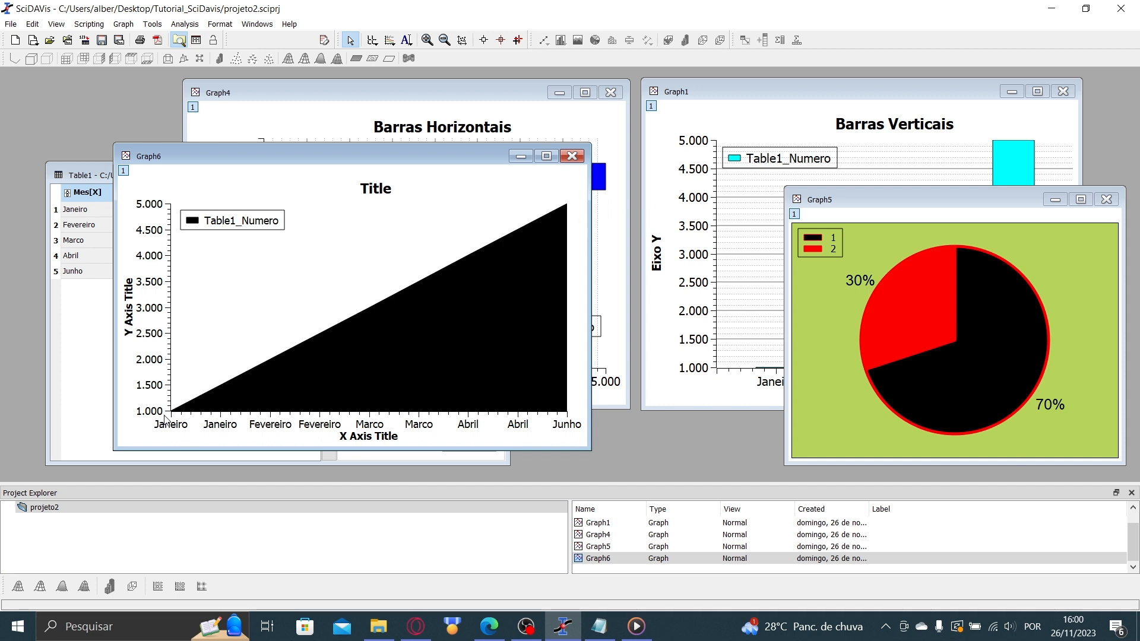
left_click_drag(250, 157, 344, 184)
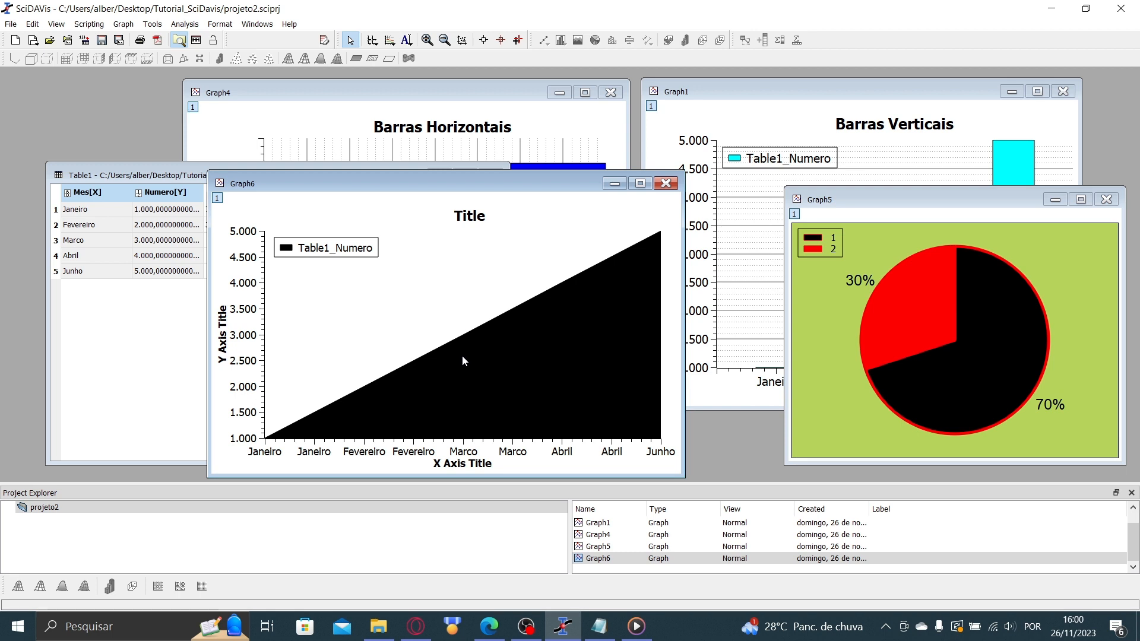
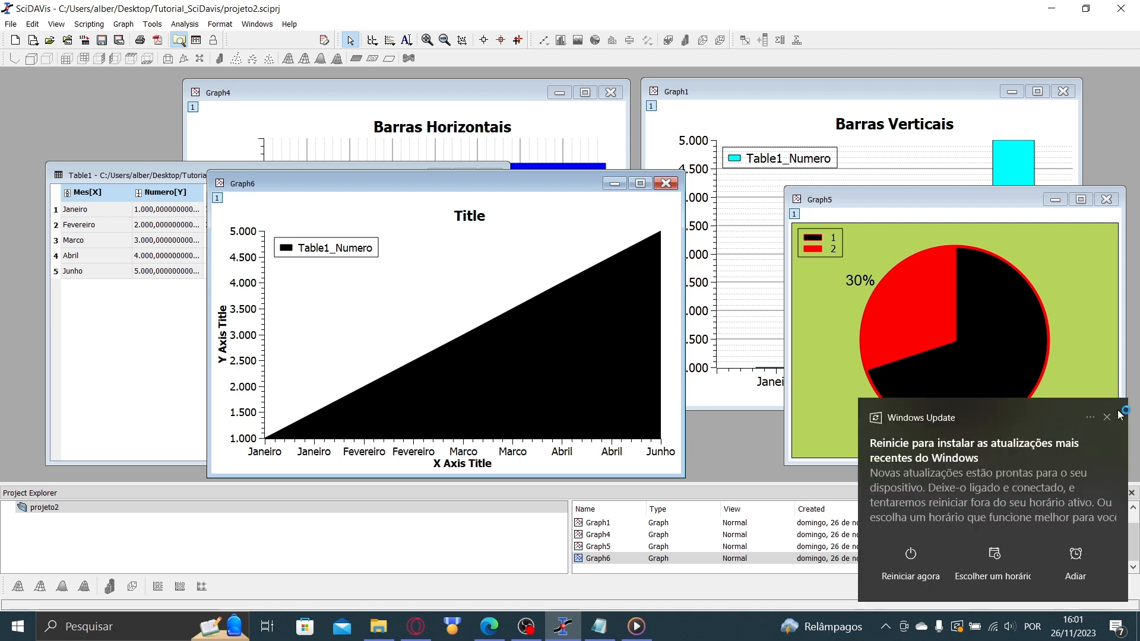
left_click(1108, 418)
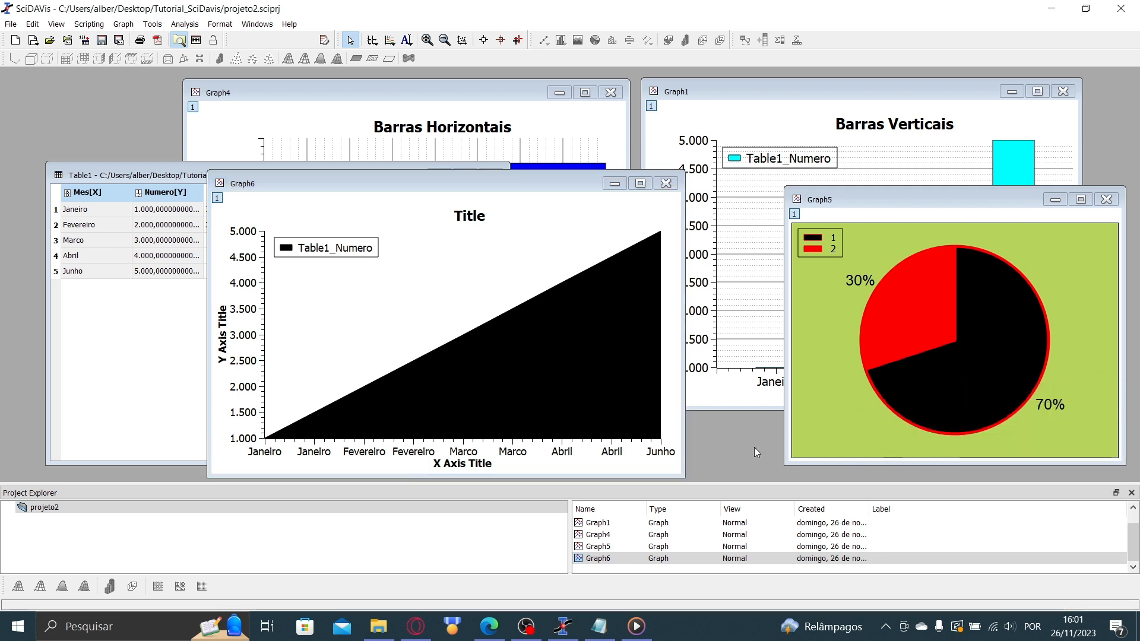
- Set the major ticks of the area graph's bottom axis to 5
right_click(365, 447)
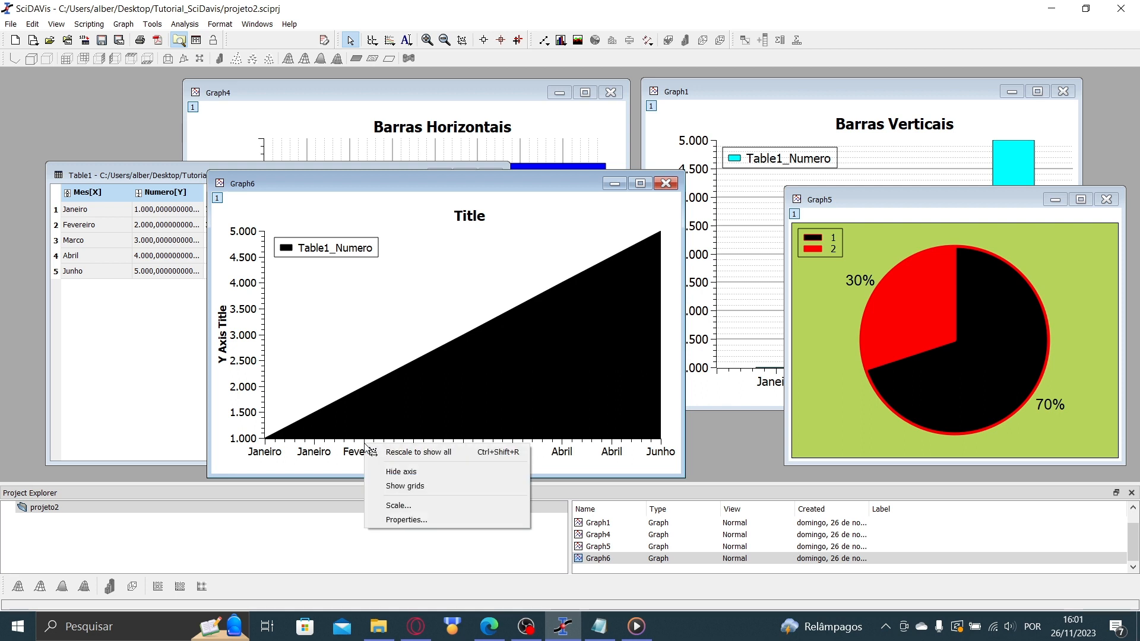
left_click(393, 502)
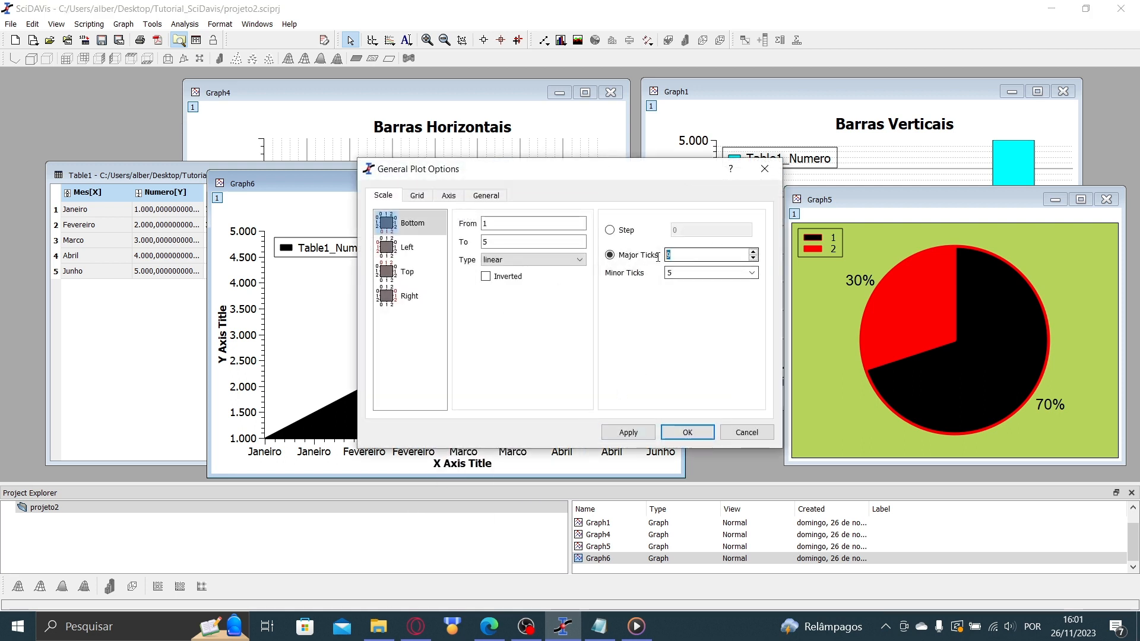
left_click_drag(573, 178, 720, 235)
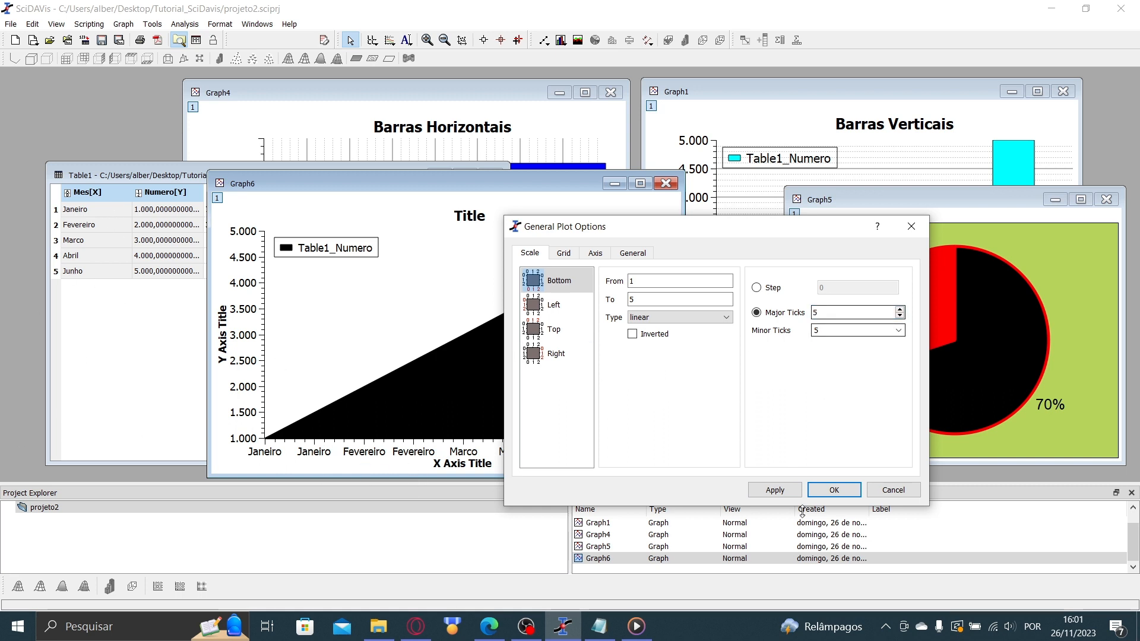
left_click(775, 491)
left_click_drag(693, 228, 855, 197)
left_click(997, 459)
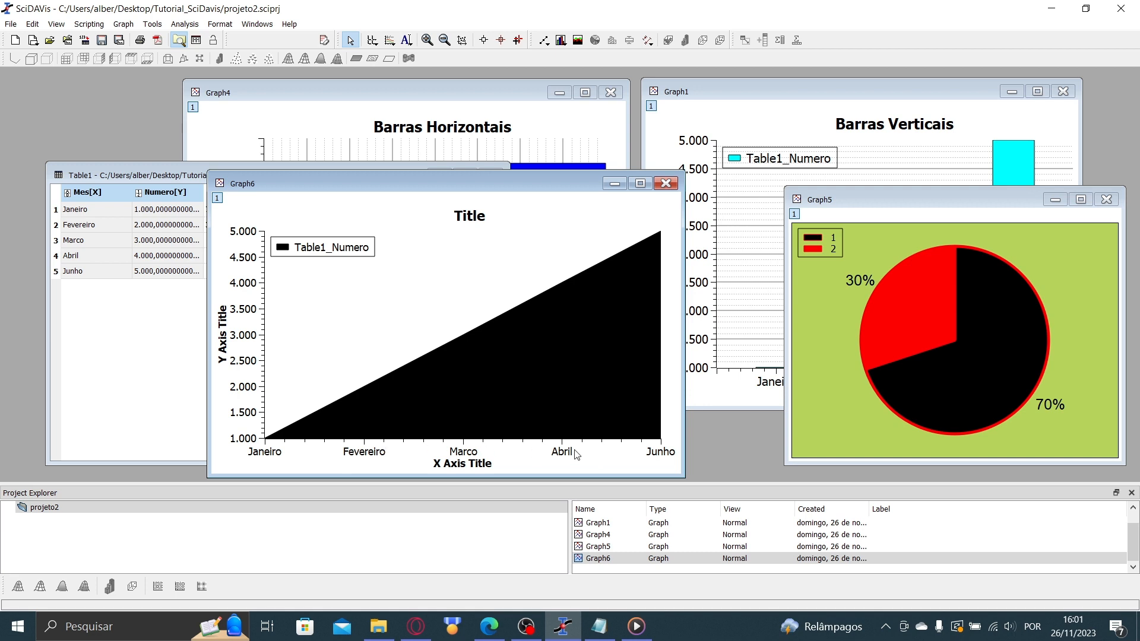
- Bring Table1 forward and compare its Mes column with the month and number rows of the barrasHorizontais file in Notepad
left_click_drag(322, 185, 403, 180)
left_click(228, 179)
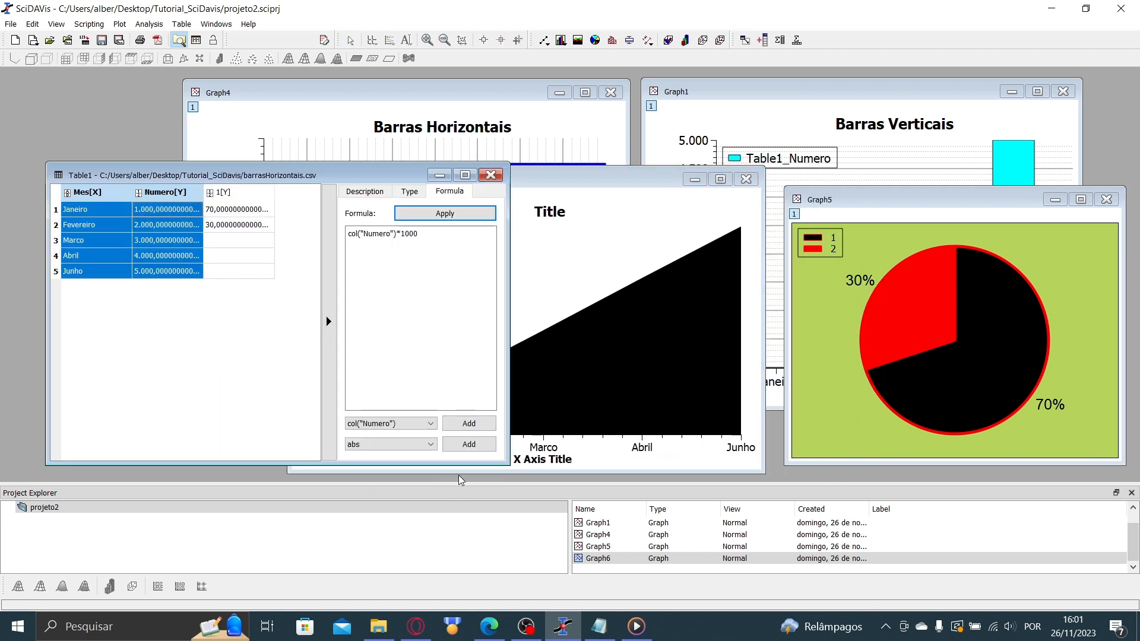
left_click(599, 626)
left_click_drag(587, 102, 587, 196)
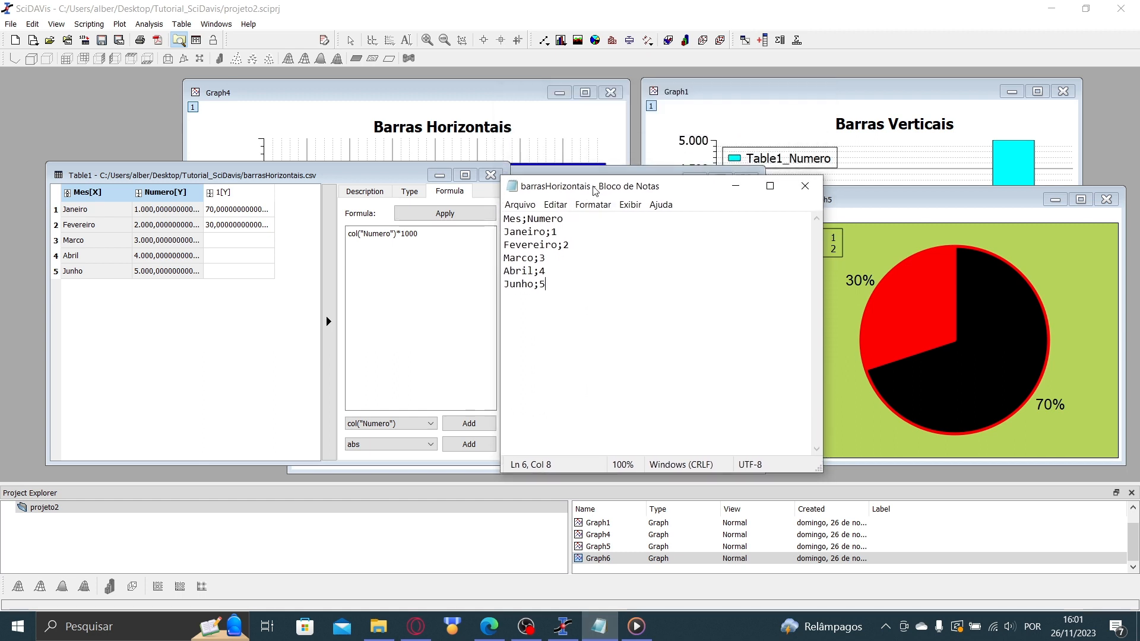
left_click(519, 225)
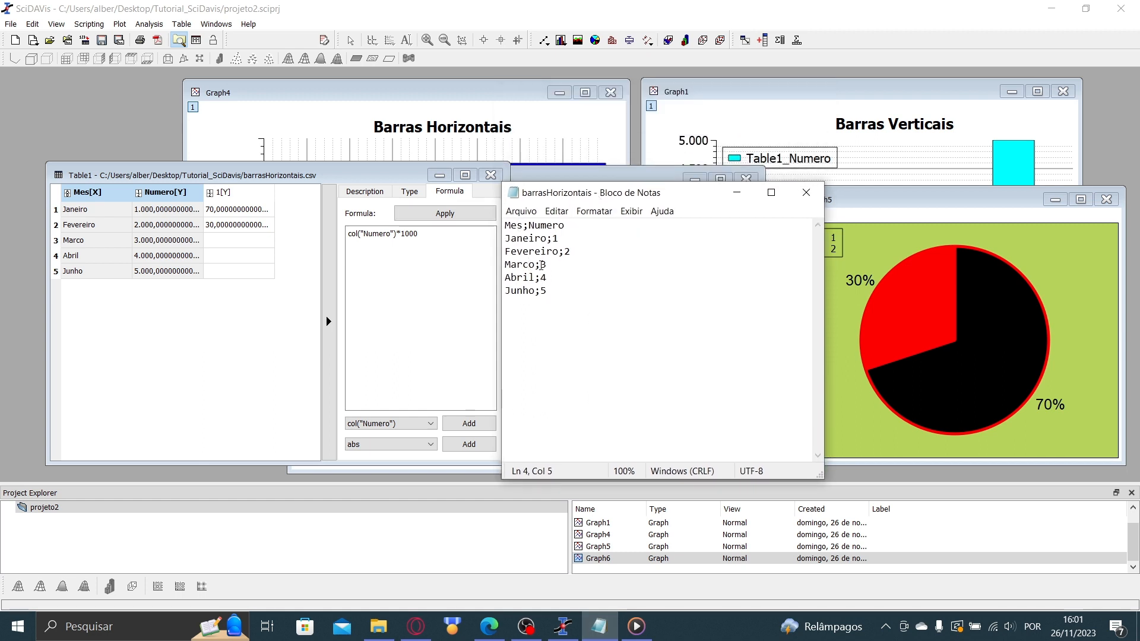
left_click_drag(583, 195, 616, 188)
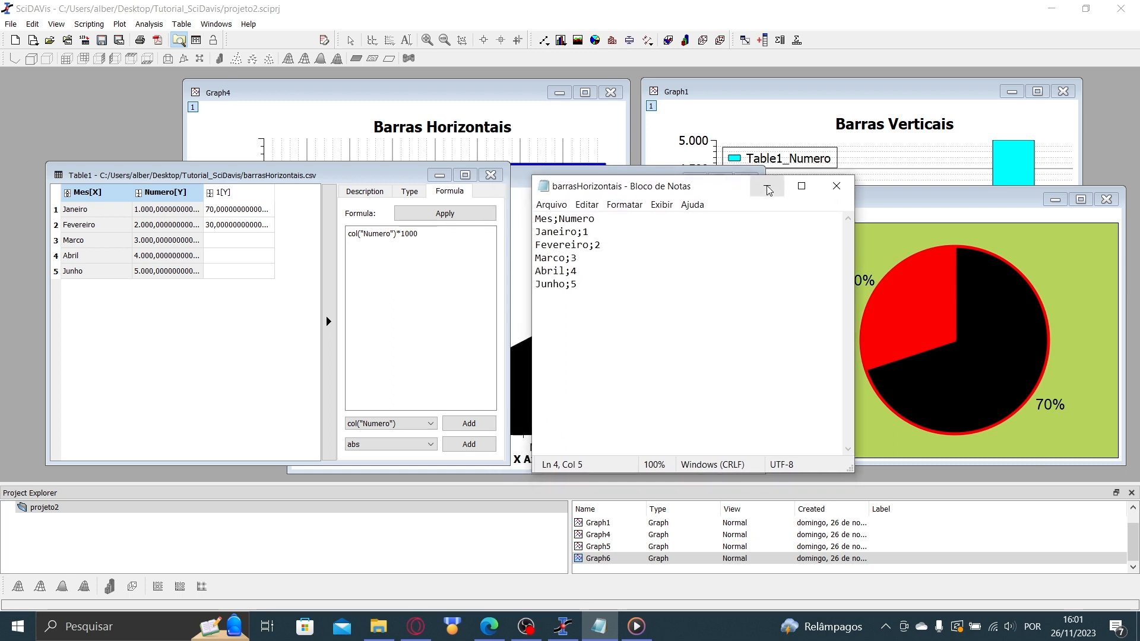
left_click(769, 187)
left_click(112, 242)
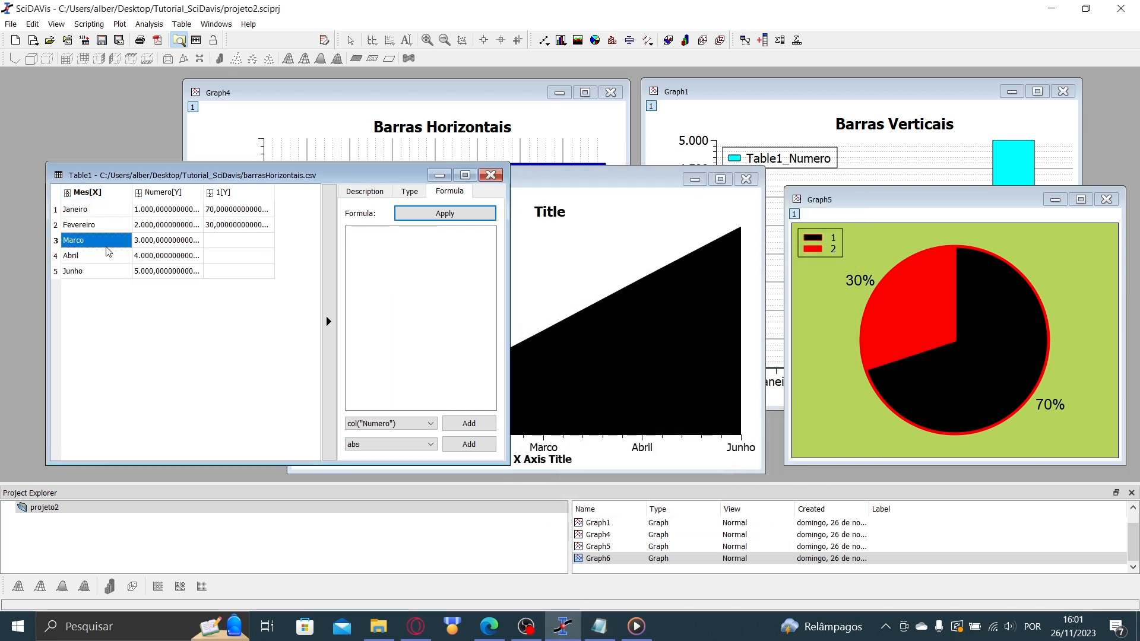
left_click_drag(103, 208, 98, 272)
left_click(196, 304)
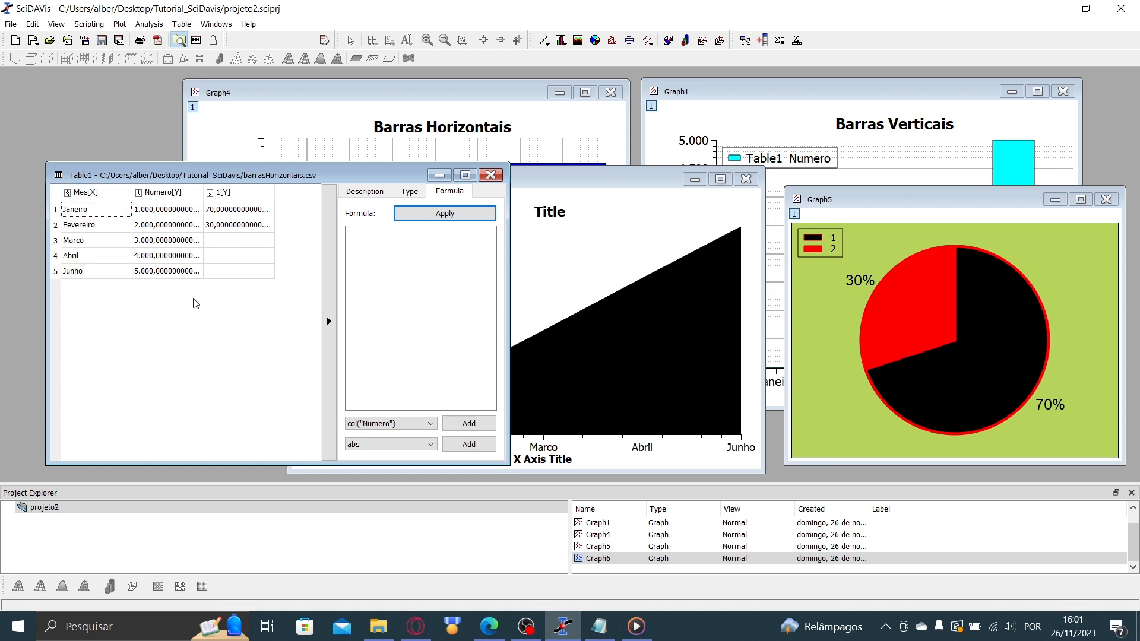
- Arrange Table1 and the area graph side by side so the table's columns and the whole graph can be seen together
left_click_drag(313, 181, 288, 194)
left_click(534, 179)
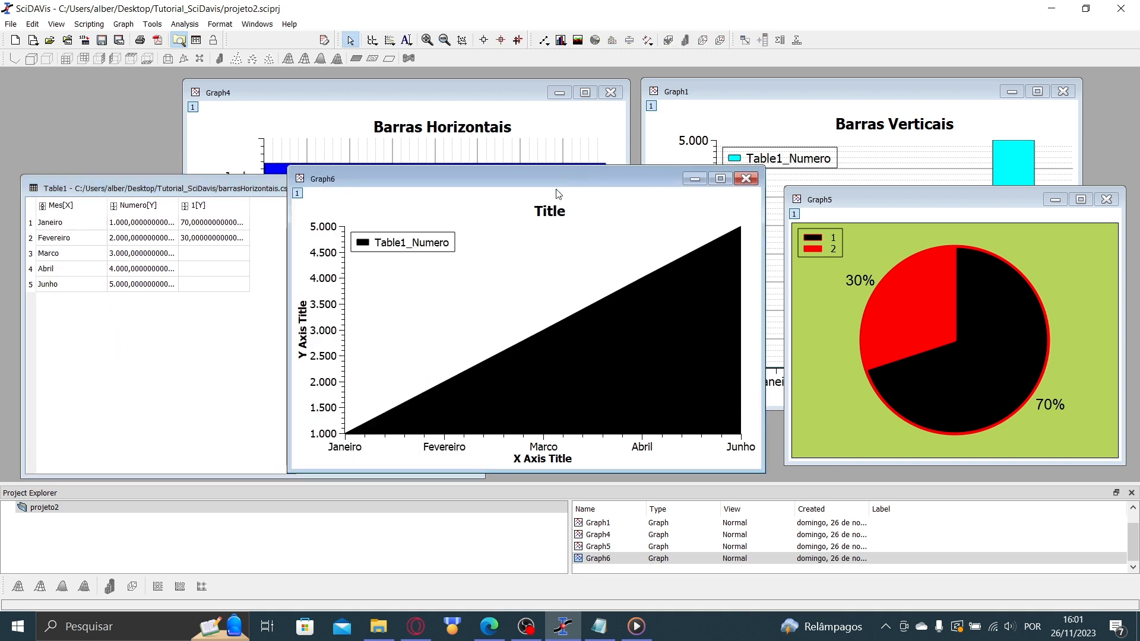
left_click_drag(534, 179, 658, 181)
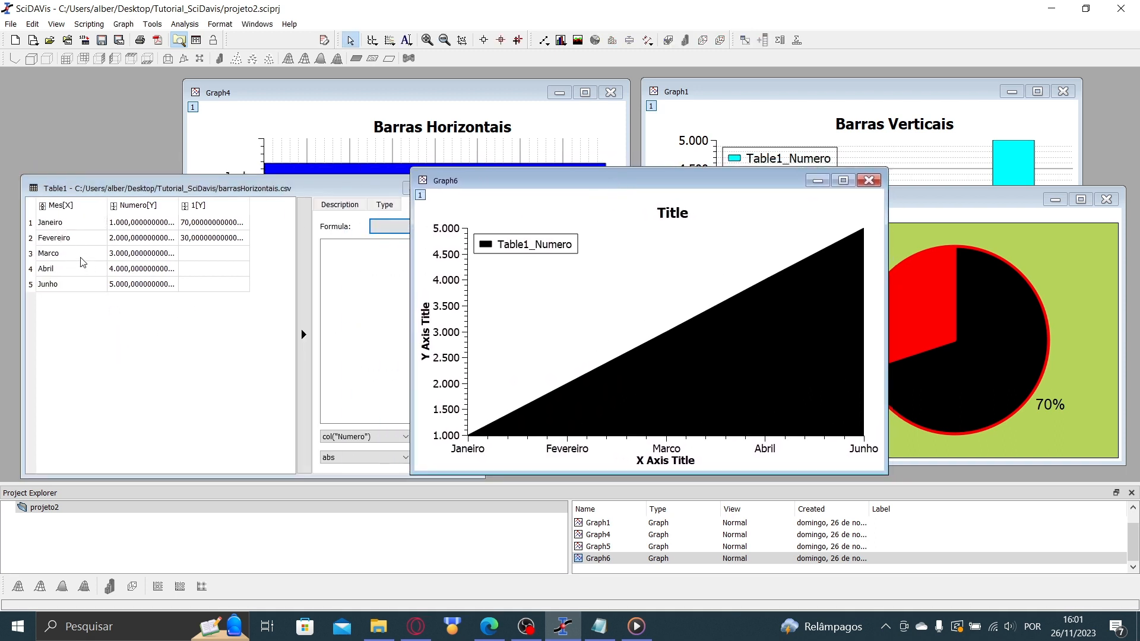
left_click_drag(661, 187, 677, 188)
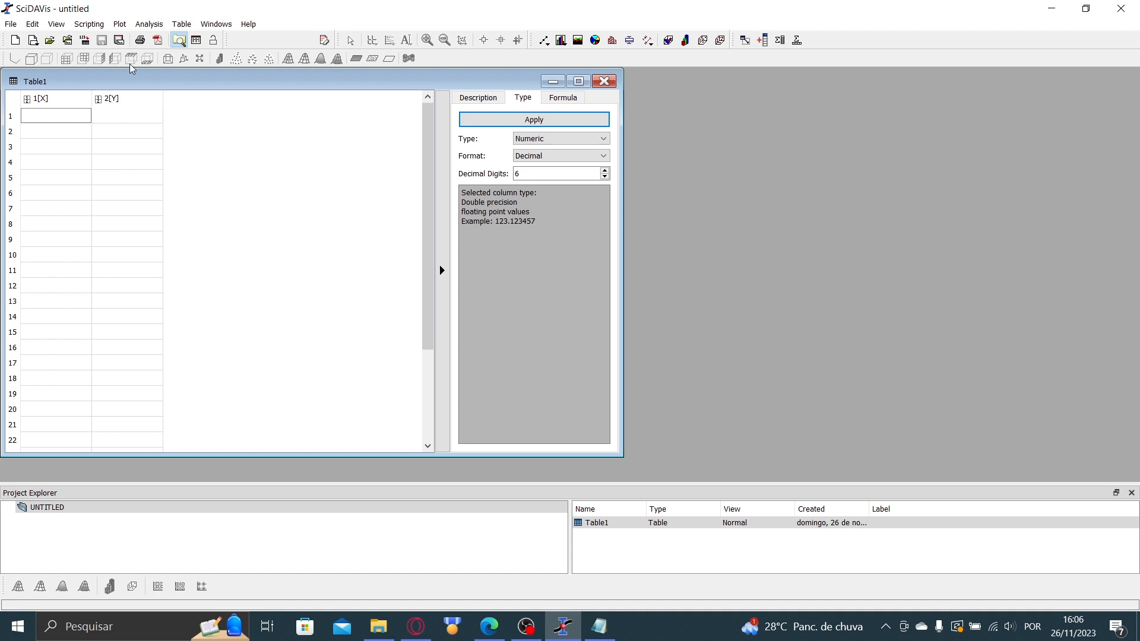
left_click(10, 24)
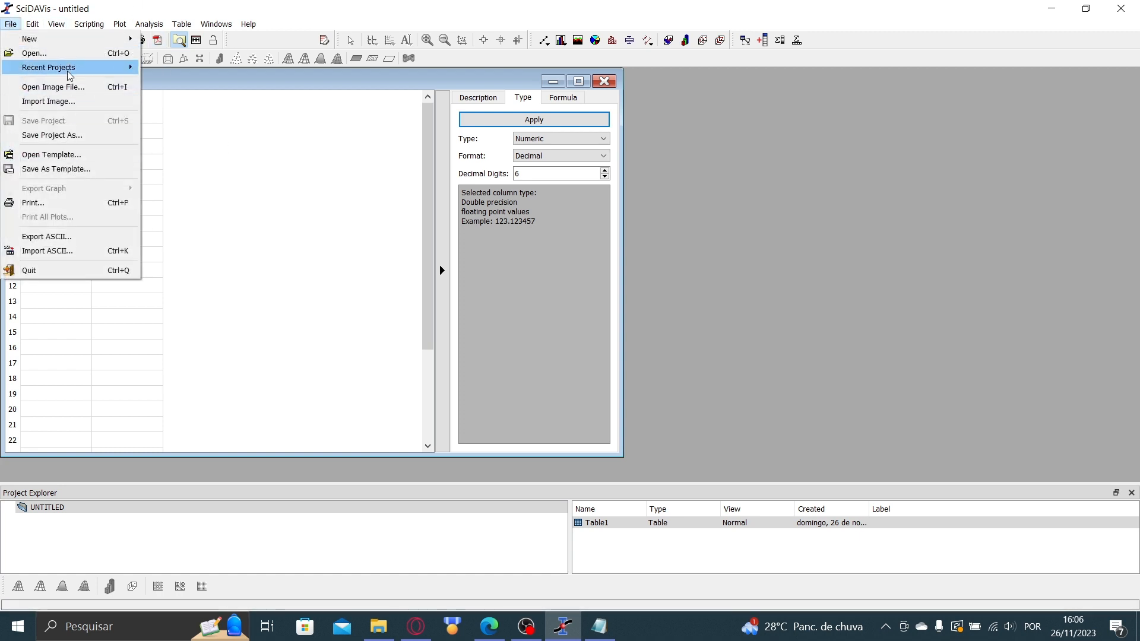
left_click(56, 169)
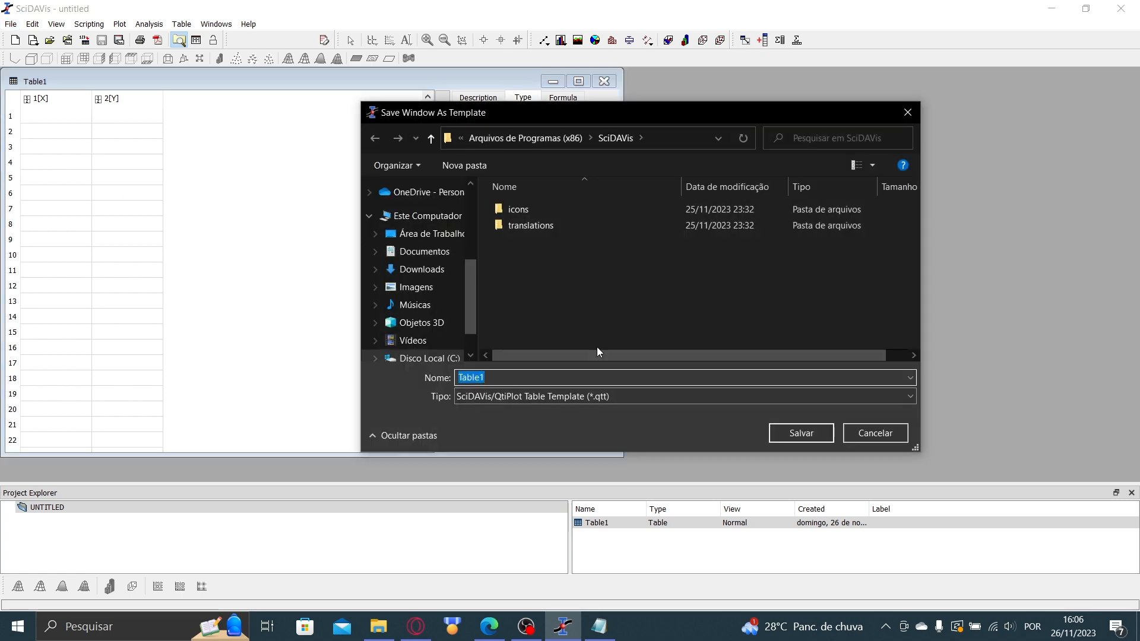
left_click(896, 439)
- Save the untitled project as projeto3 in the Tutorial_SciDavis folder
left_click(10, 23)
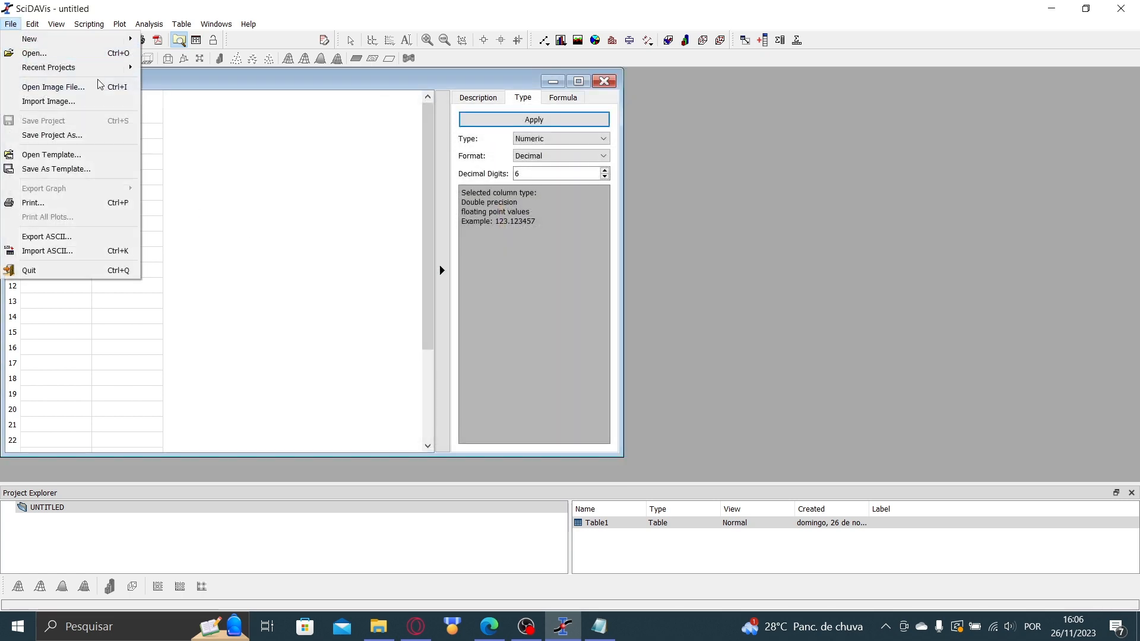
left_click(107, 140)
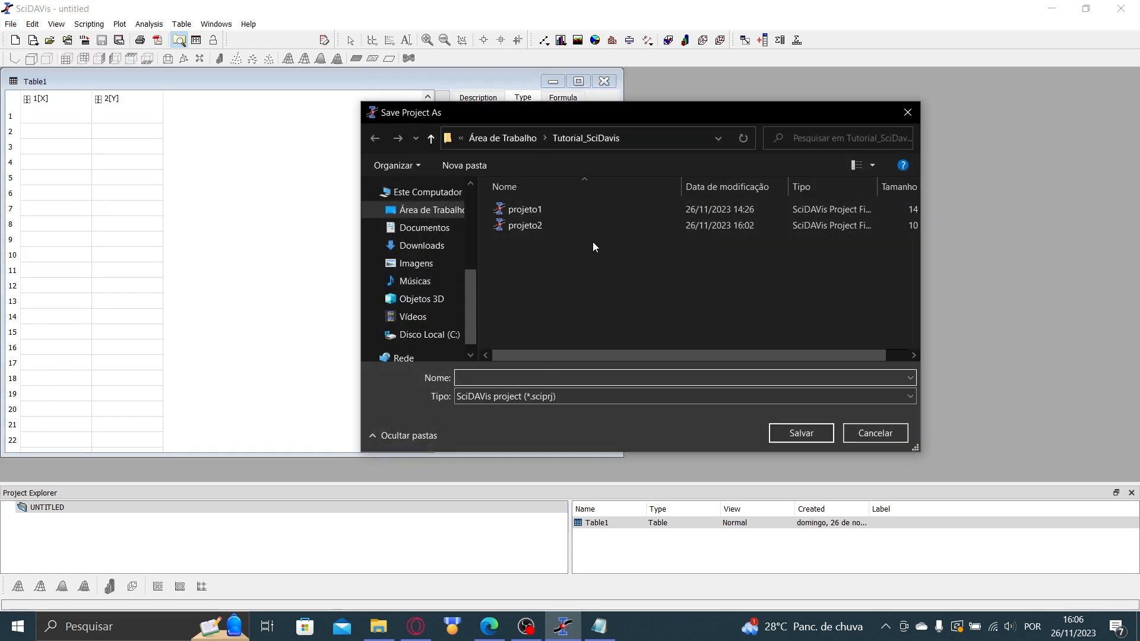
left_click(525, 225)
left_click(526, 378)
left_click(526, 378)
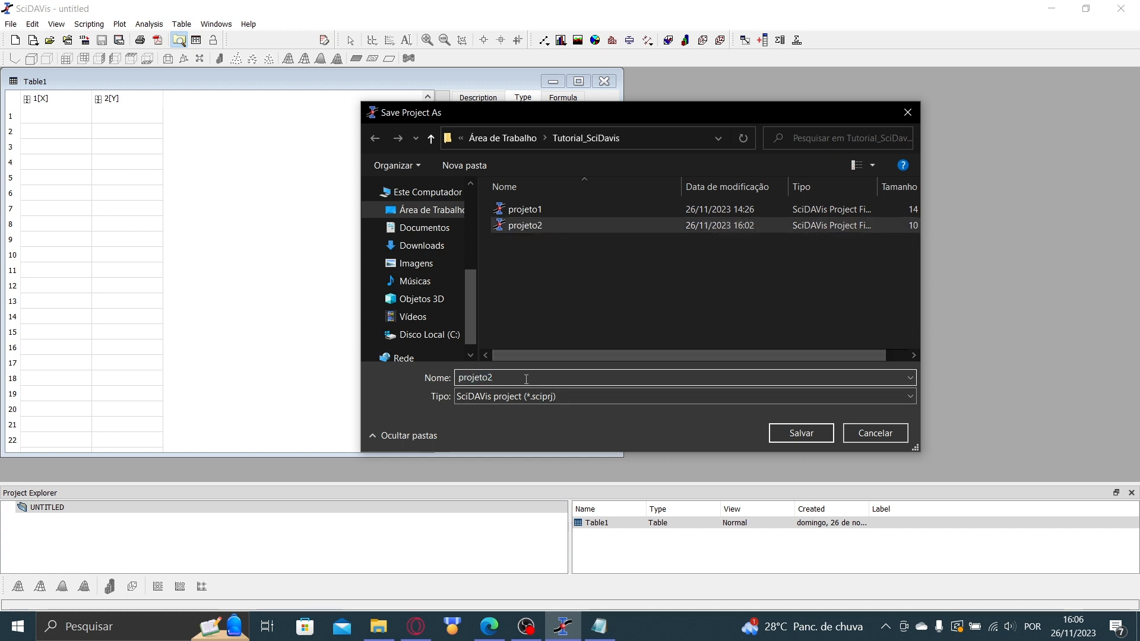
key("BackSpace")
type("3")
left_click(805, 440)
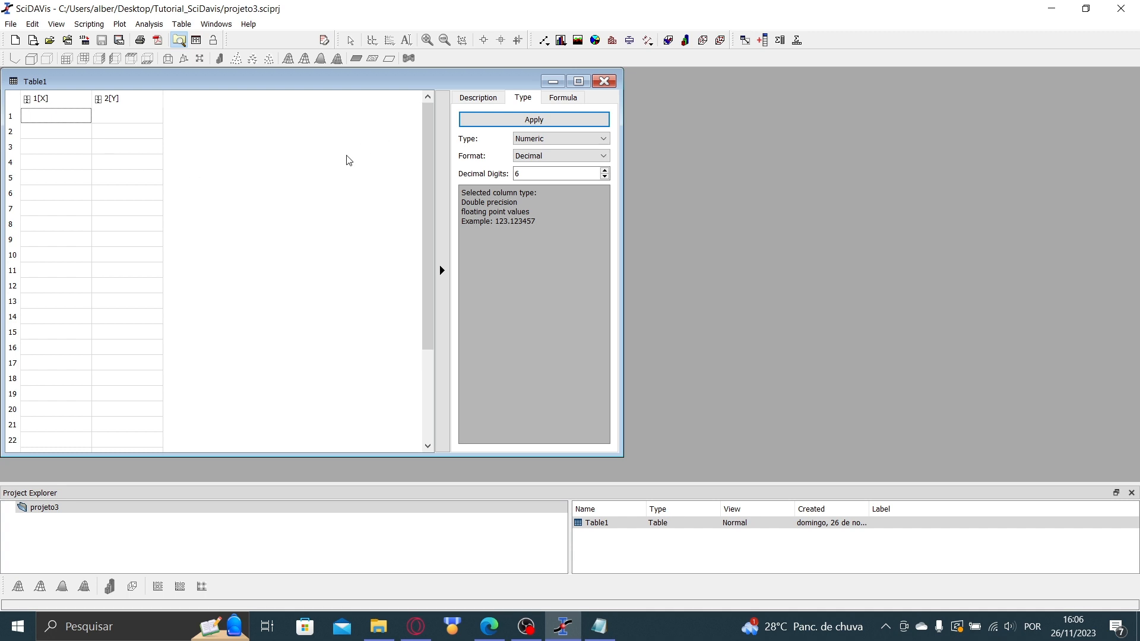
- Delete the empty Table1 from projeto3
left_click(604, 80)
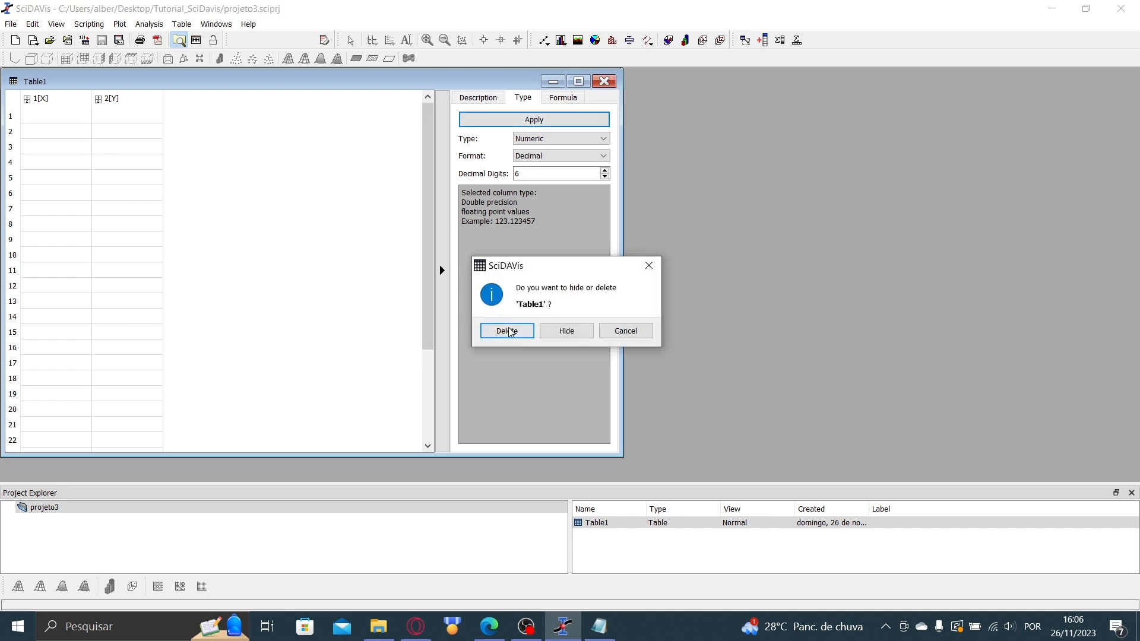
left_click(507, 330)
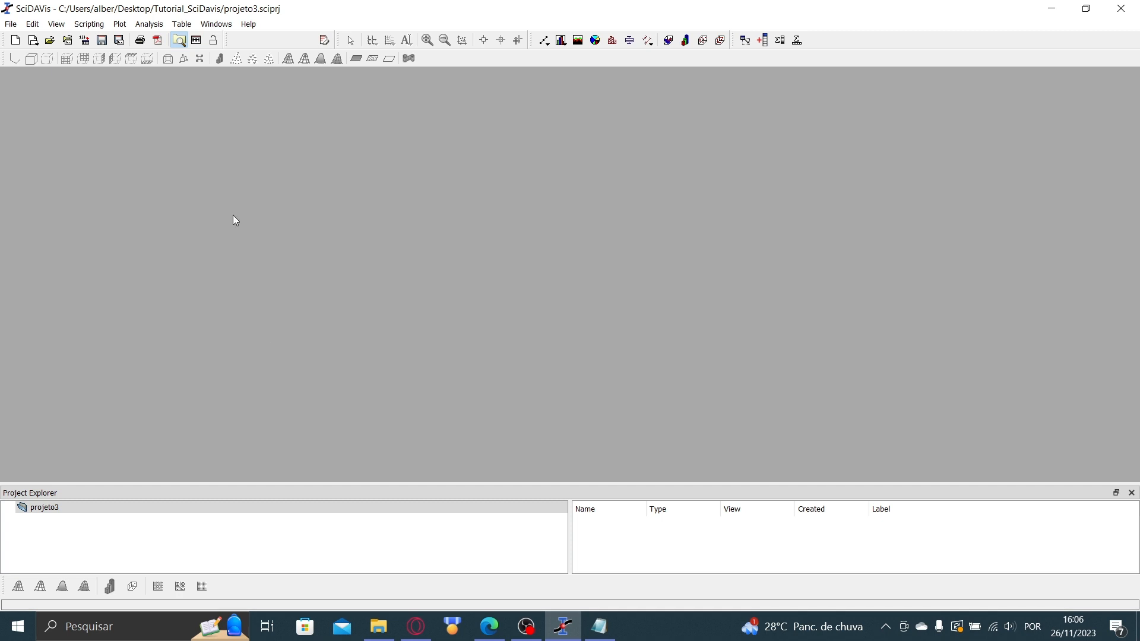
- Start a new function plot with f(x) = sin(62.8*x)+sin(219.9*x)+sin(377*x)
left_click(121, 25)
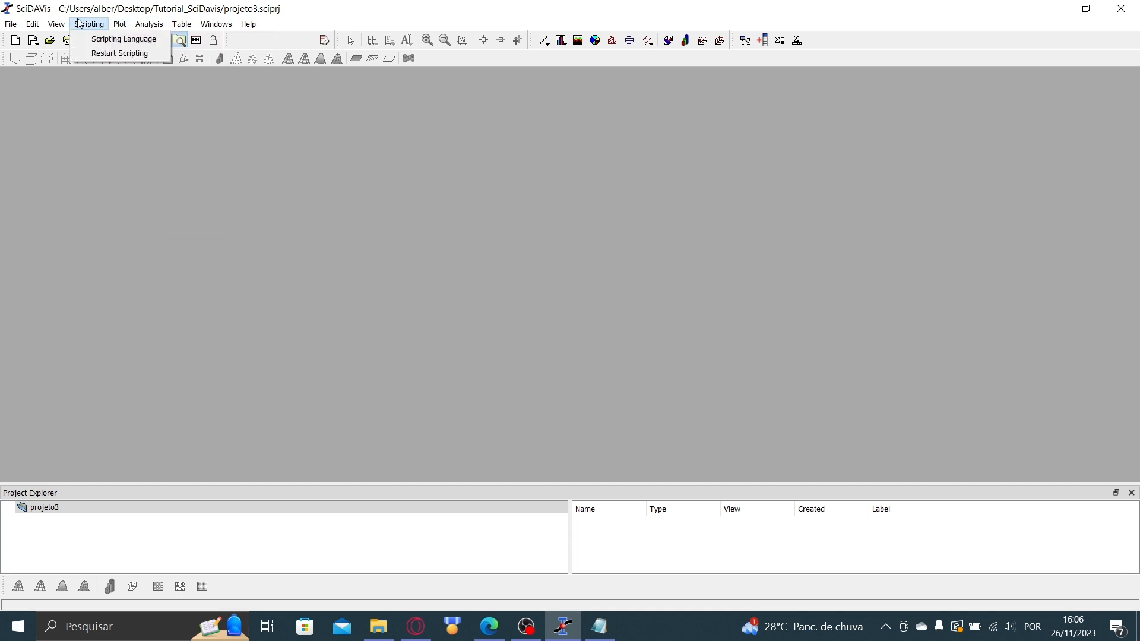
mouse_move(11, 27)
mouse_move(66, 41)
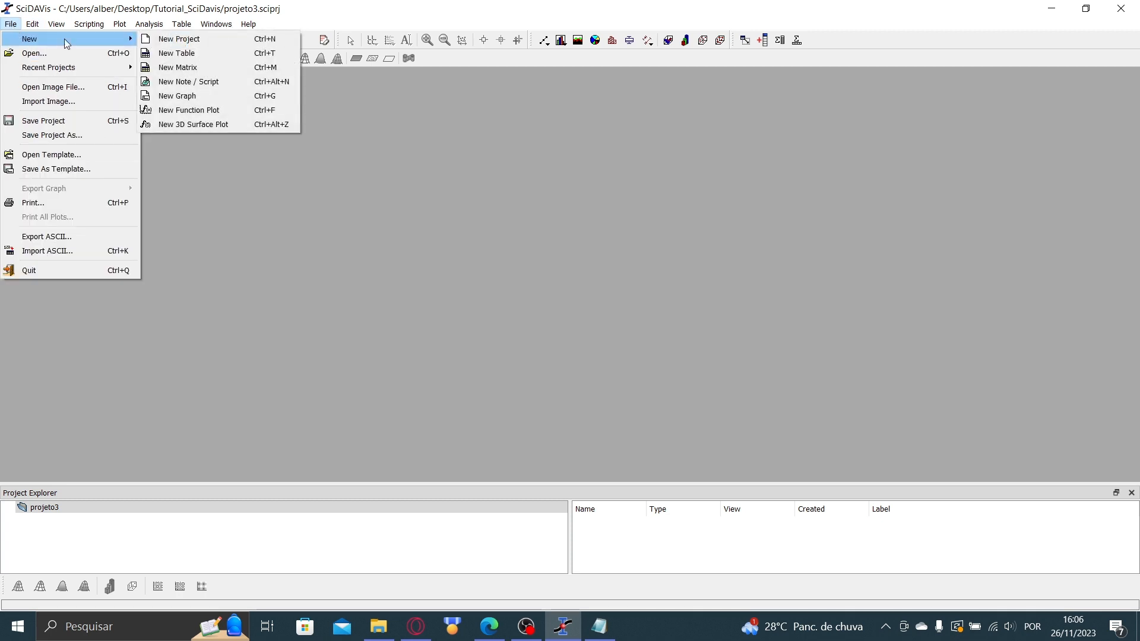
left_click(261, 109)
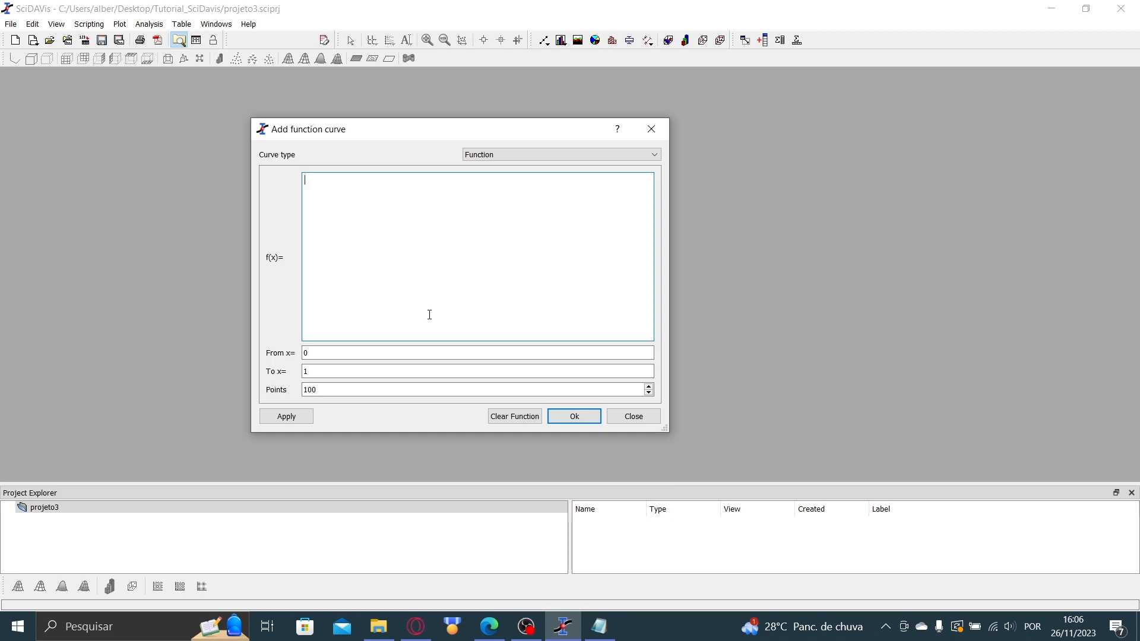
type("sin(62.8*x)+sin(219.9*x)+sin(377*x")
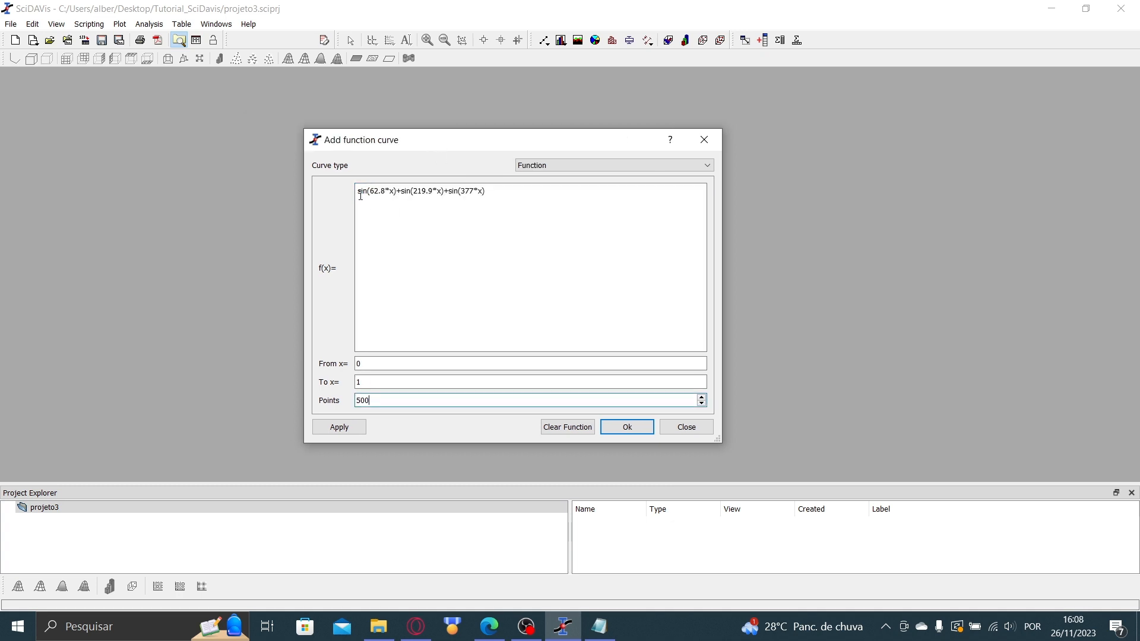
- Create the three-sine curve from x = 0 to x = 1 with 500 points
left_click_drag(360, 196, 505, 211)
left_click(356, 193)
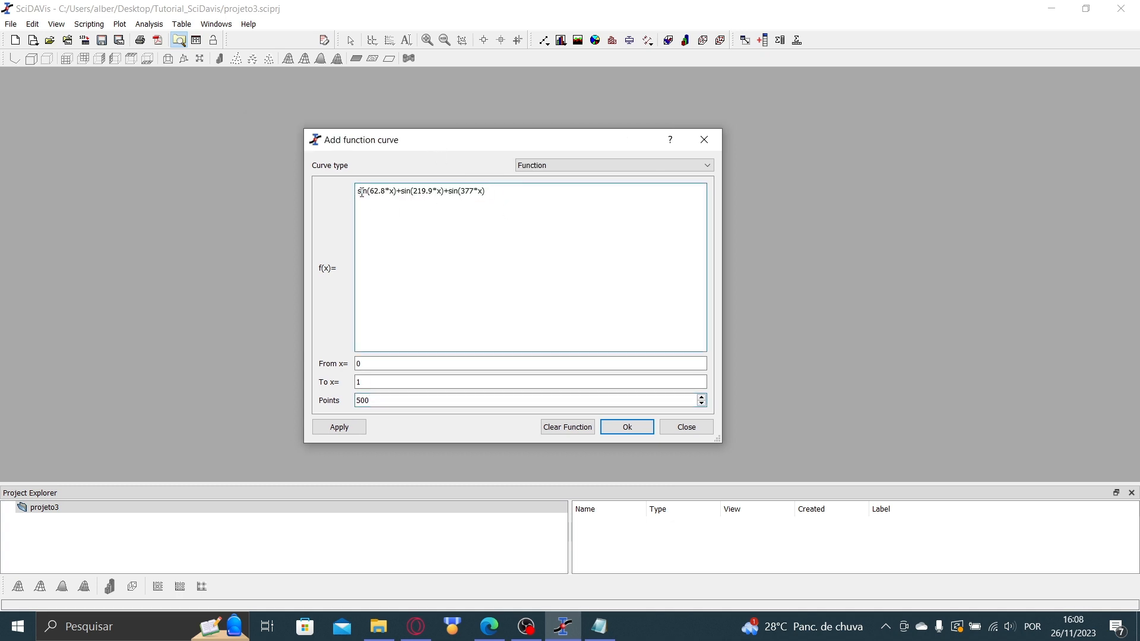
left_click_drag(362, 193, 451, 192)
left_click(501, 193)
left_click(357, 192)
left_click(487, 196)
left_click(497, 199)
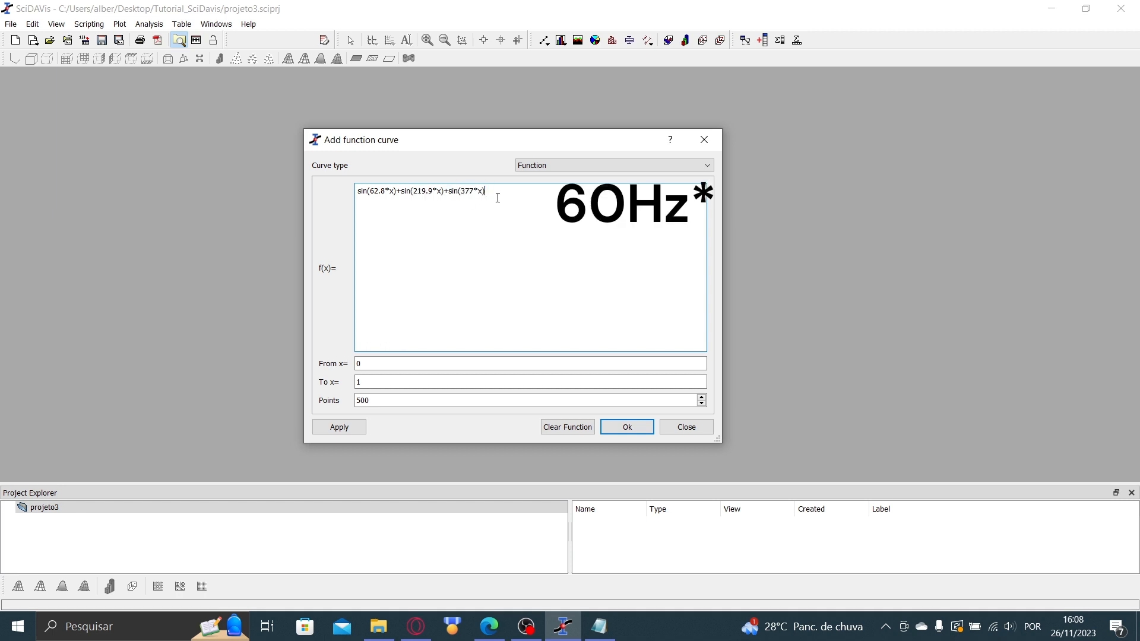
double_click(376, 403)
left_click(403, 403)
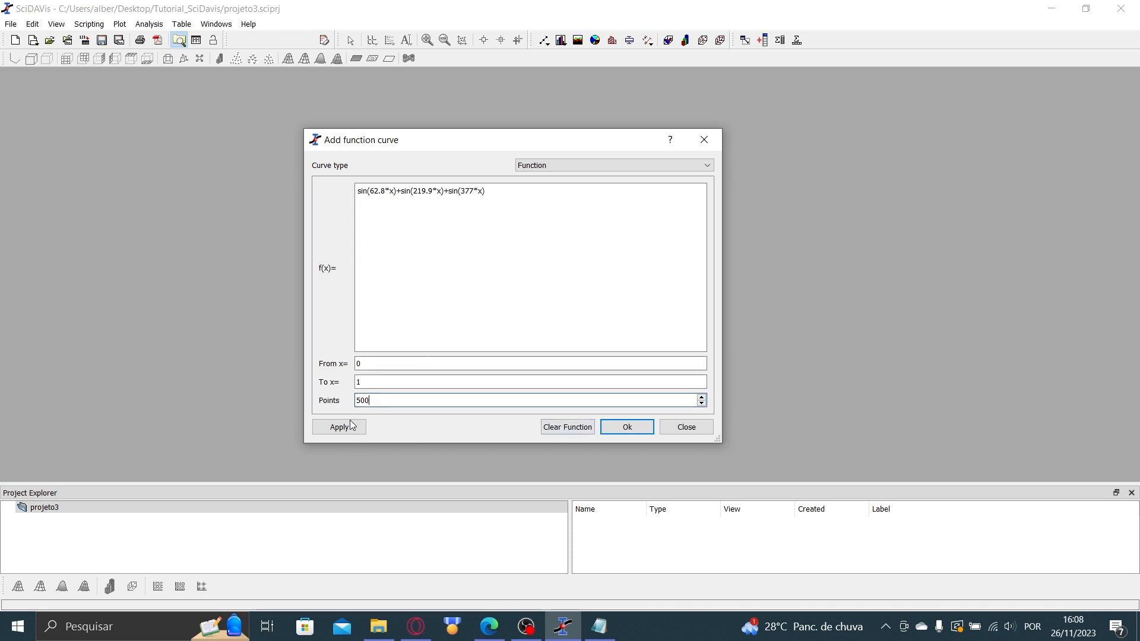
left_click(627, 427)
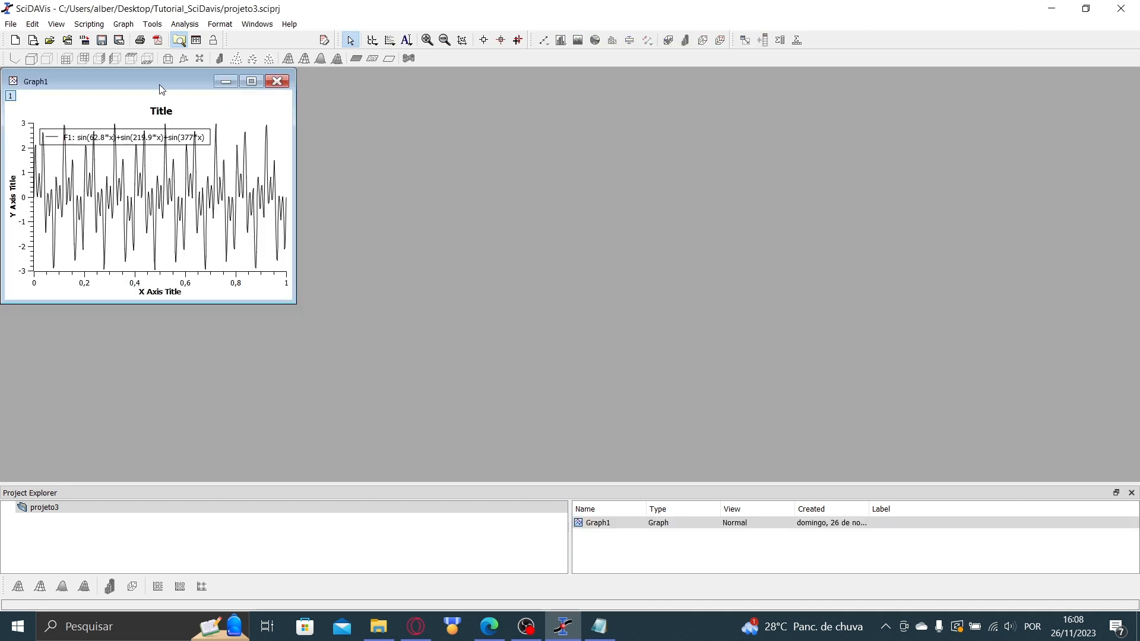
- Enlarge Graph1 to span most of the workspace and shift its legend slightly
left_click_drag(159, 85, 449, 141)
mouse_move(584, 360)
left_mouse_down()
mouse_move(671, 392)
mouse_move(592, 358)
left_mouse_up()
left_click_drag(628, 150, 209, 96)
left_click_drag(141, 79, 240, 224)
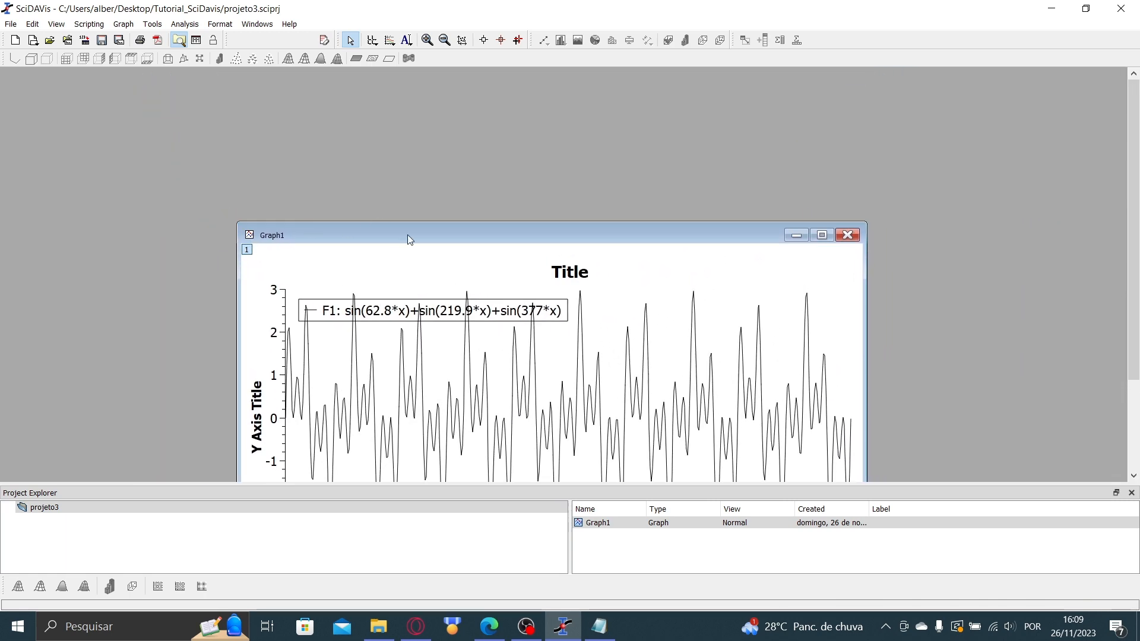
left_click_drag(408, 234, 322, 112)
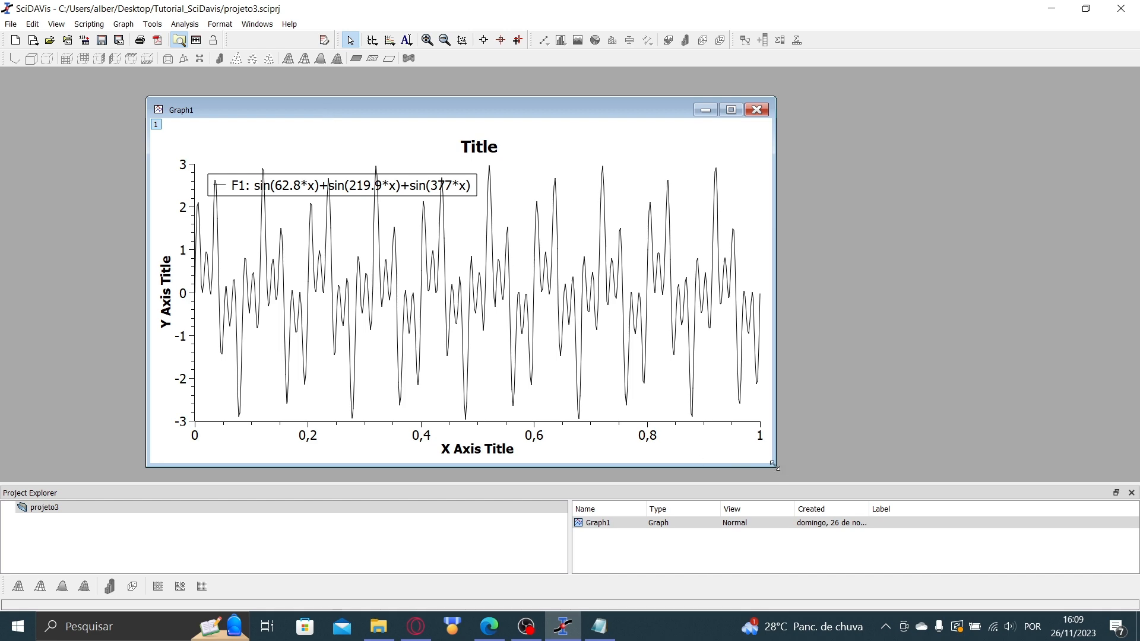
left_click_drag(774, 465, 939, 471)
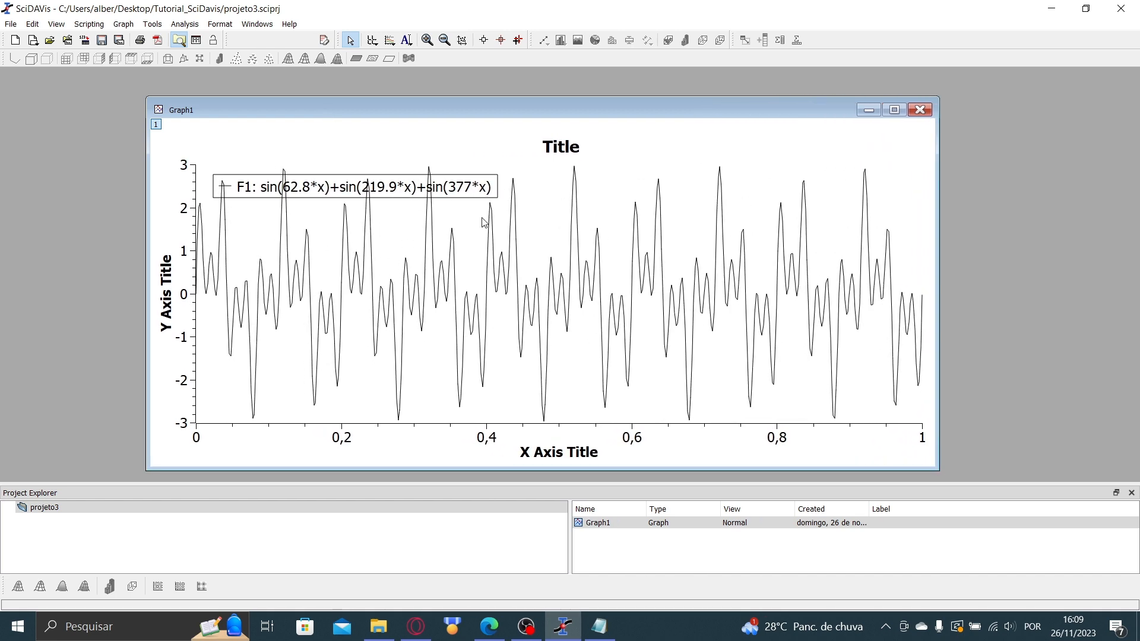
mouse_move(323, 185)
left_mouse_down()
mouse_move(313, 185)
mouse_move(331, 173)
mouse_move(333, 190)
mouse_move(365, 198)
mouse_move(336, 193)
left_mouse_up()
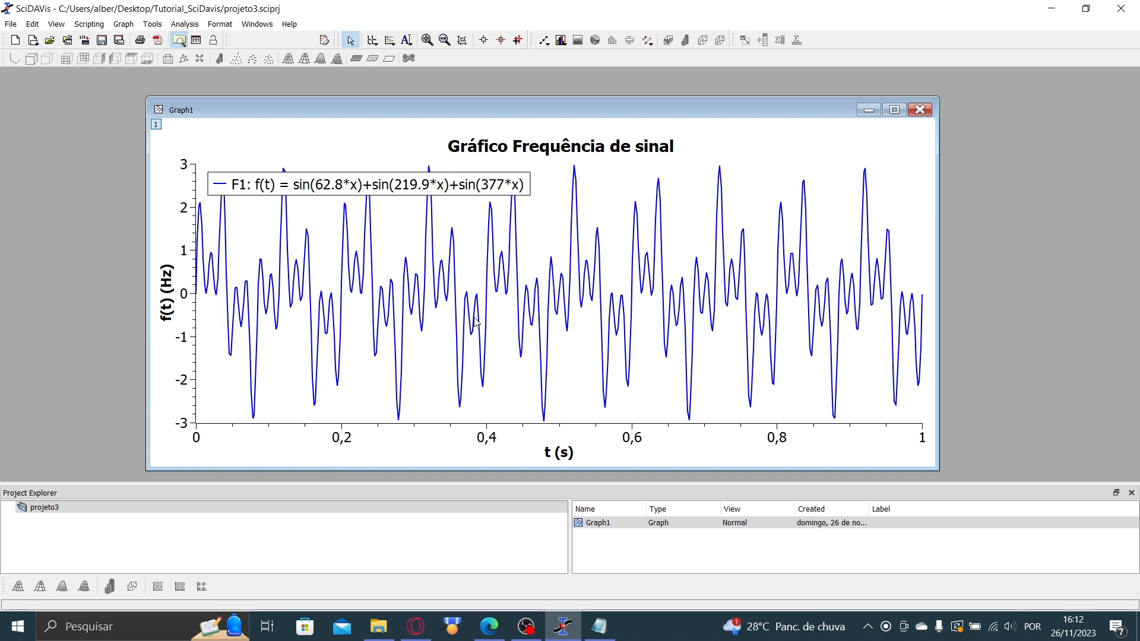
- Run a forward FFT on curve F1 with normalized amplitude and shifted results, and reposition the FFT amplitude graph
left_click(197, 28)
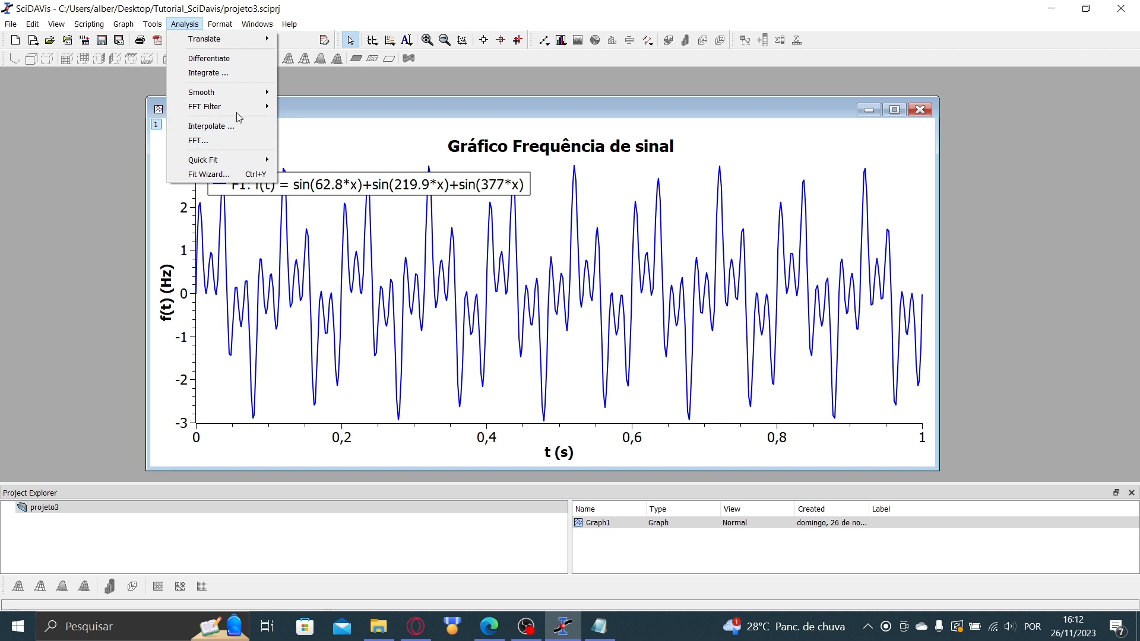
left_click(226, 141)
left_click_drag(565, 250, 622, 257)
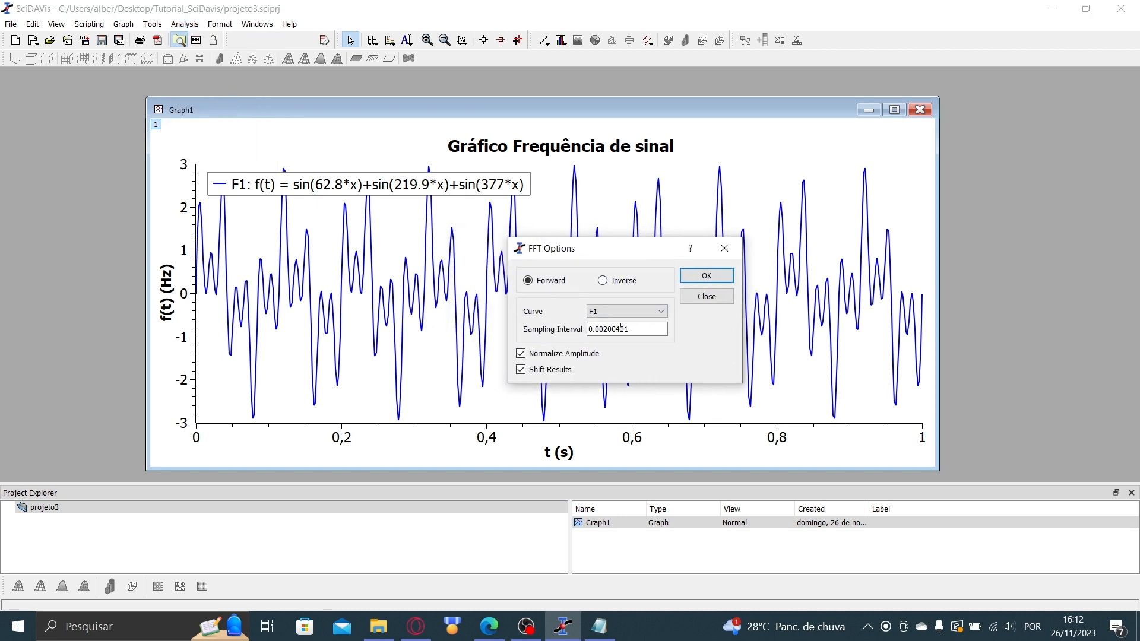
left_click(625, 283)
left_click(559, 284)
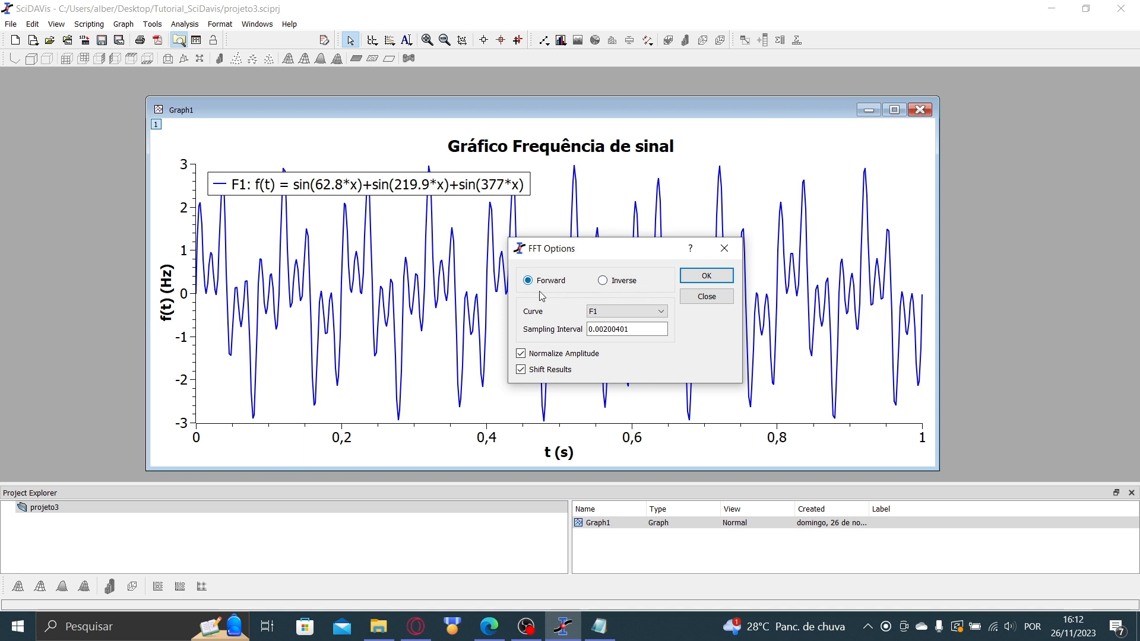
left_click(628, 311)
left_click(627, 323)
left_click_drag(607, 253, 720, 242)
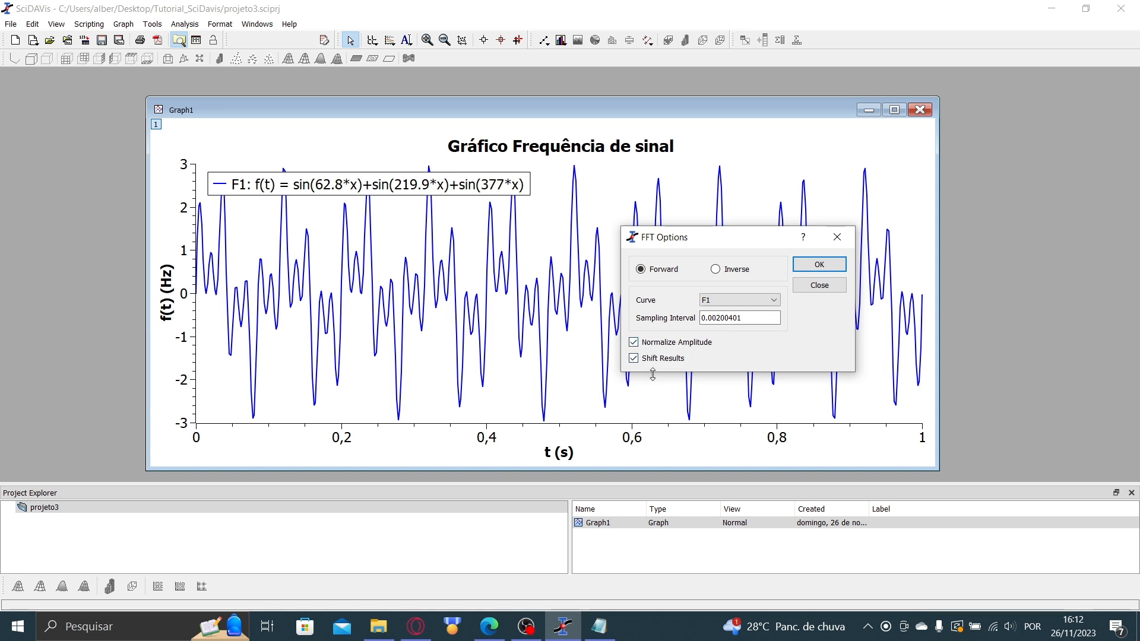
left_click(818, 268)
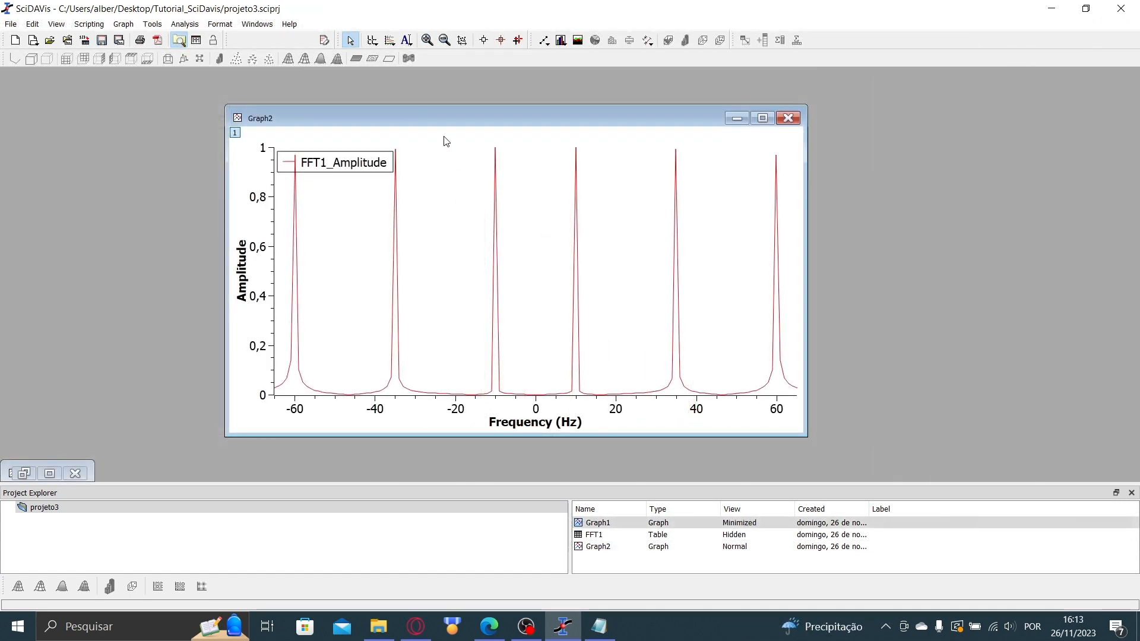
left_click_drag(461, 119, 511, 119)
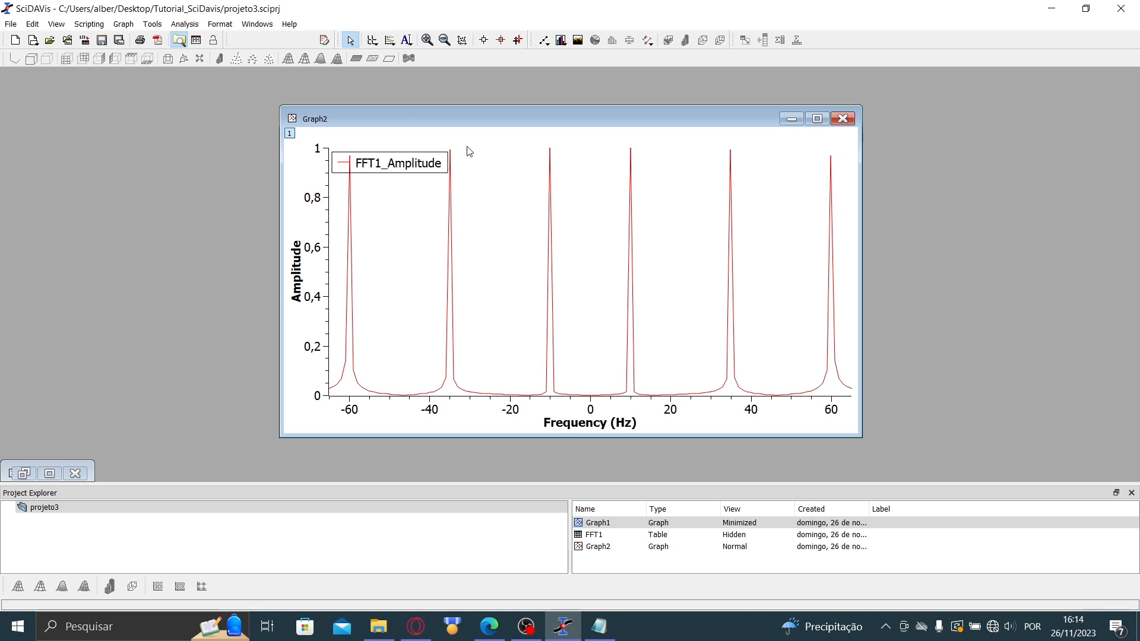
left_click_drag(468, 126, 398, 136)
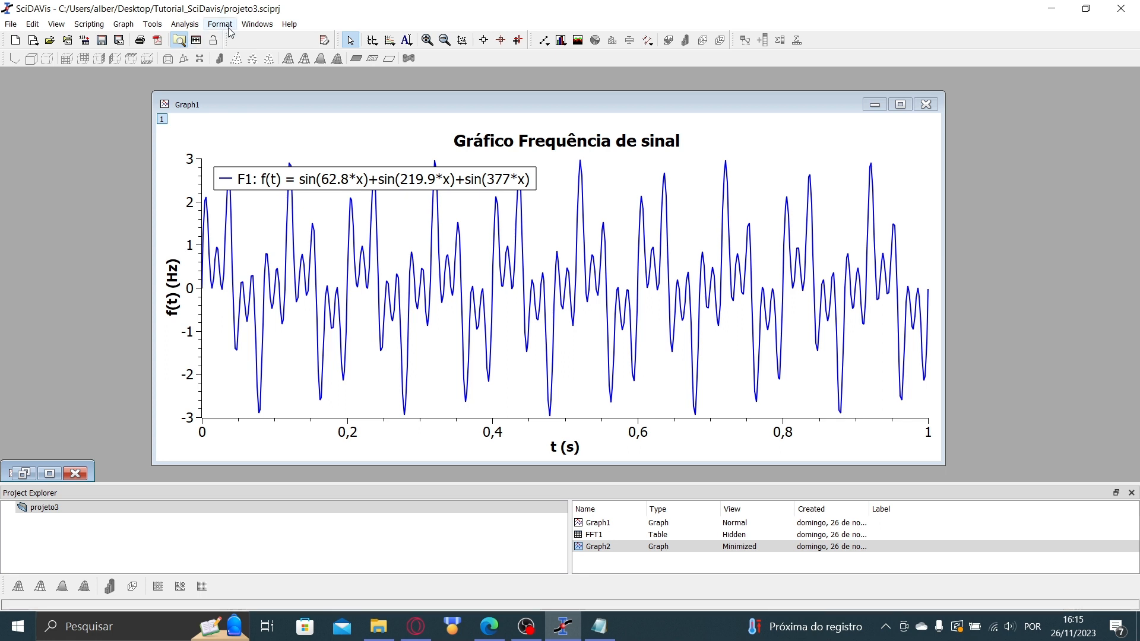
- Apply a low-pass FFT filter to curve F1 in Graph1 with a 60 Hz frequency cutoff and red color
left_click(189, 25)
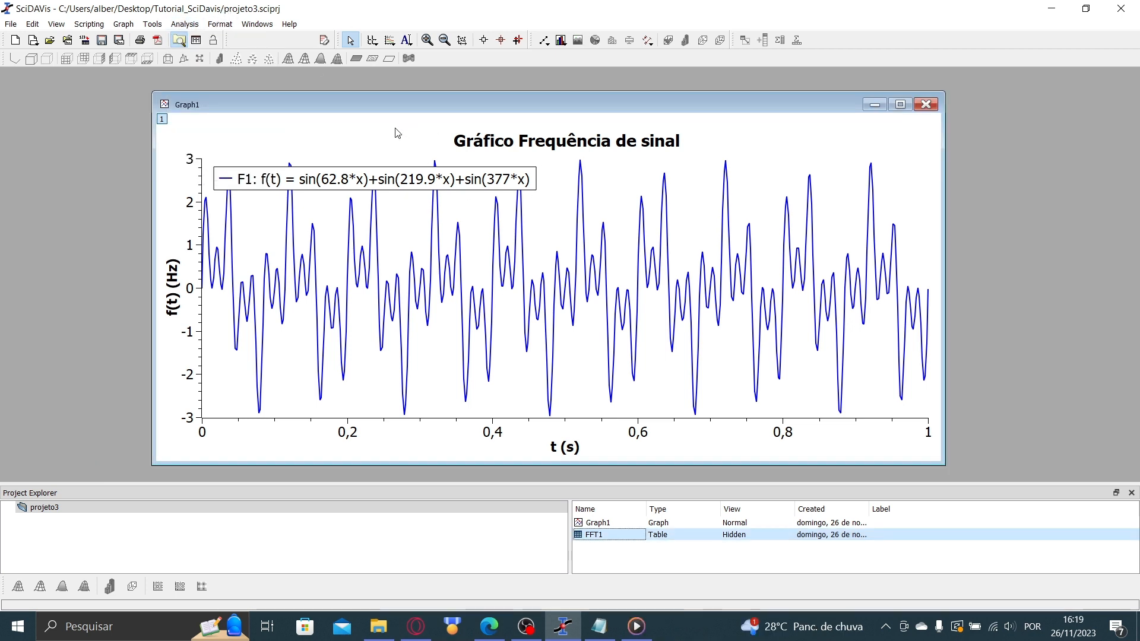
left_click(185, 25)
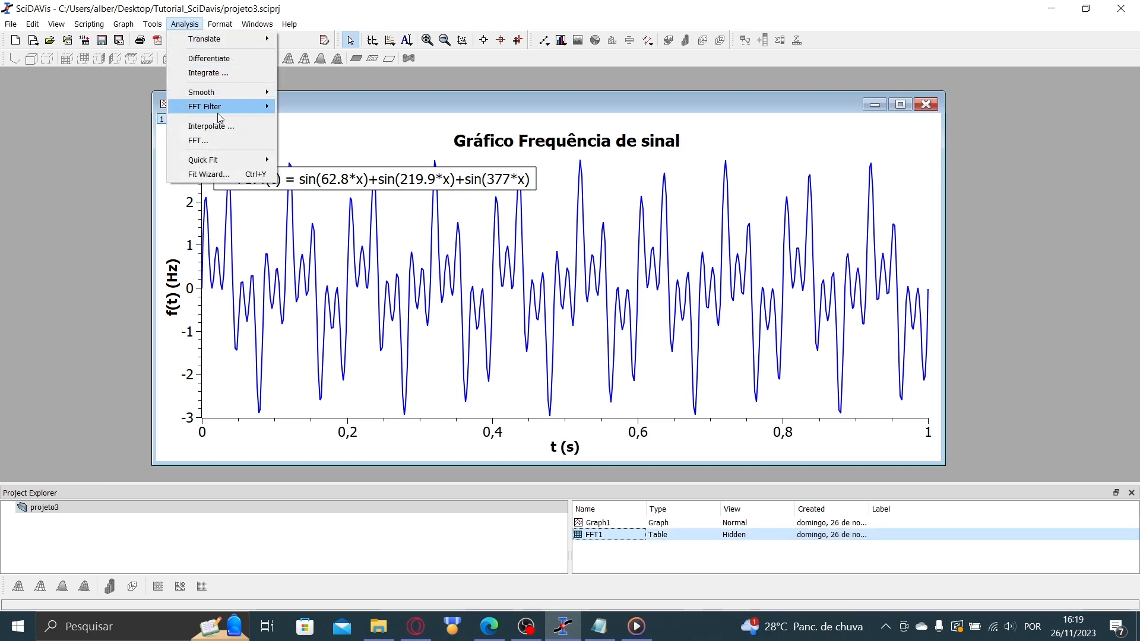
mouse_move(222, 115)
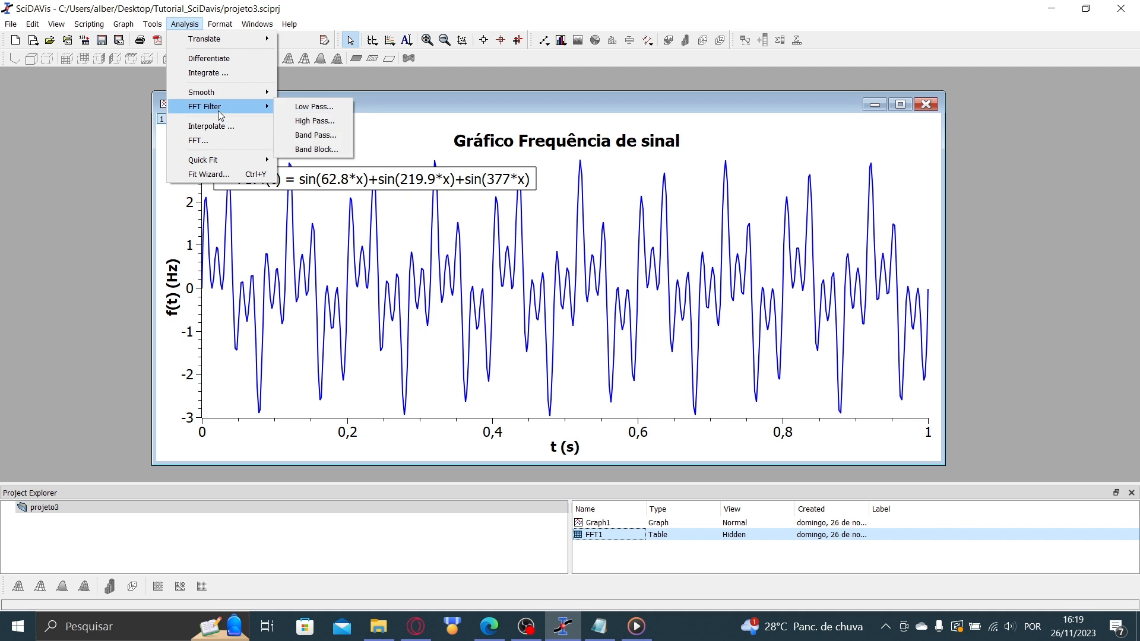
left_click(331, 107)
left_click_drag(556, 313, 511, 302)
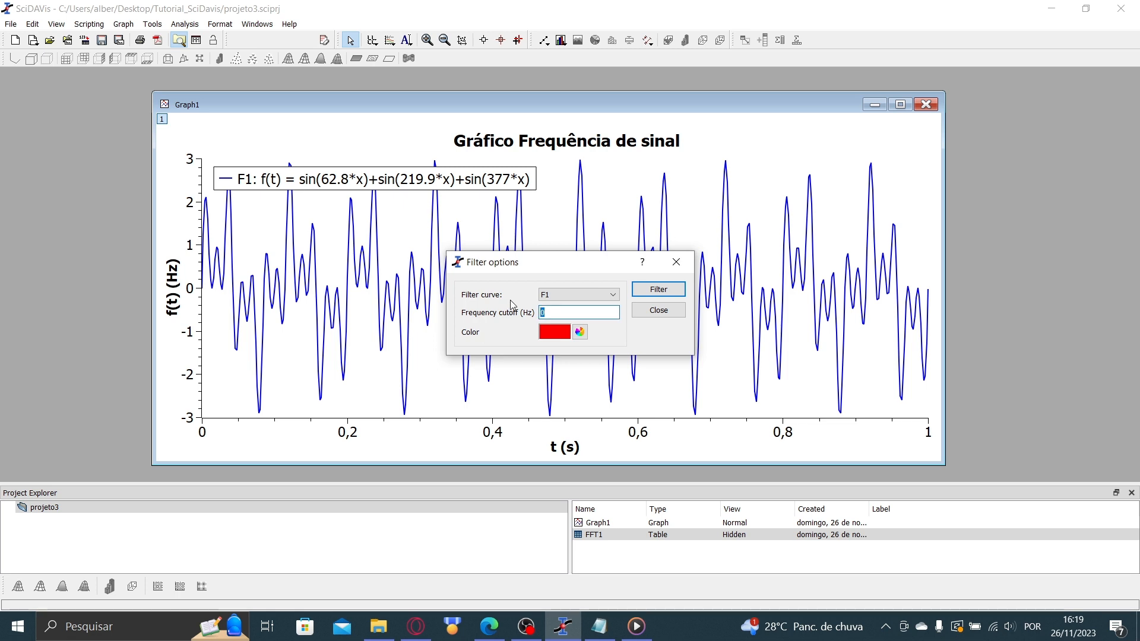
type("60")
left_click(659, 290)
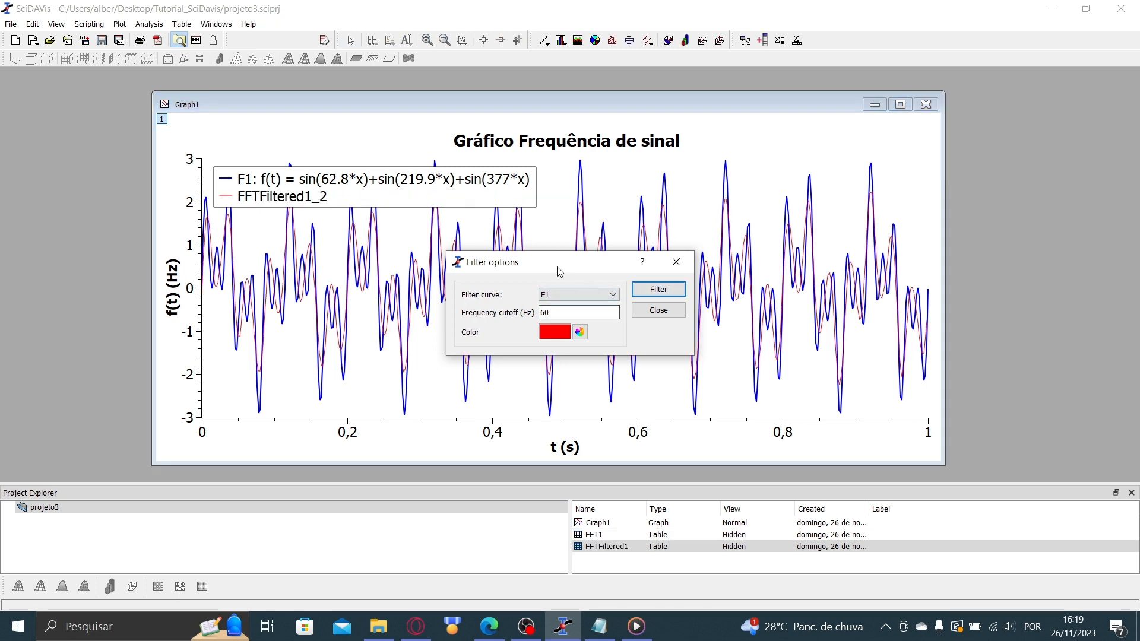
left_click_drag(487, 262, 753, 345)
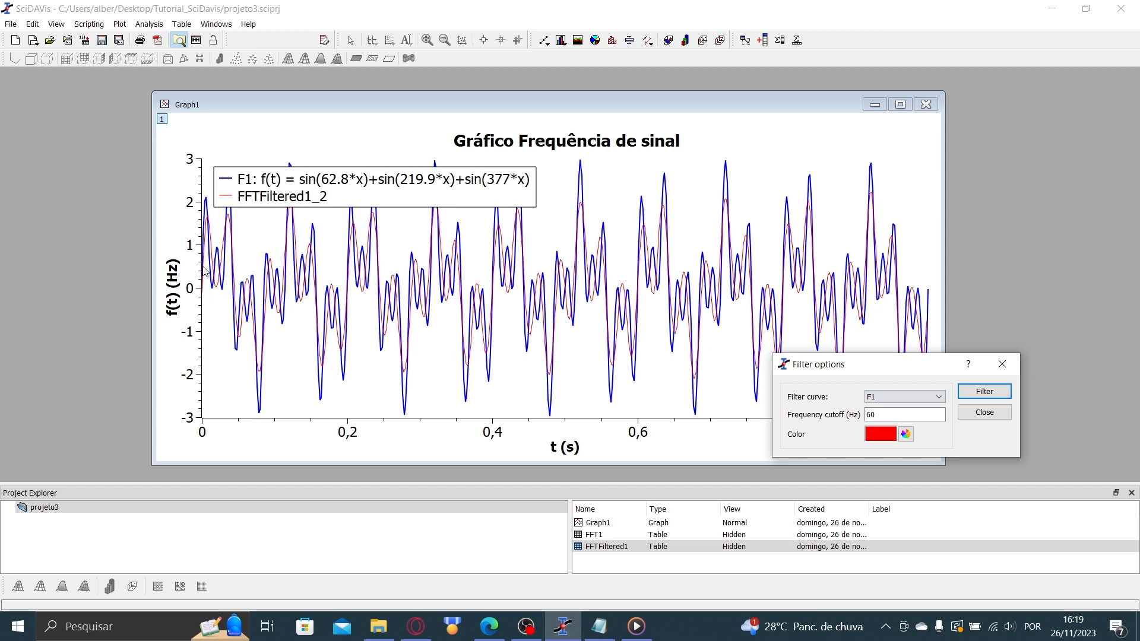
left_click_drag(869, 364, 829, 381)
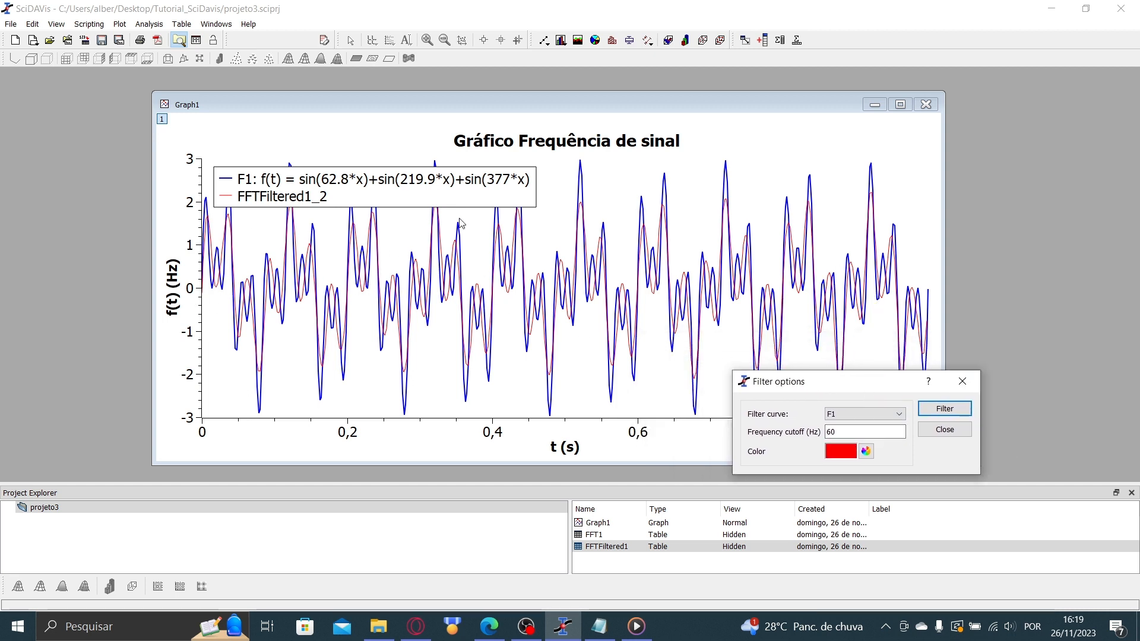
left_click(945, 430)
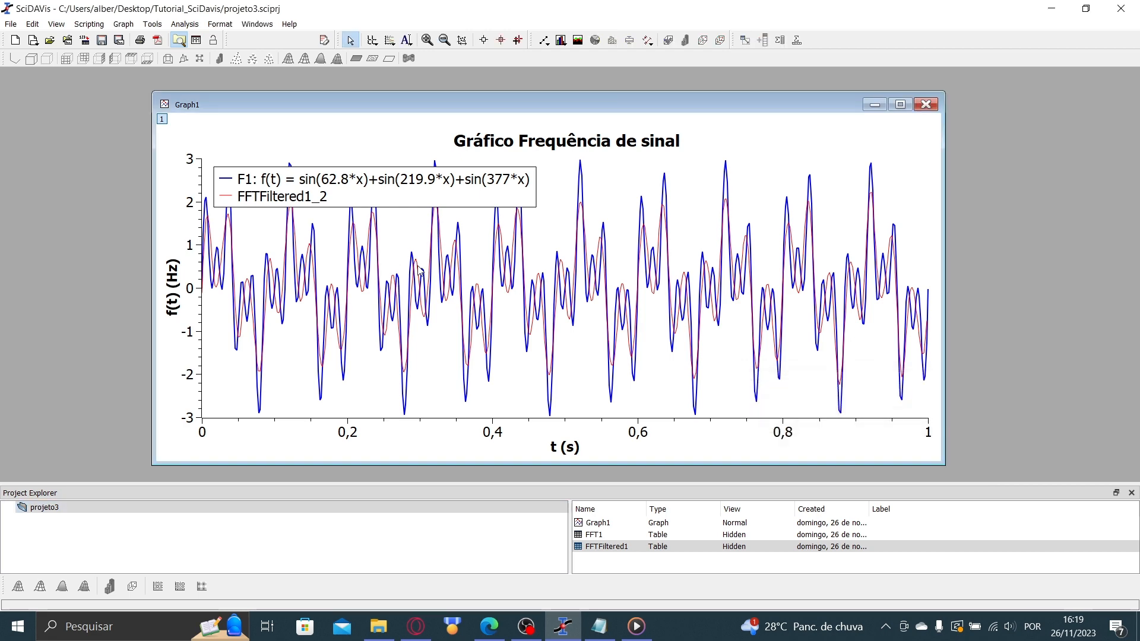
- Set the filtered curve's line width to 3 and move the legend toward the graph's upper-right area
double_click(420, 270)
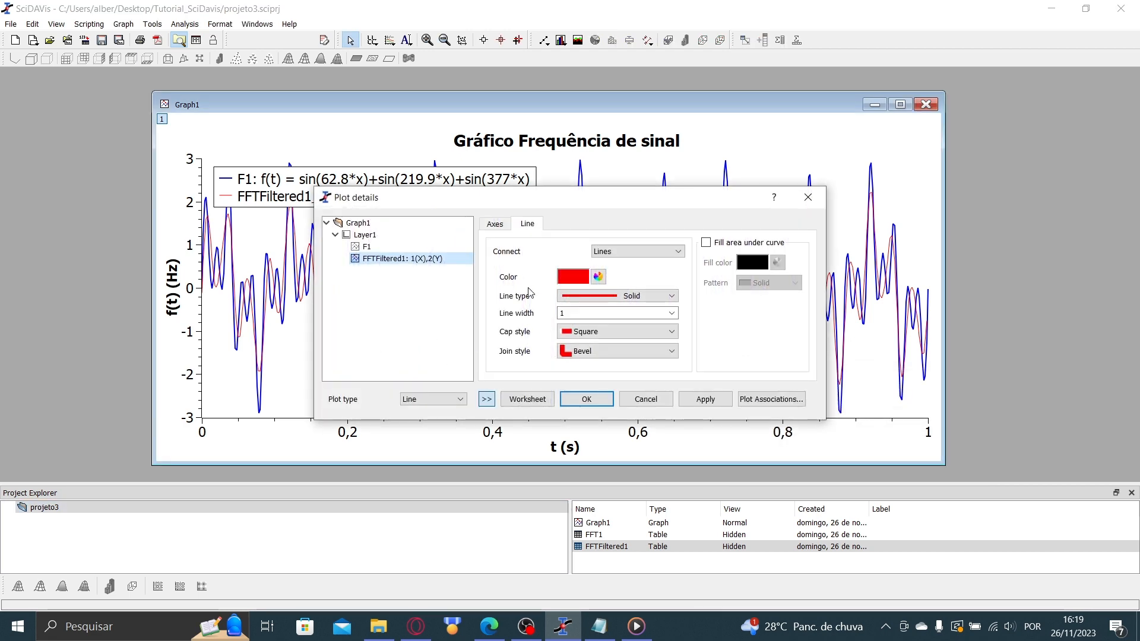
double_click(590, 313)
type("2")
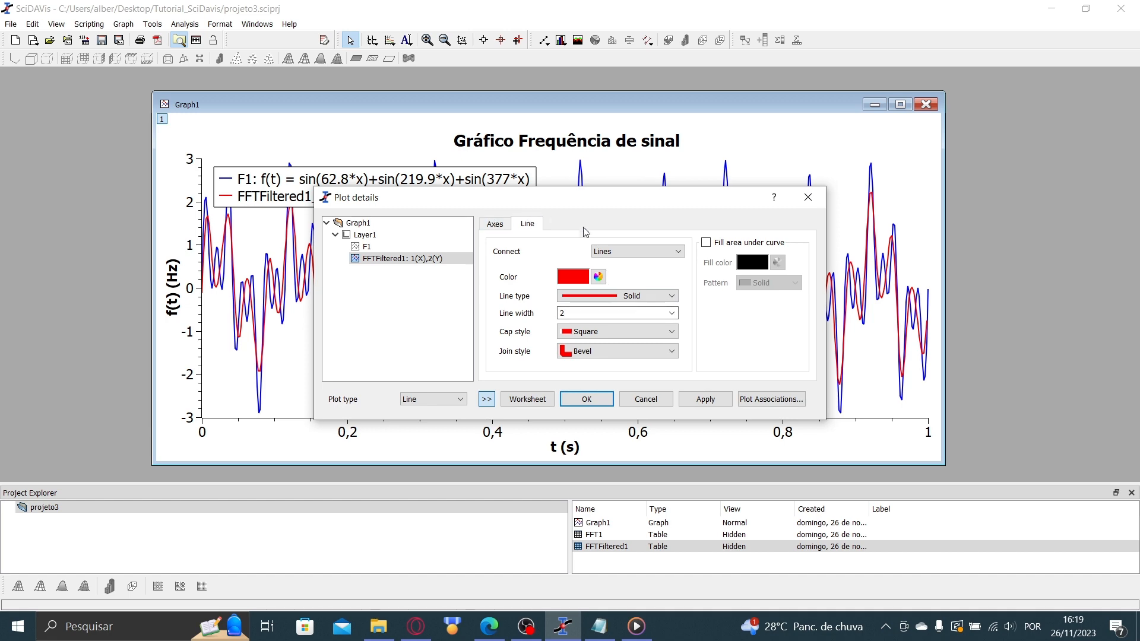
key("BackSpace")
type("3")
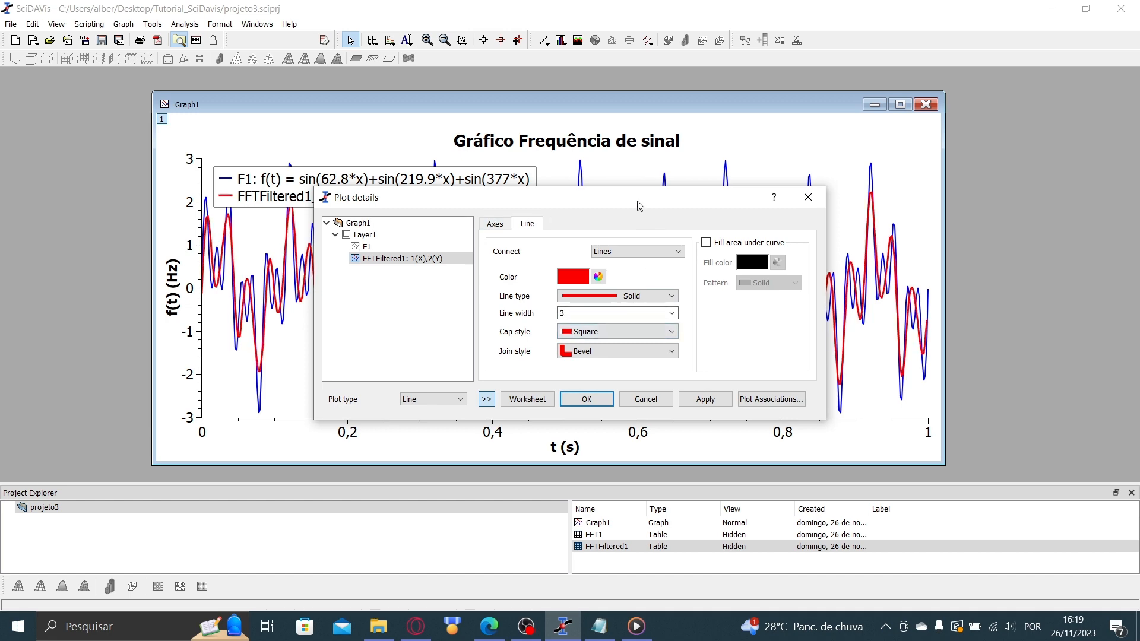
left_click_drag(637, 202, 722, 210)
left_click(791, 408)
left_click(672, 408)
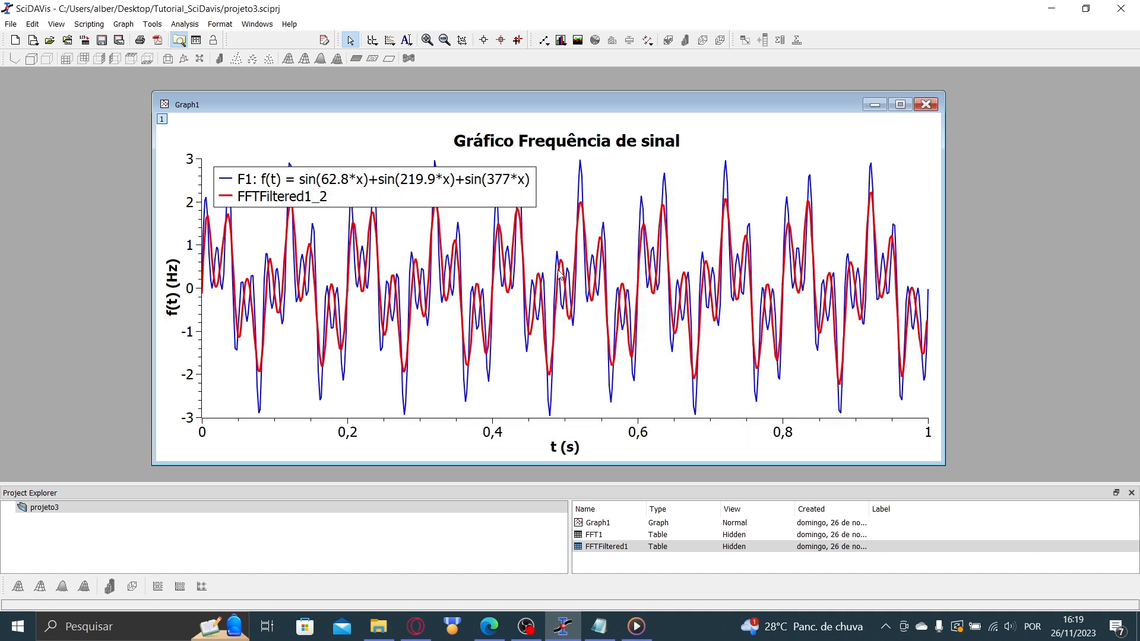
left_click(472, 183)
left_click_drag(449, 179, 805, 197)
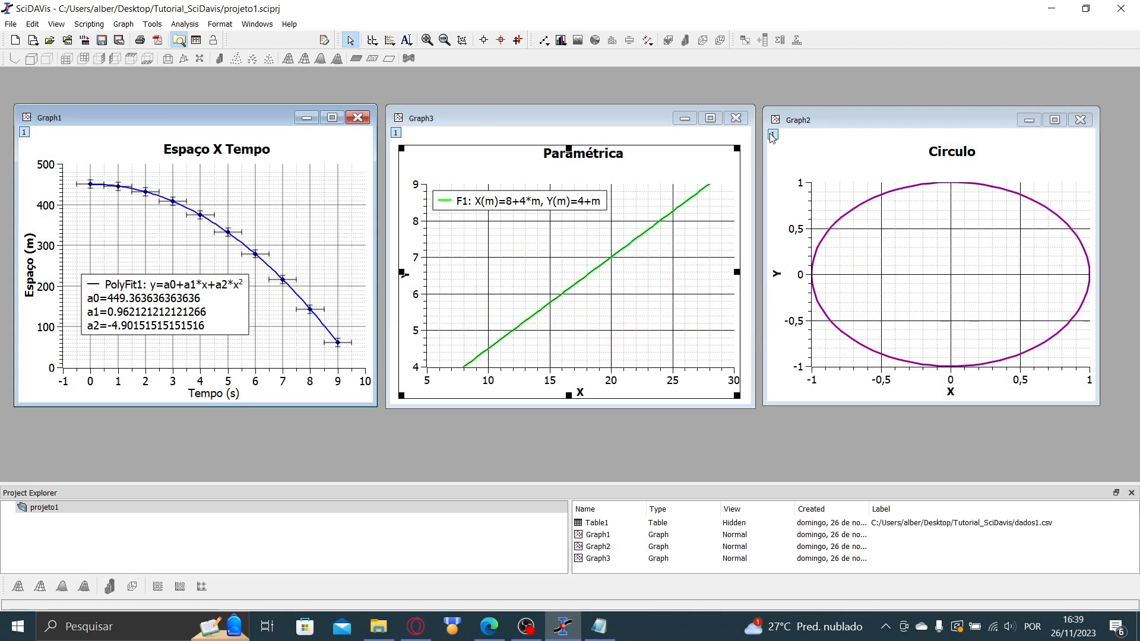
- Align the Circulo graph with the Paramétrica graph in projeto1 and enlarge it slightly
left_click(741, 144)
left_click_drag(817, 120, 817, 117)
left_click_drag(1100, 404, 1112, 407)
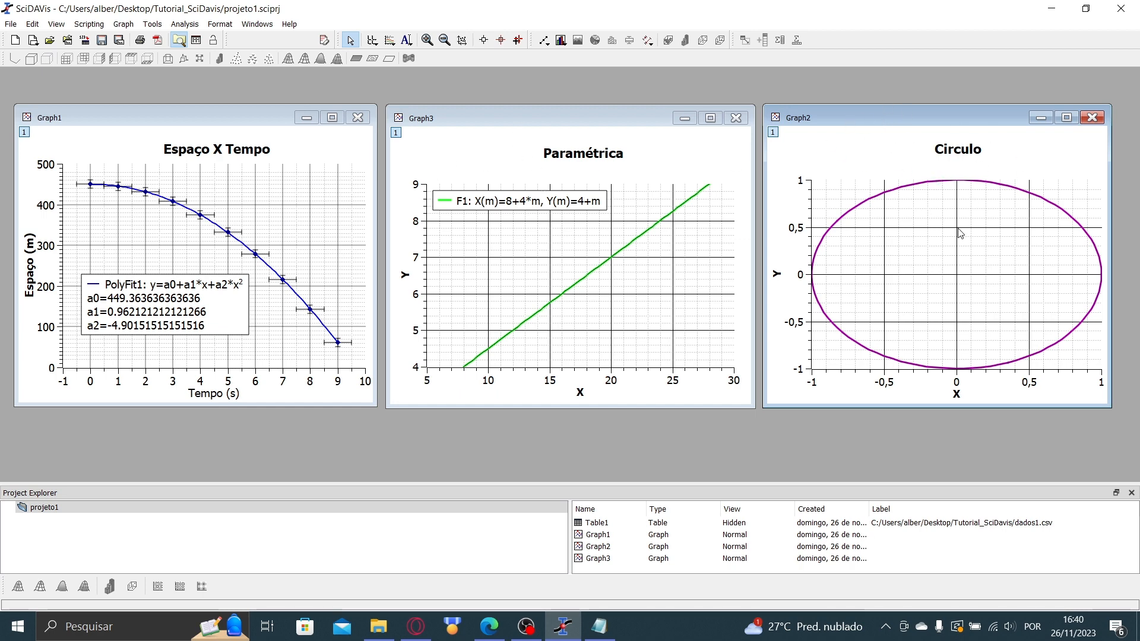
- Add a second layer to the Circulo graph at the guessed best position, and widen its window to give both layers more room
right_click(773, 132)
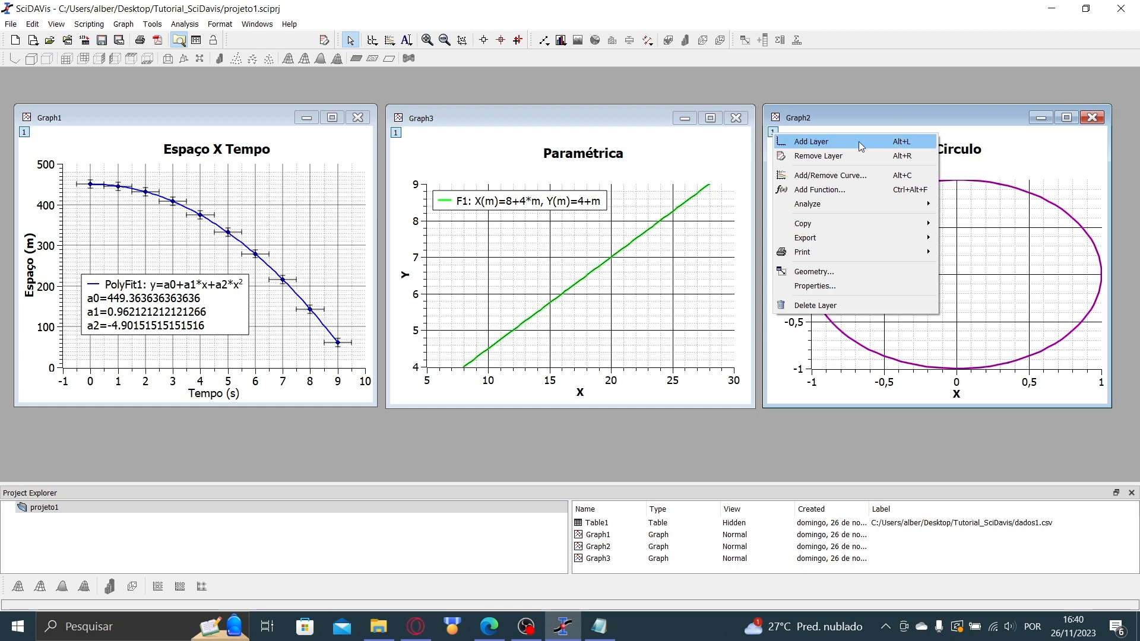
left_click(809, 143)
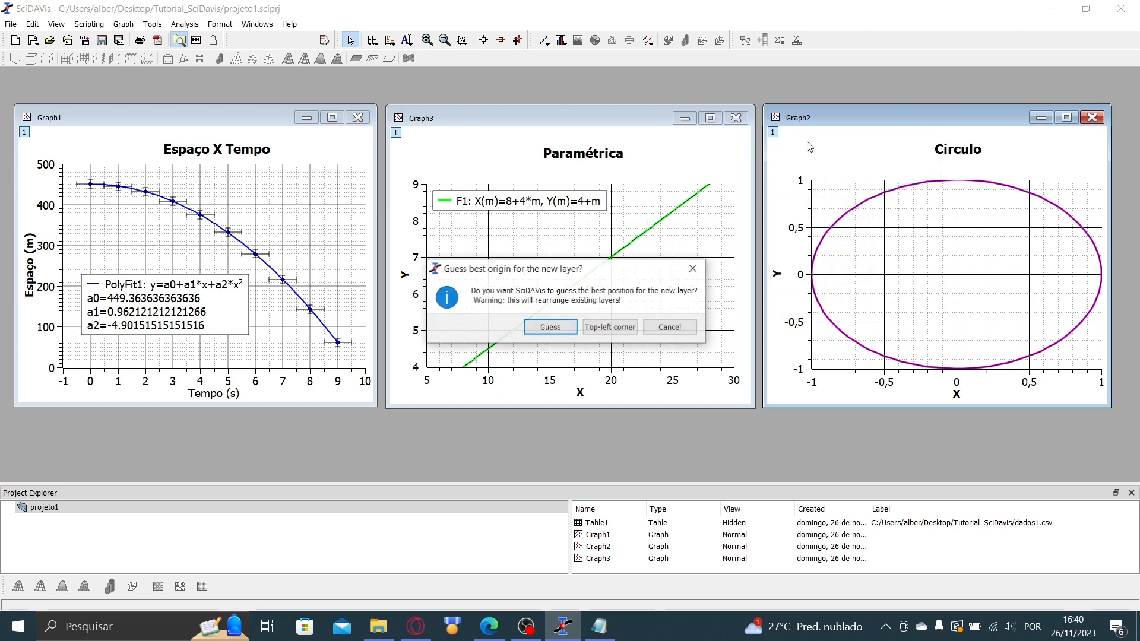
left_click(550, 327)
left_click_drag(943, 127, 515, 124)
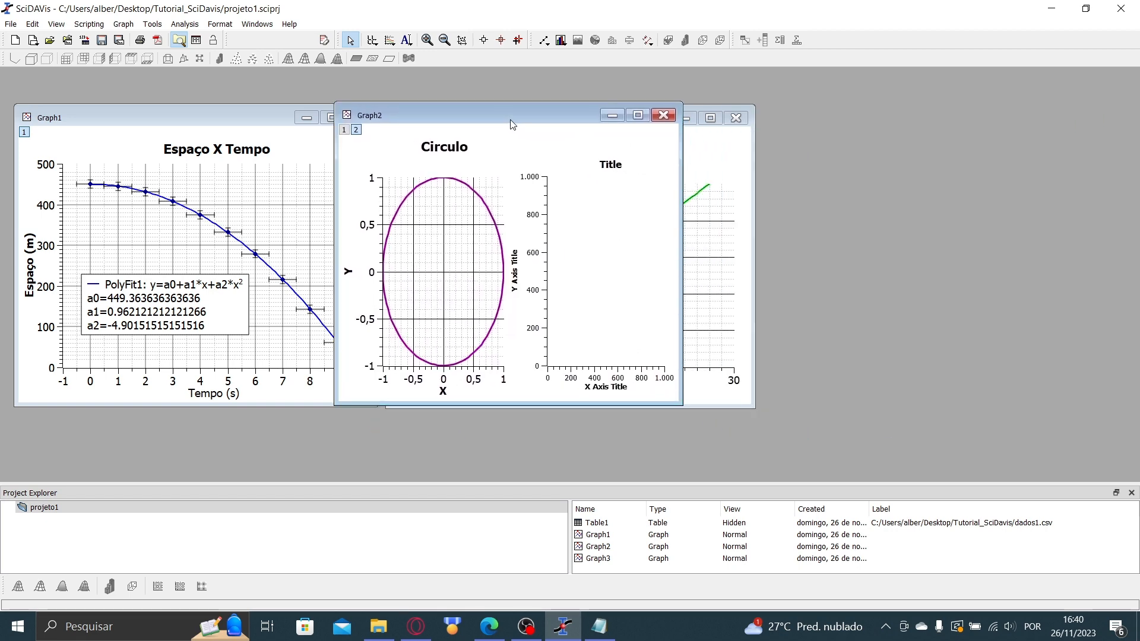
left_click_drag(678, 398, 995, 430)
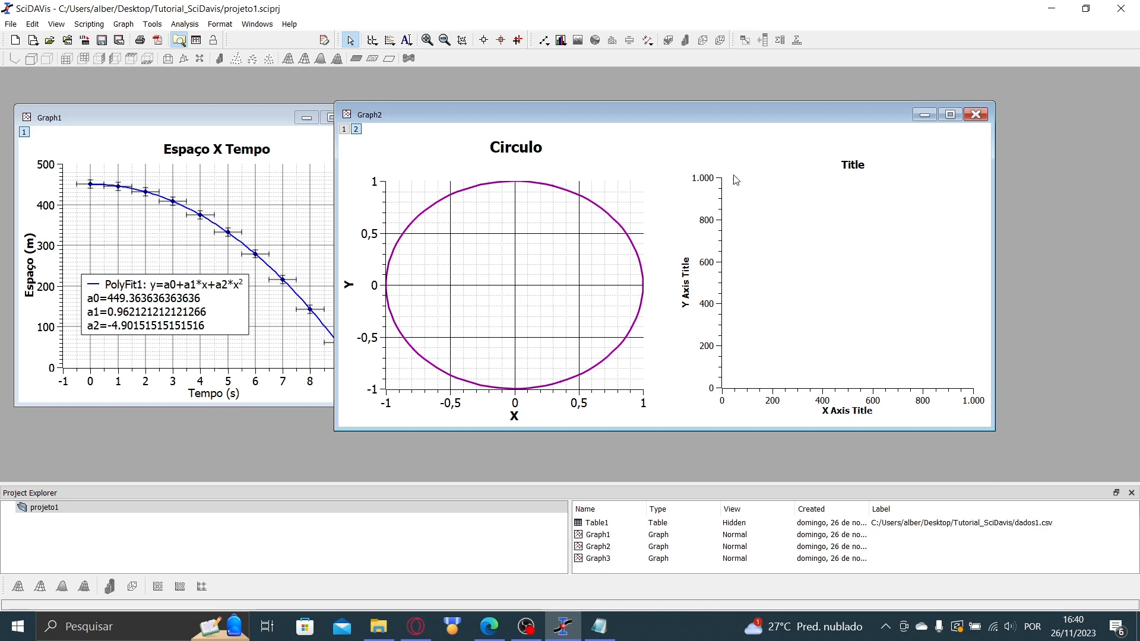
- Add a polar plot curve to the new empty layer with parameter t from 0 to pi, R = 1, Theta = t and 100 points
left_click(821, 401)
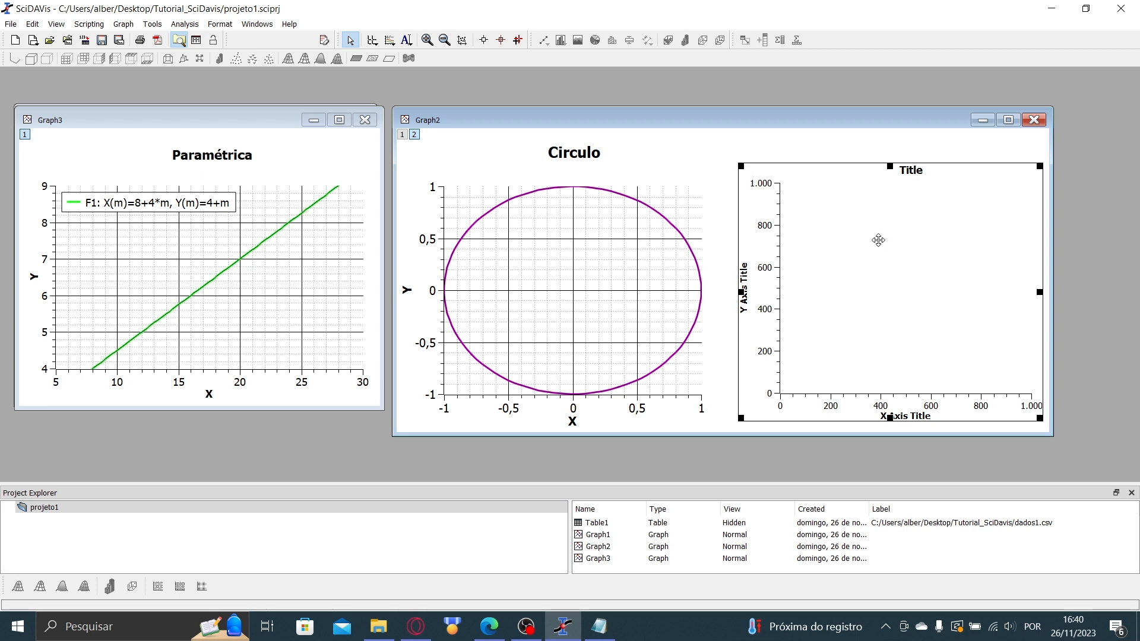
right_click(847, 239)
left_click(952, 282)
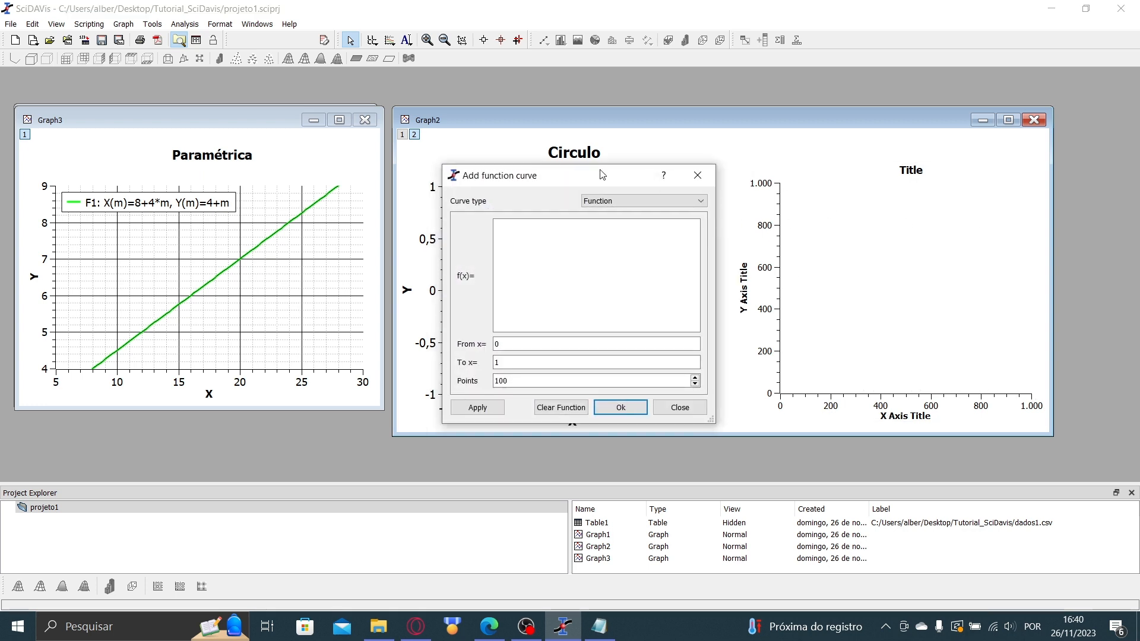
left_click(645, 201)
left_click(644, 232)
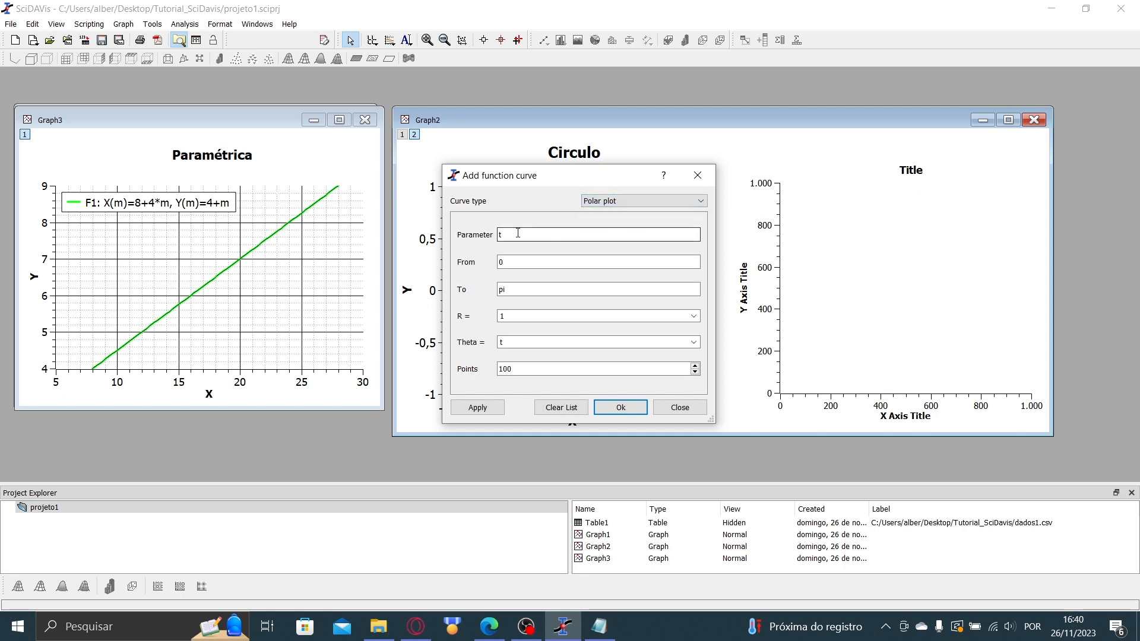
left_click_drag(531, 181, 758, 182)
left_click(742, 290)
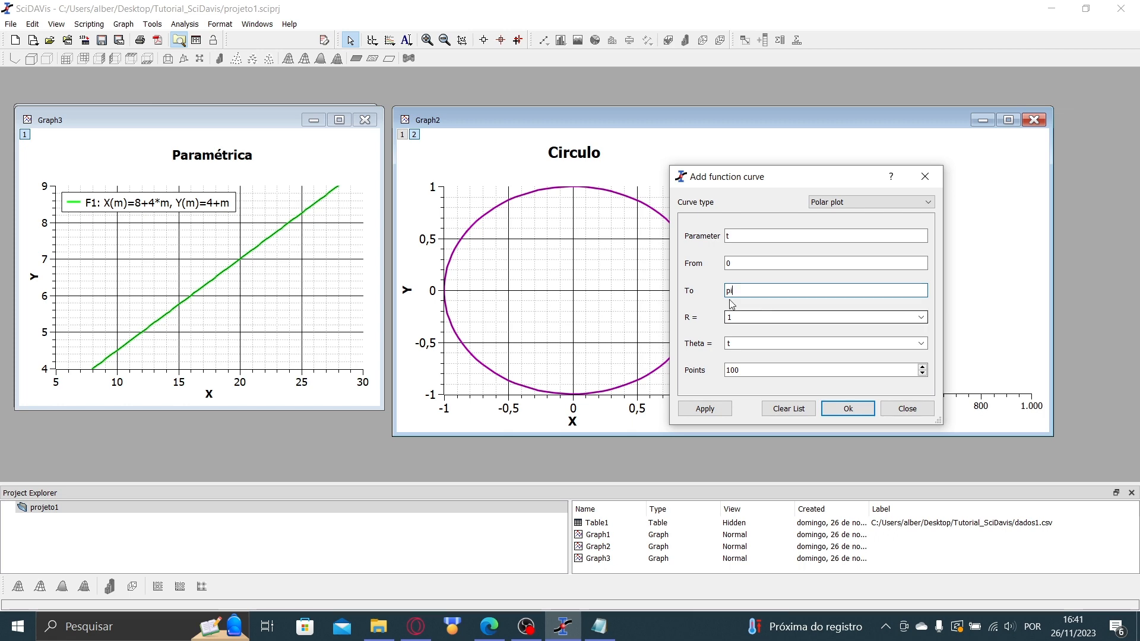
left_click_drag(749, 182, 189, 183)
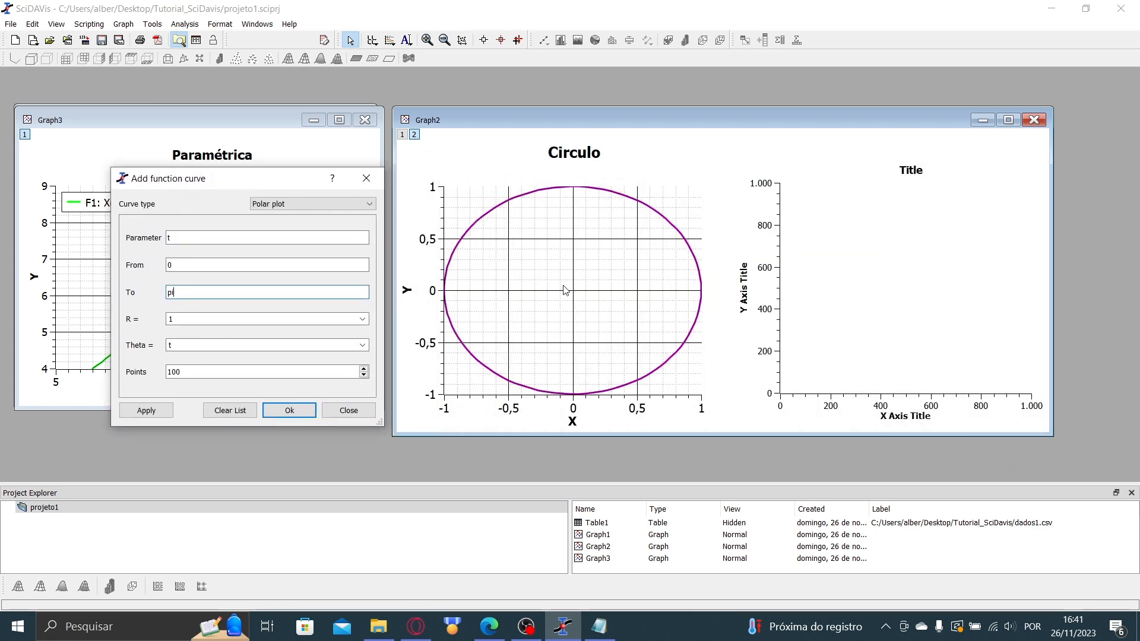
left_click(291, 411)
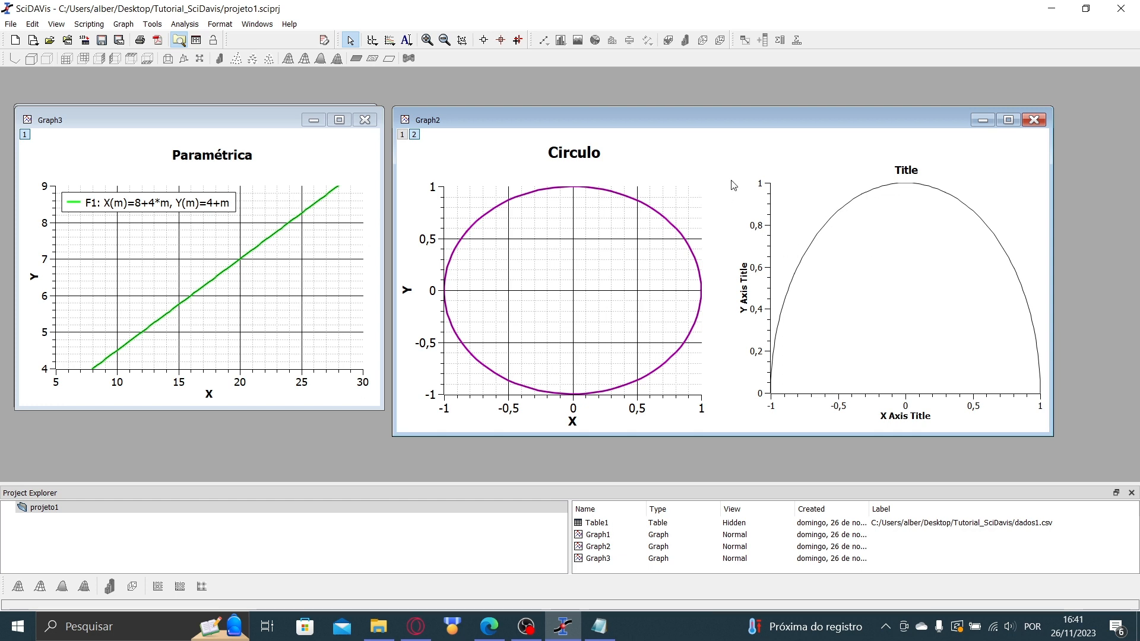
- Shrink the semicircle layer and place it centrally inside the Circulo plot, making the Graph2 window narrower and slightly taller
left_click(872, 399)
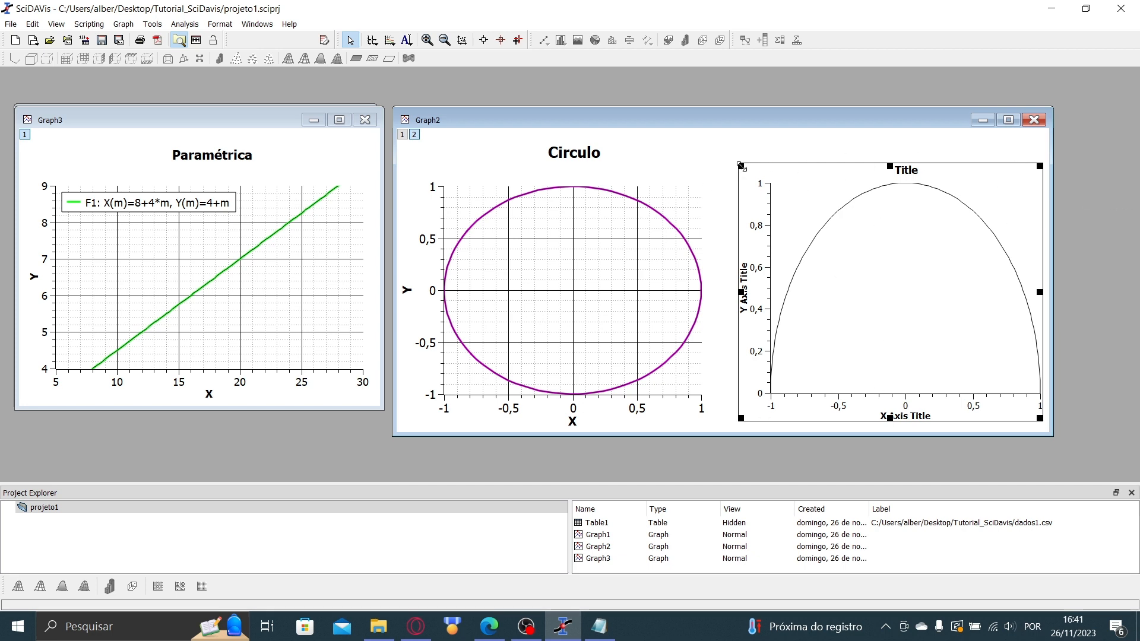
left_click_drag(741, 172, 824, 206)
left_click(823, 207)
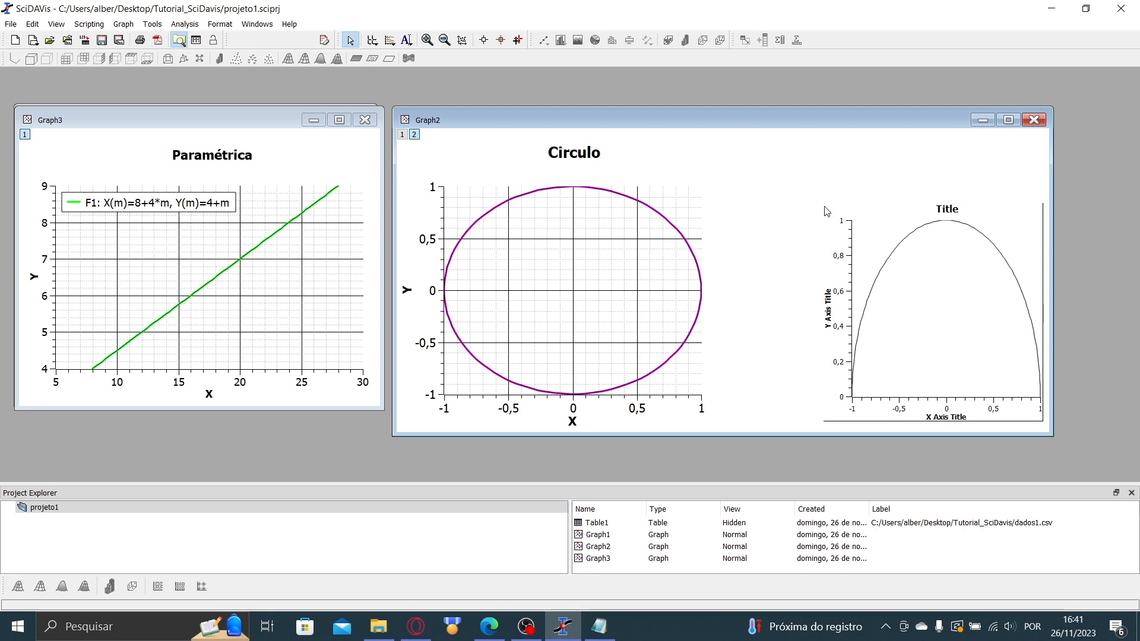
left_click_drag(896, 366, 825, 360)
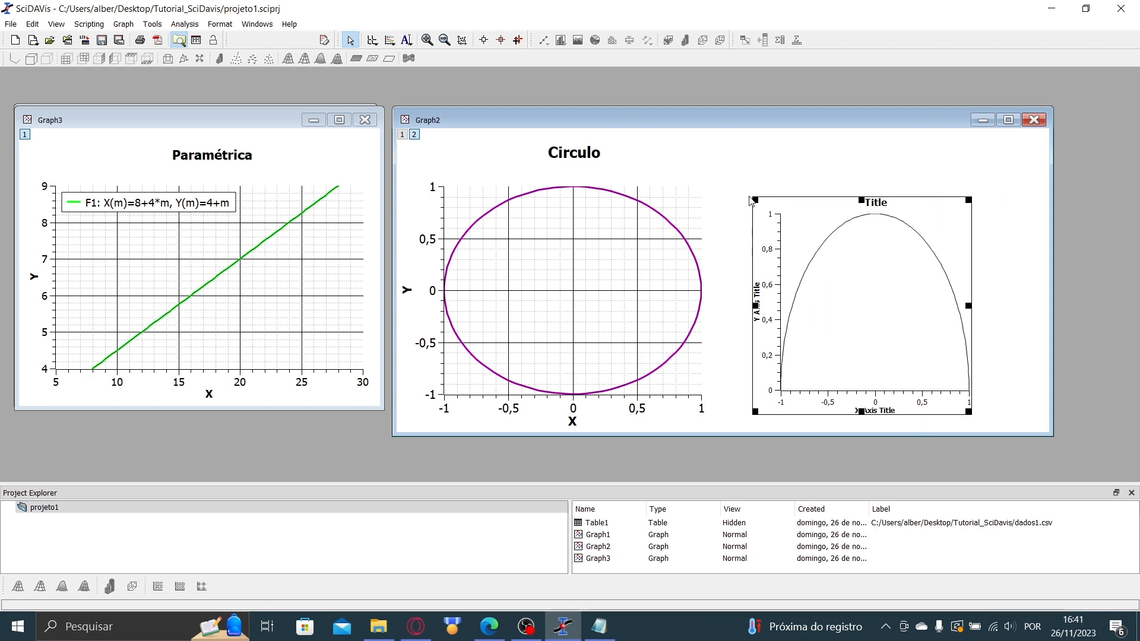
left_click_drag(754, 199, 837, 302)
left_click_drag(888, 349, 645, 334)
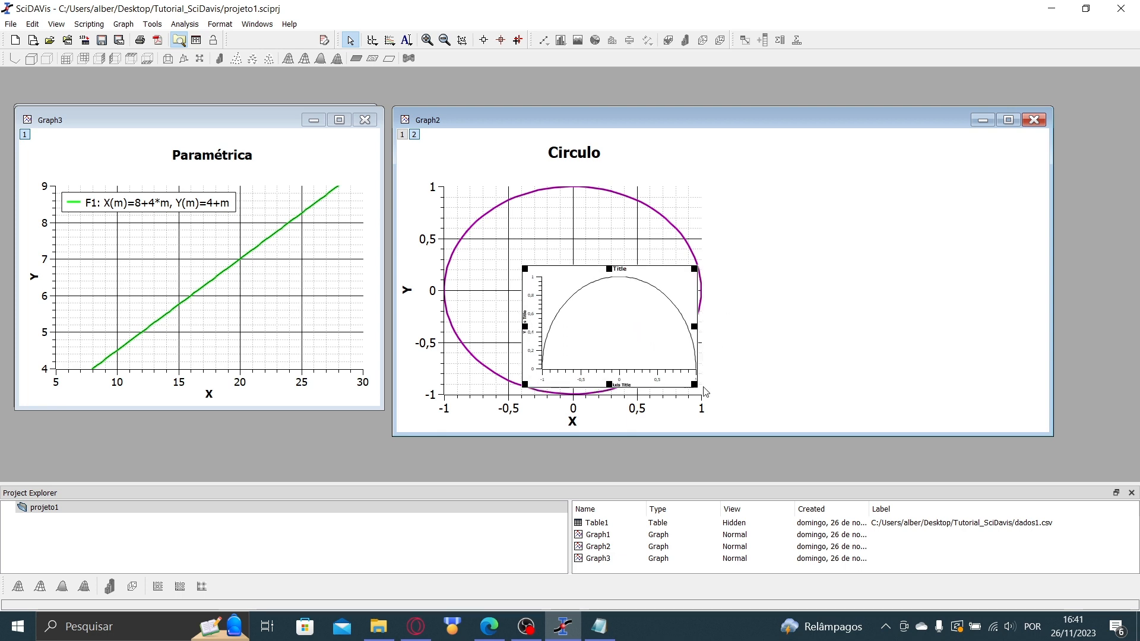
left_click_drag(695, 385, 636, 343)
left_click(913, 382)
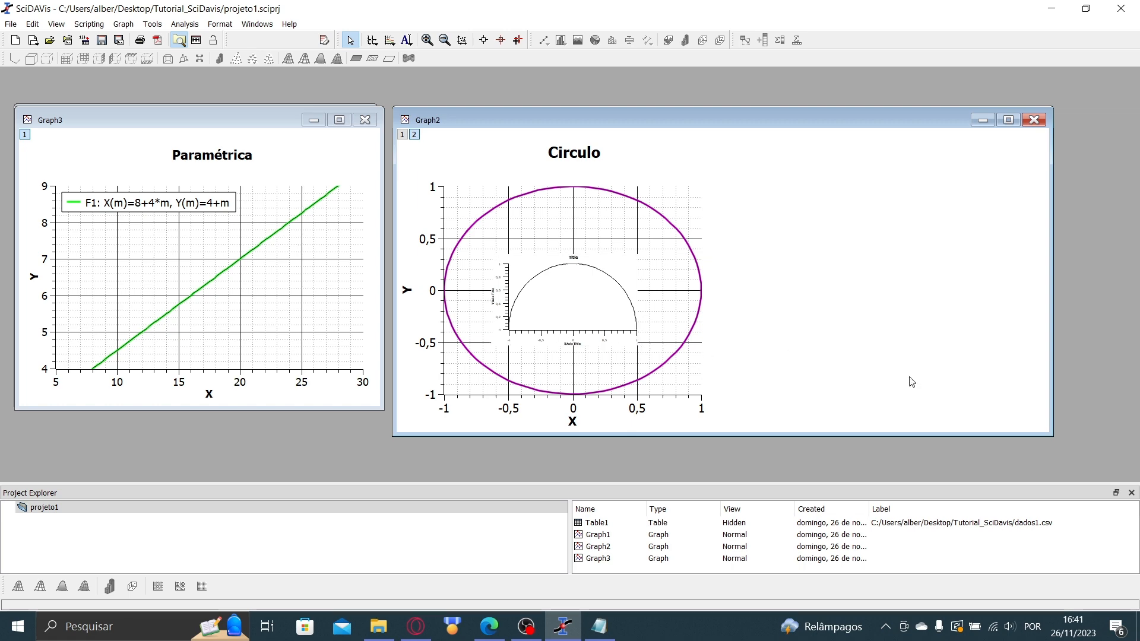
left_click_drag(1049, 433, 988, 452)
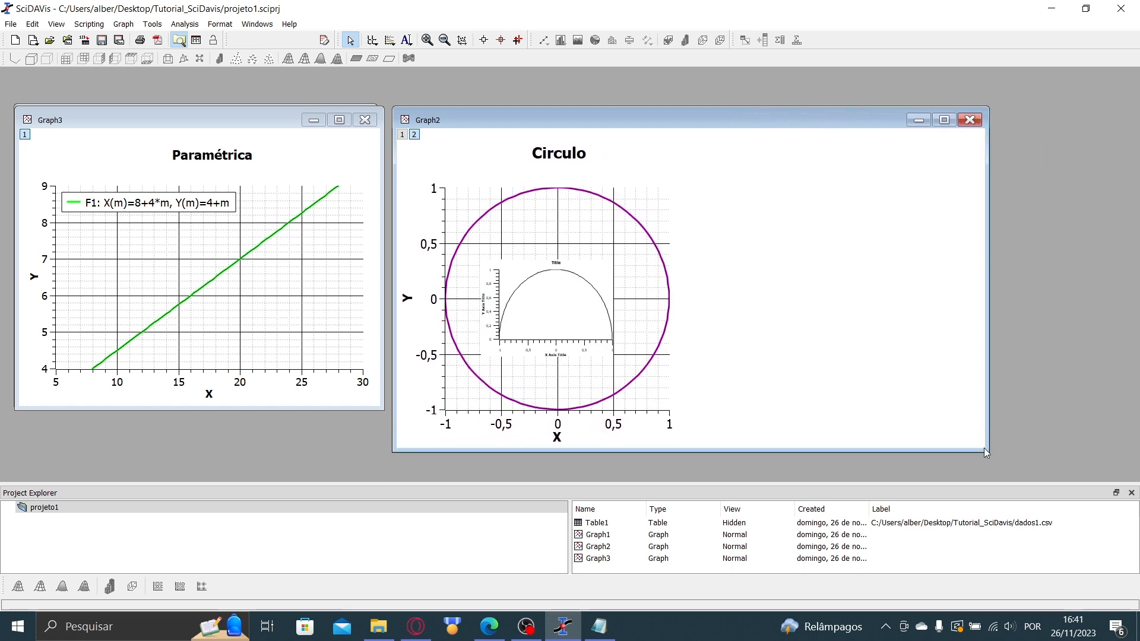
left_click(622, 424)
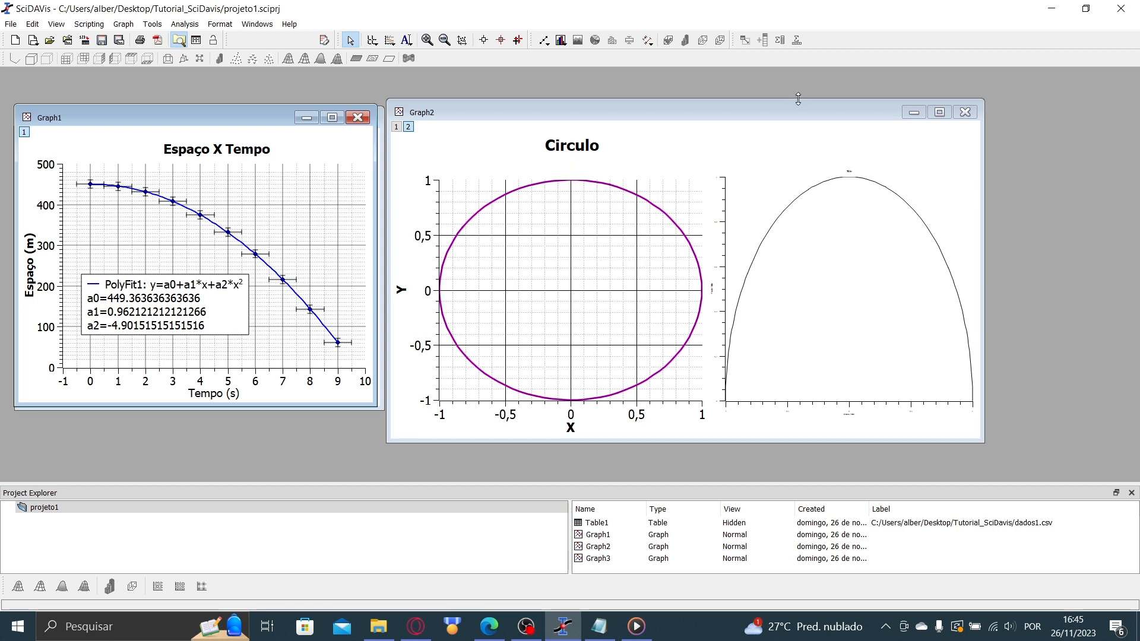
- Reposition the Graph2 window beside Graph1 and reduce its height slightly, keeping the circle and semicircle layers side by side
left_click(594, 220)
mouse_move(672, 112)
left_mouse_down()
mouse_move(634, 112)
mouse_move(723, 132)
mouse_move(694, 104)
mouse_move(660, 97)
left_mouse_up()
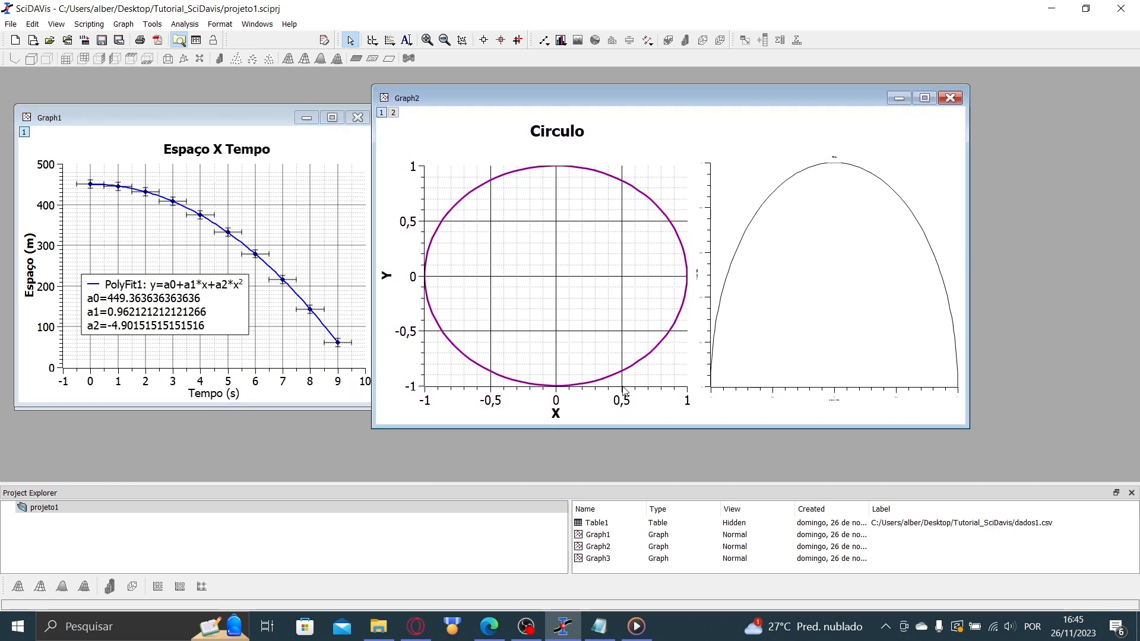
left_click(667, 398)
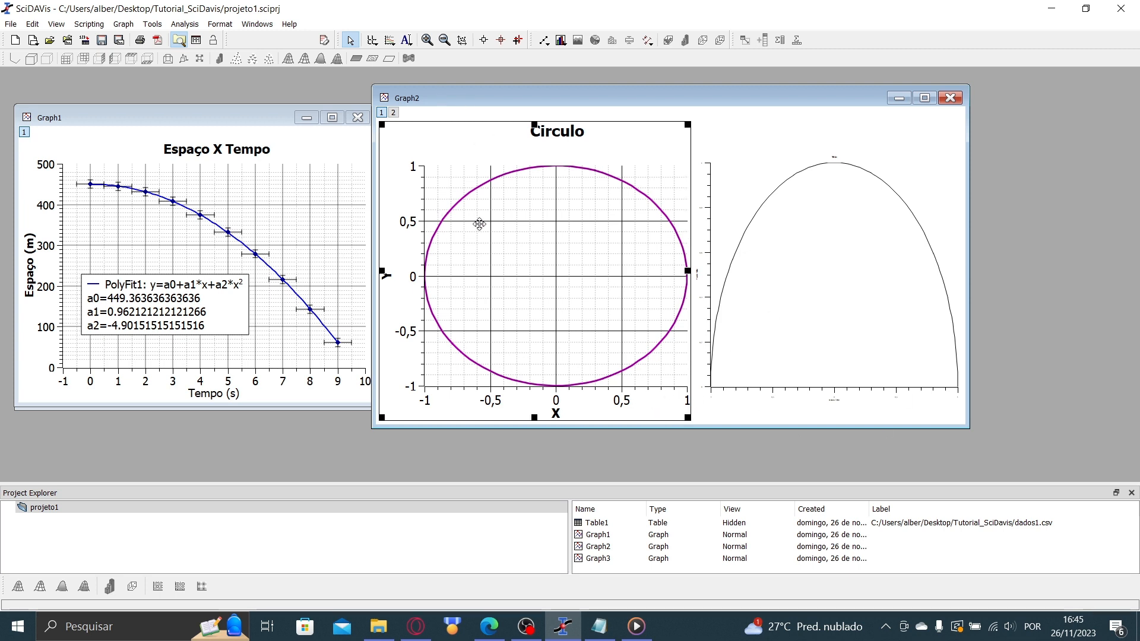
left_click(472, 118)
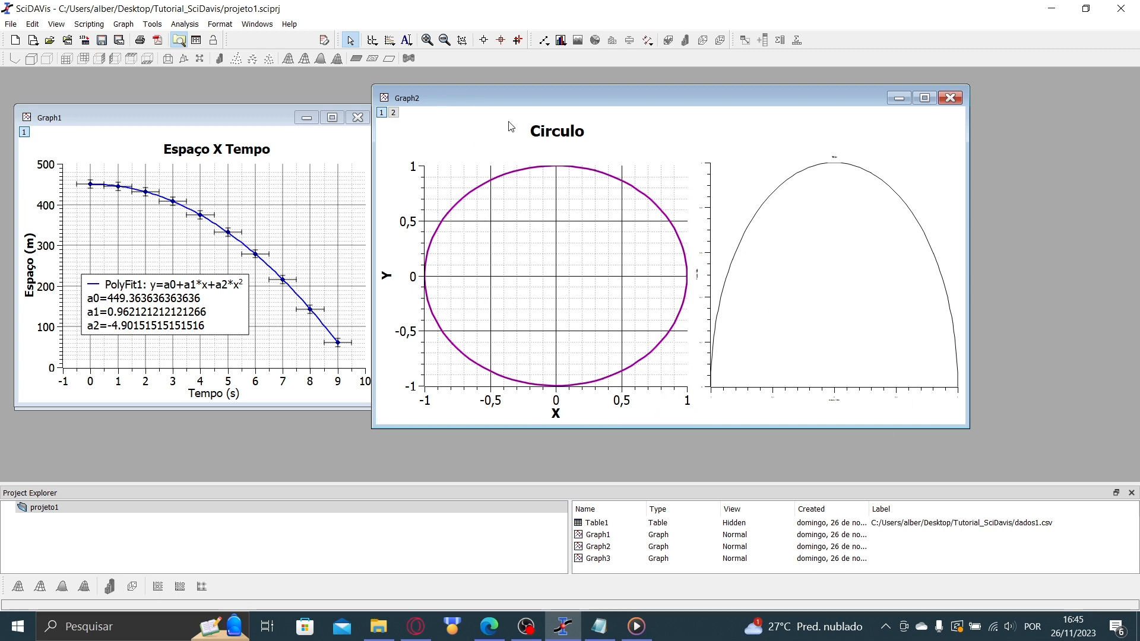
left_click(705, 397)
left_click_drag(612, 99, 637, 104)
left_click_drag(399, 93, 423, 132)
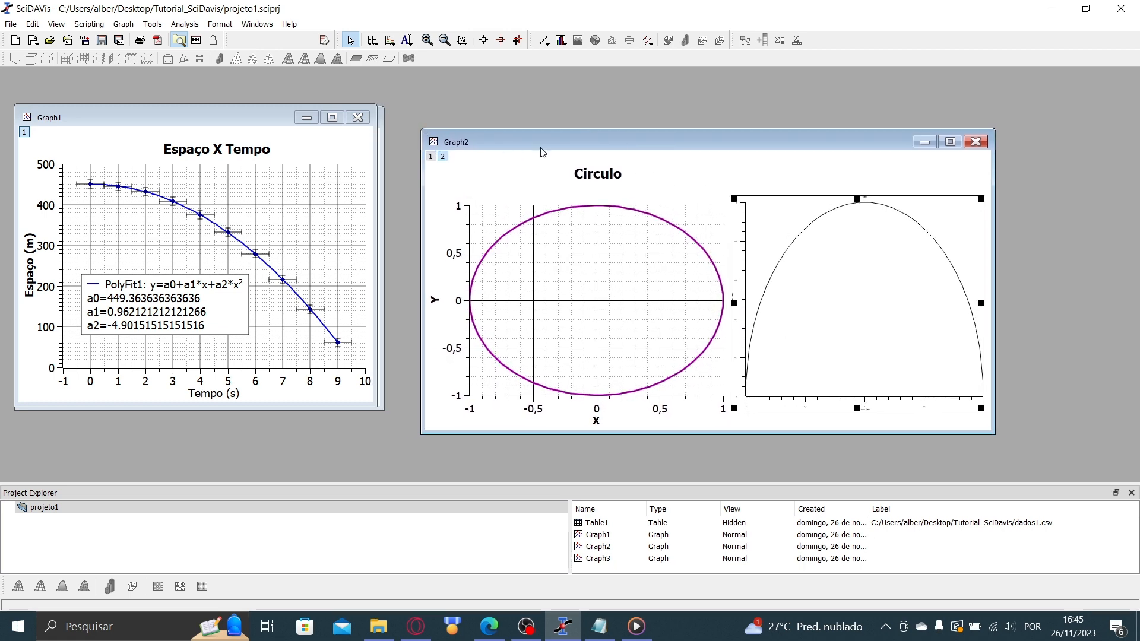
left_click_drag(542, 148, 509, 125)
left_click_drag(962, 411, 966, 415)
left_click_drag(574, 112, 585, 120)
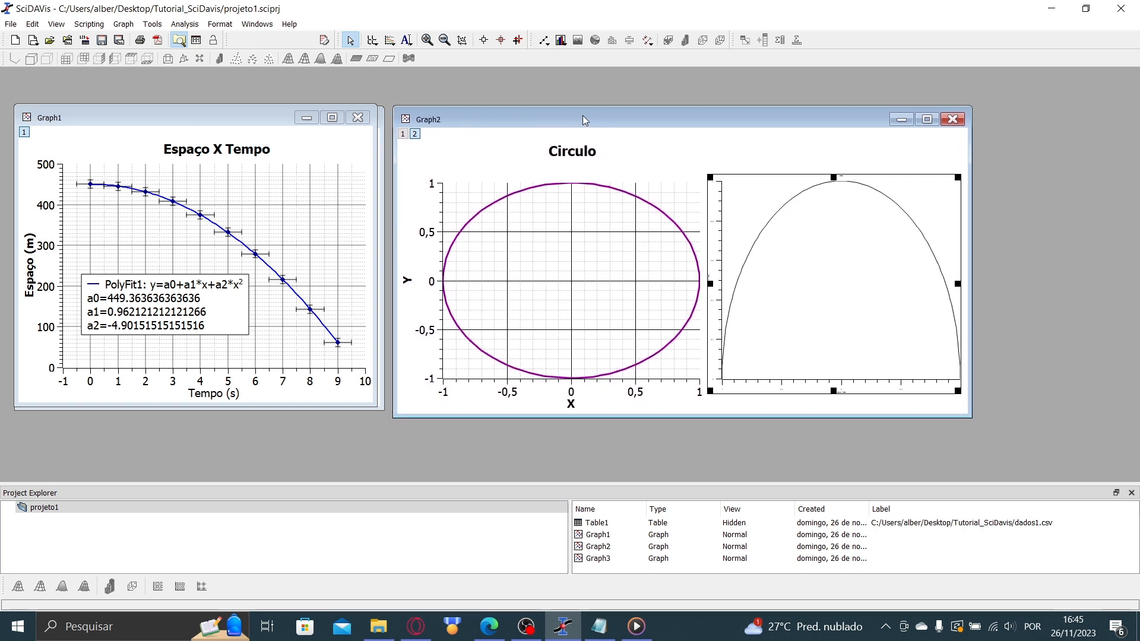
left_click(686, 167)
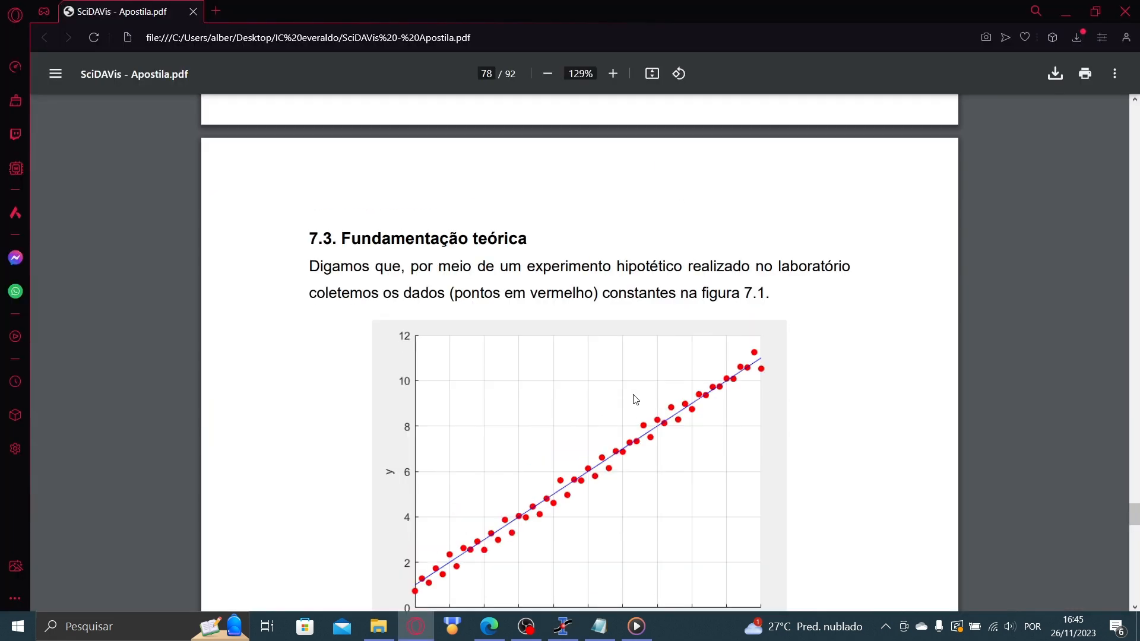
- View figure 7.85 in the SciDAVis - Apostila PDF, return to SciDAVis and nudge the Circulo layer slightly within Graph2
scroll(602, 332, "down", 3)
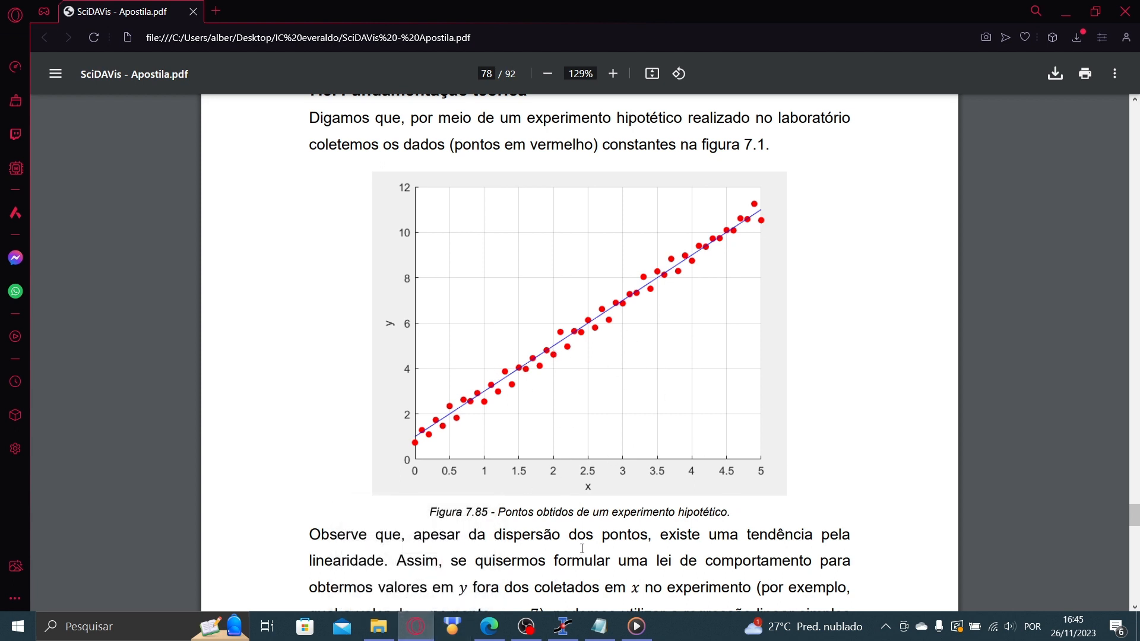
left_click(563, 627)
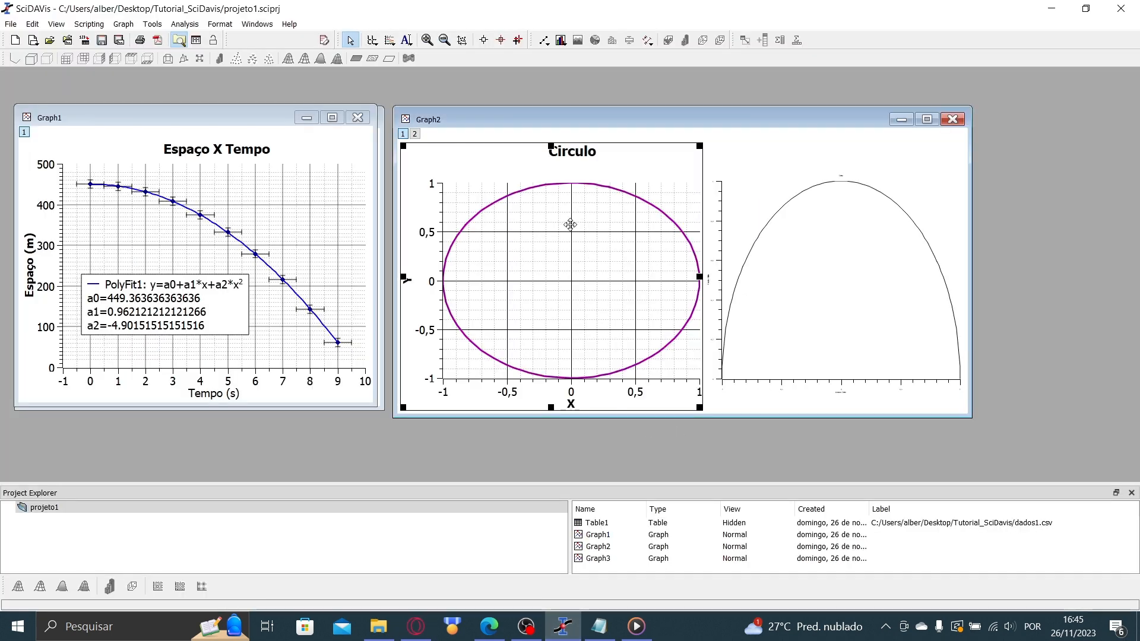
left_click_drag(625, 167, 633, 168)
left_click_drag(628, 169, 624, 168)
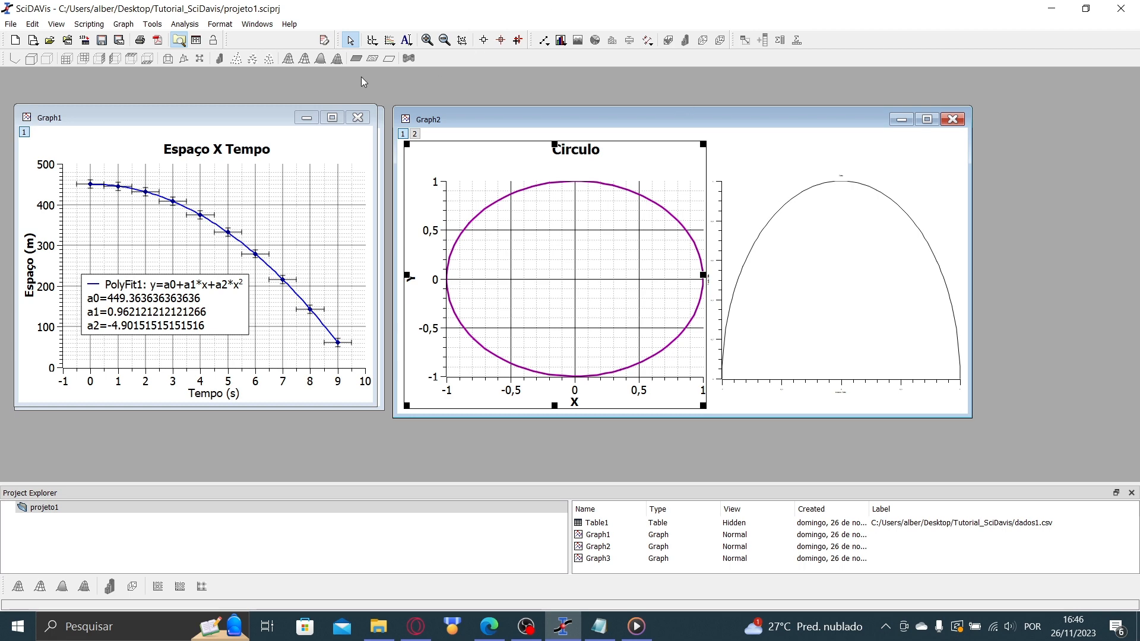
- Show the results log, examine the R^2 value and coefficients of Graph1's polynomial fit, and hide the log again
left_click(202, 40)
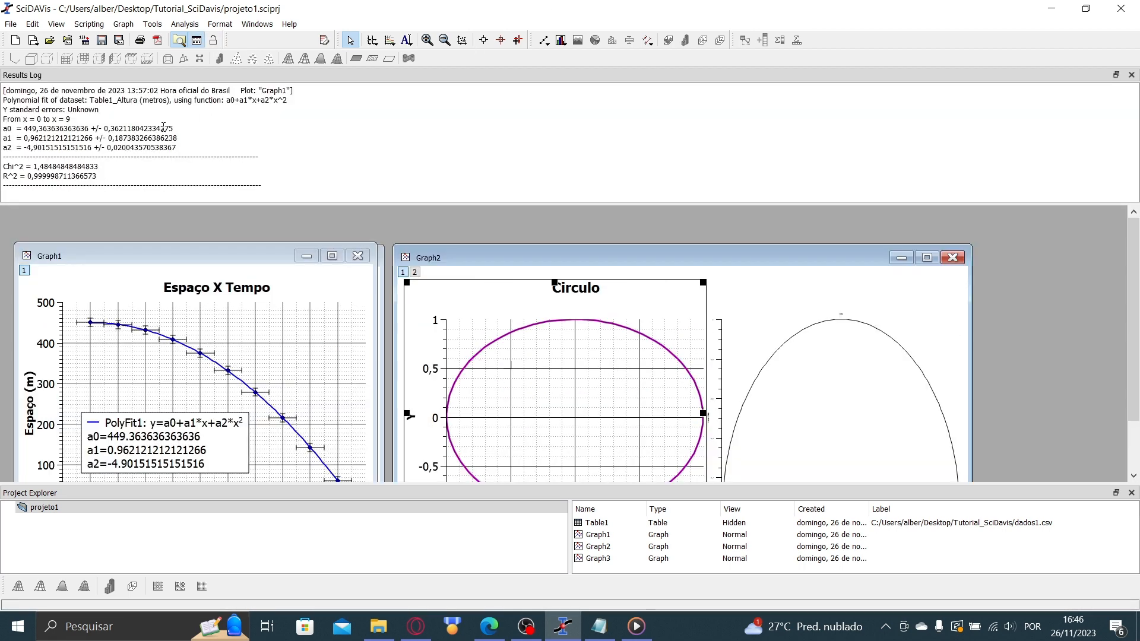
left_click_drag(98, 176, 3, 173)
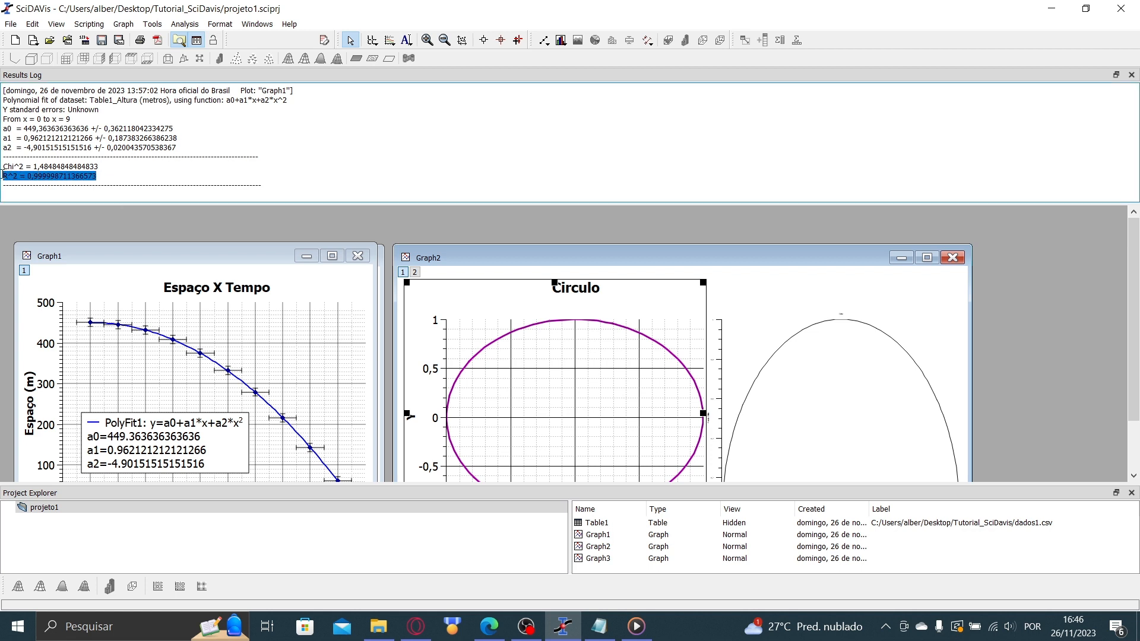
left_click_drag(178, 148, 28, 126)
left_click(88, 174)
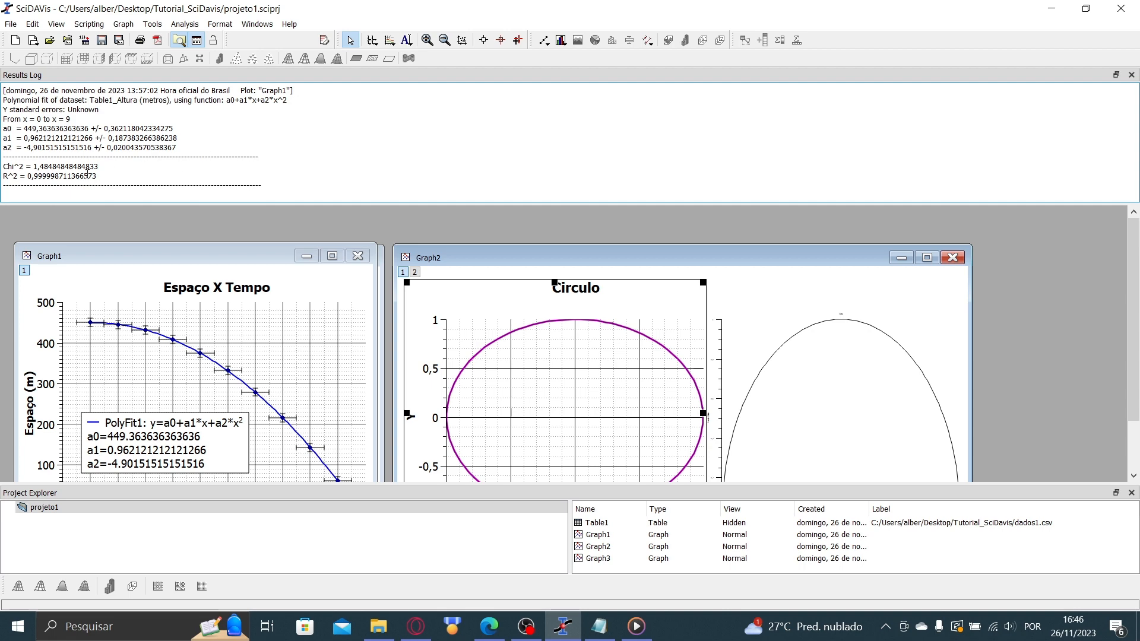
left_click(197, 40)
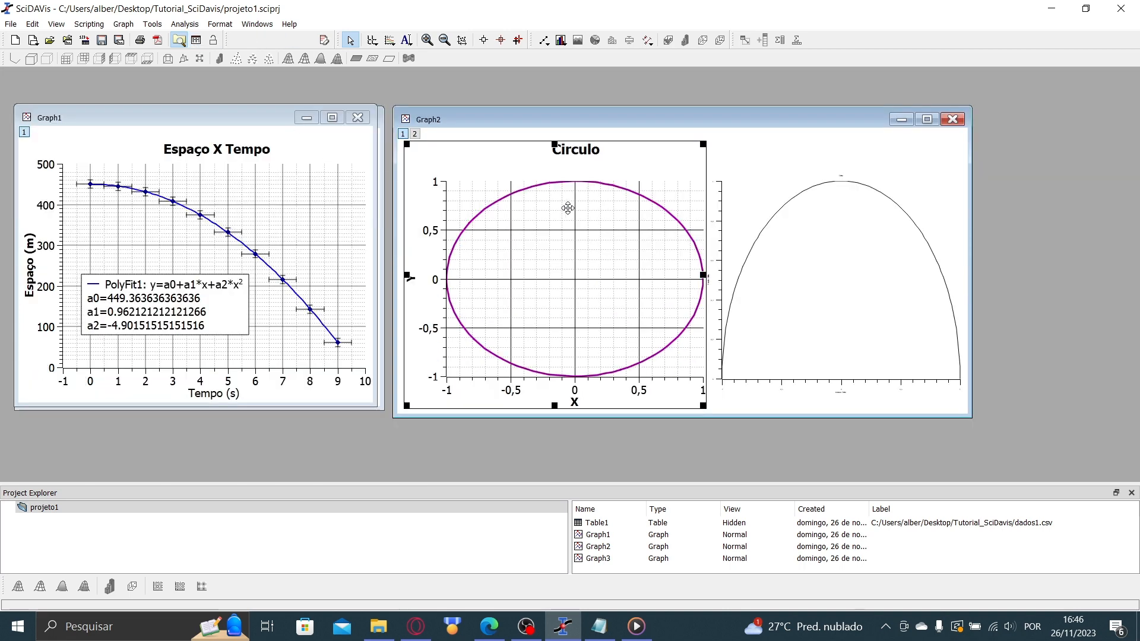
- Widen the Graph2 window, shift it slightly away from Graph1 and select its semicircle layer
left_click(509, 137)
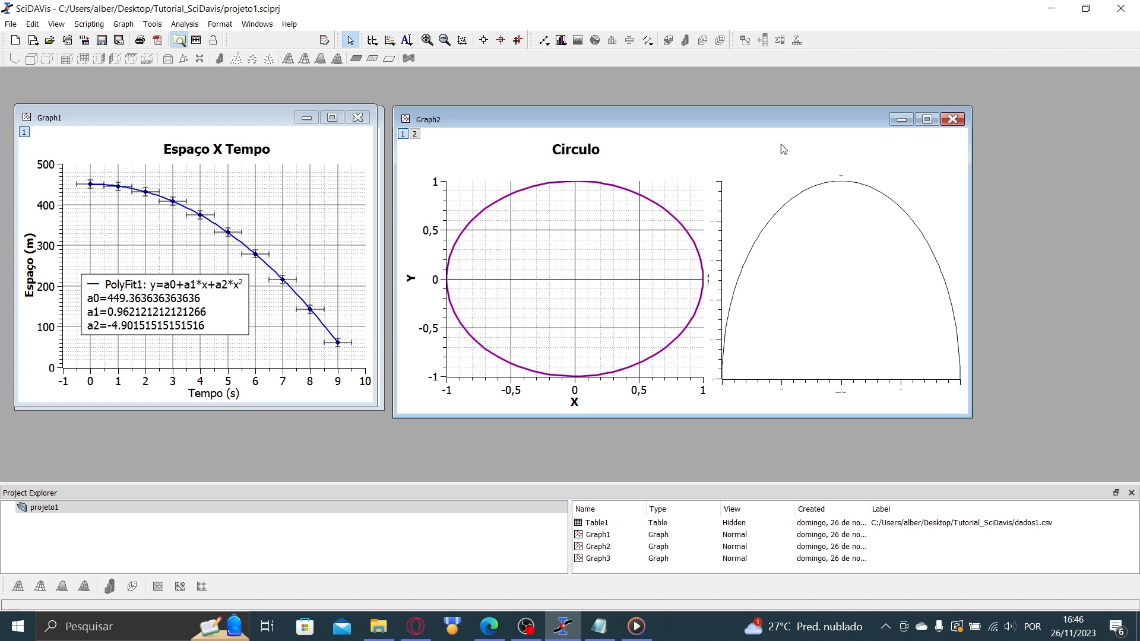
left_click_drag(973, 416, 1041, 422)
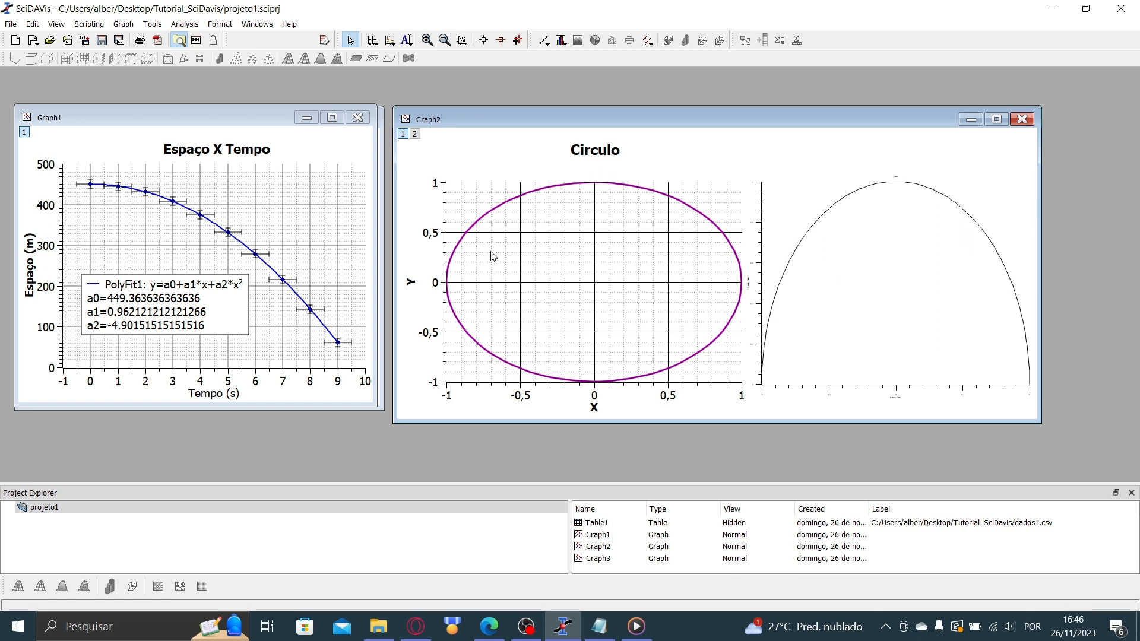
left_click_drag(553, 119, 565, 116)
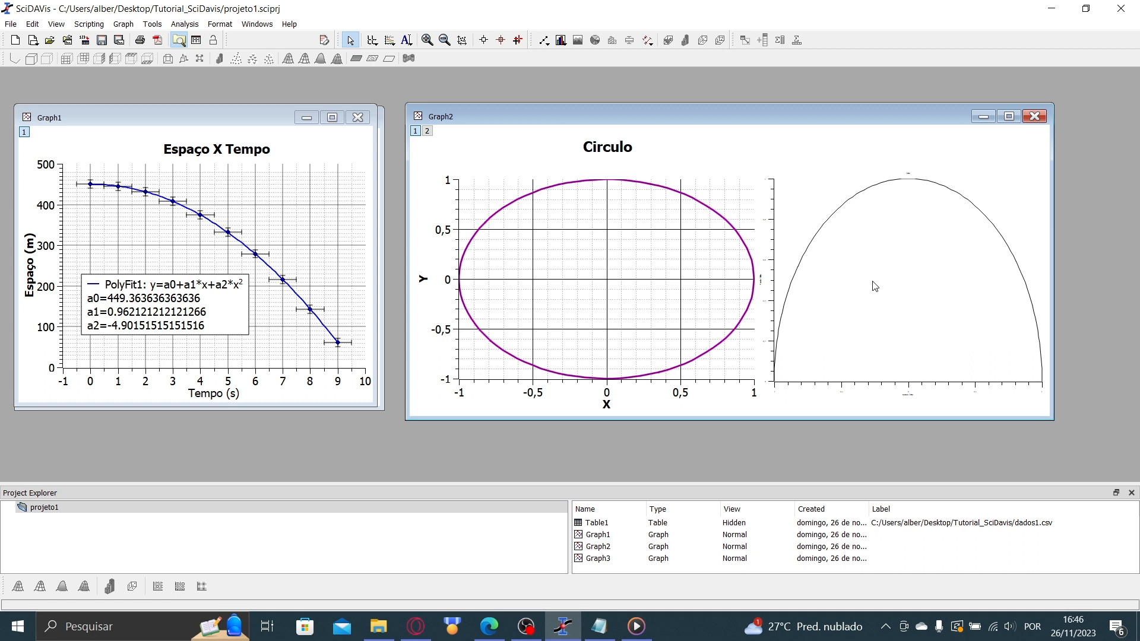
left_click(844, 391)
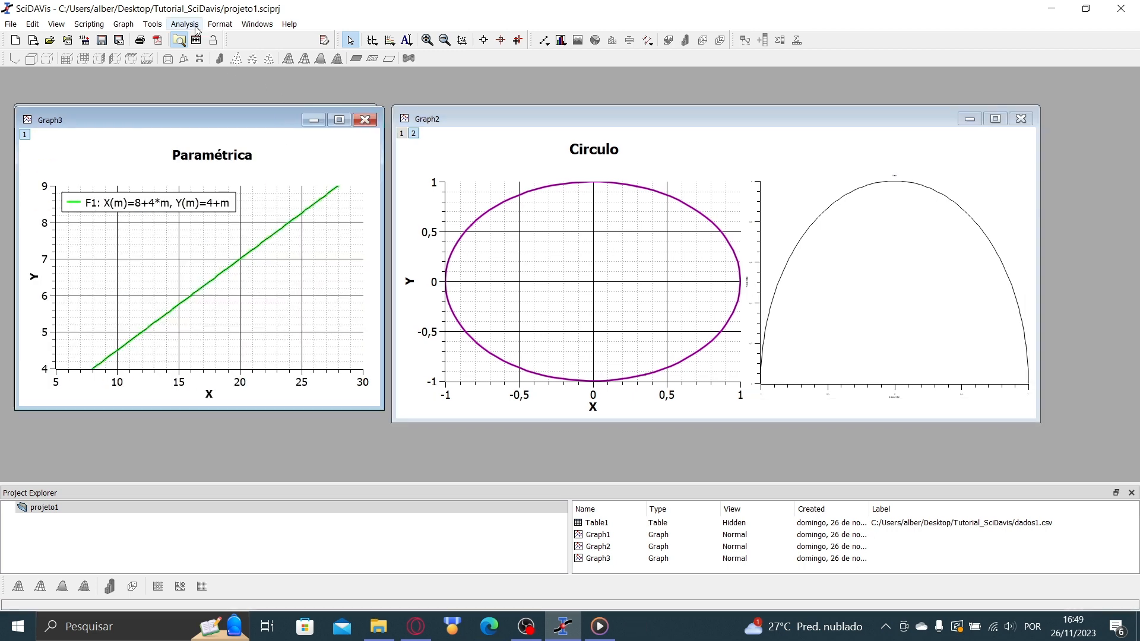
- Differentiate curve F1 of the Paramétrica graph, reposition the derivative plot over Graph2 and delete that plot
left_click(196, 26)
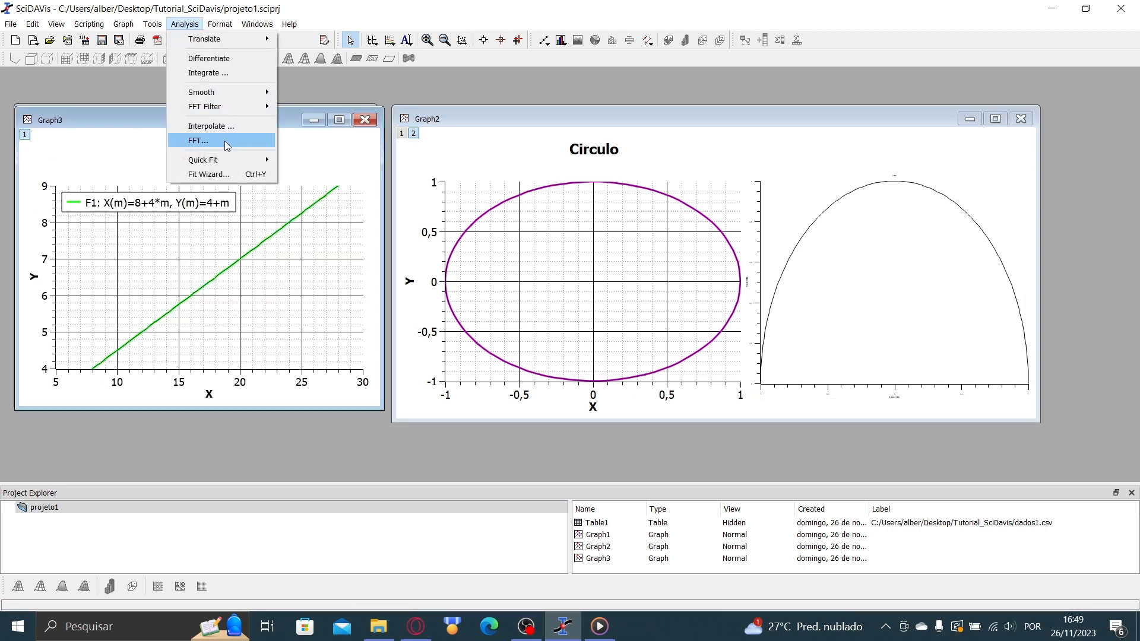
mouse_move(241, 165)
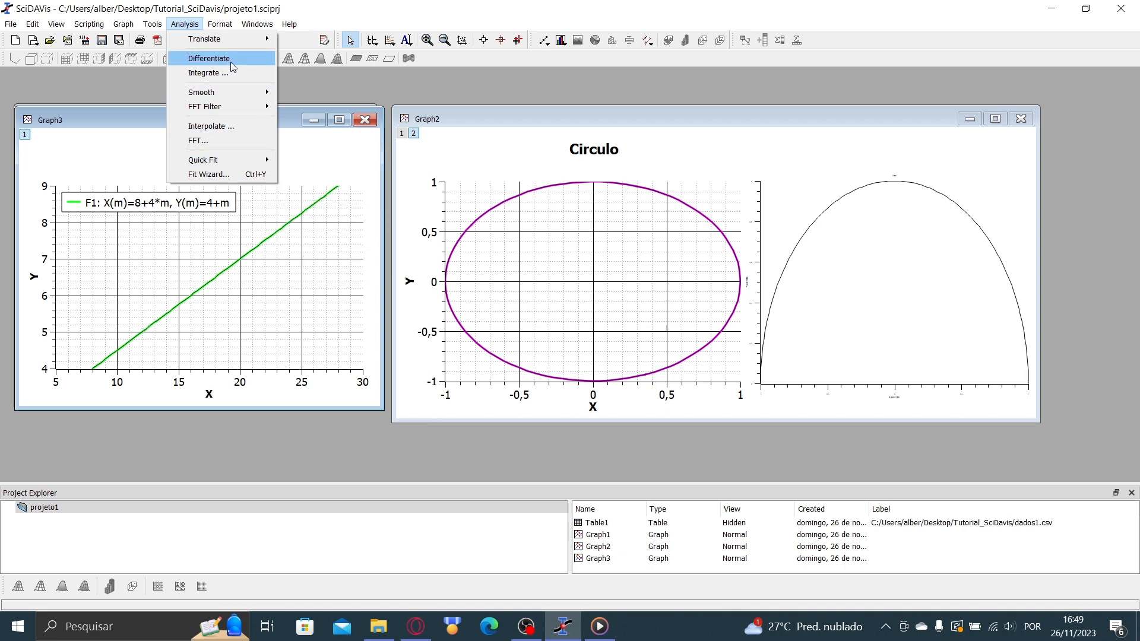
left_click(209, 58)
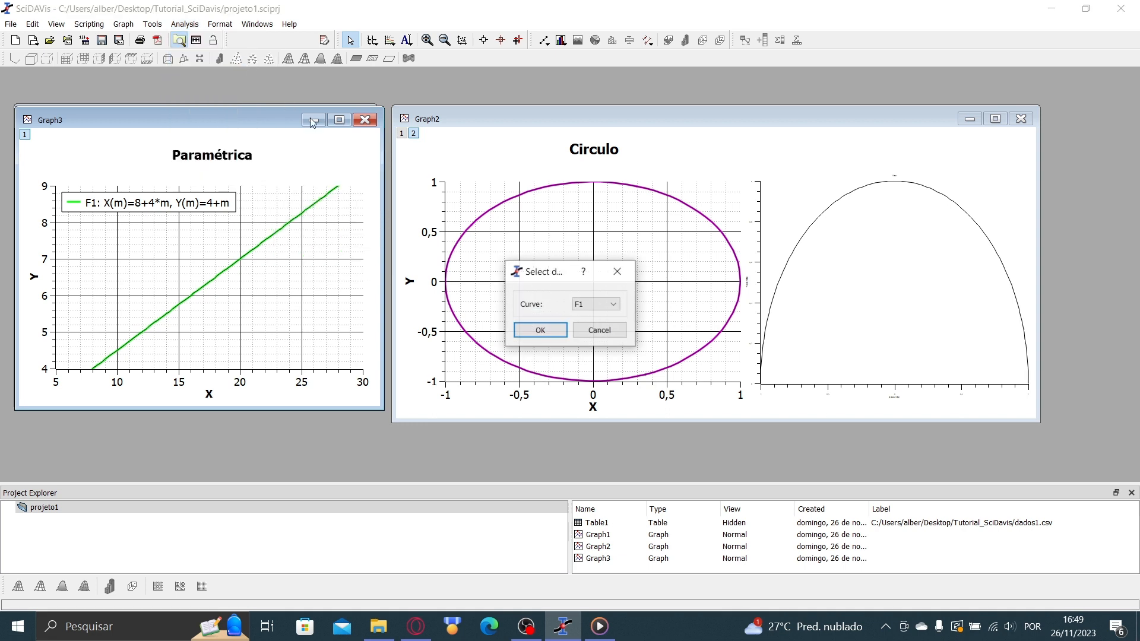
left_click(558, 331)
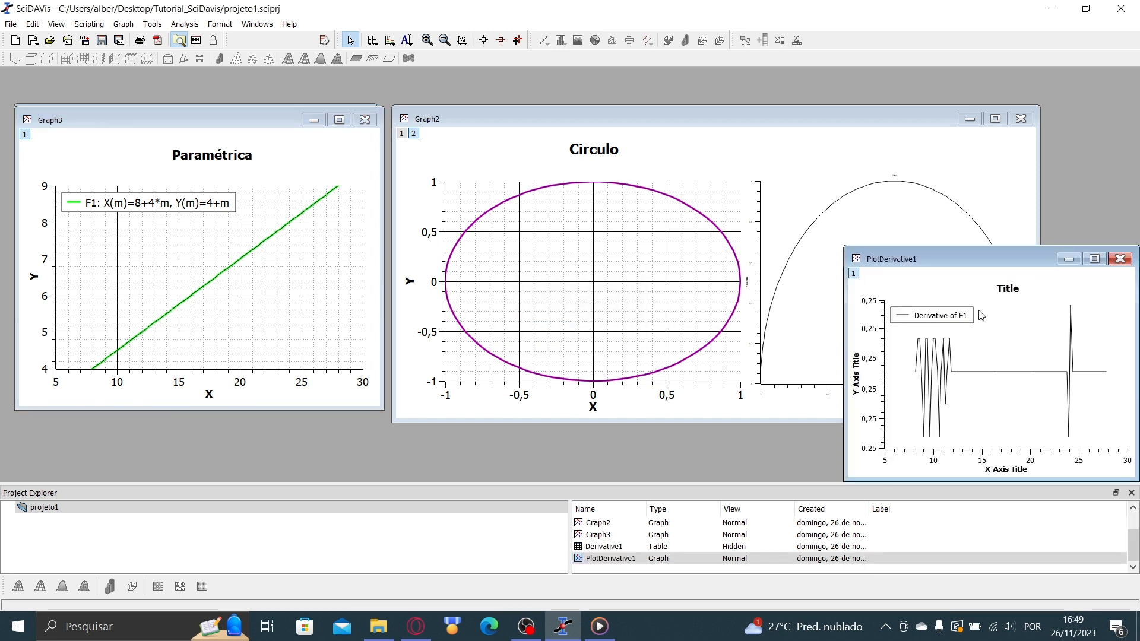
left_click_drag(985, 259, 701, 221)
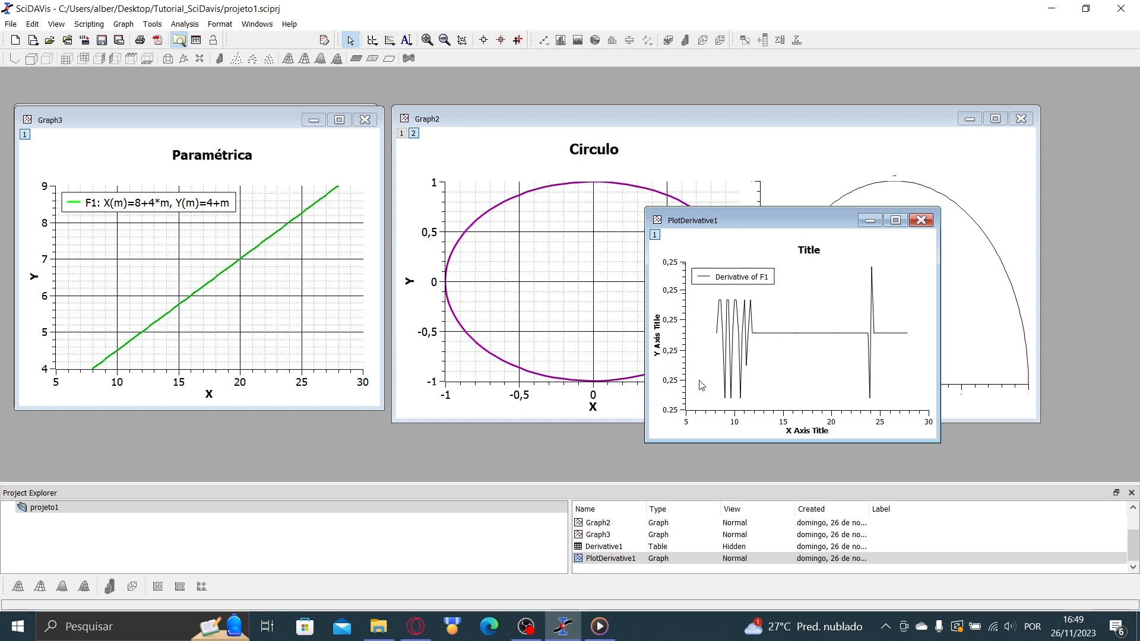
left_click(921, 220)
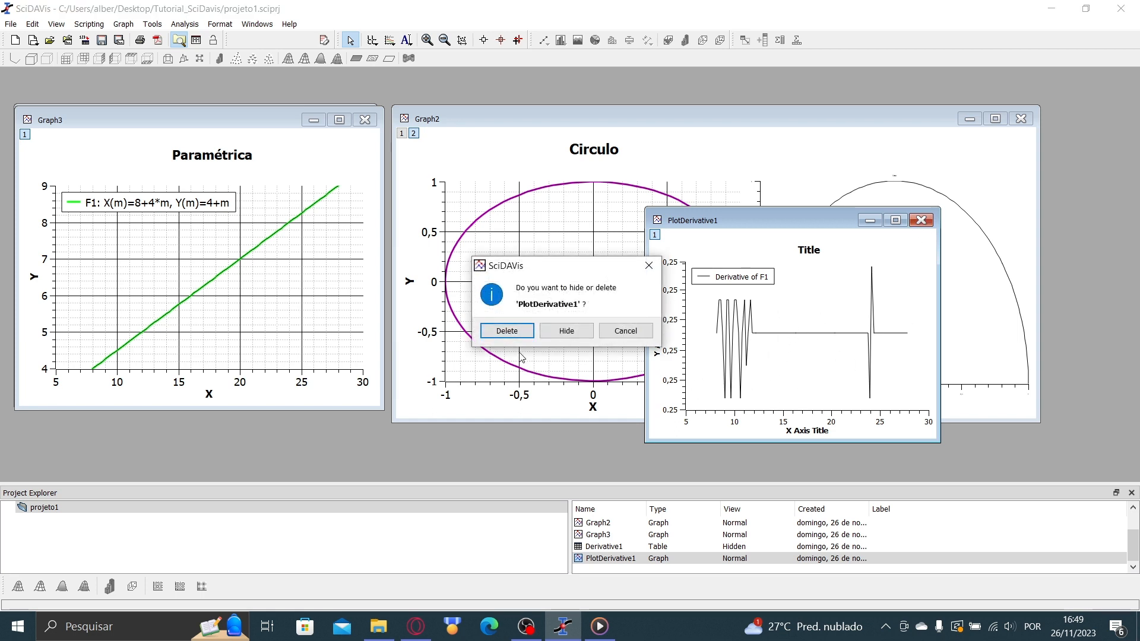
left_click(506, 329)
- Try the Integrate analysis on the open graphs and make Graph2 the active window
left_click(184, 24)
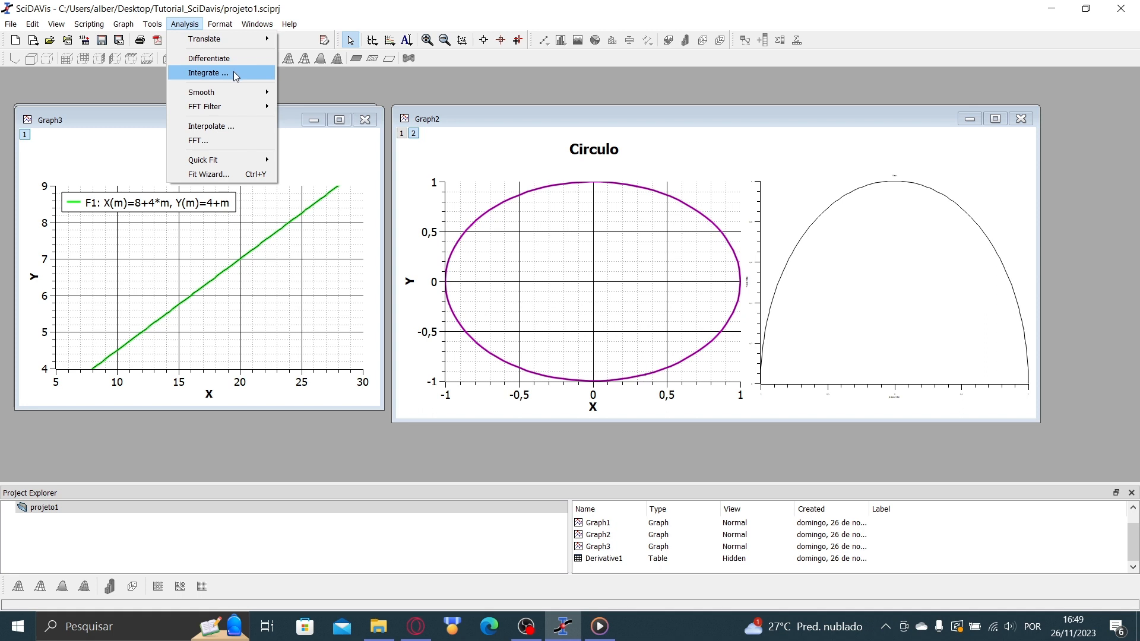
left_click(233, 73)
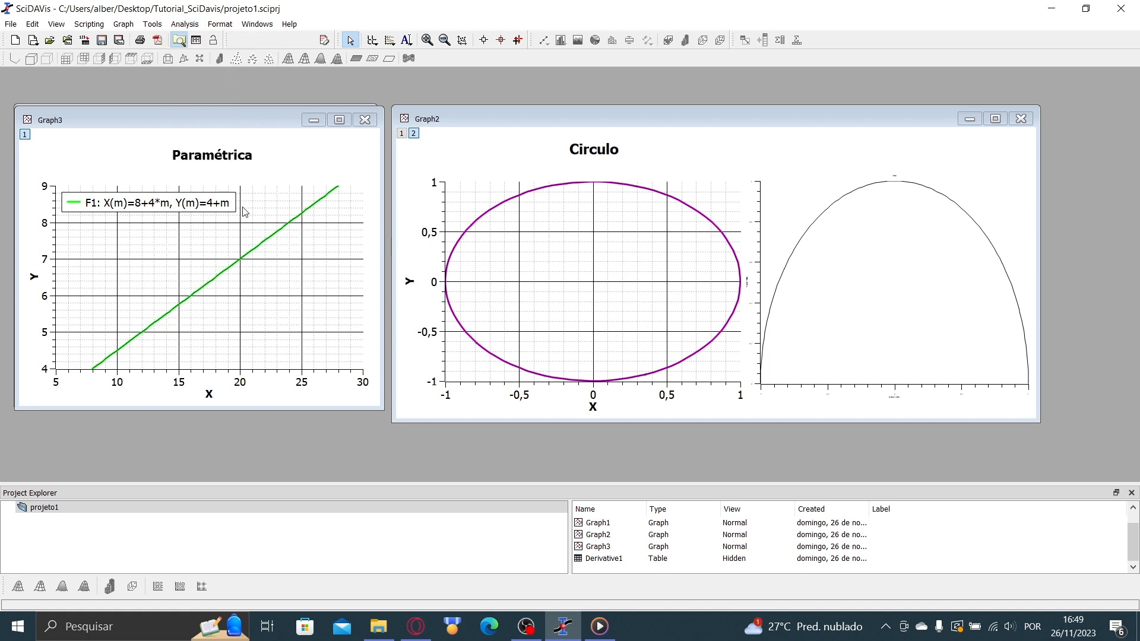
left_click(185, 23)
left_click(228, 72)
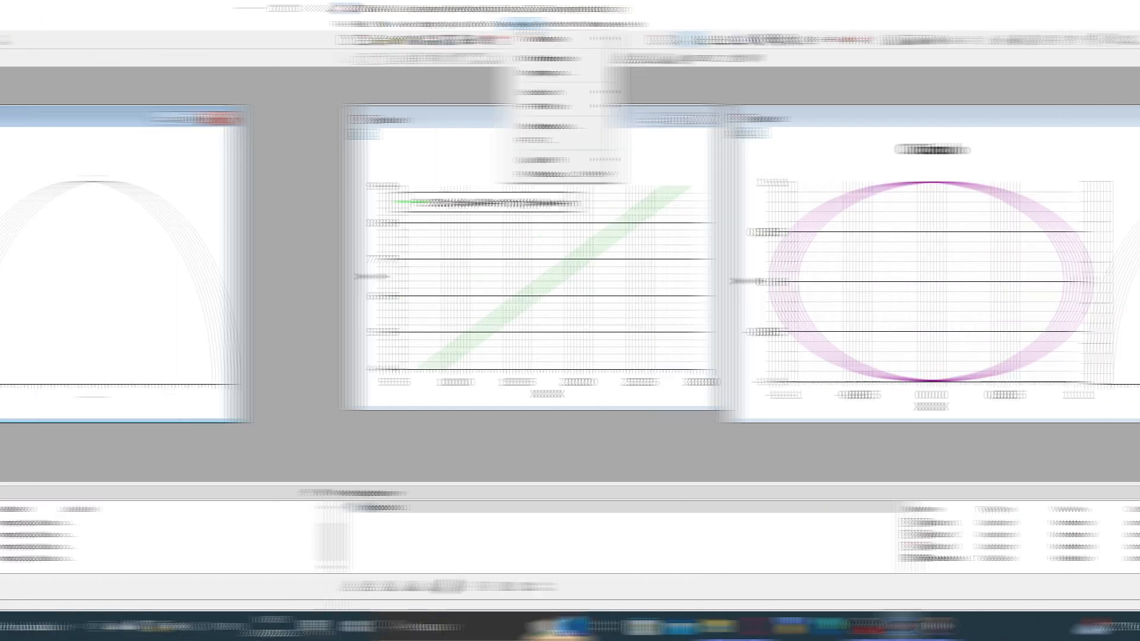
left_click(520, 213)
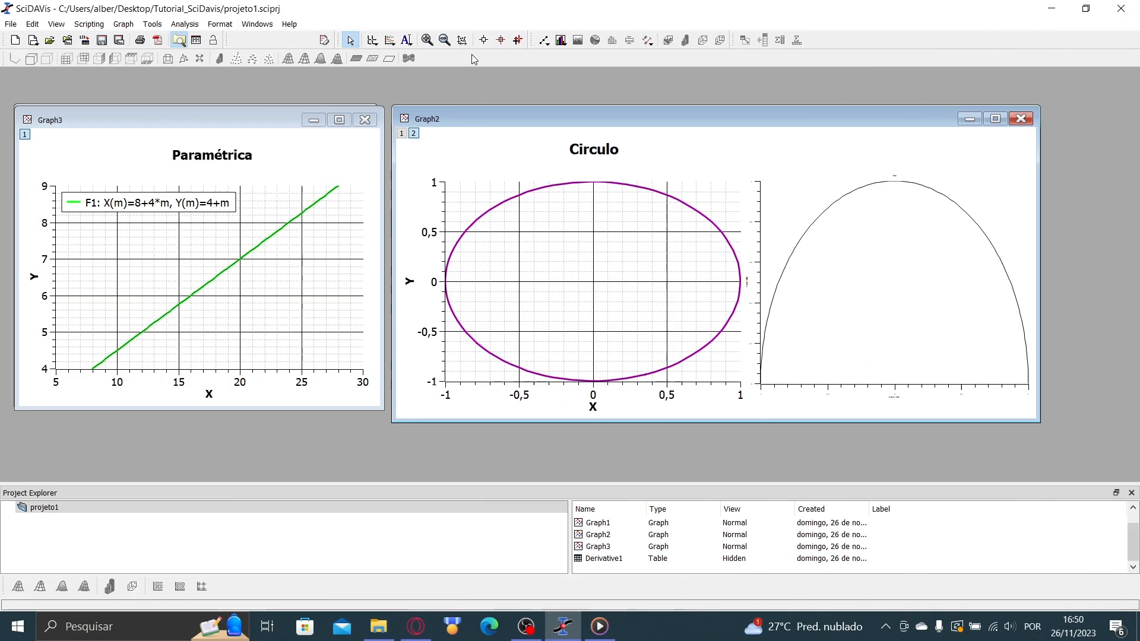